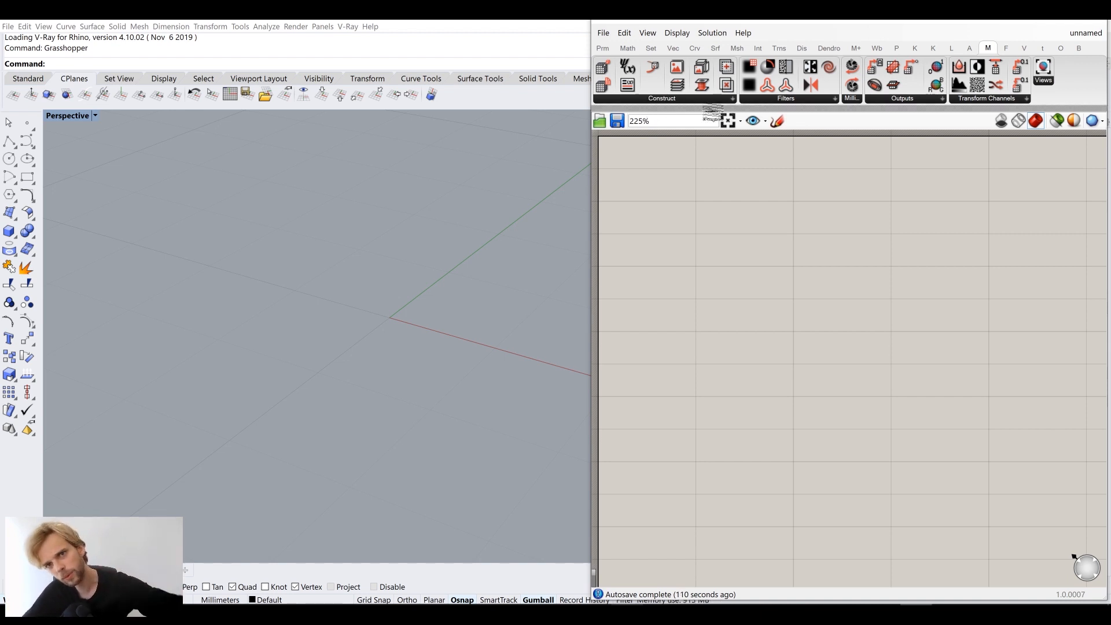
Choose Construct Base Voxels from the Monolith tab's Construct dropdown
click(687, 99)
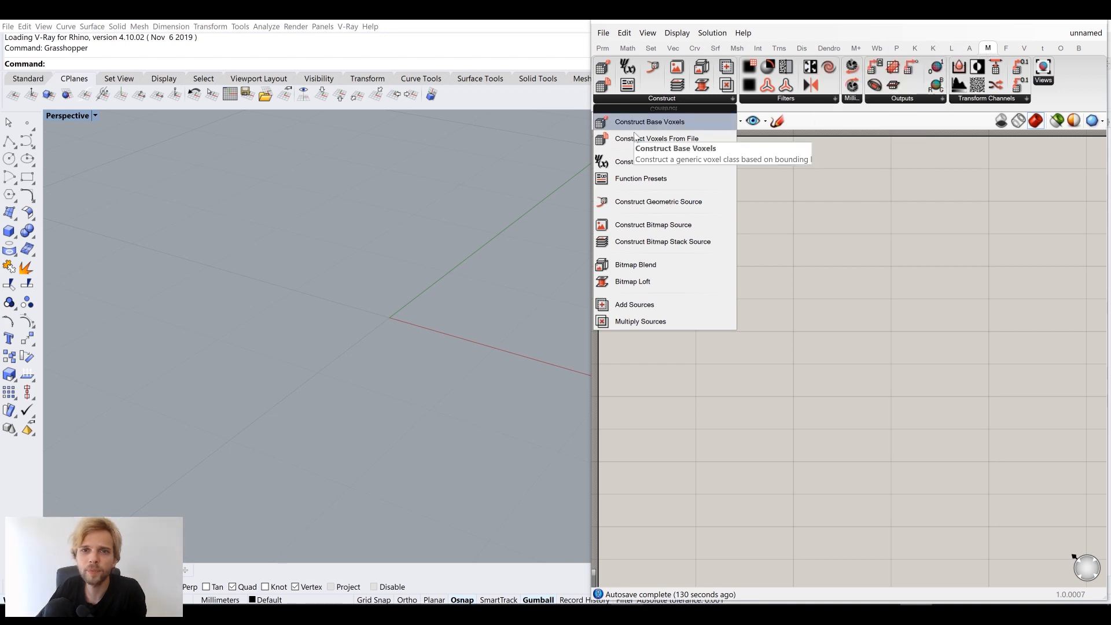
click(668, 123)
Drop the Create Voxels component on the canvas, shift it right, and recentre the cube in the viewport
click(751, 266)
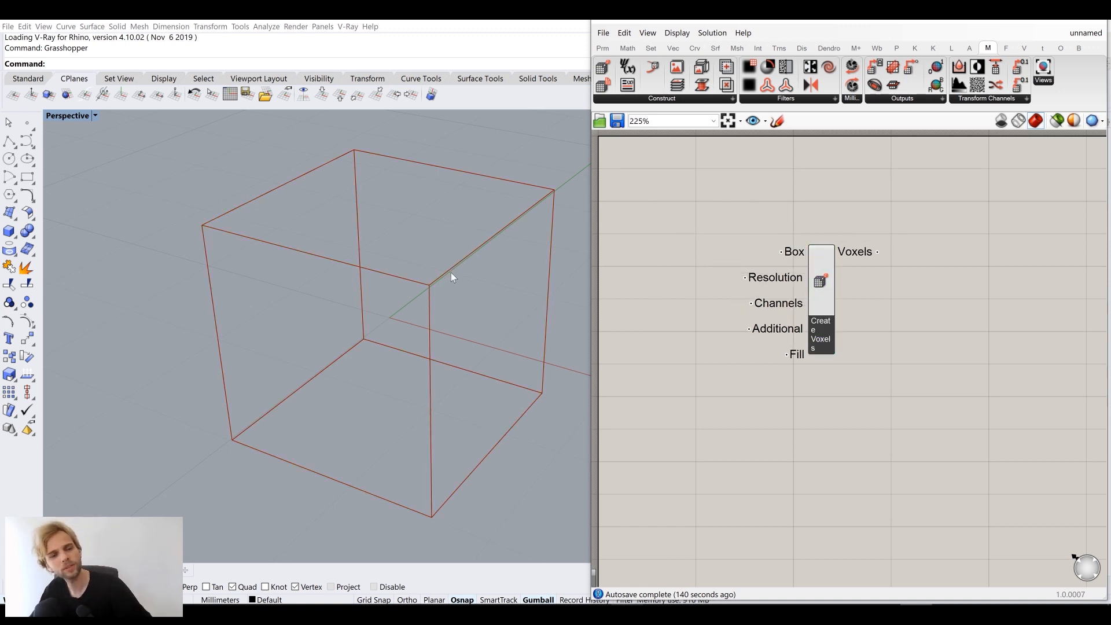
shift+right_drag(450, 273, 401, 312)
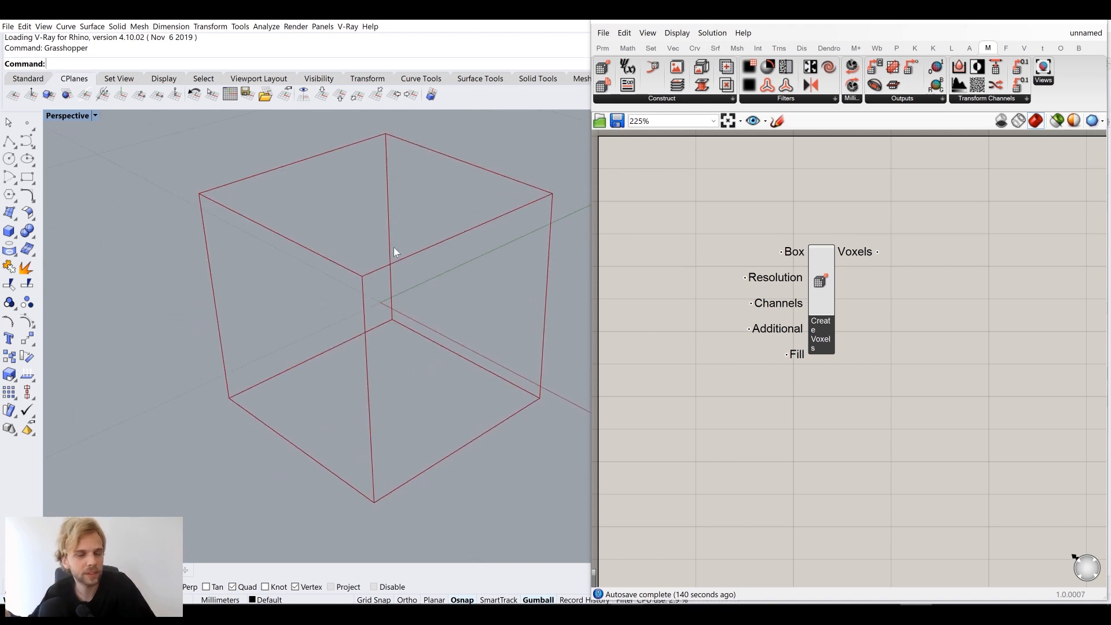
drag(790, 287, 860, 294)
click(696, 213)
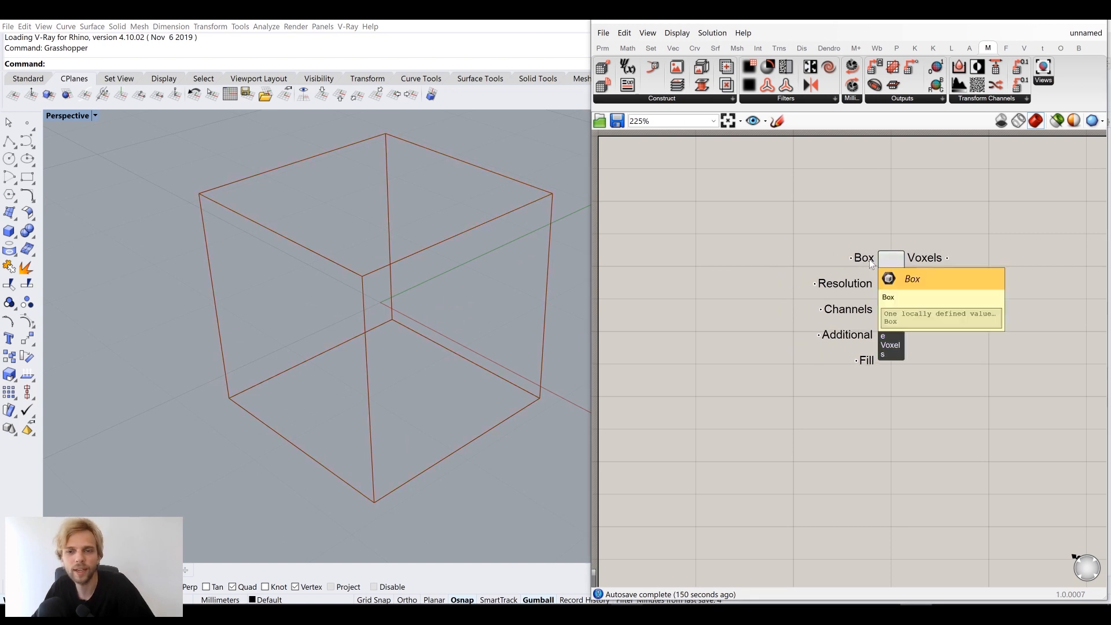
Add a Box component via search, wire it to the Box input, then delete it again
double_click(693, 274)
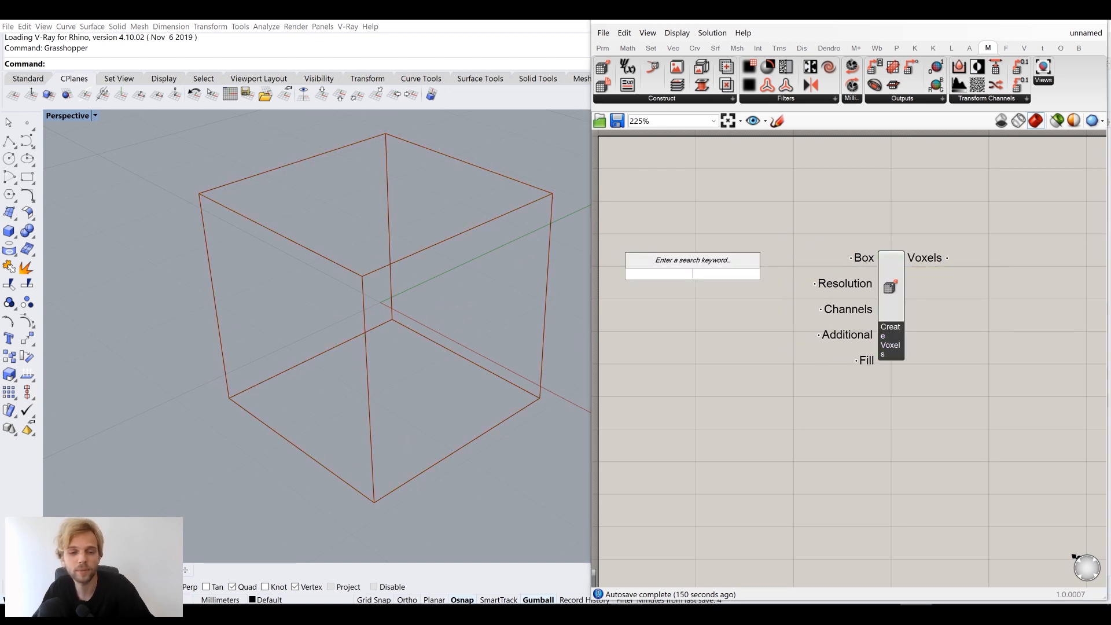
text(box)
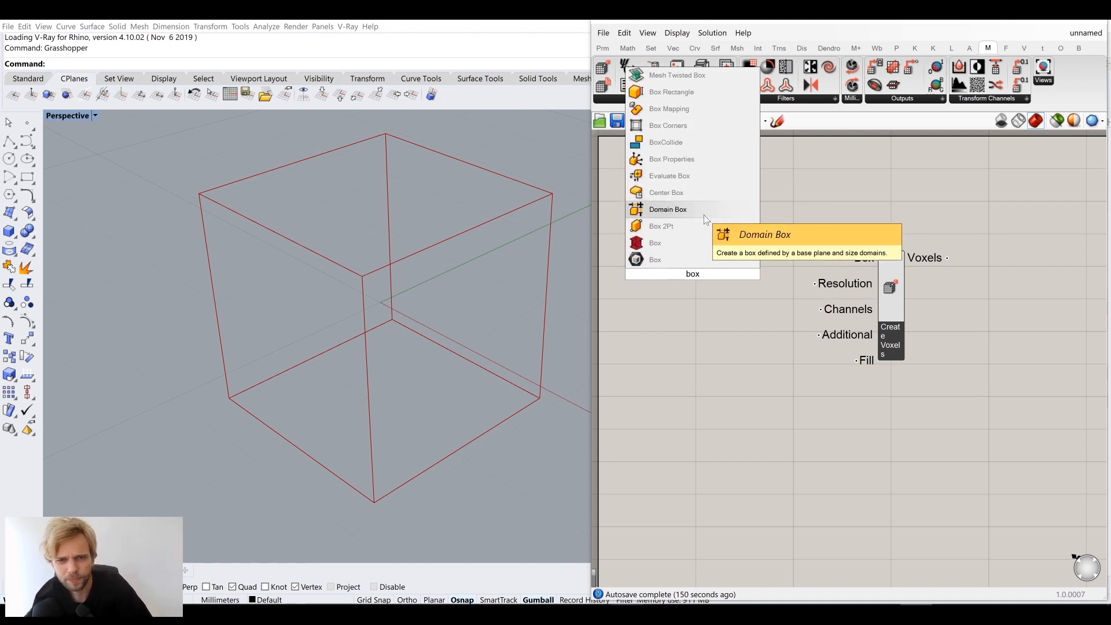
click(704, 214)
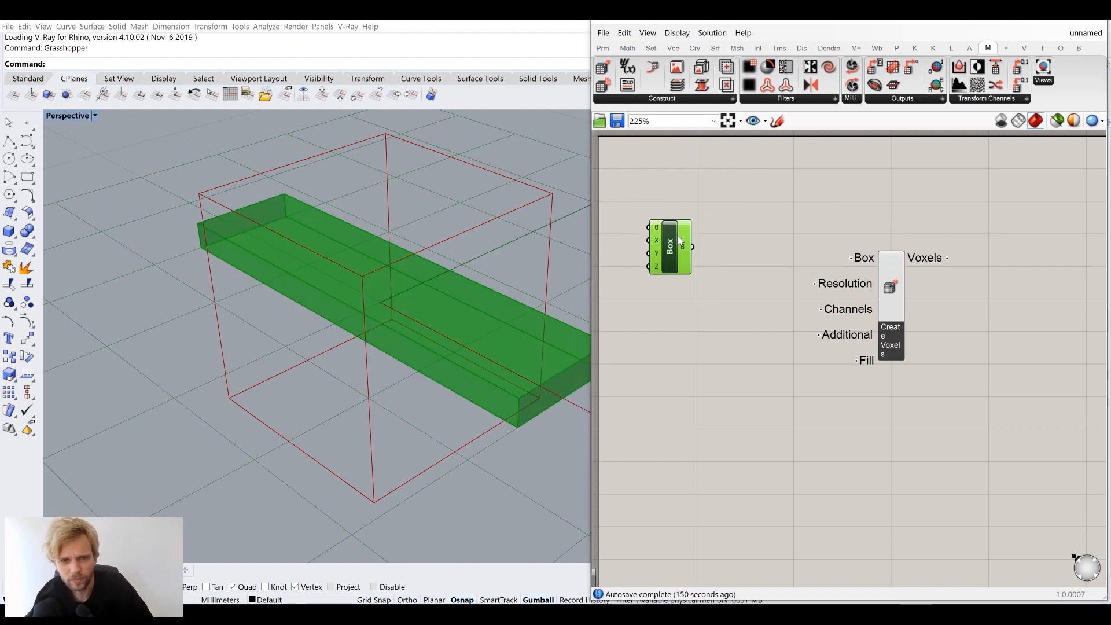
drag(691, 253, 851, 258)
click(805, 314)
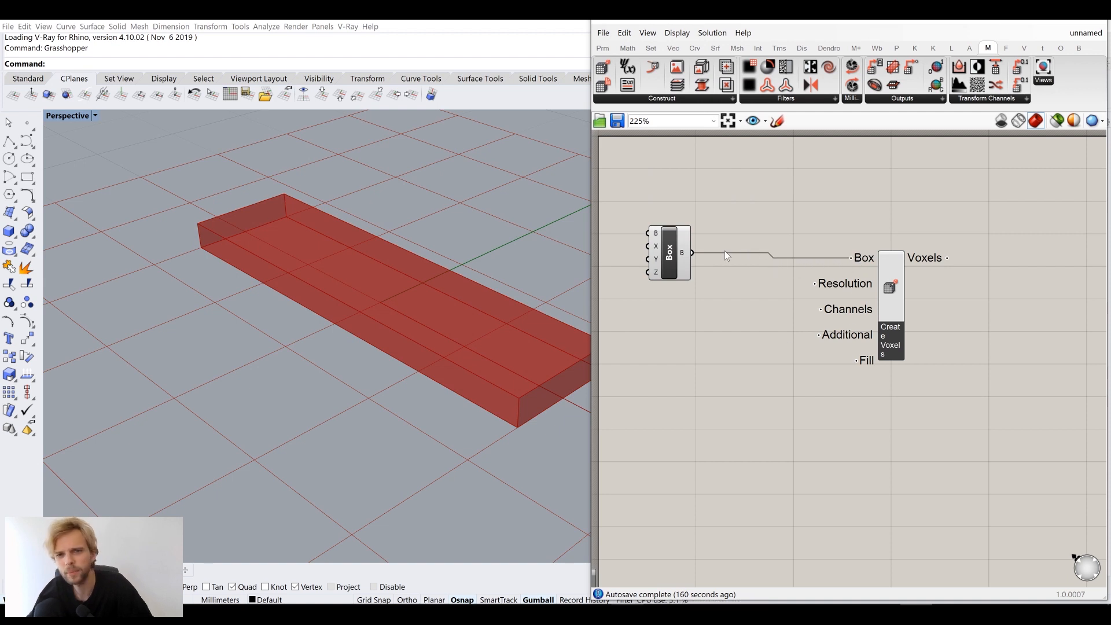
click(671, 261)
key(Delete)
right_drag(375, 301, 369, 329)
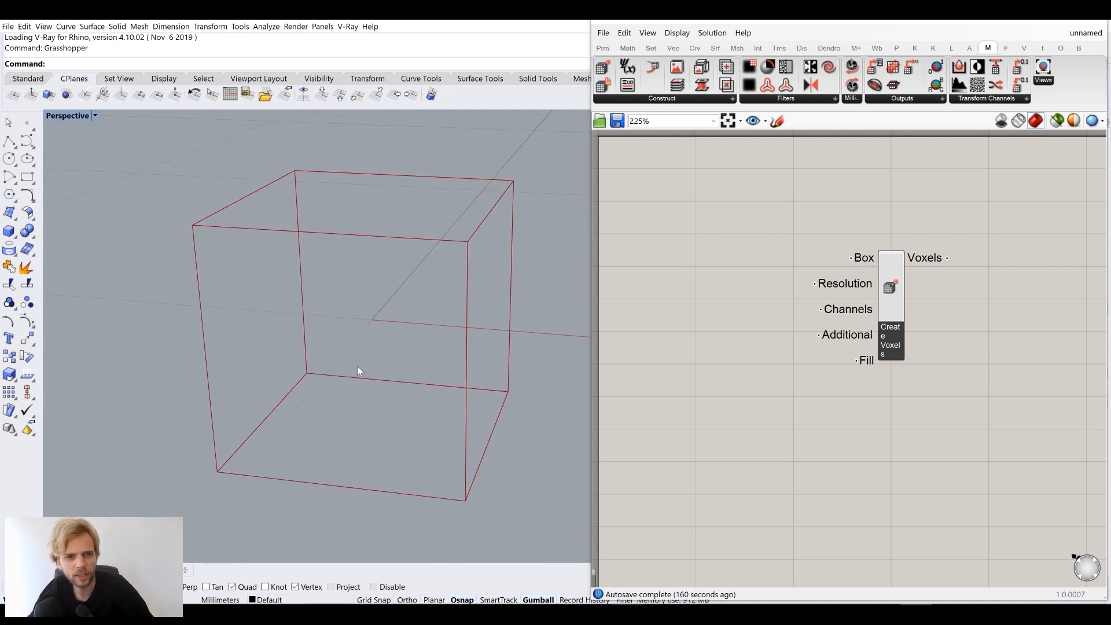
Orbit the cube to a steeper three-quarter angle and move Create Voxels further right
right_drag(379, 320, 252, 441)
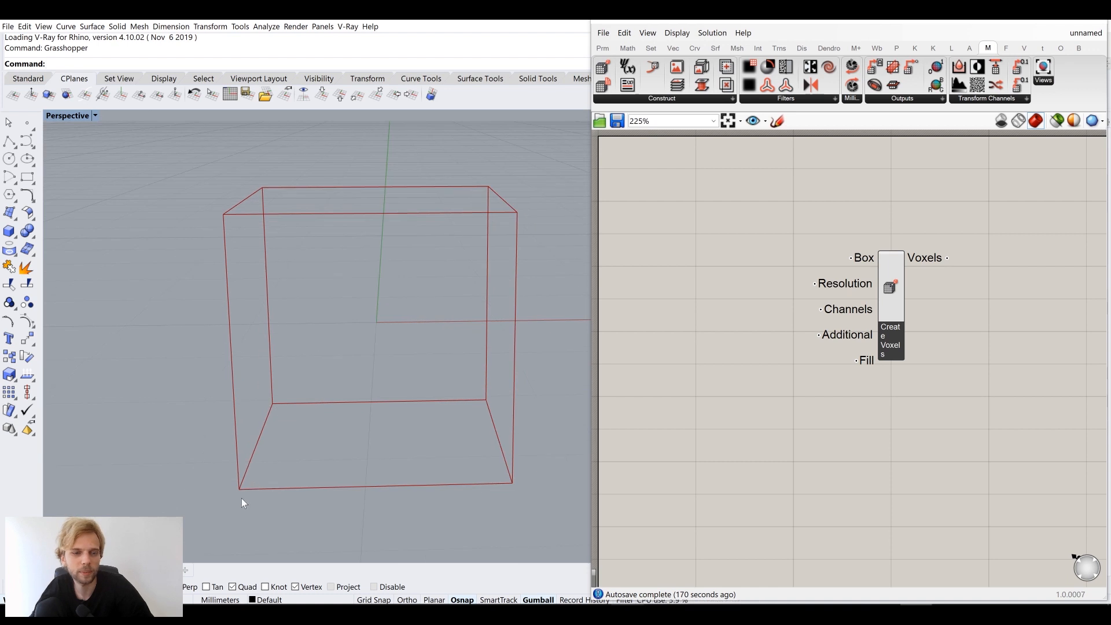
right_drag(440, 372, 365, 355)
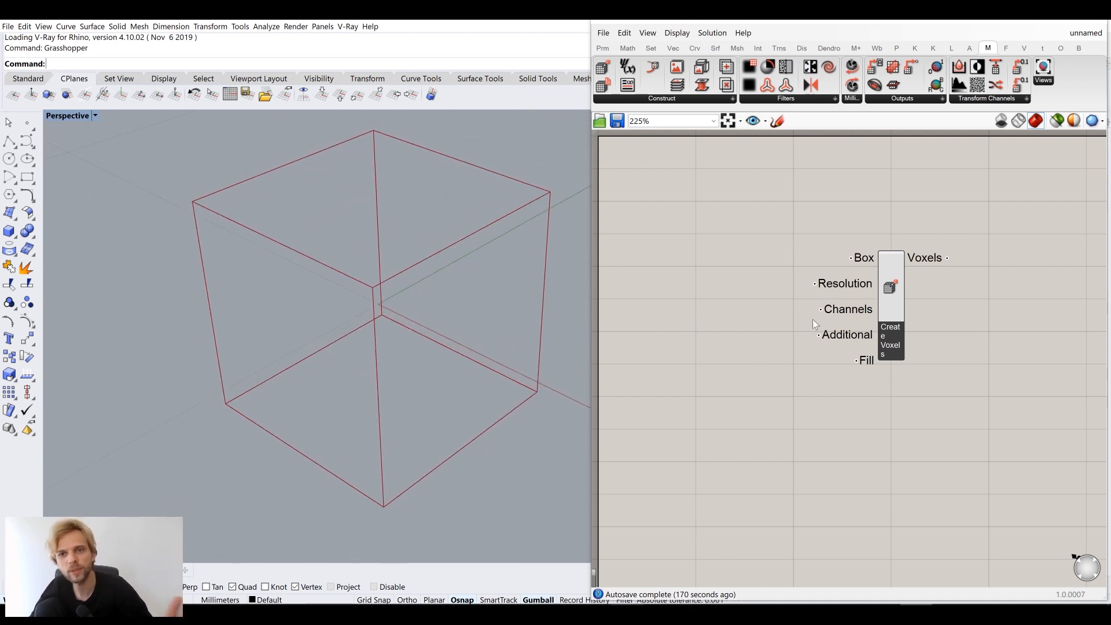
drag(891, 301, 944, 298)
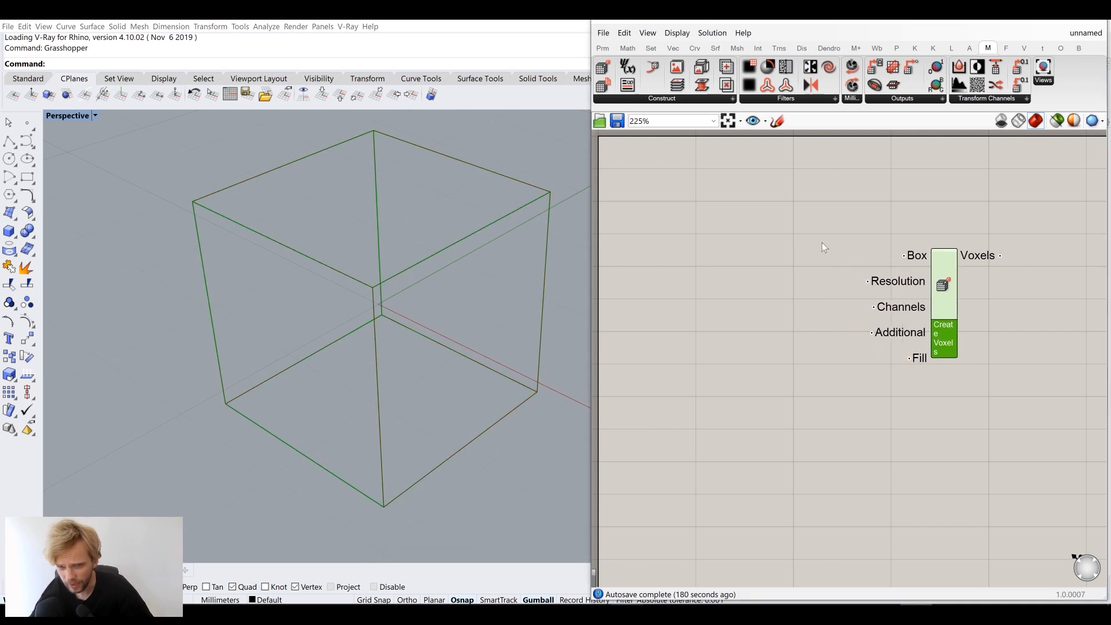
click(797, 345)
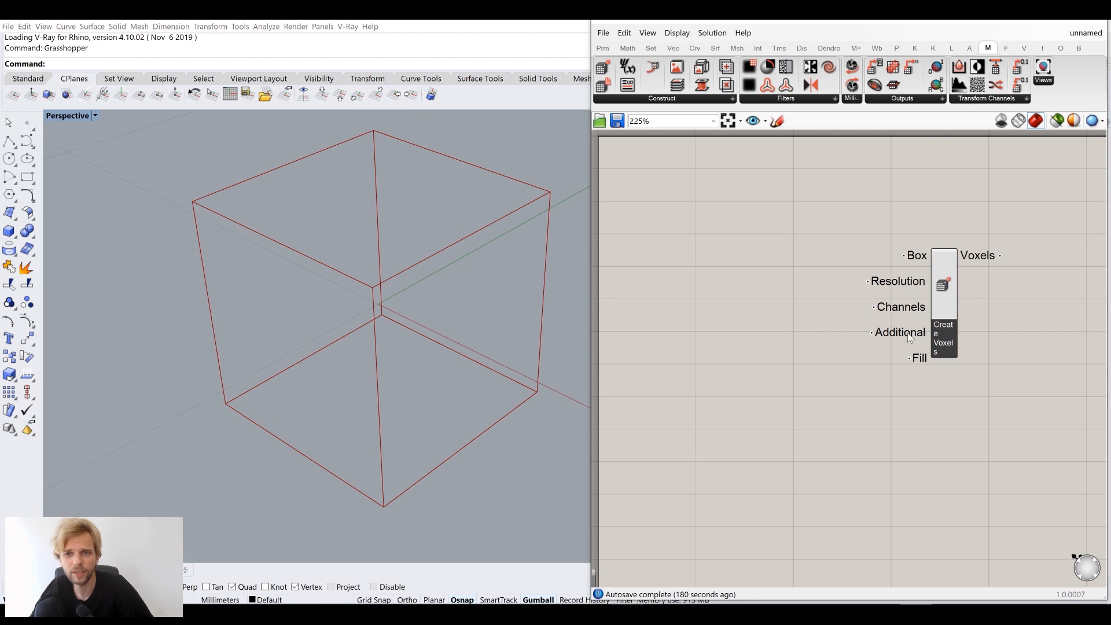
Check the Create Voxels inputs and start a component search on empty canvas
mouse_move(921, 361)
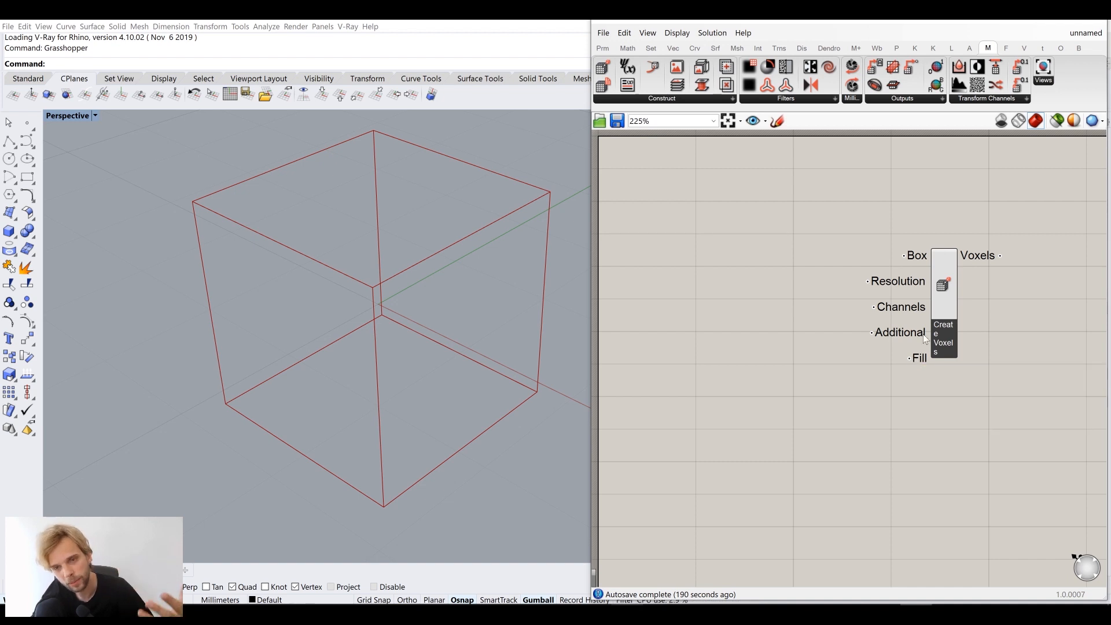
mouse_move(902, 286)
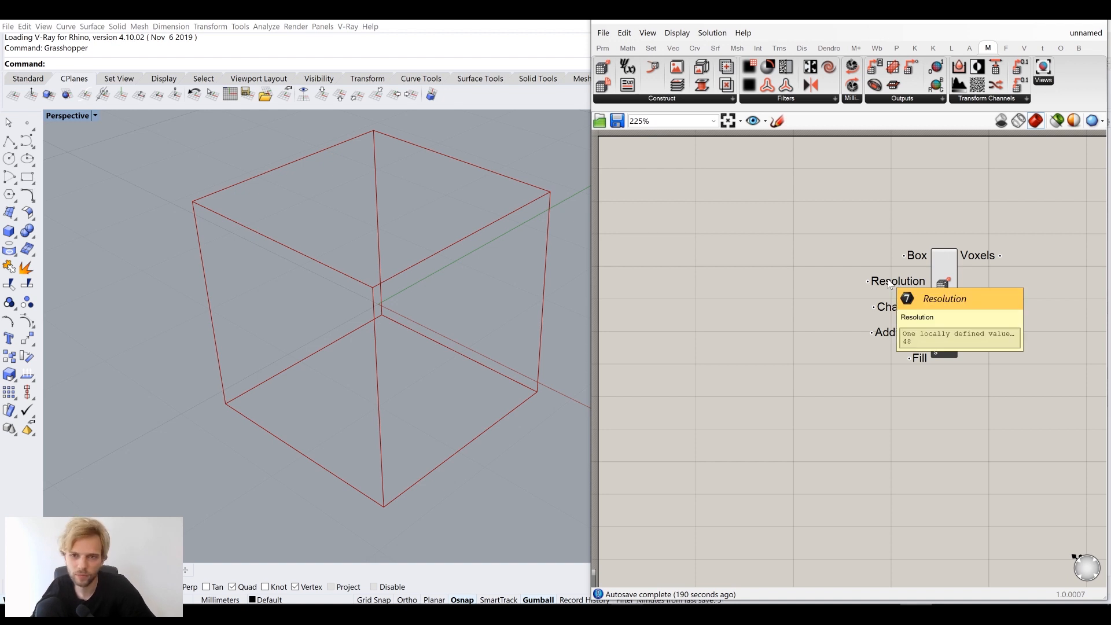
double_click(738, 298)
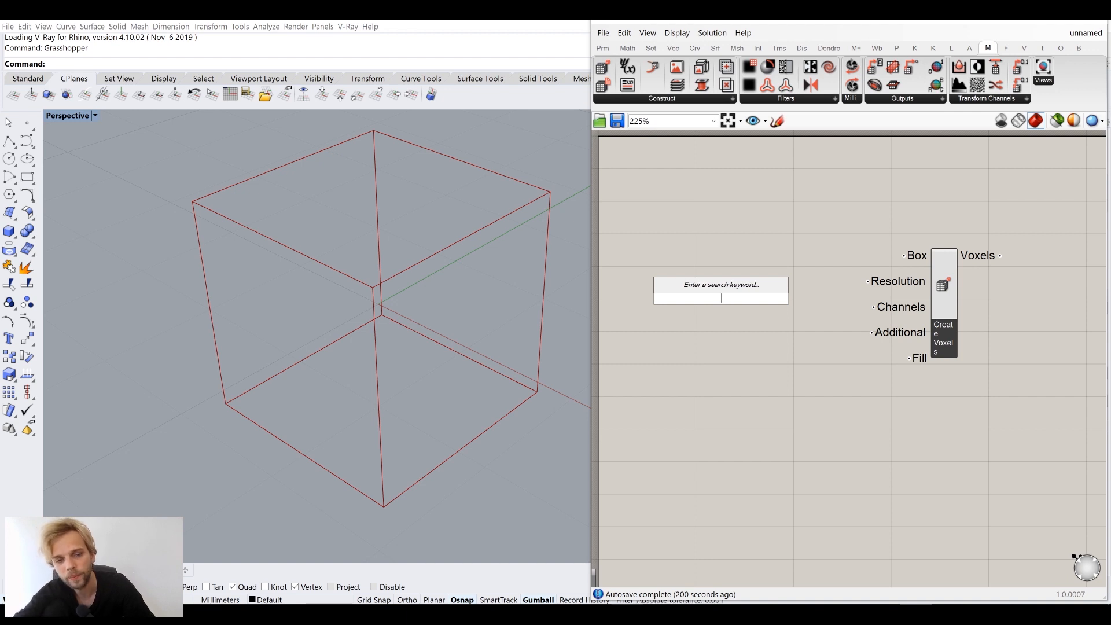
Create a 24–96 number slider, wire it into Resolution, and set it to 48
text(24..)
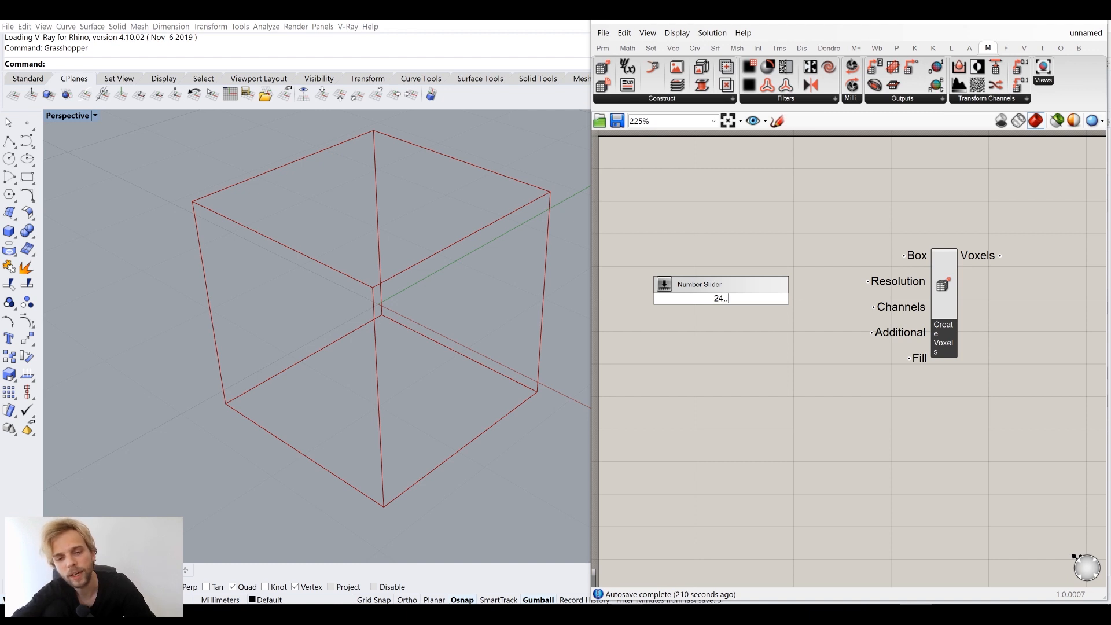
text(90)
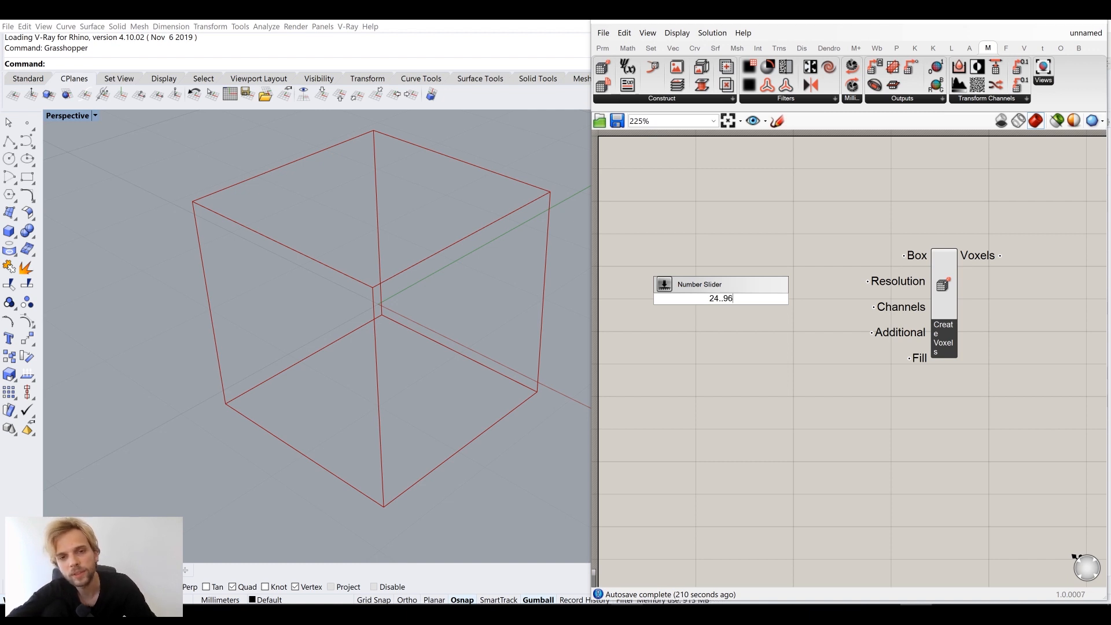
key(Return)
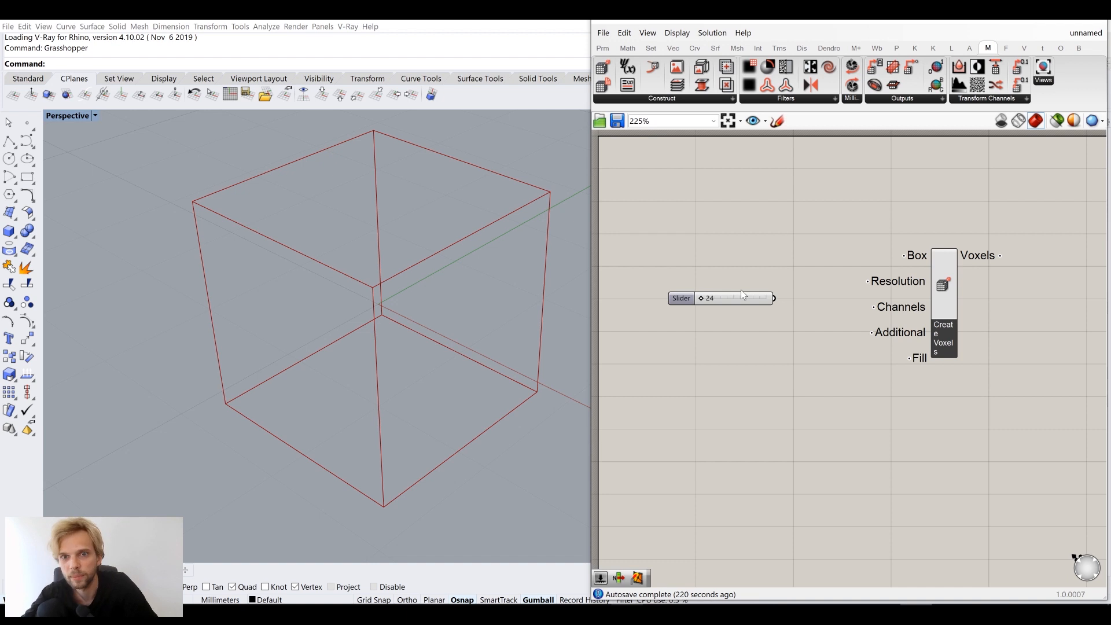
drag(746, 300, 868, 281)
drag(731, 284, 791, 283)
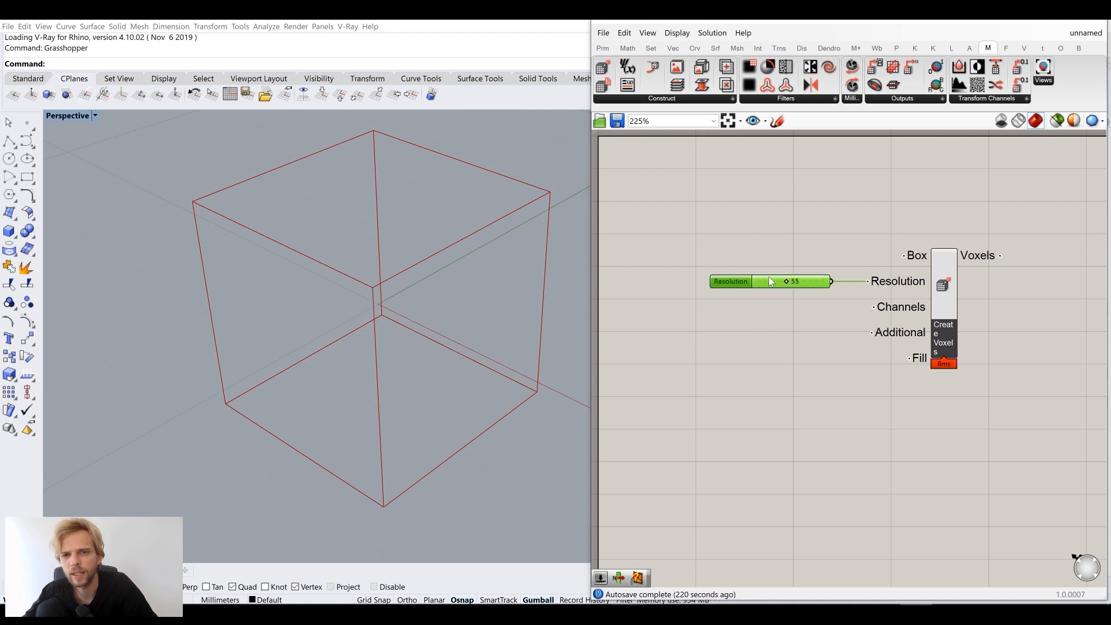
double_click(768, 278)
text(48)
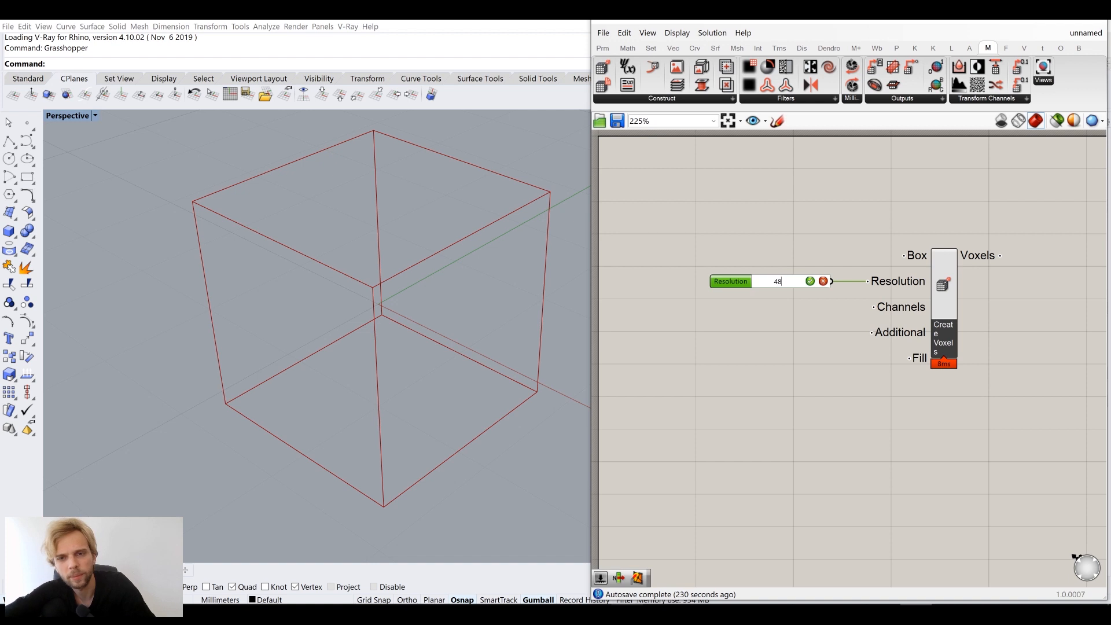
key(Return)
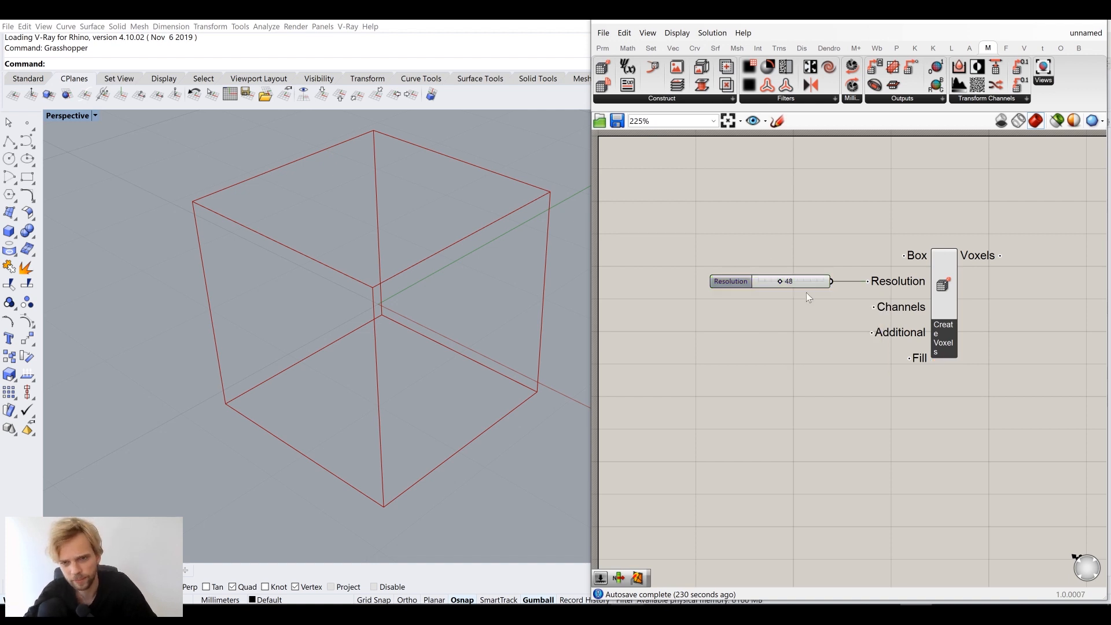
click(802, 333)
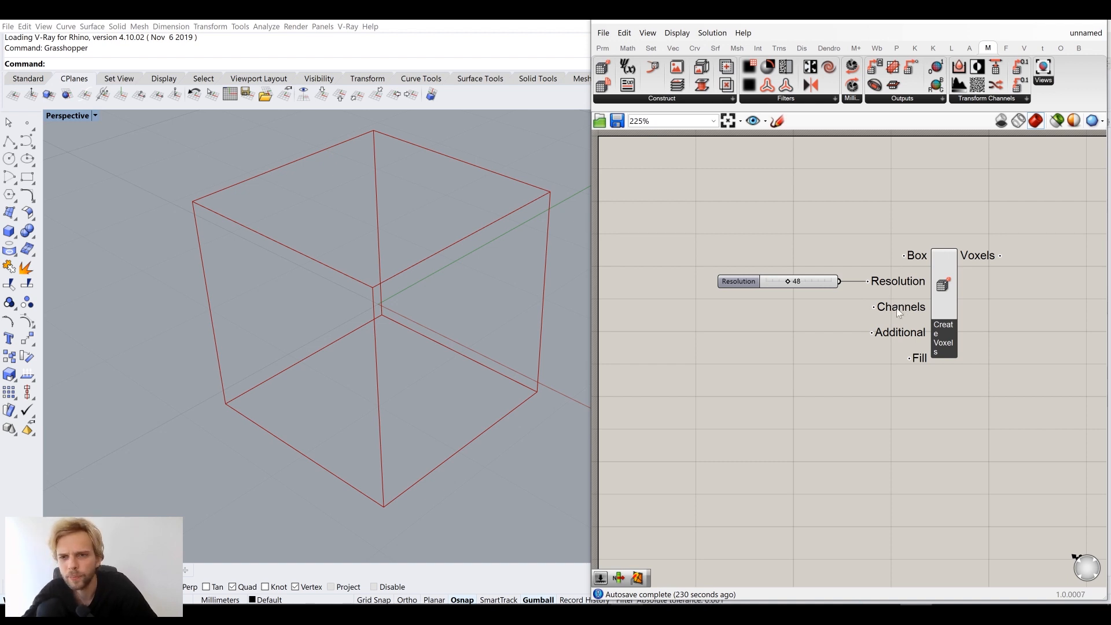
mouse_move(909, 308)
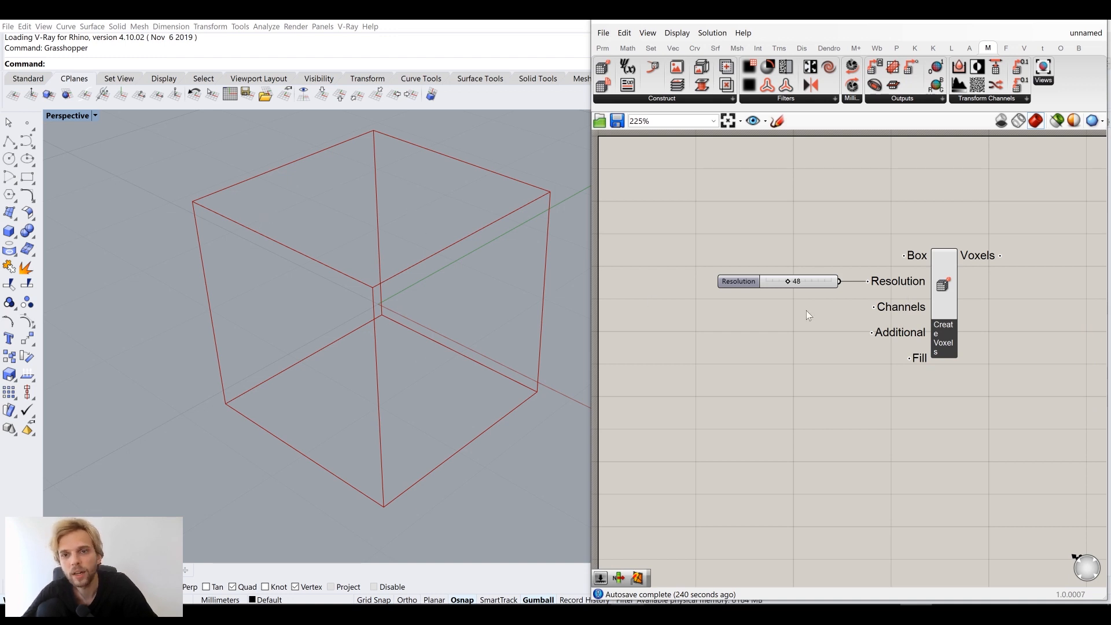
mouse_move(823, 281)
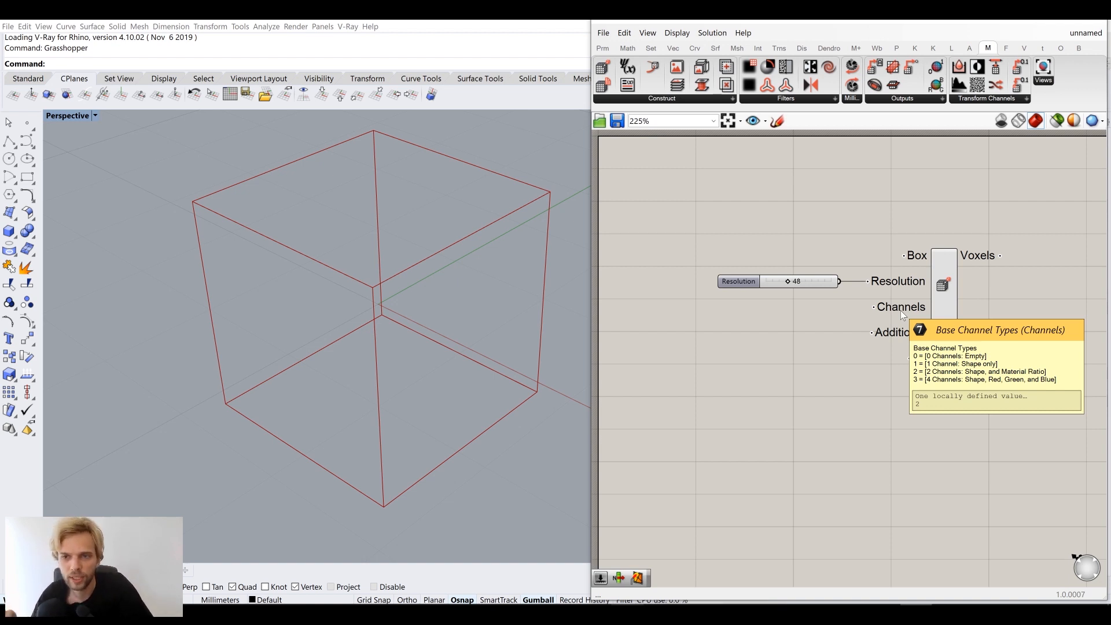
double_click(804, 339)
text(1)
key(Return)
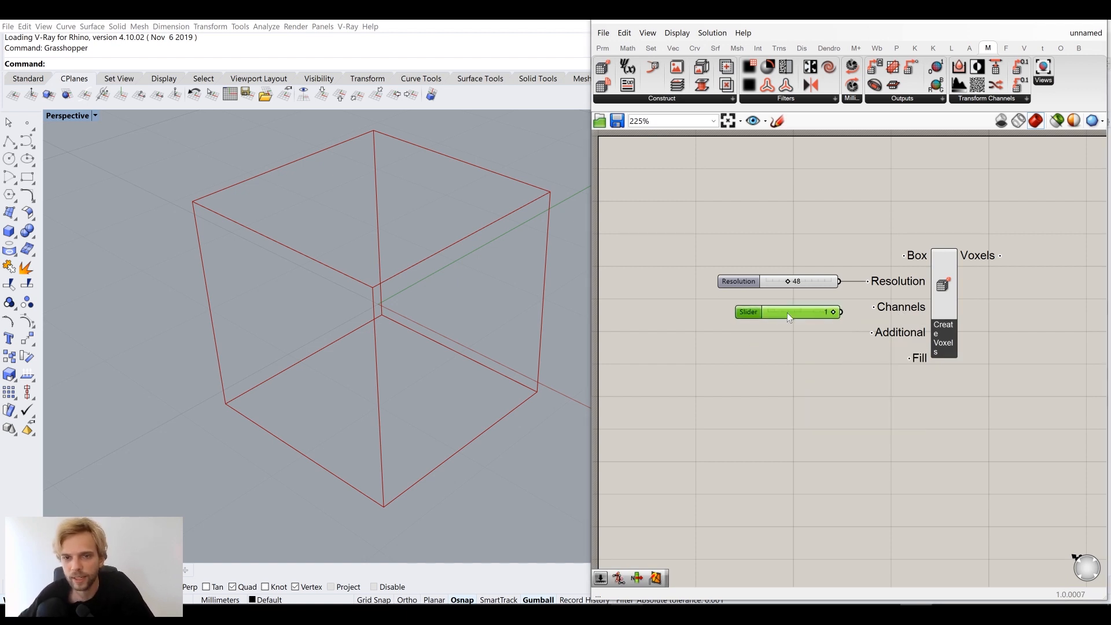
drag(840, 313, 873, 307)
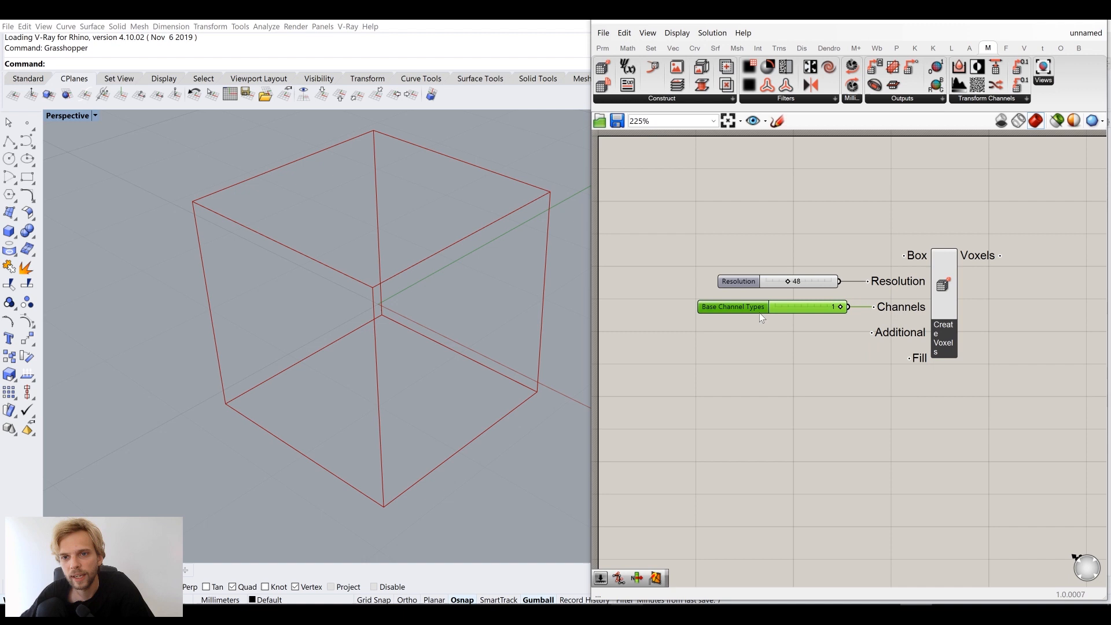
click(803, 364)
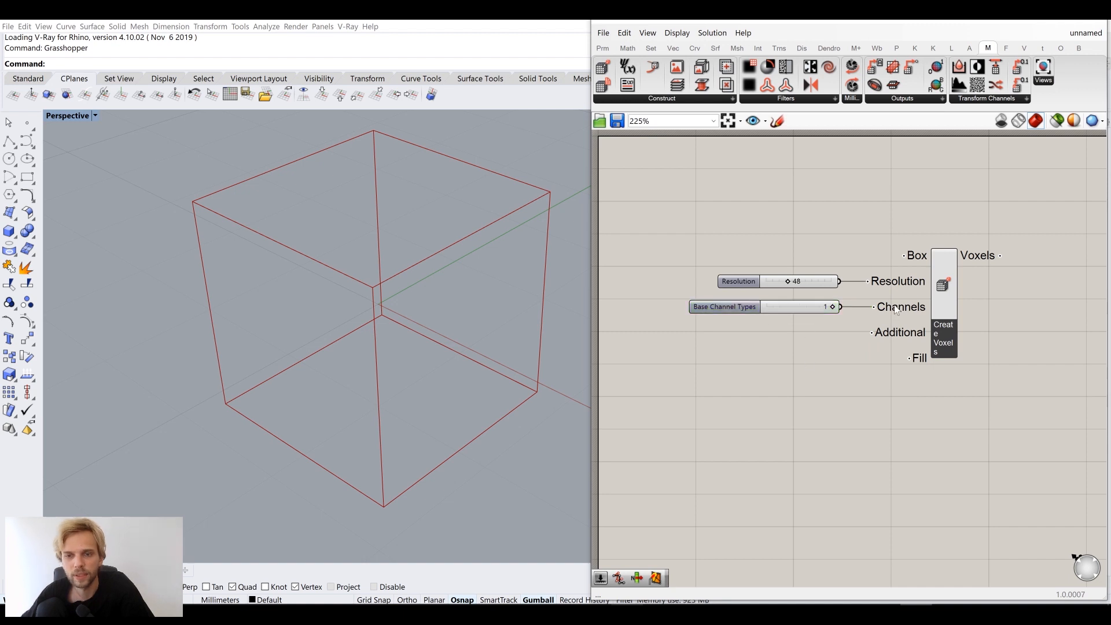
mouse_move(896, 309)
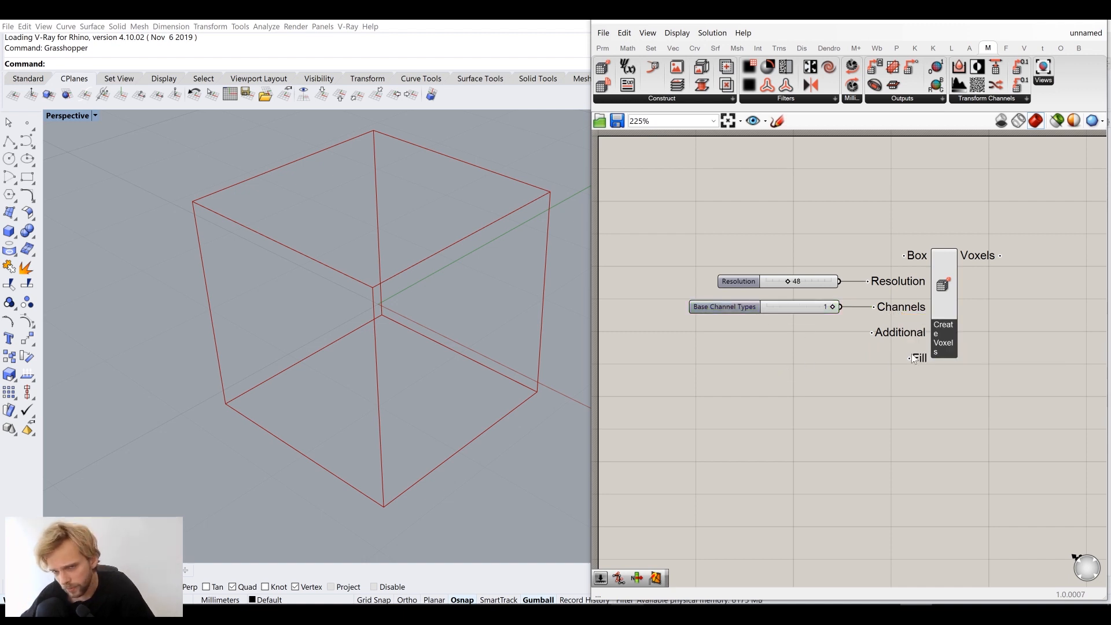
mouse_move(908, 337)
double_click(765, 371)
text(//)
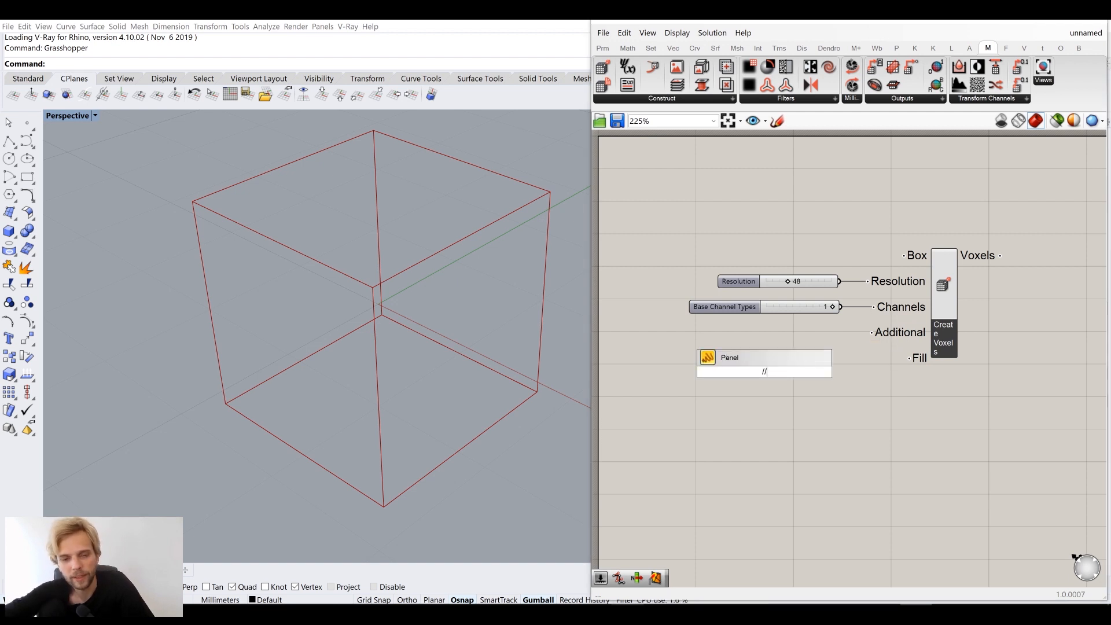
text(flaveur)
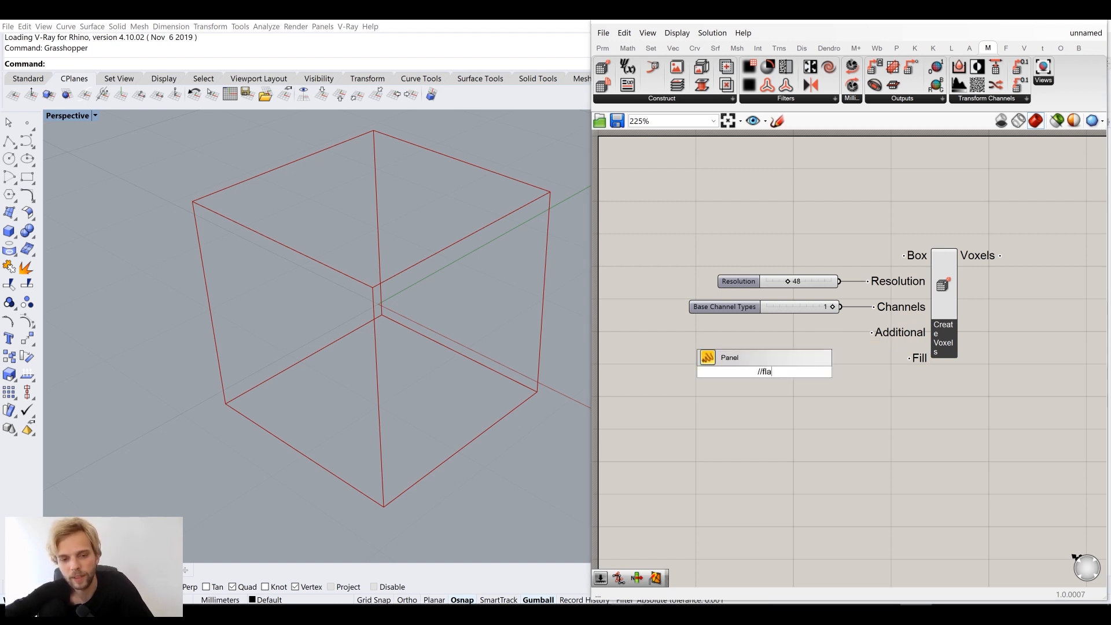
key(Return)
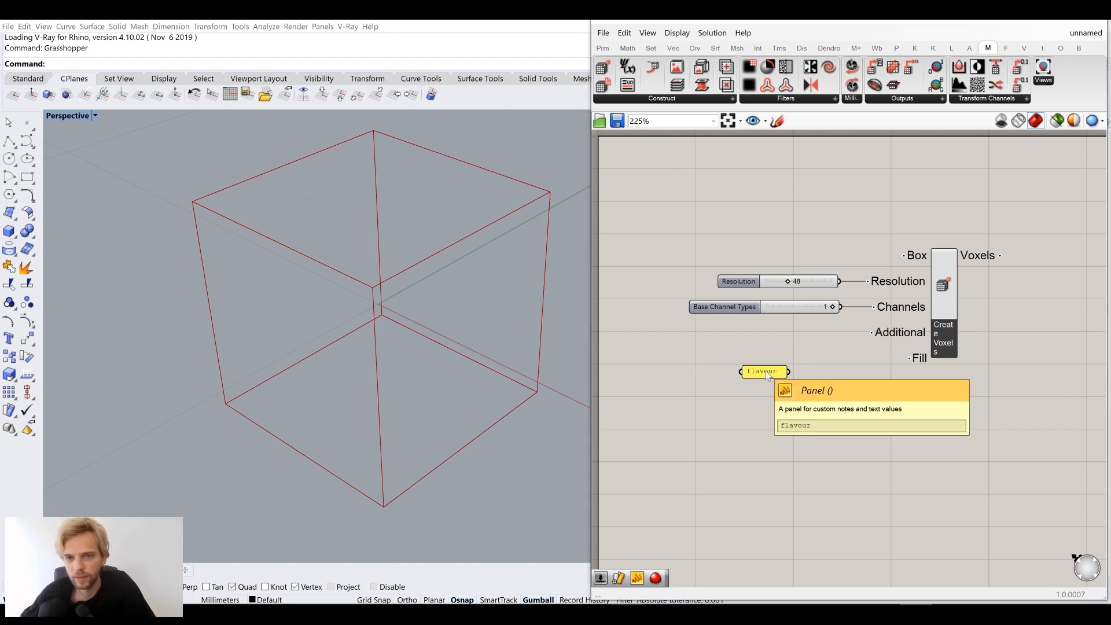
scroll(797, 353, up, 3)
drag(784, 383, 919, 319)
scroll(905, 456, down, 3)
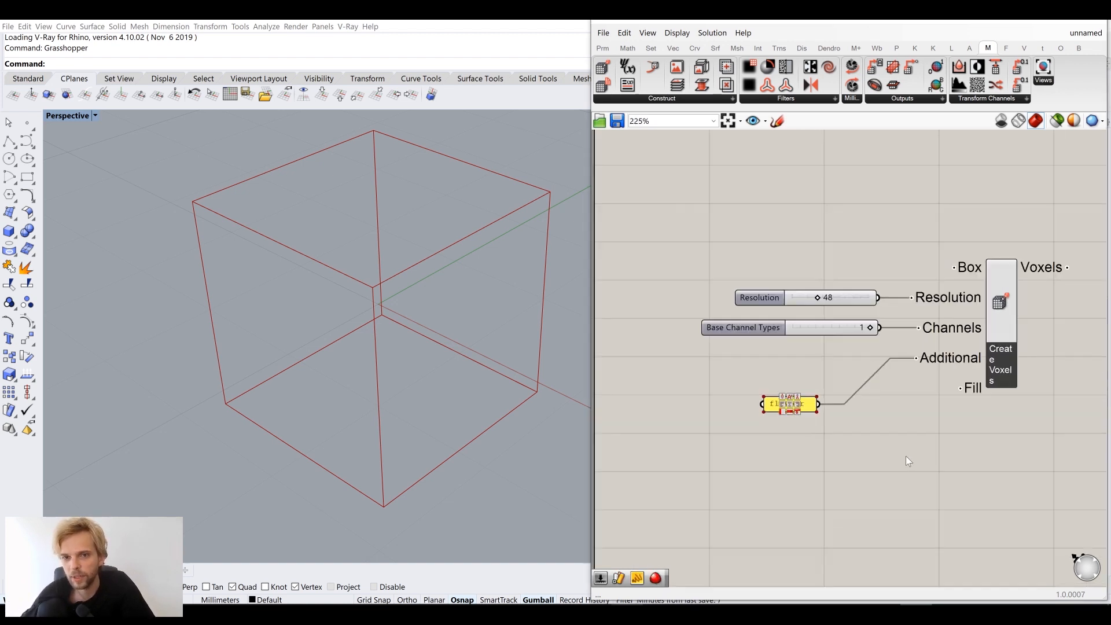
drag(828, 417, 892, 379)
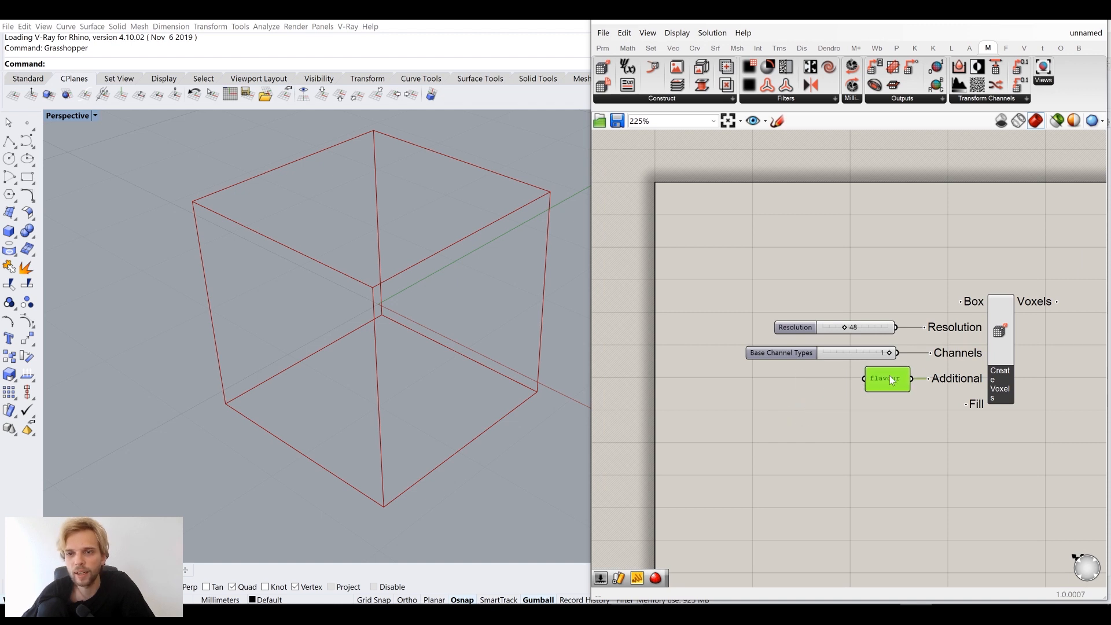
click(876, 427)
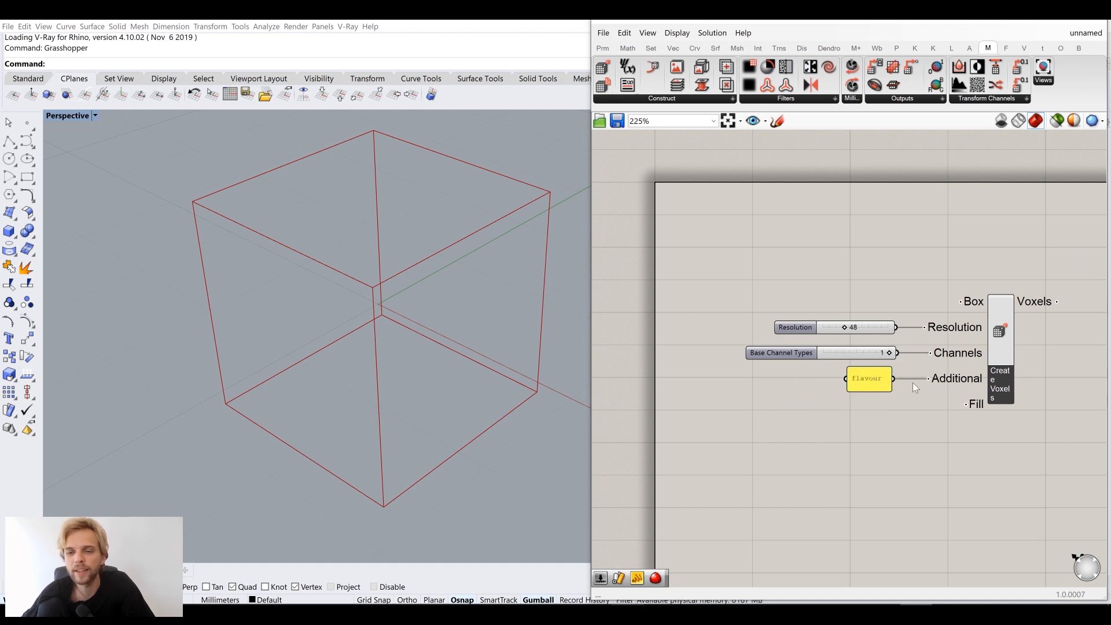
drag(862, 387, 876, 393)
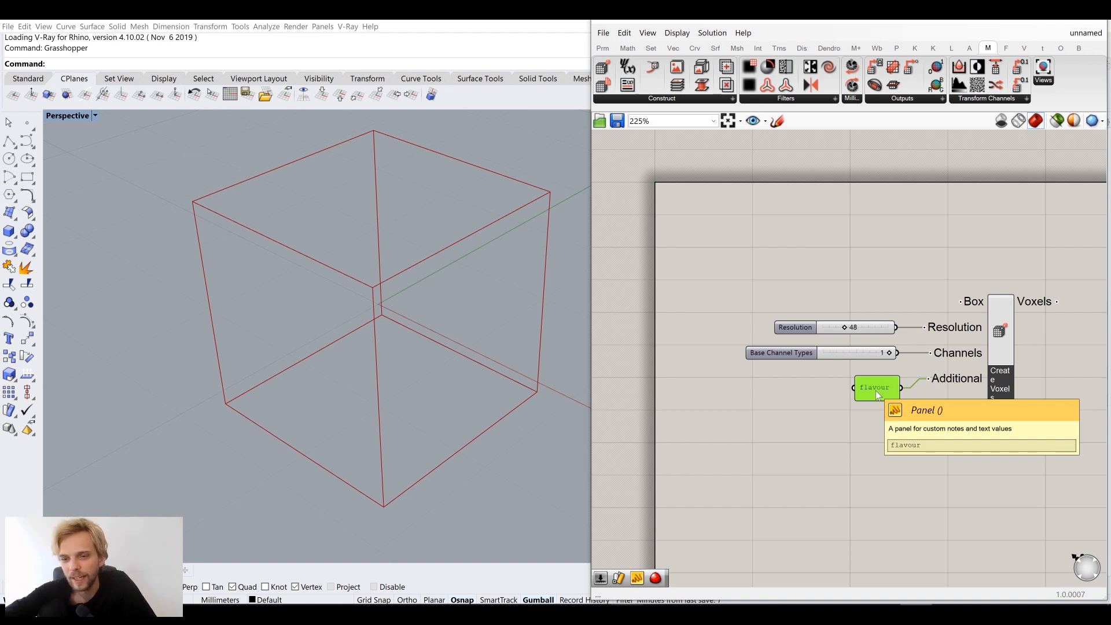
key(Delete)
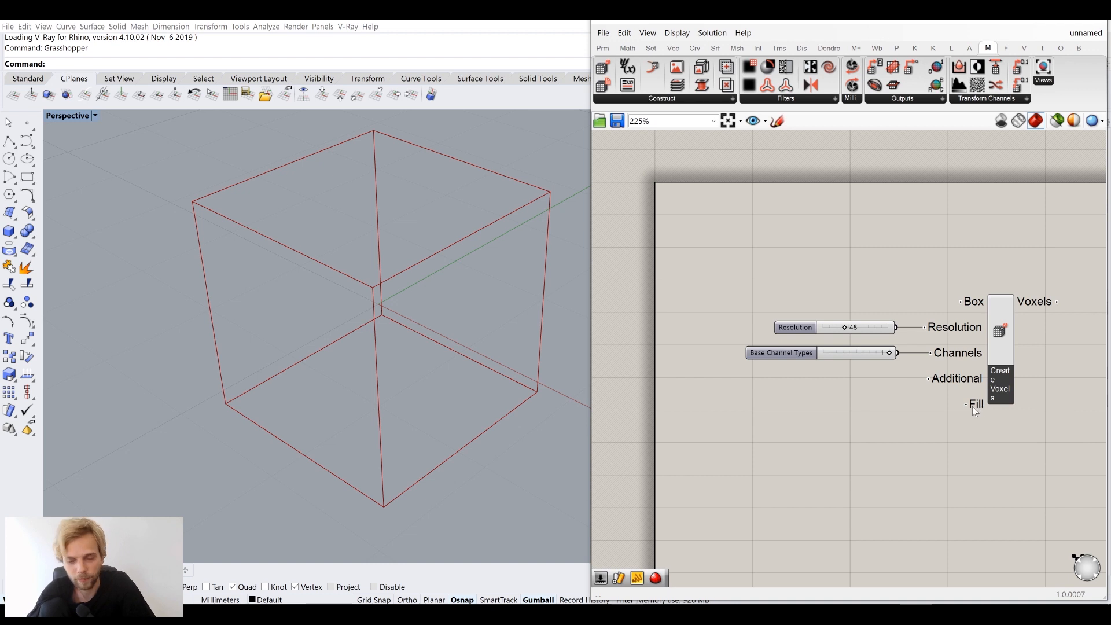
Inspect the Create Voxels inputs, orbit the cube, and open the Monolith Construct component list
mouse_move(972, 406)
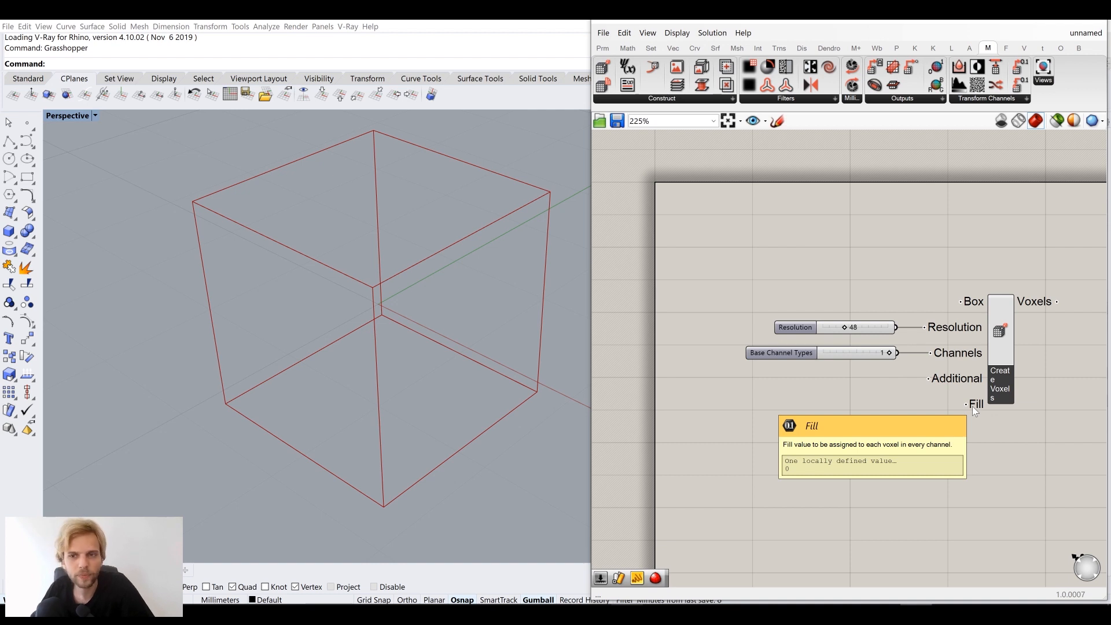
scroll(937, 414, down, 2)
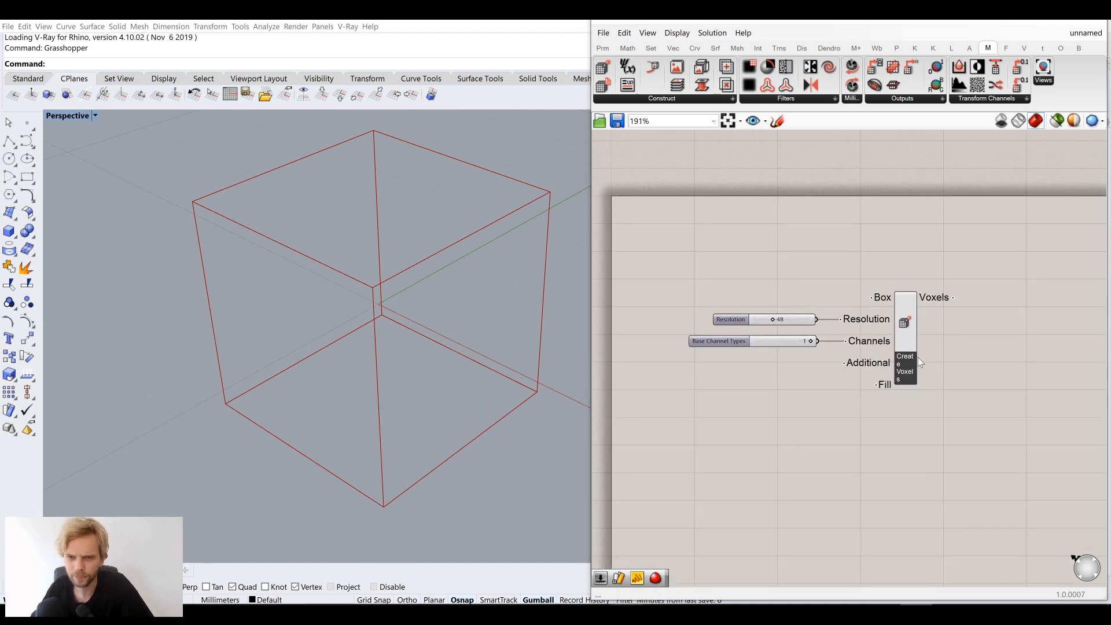
mouse_move(943, 301)
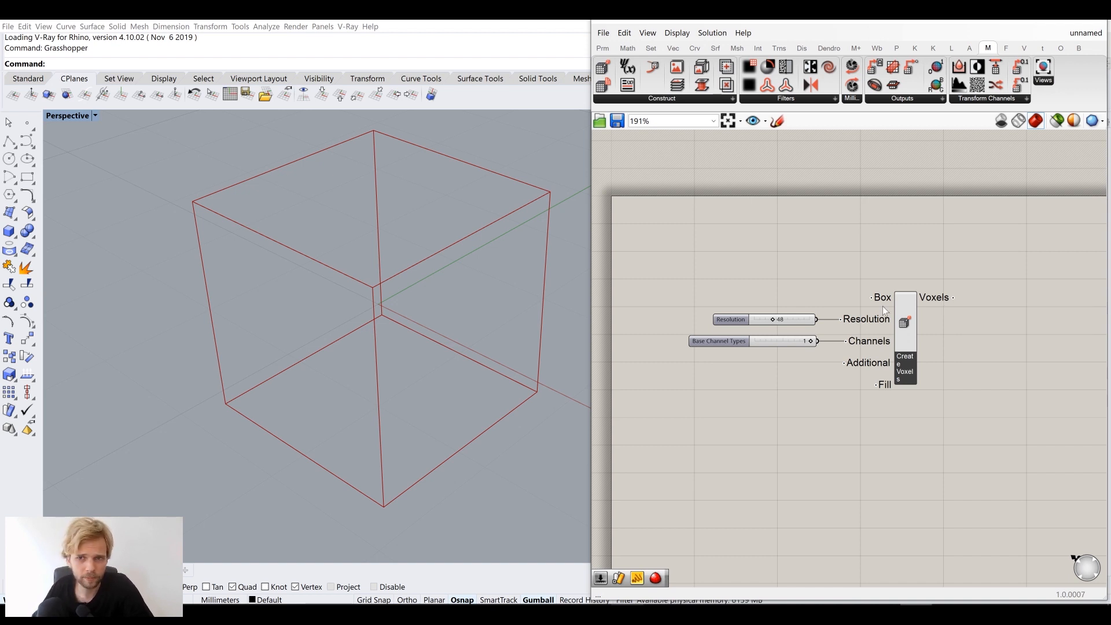
mouse_move(872, 342)
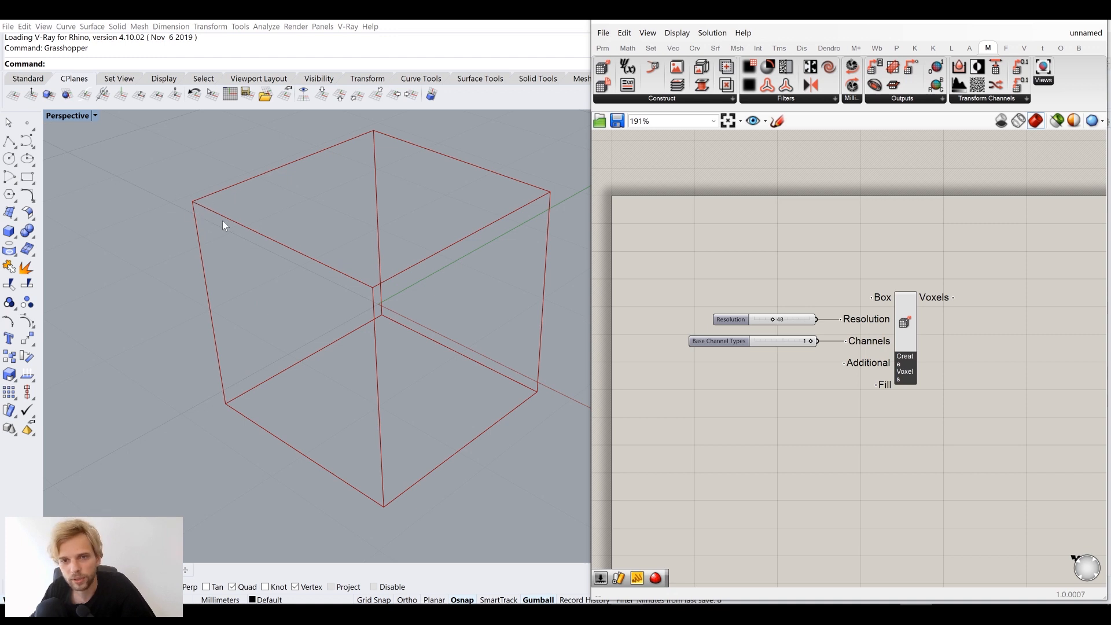
mouse_move(738, 327)
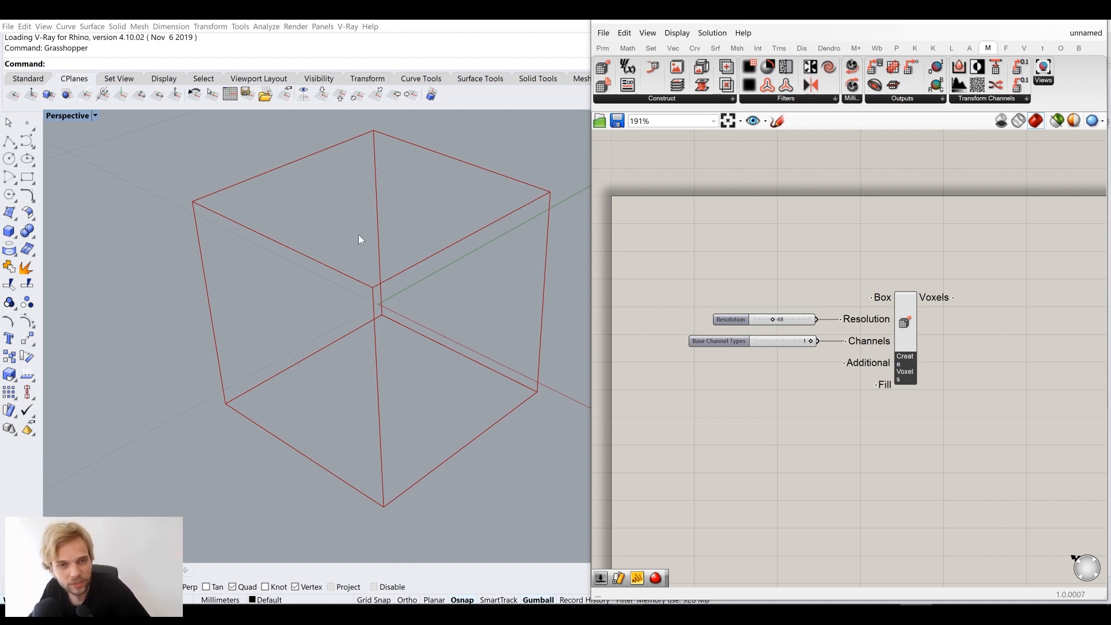
right_drag(369, 335, 477, 318)
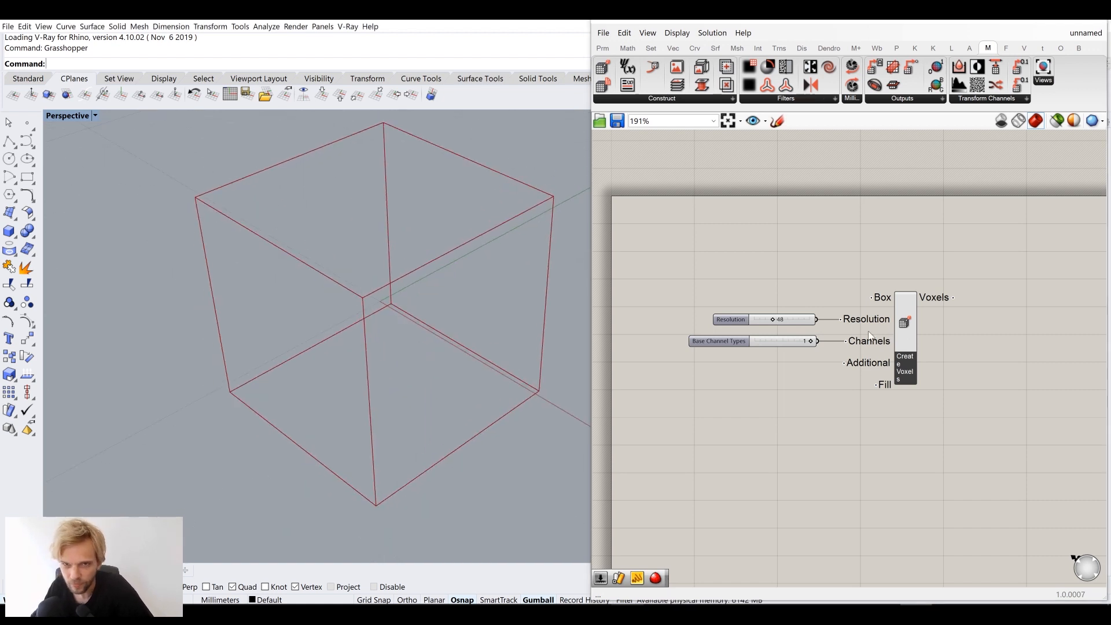
right_drag(863, 337, 850, 302)
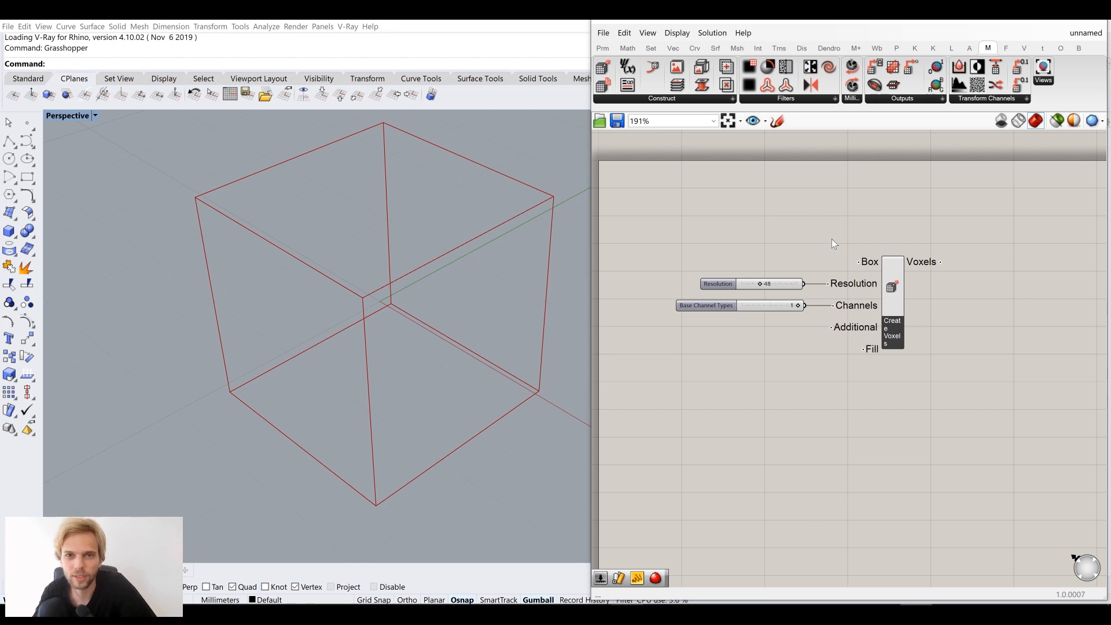
click(646, 102)
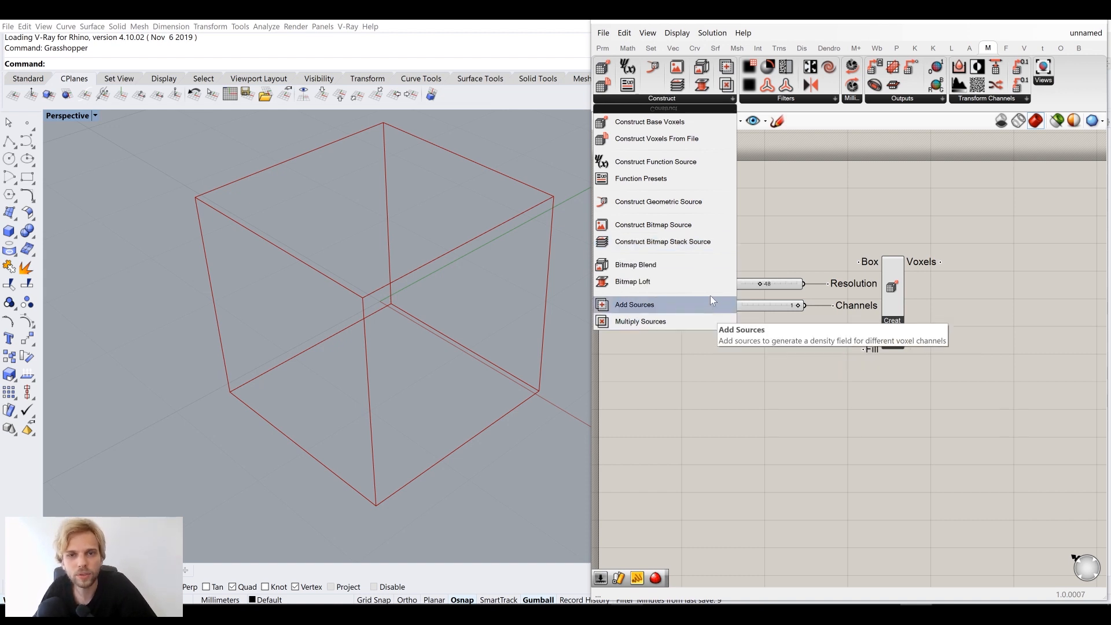
Add a Bitmap Loft component and position it below Create Voxels
click(634, 282)
click(805, 459)
drag(800, 455, 843, 467)
right_drag(821, 432, 849, 351)
scroll(849, 350, up, 2)
drag(879, 382, 967, 376)
click(901, 322)
scroll(869, 334, up, 2)
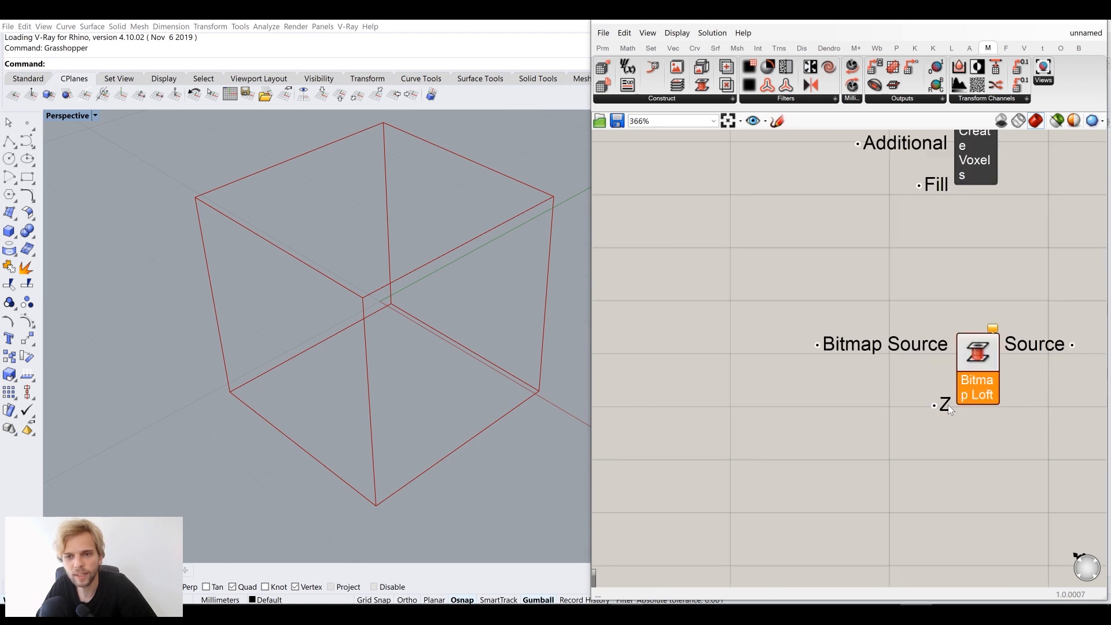
scroll(948, 404, down, 2)
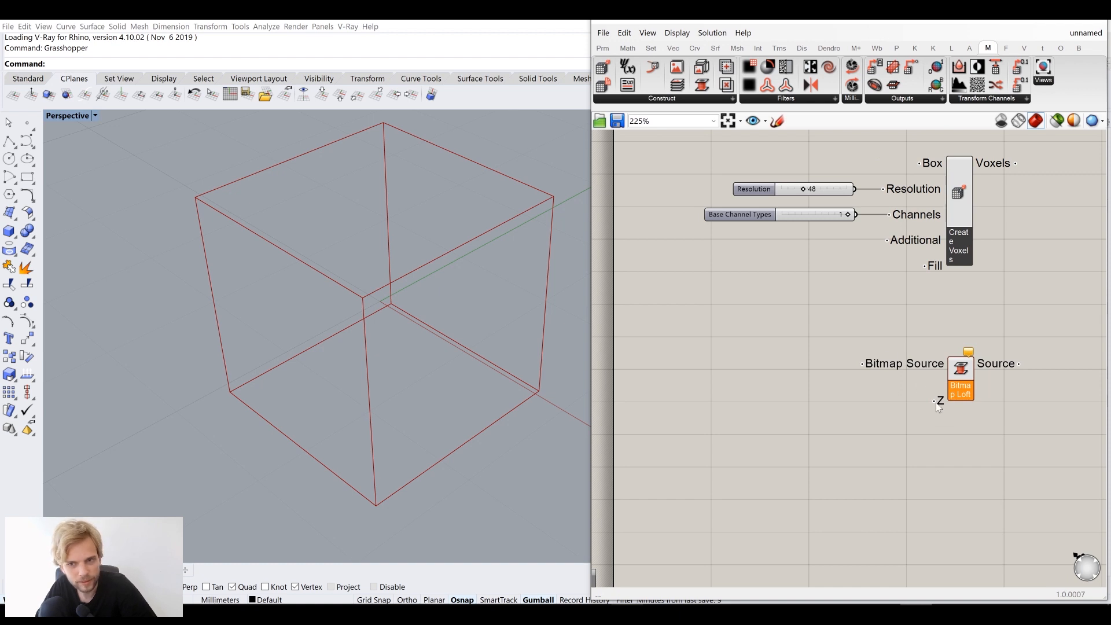
Reopen the Construct component list after closing it once without adding anything
click(655, 99)
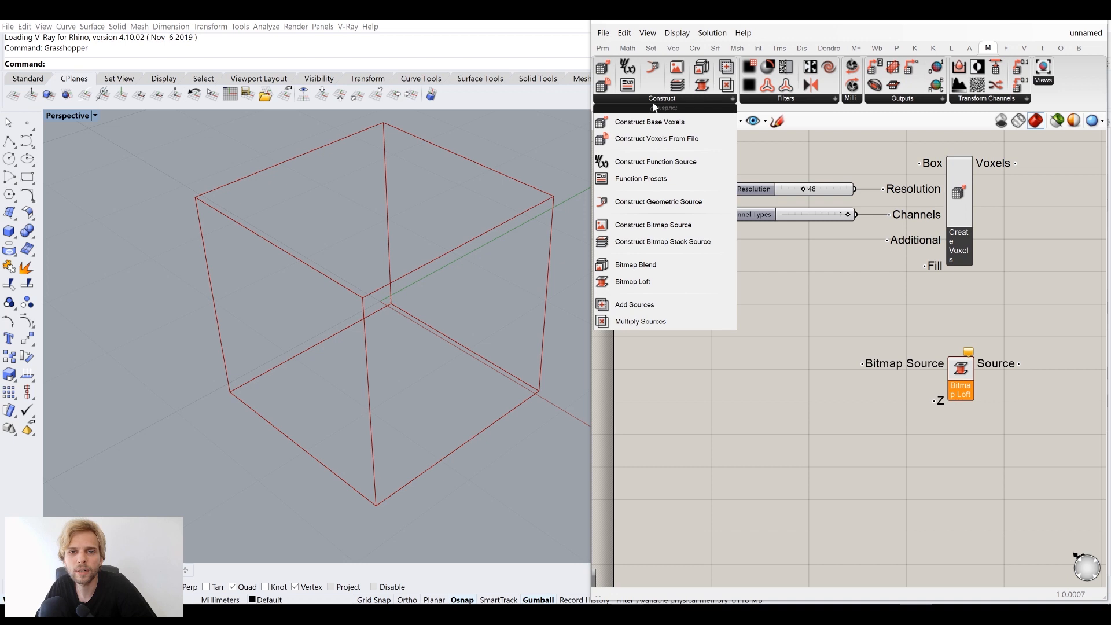
click(872, 351)
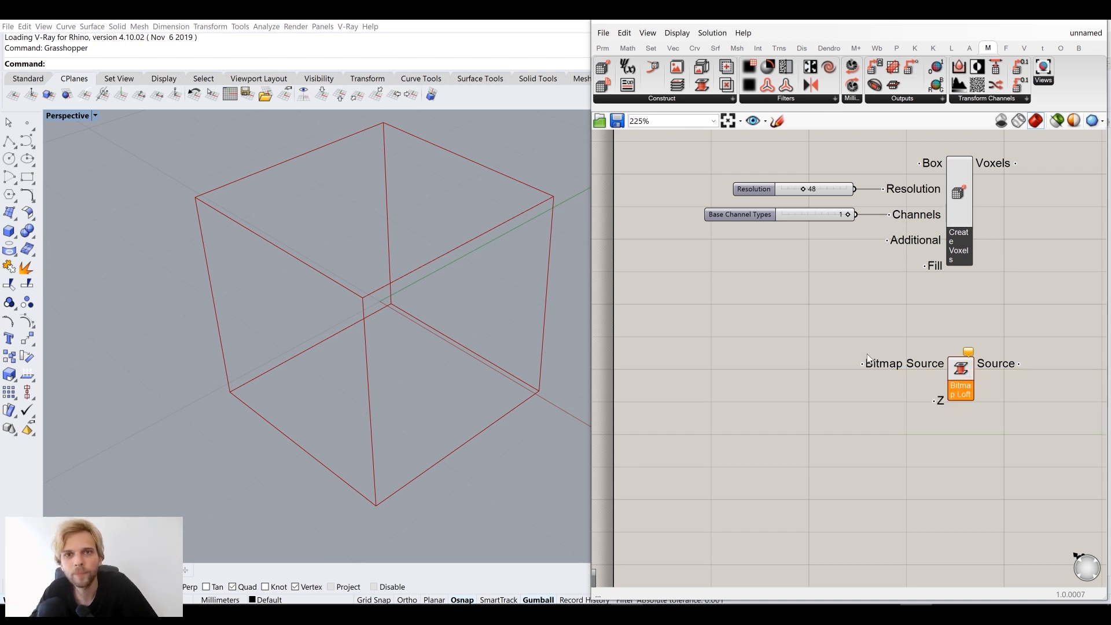
click(672, 99)
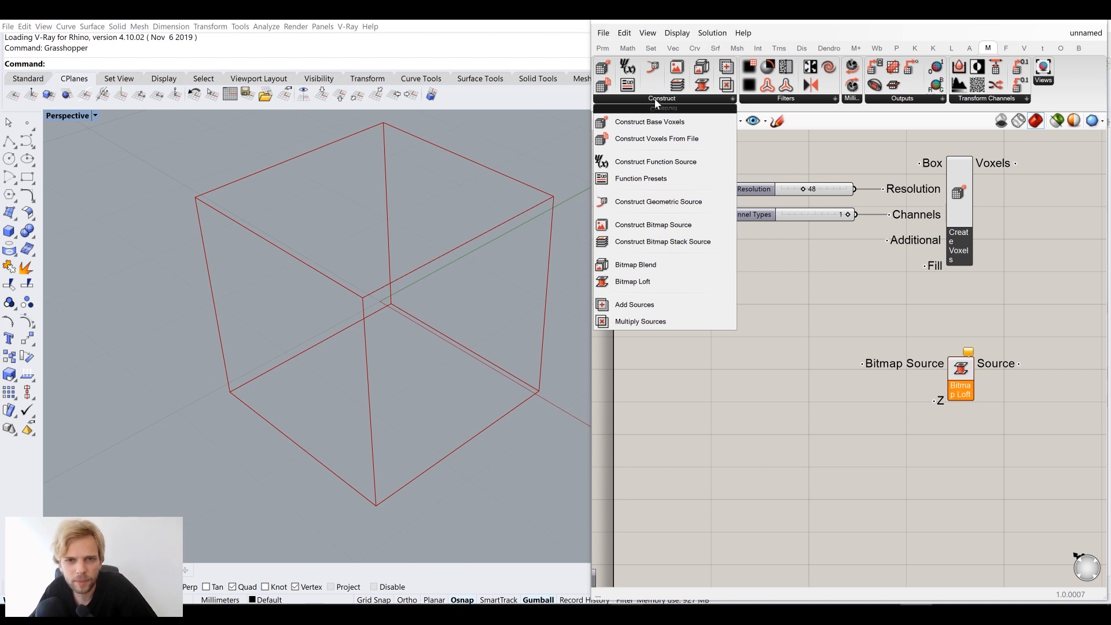
Add a Construct Bitmap Source component and align it left of Bitmap Loft
click(685, 228)
click(695, 360)
drag(698, 363, 740, 389)
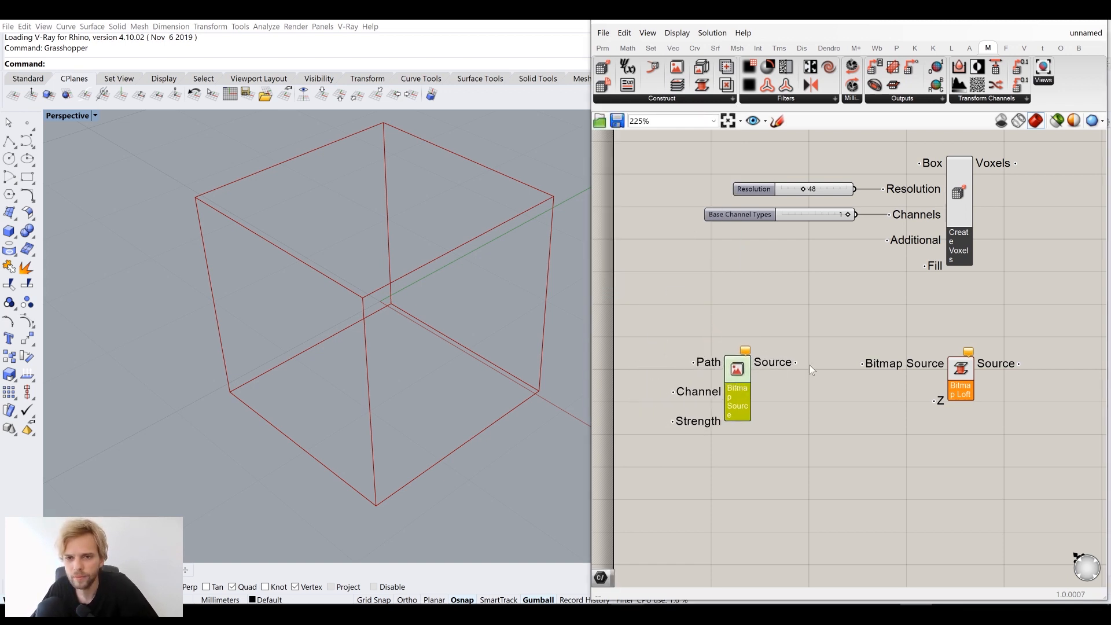
drag(954, 394, 971, 389)
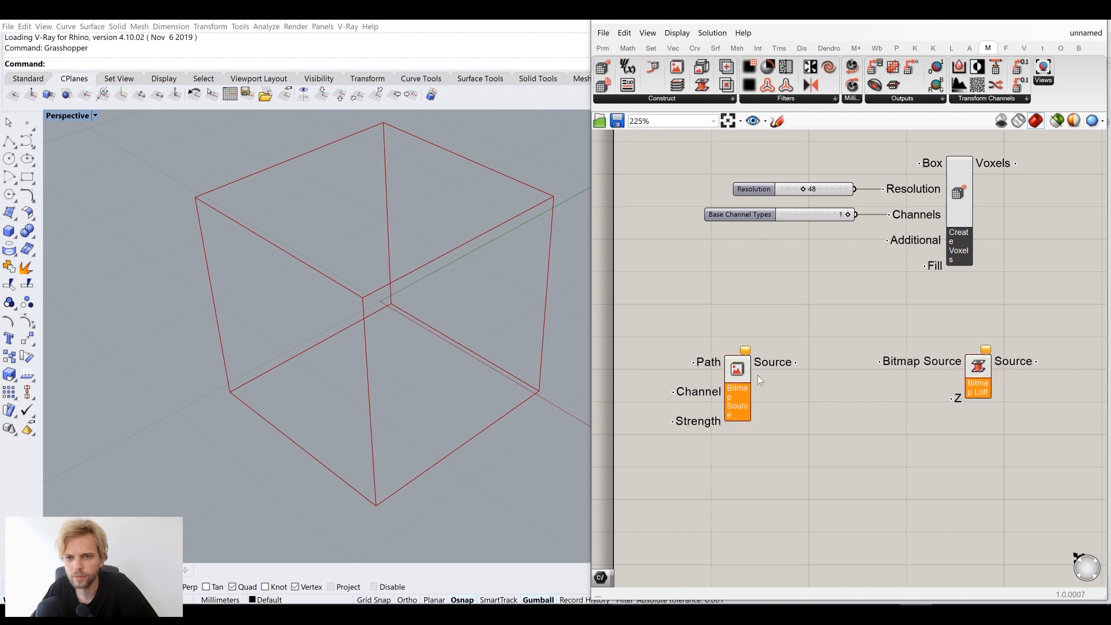
drag(746, 382, 753, 381)
right_drag(838, 436, 906, 427)
click(847, 433)
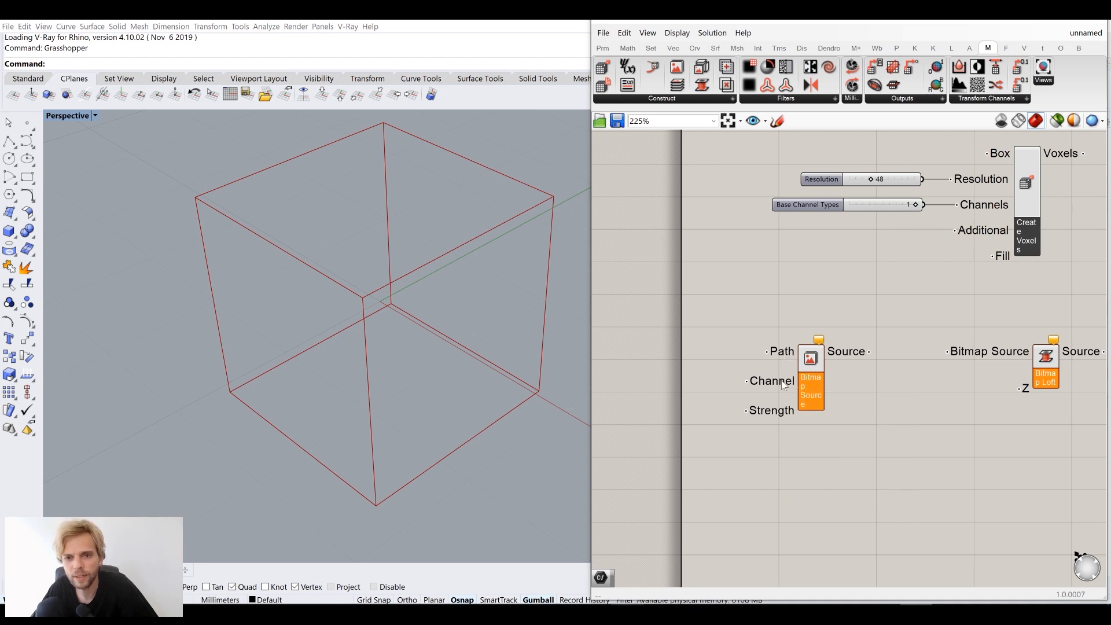
Check the Bitmap Source Channel input options, pan right, and start a canvas search
mouse_move(781, 380)
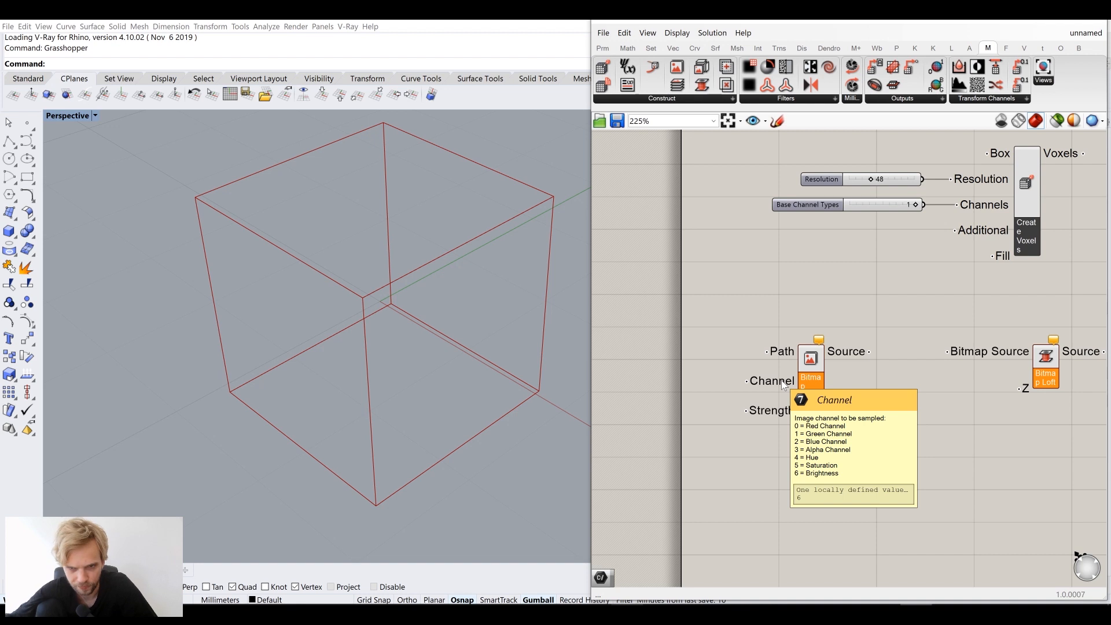
right_drag(775, 364, 840, 387)
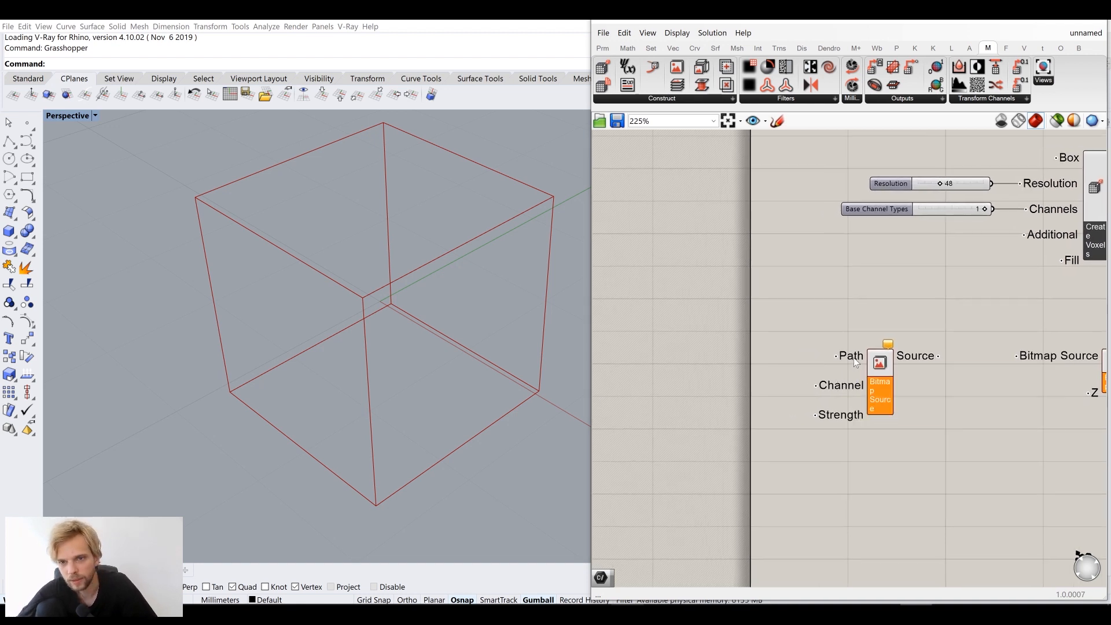
double_click(659, 366)
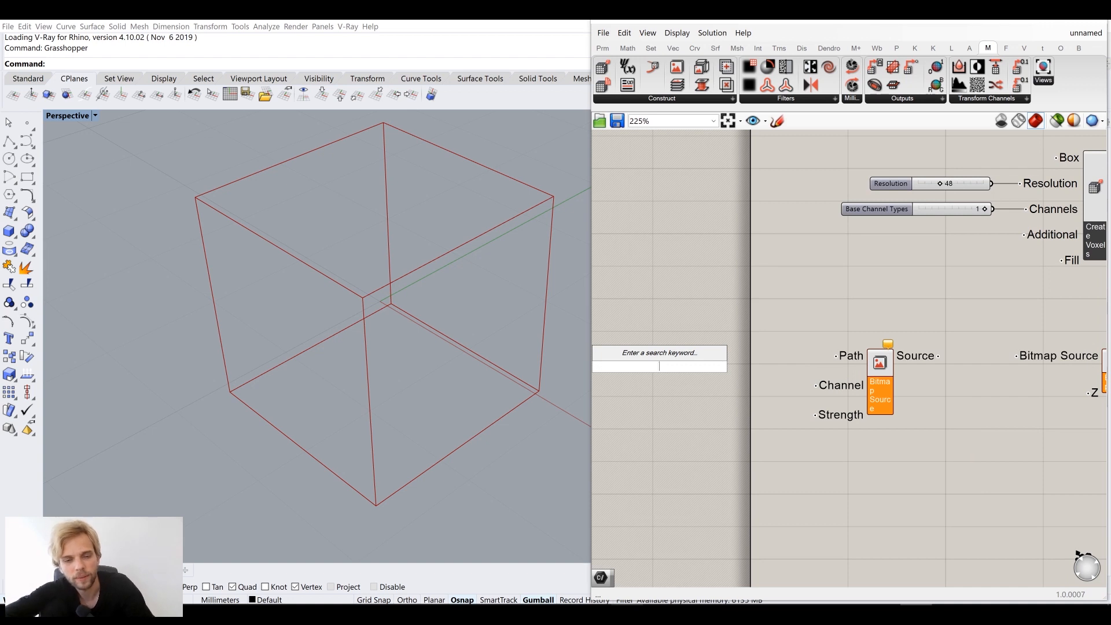
Search 'path' and wire a File Path parameter into Bitmap Source's Path input
text(path)
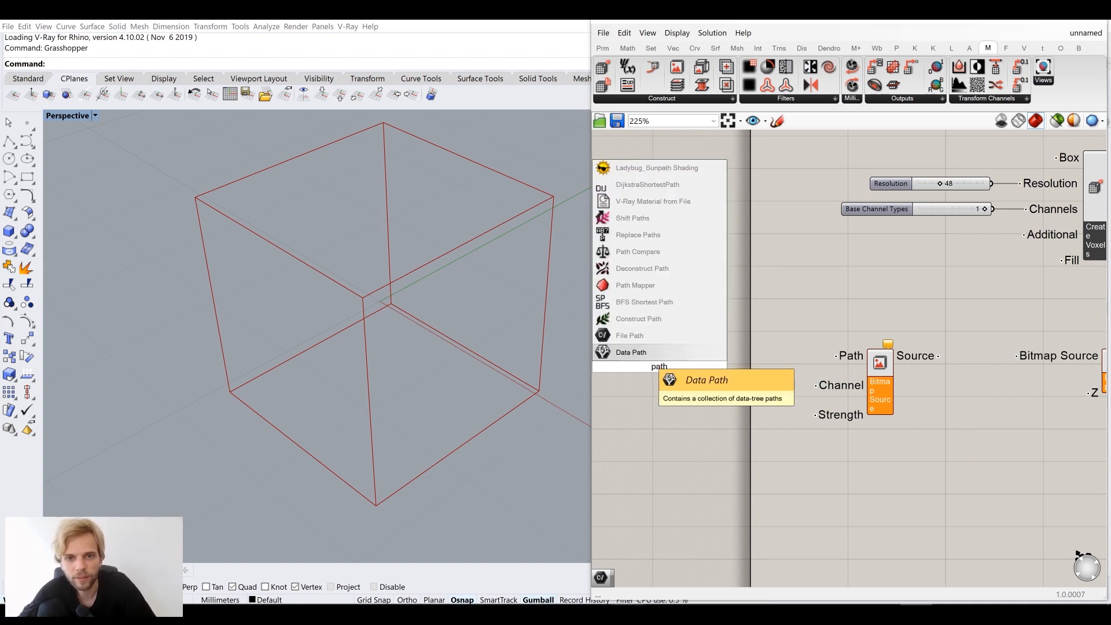
click(647, 336)
drag(659, 363, 783, 355)
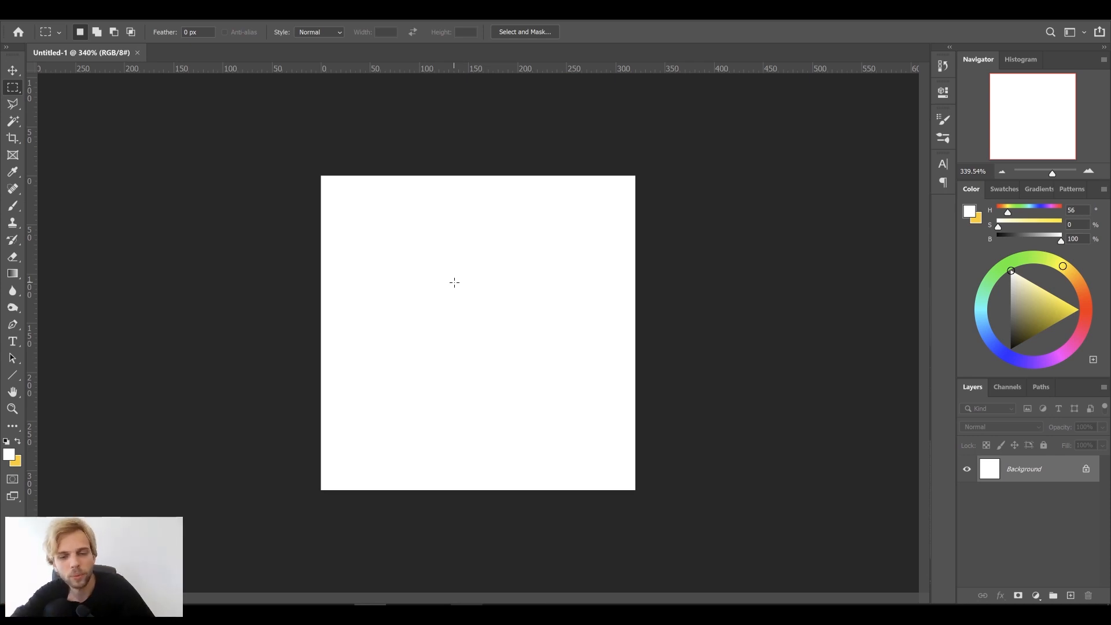
Invert the blank canvas to black and paint a white dot in its upper middle
key(ctrl+i)
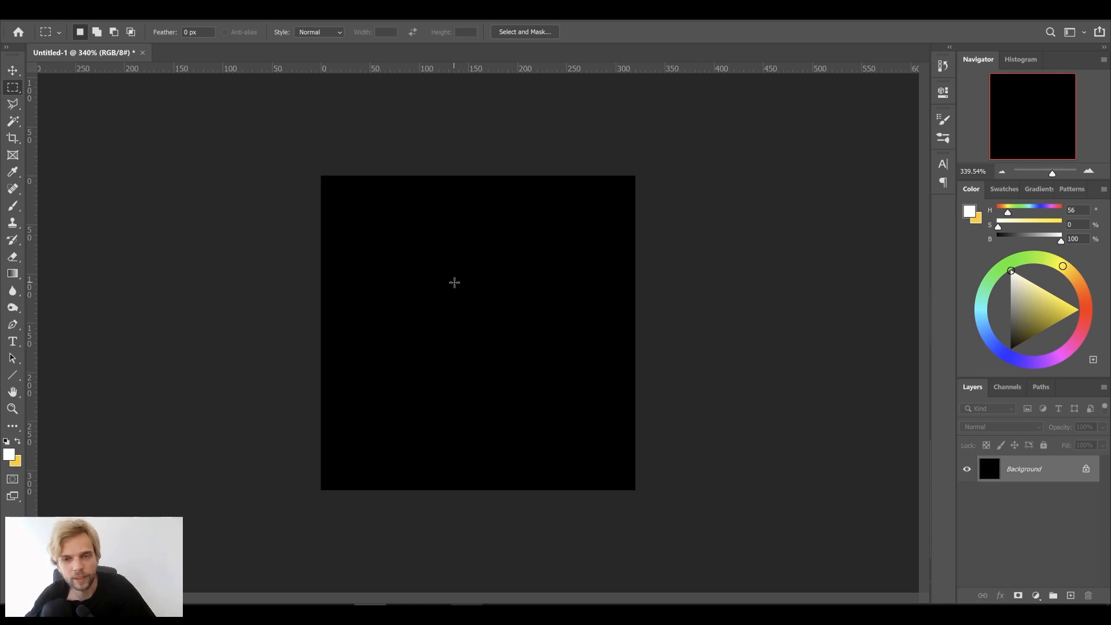
alt+scroll(460, 287, up, 2)
click(13, 206)
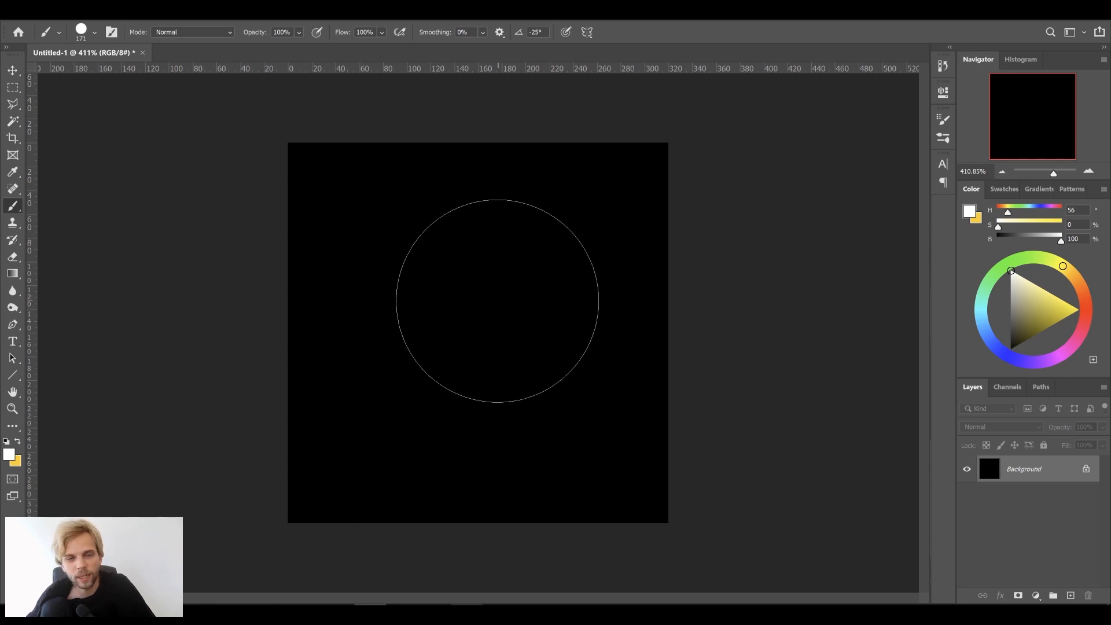
click(497, 301)
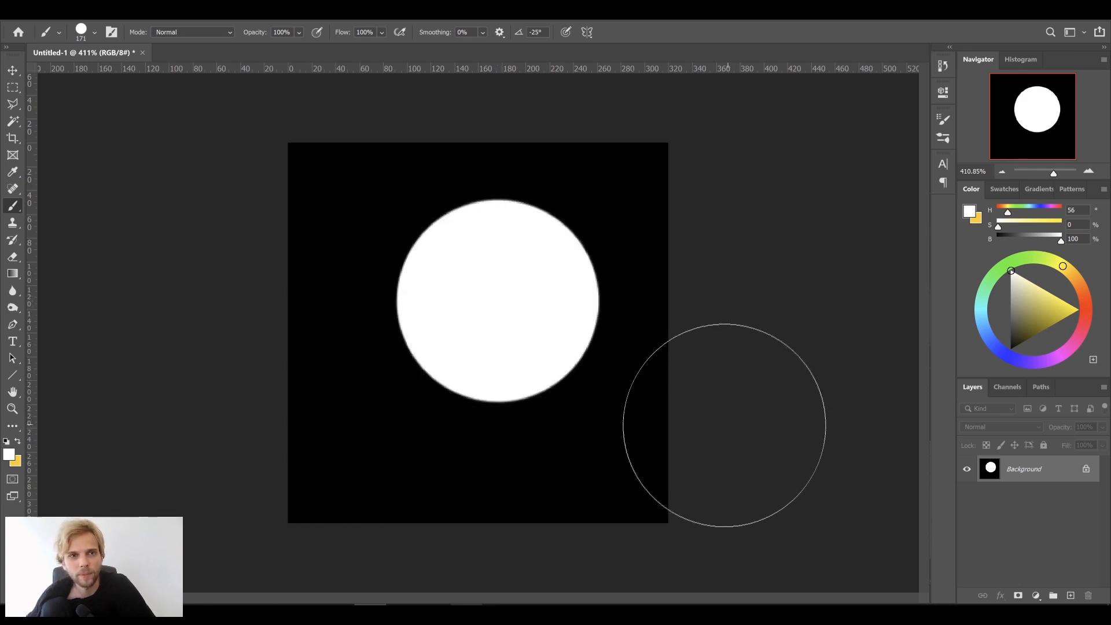
Apply a 2.9-pixel Gaussian Blur to the white circle
click(173, 21)
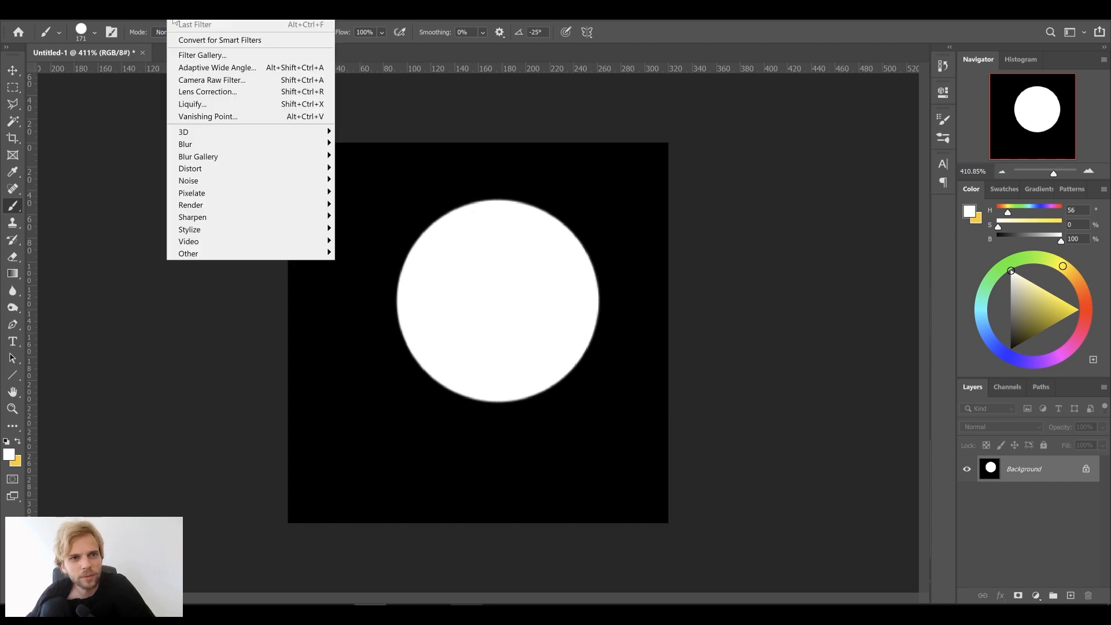
mouse_move(243, 146)
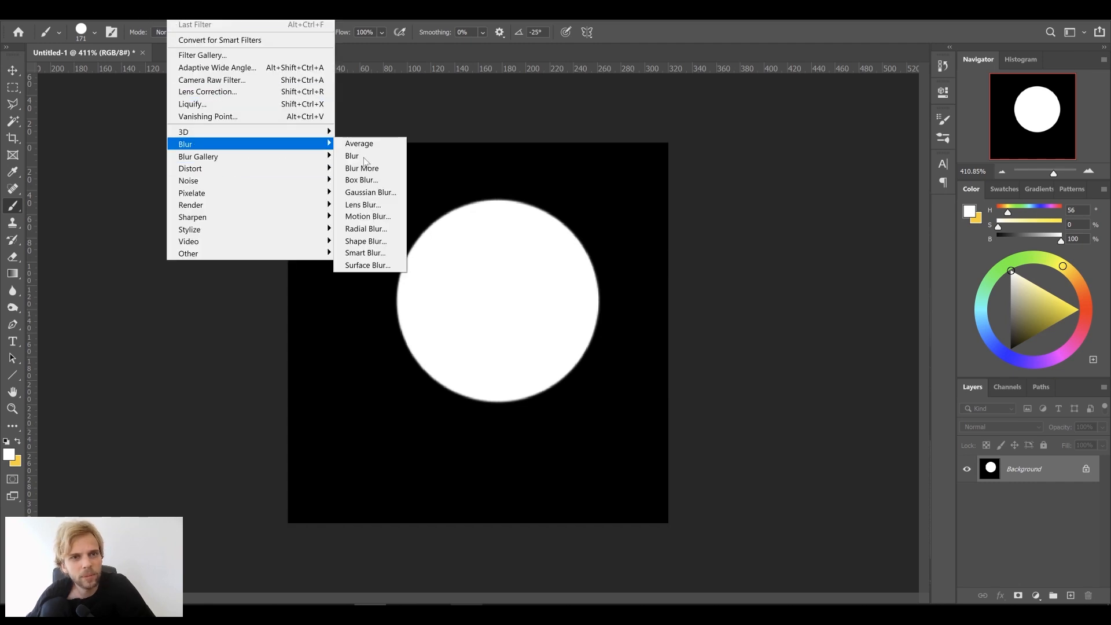
click(389, 194)
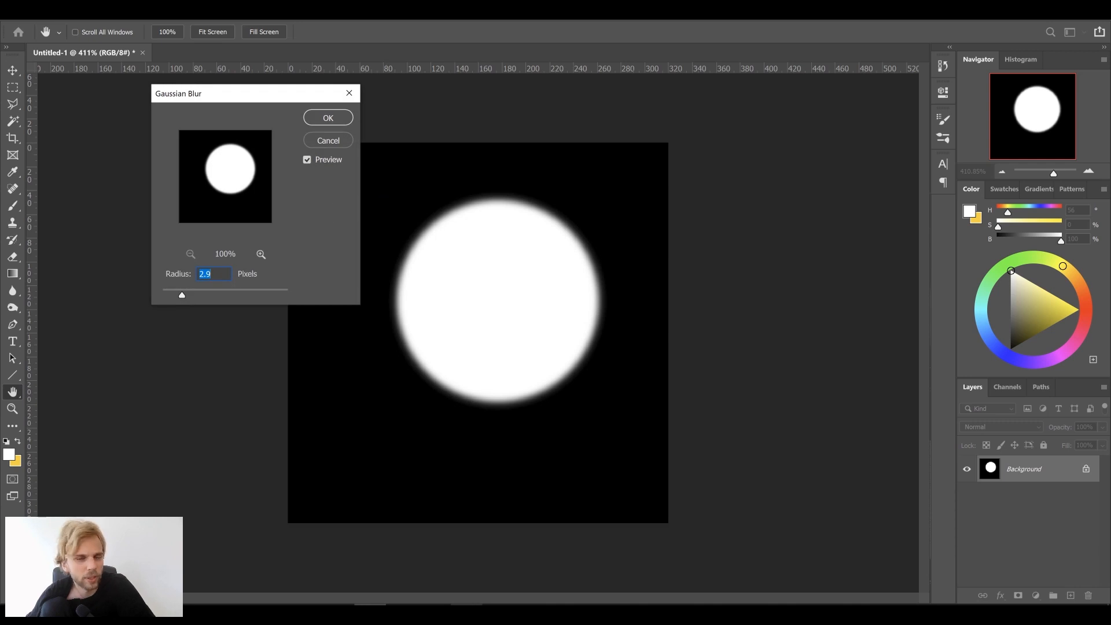
click(333, 119)
key(b)
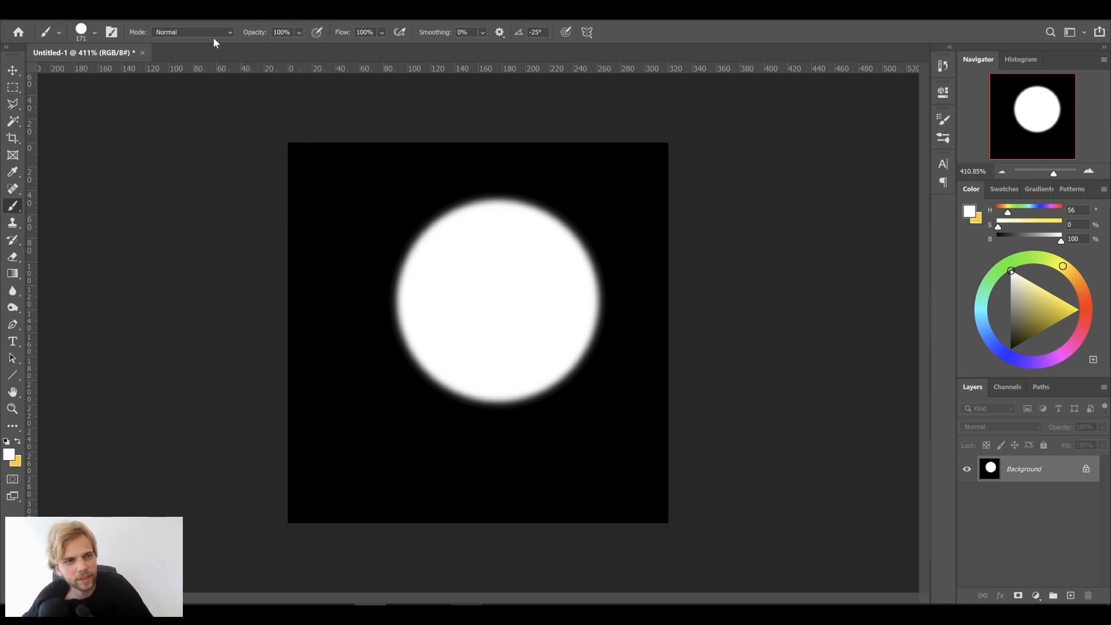
Save the image to the Desktop as test1.jpg, then undo back to a black canvas
click(31, 21)
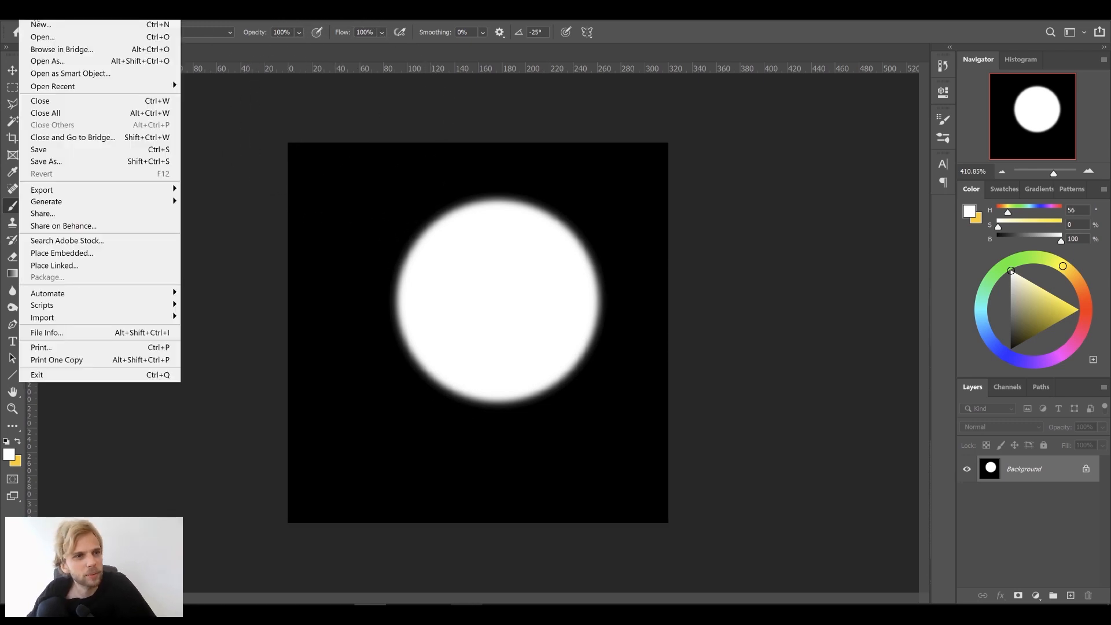
click(69, 164)
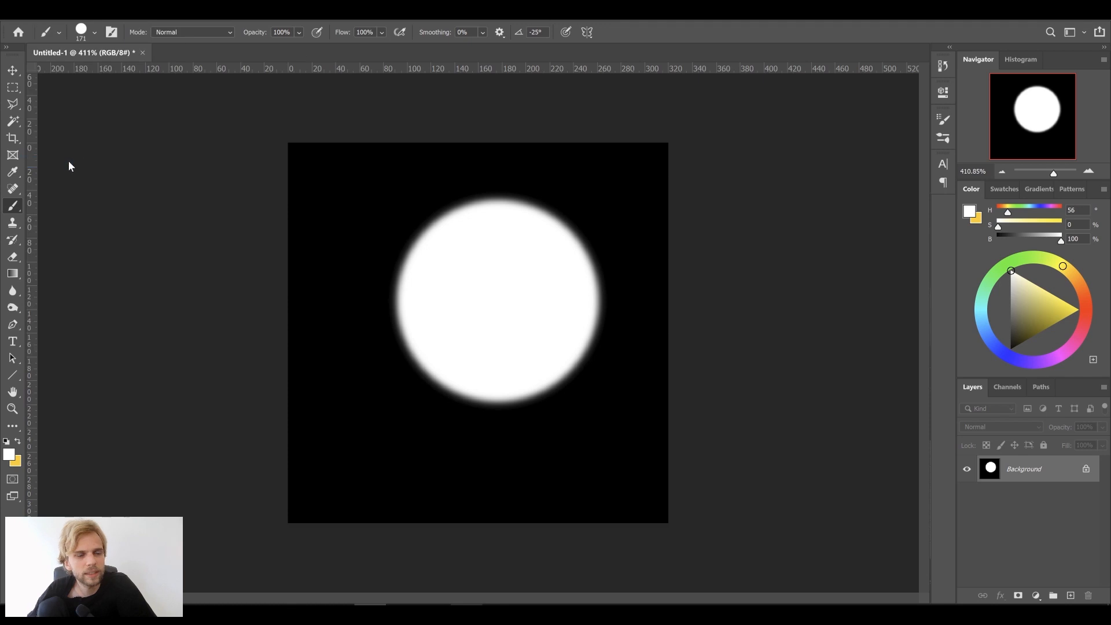
click(229, 126)
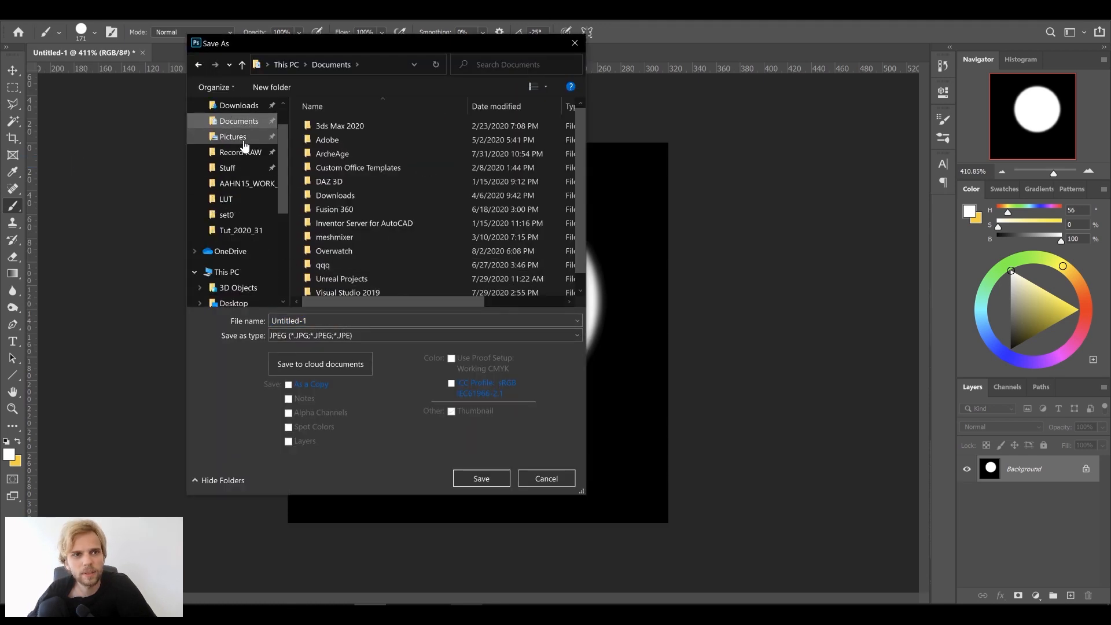
scroll(242, 144, up, 2)
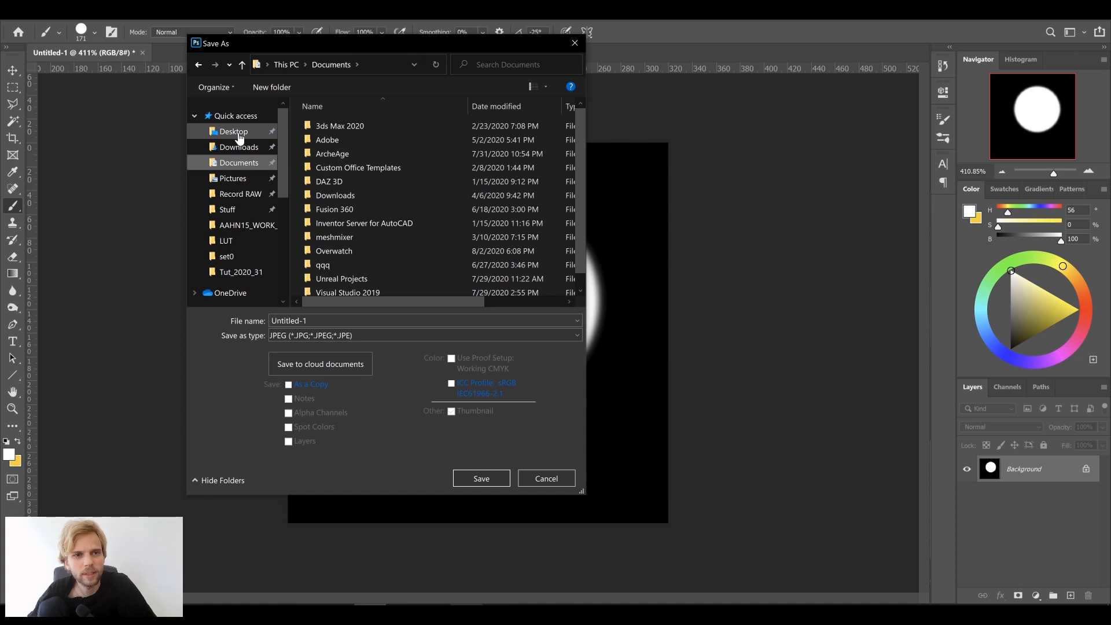
click(238, 132)
click(357, 322)
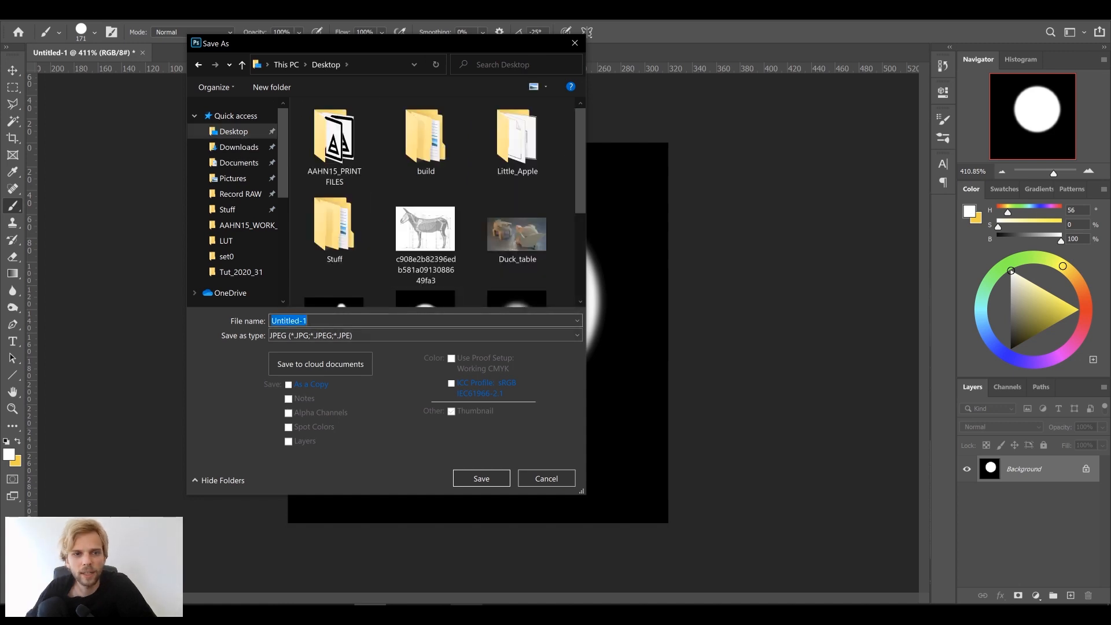
text(test1)
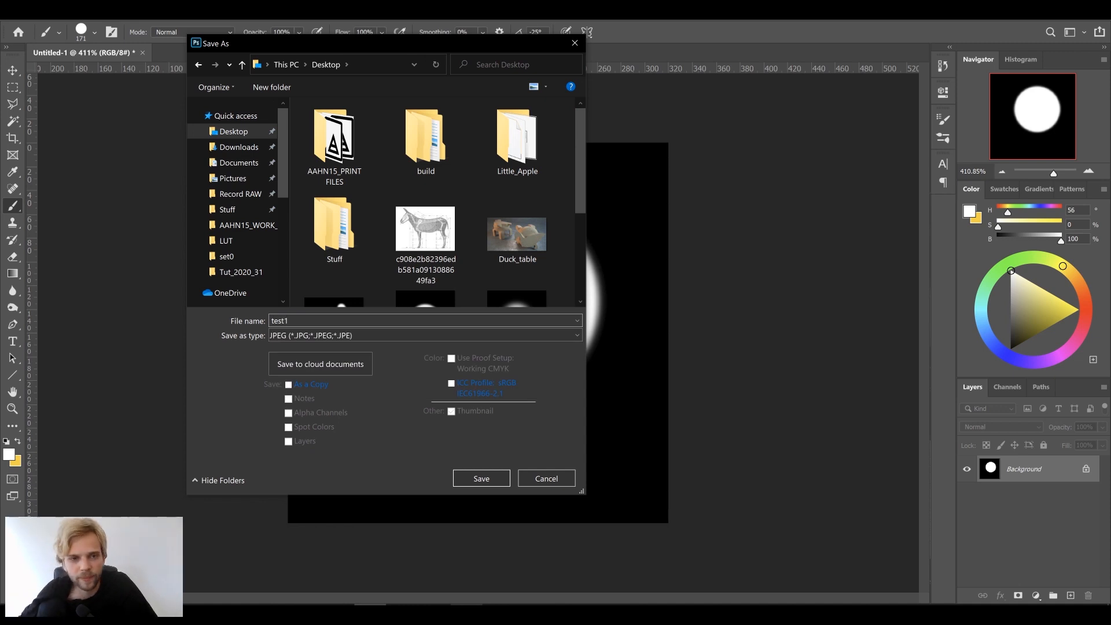
click(506, 478)
click(687, 148)
key(b)
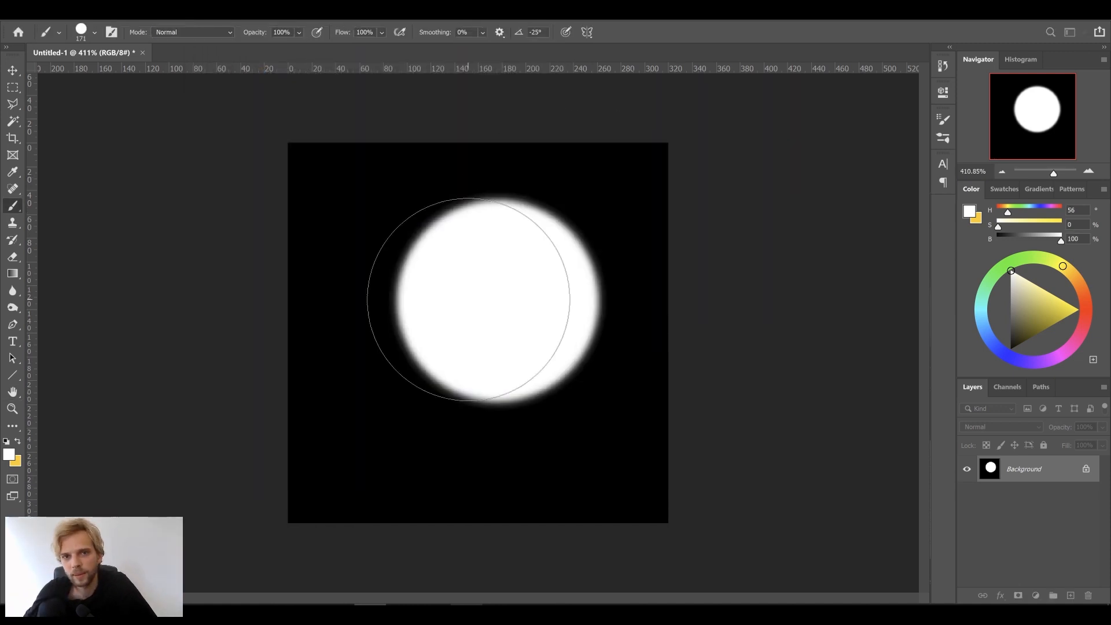
key(ctrl+z)
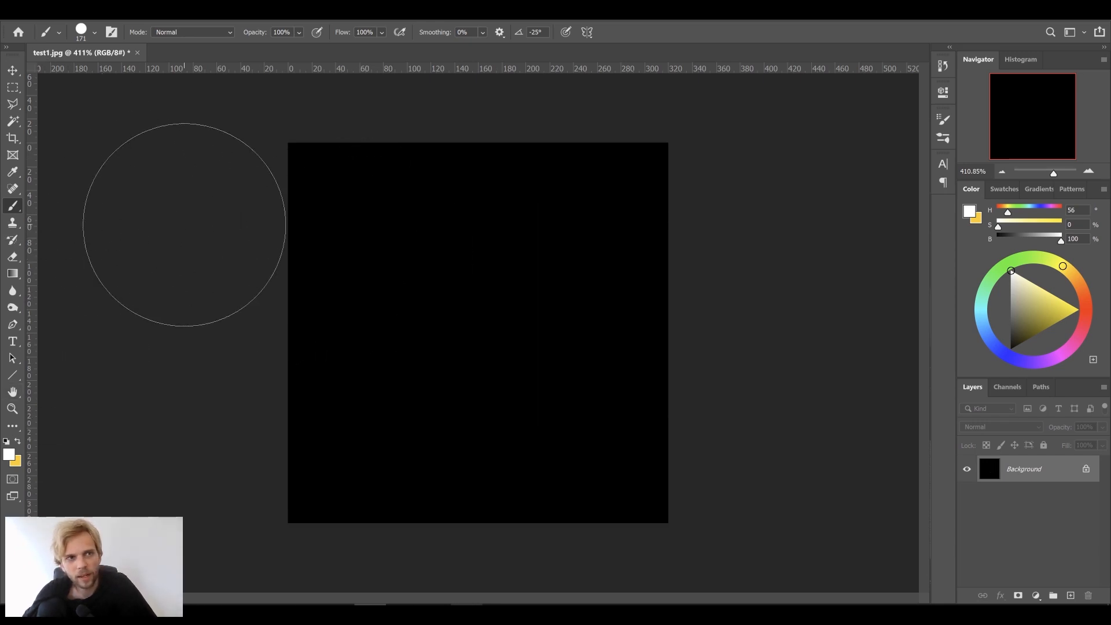
Set the brush to 34 px and paint a looped white Z-shaped stroke on black
click(94, 33)
drag(91, 71, 99, 78)
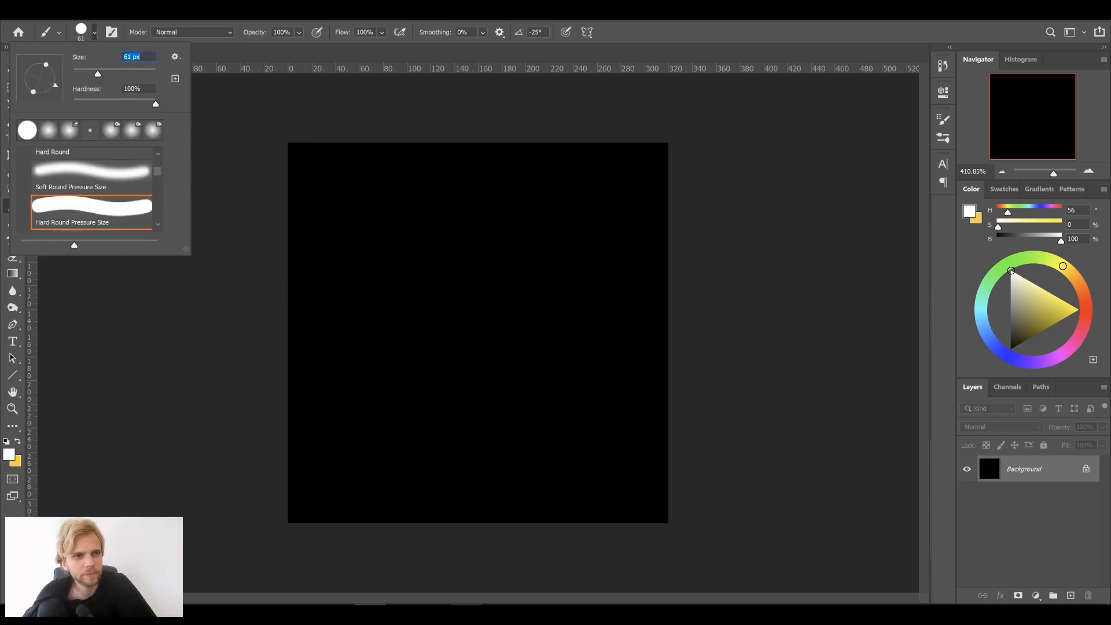
key(Return)
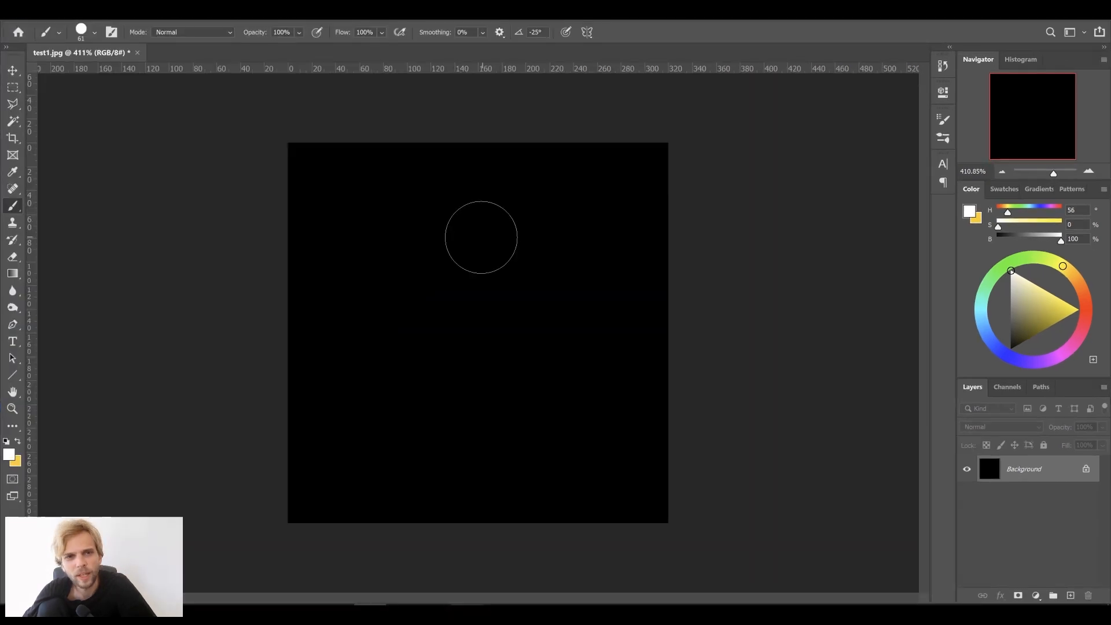
mouse_move(373, 226)
mouse_down()
mouse_move(471, 258)
mouse_move(577, 444)
mouse_up()
key(ctrl+z)
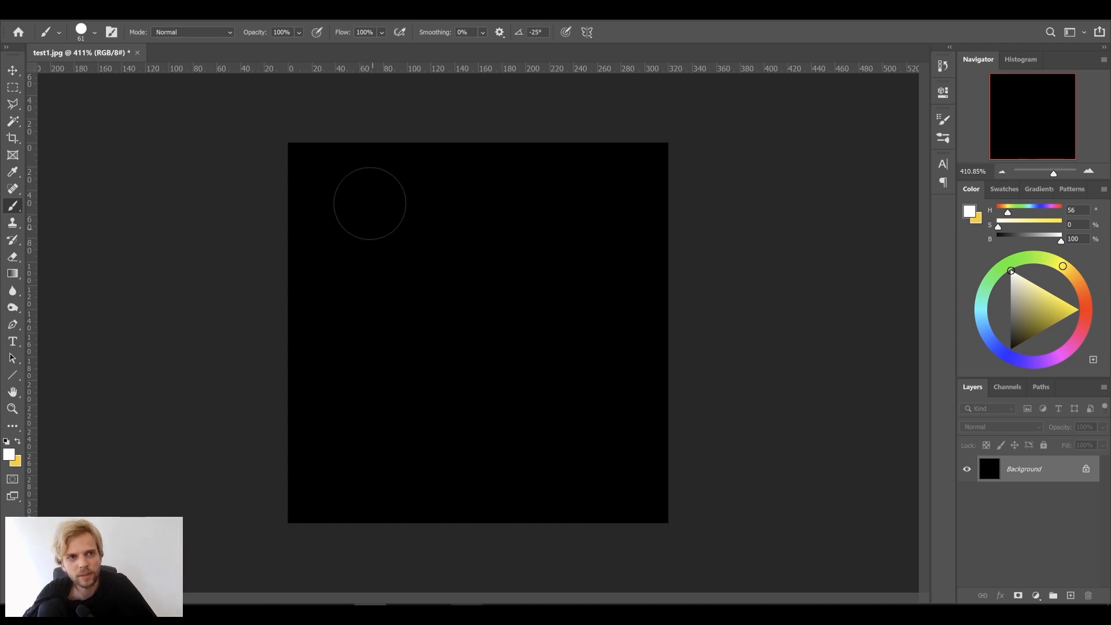
click(94, 34)
drag(97, 76, 86, 75)
mouse_move(352, 204)
mouse_down()
mouse_move(434, 198)
mouse_move(612, 447)
mouse_up()
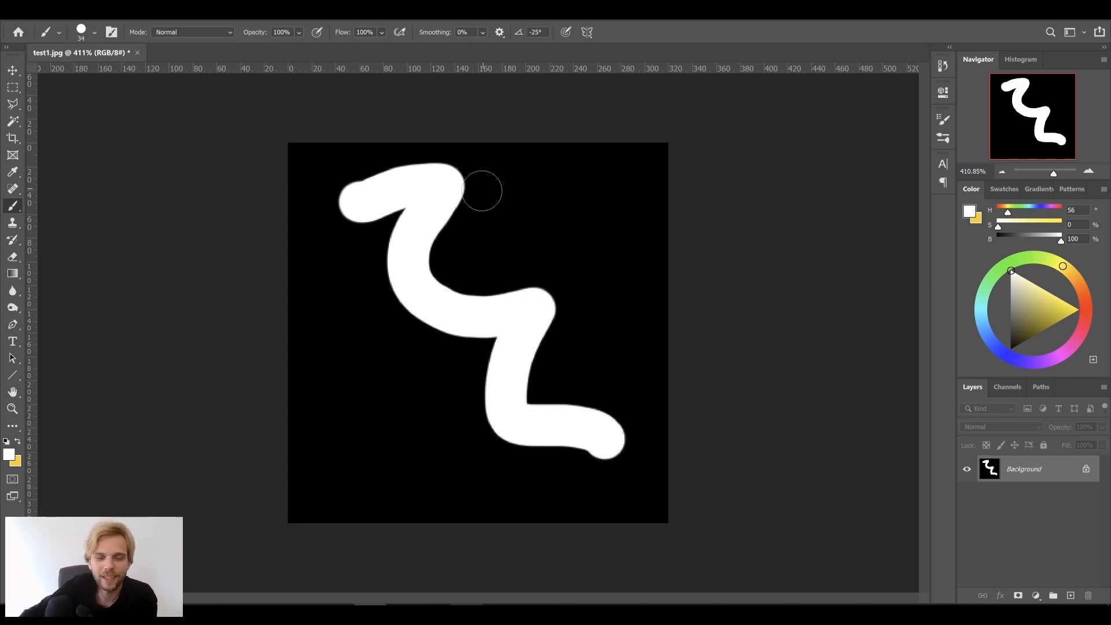
mouse_move(484, 183)
mouse_down()
mouse_move(536, 240)
mouse_move(538, 296)
mouse_up()
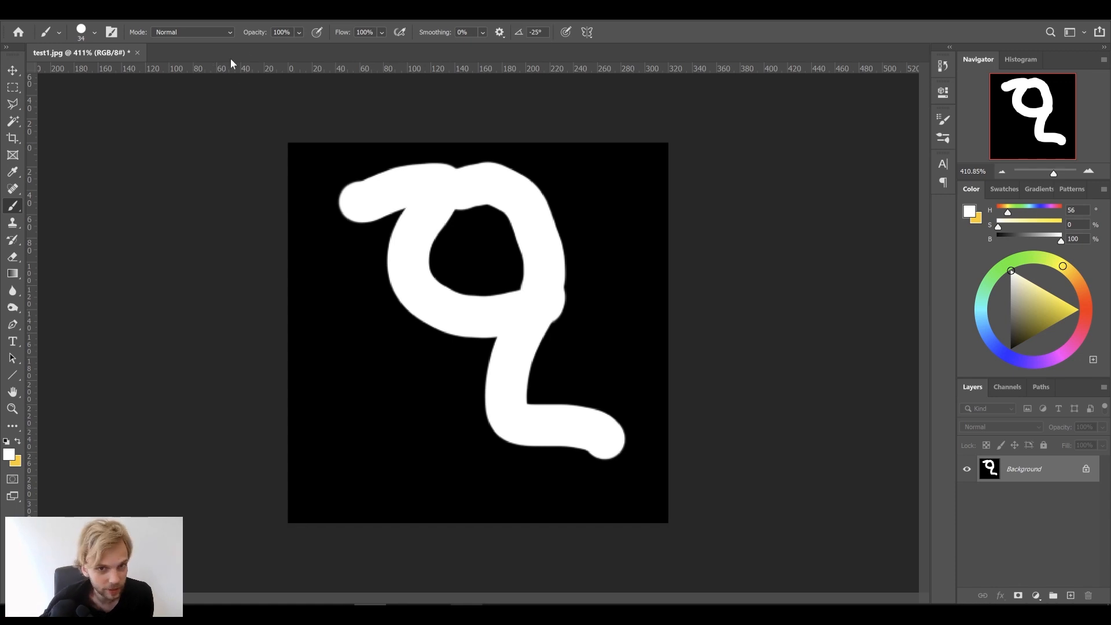
Apply a 2.9-pixel Gaussian Blur to the stroke
click(178, 20)
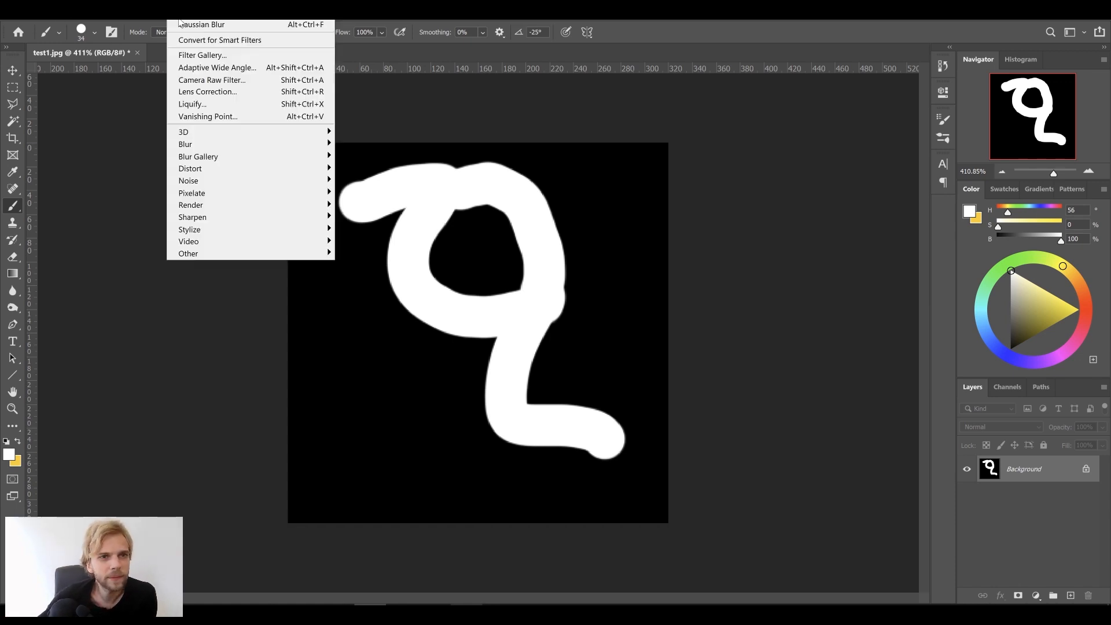
mouse_move(229, 144)
click(370, 192)
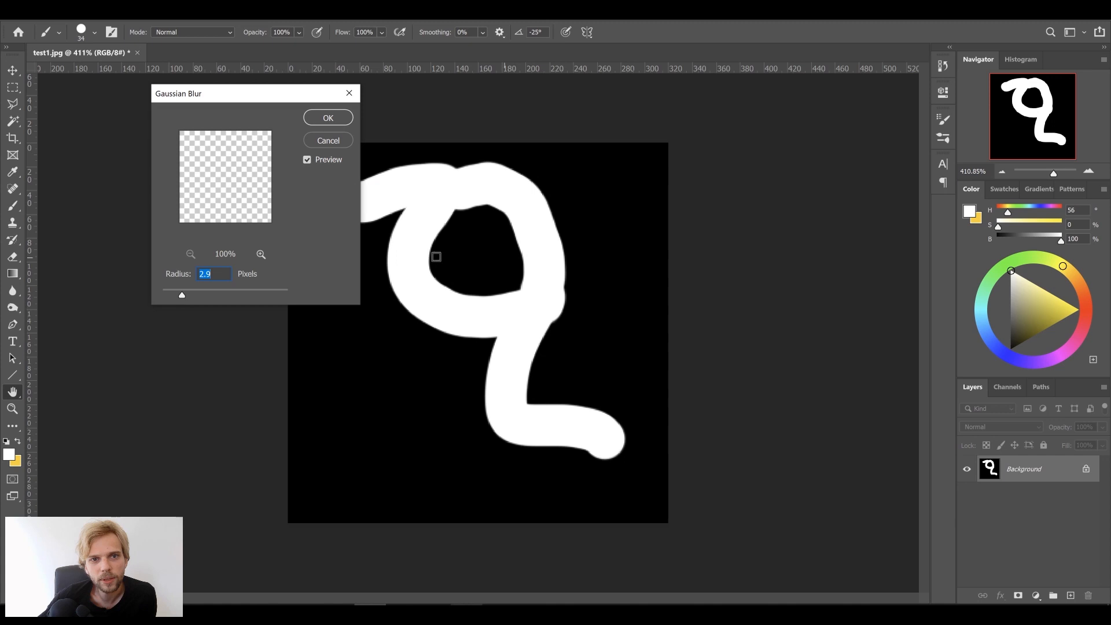
click(328, 117)
Save the blurred stroke as test2.jpg
click(24, 17)
click(87, 162)
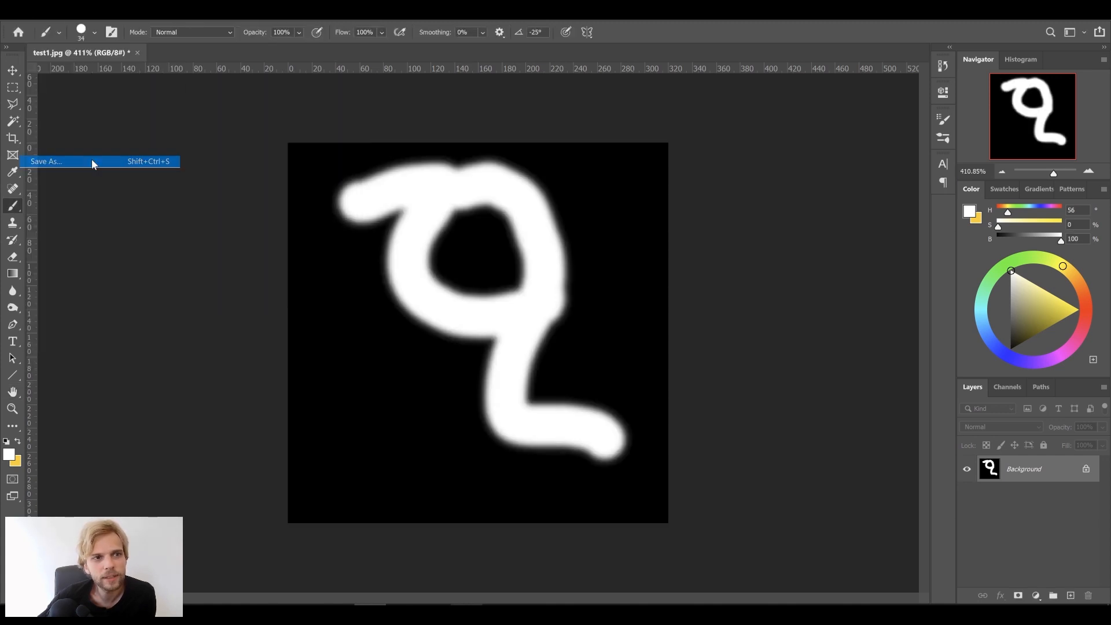
text(test2)
click(504, 483)
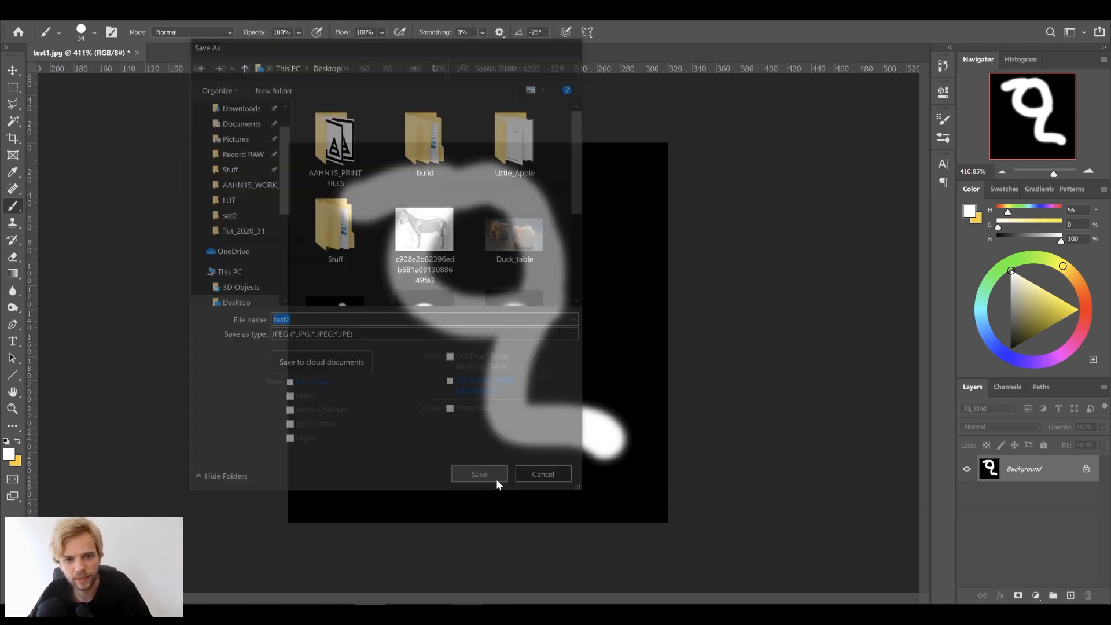
click(688, 149)
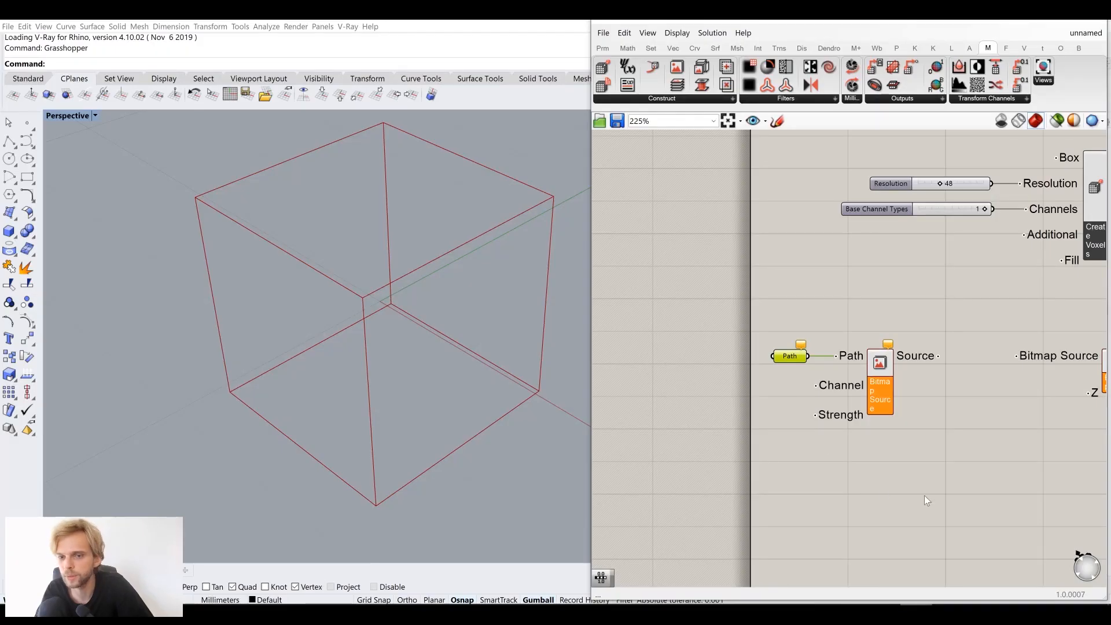
Load the test1 and test2 images from the Desktop into the Path parameter via Select many existing files
right_click(788, 360)
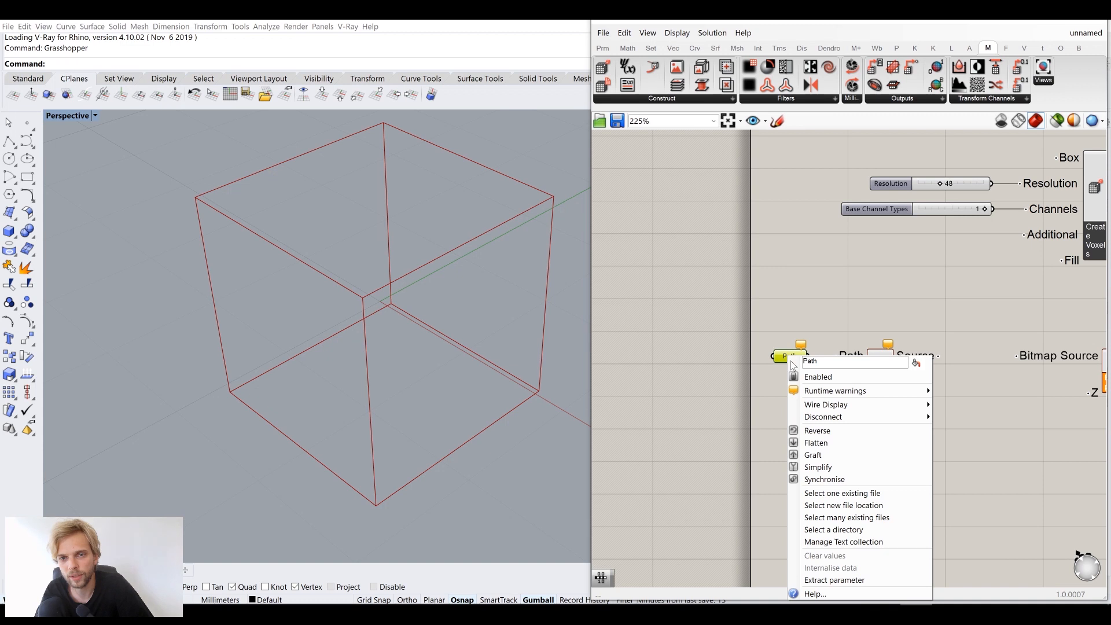
scroll(772, 351, up, 4)
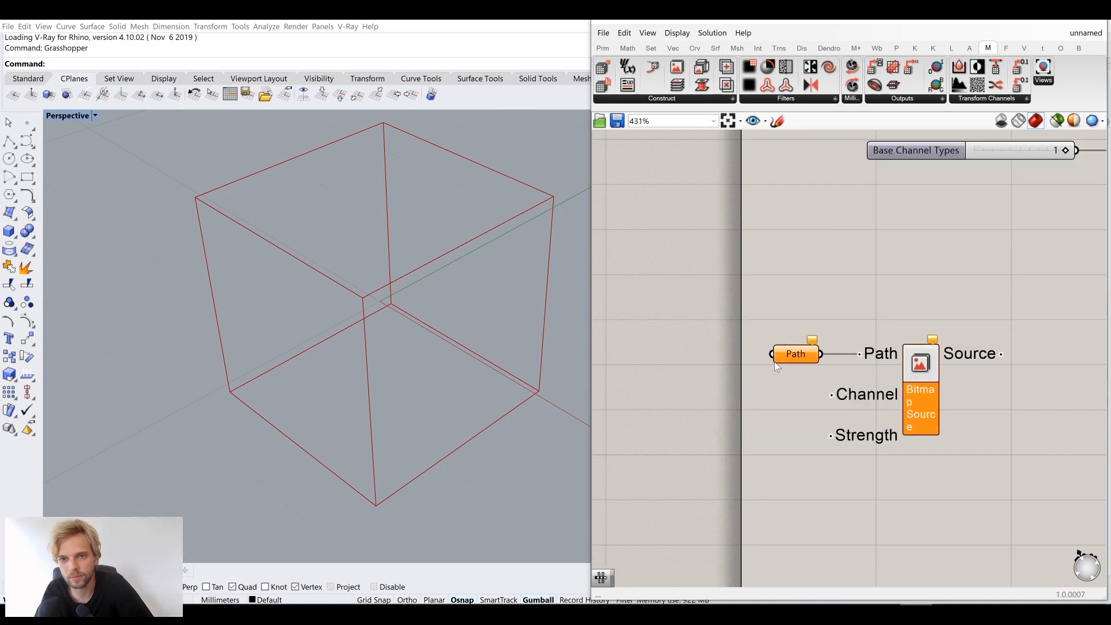
right_click(806, 355)
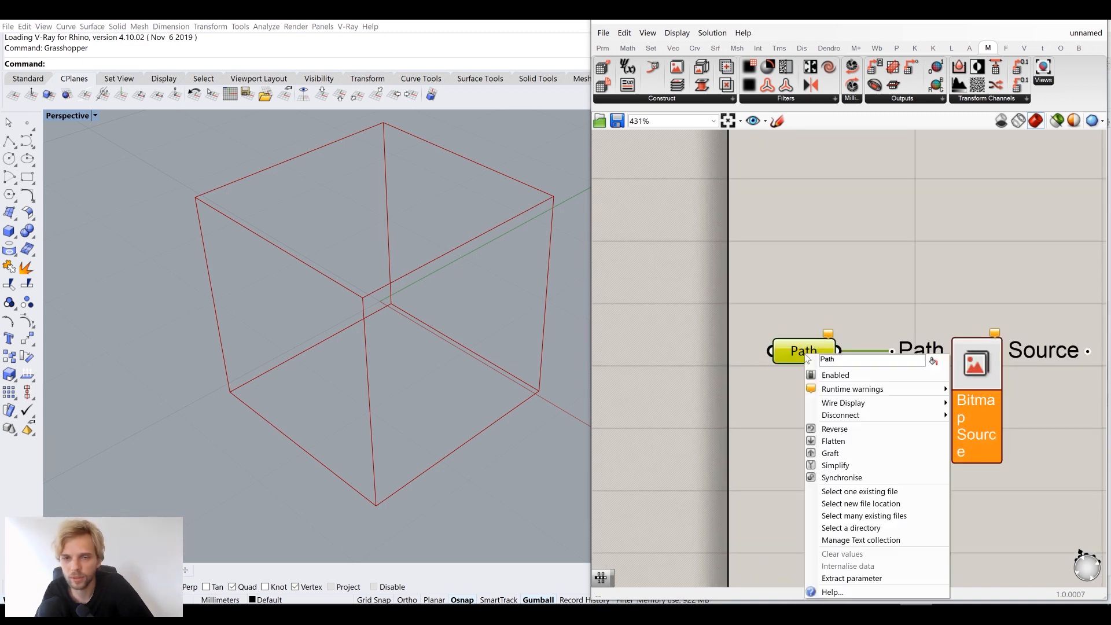
click(845, 518)
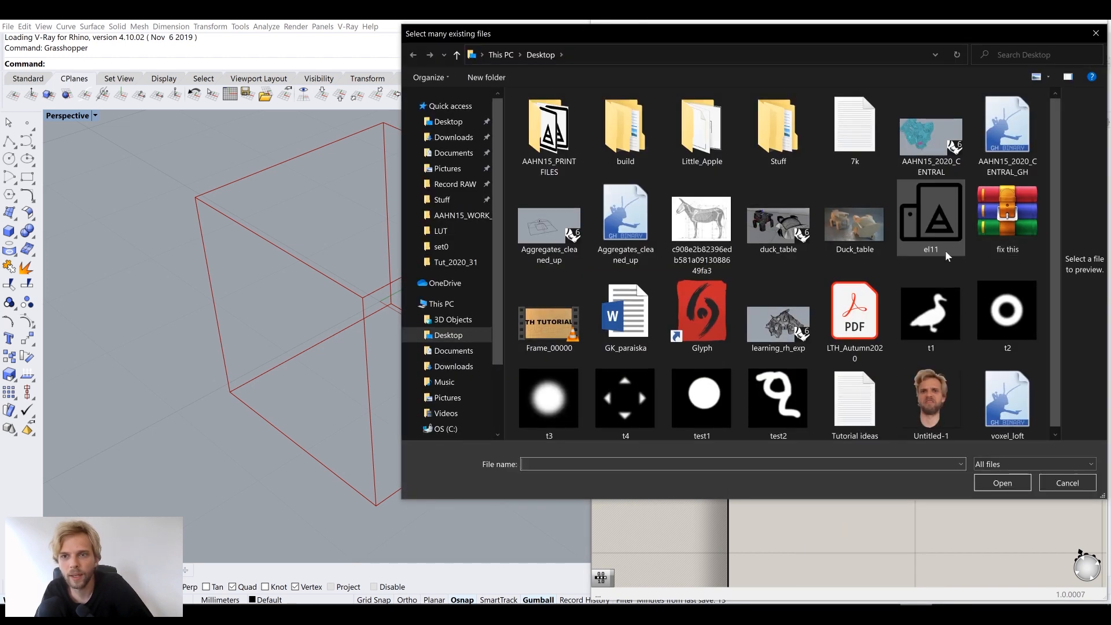
scroll(828, 348, down, 1)
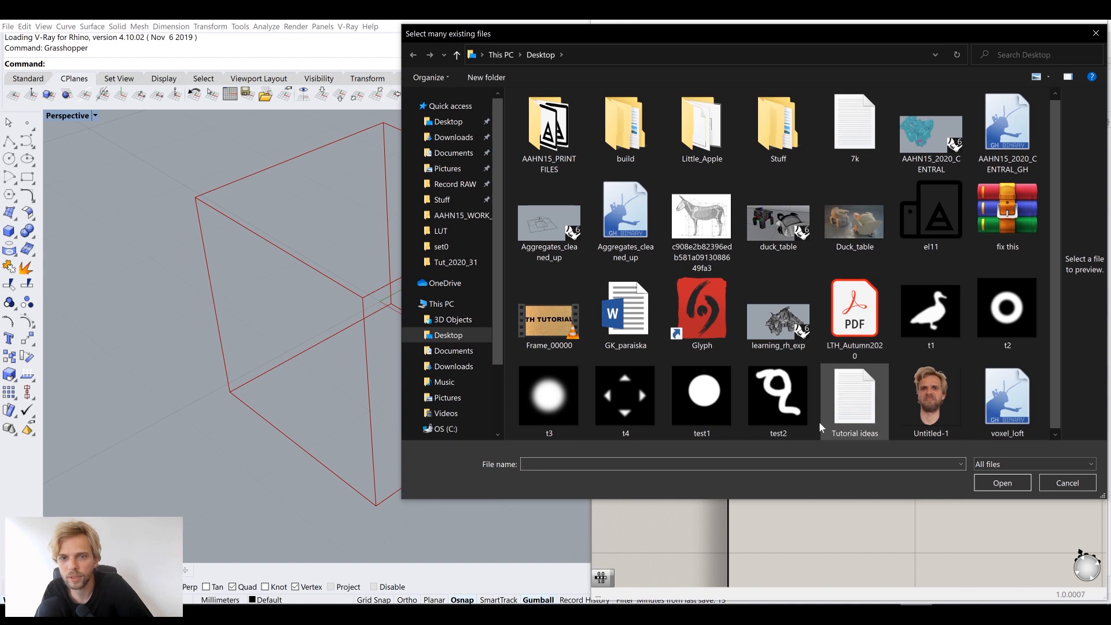
click(730, 405)
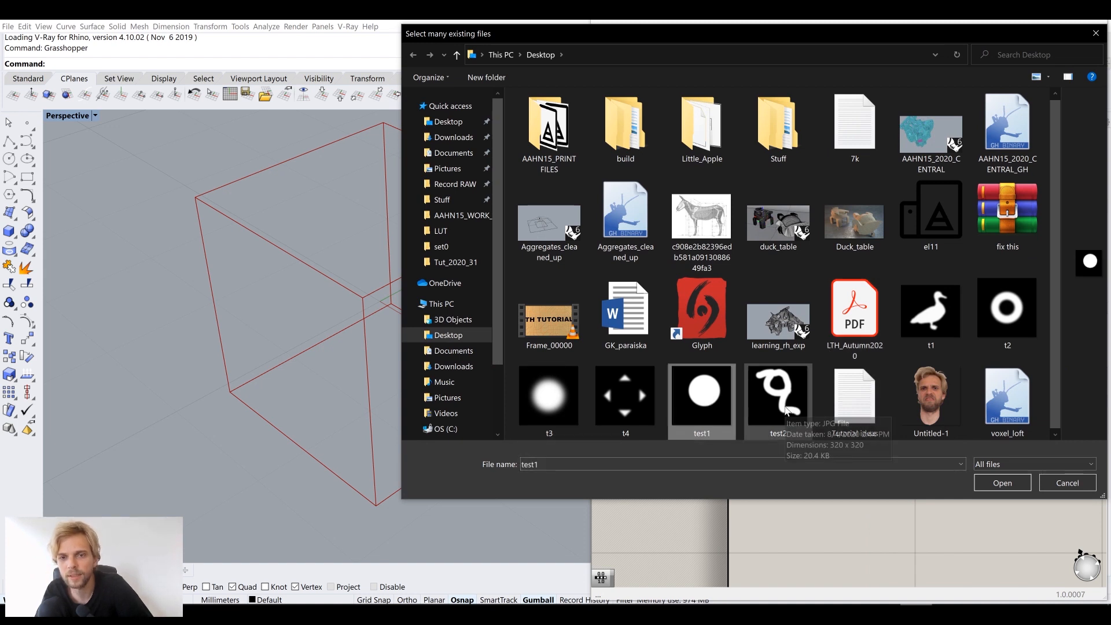
ctrl+click(787, 410)
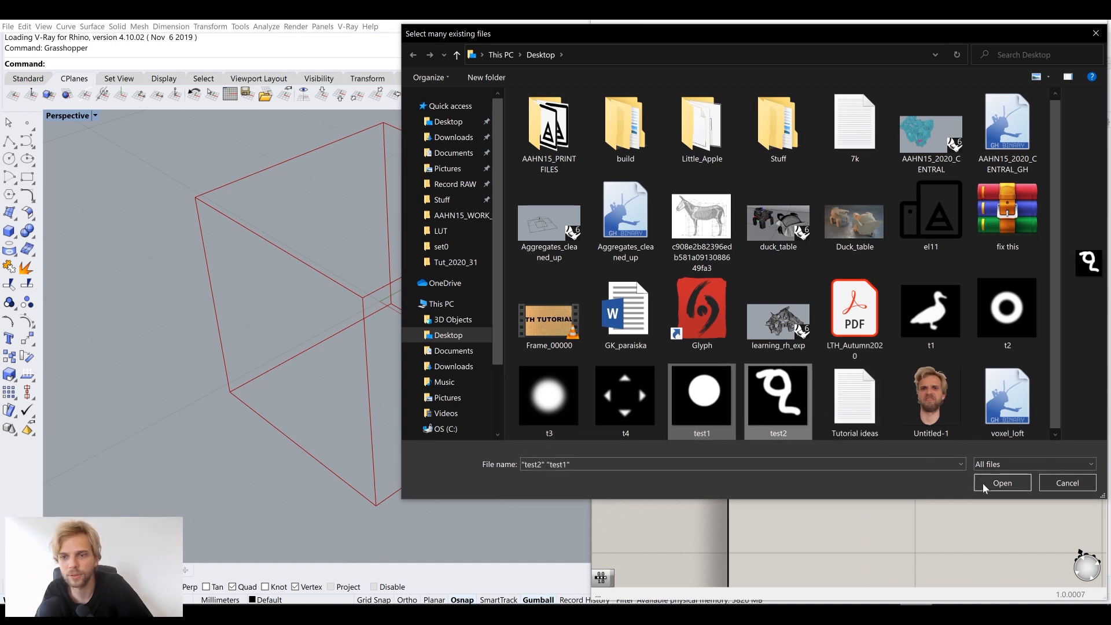
click(1002, 484)
scroll(846, 304, down, 3)
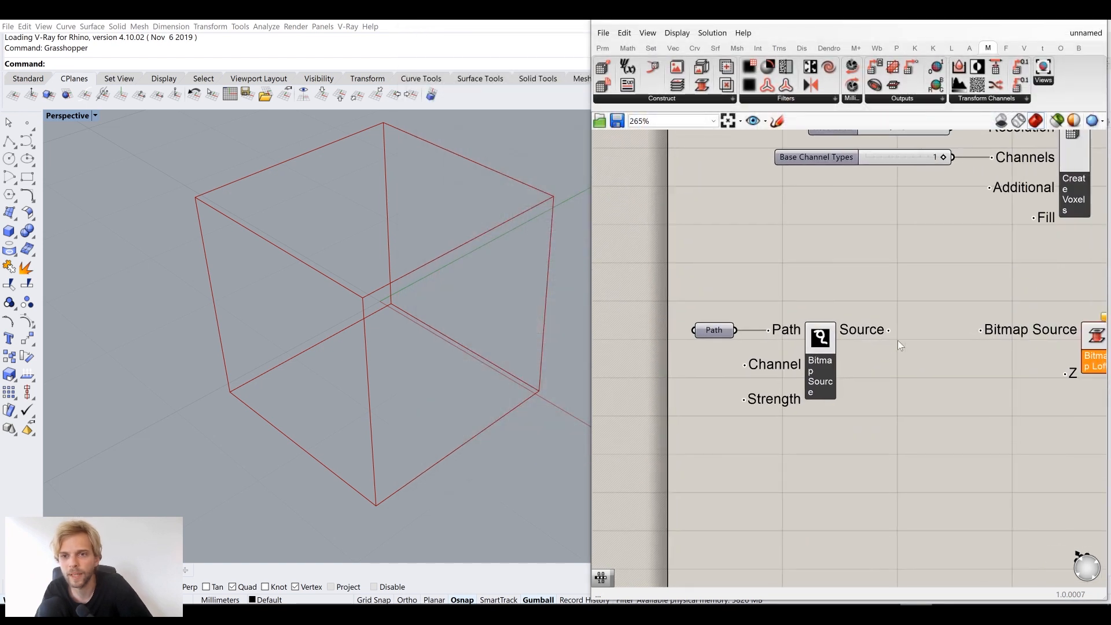
mouse_move(862, 328)
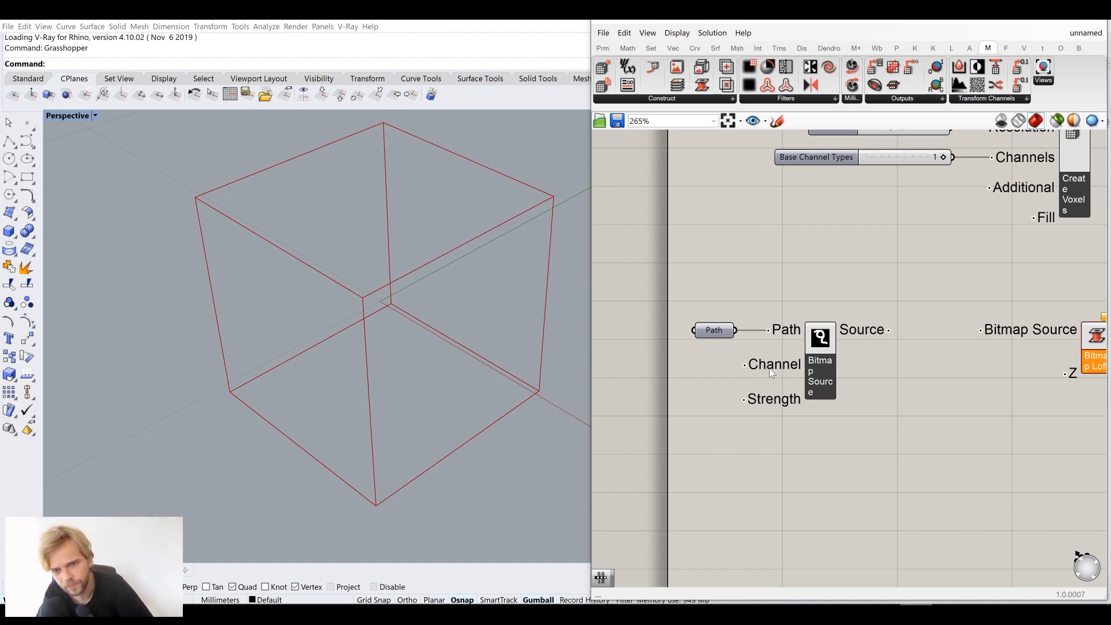
mouse_move(772, 373)
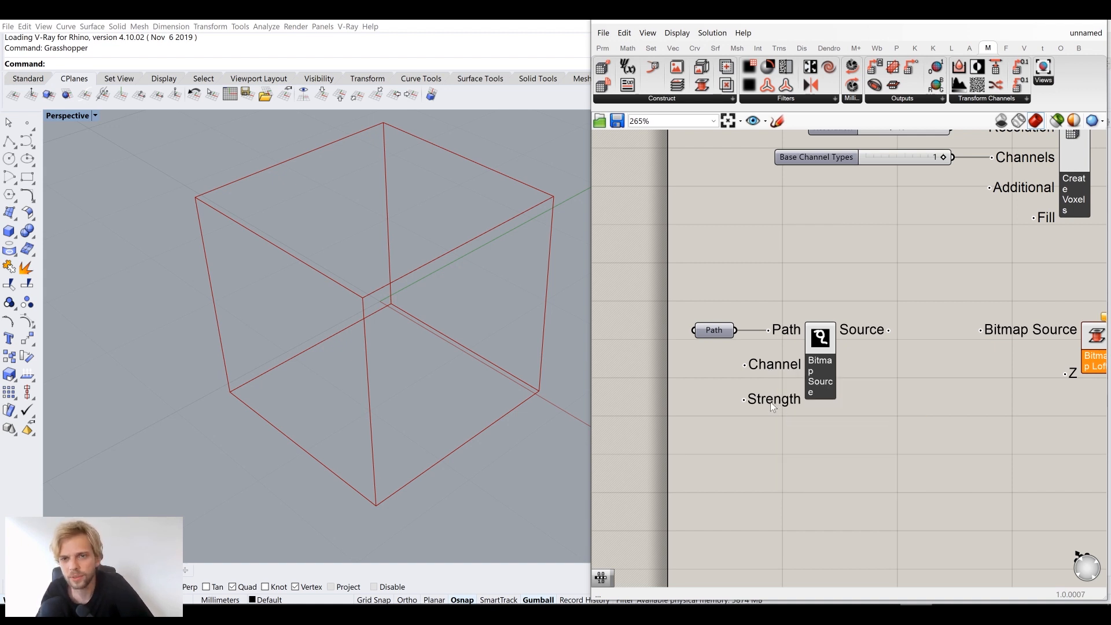
mouse_move(771, 404)
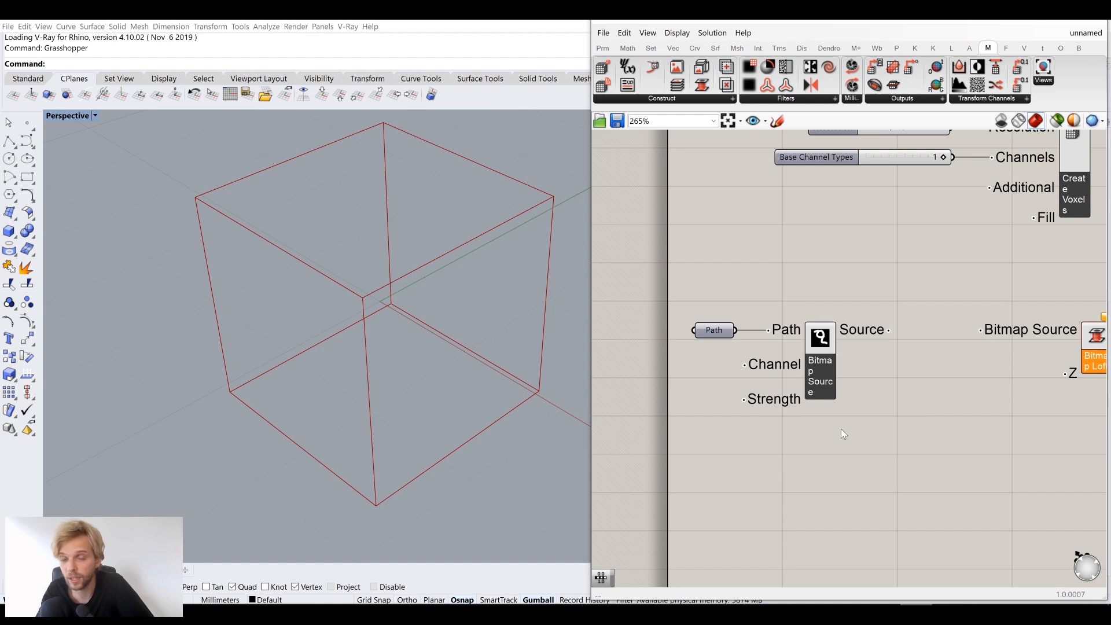
scroll(925, 439, down, 2)
scroll(801, 385, up, 3)
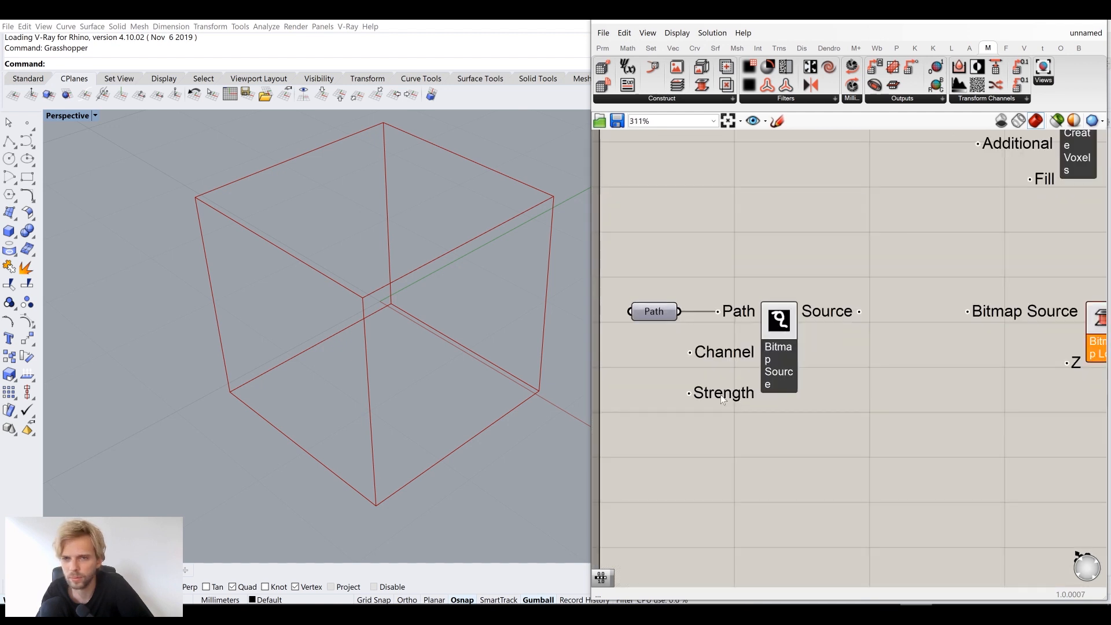
mouse_move(722, 399)
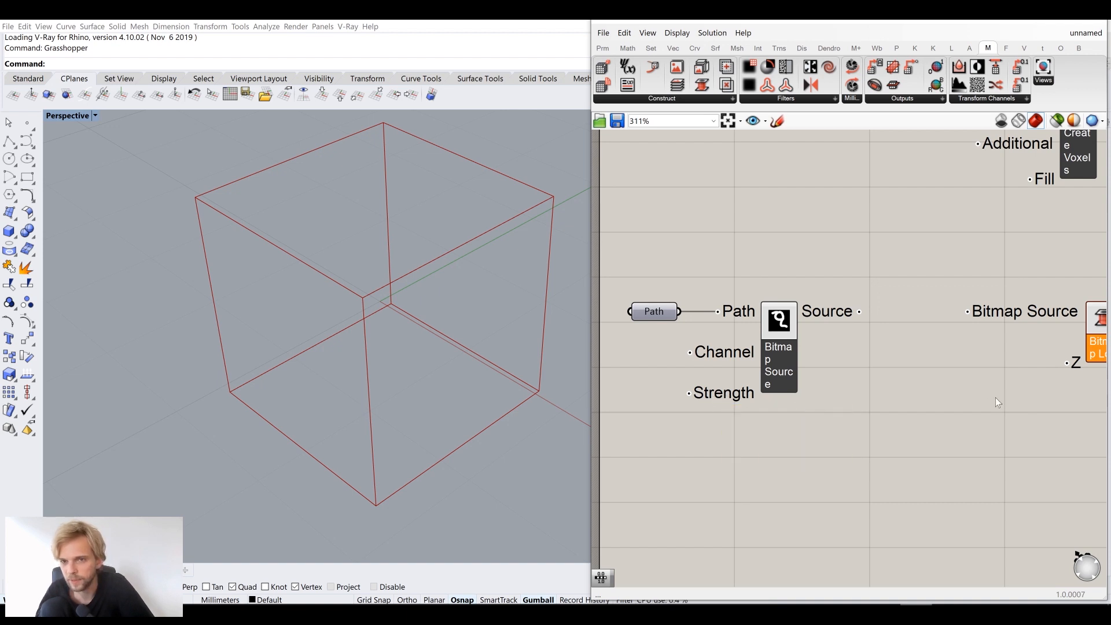
Wire Bitmap Source's Source output into Bitmap Loft's Bitmap Source input and shift Bitmap Loft left
right_drag(996, 398, 921, 398)
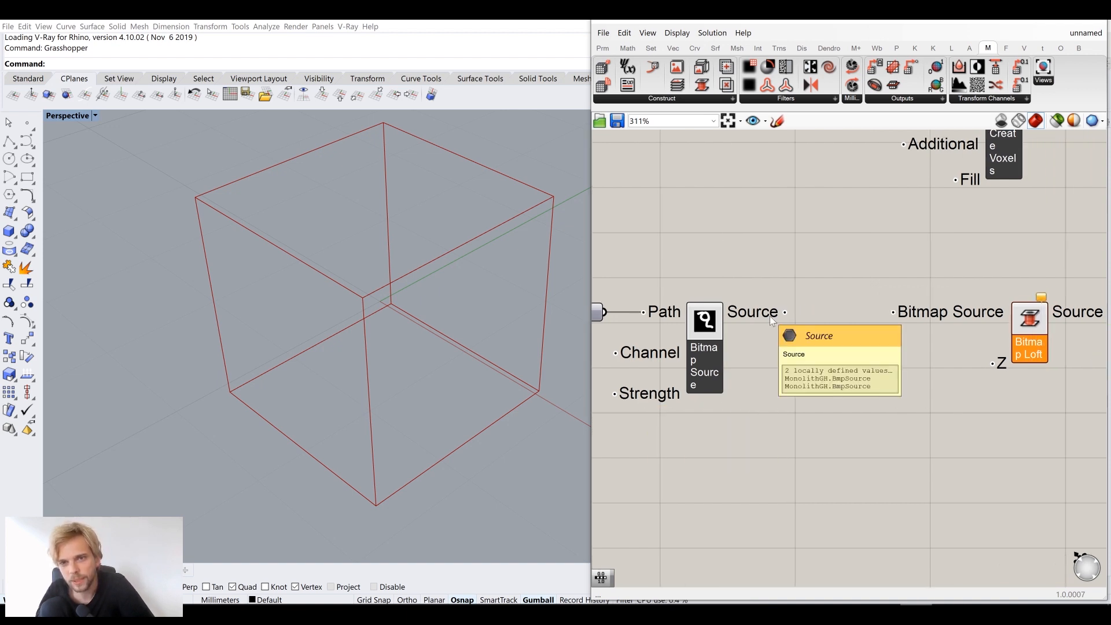
drag(772, 316, 894, 313)
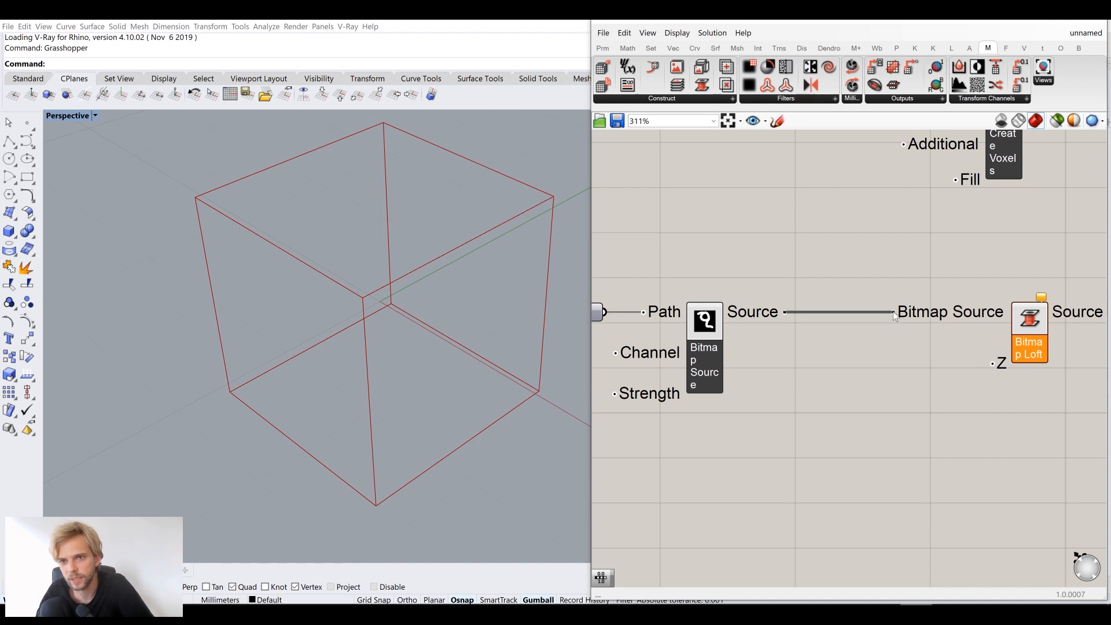
drag(1030, 333, 994, 333)
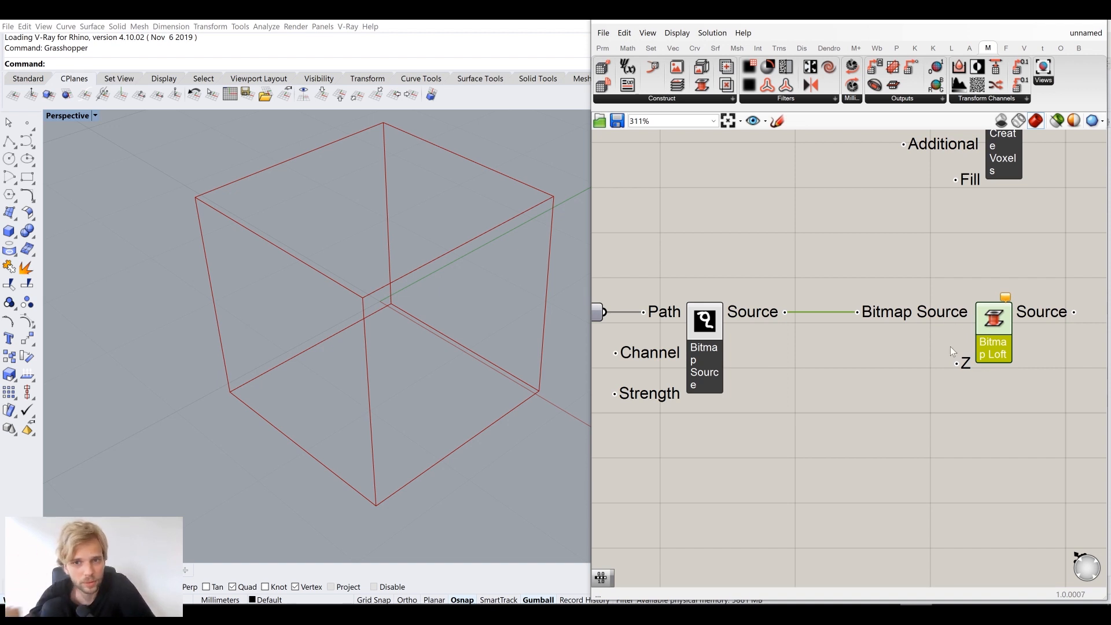
mouse_move(969, 373)
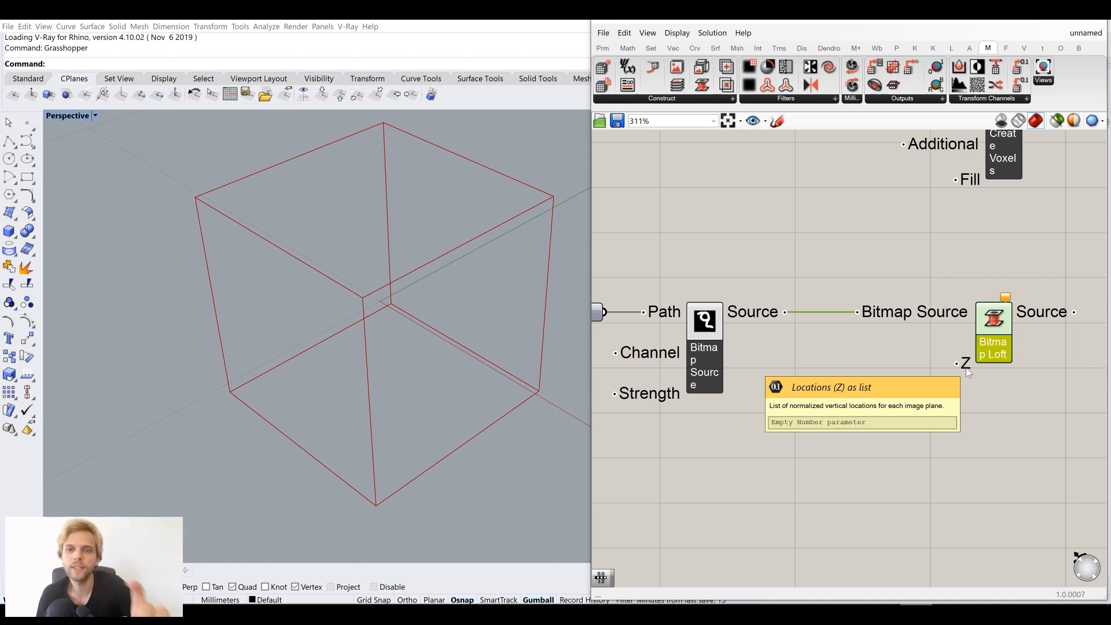
double_click(879, 417)
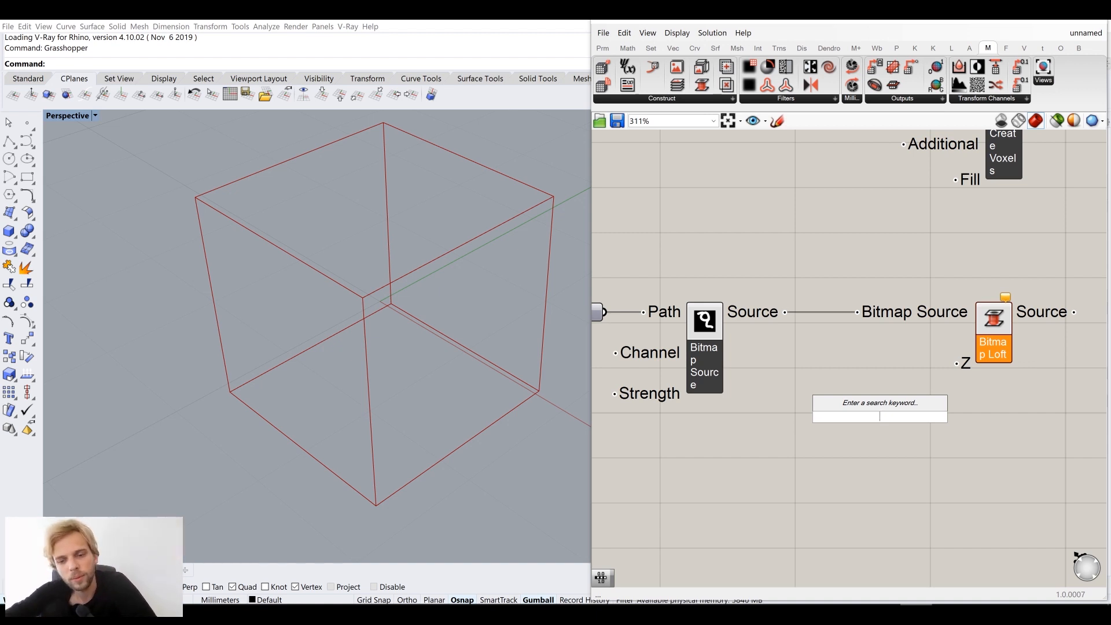
Try a 0.10 Locations slider on Bitmap Loft's Z input, then delete it and its duplicate
text(0)
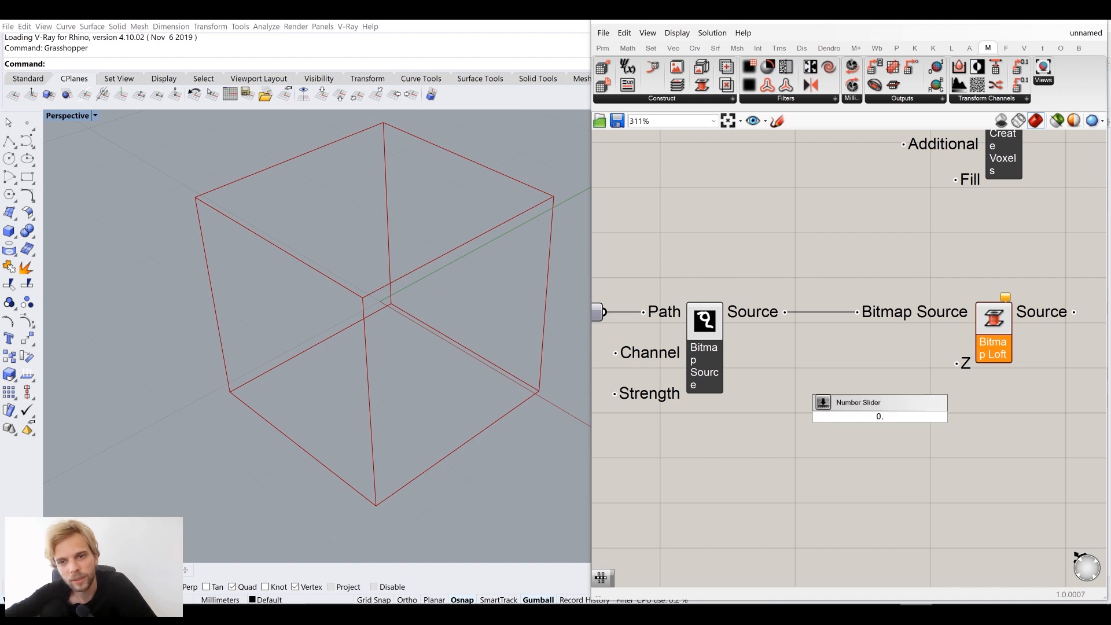
text(.10)
key(Return)
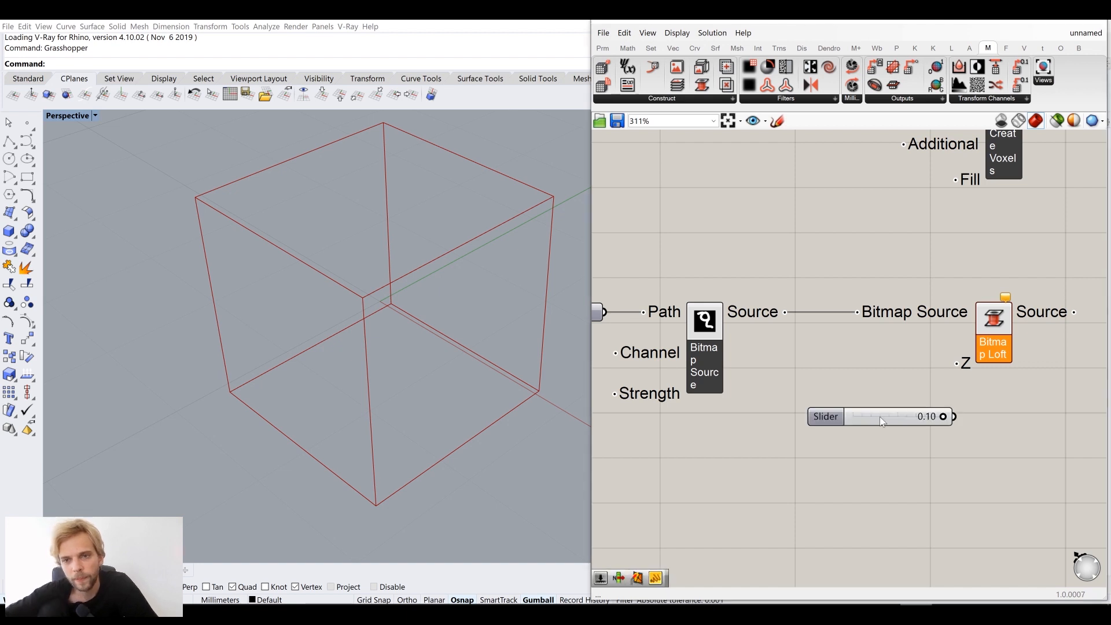
drag(954, 414, 956, 363)
drag(919, 414, 956, 363)
key(ctrl+c)
key(ctrl+v)
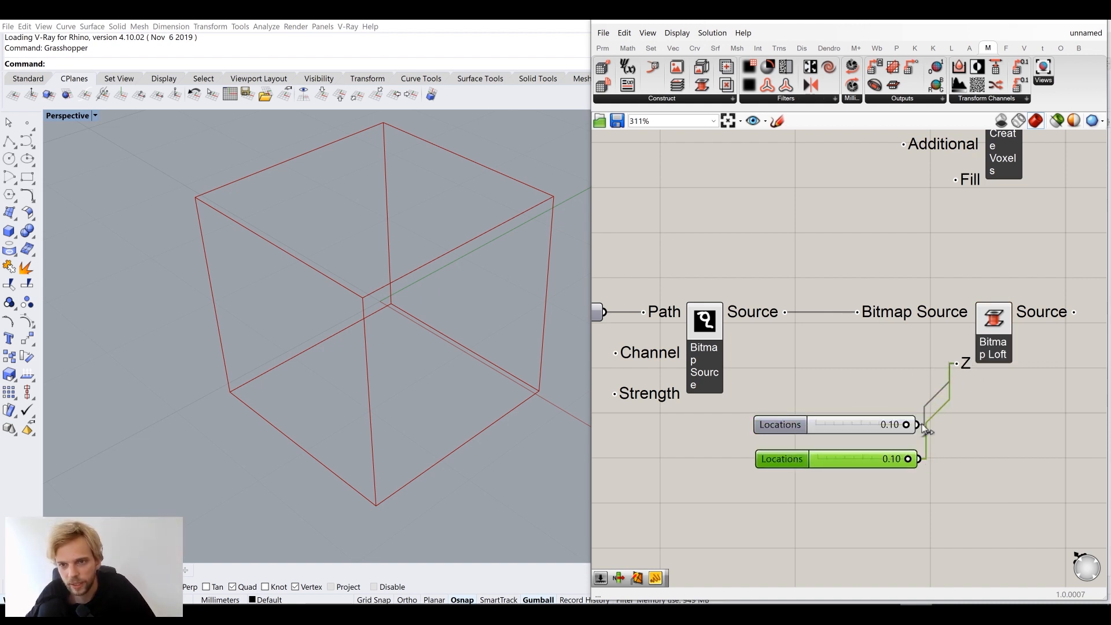
key(Delete)
click(856, 425)
key(Delete)
Create a 0.5 slider and wire it and the lower slider into Bitmap Loft's Z input
double_click(855, 425)
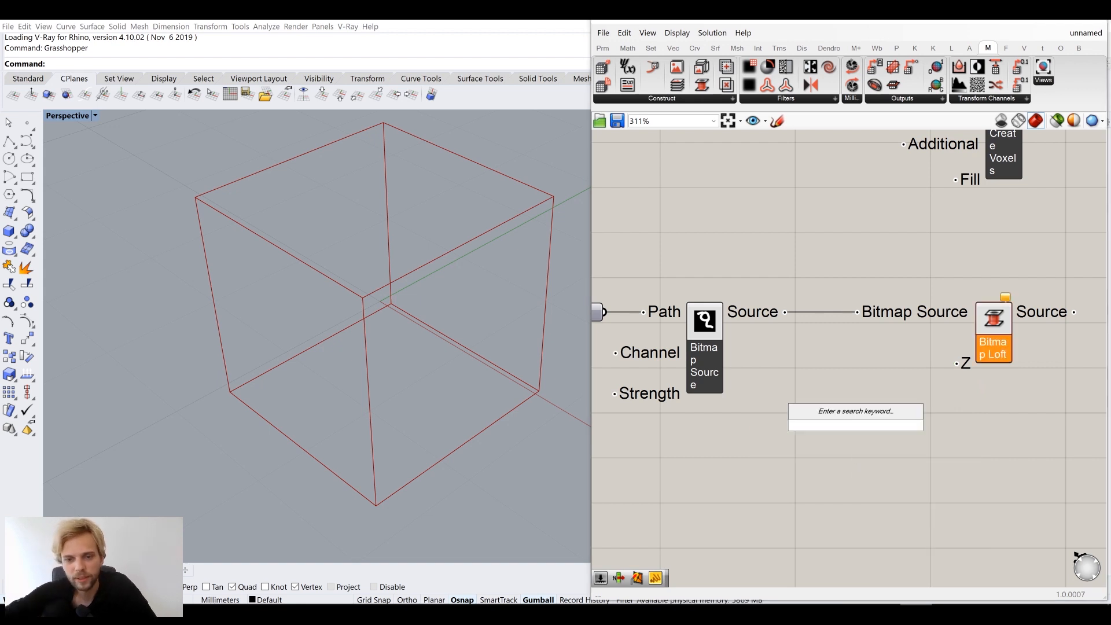
text(0.5)
key(Return)
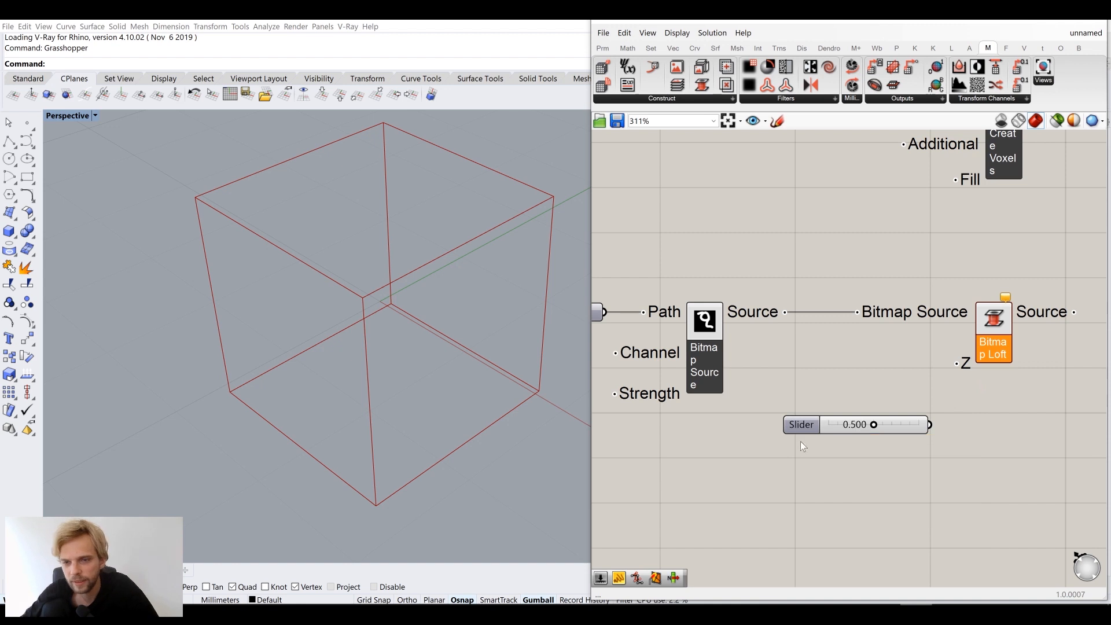
drag(930, 425, 965, 363)
drag(880, 452, 885, 455)
click(868, 462)
Set the two Locations sliders to 0.124 and 0.901
scroll(875, 399, up, 4)
right_drag(862, 424, 875, 386)
scroll(875, 386, down, 2)
drag(877, 385, 830, 385)
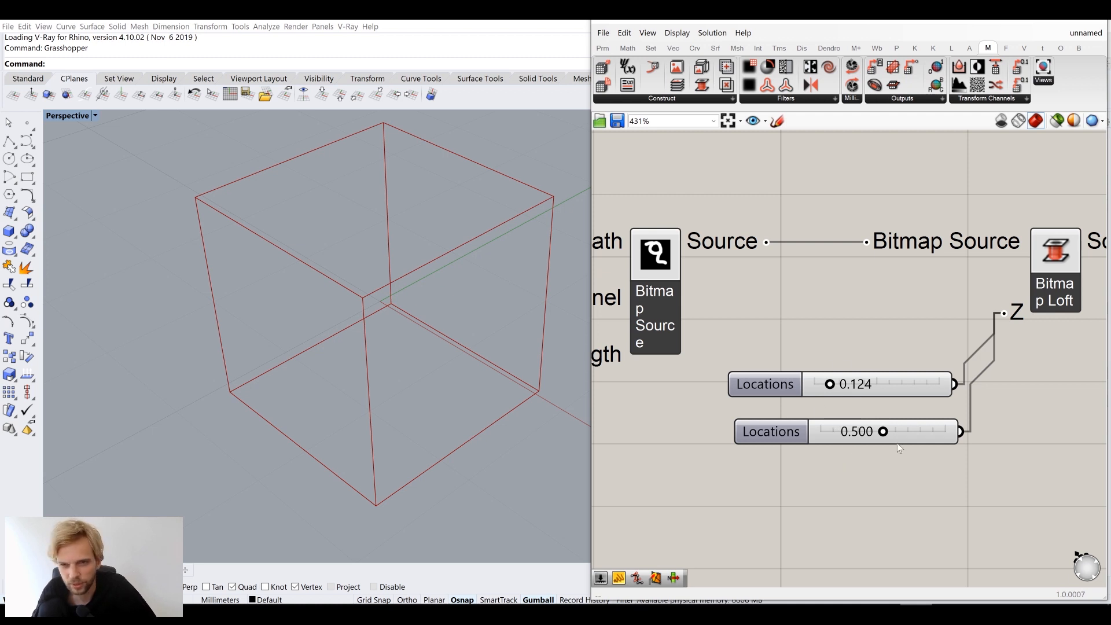
mouse_move(882, 440)
mouse_down()
mouse_move(939, 445)
mouse_move(901, 433)
mouse_move(902, 416)
mouse_move(898, 438)
mouse_up()
scroll(944, 478, down, 4)
scroll(943, 405, up, 2)
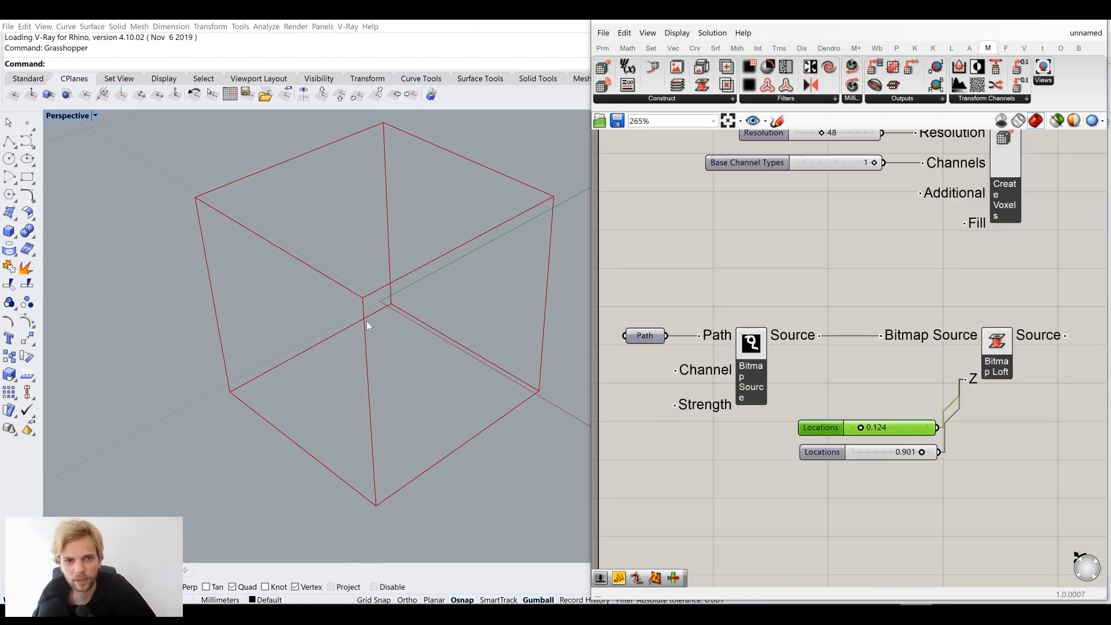
scroll(941, 348, down, 1)
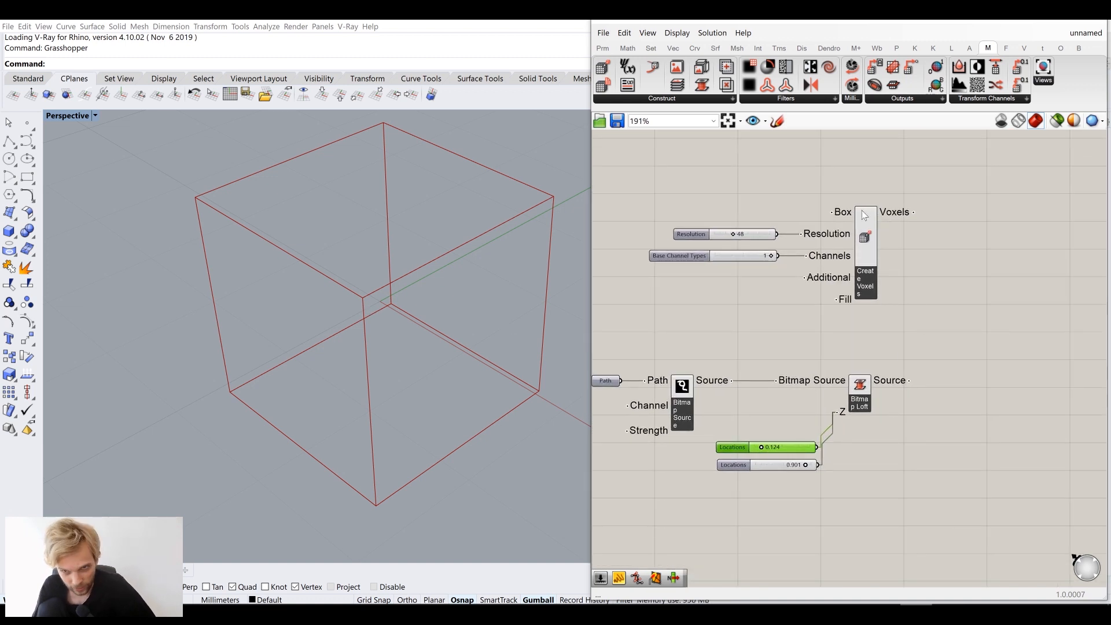
Rearrange Create Voxels and Bitmap Loft to make room on the right of the canvas
drag(867, 213, 869, 214)
drag(860, 384, 865, 389)
right_drag(947, 295, 872, 297)
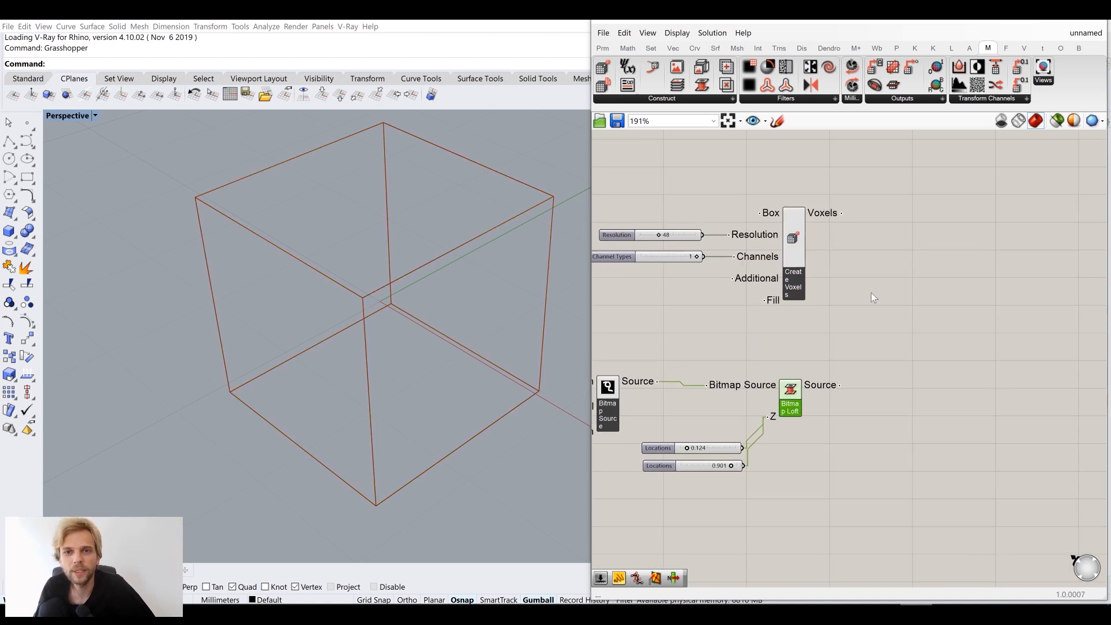
click(808, 393)
drag(821, 386, 827, 381)
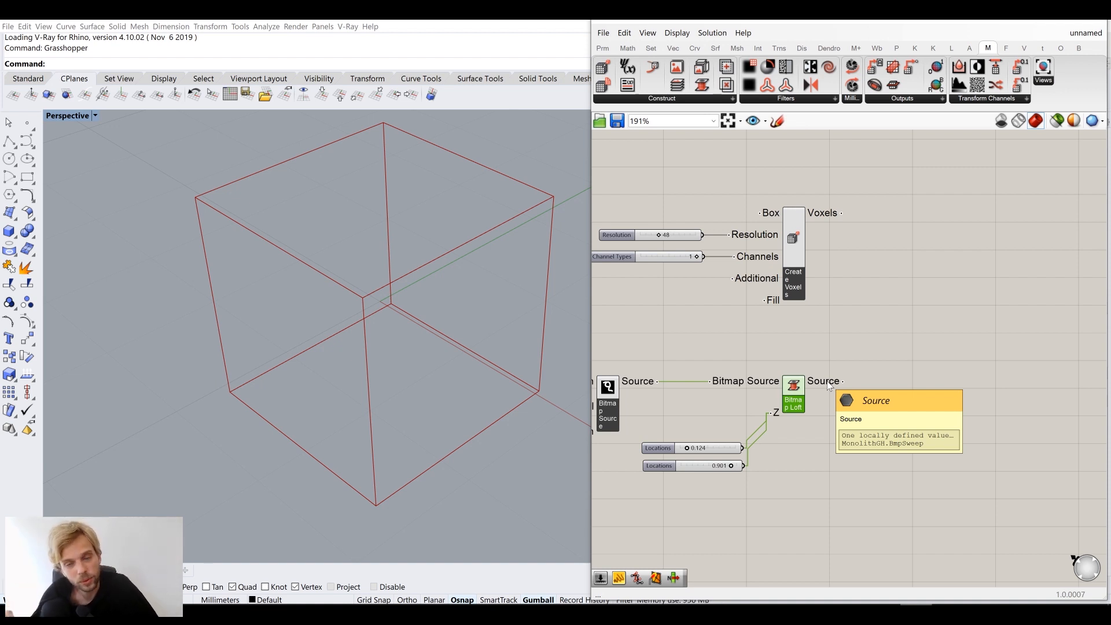
Place a Monolith Add Sources component and feed it Create Voxels' Voxels output
click(701, 99)
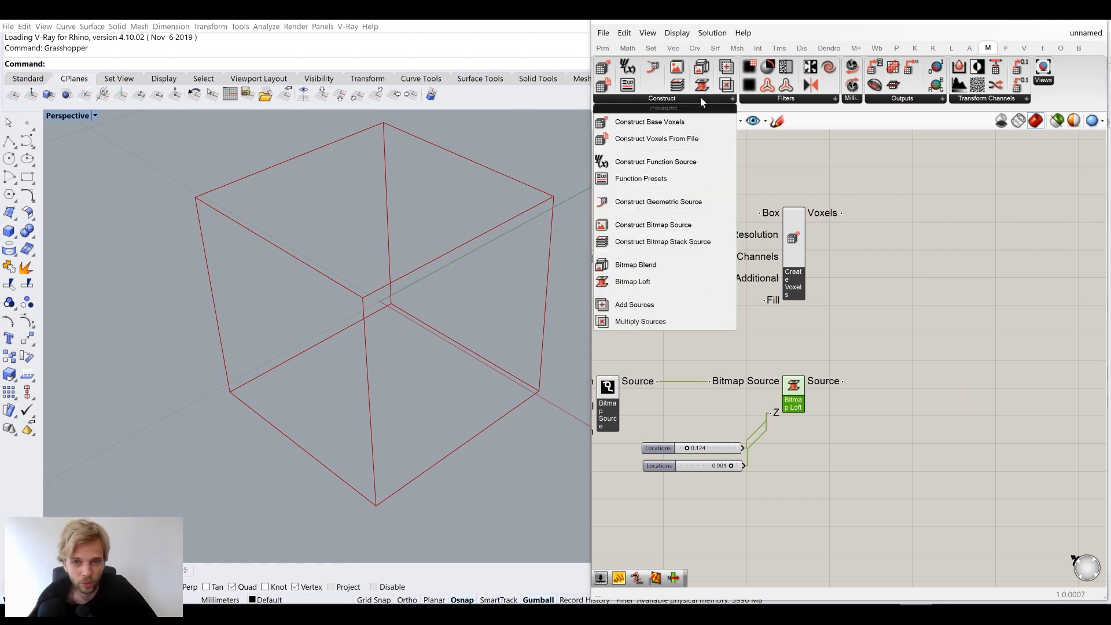
click(657, 305)
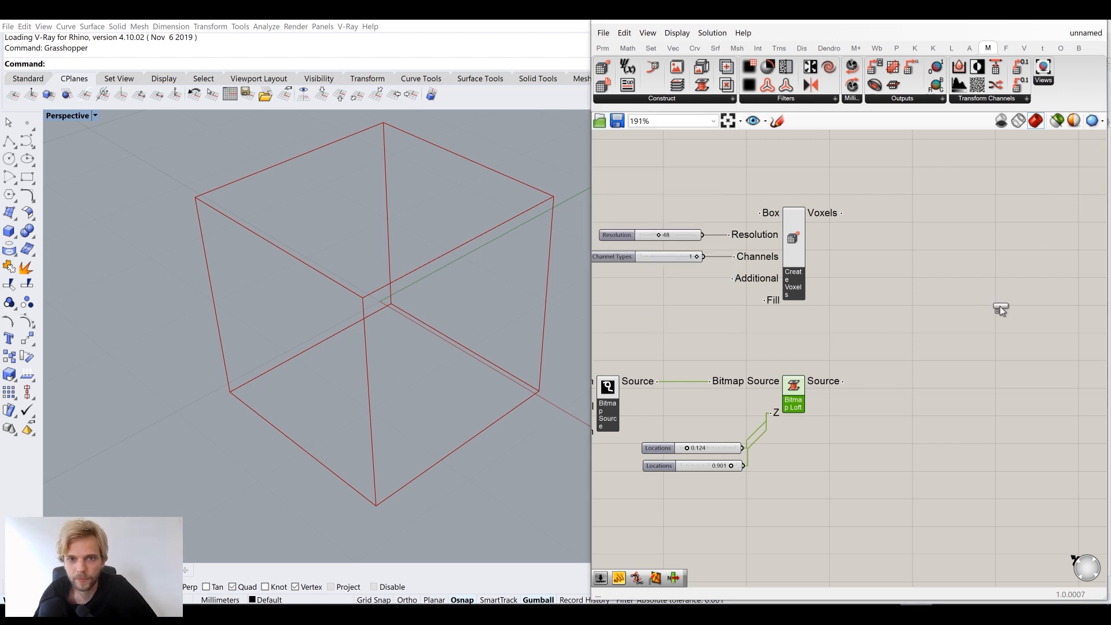
click(906, 304)
scroll(904, 301, up, 1)
drag(905, 300, 932, 312)
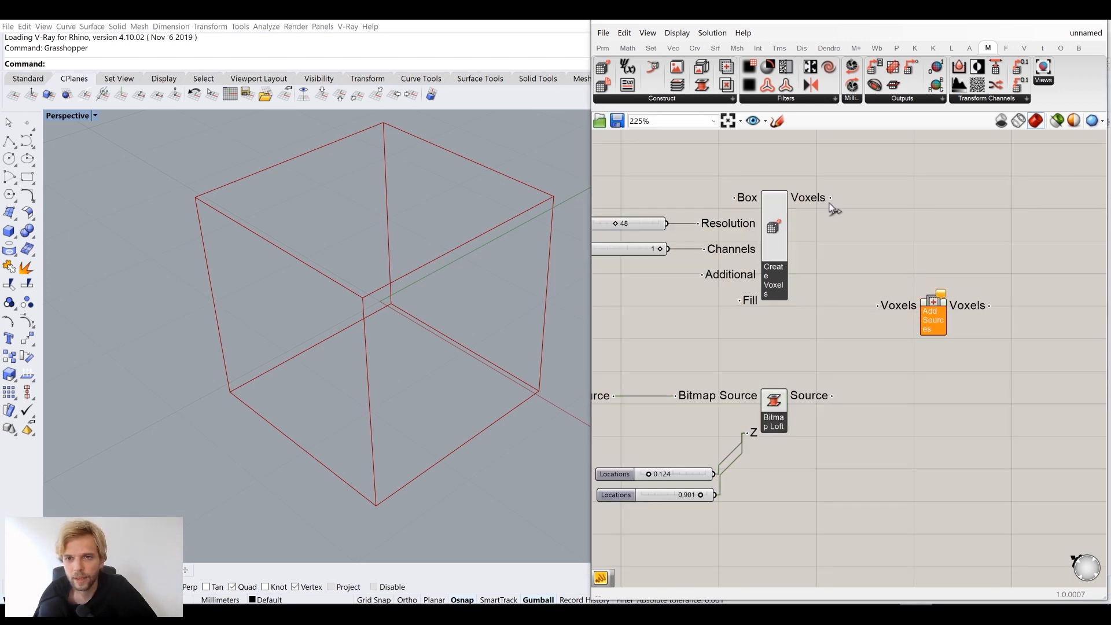
drag(837, 223, 966, 325)
click(960, 284)
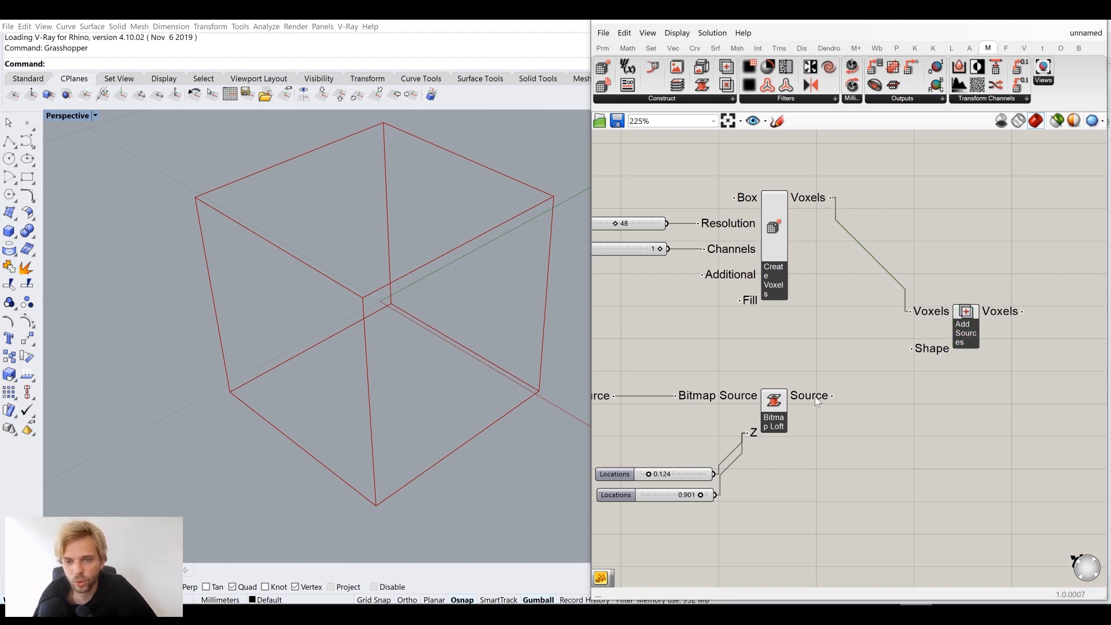
Connect Bitmap Loft's Source to the Add Sources Shape input and position the component
mouse_move(929, 354)
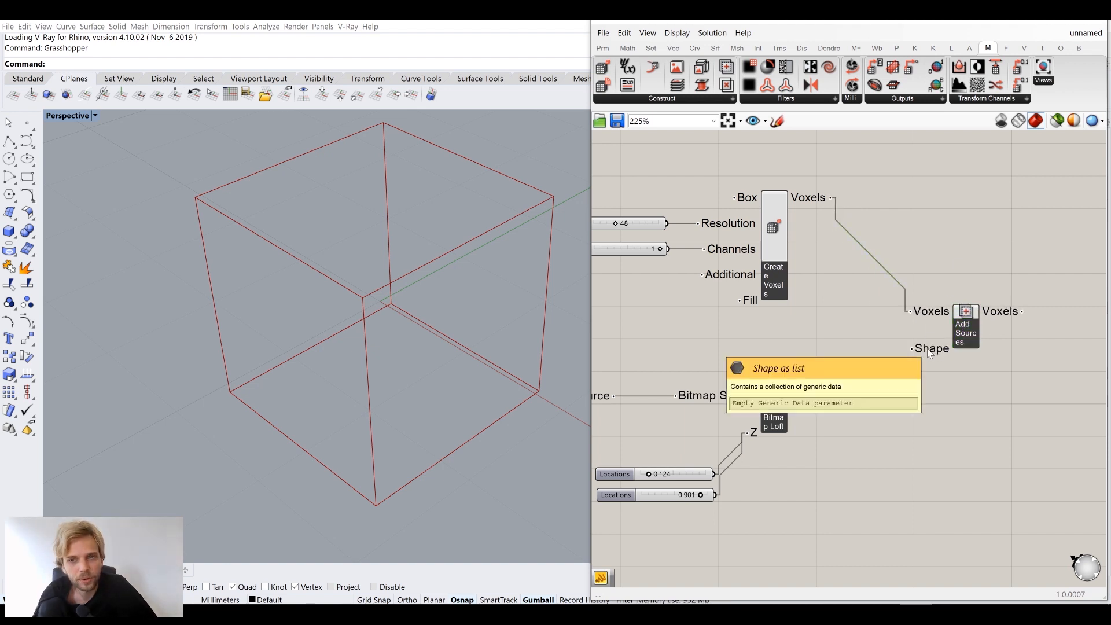
drag(833, 395, 914, 351)
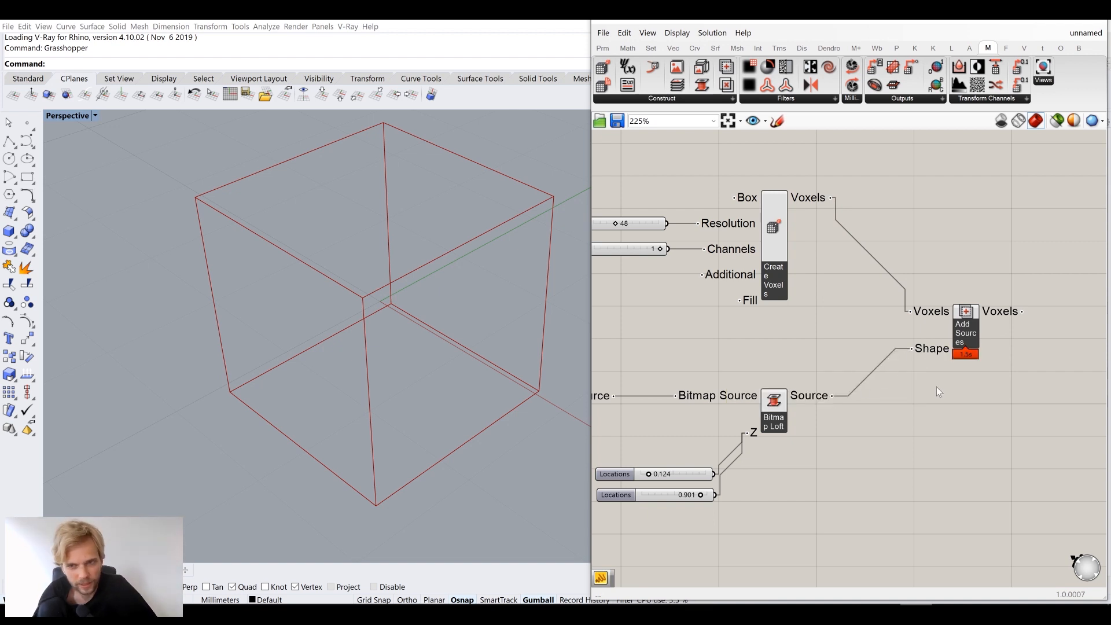
drag(973, 316, 1013, 221)
click(987, 311)
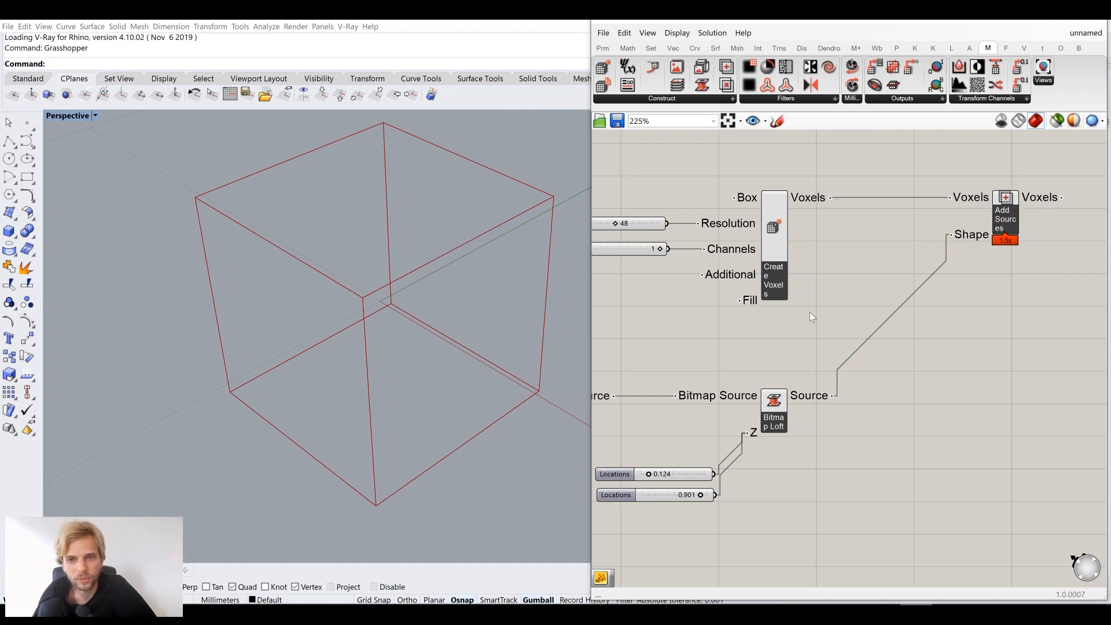
scroll(810, 312, down, 2)
right_drag(966, 273, 910, 290)
drag(896, 262, 870, 292)
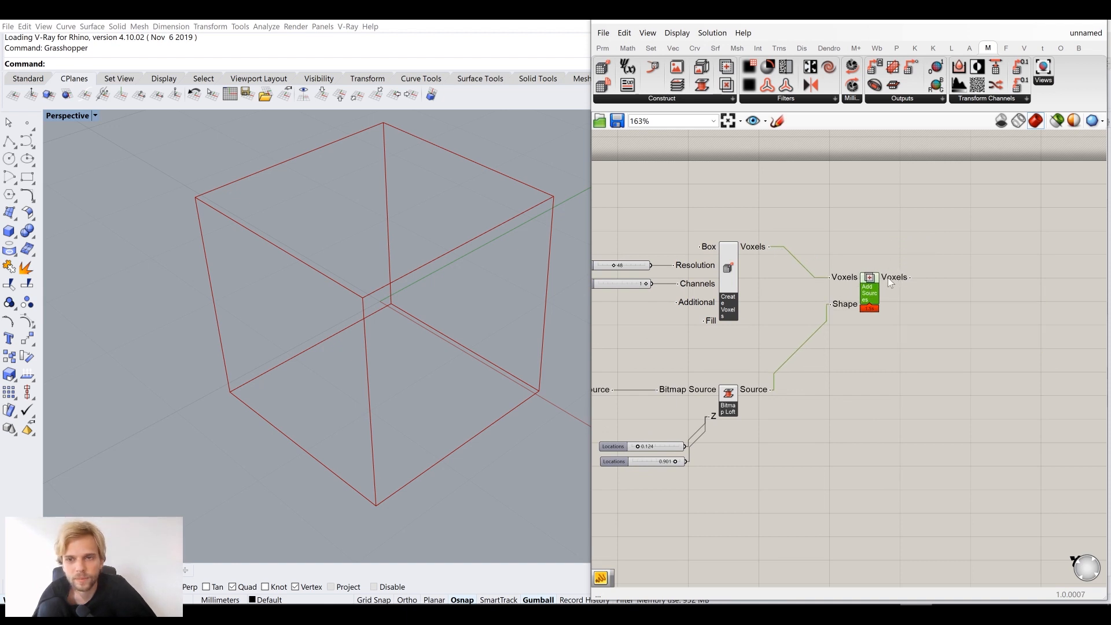
mouse_move(892, 282)
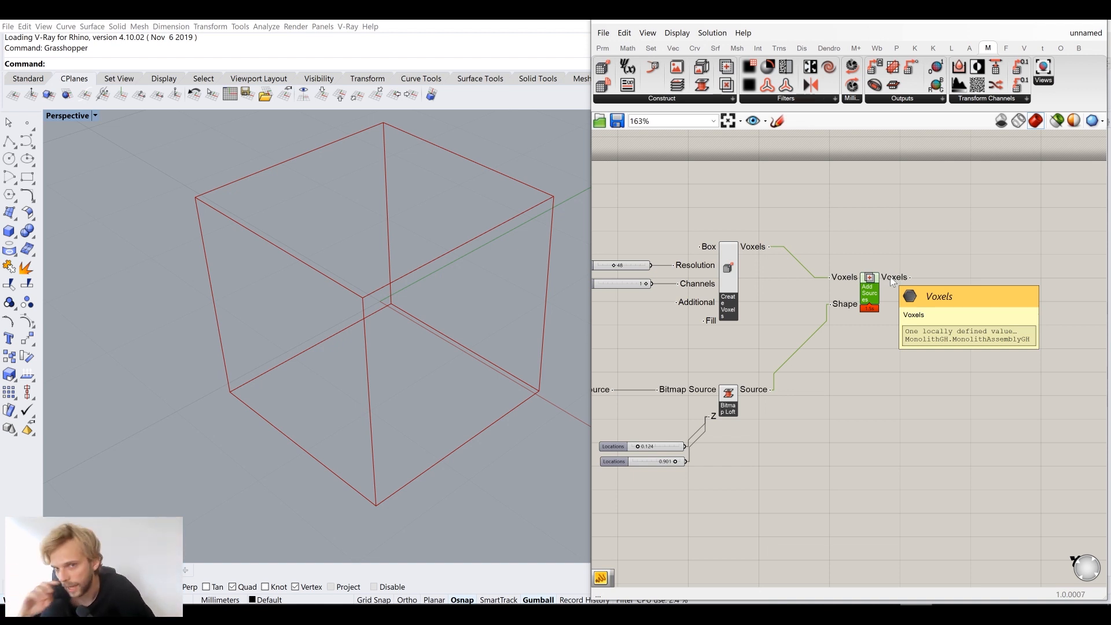
right_drag(892, 281, 866, 286)
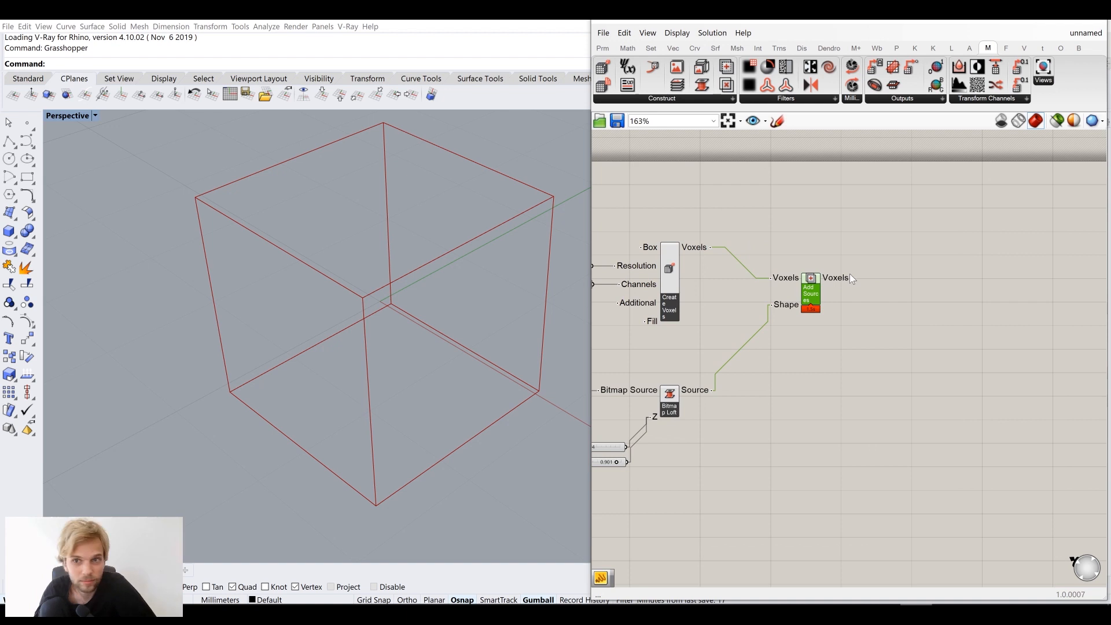
mouse_move(850, 274)
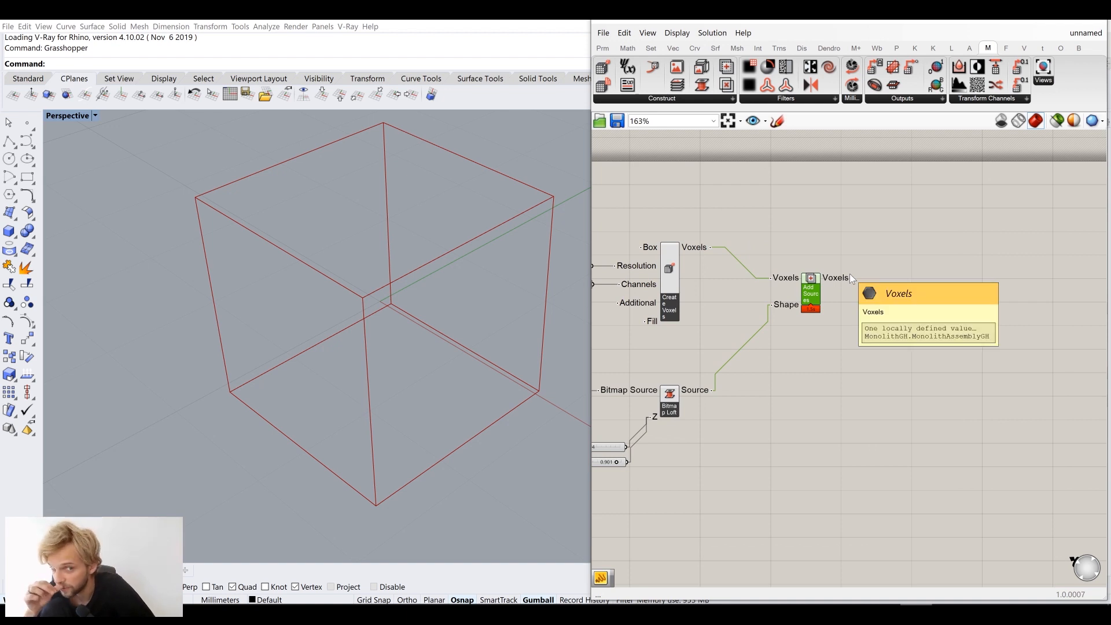
Place a Get Iso Mesh component, wire Add Sources' Voxels into it, and move it right
click(913, 98)
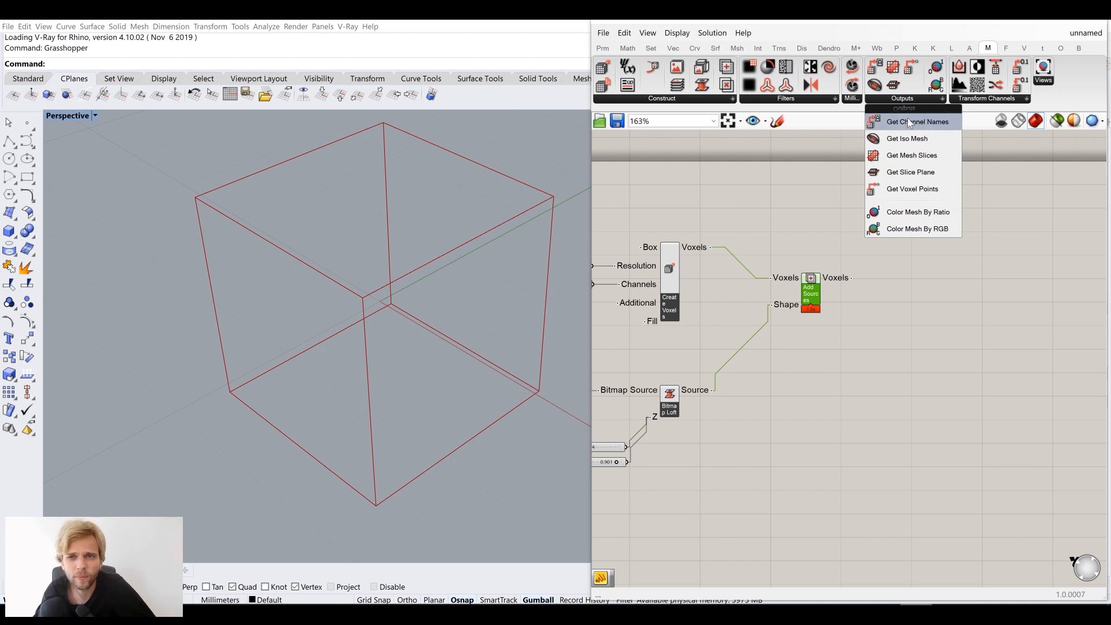
drag(912, 143, 1011, 300)
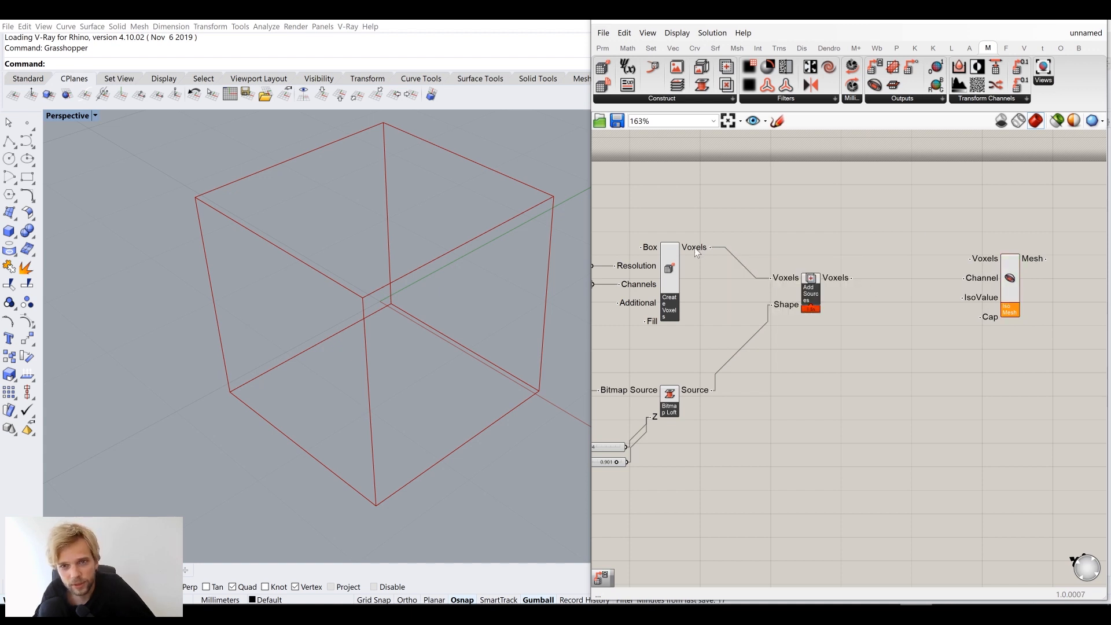
drag(890, 275, 970, 259)
drag(1013, 294, 1047, 312)
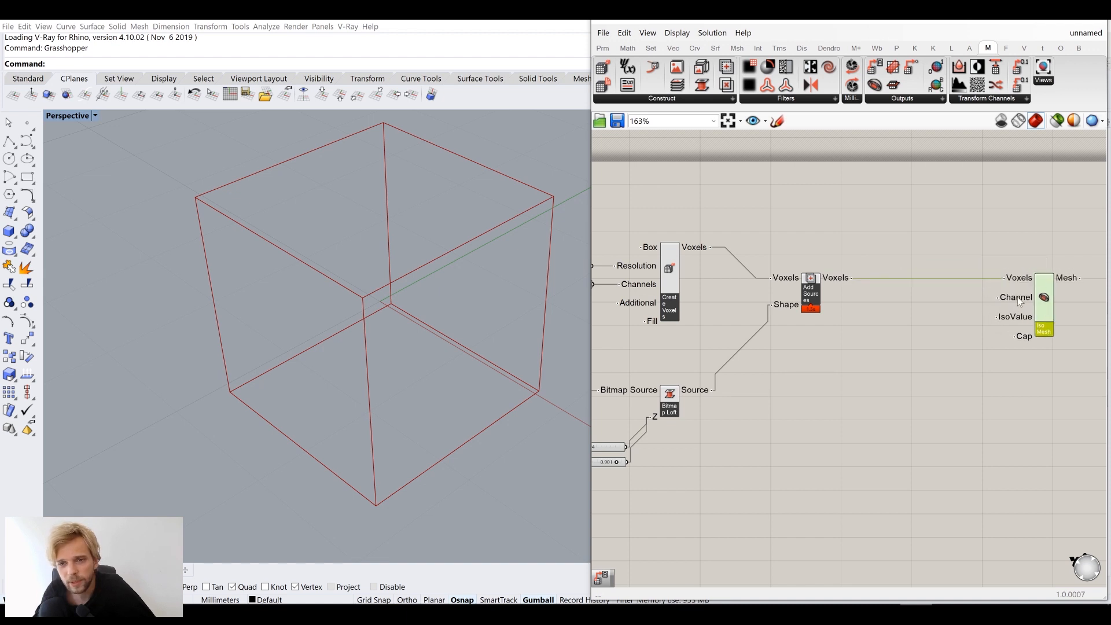
mouse_move(1020, 300)
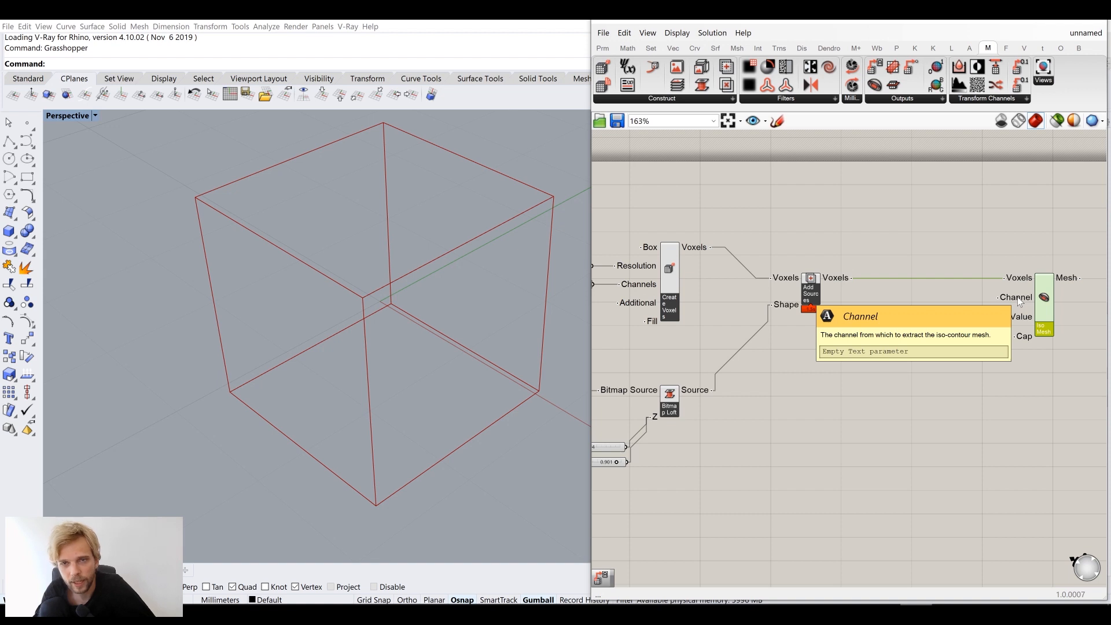
drag(1044, 312, 1079, 313)
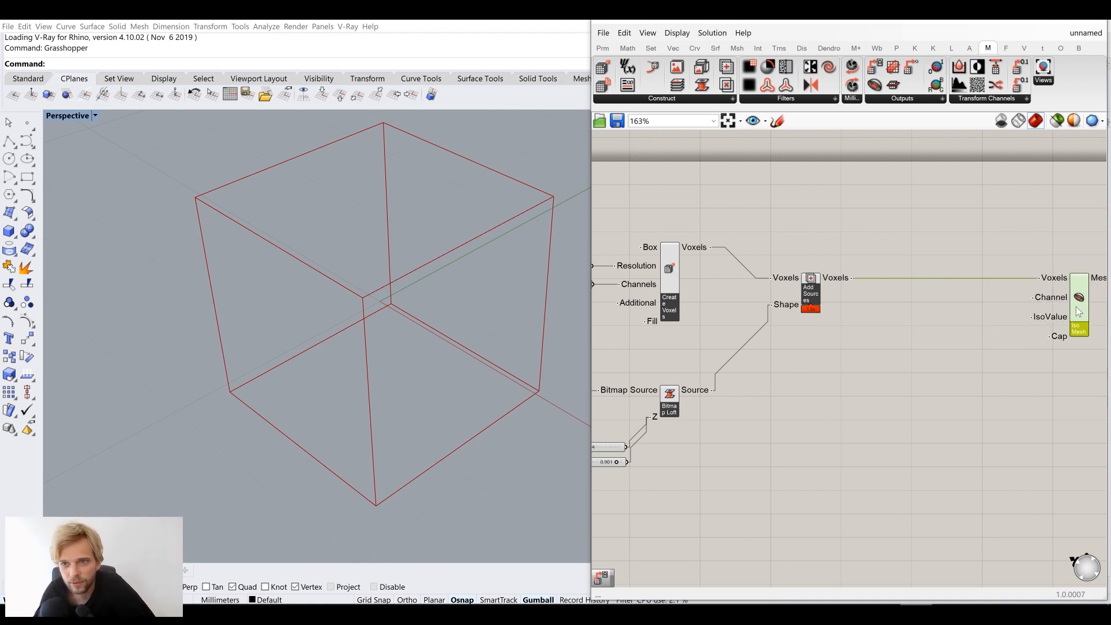
right_drag(940, 315, 884, 310)
mouse_move(997, 298)
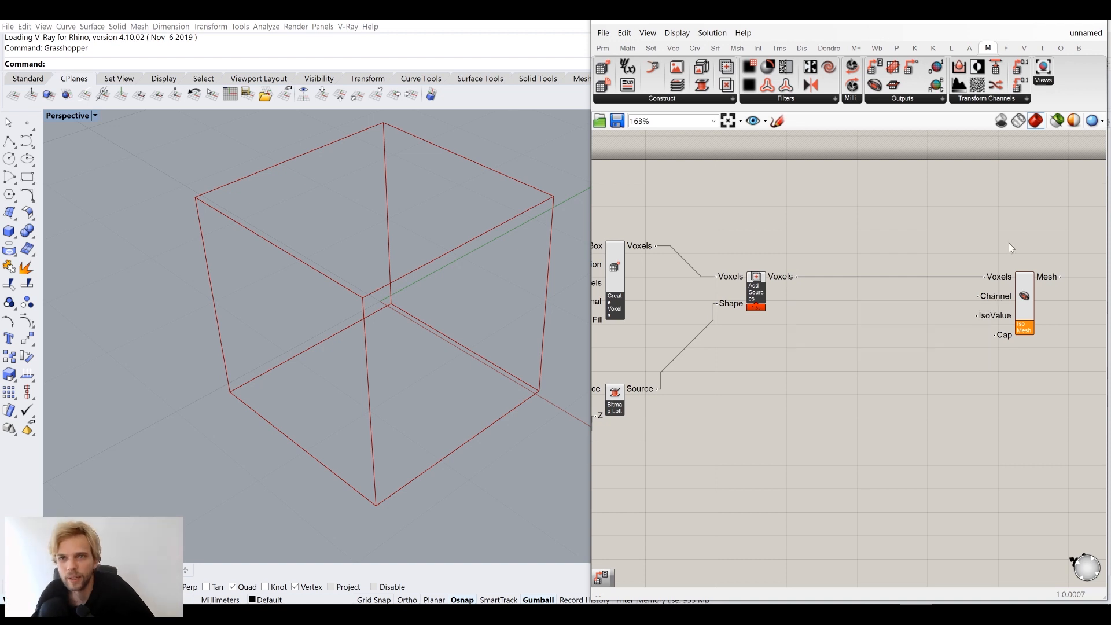
scroll(839, 259, up, 1)
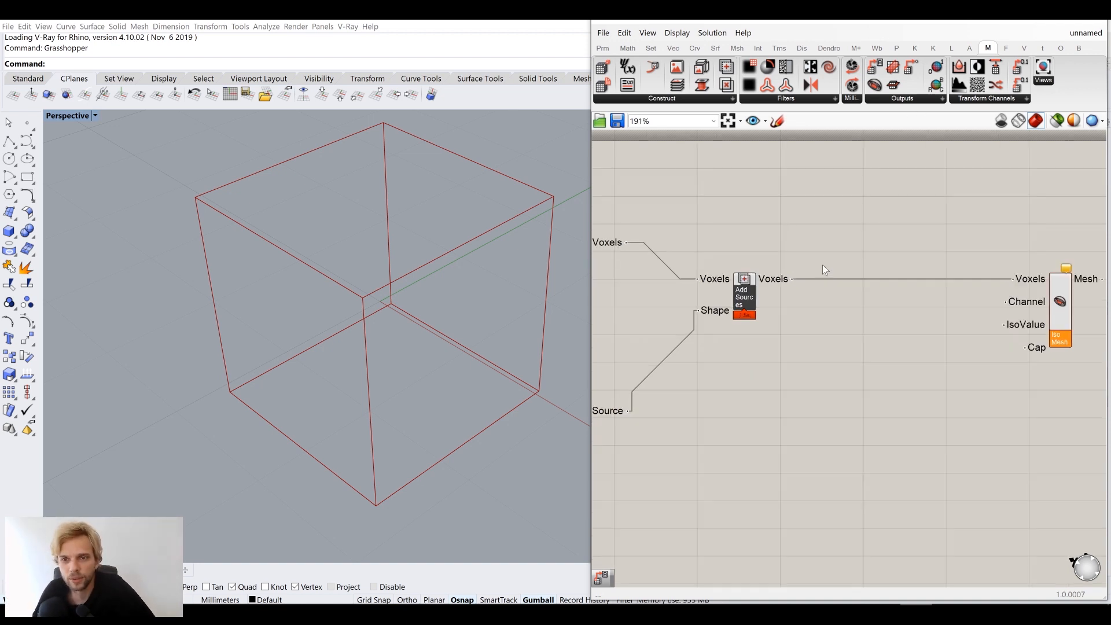
click(911, 100)
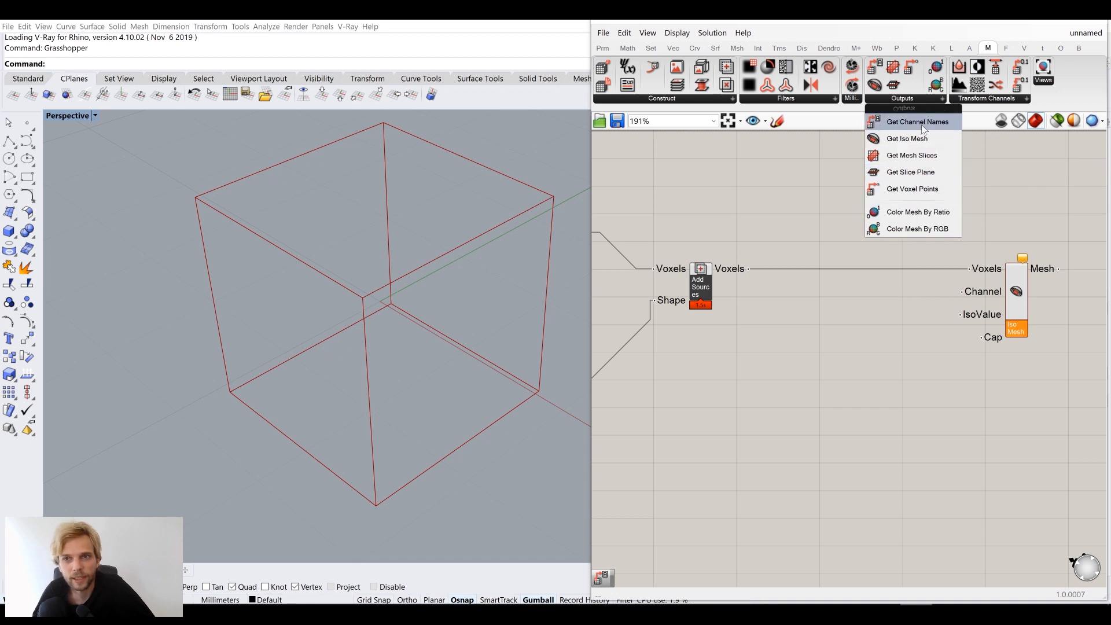
Add a Get Channel Names component fed by Add Sources' voxels, wiring Shape to Iso Mesh's Channel
drag(921, 122, 814, 296)
drag(749, 268, 818, 291)
right_drag(780, 303, 876, 310)
scroll(819, 303, up, 4)
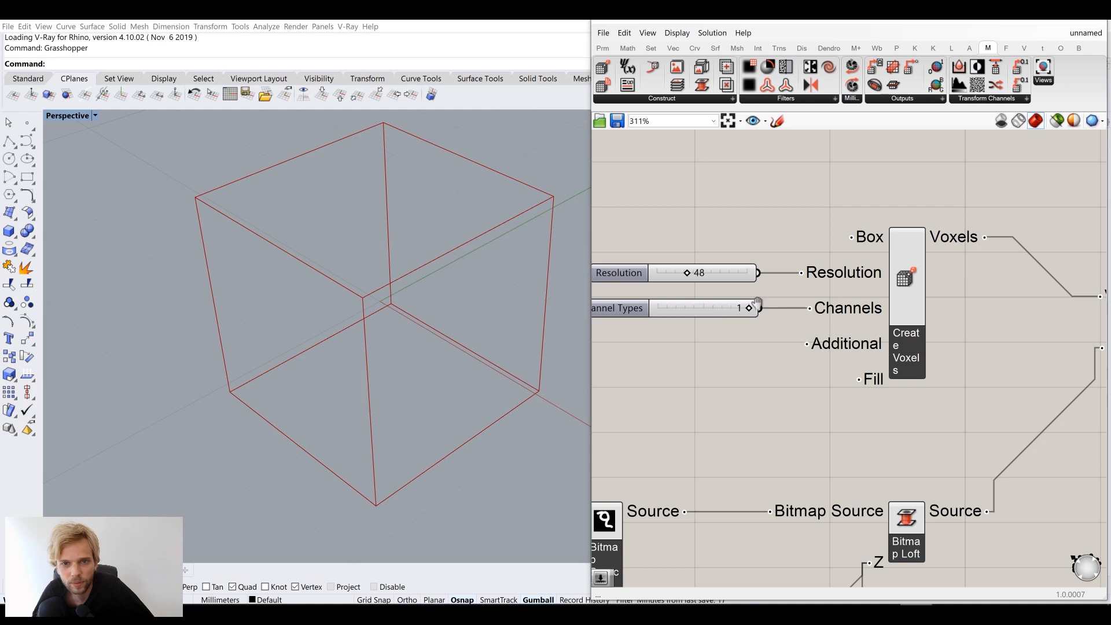
right_drag(711, 310, 783, 315)
scroll(800, 313, down, 1)
scroll(796, 314, down, 4)
right_drag(922, 331, 739, 313)
scroll(971, 323, up, 4)
right_drag(973, 324, 863, 322)
drag(780, 277, 915, 284)
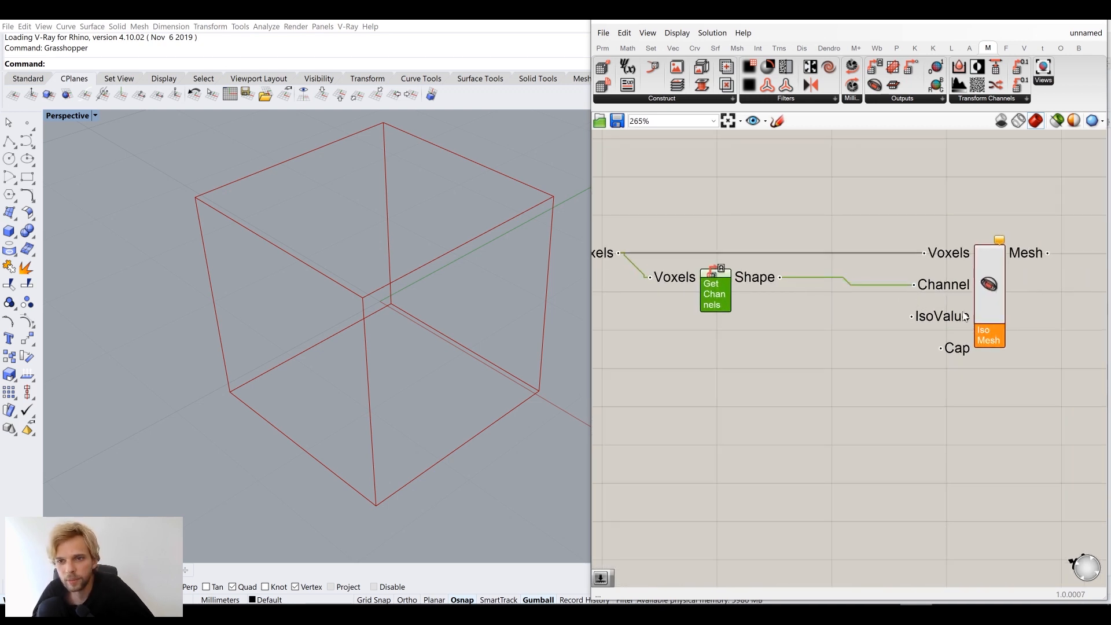
drag(981, 316, 982, 304)
click(881, 353)
right_drag(930, 334, 937, 317)
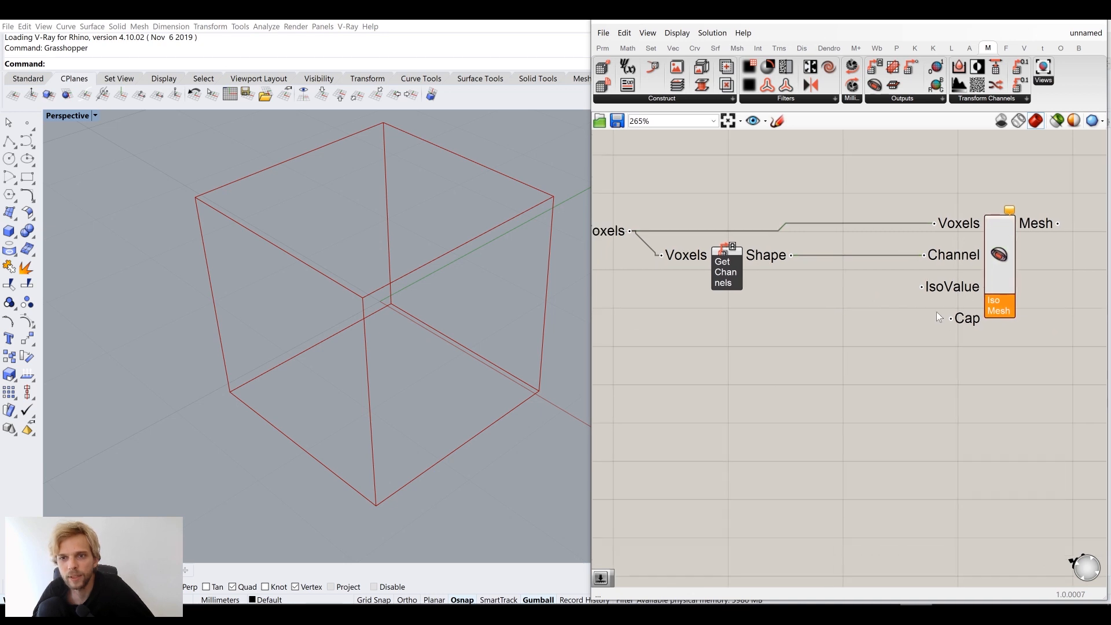
Create a number slider set to 0.500
double_click(867, 339)
text(0.500)
key(Return)
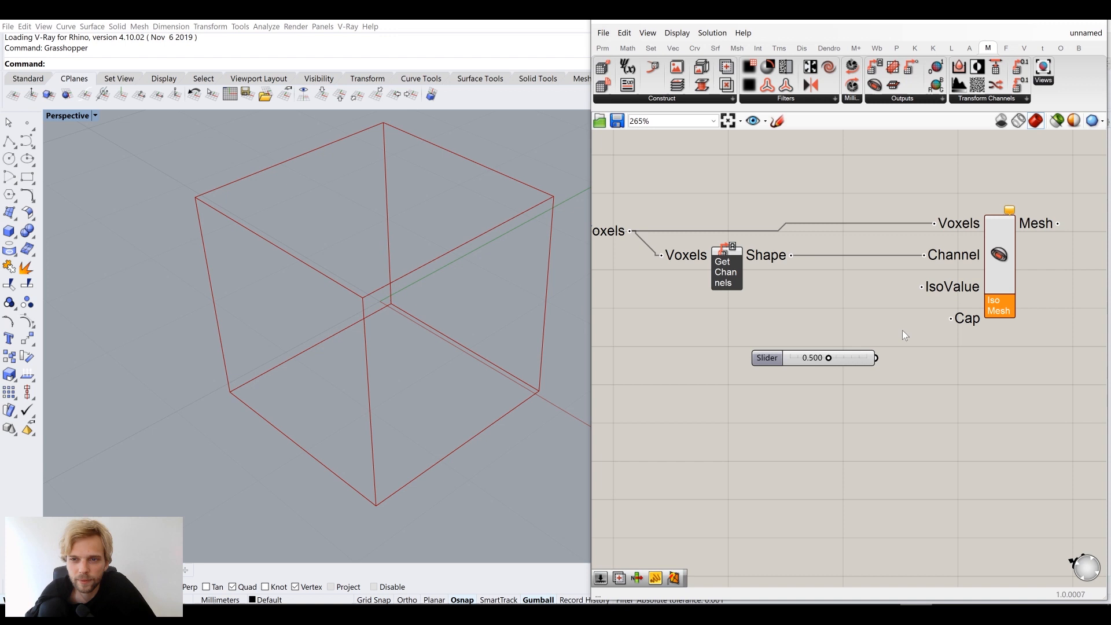
Wire the 0.500 slider into Iso Mesh's IsoValue input and place it beside Iso Mesh
scroll(898, 355, up, 1)
drag(873, 361, 925, 277)
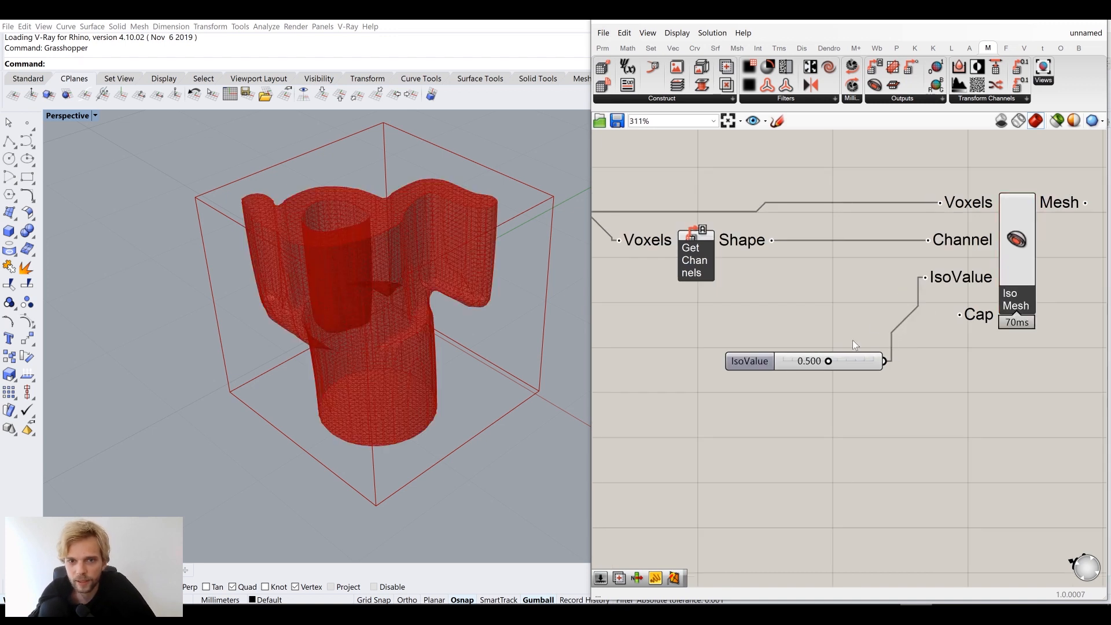
drag(842, 357, 829, 309)
click(811, 158)
Orbit and zoom the Perspective viewport to inspect the red iso mesh
mouse_move(387, 258)
right_down()
mouse_move(389, 309)
mouse_move(384, 243)
mouse_move(427, 219)
mouse_move(394, 272)
right_up()
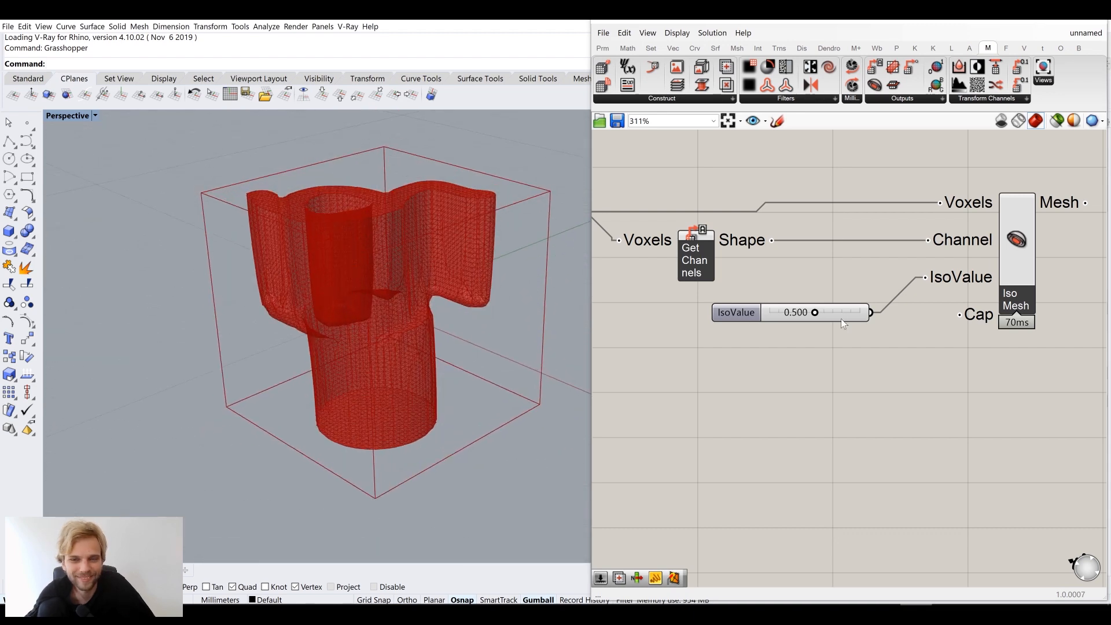
scroll(903, 353, down, 3)
right_drag(973, 338, 840, 368)
scroll(865, 292, up, 3)
mouse_move(862, 297)
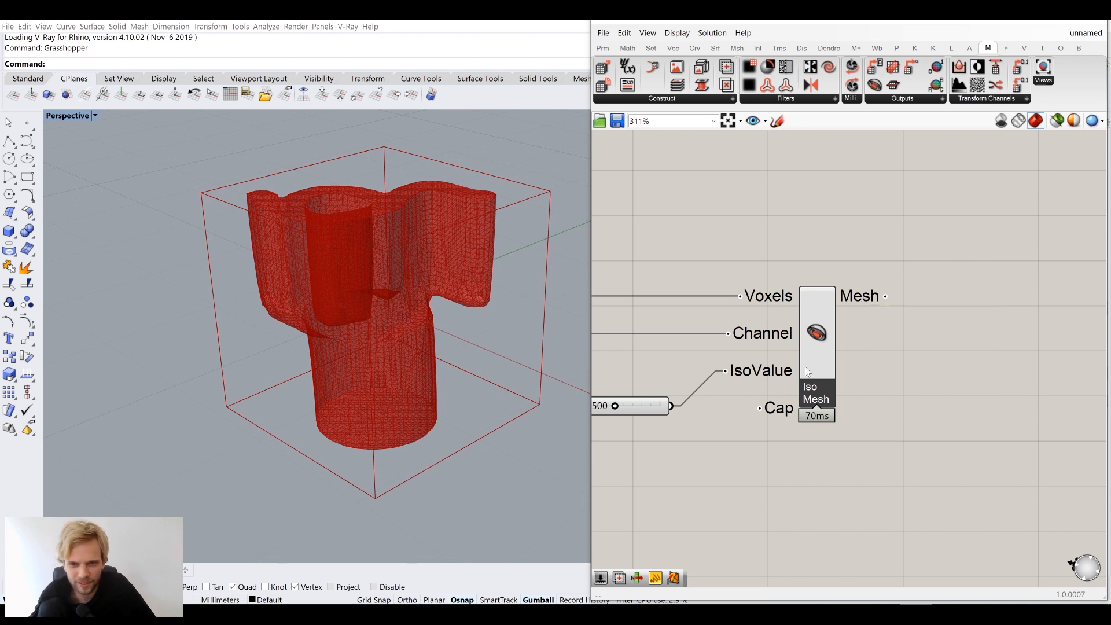
right_drag(779, 412, 855, 269)
scroll(855, 268, up, 2)
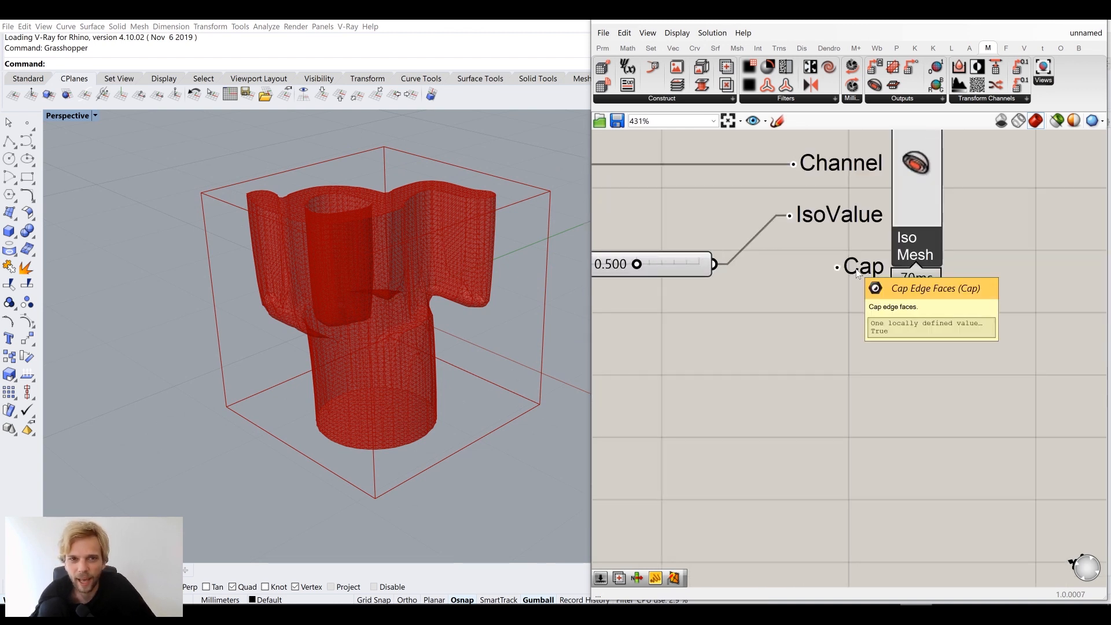
right_drag(450, 254, 427, 310)
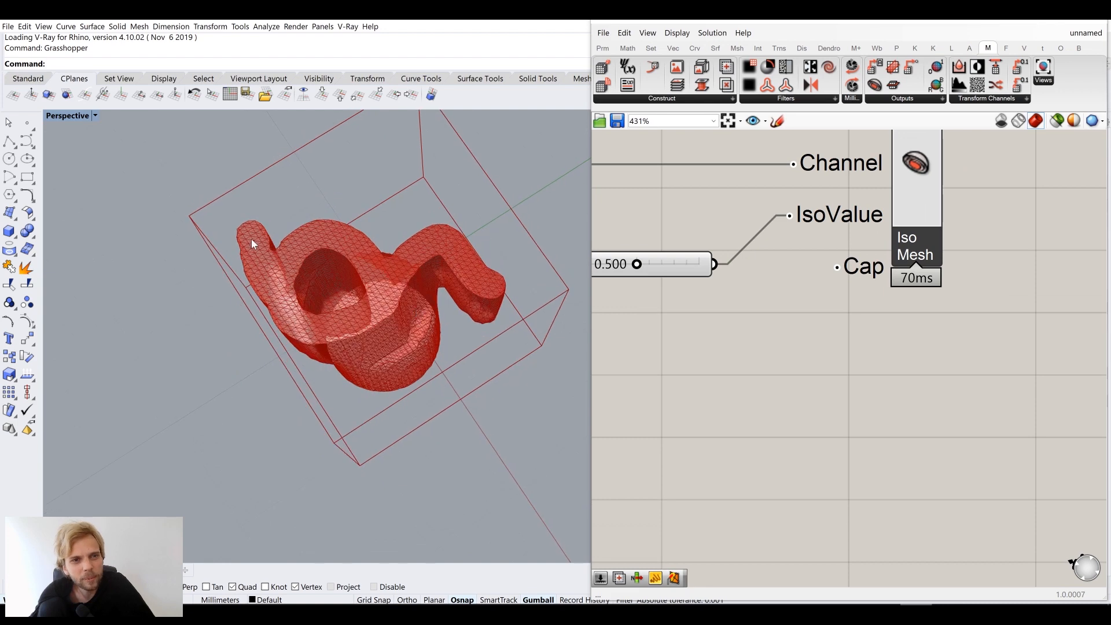
scroll(254, 240, up, 8)
scroll(254, 239, up, 10)
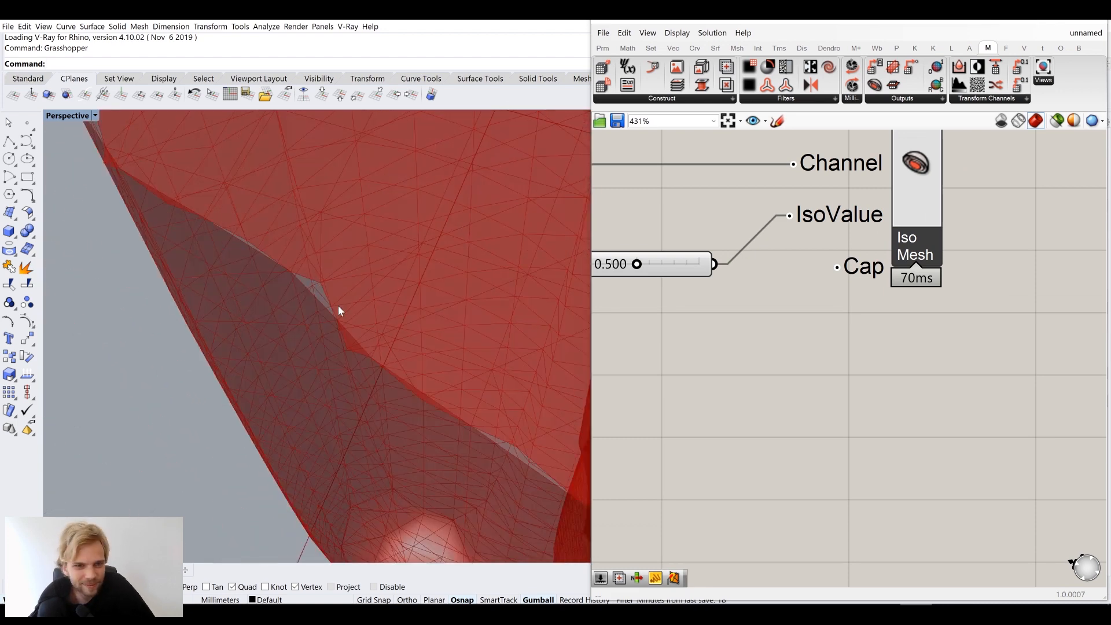
scroll(353, 341, down, 10)
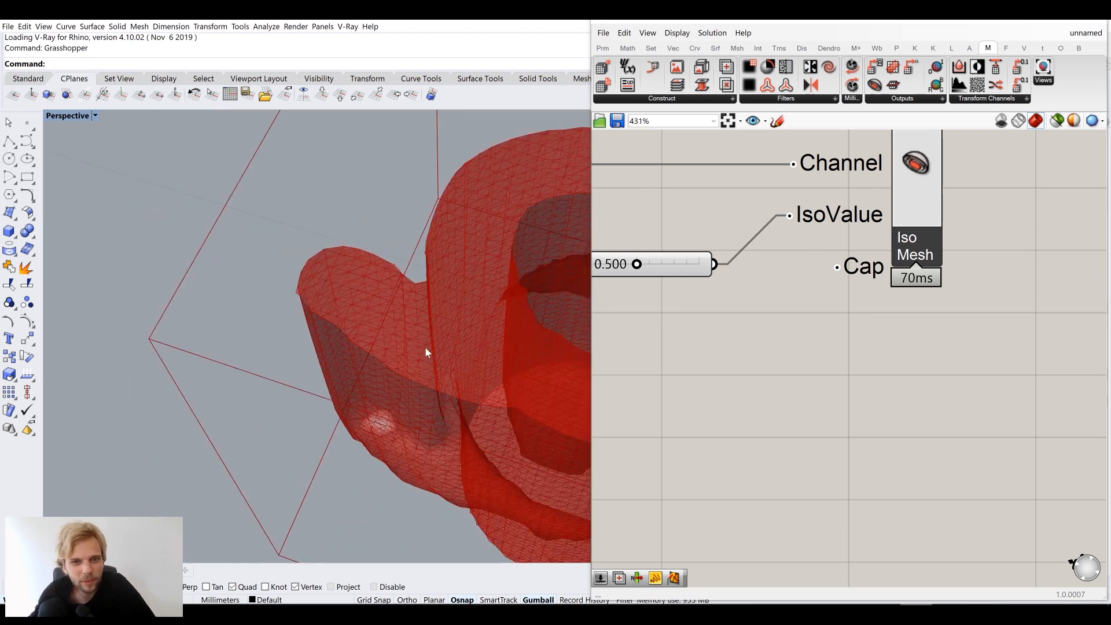
right_drag(426, 348, 379, 327)
mouse_move(864, 349)
right_down()
mouse_move(827, 370)
mouse_move(868, 361)
right_up()
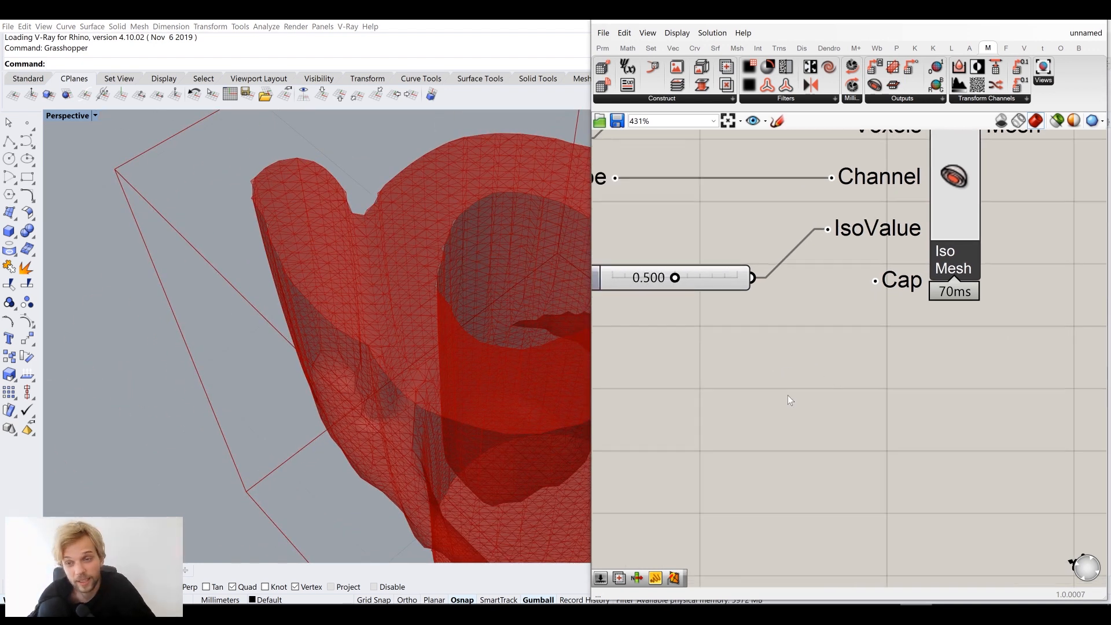
Add a Boolean Toggle set to False and wire it into Iso Mesh's Cap input
double_click(788, 400)
text(toggle)
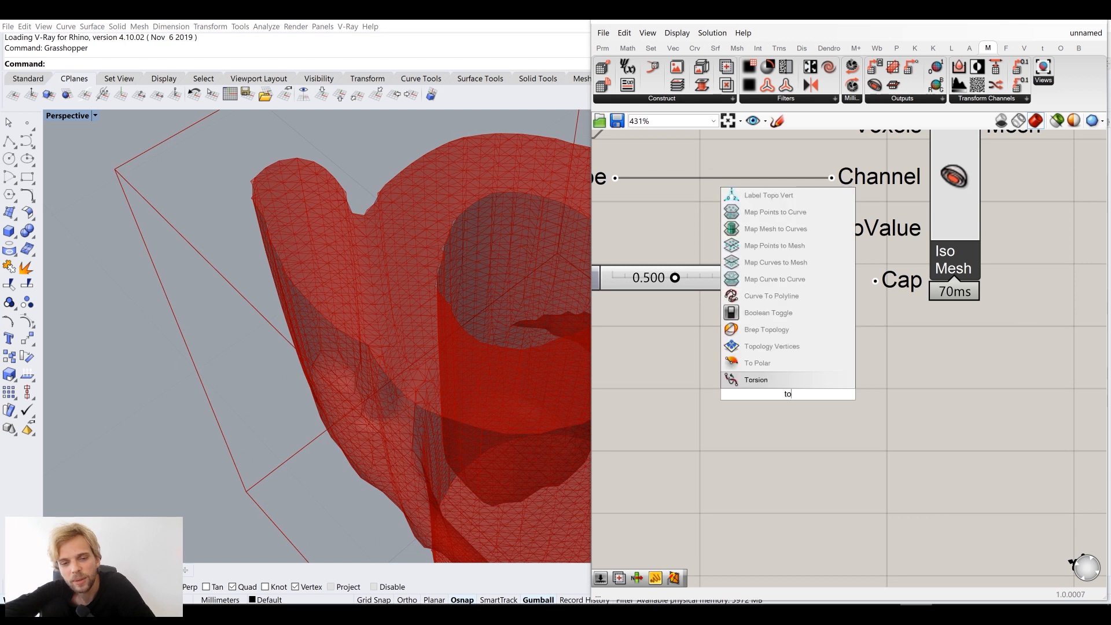
key(Return)
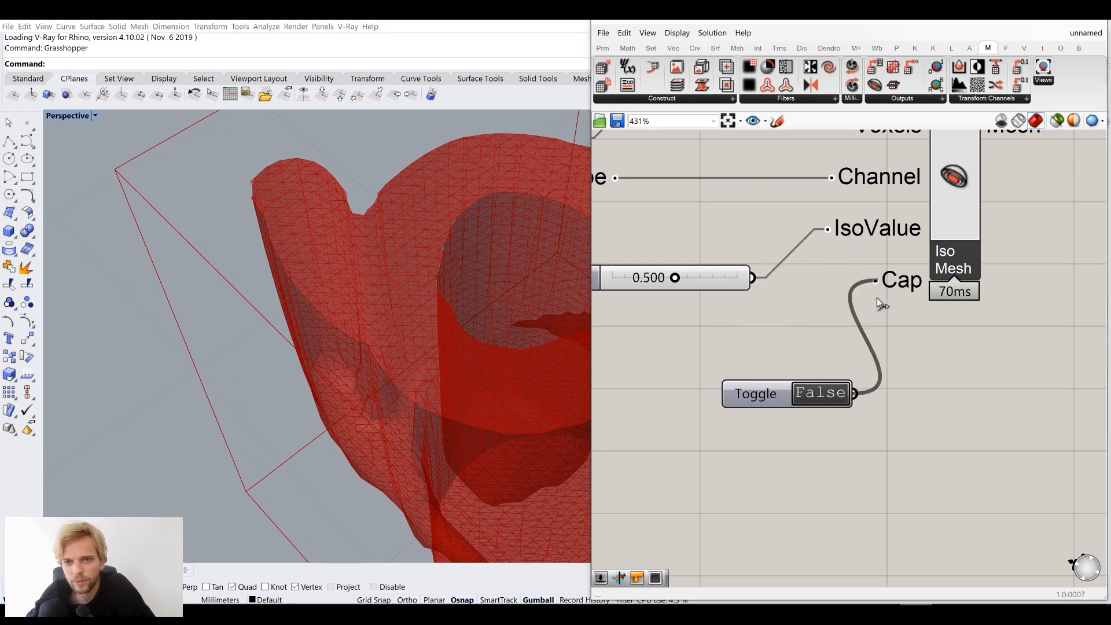
drag(877, 297, 877, 294)
drag(746, 390, 708, 344)
click(862, 356)
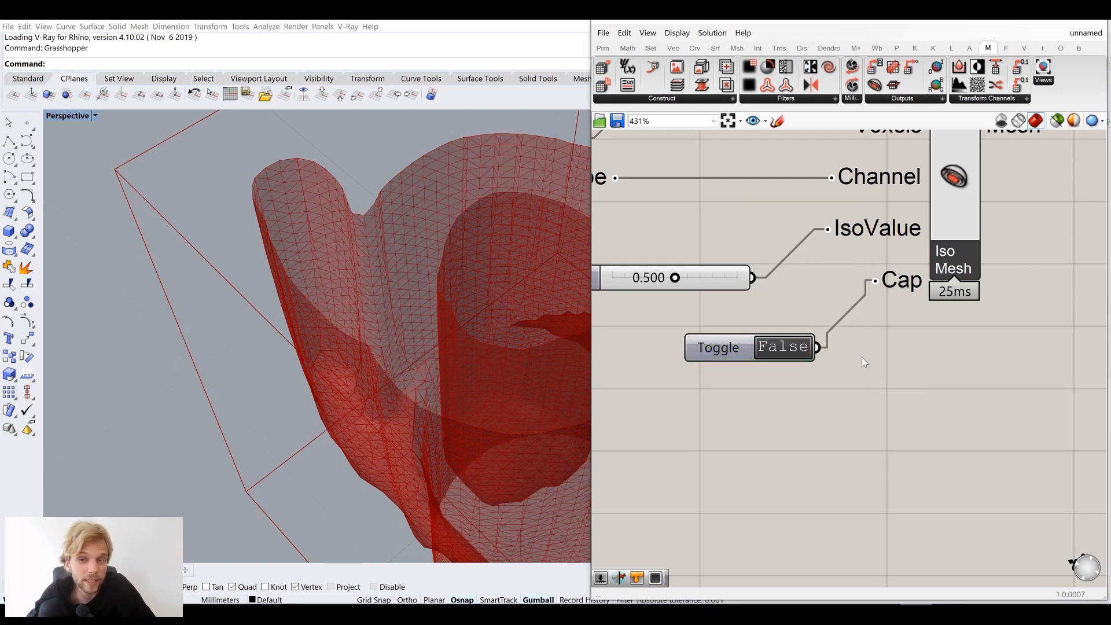
scroll(862, 357, down, 2)
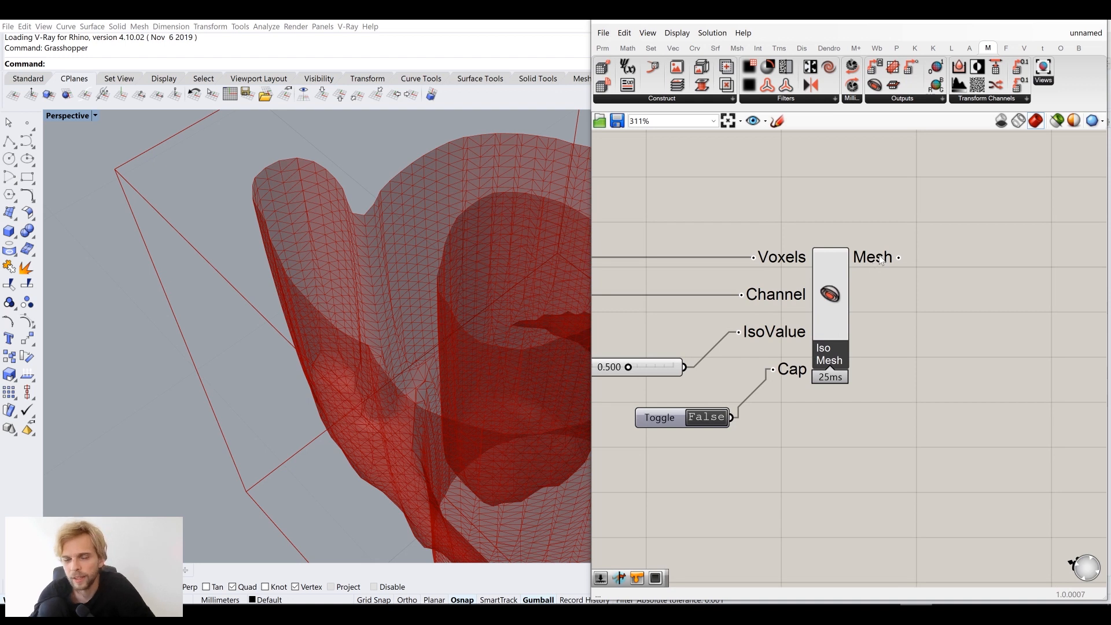
mouse_move(879, 258)
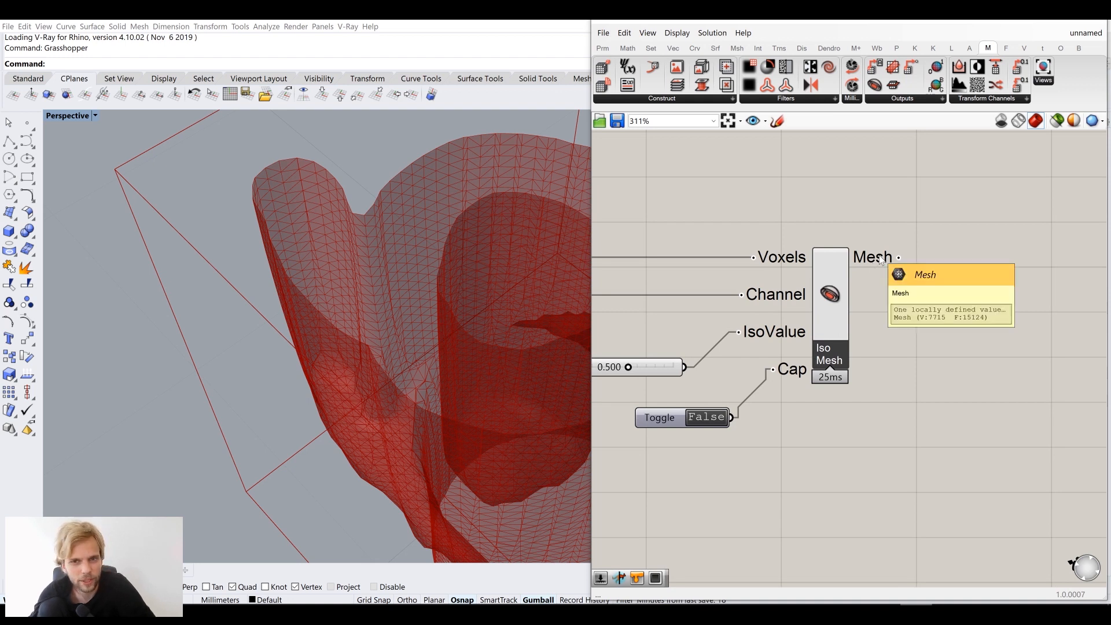
right_drag(940, 290, 889, 303)
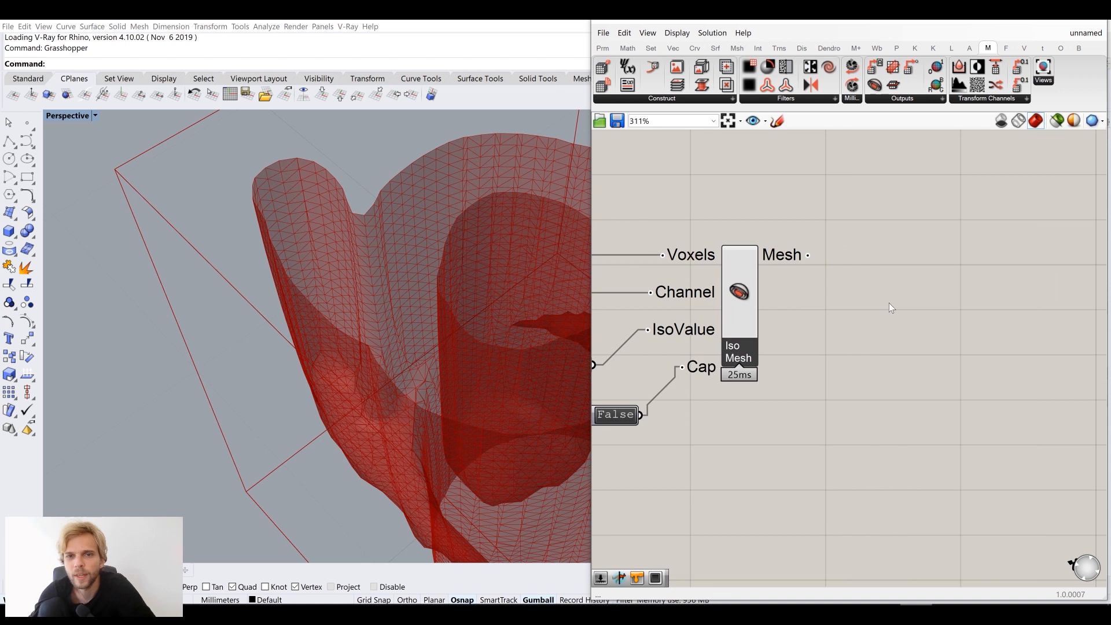
Add a Combine&Clean component fed by Iso Mesh's Mesh output
double_click(892, 303)
text(combin)
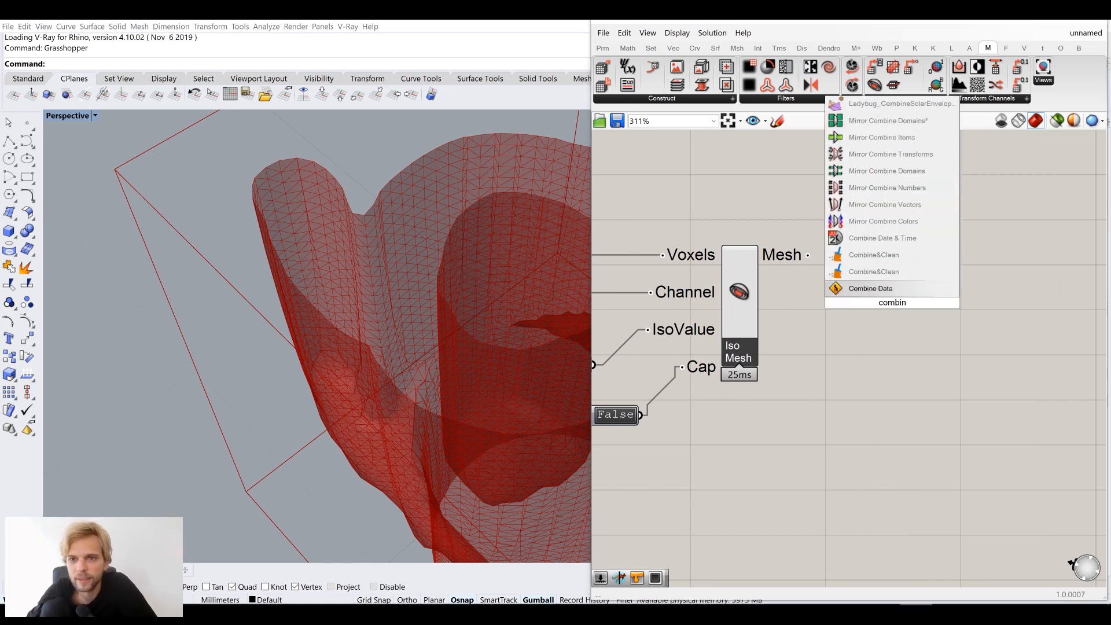
click(914, 253)
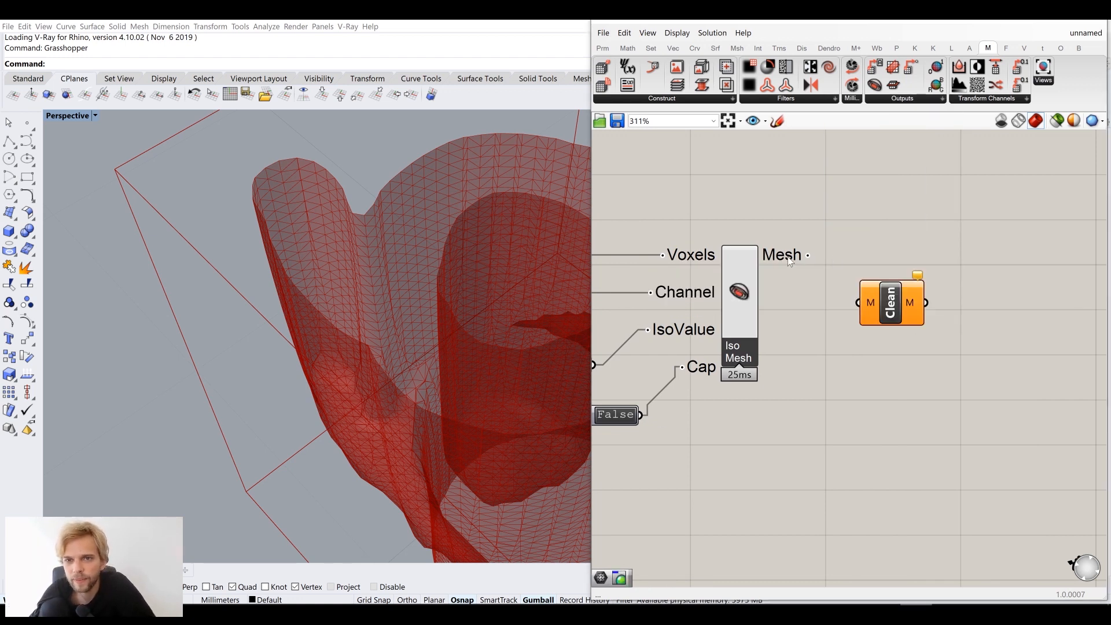
drag(809, 255, 886, 265)
Turn off the Iso Mesh component's preview
click(951, 345)
right_drag(951, 345, 929, 340)
click(715, 289)
middle_click(715, 287)
click(758, 323)
scroll(797, 353, down, 3)
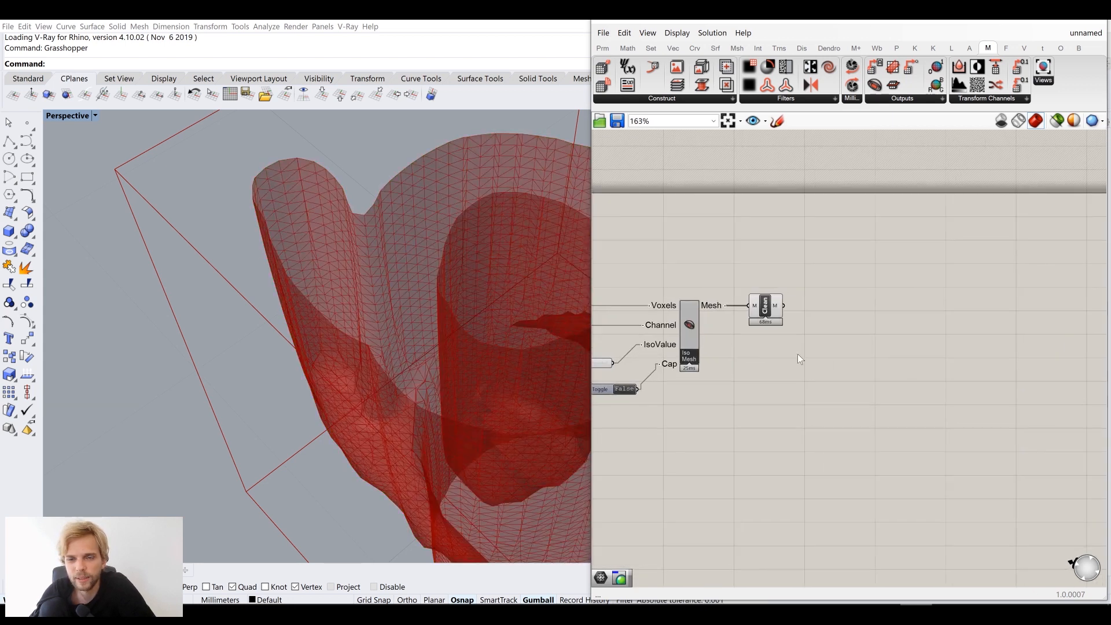
scroll(854, 356, up, 2)
double_click(853, 356)
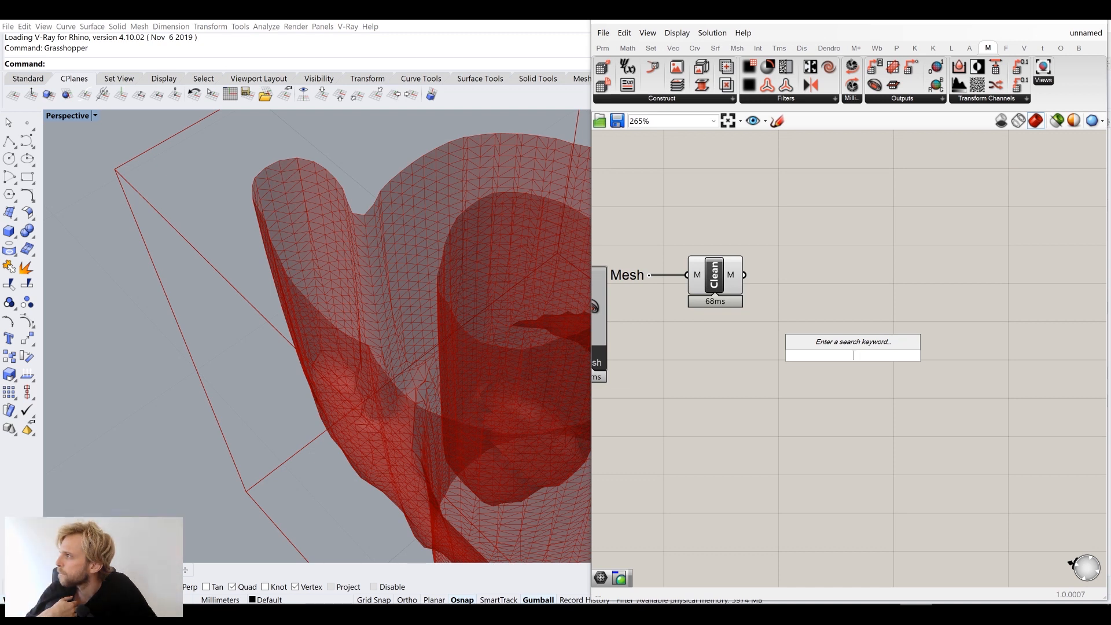
click(917, 259)
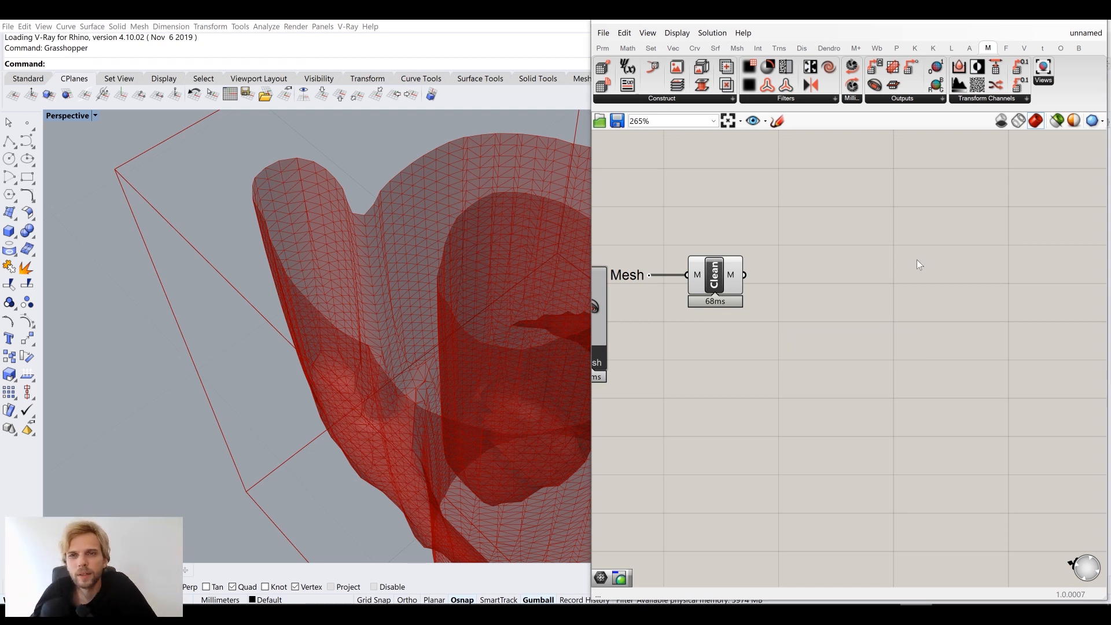
Place a Close Mesh component from the Mesh tools and feed it Clean's M output
click(915, 49)
click(933, 49)
click(953, 49)
click(981, 50)
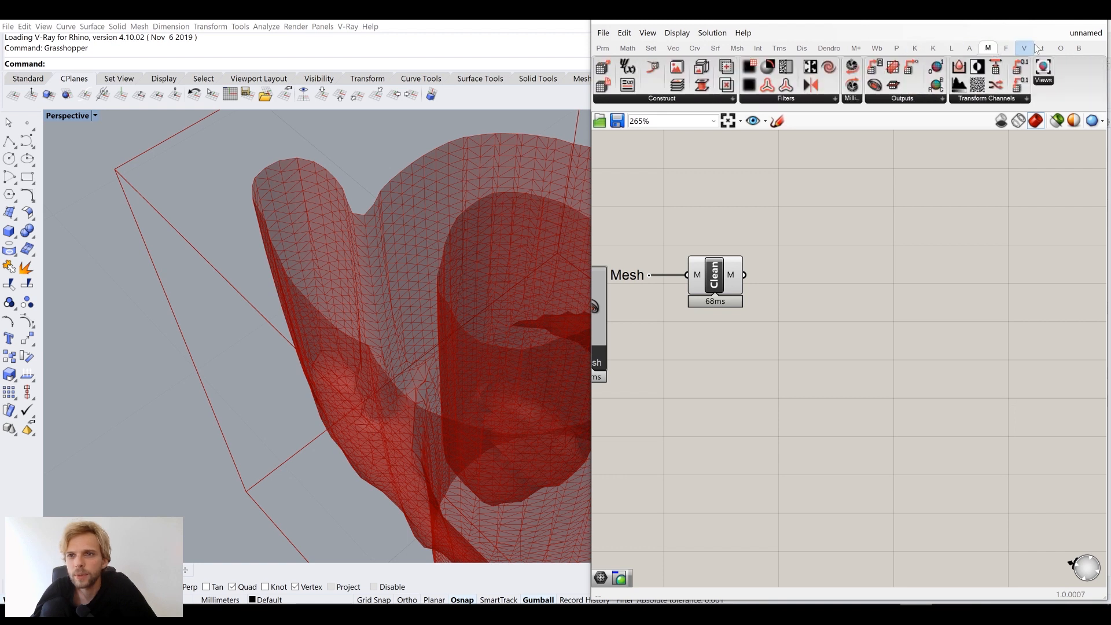
click(897, 49)
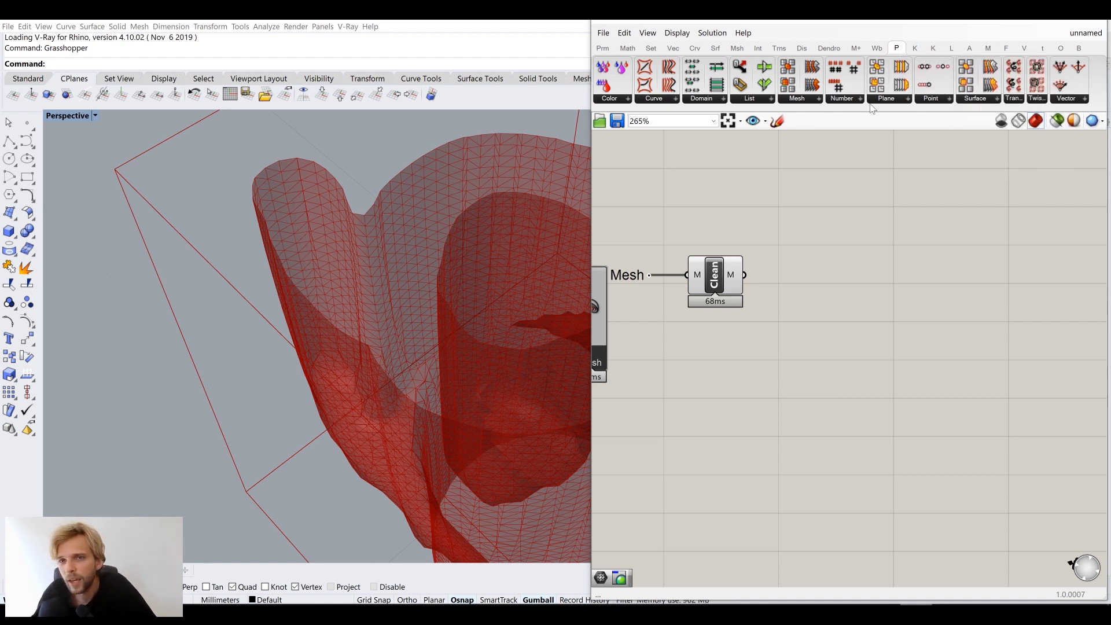
click(796, 100)
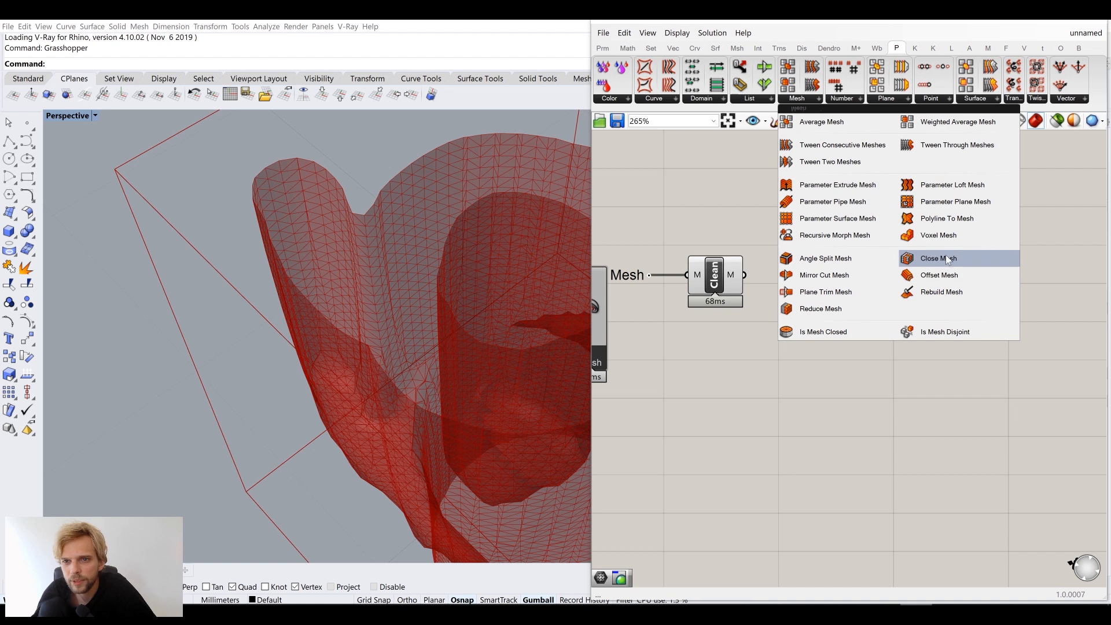
drag(929, 256, 813, 284)
drag(745, 275, 845, 294)
click(903, 216)
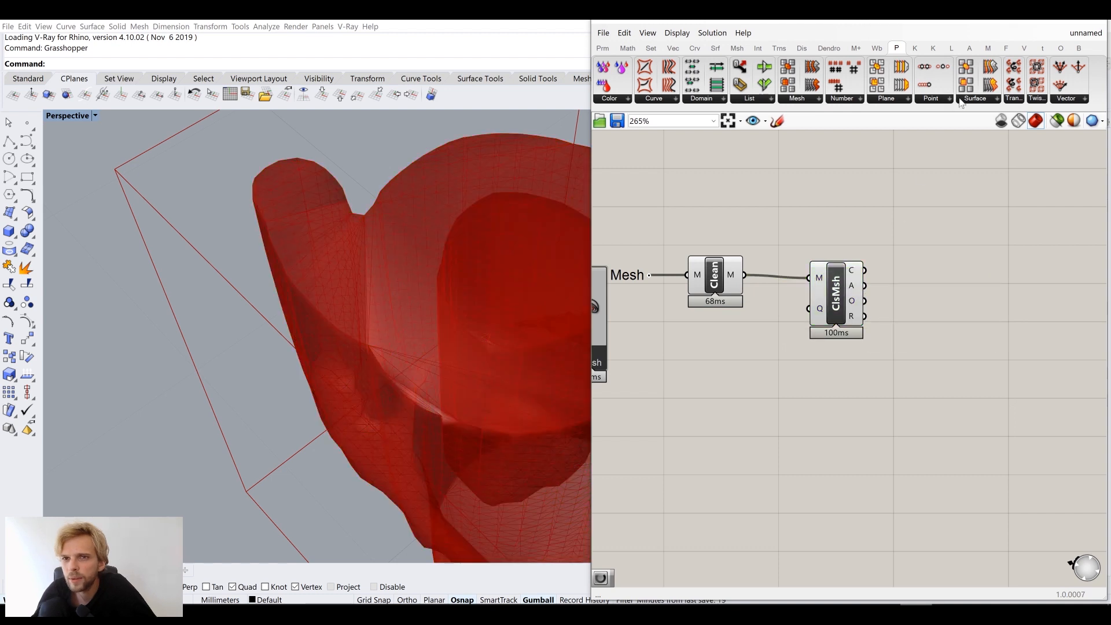
click(809, 100)
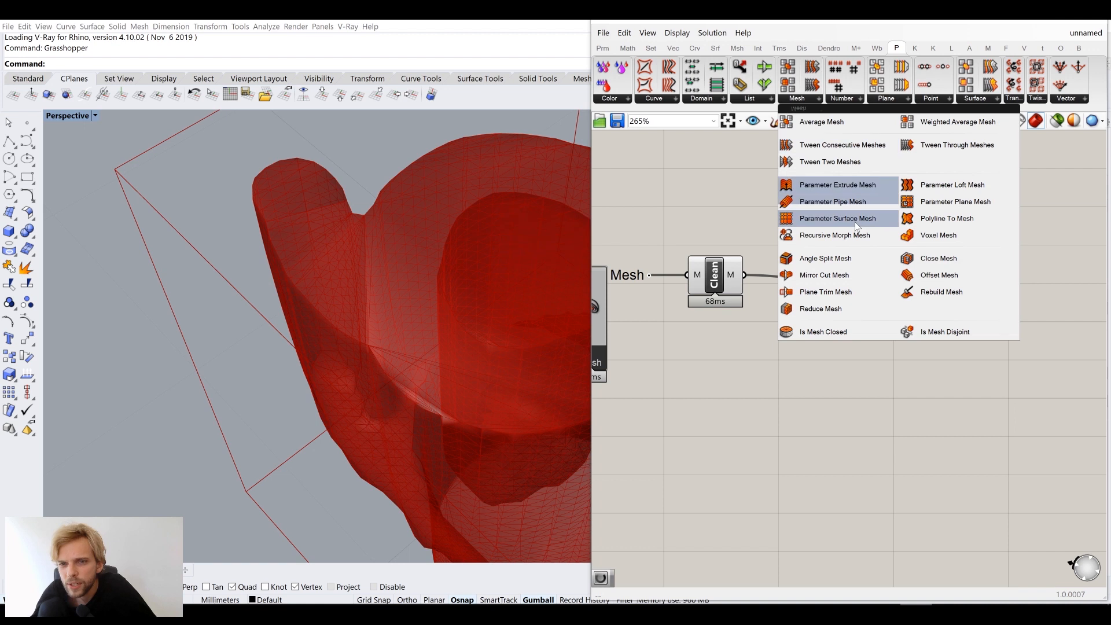
Add an Is Mesh Closed check on Close Mesh's output, with a one-row panel showing its result
drag(865, 270, 930, 238)
click(1008, 267)
right_drag(1008, 267, 934, 275)
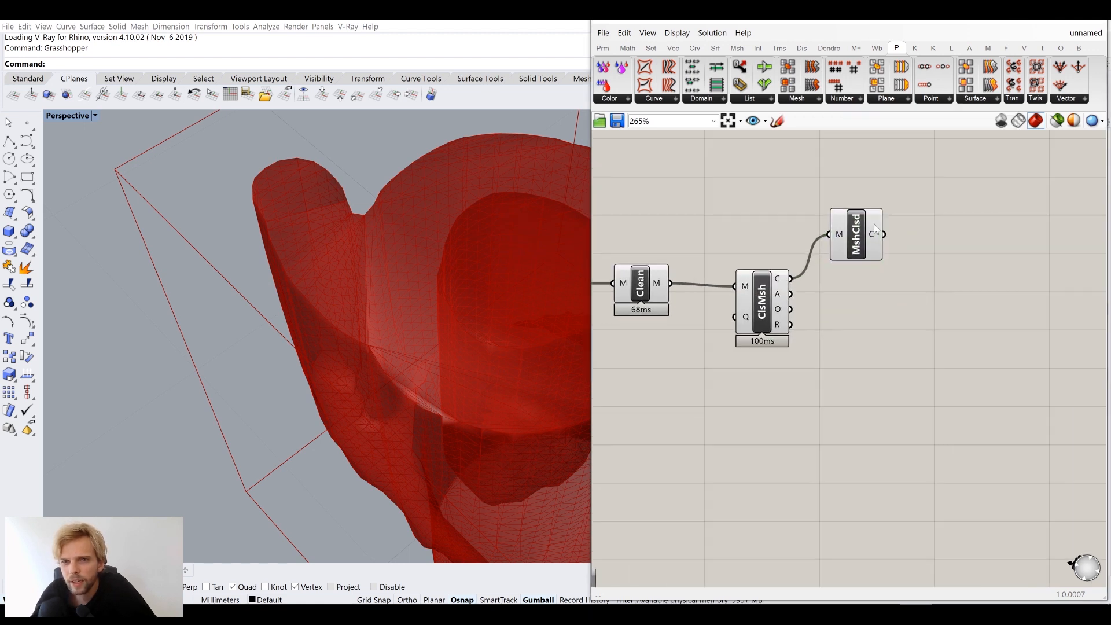
double_click(928, 270)
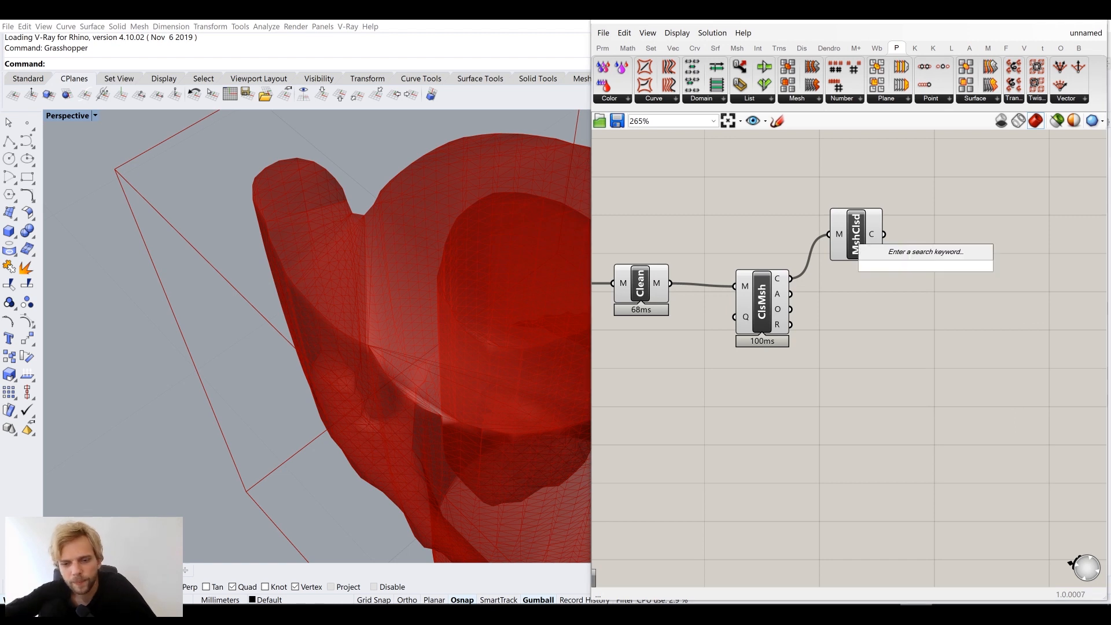
text(//)
key(Return)
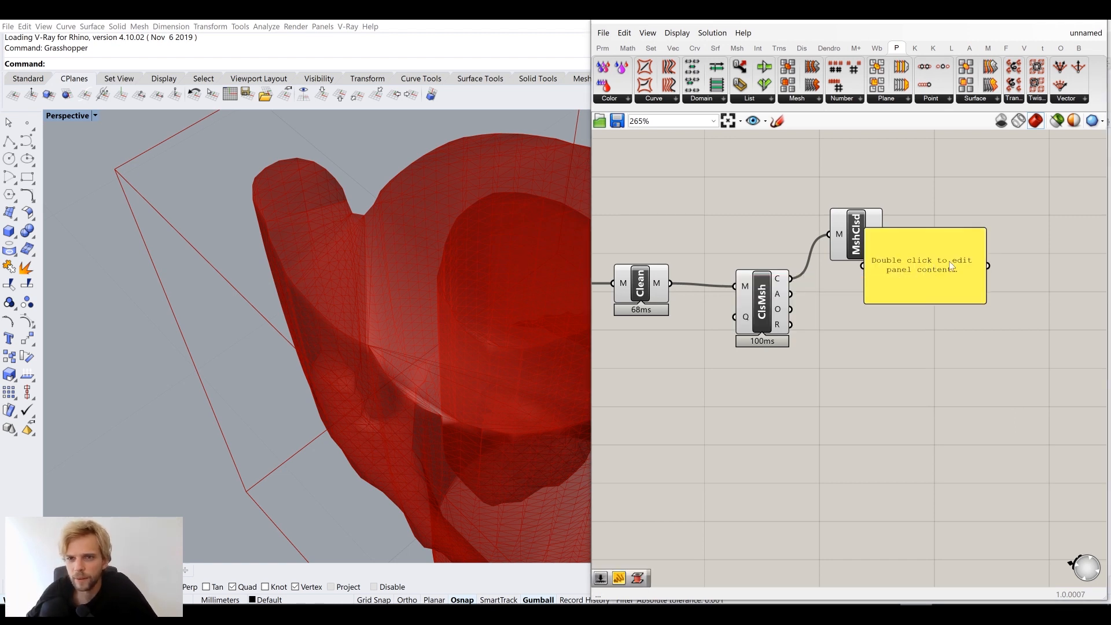
drag(951, 266, 1013, 232)
drag(925, 229, 926, 232)
drag(978, 239, 962, 242)
drag(1029, 272, 976, 228)
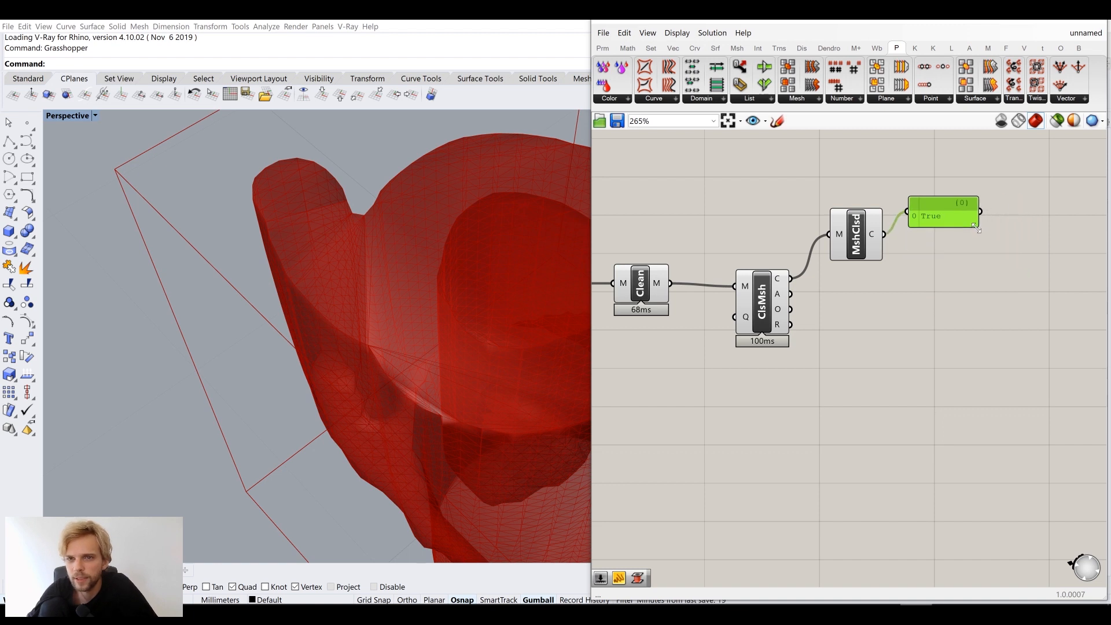
Turn off preview for the closed check and its panel, and group them
scroll(919, 258, up, 2)
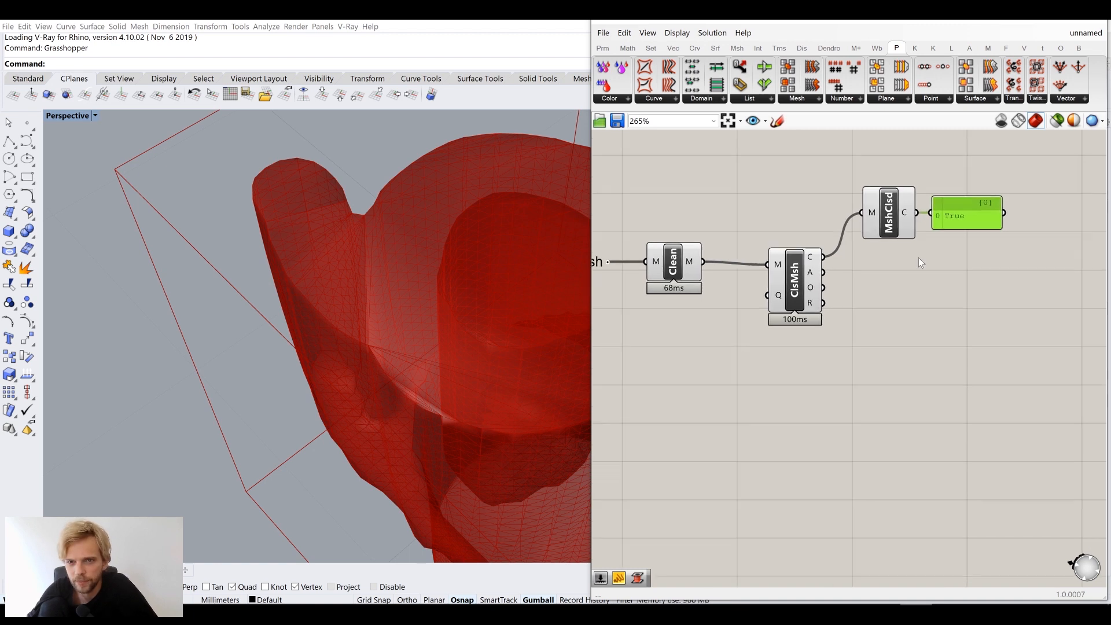
click(794, 276)
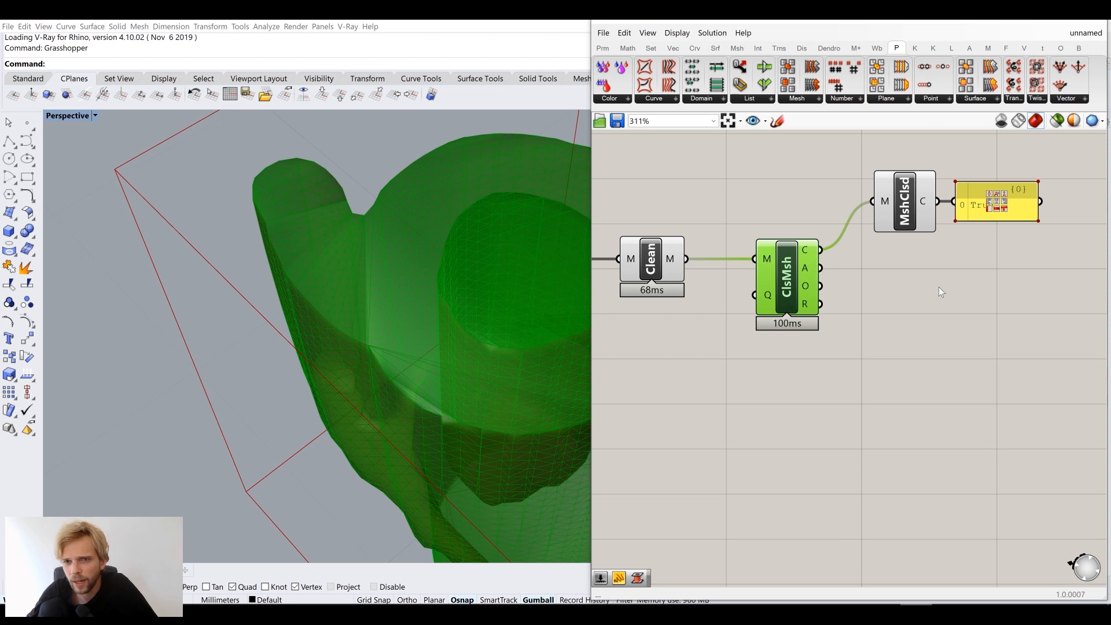
mouse_move(810, 257)
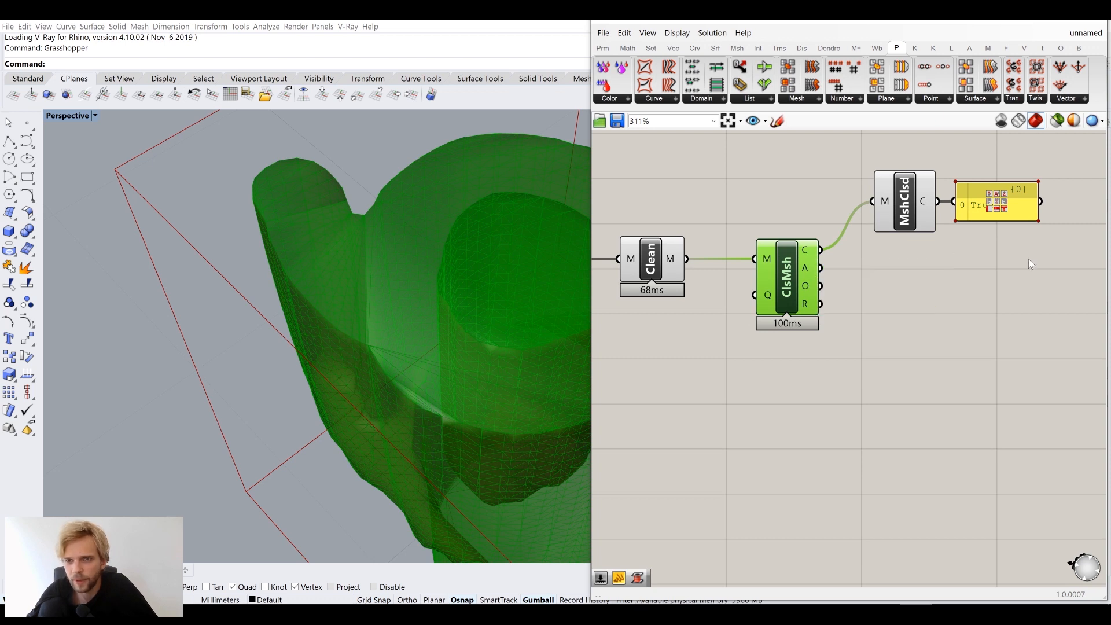
drag(1032, 261, 883, 184)
scroll(879, 185, up, 1)
middle_click(878, 185)
click(919, 144)
scroll(984, 169, down, 3)
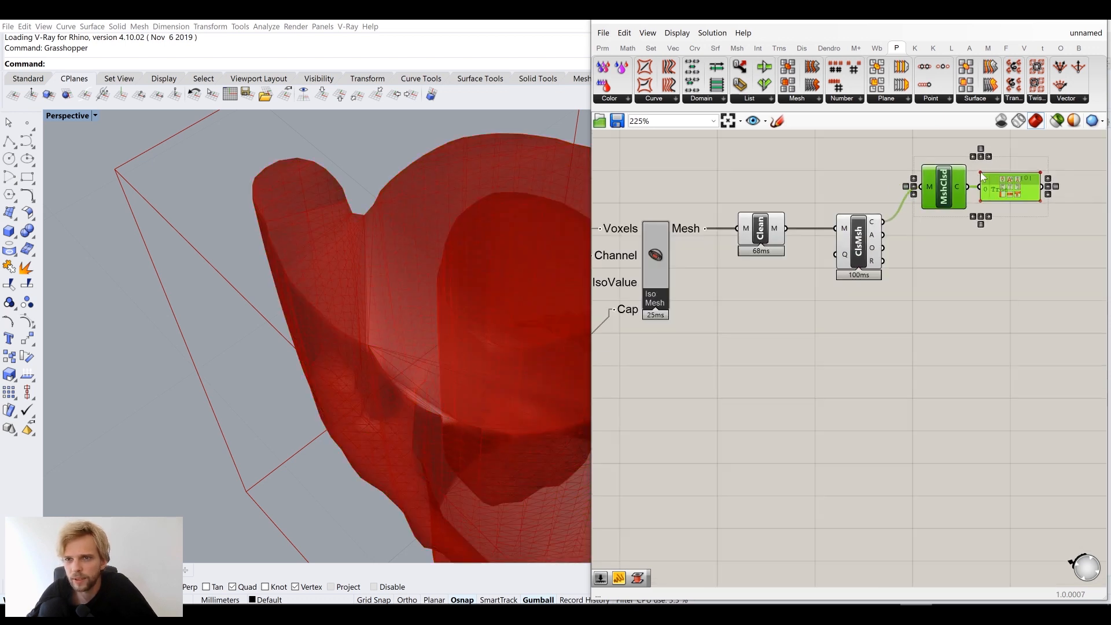
middle_click(962, 235)
click(960, 198)
Tidy the canvas: move the grouped check up and nudge Clean slightly right
click(1004, 253)
right_drag(1013, 262, 973, 349)
drag(957, 253, 962, 218)
right_drag(950, 315, 1045, 270)
drag(819, 285, 840, 285)
click(804, 309)
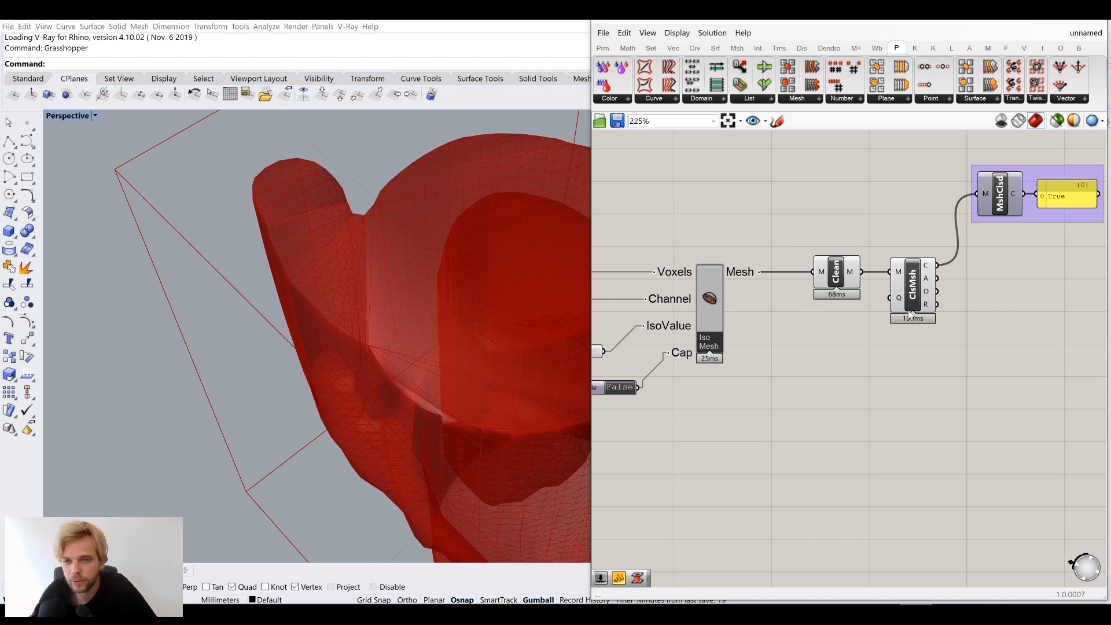
right_drag(910, 316, 891, 353)
Add a Custom Preview showing Close Mesh's output as a pink mesh in Rhino
double_click(987, 345)
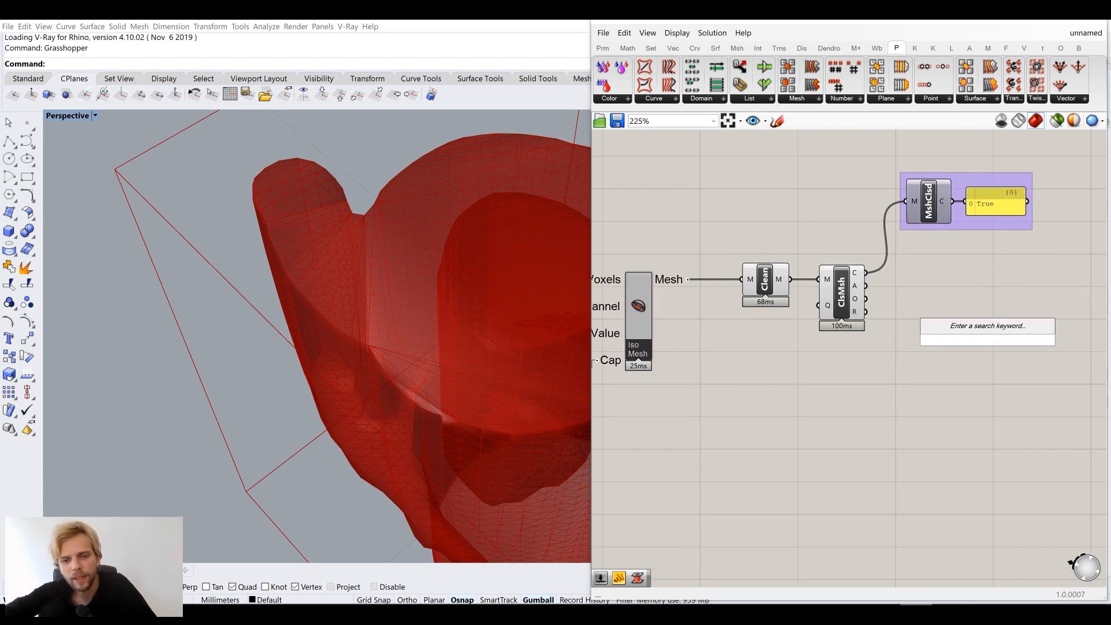
text(pre)
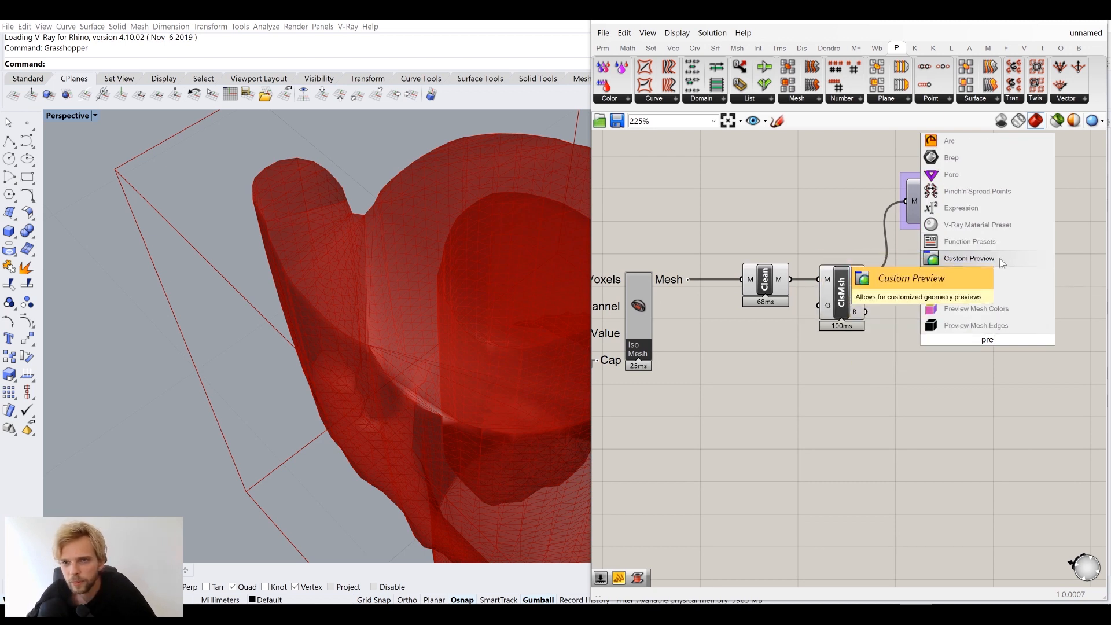
click(999, 258)
drag(968, 329, 972, 330)
drag(992, 340, 1001, 302)
click(944, 363)
right_drag(472, 336, 435, 318)
scroll(428, 310, up, 5)
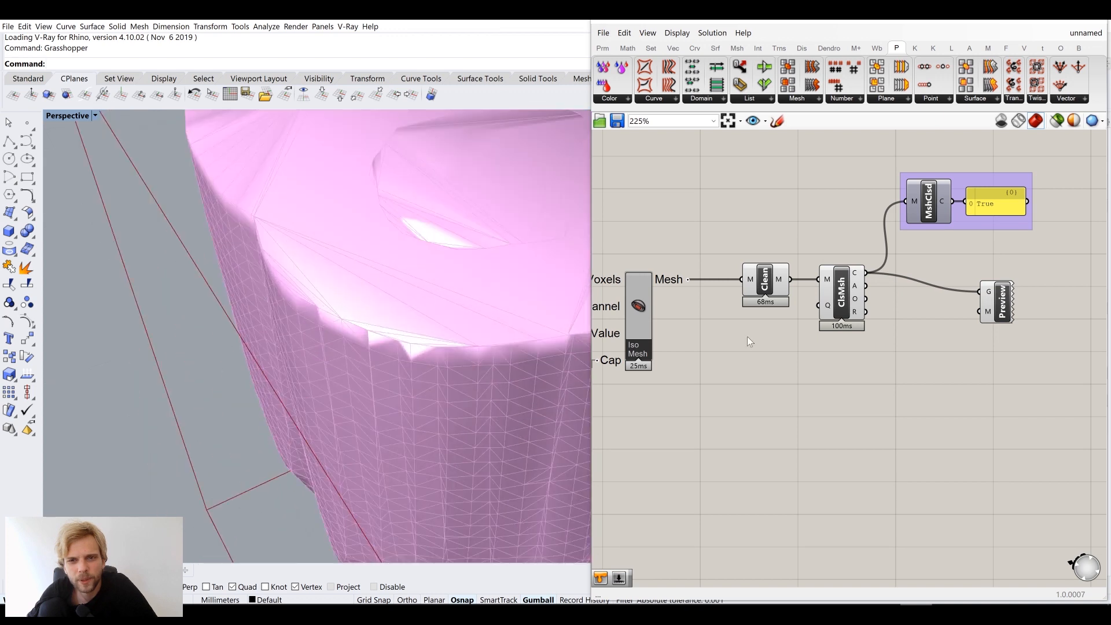
right_drag(807, 344, 751, 354)
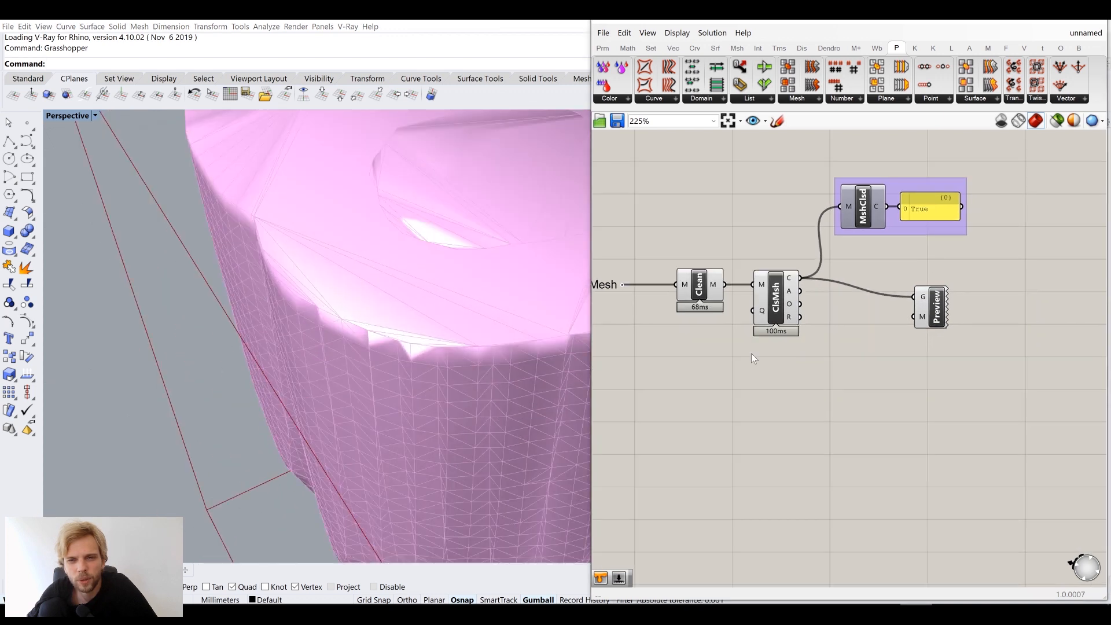
Place an Unweld Mesh component on the canvas via 'unwel' search
double_click(917, 393)
text(unwel)
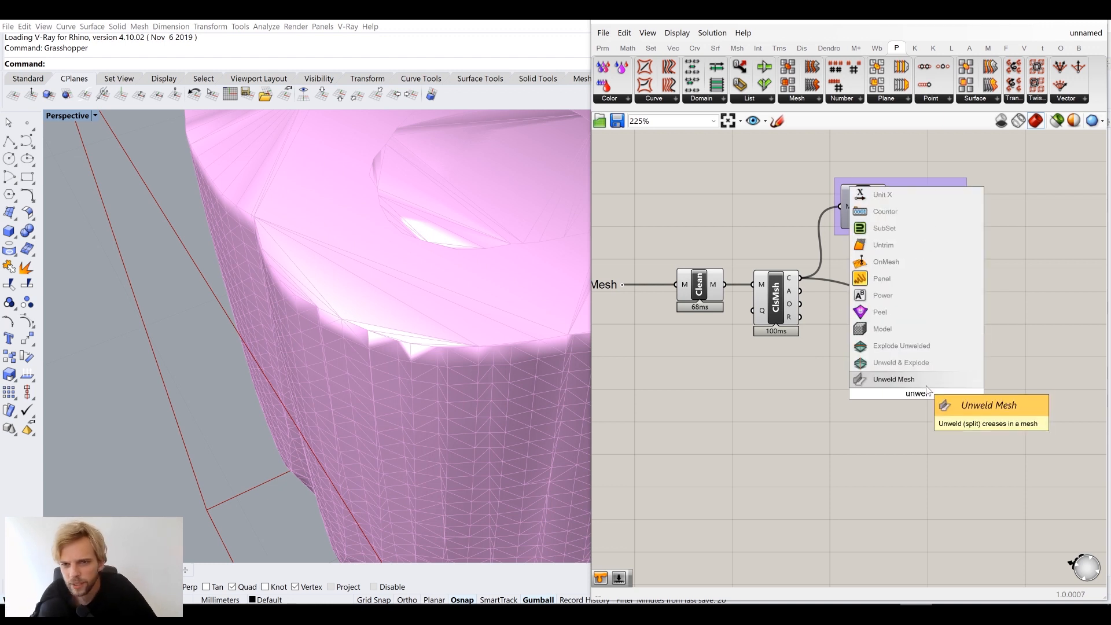
key(Return)
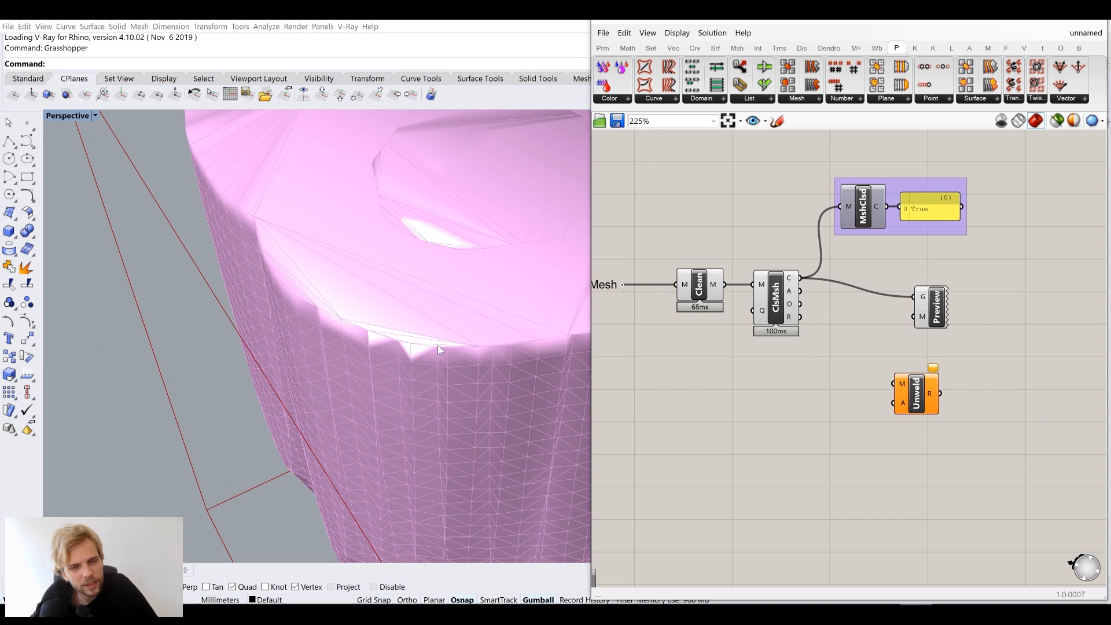
Inspect the mesh's open top, then delete Close Mesh, its check group and preview
right_drag(391, 326, 320, 319)
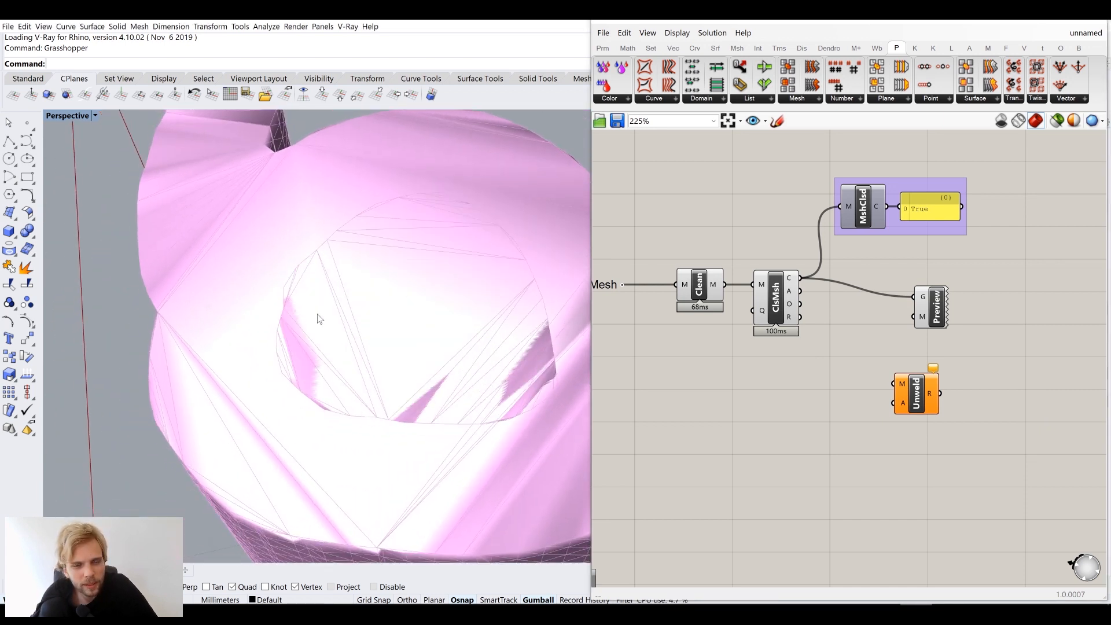
right_drag(423, 359, 393, 345)
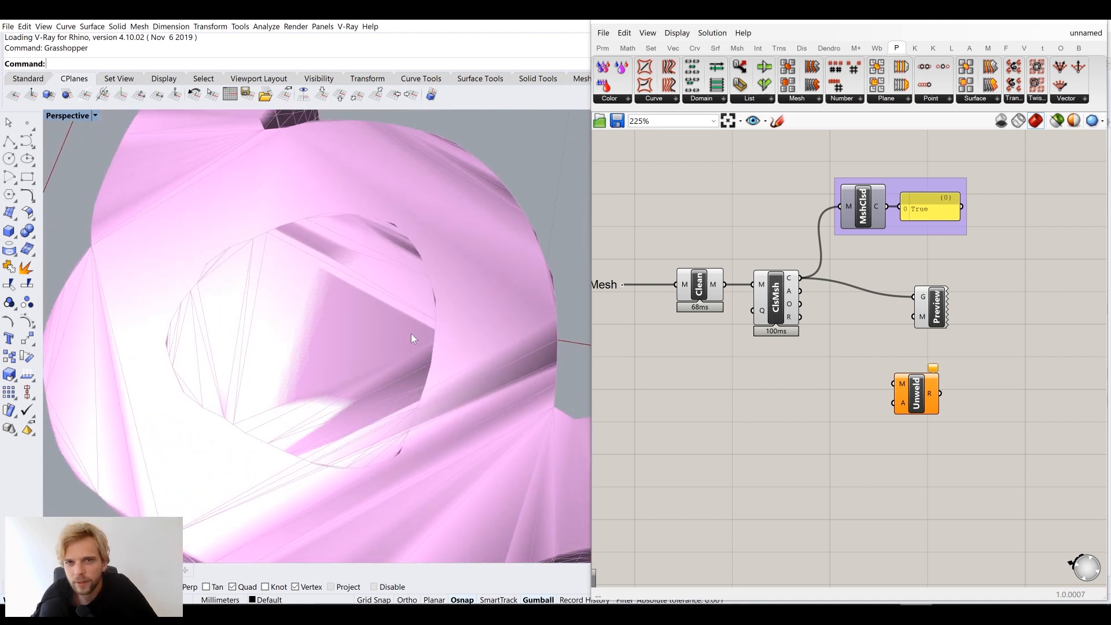
drag(1037, 455, 768, 172)
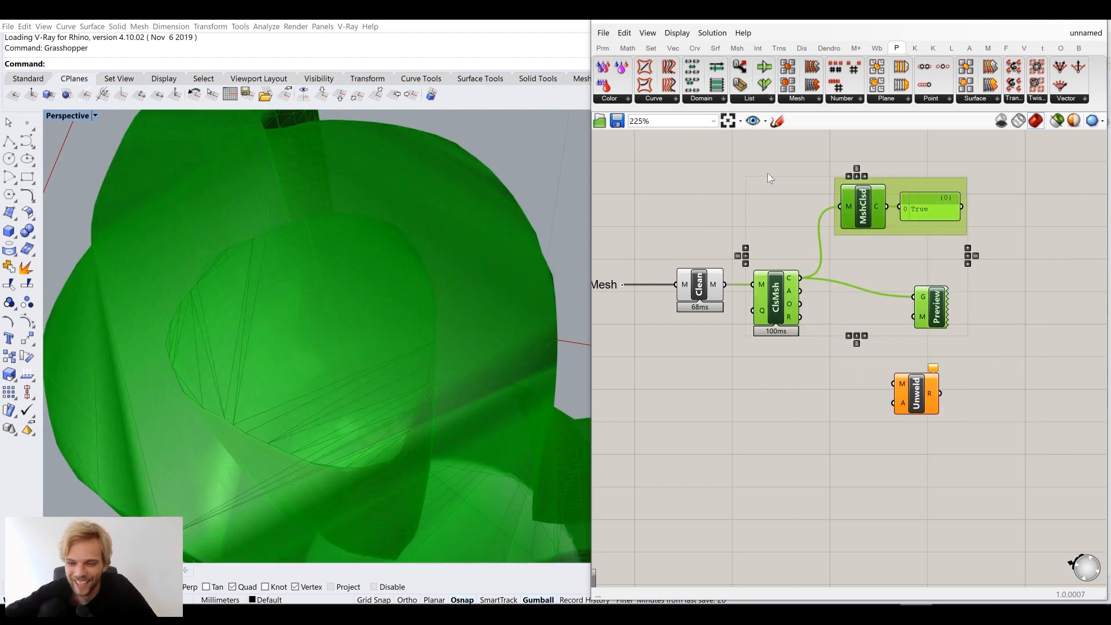
key(Delete)
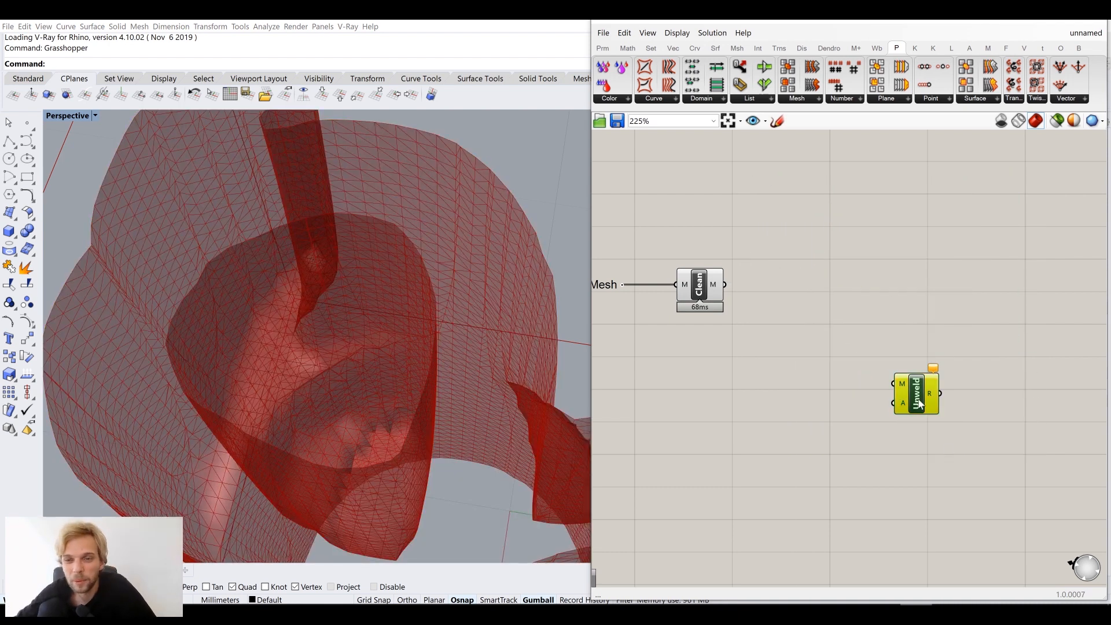
Delete Unweld and place Weaverbird's Naked boundary (search 'nak') lined up with Clean
key(Delete)
right_drag(755, 298, 806, 304)
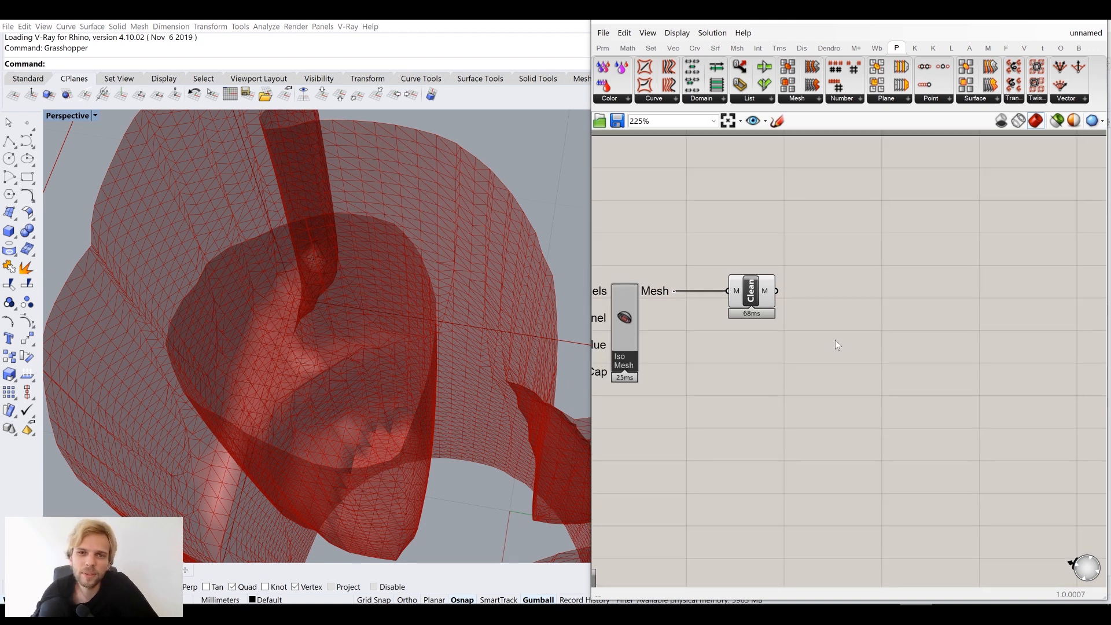
double_click(835, 341)
text(bou)
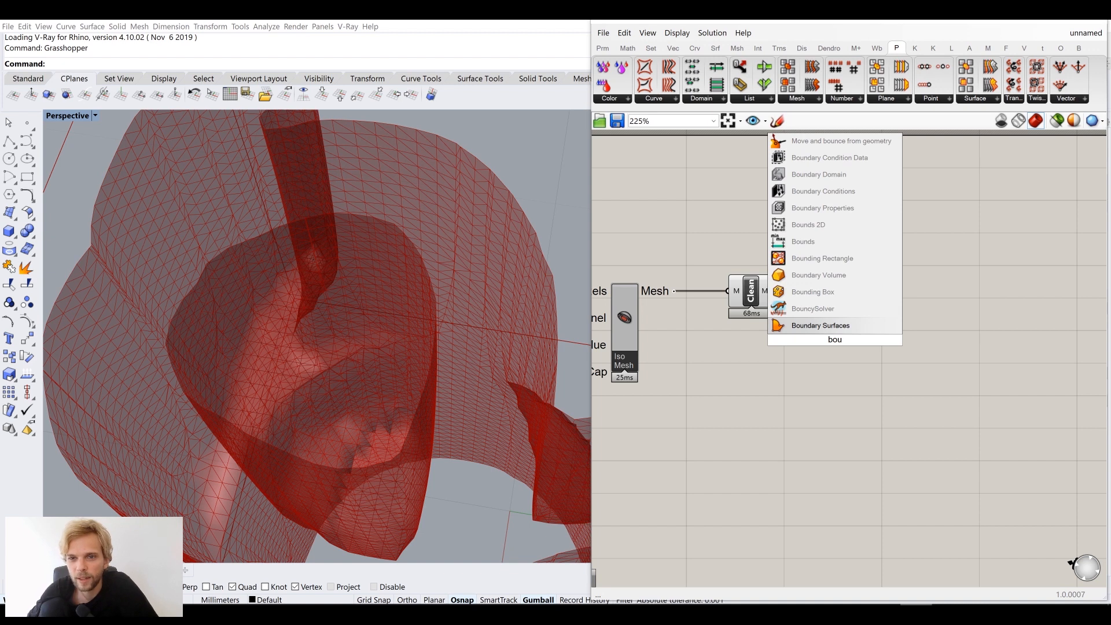
key(BackSpace)
key(BackSpace)
key(BackSpace)
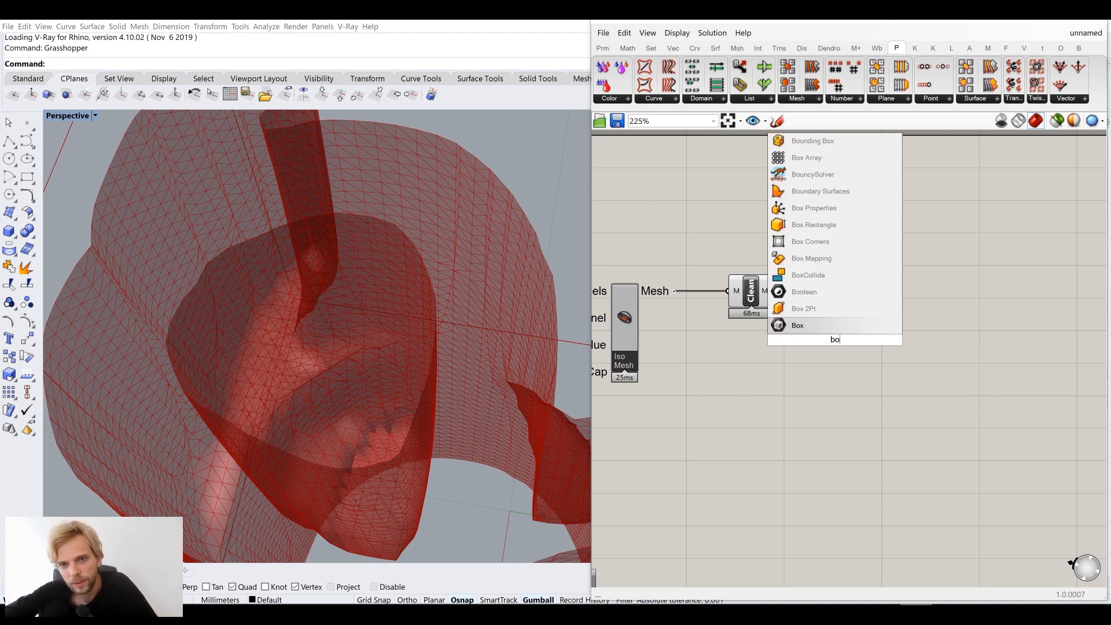
text(nak)
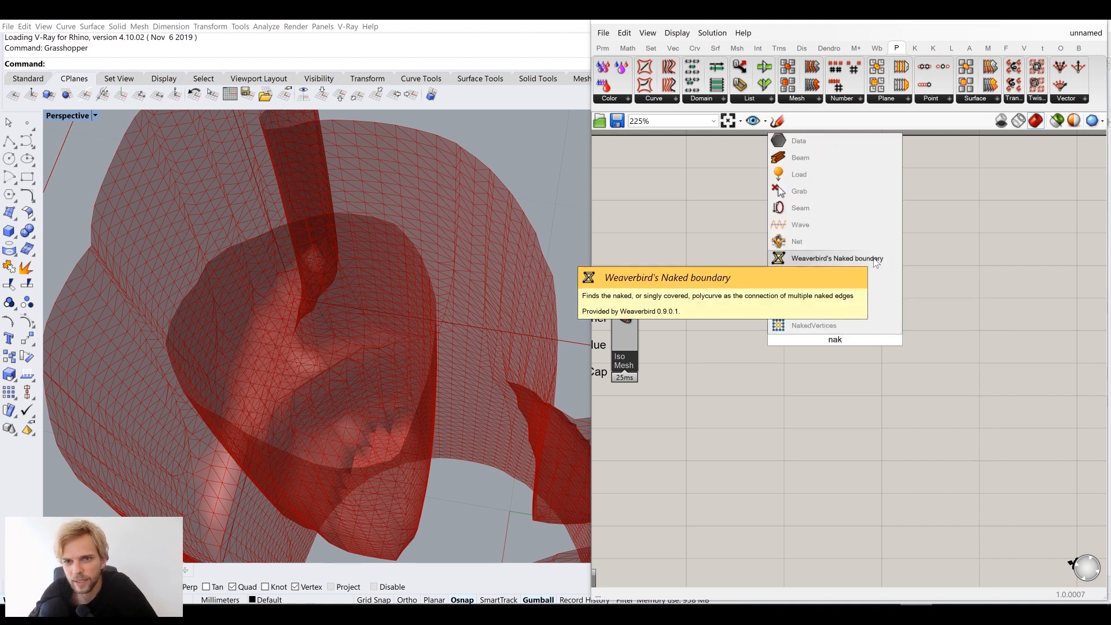
click(832, 261)
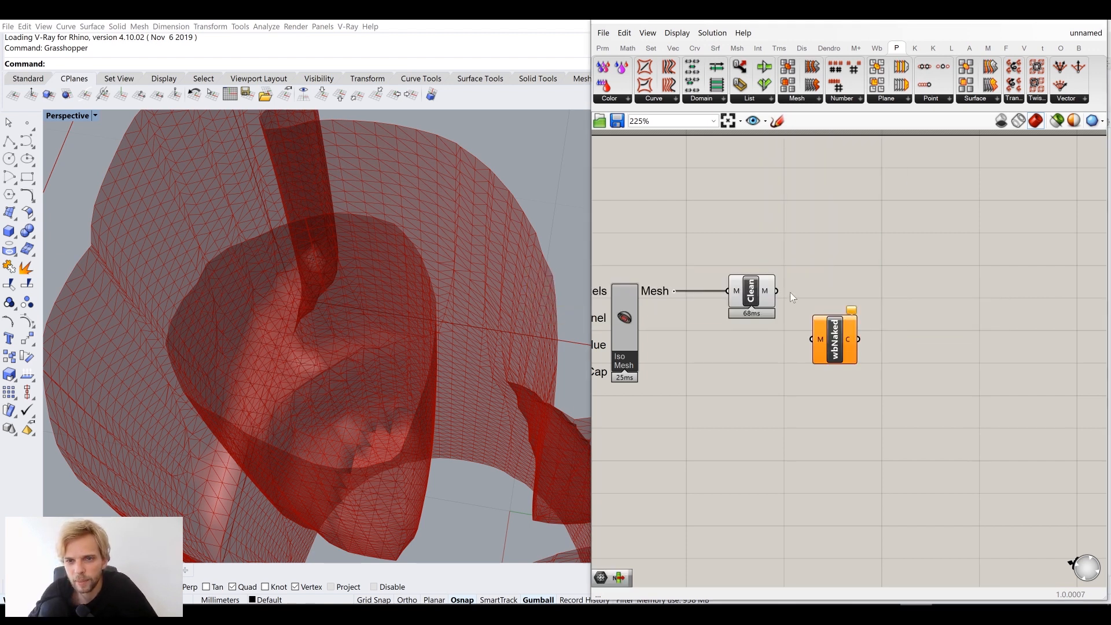
drag(844, 364, 836, 320)
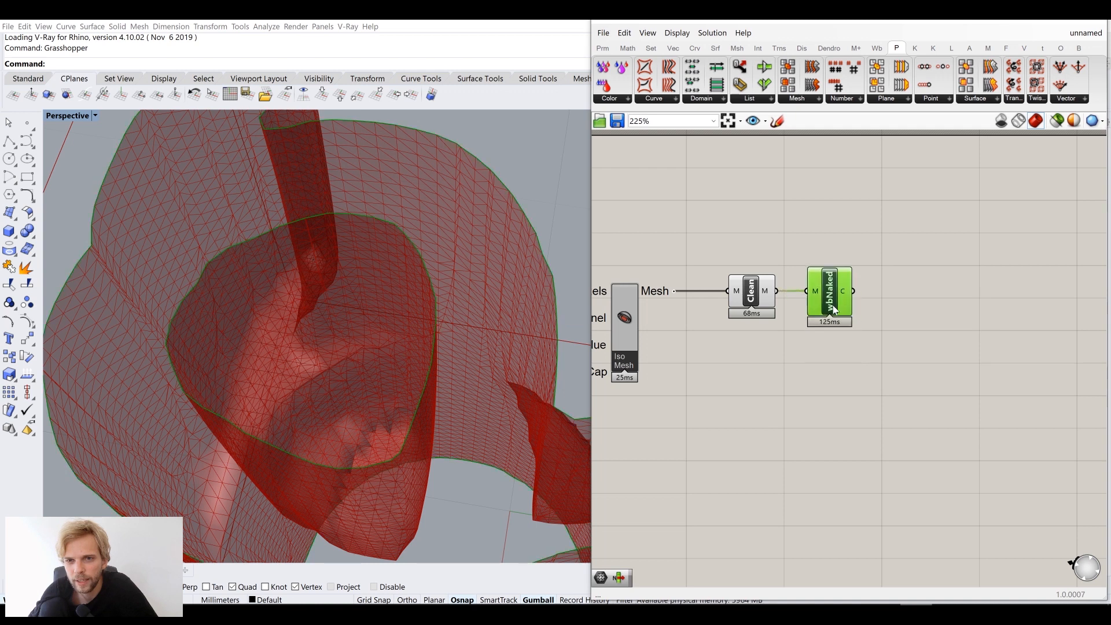
click(929, 368)
double_click(929, 368)
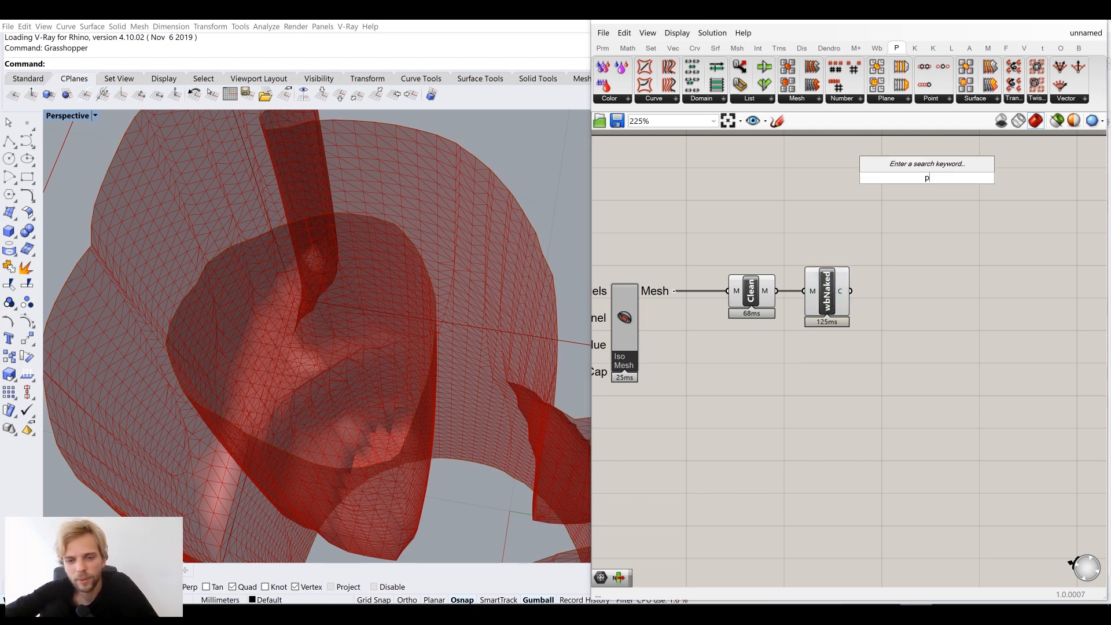
Add Boundary Surfaces fed by the naked edges and hide the Naked boundary preview
text(boundary)
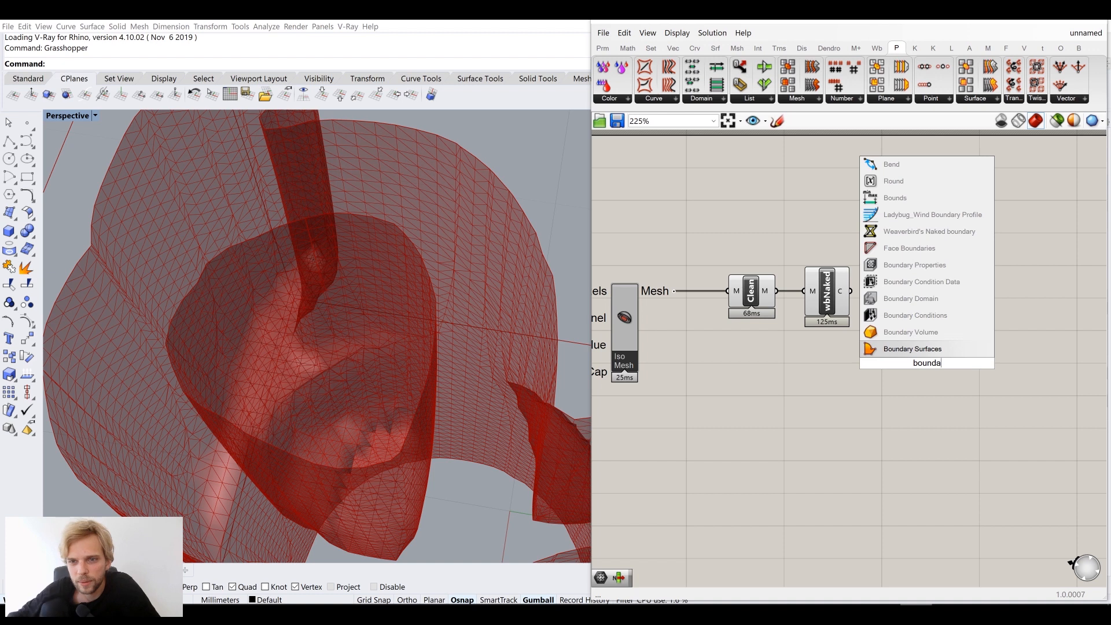
key(Return)
drag(907, 371, 895, 309)
drag(848, 364, 816, 325)
middle_click(819, 277)
click(858, 232)
click(940, 272)
right_drag(945, 286, 904, 269)
Collect Boundary Surfaces' output into a new Mesh parameter
double_click(936, 315)
text(mesh)
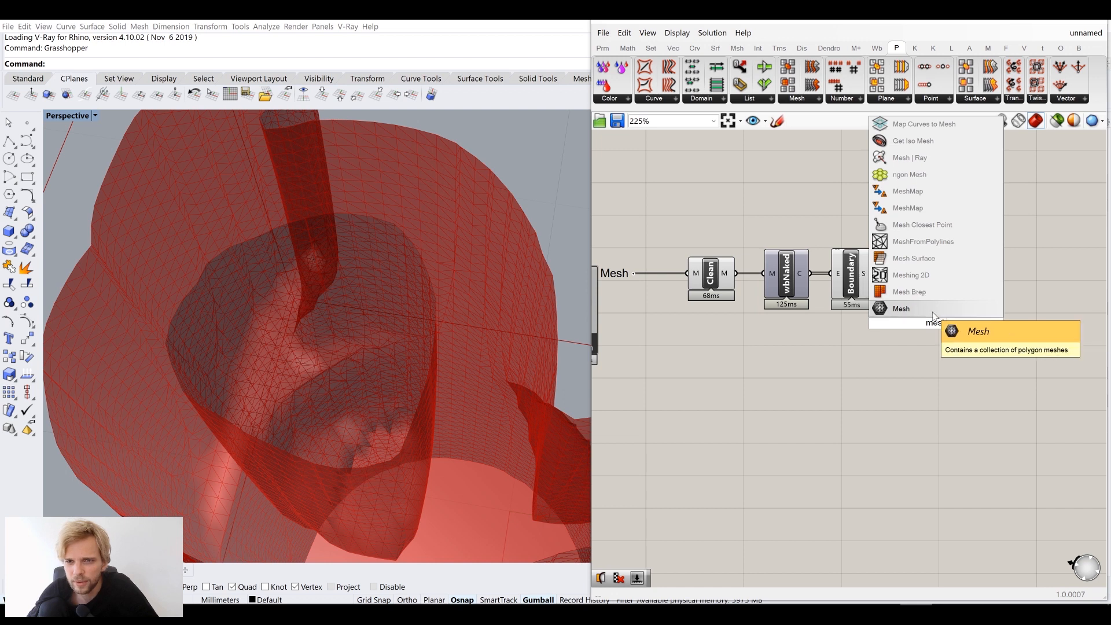
click(926, 309)
drag(874, 273, 856, 236)
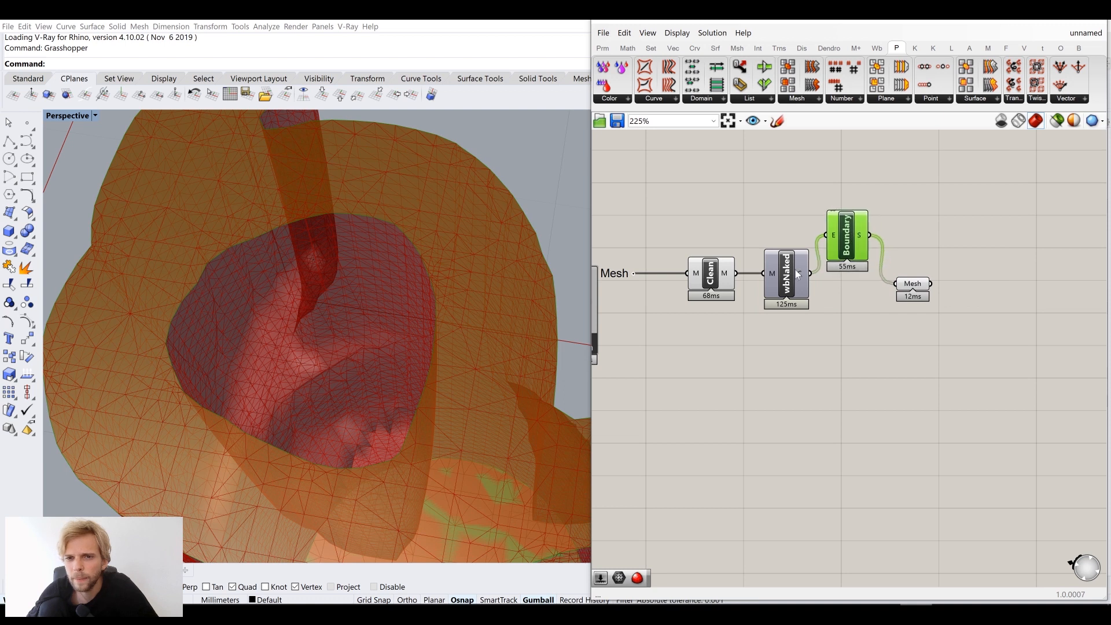
Rearrange Boundary, wbNaked and Clean, then inspect the bottom cap from below
drag(796, 271, 796, 233)
click(866, 352)
drag(711, 276, 713, 296)
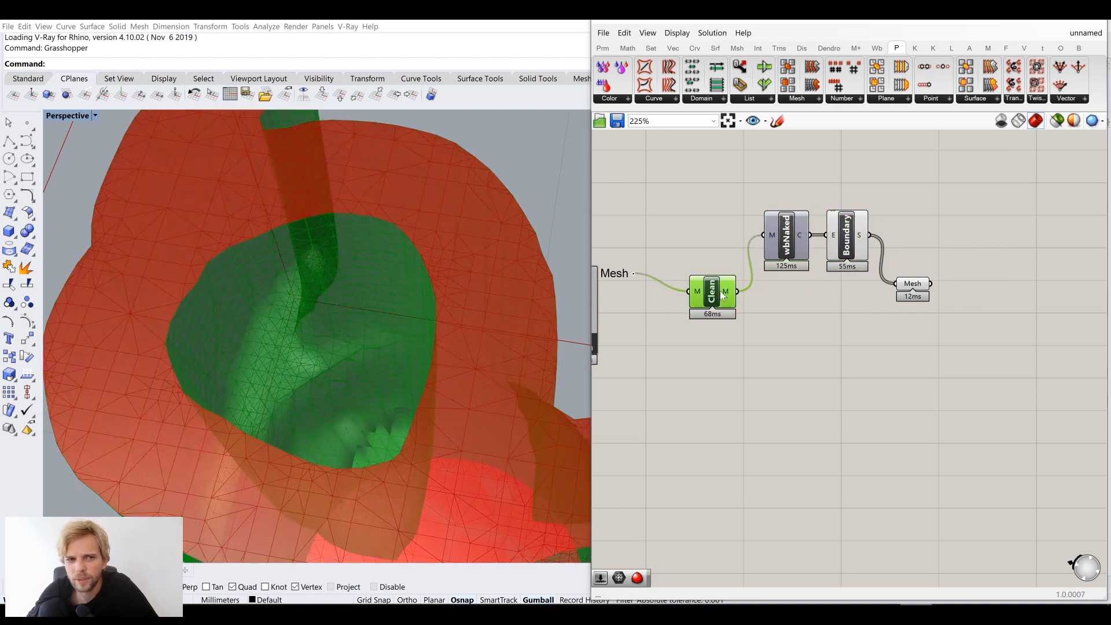
scroll(436, 317, down, 5)
right_drag(436, 318, 372, 255)
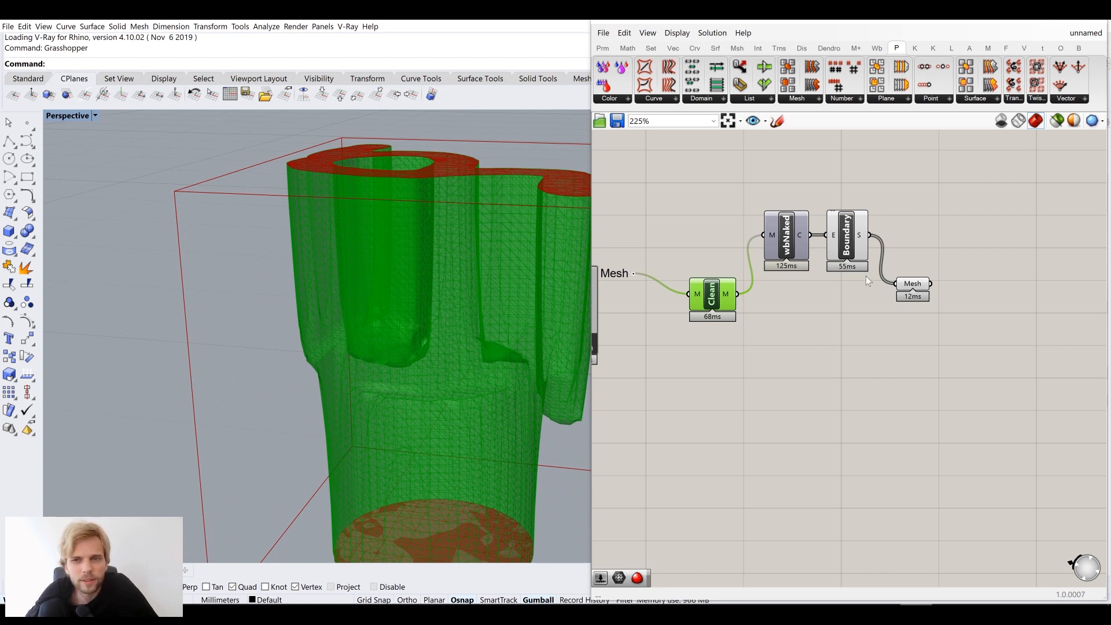
drag(916, 294, 907, 295)
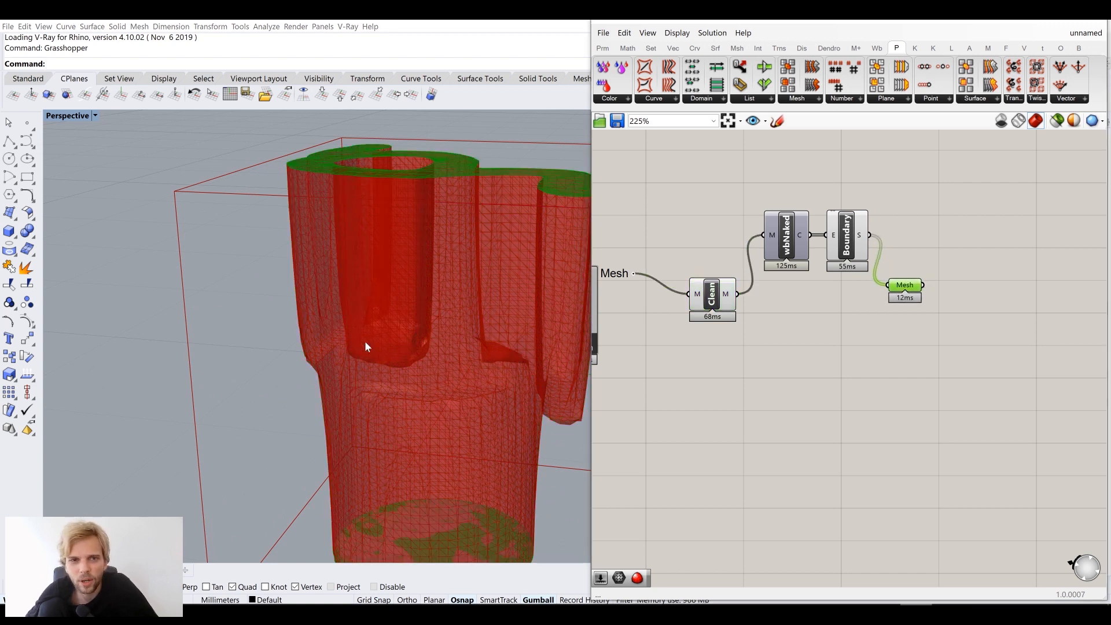
scroll(365, 342, down, 4)
right_drag(396, 346, 551, 380)
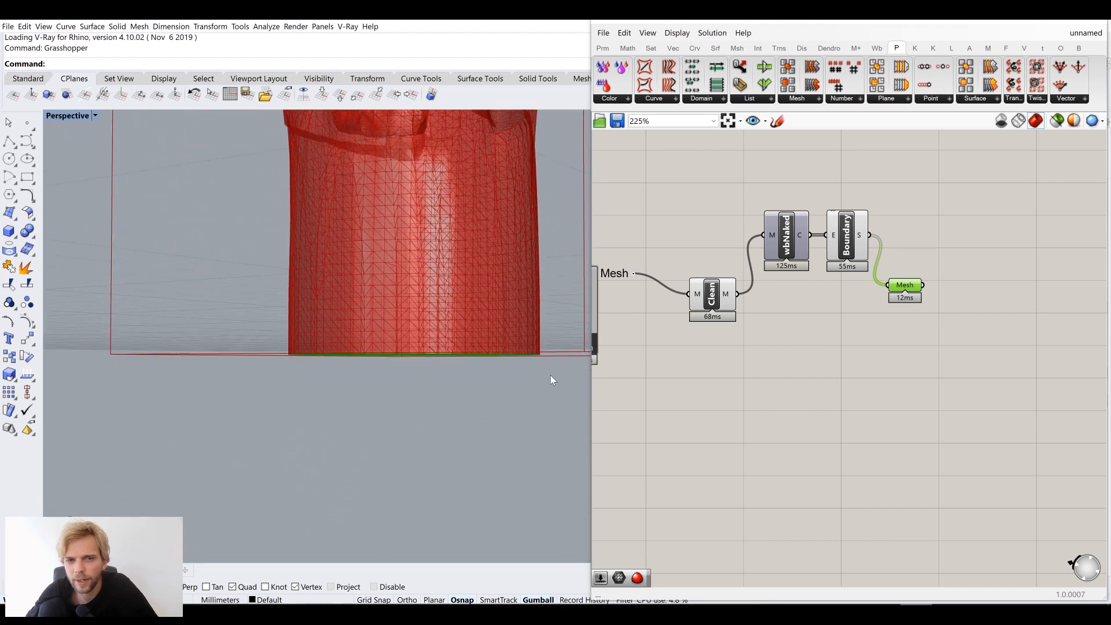
double_click(879, 384)
Add a Mesh Join combining the bottom-cap Mesh parameter and the cleaned mesh
text(join)
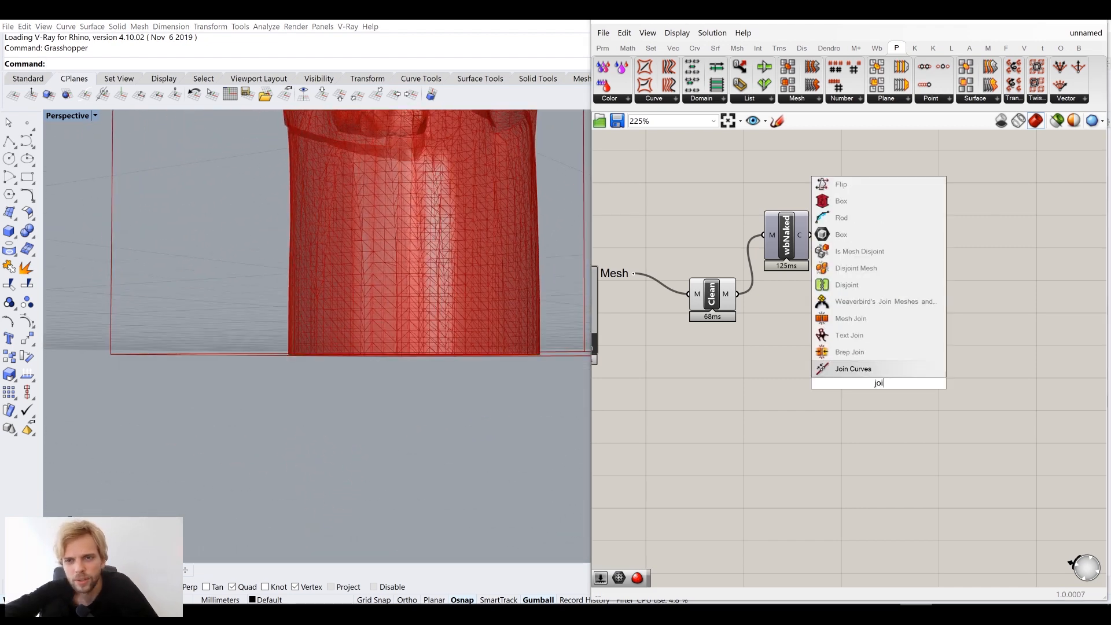
click(899, 313)
drag(925, 287, 854, 383)
drag(782, 342, 766, 331)
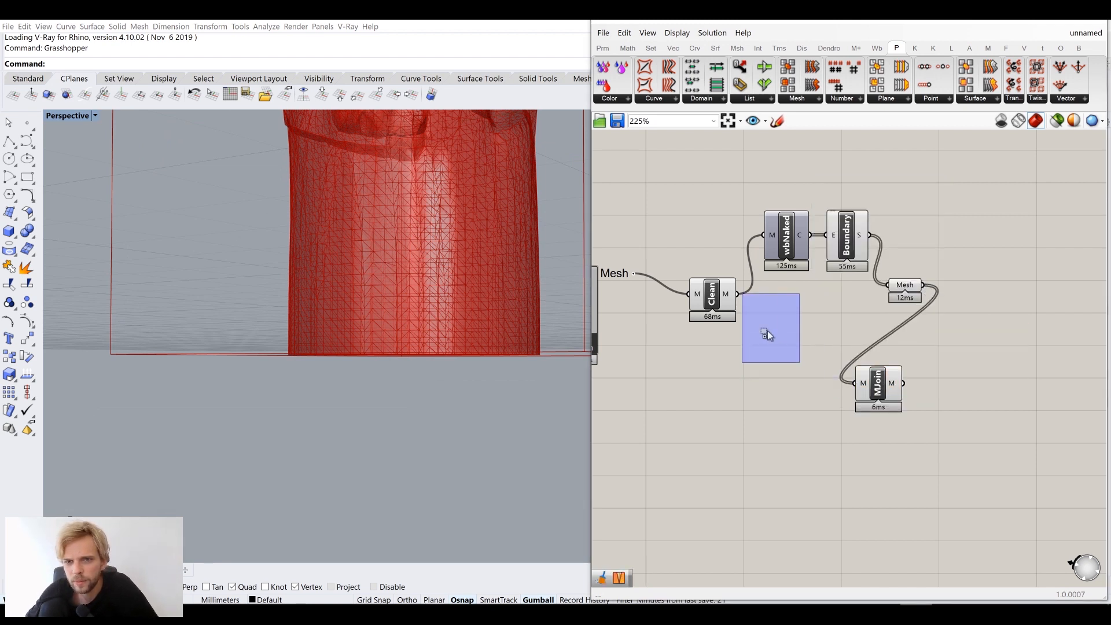
shift+drag(739, 294, 1009, 324)
drag(879, 384, 984, 319)
drag(906, 290, 904, 237)
drag(984, 317, 971, 294)
Turn off preview of the upstream components and view the joined mesh from below
drag(914, 362, 713, 195)
middle_click(714, 196)
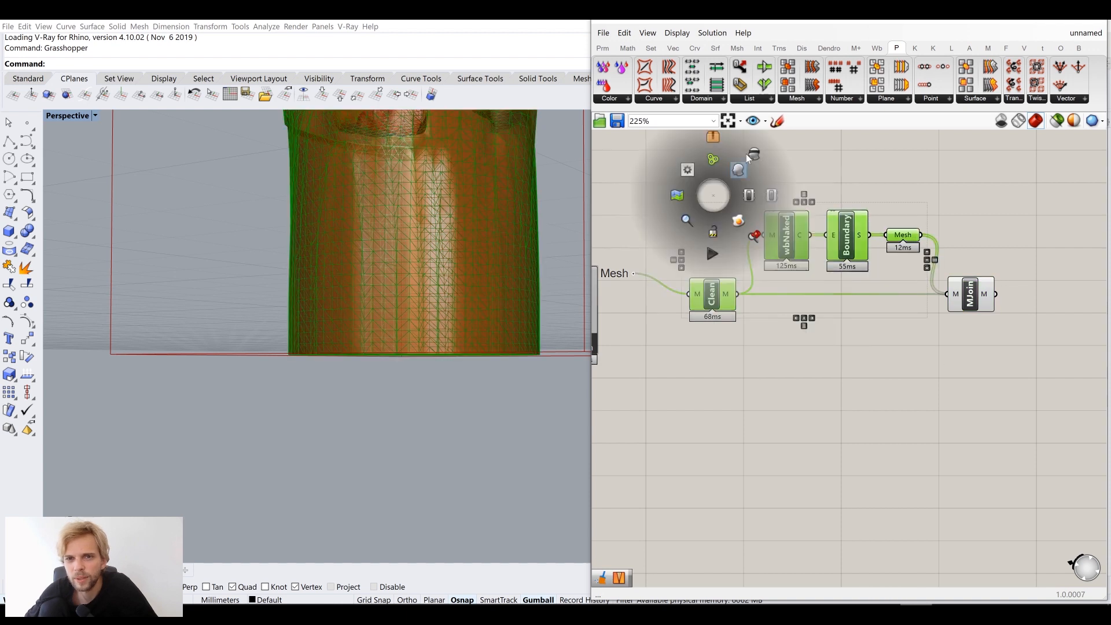
click(749, 149)
click(825, 161)
right_drag(946, 289, 938, 311)
click(978, 328)
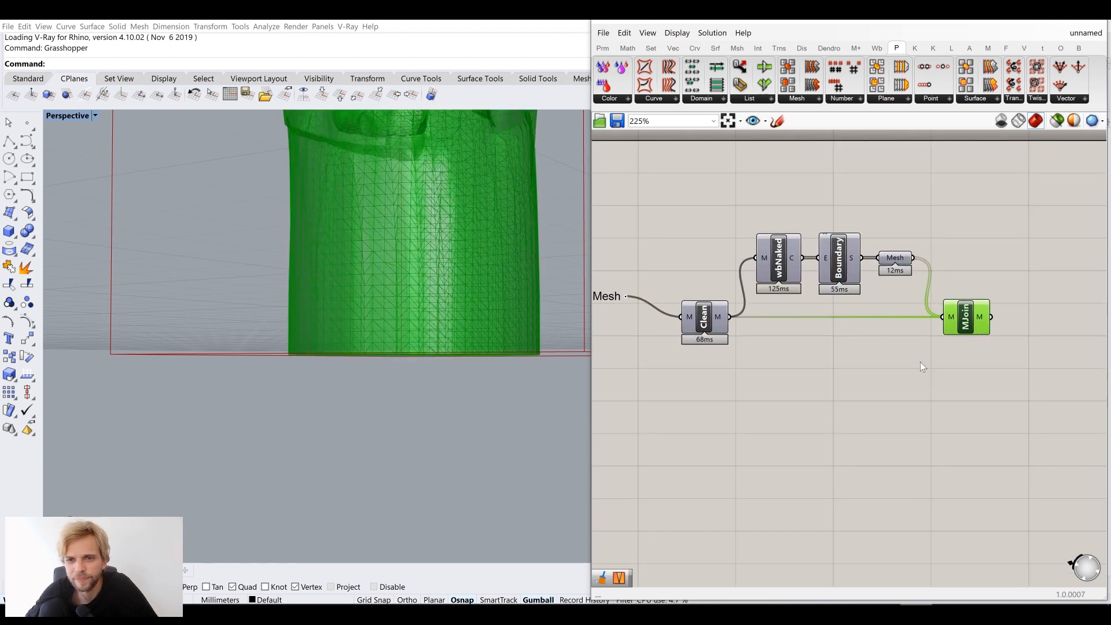
click(920, 362)
scroll(916, 362, down, 4)
right_drag(409, 224, 399, 292)
right_drag(864, 328, 803, 350)
double_click(934, 399)
Add a Custom Preview fed by Mesh Join's joined mesh
text(preview)
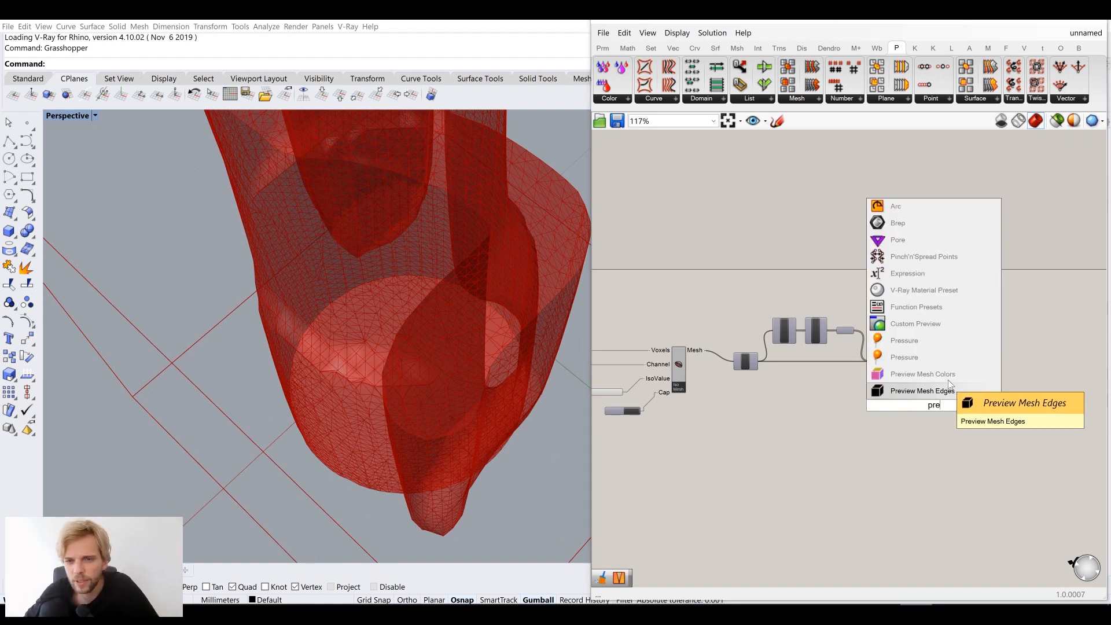
click(943, 321)
scroll(920, 371, up, 4)
drag(920, 382, 996, 402)
Add a Colour Swatch set to light blue for the preview's material
double_click(917, 467)
text(swatch)
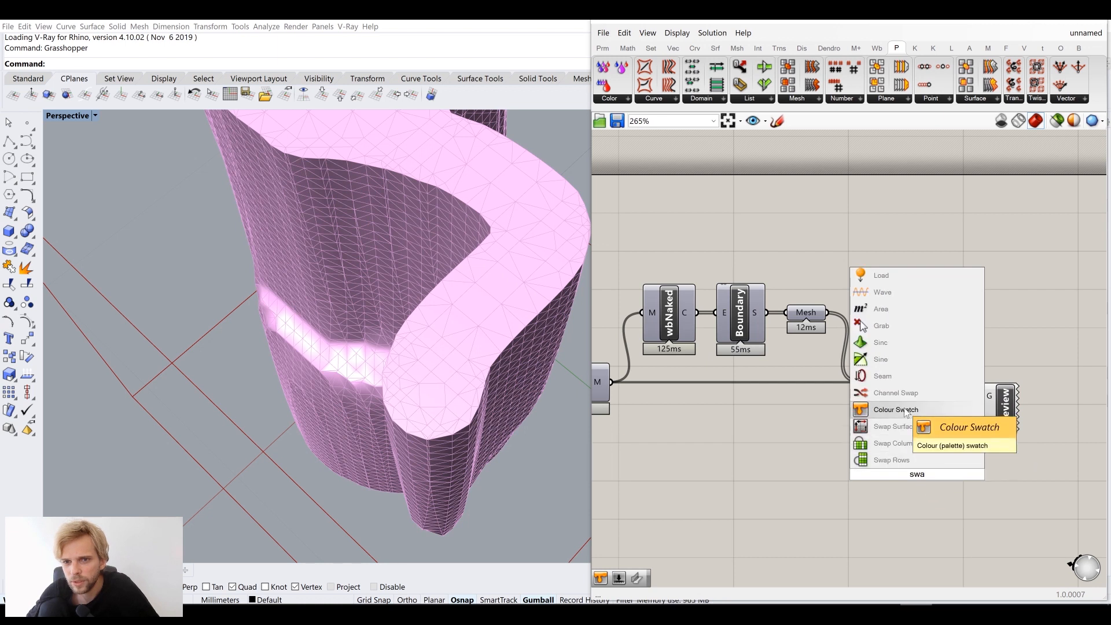
click(919, 425)
click(936, 474)
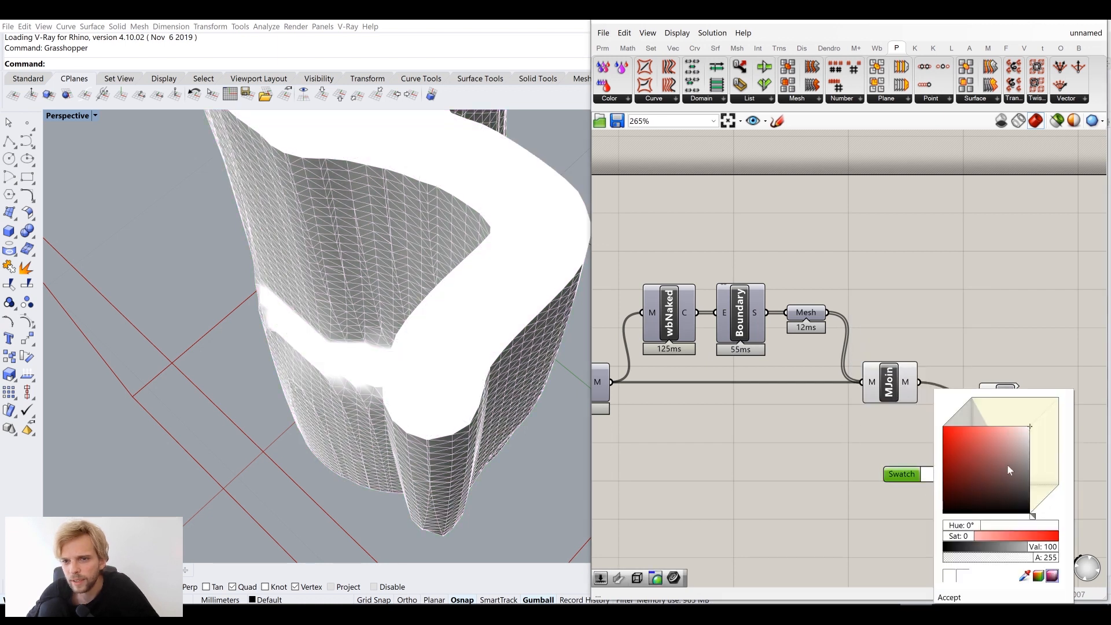
drag(1007, 464, 1036, 457)
drag(1035, 515, 1051, 502)
drag(1008, 441, 1008, 426)
click(842, 428)
Turn off Preview Mesh Edges in the canvas Display options
scroll(497, 342, down, 10)
right_drag(496, 344, 426, 318)
scroll(452, 311, up, 5)
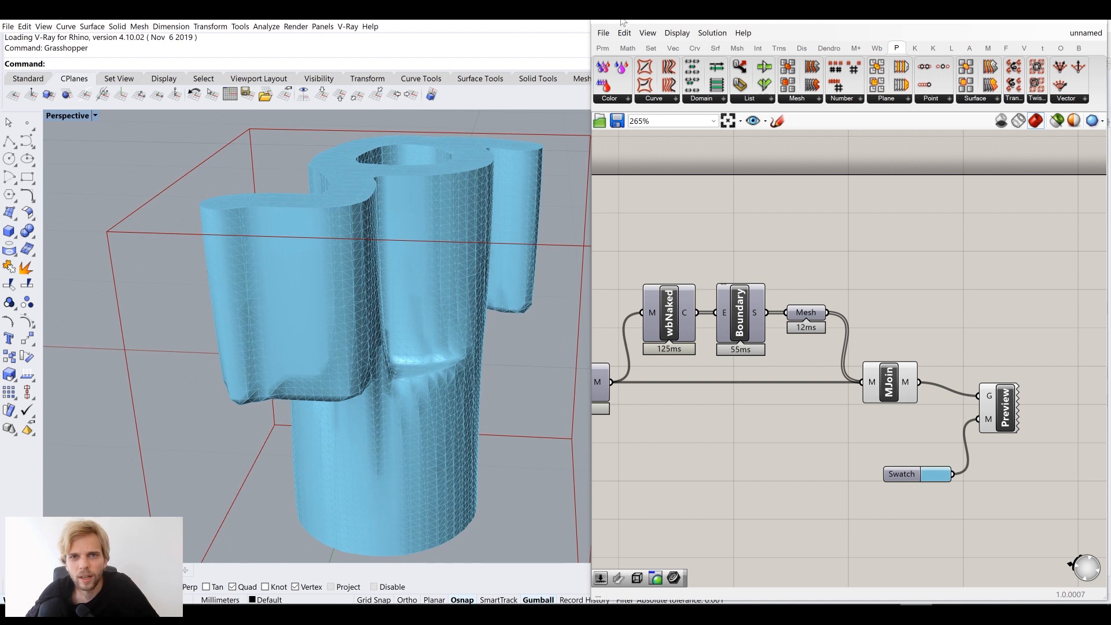
click(677, 33)
click(728, 222)
Disable Mesh Join's own preview and view the light-blue mesh from below
click(889, 387)
middle_click(888, 385)
click(937, 339)
click(947, 315)
right_drag(477, 317, 466, 387)
scroll(431, 311, up, 11)
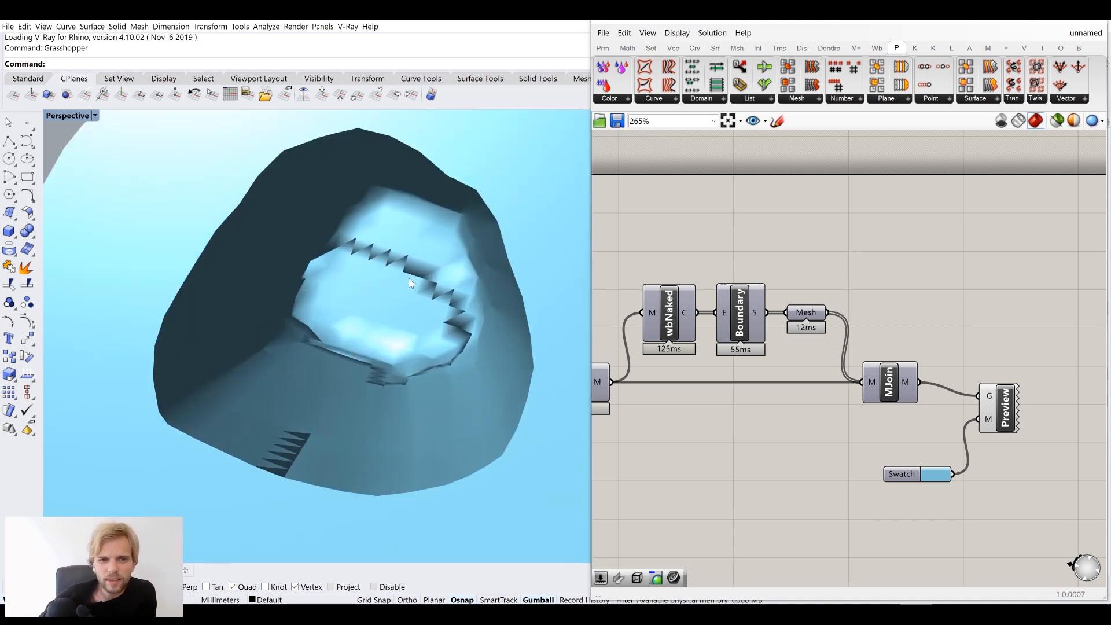
scroll(410, 280, down, 9)
right_drag(970, 360, 889, 326)
double_click(894, 311)
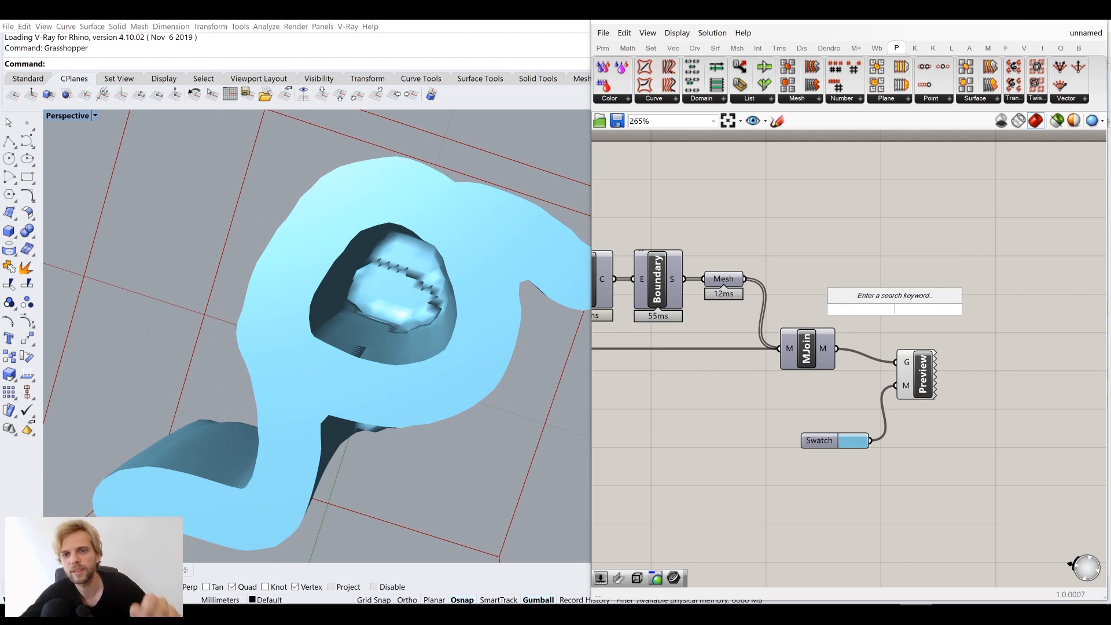
Insert Unify Mesh between Mesh Join and Custom Preview's G input, with its preview off
text(uni)
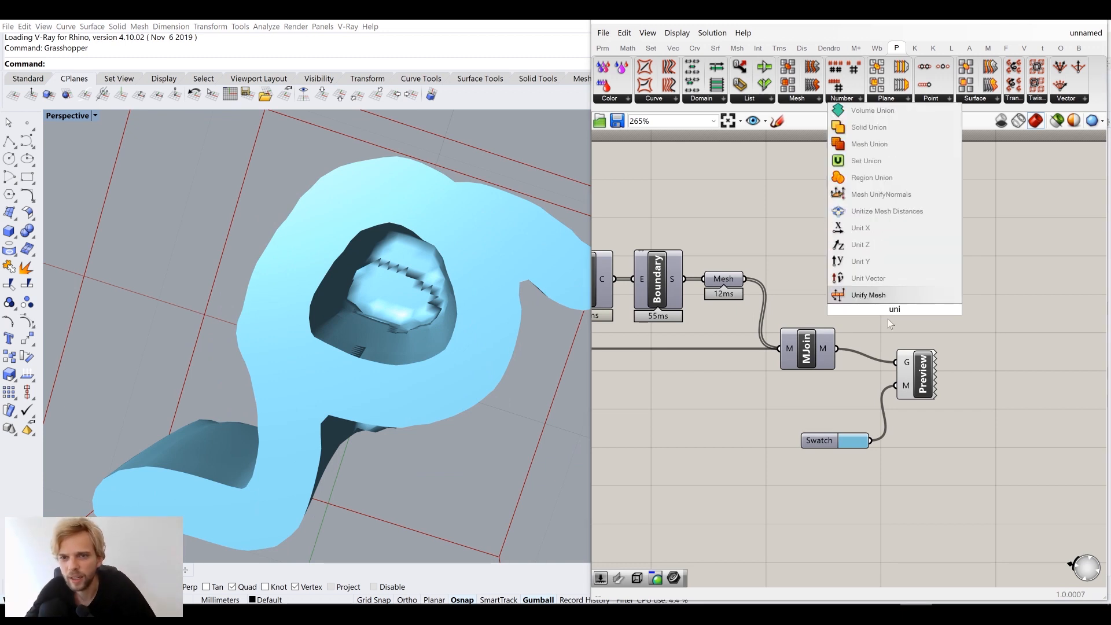
key(Return)
drag(879, 313, 878, 310)
drag(902, 364, 901, 363)
drag(922, 373, 989, 372)
drag(904, 311, 895, 351)
middle_click(897, 353)
click(938, 307)
click(948, 286)
Orbit to check the even shading, then bring the Locations sliders into view
mouse_move(422, 346)
right_down()
mouse_move(407, 211)
mouse_move(422, 171)
mouse_move(424, 241)
mouse_move(369, 195)
mouse_move(417, 272)
mouse_move(416, 312)
mouse_move(405, 293)
mouse_move(412, 311)
mouse_move(455, 363)
mouse_move(449, 318)
mouse_move(422, 329)
right_up()
scroll(422, 316, up, 4)
scroll(448, 316, down, 7)
right_drag(719, 359, 831, 320)
scroll(831, 321, down, 5)
right_drag(654, 363, 843, 380)
scroll(694, 426, up, 5)
scroll(753, 440, up, 6)
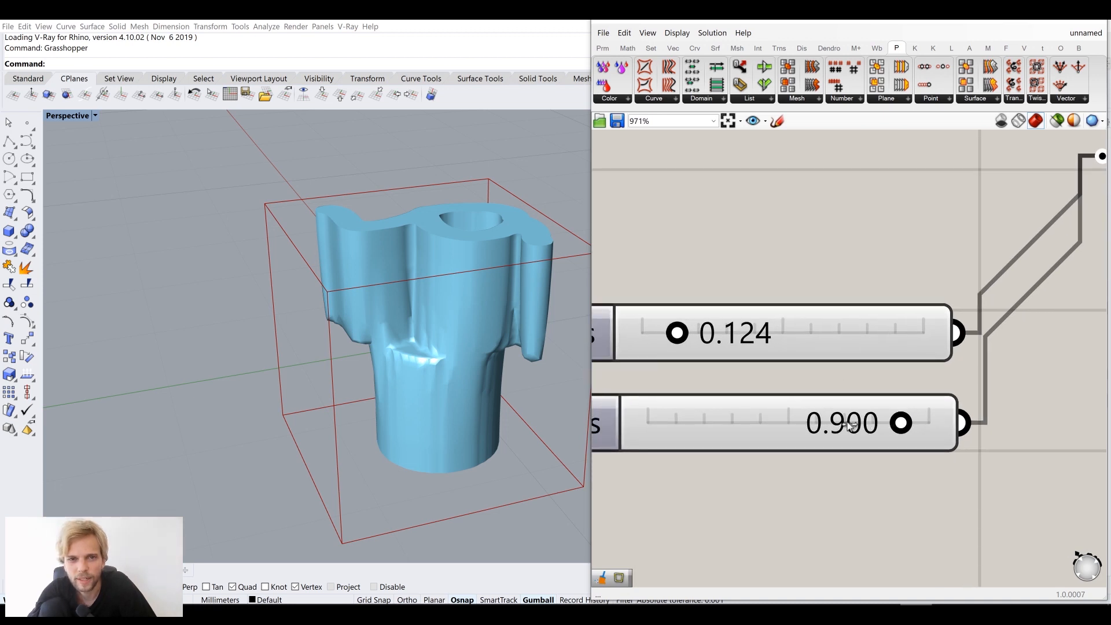
Lower the second Locations slider to 0.729
drag(901, 423, 853, 424)
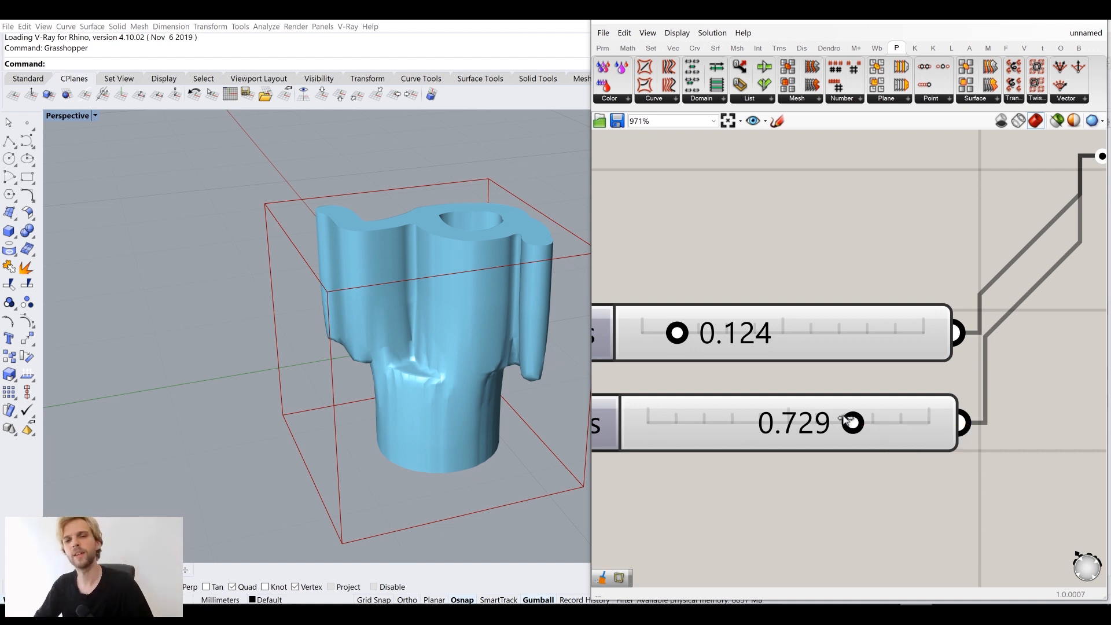
scroll(849, 421, down, 8)
right_drag(842, 266, 741, 294)
right_drag(1022, 273, 756, 262)
scroll(870, 296, up, 2)
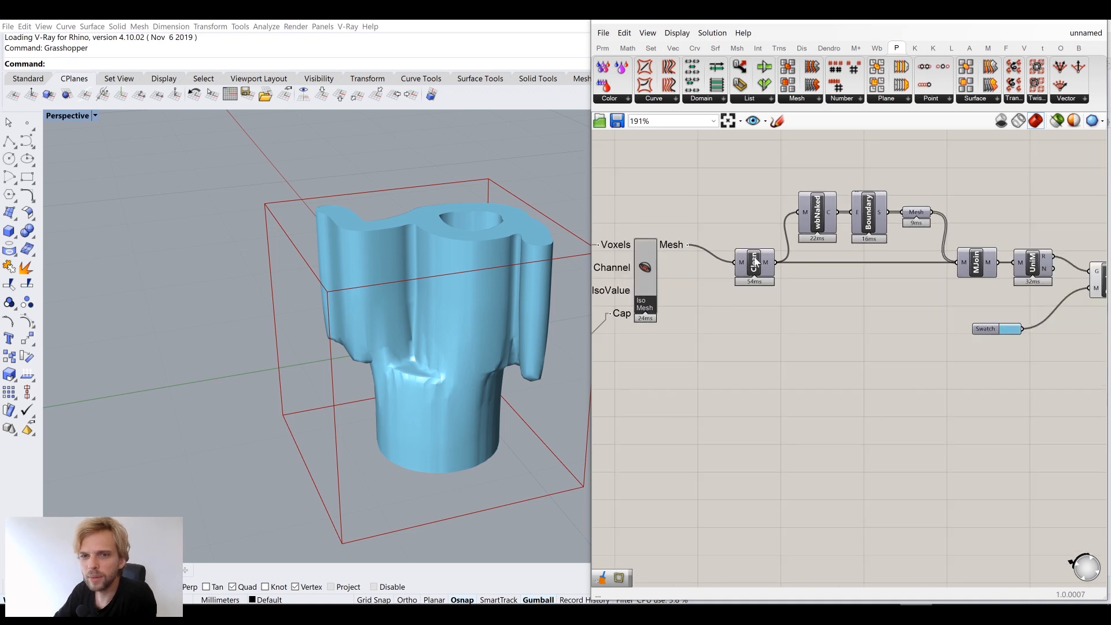
right_drag(1036, 319, 975, 320)
scroll(976, 322, down, 3)
scroll(935, 281, up, 7)
right_drag(777, 271, 907, 278)
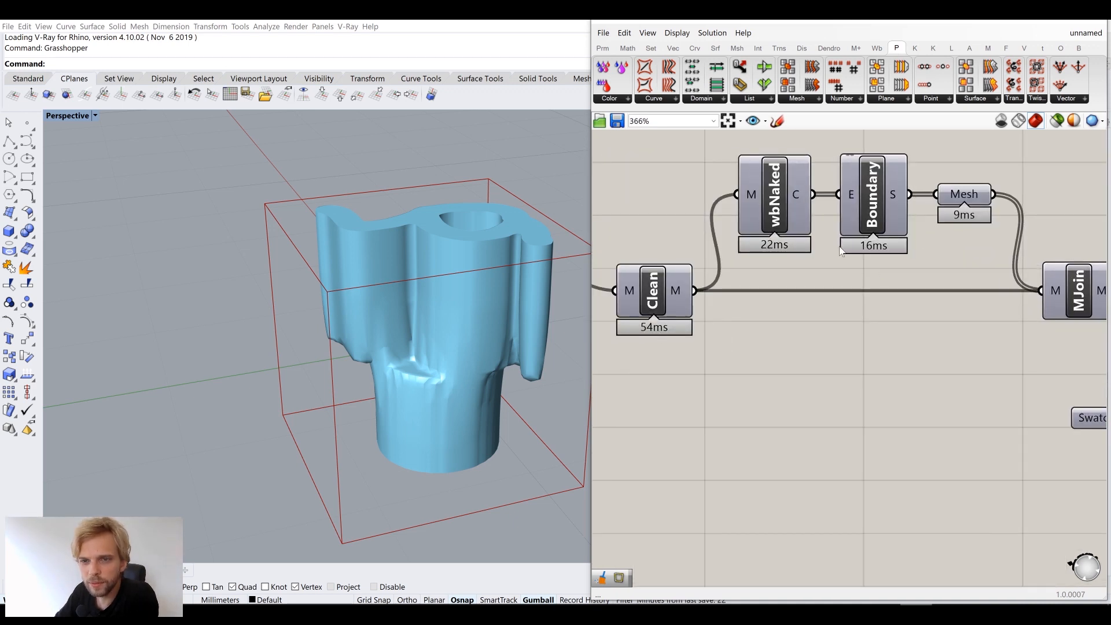
right_drag(979, 276, 771, 235)
scroll(959, 265, down, 3)
right_drag(839, 294, 1106, 302)
right_drag(348, 275, 153, 255)
right_drag(632, 340, 884, 348)
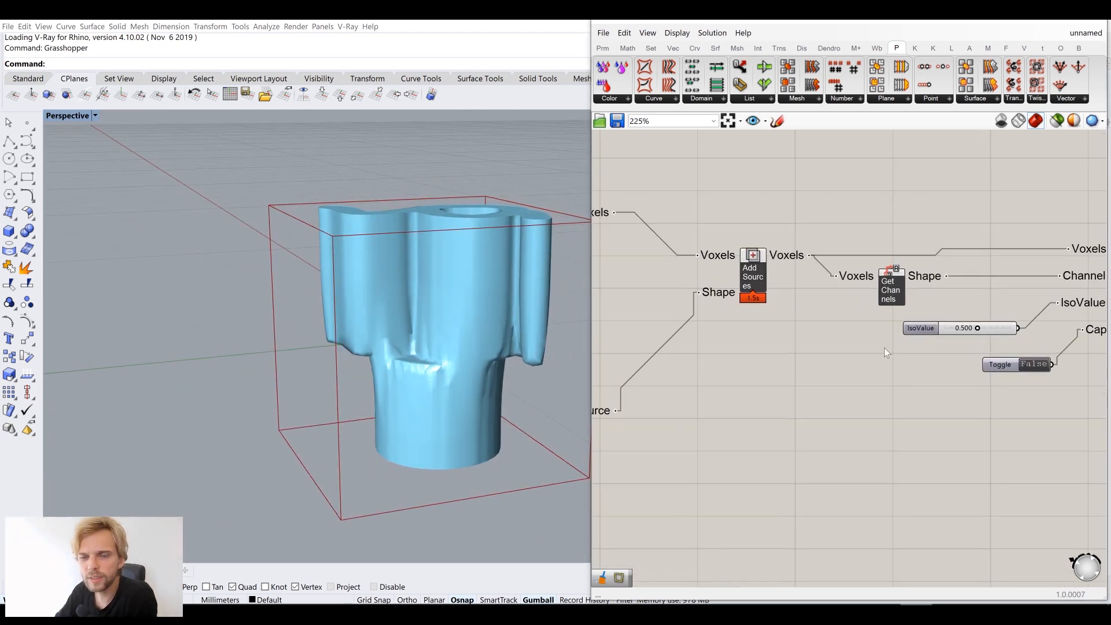
mouse_move(741, 375)
right_down()
mouse_move(977, 336)
mouse_move(795, 334)
right_up()
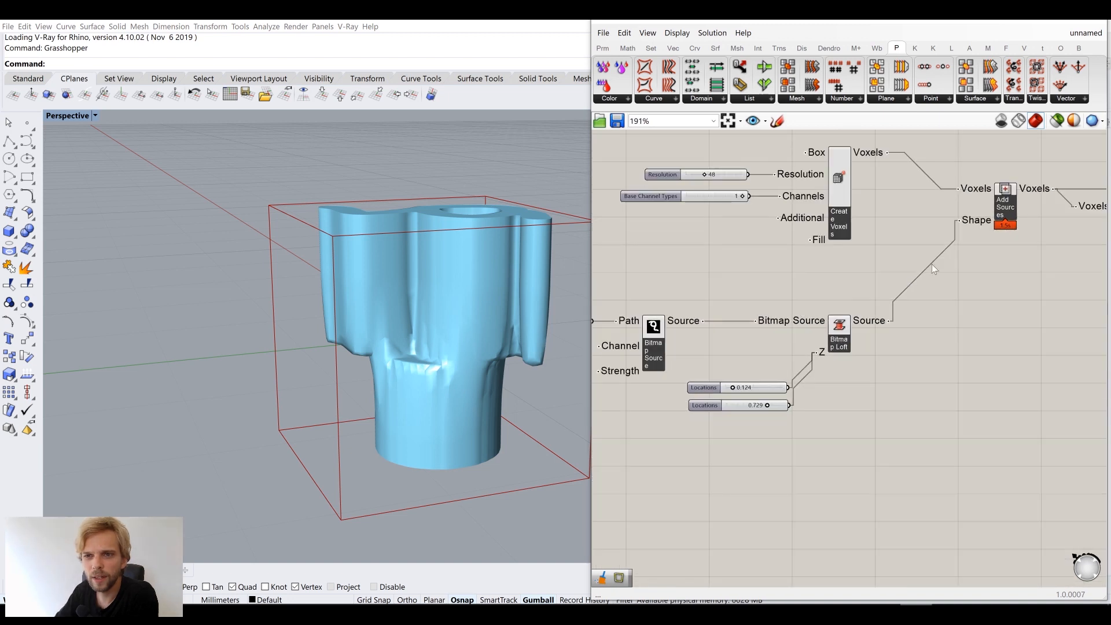
Nudge the Add Sources component slightly and bring the Iso Mesh inputs into view
right_drag(932, 264, 797, 327)
scroll(874, 259, up, 4)
drag(876, 268, 867, 265)
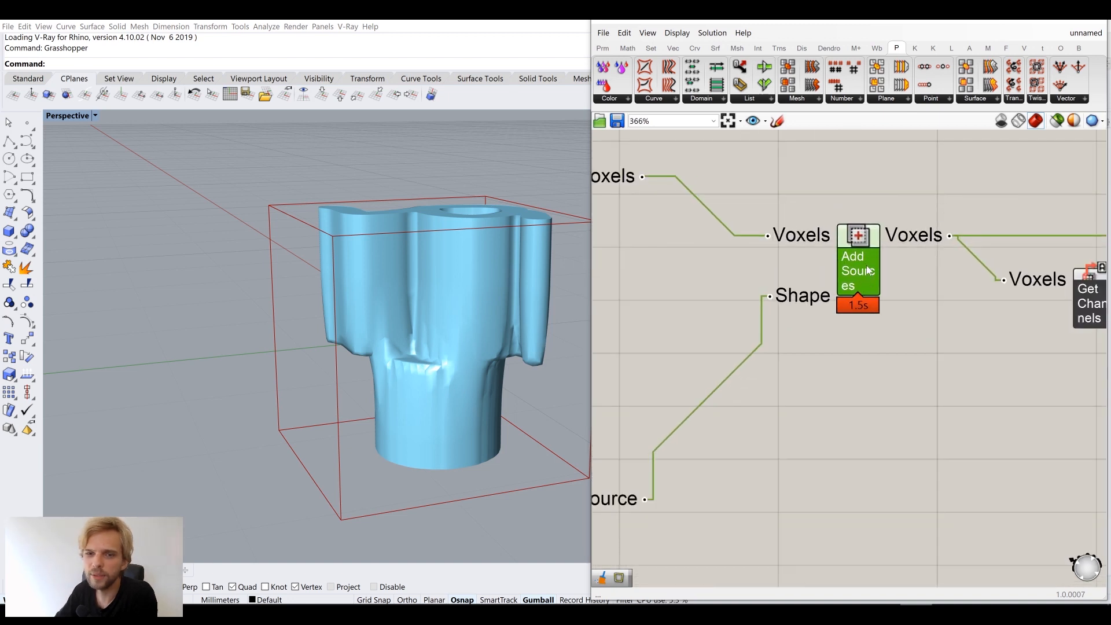
scroll(873, 306, down, 5)
right_drag(928, 322, 820, 277)
scroll(736, 324, down, 2)
scroll(822, 325, up, 6)
Raise the IsoValue slider from 0.500 and settle it at 0.909
click(748, 312)
double_click(747, 311)
click(780, 328)
drag(790, 310, 838, 329)
right_drag(486, 314, 543, 305)
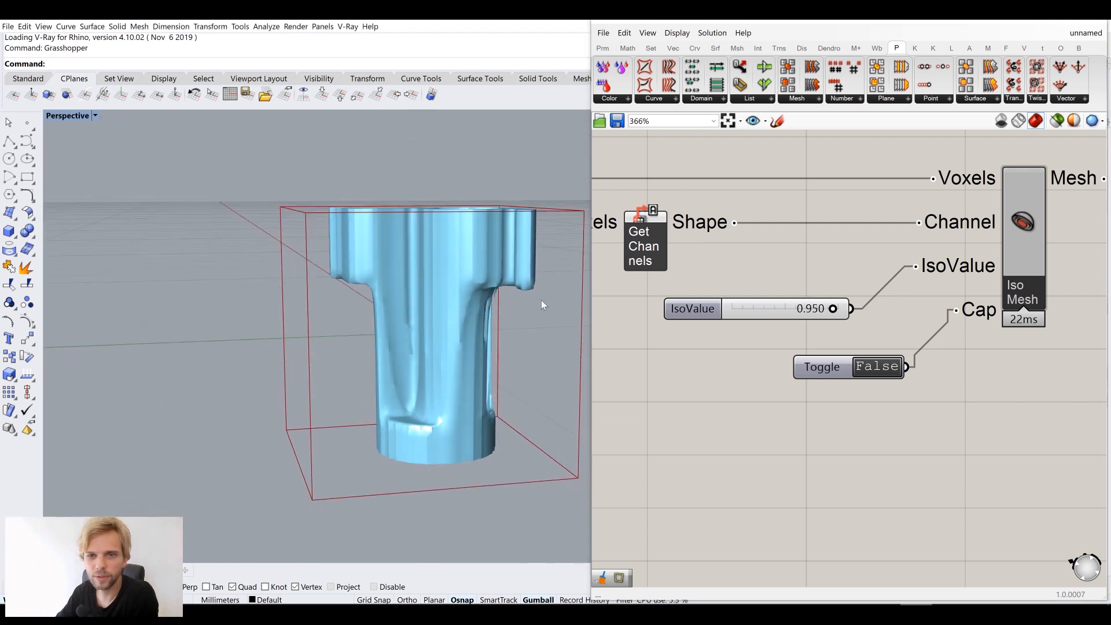
drag(834, 311, 829, 314)
Orbit the Rhino view to inspect the reshaped T-shaped mesh from above and below
mouse_move(483, 365)
right_down()
mouse_move(493, 318)
mouse_move(497, 355)
right_up()
right_drag(727, 361, 933, 335)
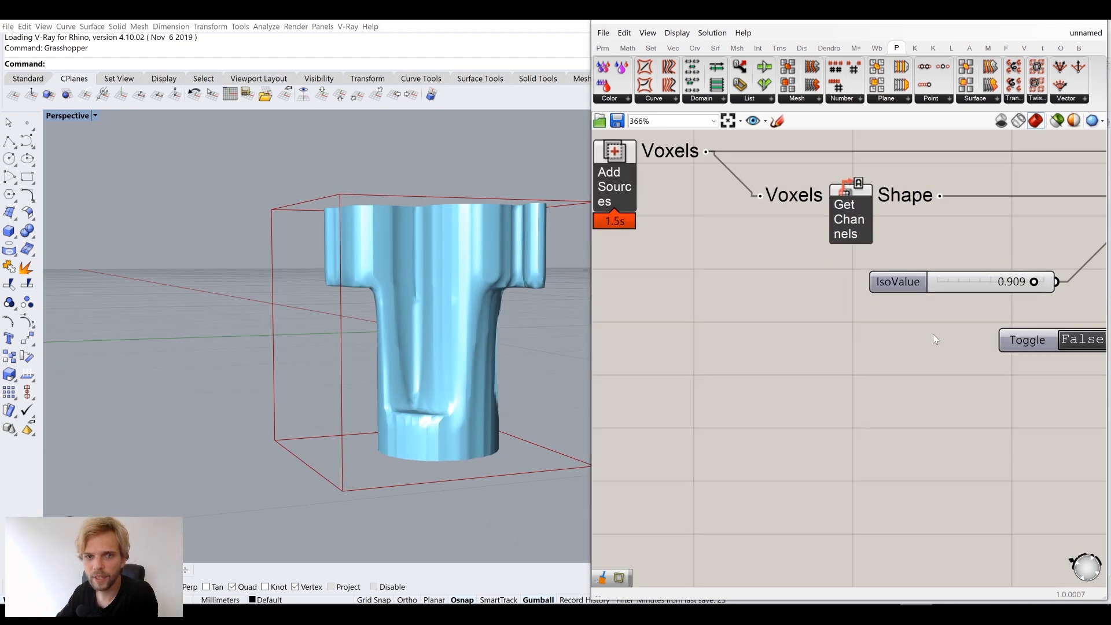
scroll(933, 335, down, 3)
right_drag(510, 353, 474, 357)
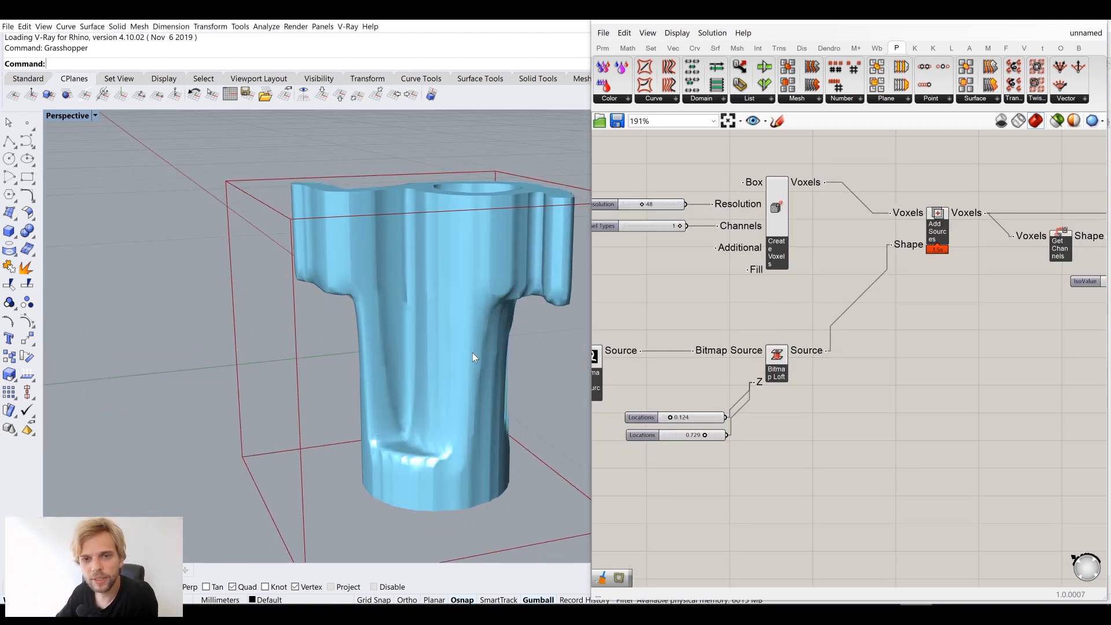
scroll(431, 478, up, 3)
right_drag(426, 481, 435, 455)
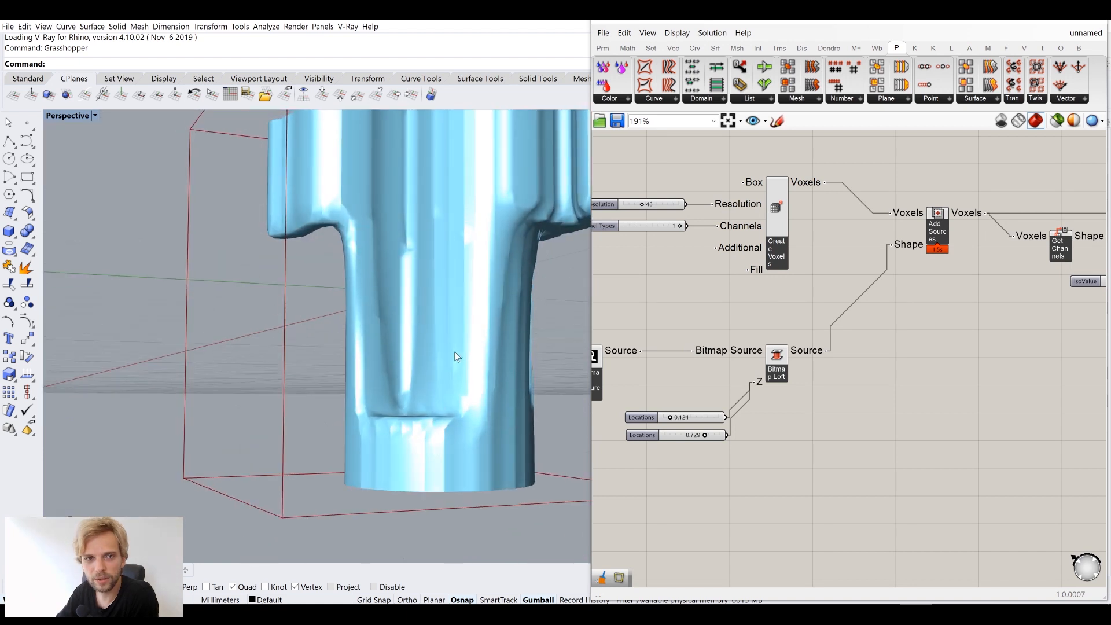
scroll(456, 365, down, 3)
right_drag(459, 376, 487, 307)
scroll(674, 403, up, 6)
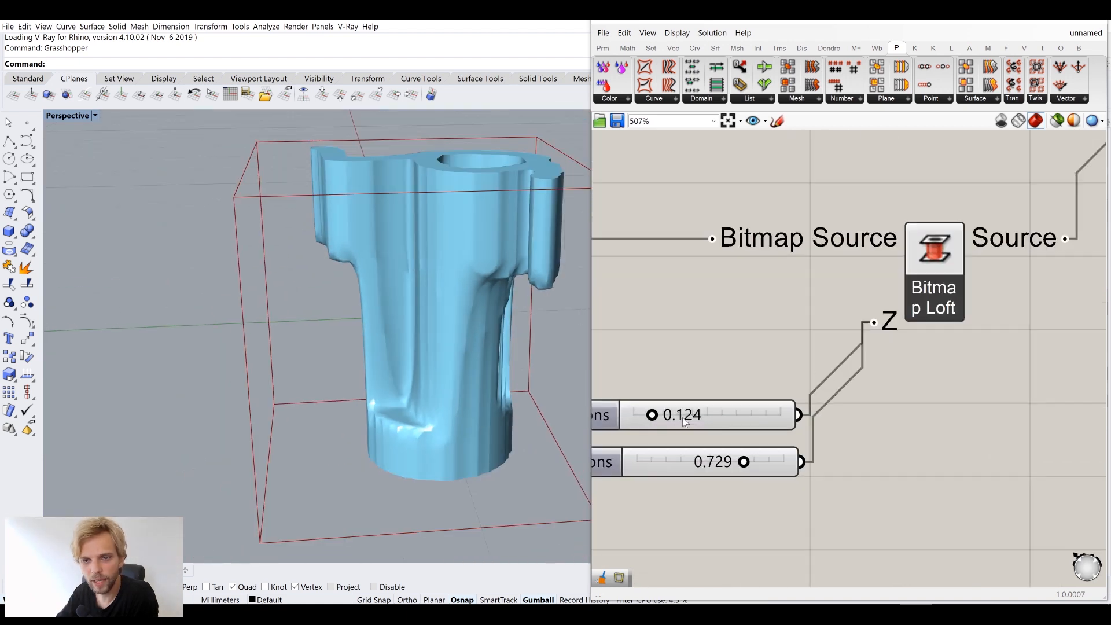
Set the first Locations slider from 0.124 to 0.01 and inspect the mesh base
click(807, 382)
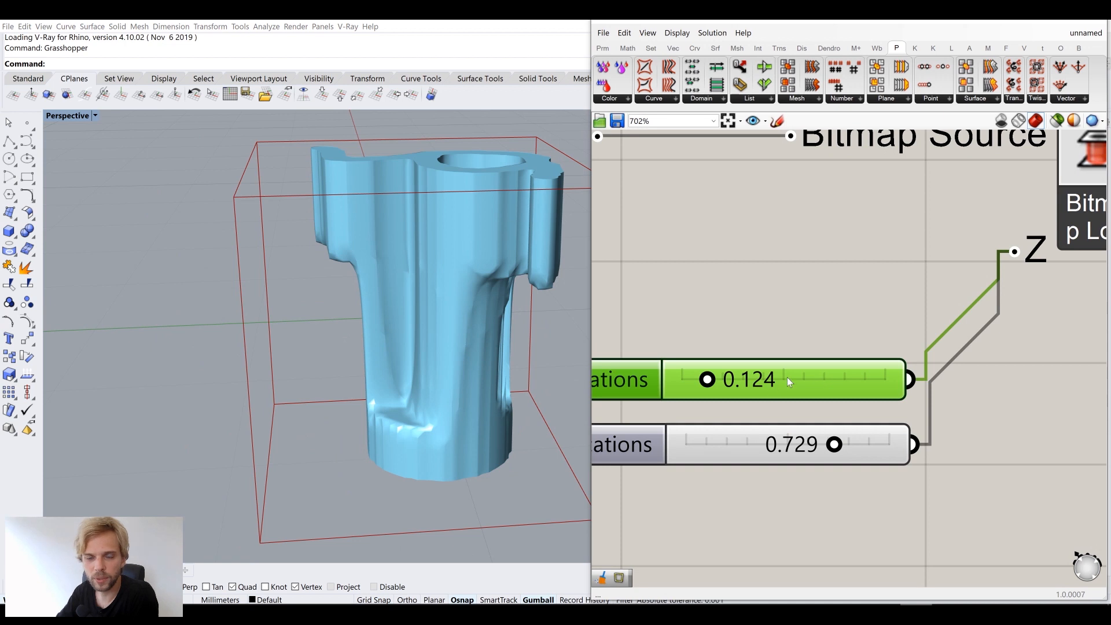
double_click(788, 386)
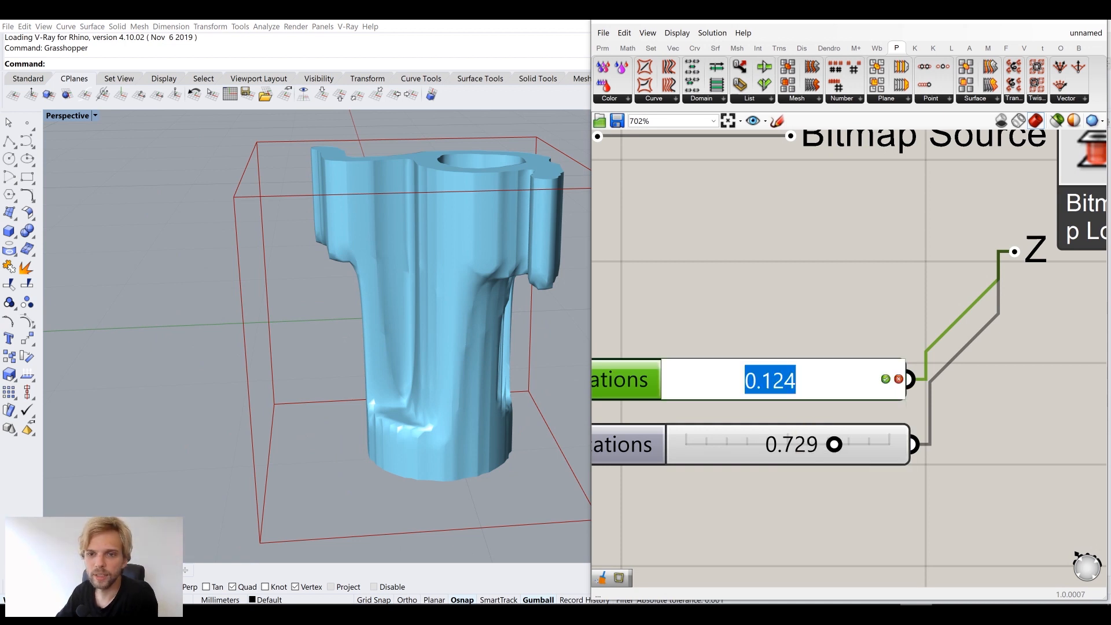
drag(762, 382, 798, 382)
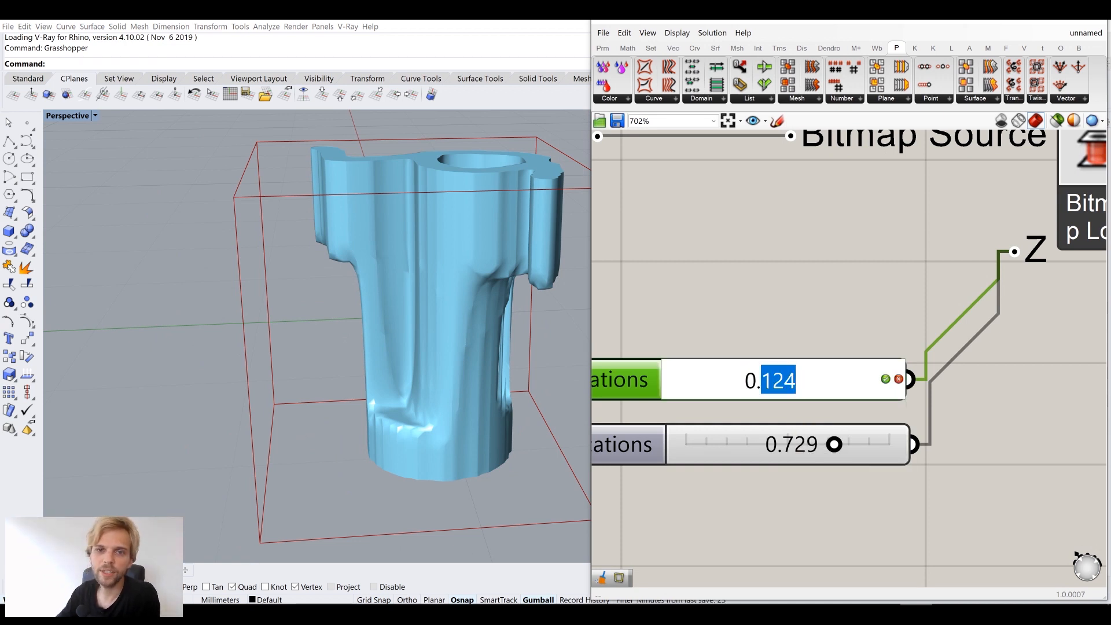
text(01)
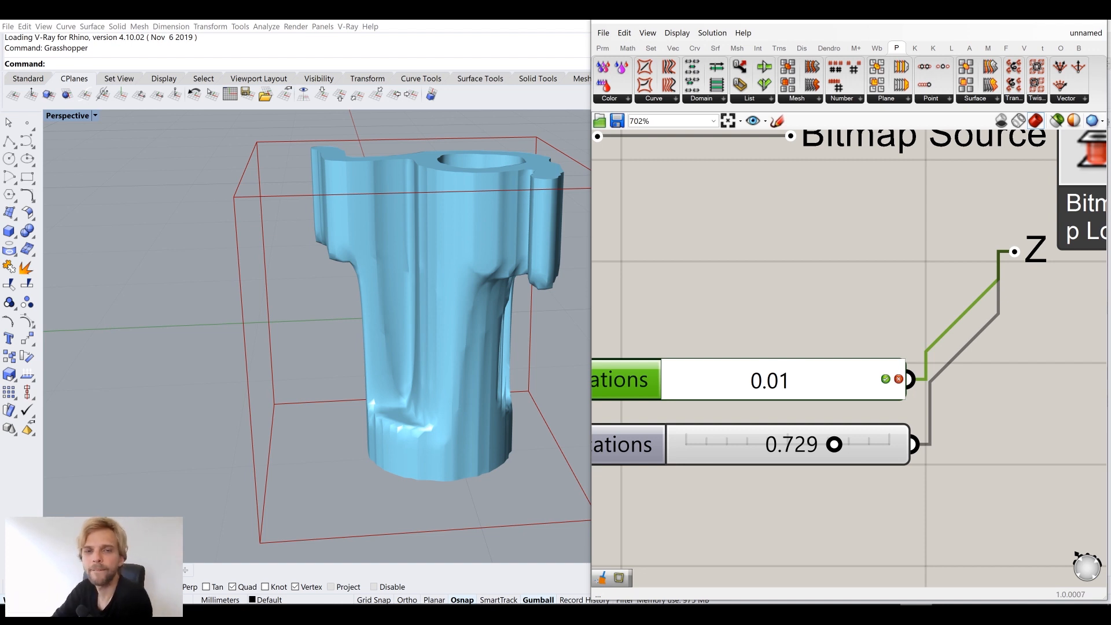
key(Return)
right_drag(495, 371, 487, 297)
scroll(395, 437, up, 5)
right_drag(396, 413, 399, 438)
scroll(405, 438, down, 4)
Change the first Locations slider to 0.5 and view the lengthened cylindrical section
double_click(799, 375)
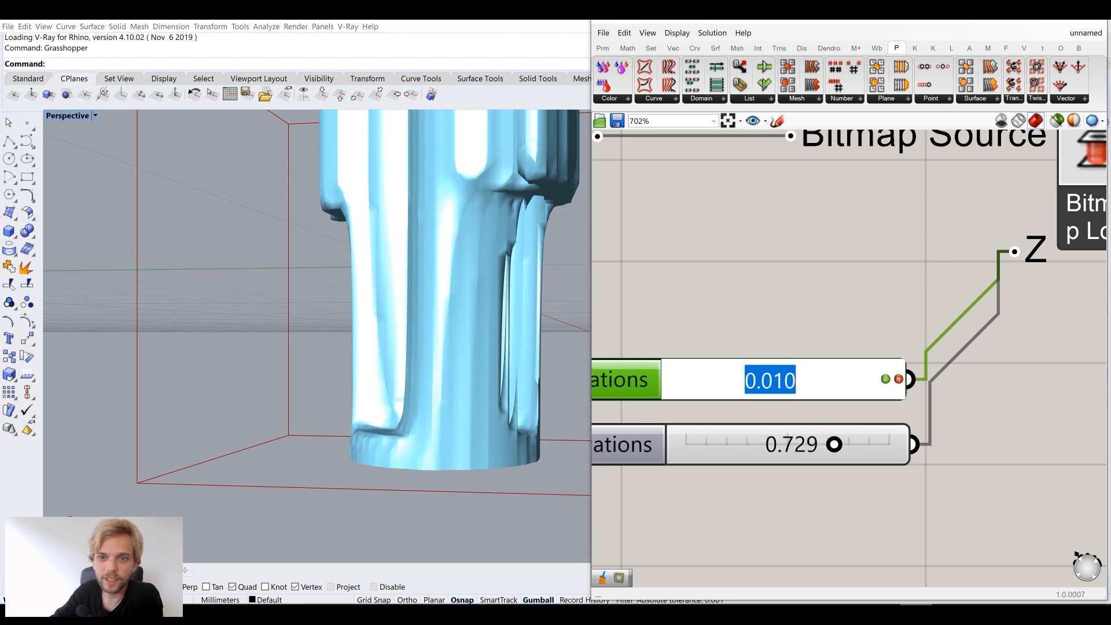
text(0.5)
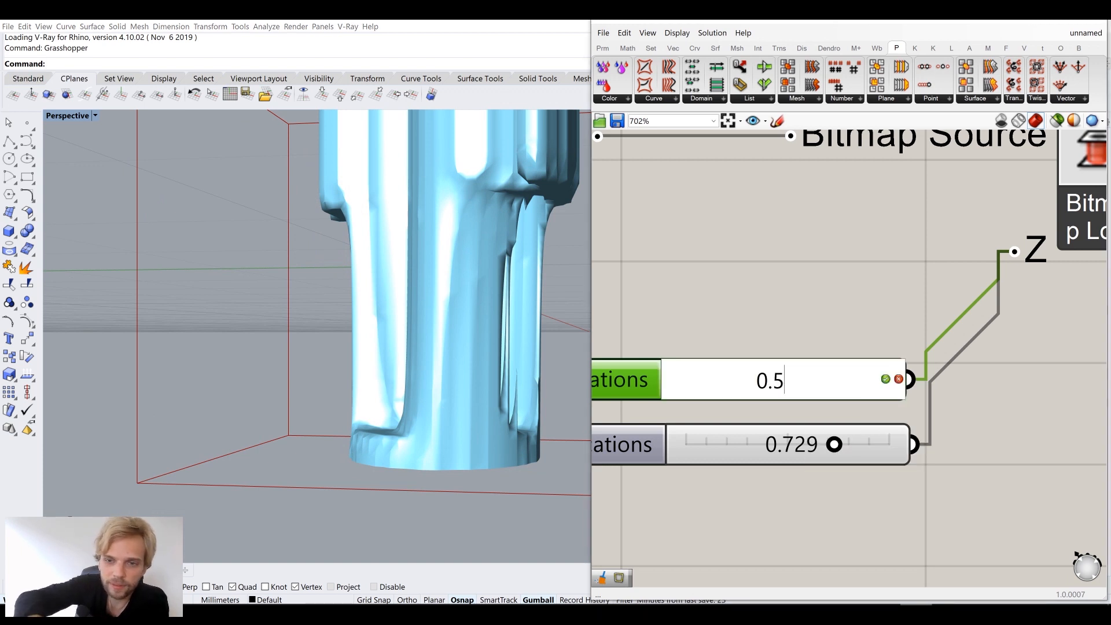
key(Return)
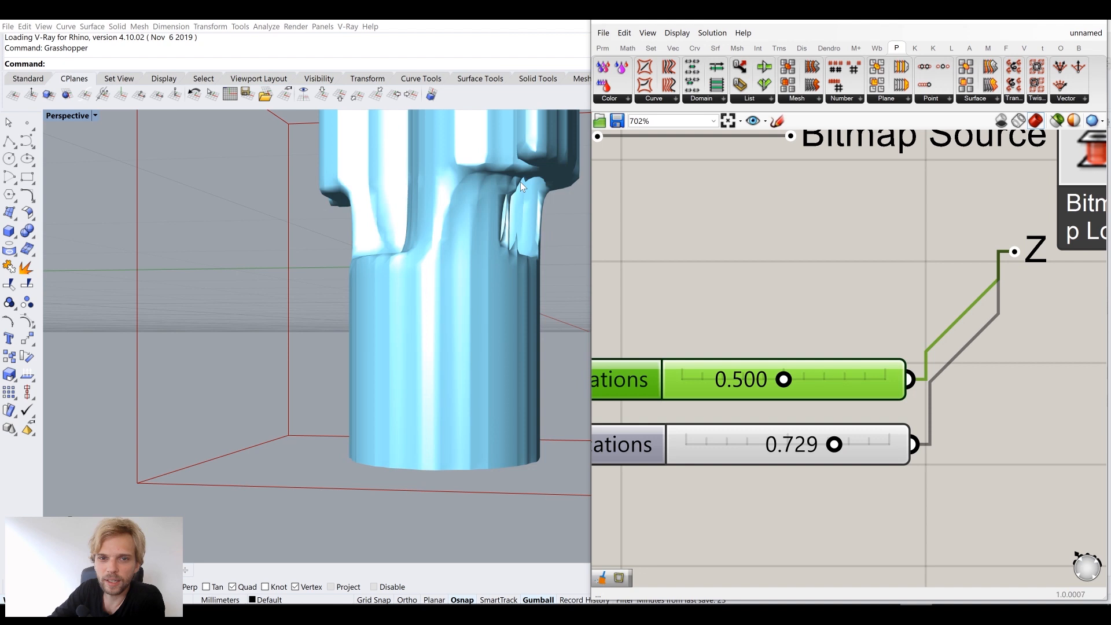
right_drag(410, 413, 416, 343)
right_drag(428, 292, 402, 275)
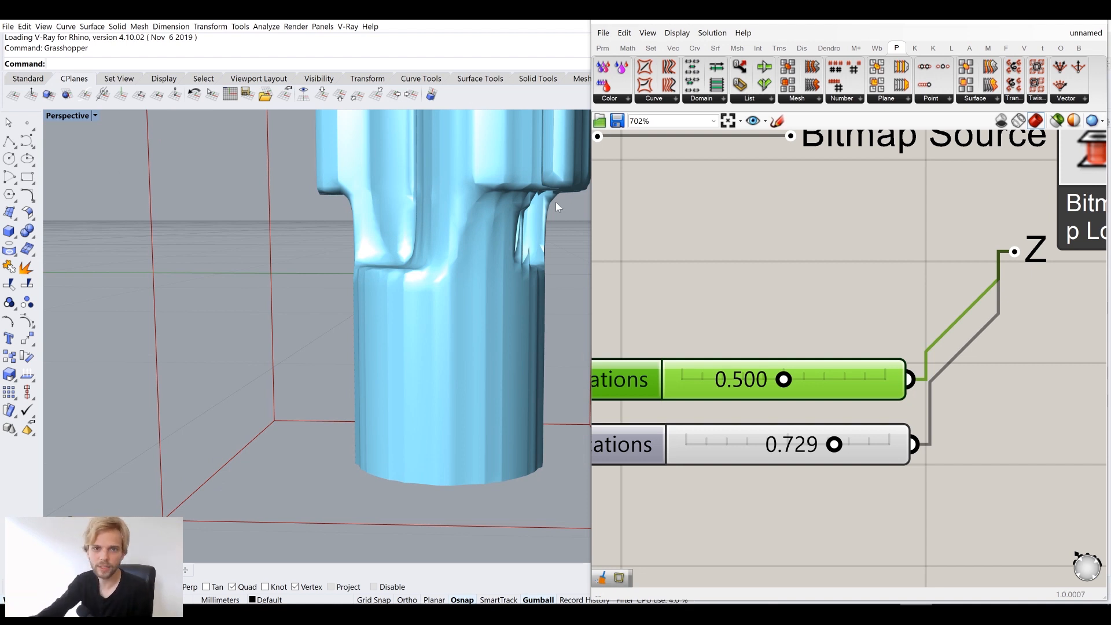
scroll(513, 265, down, 5)
right_drag(513, 266, 441, 247)
scroll(452, 254, up, 8)
scroll(429, 238, down, 5)
scroll(442, 251, up, 2)
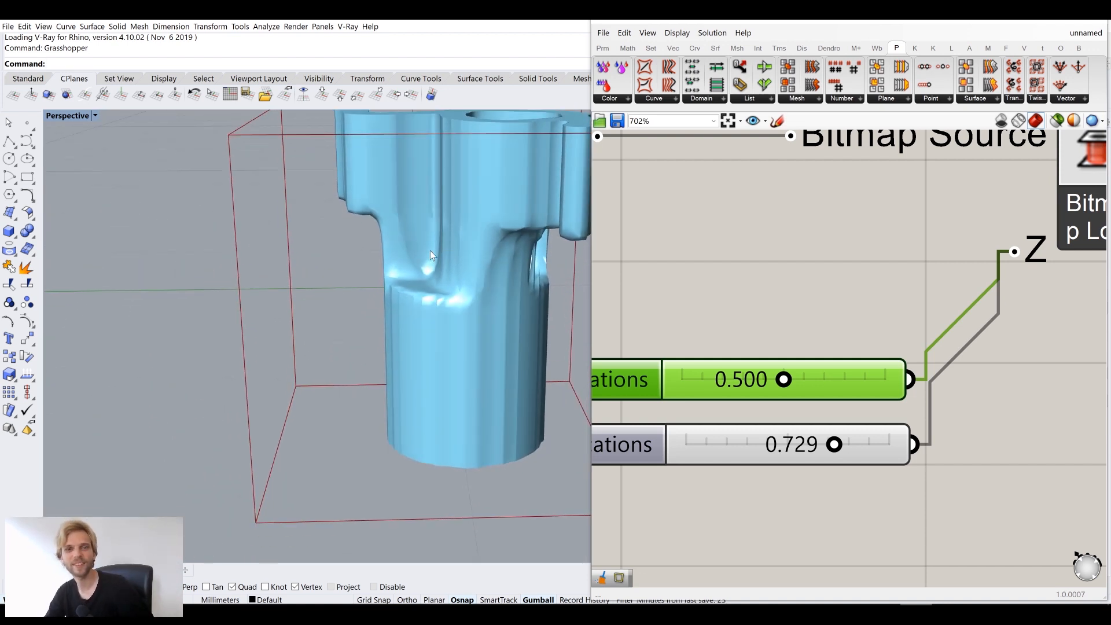
scroll(863, 309, down, 6)
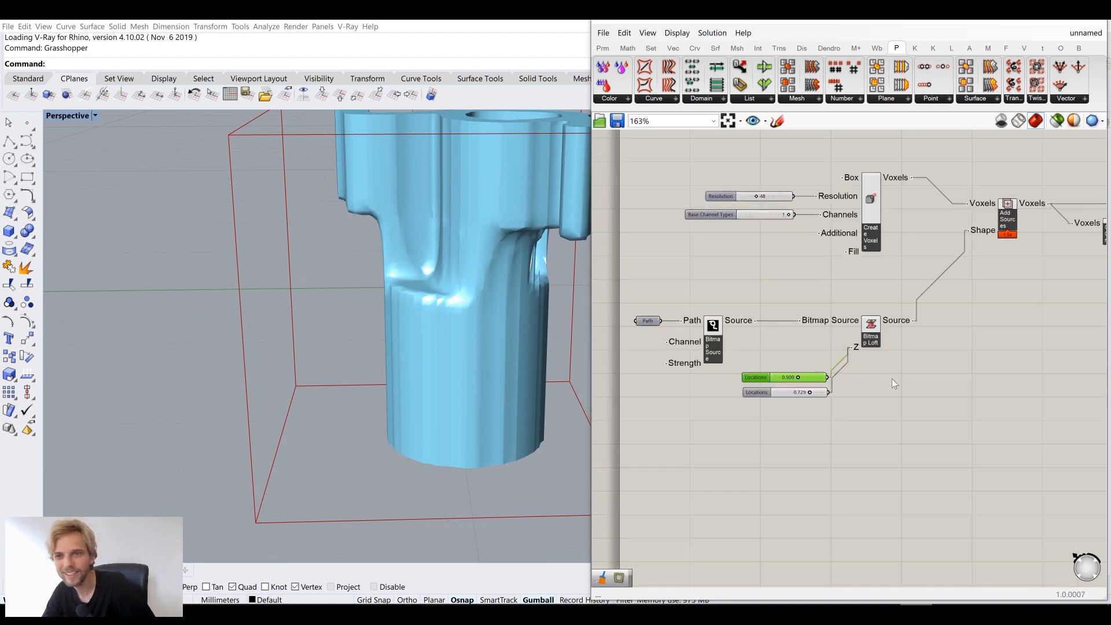
right_drag(891, 380, 749, 422)
right_drag(839, 343, 807, 378)
scroll(891, 306, up, 1)
right_drag(892, 307, 799, 342)
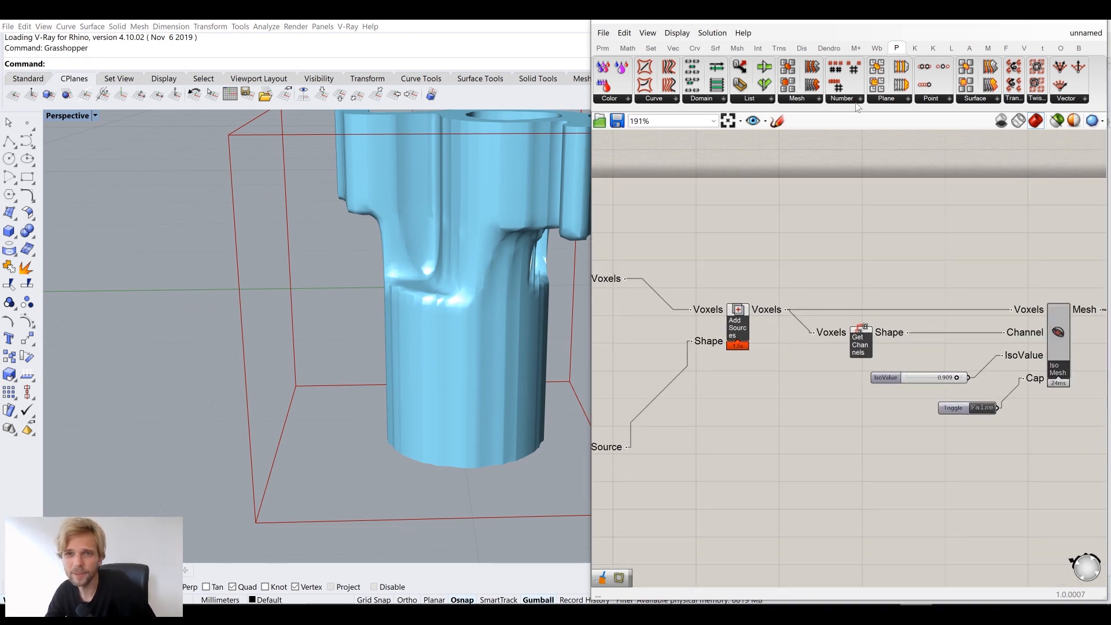
right_drag(388, 290, 497, 262)
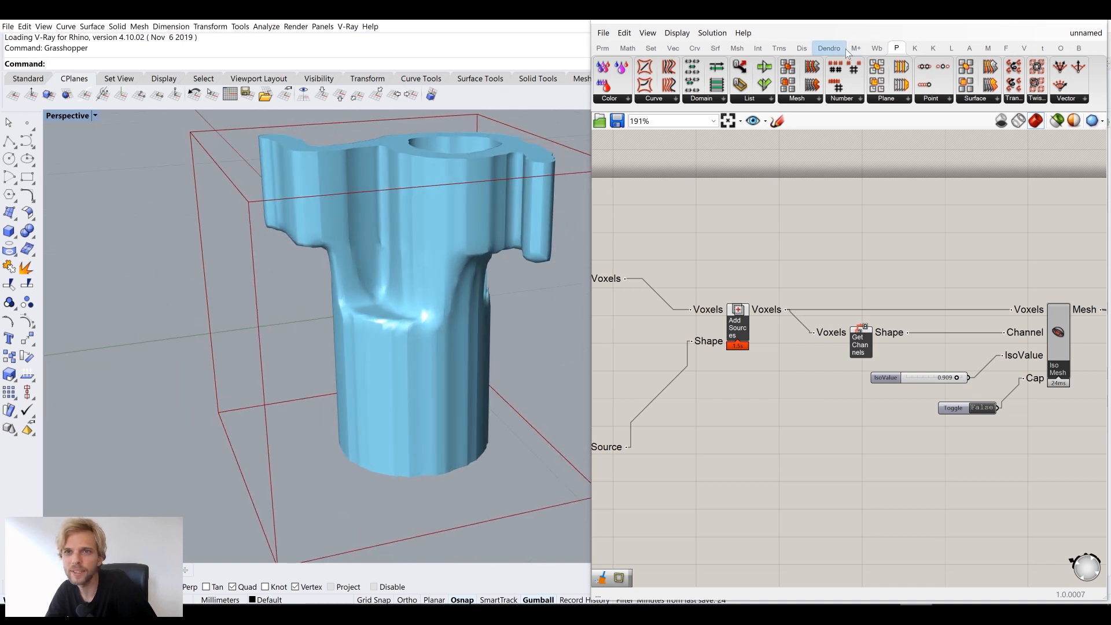
Place a Gaussian Blur Filter from the Monolith Filters list onto the canvas
click(988, 51)
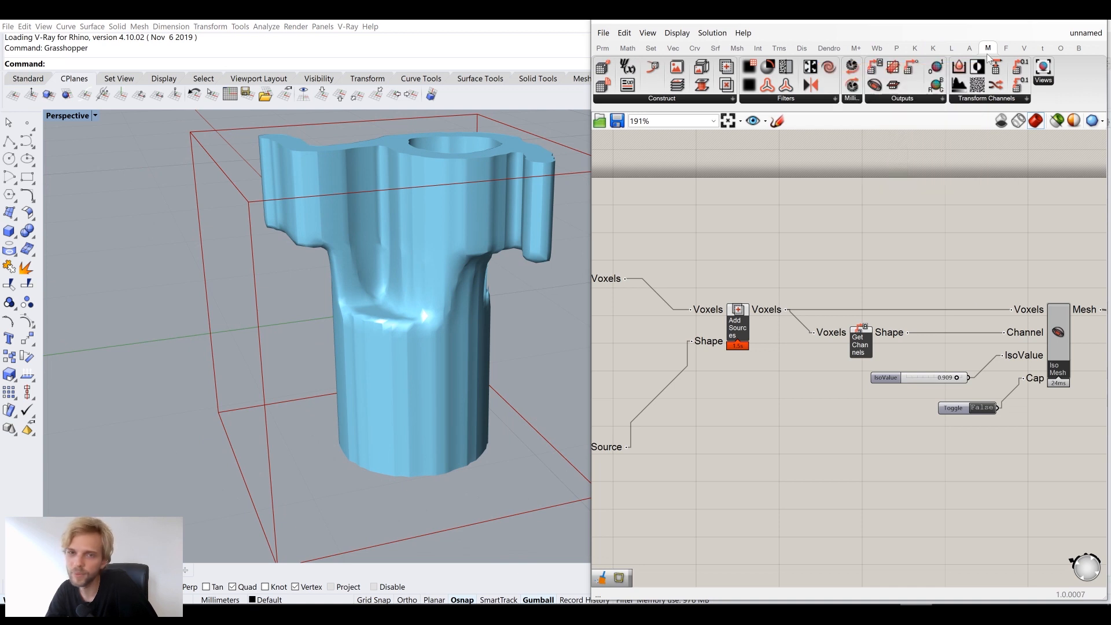
click(804, 99)
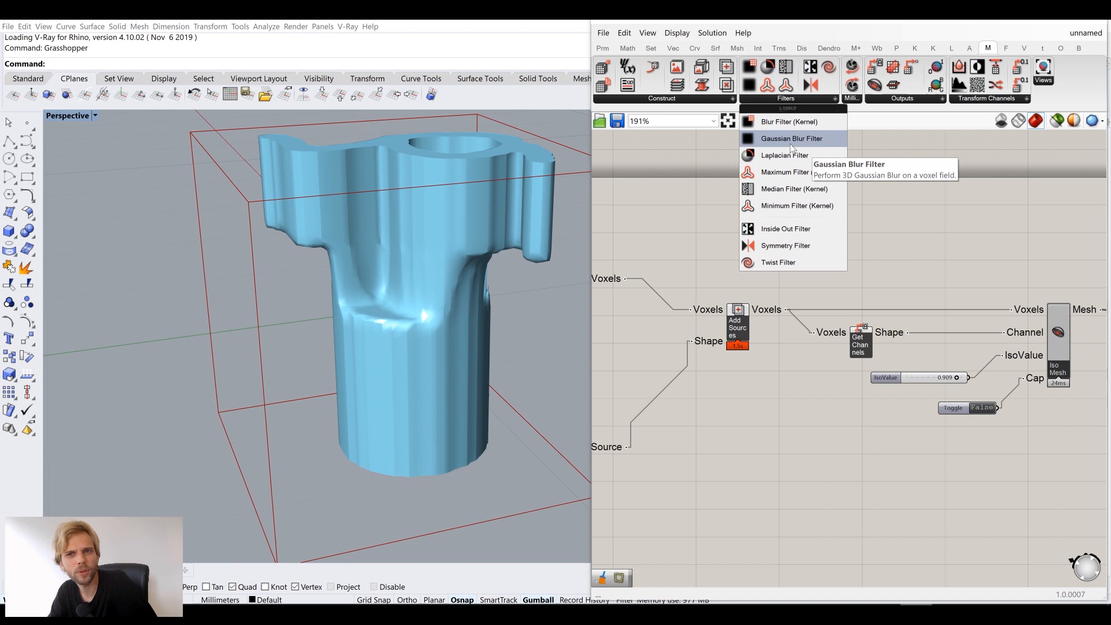
drag(793, 145, 796, 222)
drag(837, 267, 837, 267)
scroll(837, 267, up, 2)
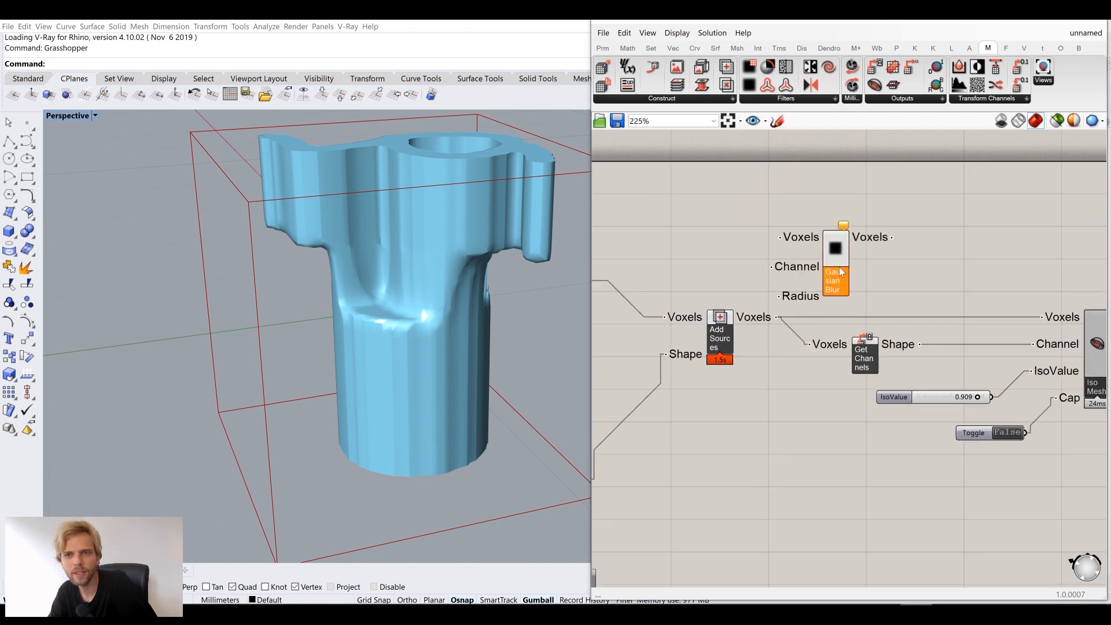
click(767, 184)
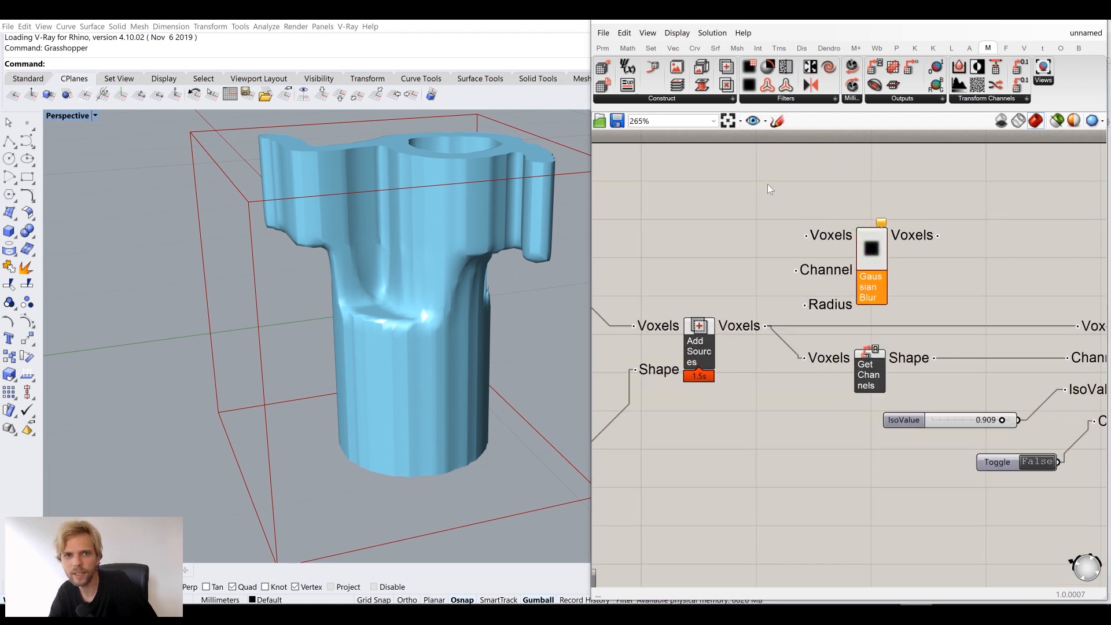
Position the Gaussian Blur component to the right, above Get Channels
scroll(870, 246, down, 3)
right_drag(871, 264, 847, 239)
scroll(847, 239, up, 3)
drag(849, 244, 898, 242)
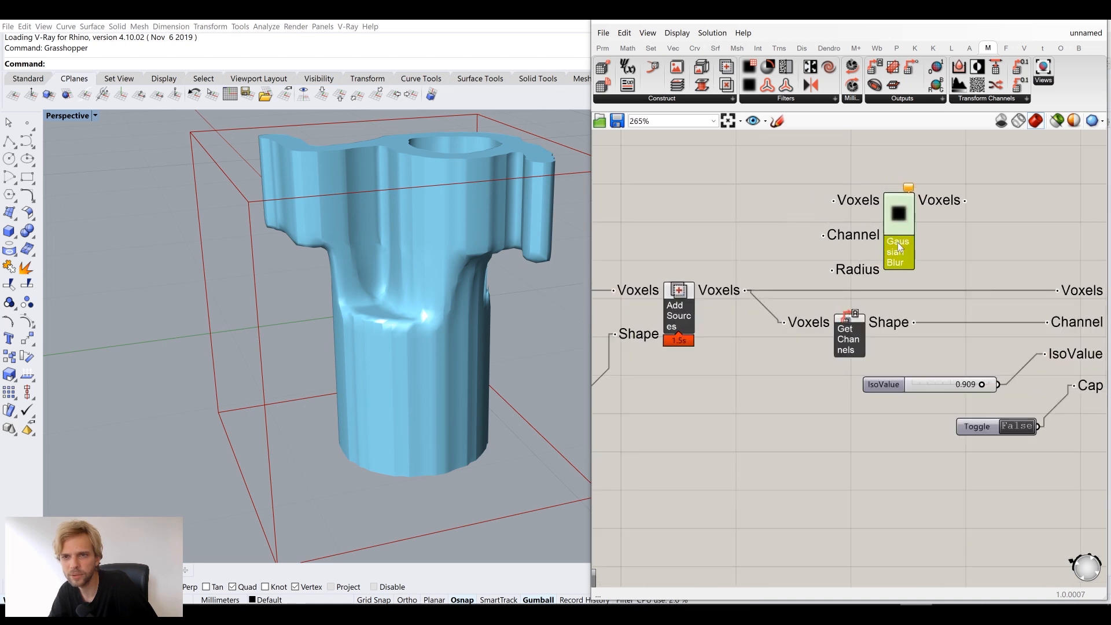
click(799, 99)
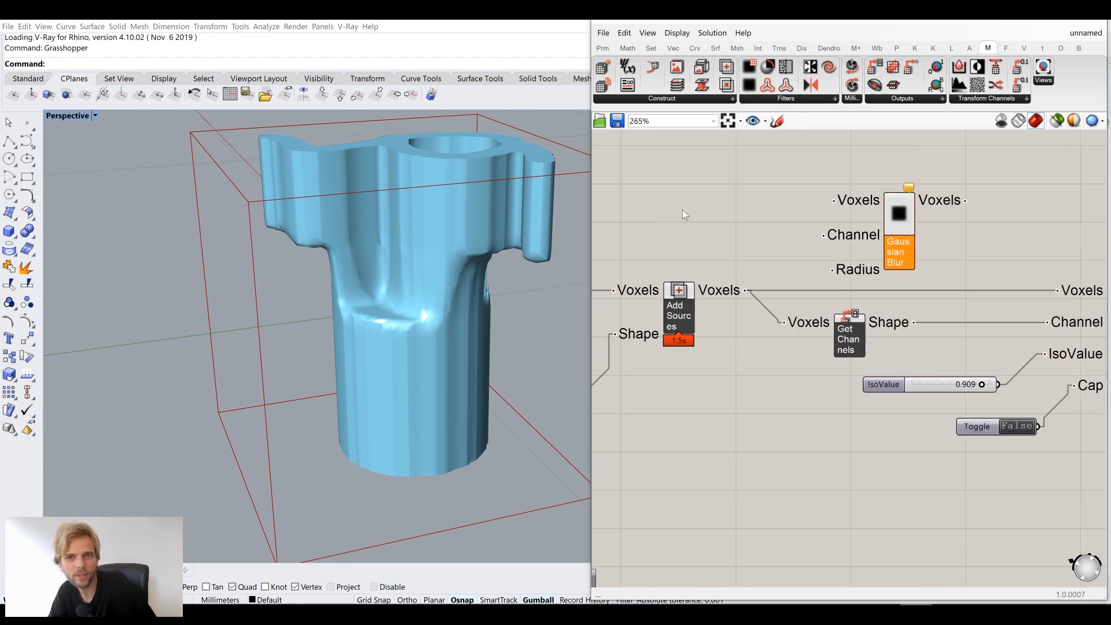
right_drag(802, 235, 839, 245)
drag(923, 256, 926, 252)
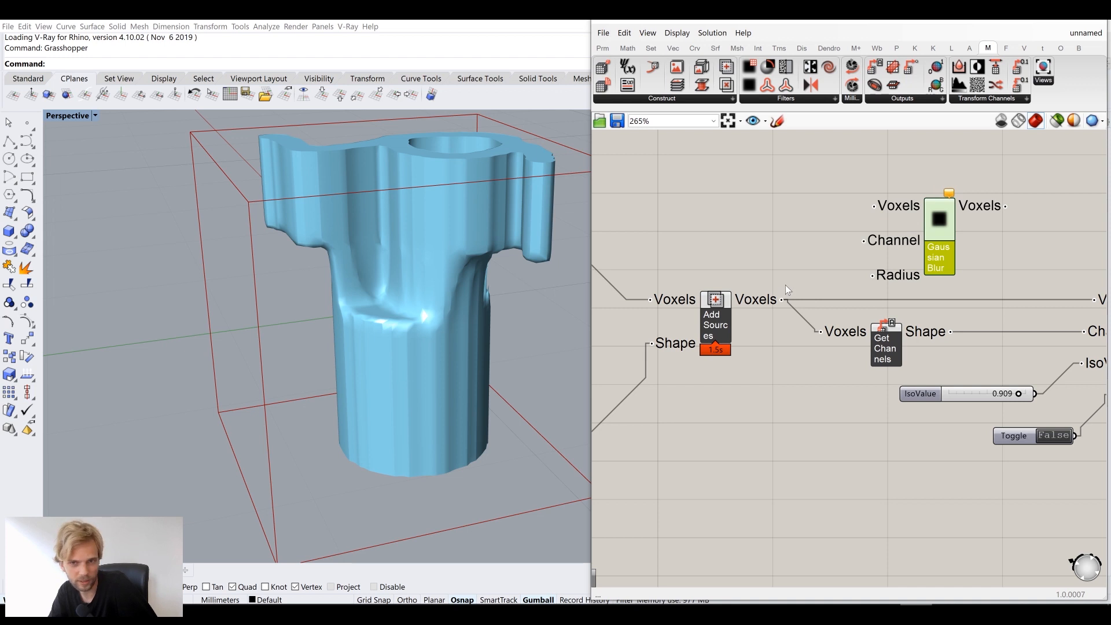
Wire Add Sources Voxels and the Get Channels Shape output into Gaussian Blur
drag(718, 311, 717, 305)
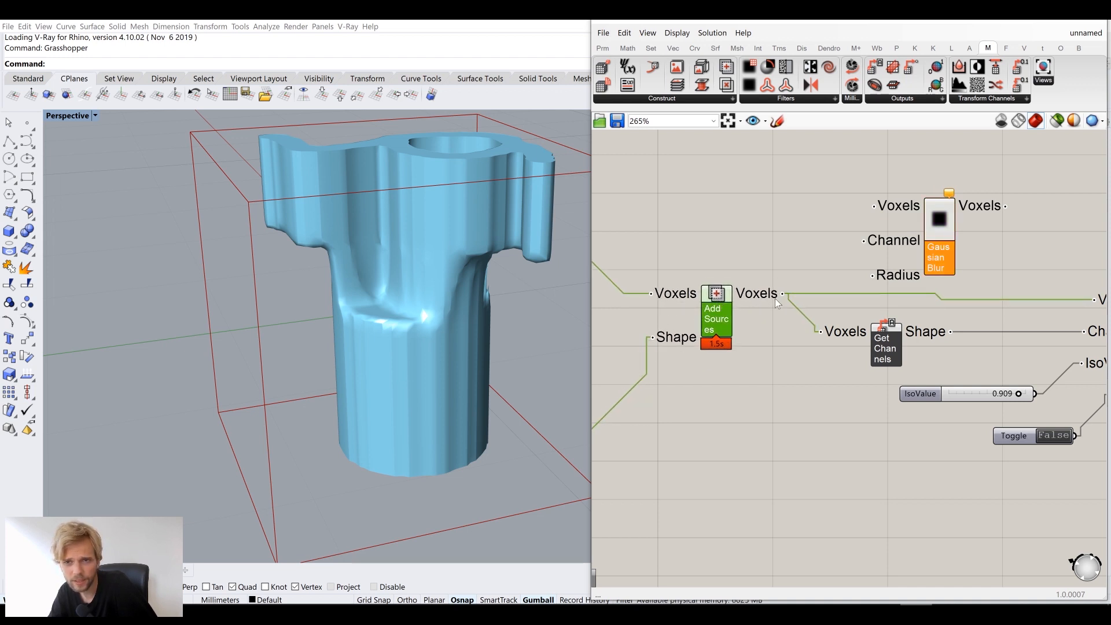
drag(785, 293, 874, 205)
drag(952, 233, 985, 227)
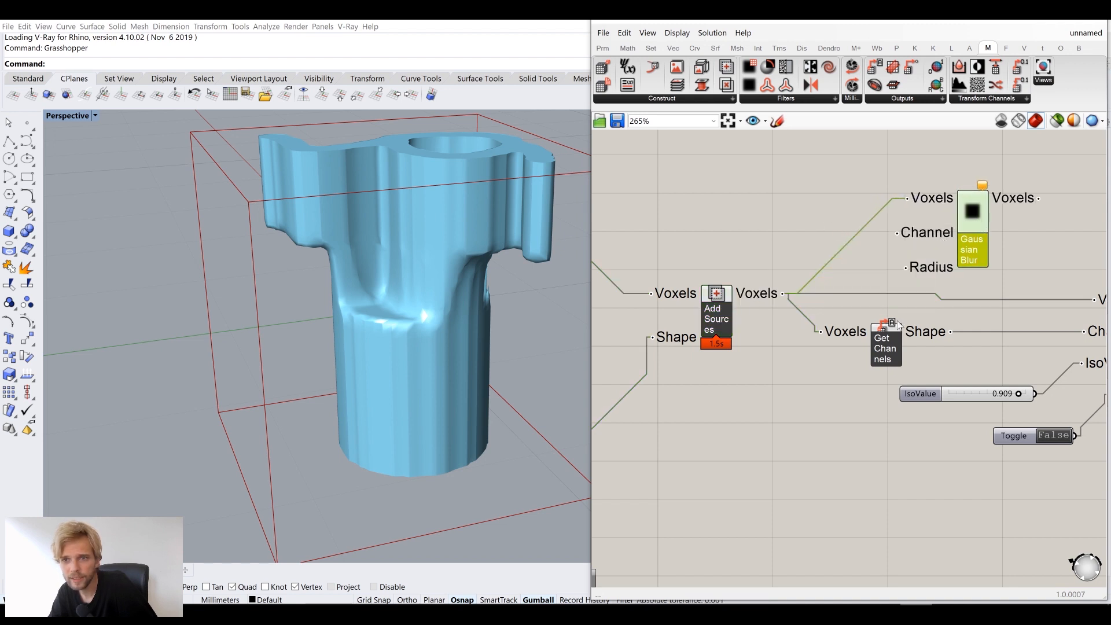
right_drag(887, 340, 865, 342)
drag(865, 341, 876, 235)
drag(951, 252, 1012, 242)
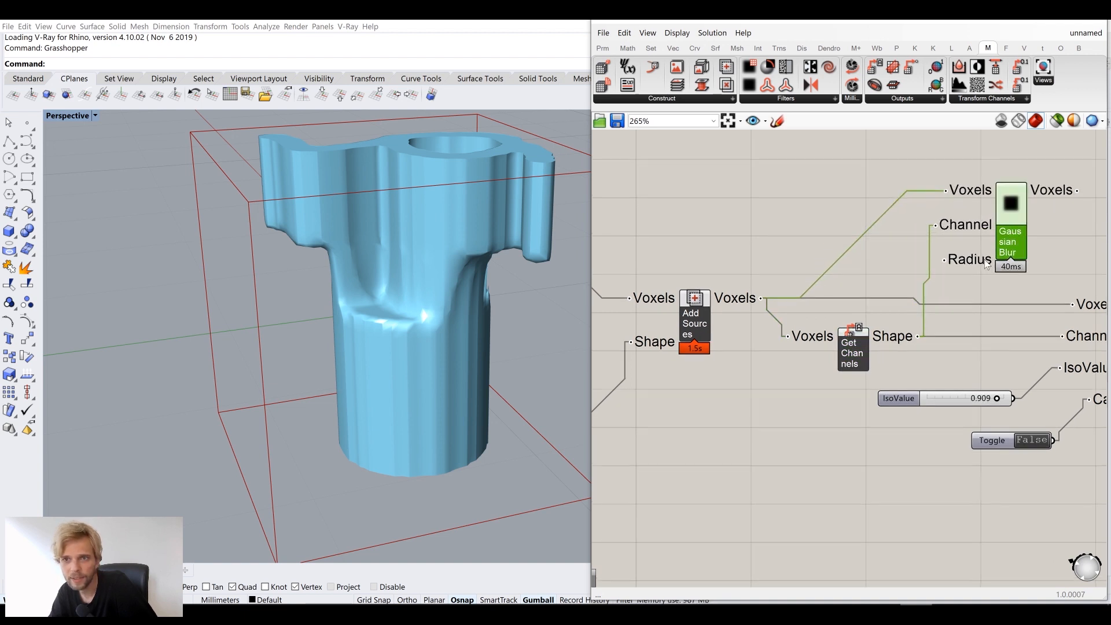
Feed Gaussian Blur's voxel output into the Iso Mesh Voxels input
right_drag(987, 266, 877, 257)
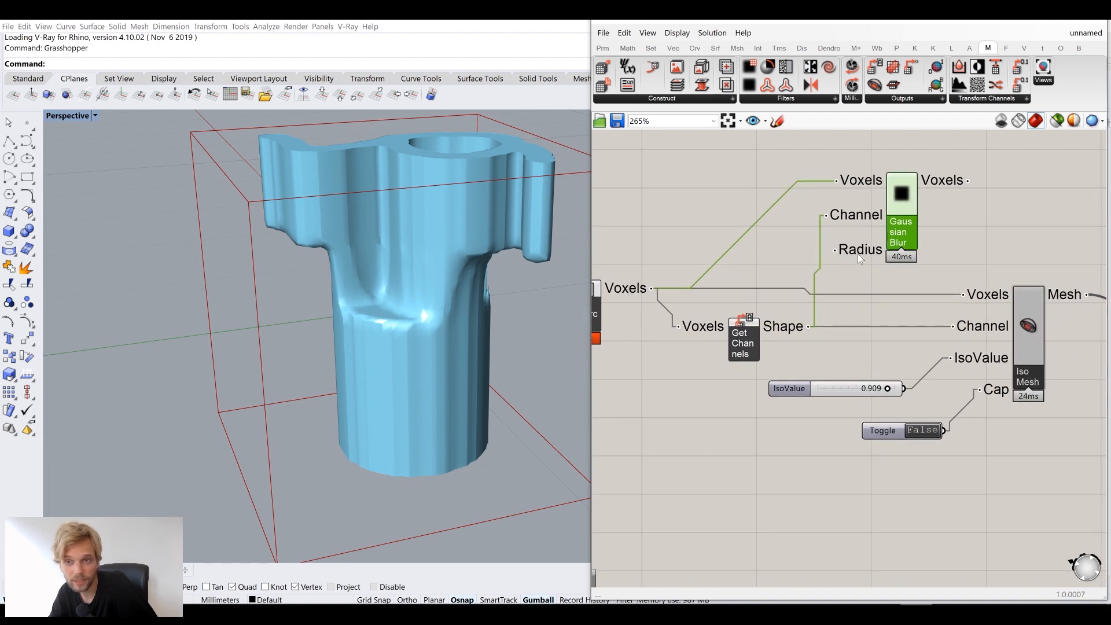
mouse_move(855, 255)
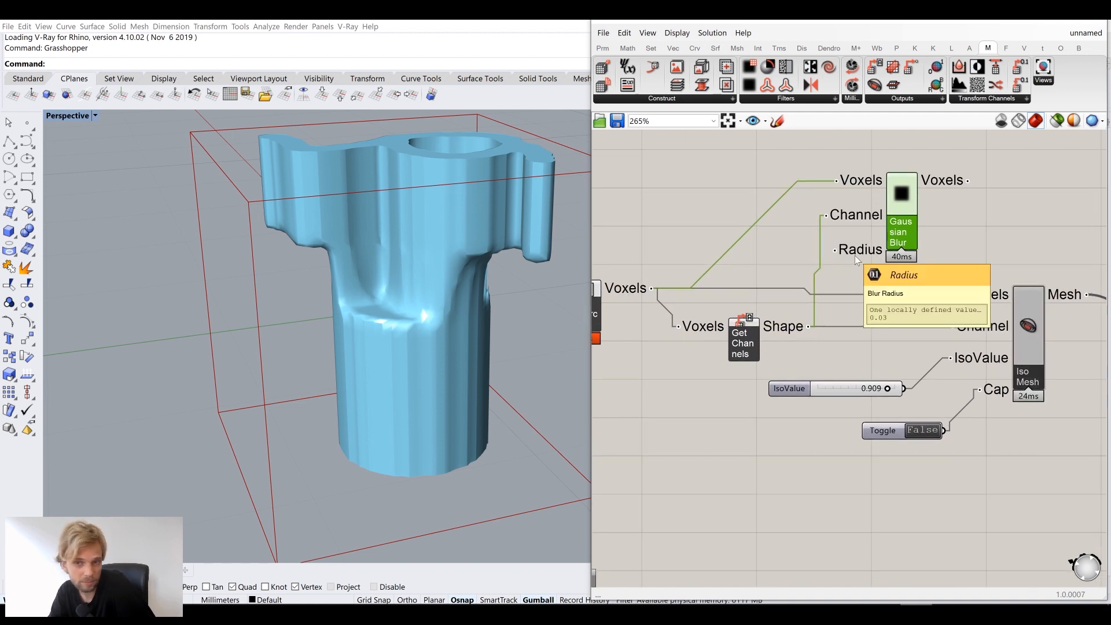
drag(893, 201, 874, 200)
drag(948, 179, 971, 301)
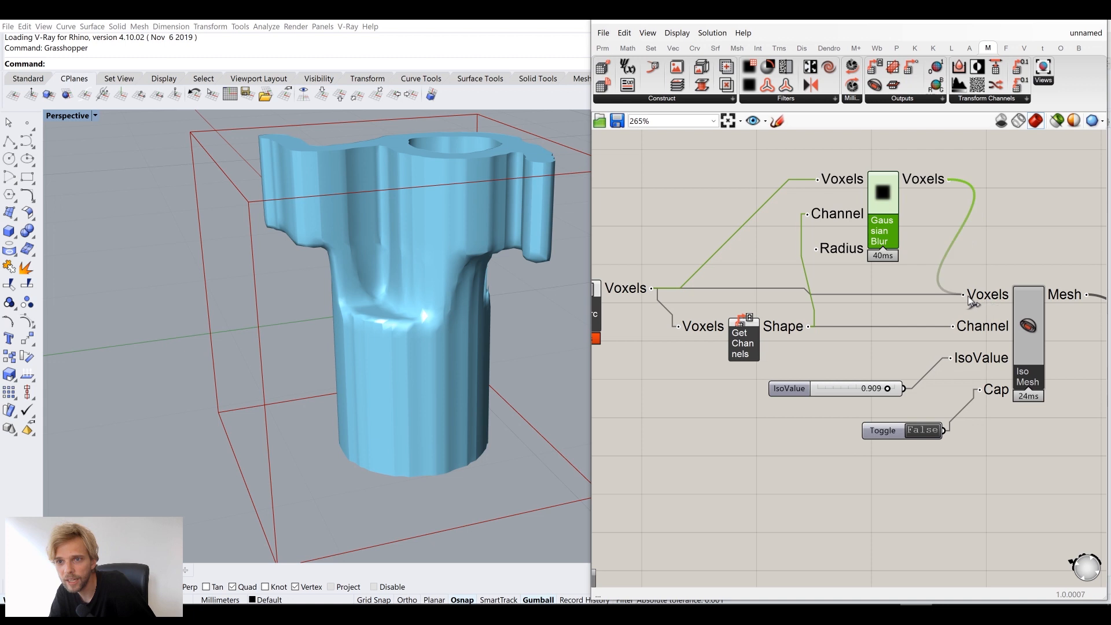
click(1010, 227)
Orbit the Rhino view to inspect the smoothed, blurred mesh
right_drag(555, 235, 426, 323)
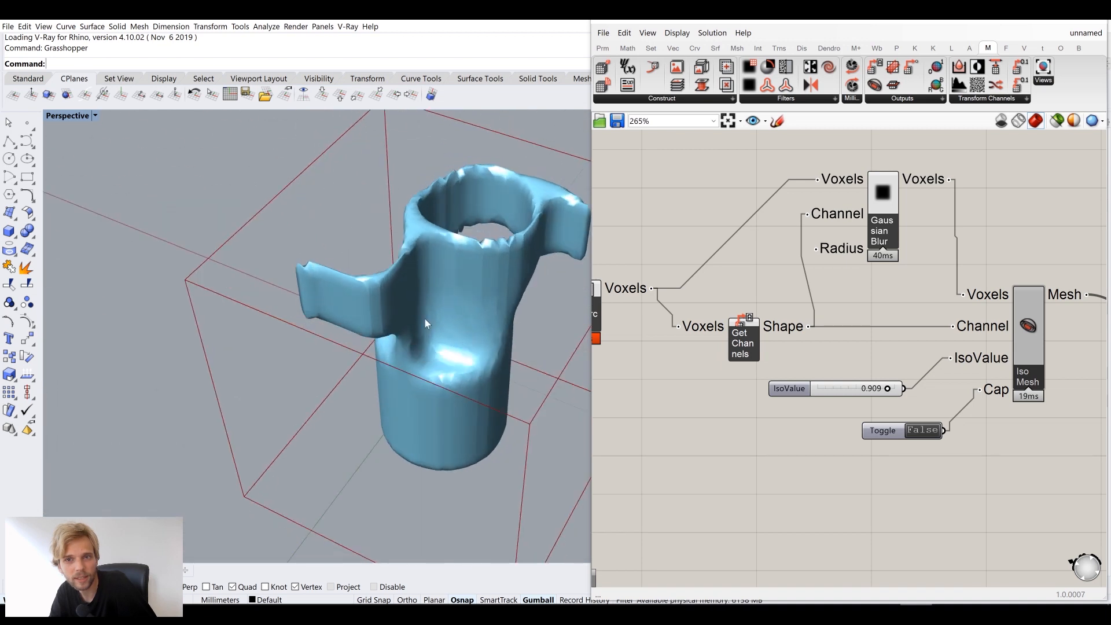
right_drag(492, 272, 461, 309)
scroll(366, 362, up, 2)
right_drag(366, 362, 424, 355)
right_drag(799, 274, 870, 277)
double_click(758, 214)
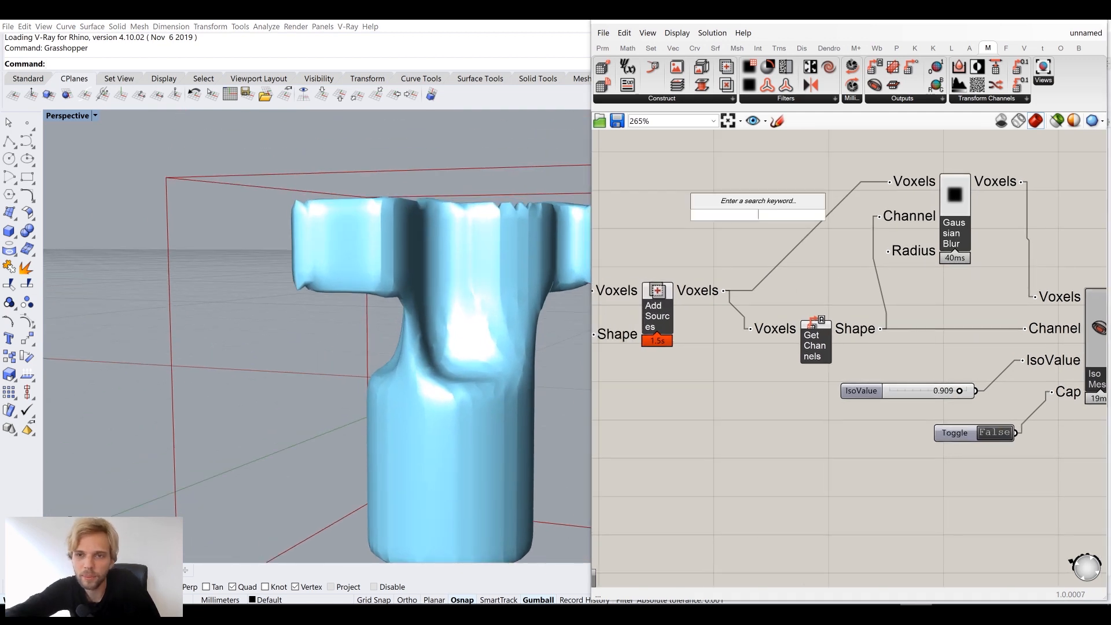
Create a 0.01 number slider and connect it to Gaussian Blur's Radius input
text(0.0)
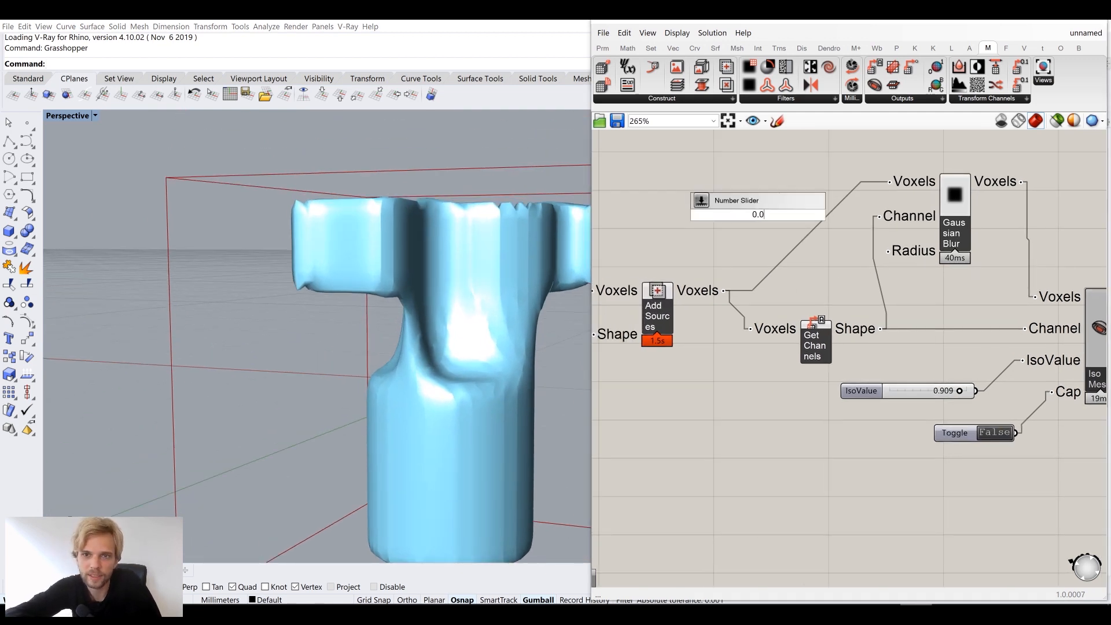
text(1)
key(Return)
scroll(825, 228, up, 2)
drag(814, 221, 910, 269)
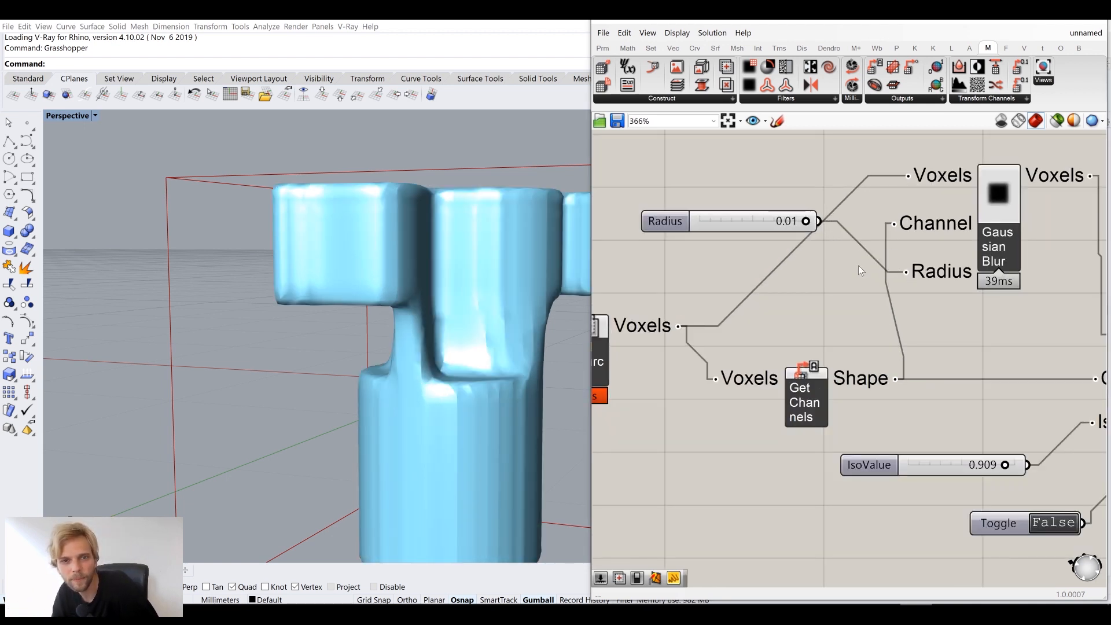
drag(733, 220, 783, 272)
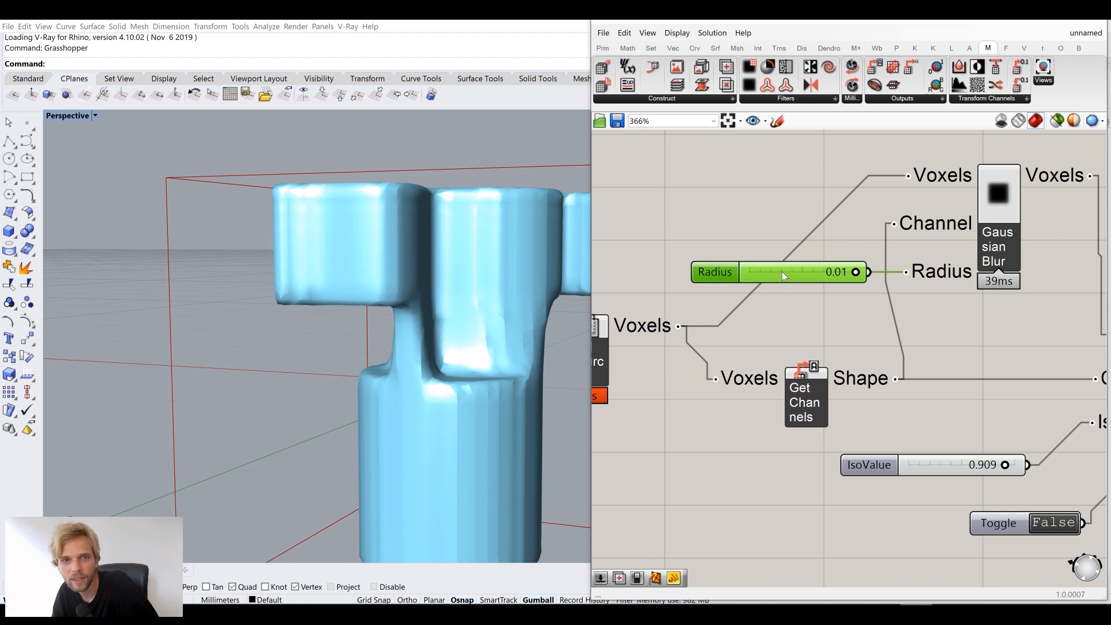
right_drag(511, 241, 353, 259)
scroll(820, 248, down, 4)
Begin retyping the voxel Resolution slider value from 48 toward 96
right_drag(782, 269, 921, 263)
scroll(920, 263, down, 5)
right_drag(746, 283, 826, 283)
scroll(826, 284, up, 10)
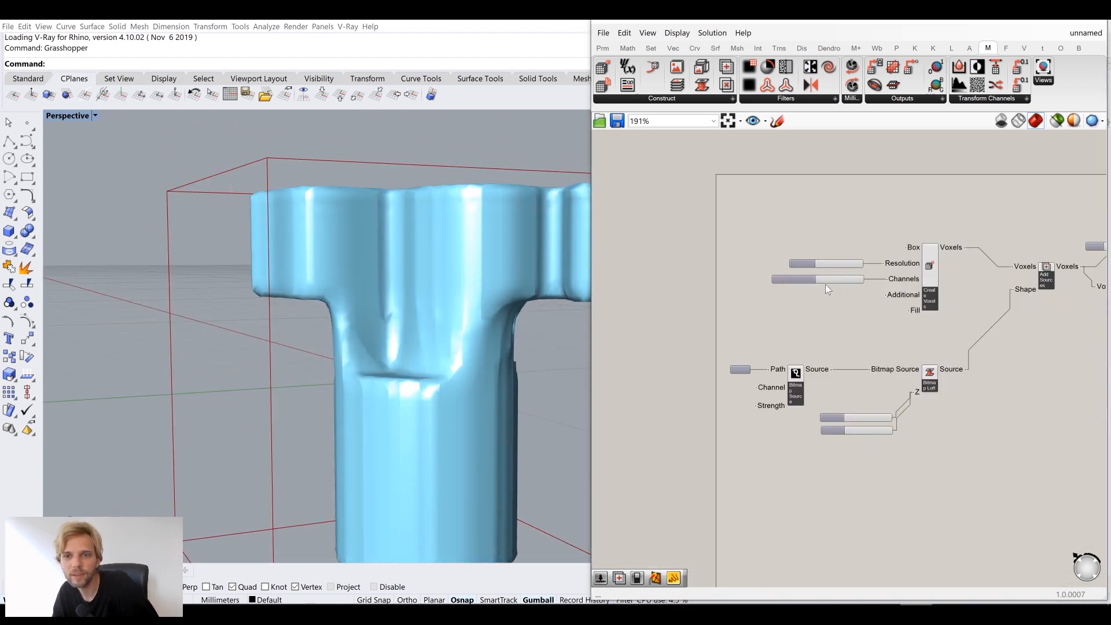
double_click(876, 220)
click(836, 346)
right_drag(937, 243, 860, 277)
double_click(810, 256)
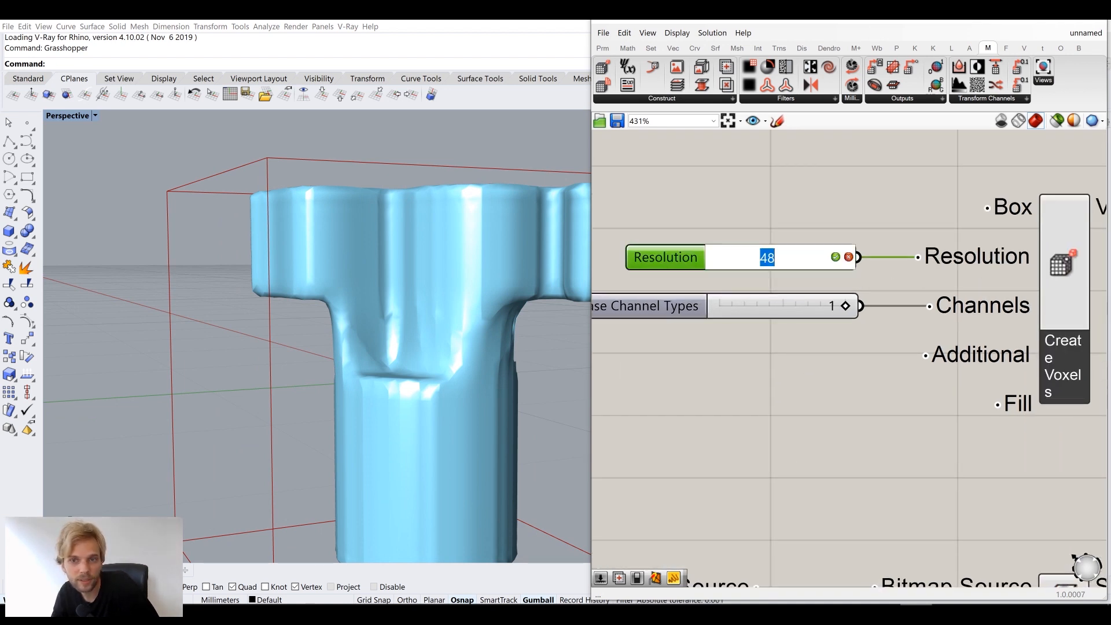
text(9)
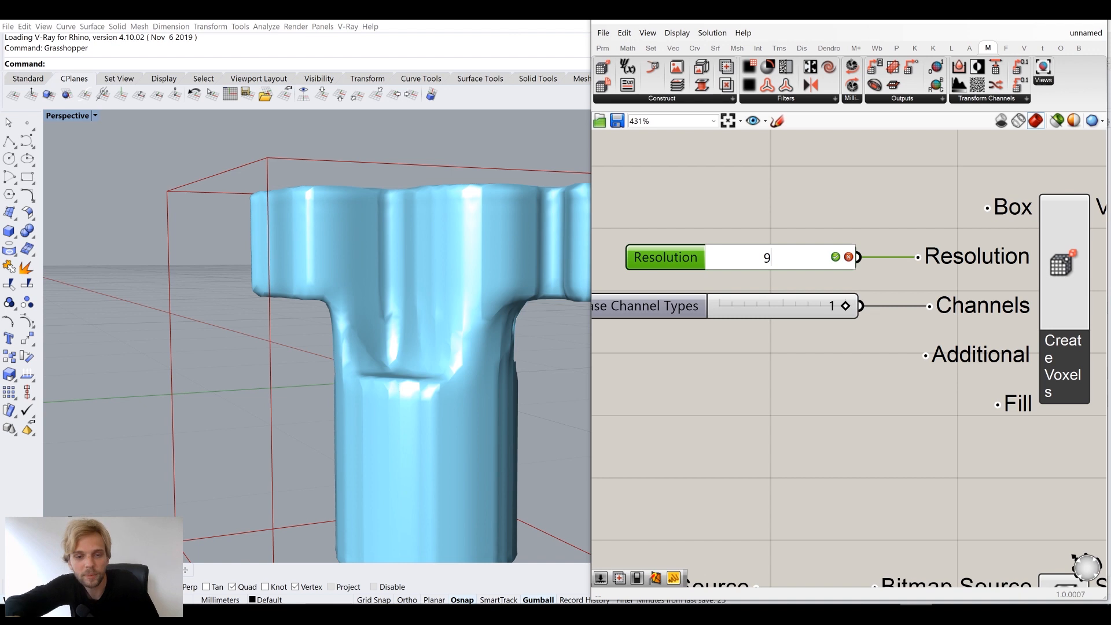
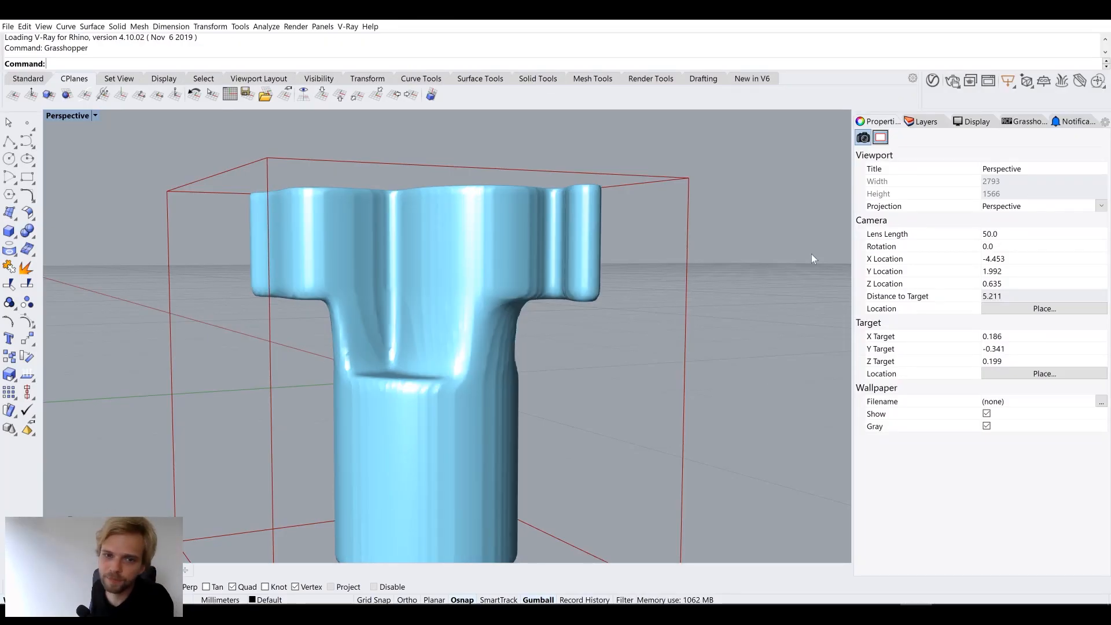
Wire Add Sources' Voxels output into Gaussian Blur's Voxels input
right_drag(741, 281, 461, 285)
scroll(408, 278, up, 6)
scroll(435, 352, down, 8)
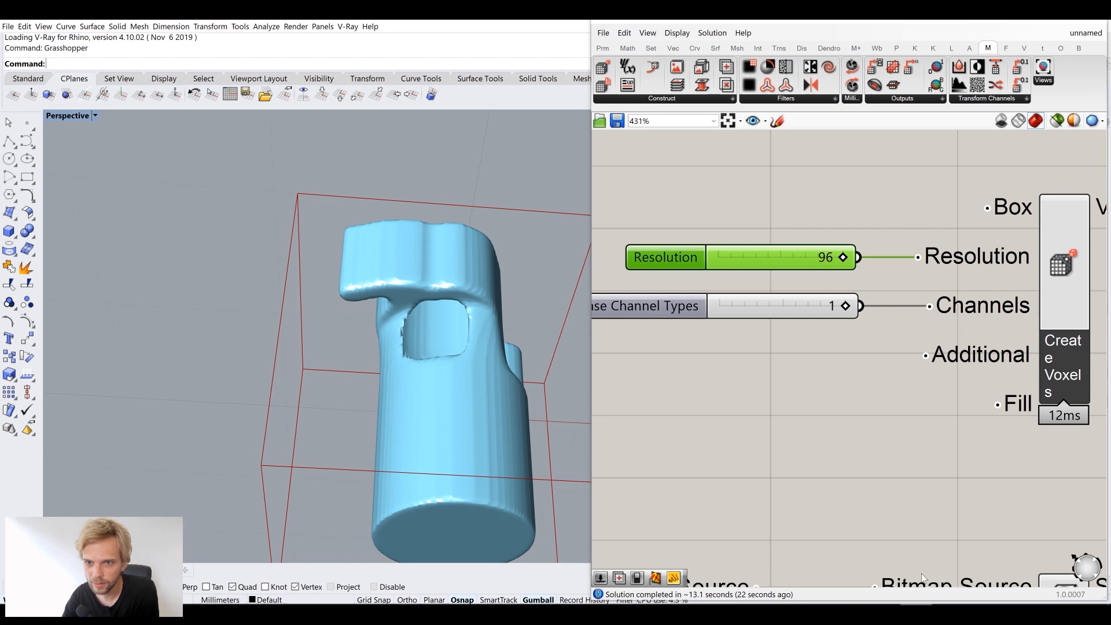
right_drag(919, 335, 731, 345)
scroll(822, 352, down, 4)
right_drag(875, 353, 752, 359)
right_drag(903, 375, 770, 383)
scroll(898, 316, up, 3)
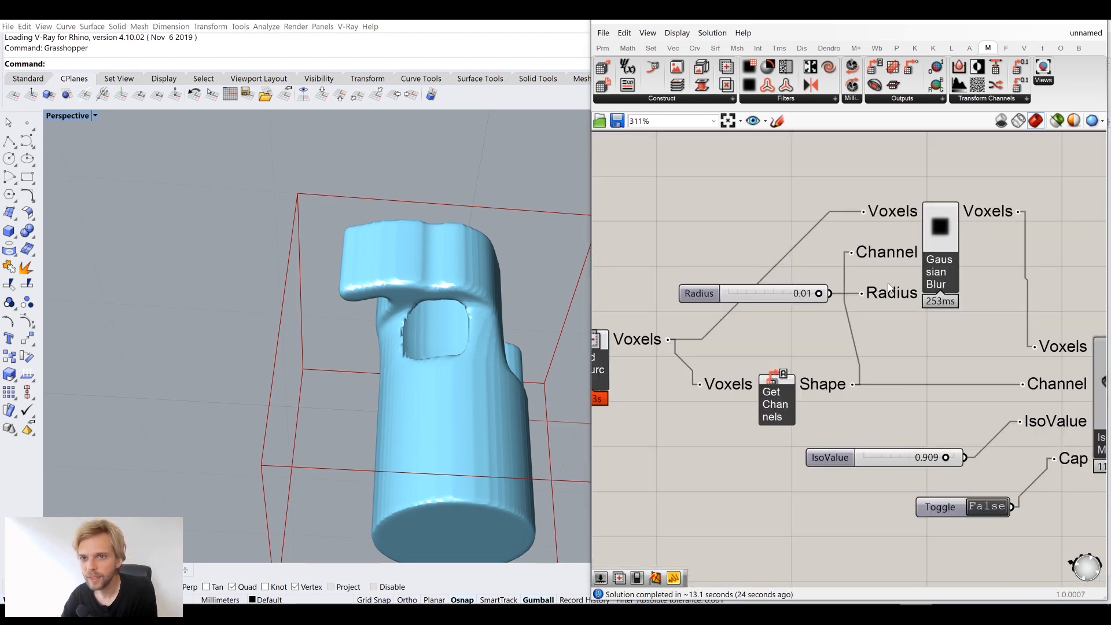
drag(617, 343, 1041, 351)
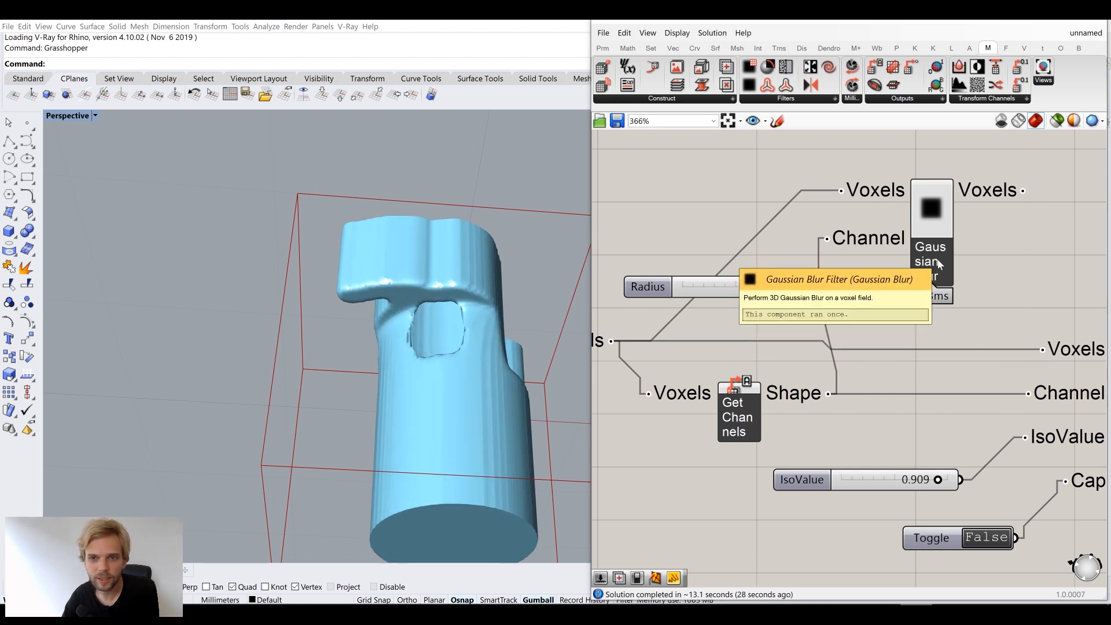
Connect Gaussian Blur's blurred Voxels output to Iso Mesh's Voxels input
scroll(885, 312, down, 4)
right_drag(516, 353, 379, 460)
scroll(455, 369, up, 6)
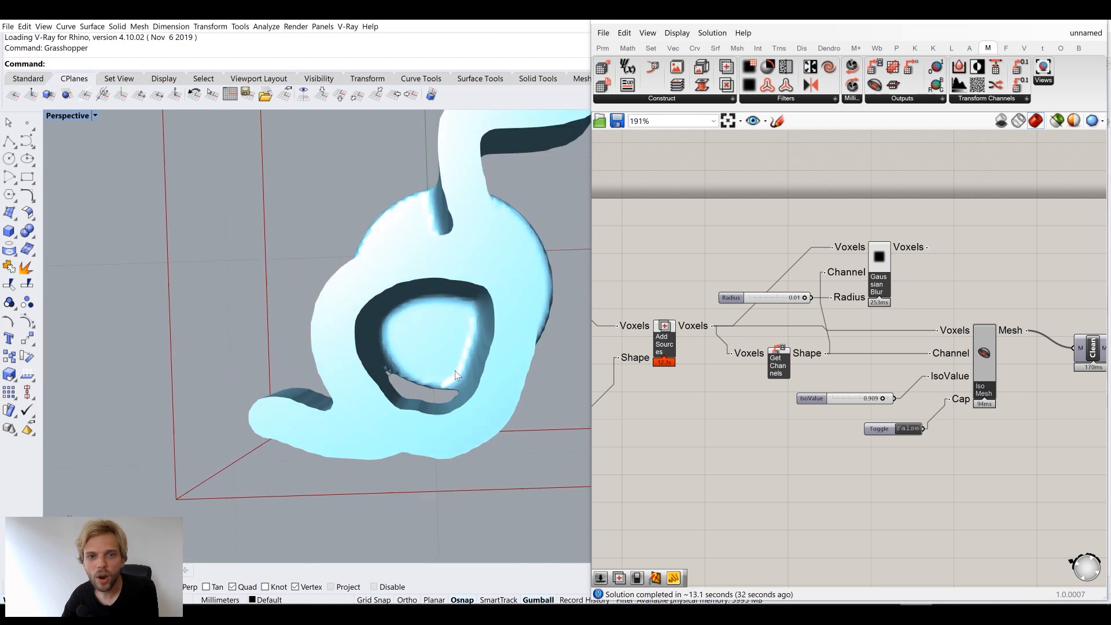
right_drag(449, 404, 364, 314)
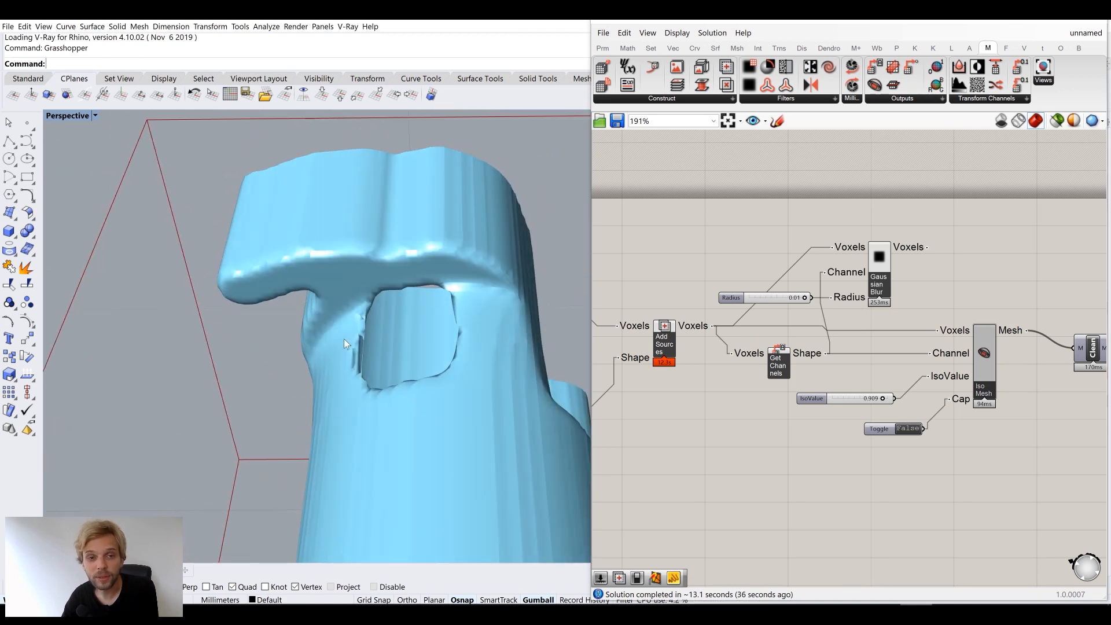
drag(918, 248, 937, 330)
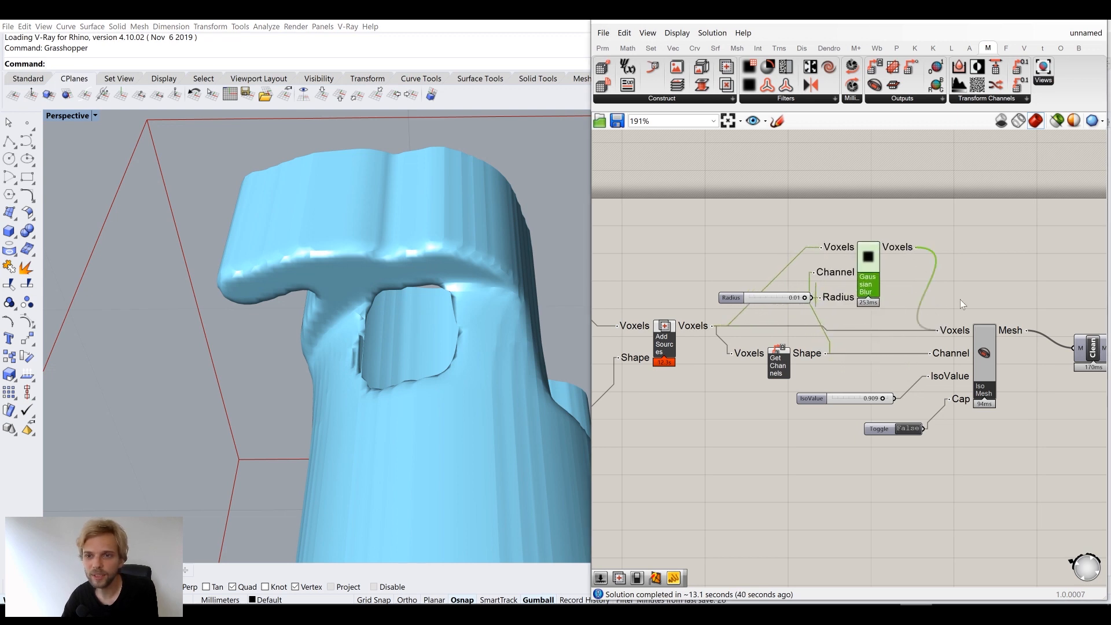
right_drag(457, 324, 388, 293)
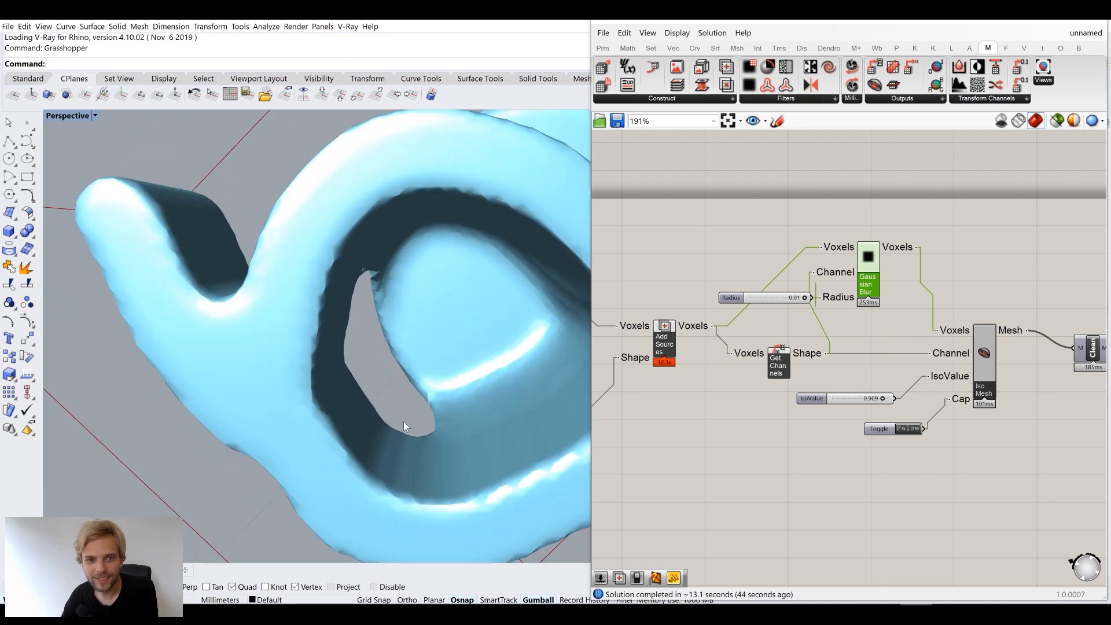
Orbit the Rhino view to inspect the smoother blurred mesh from several angles
right_drag(404, 281, 456, 286)
scroll(422, 459, down, 8)
mouse_move(423, 457)
right_down()
mouse_move(450, 429)
mouse_move(363, 452)
mouse_move(504, 463)
mouse_move(461, 440)
mouse_move(411, 475)
right_up()
scroll(403, 465, down, 7)
scroll(462, 439, up, 5)
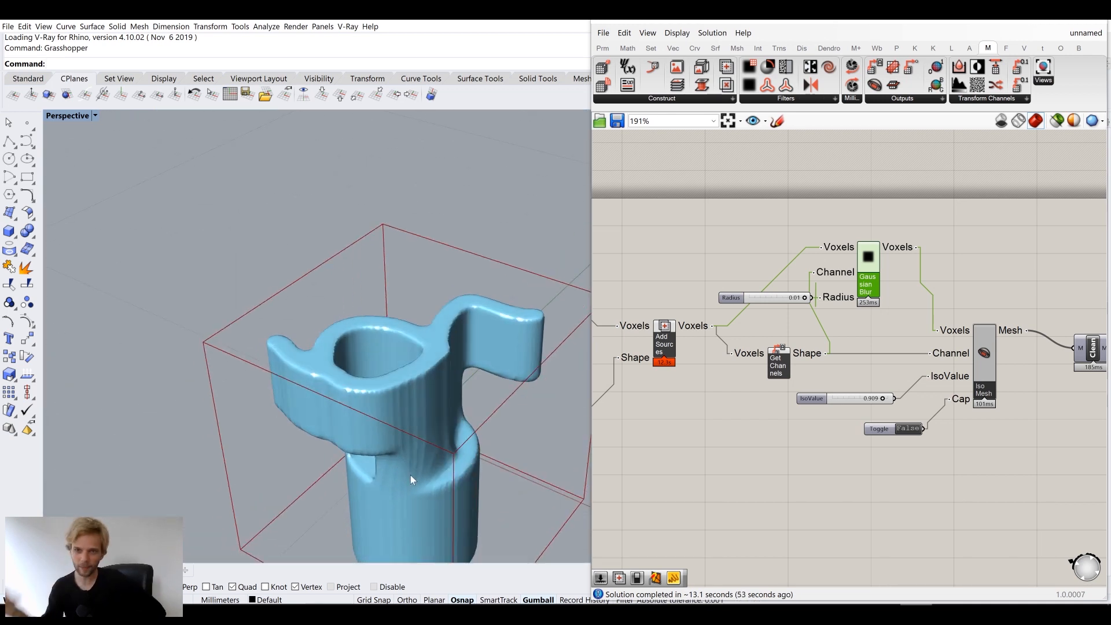
drag(870, 277, 892, 278)
right_drag(393, 349, 370, 271)
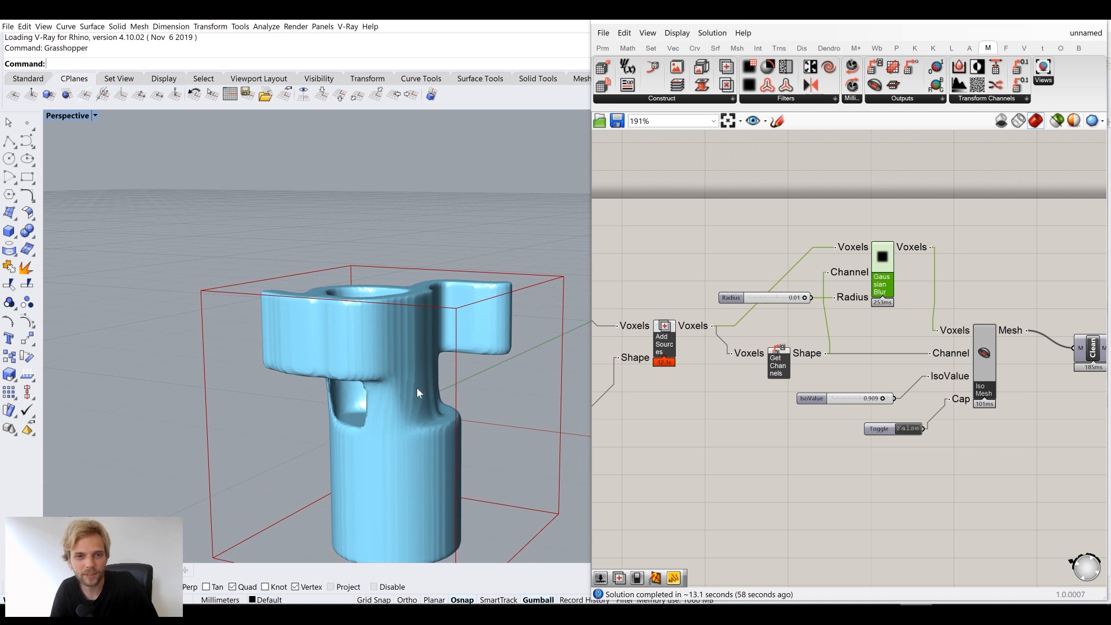
scroll(718, 331, down, 5)
mouse_move(378, 418)
right_down()
mouse_move(405, 376)
mouse_move(388, 426)
mouse_move(400, 422)
right_up()
scroll(758, 428, down, 3)
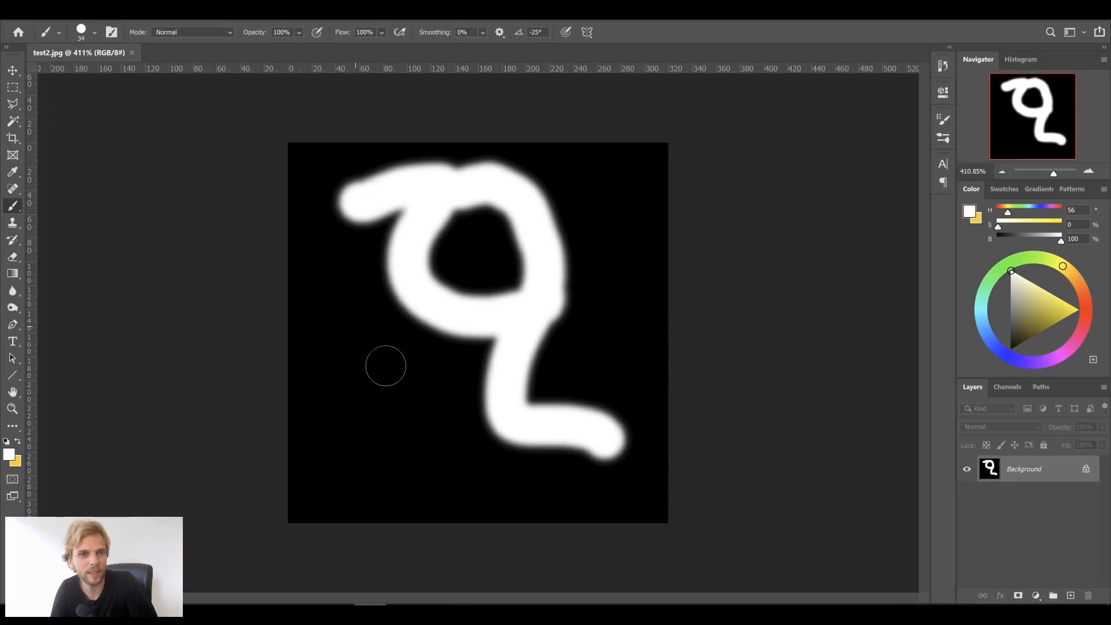
Paint an up-right arm and down-left leg on a new layer, then Gaussian Blur them
drag(417, 315, 346, 452)
drag(552, 255, 628, 214)
key(ctrl+z)
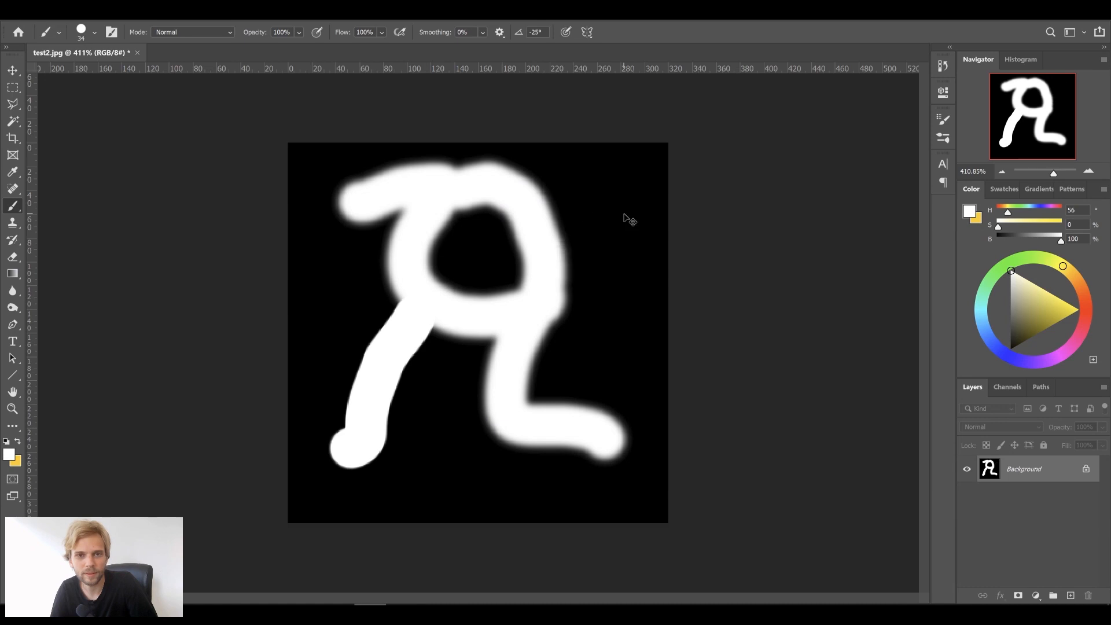
key(ctrl+z)
click(1071, 596)
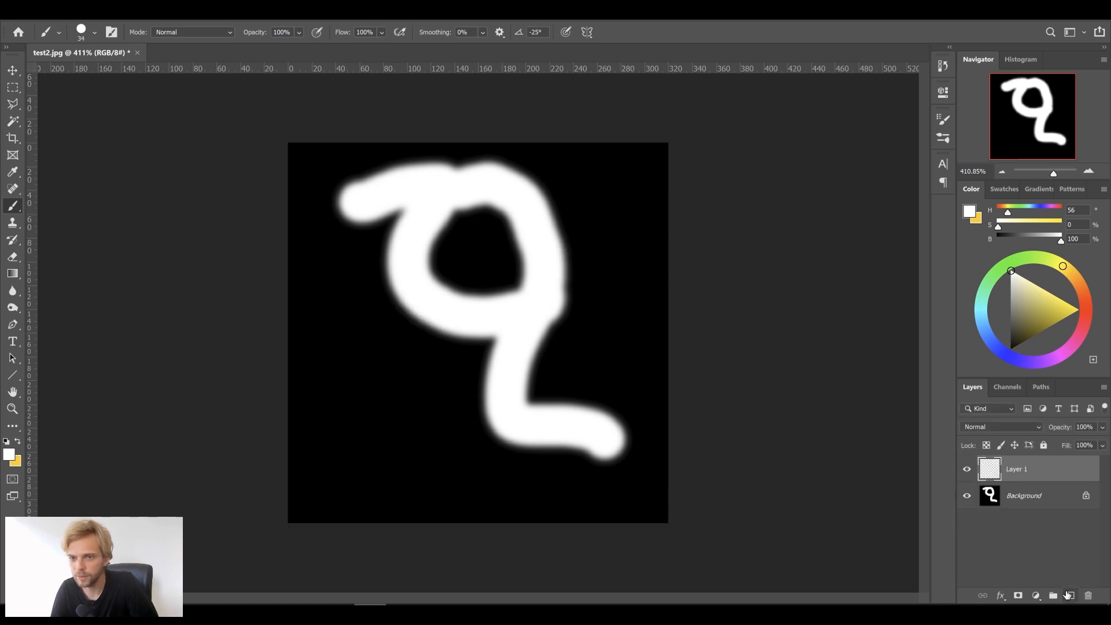
mouse_move(555, 255)
mouse_down()
mouse_move(605, 217)
mouse_move(620, 177)
mouse_up()
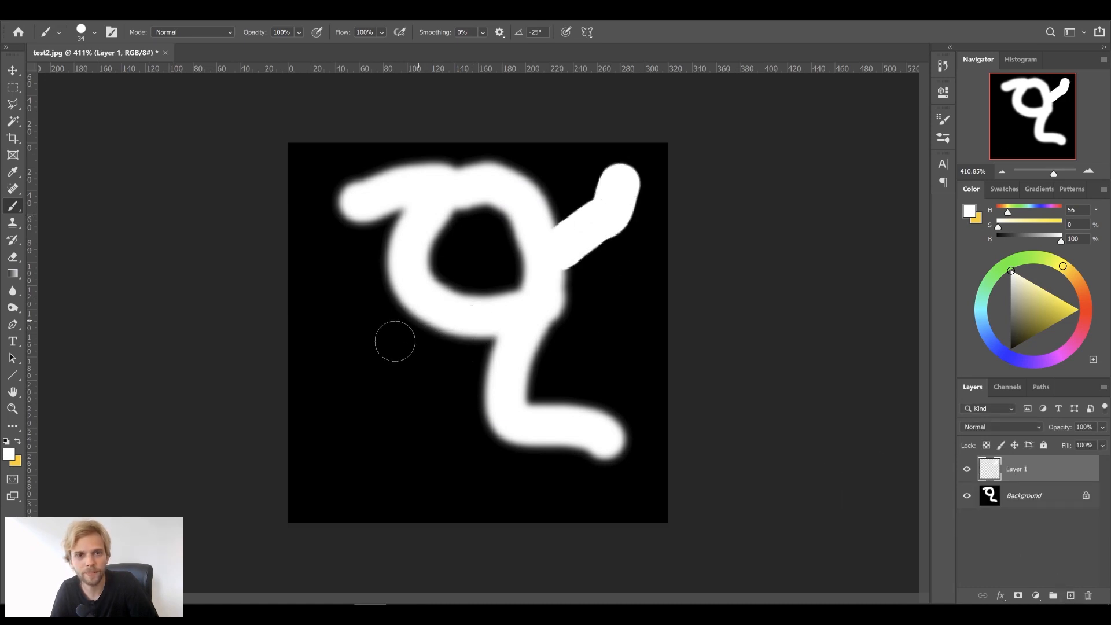
drag(428, 315, 348, 461)
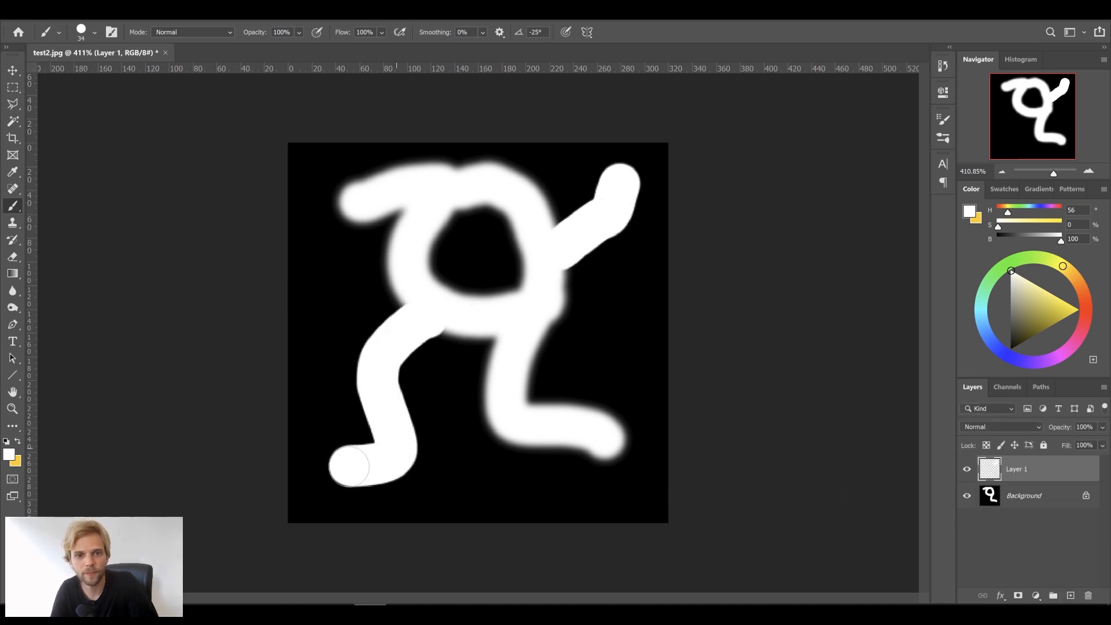
click(183, 14)
click(218, 25)
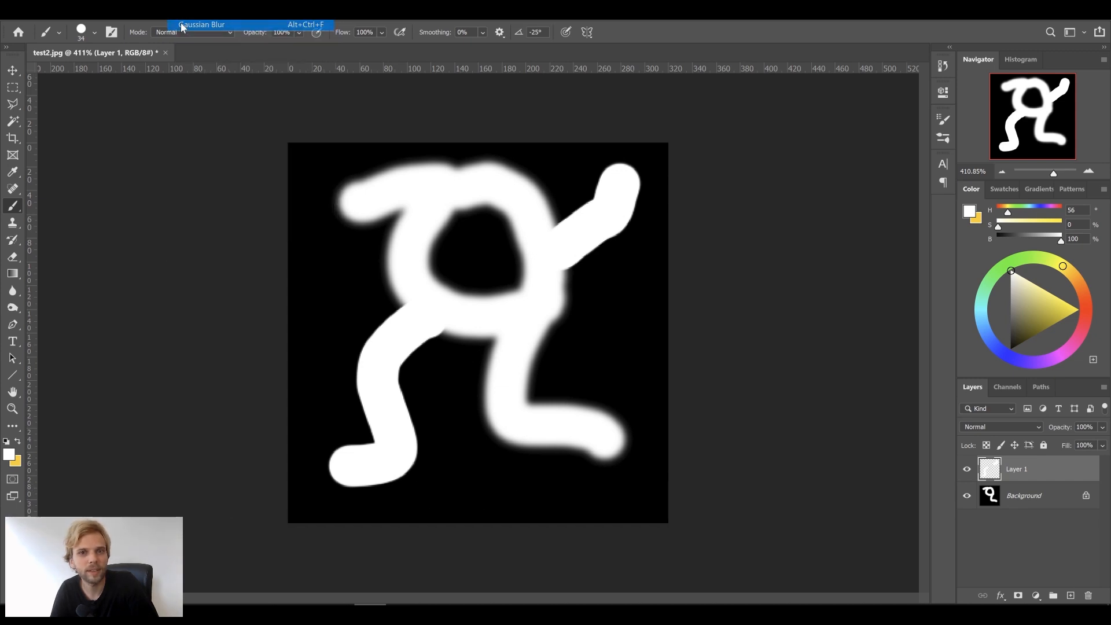
Try saving as JPEG test2 over the existing file, then dismiss the could-not-save error
click(33, 19)
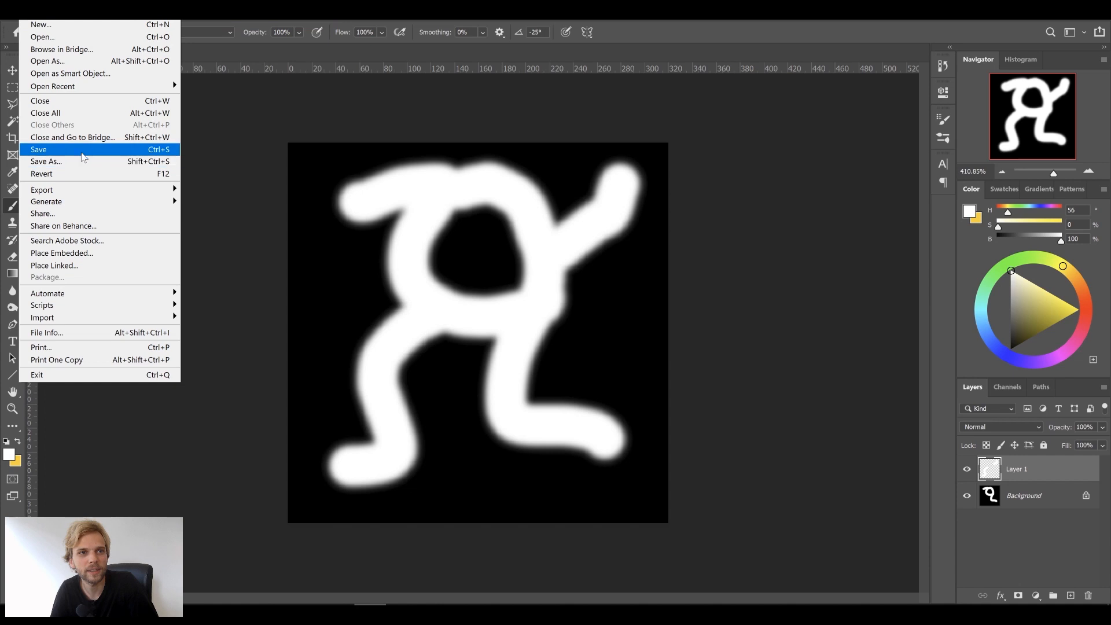
click(80, 155)
click(415, 338)
click(414, 435)
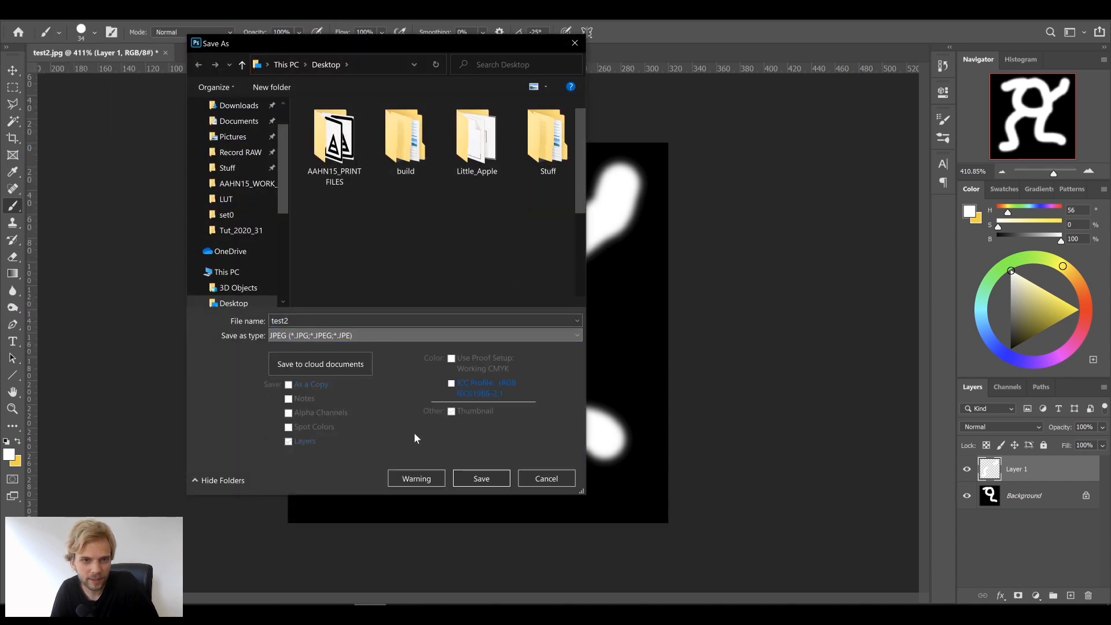
scroll(452, 244, down, 3)
click(479, 479)
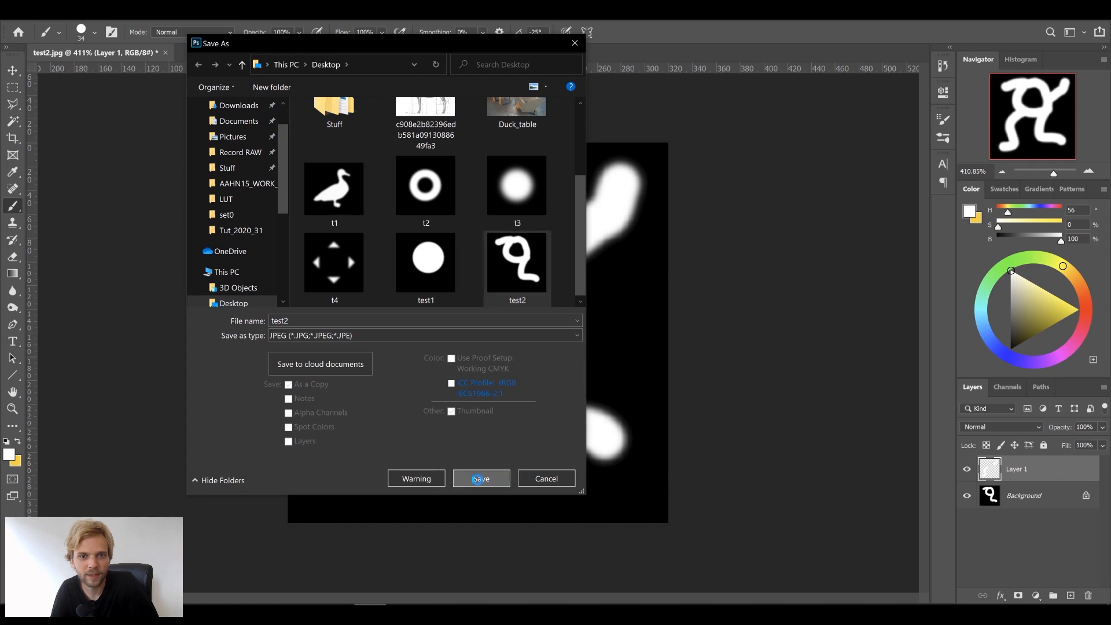
click(578, 312)
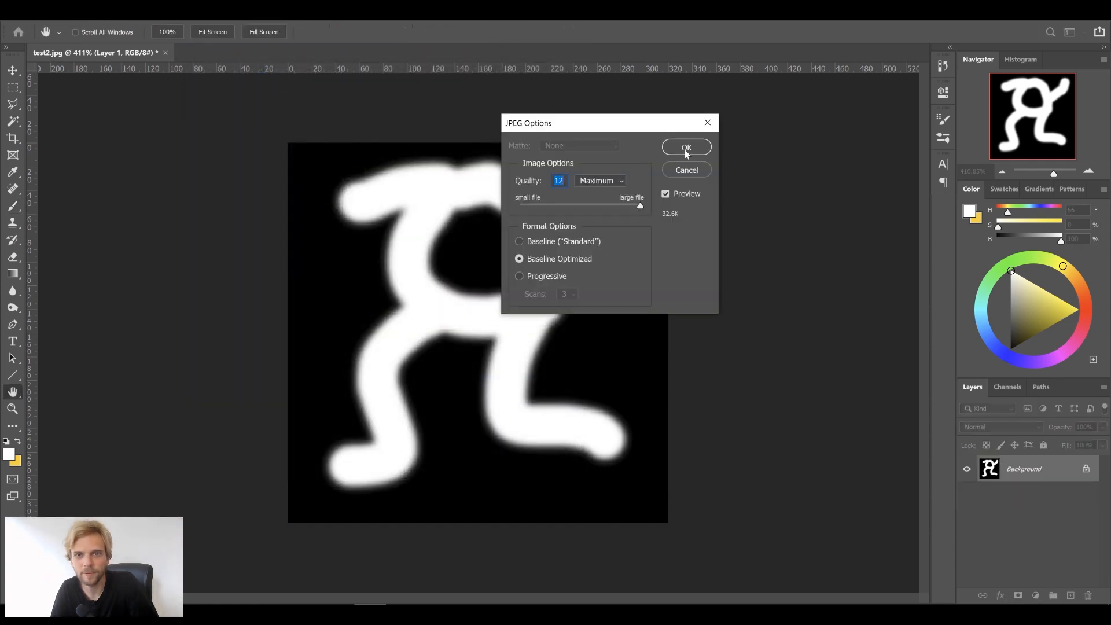
click(686, 148)
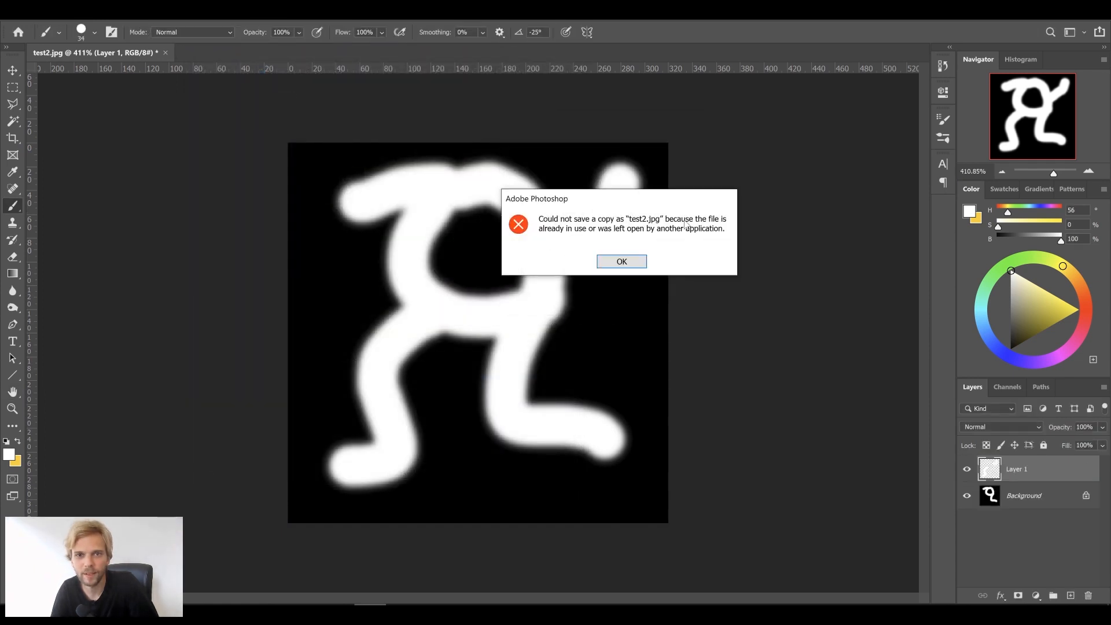
click(619, 261)
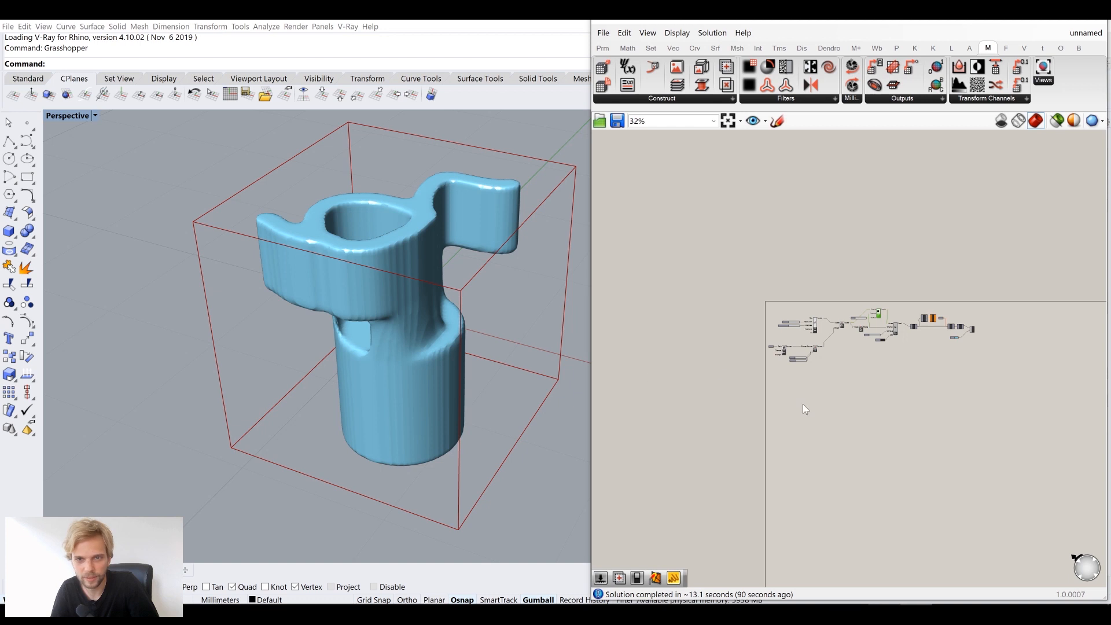
In Grasshopper, clear the Path parameter's values to release the image file
scroll(787, 347, up, 10)
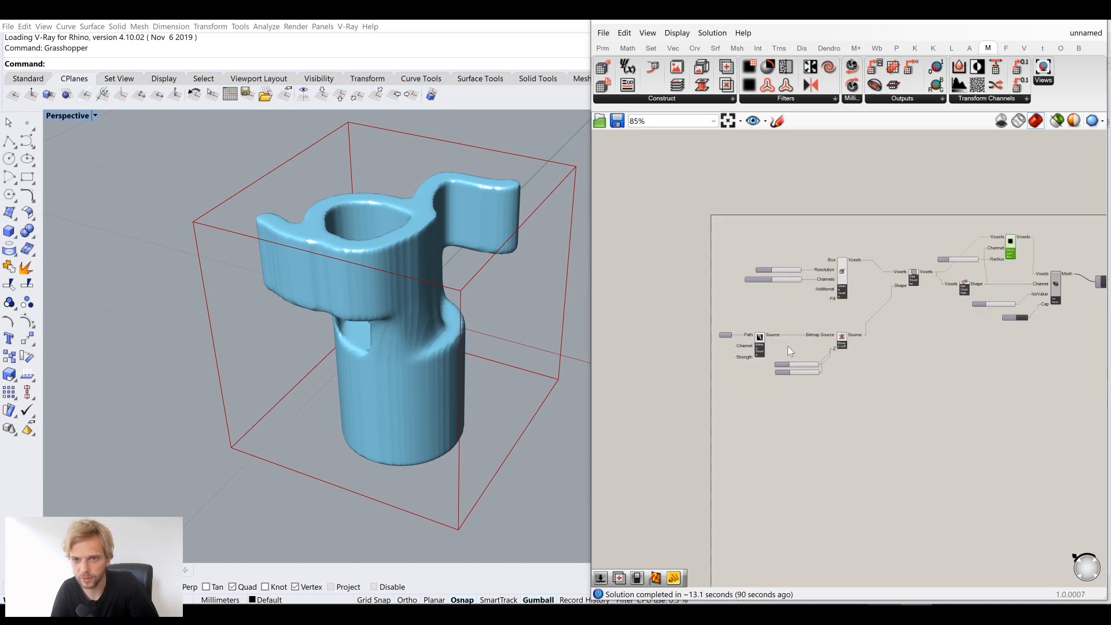
right_click(698, 338)
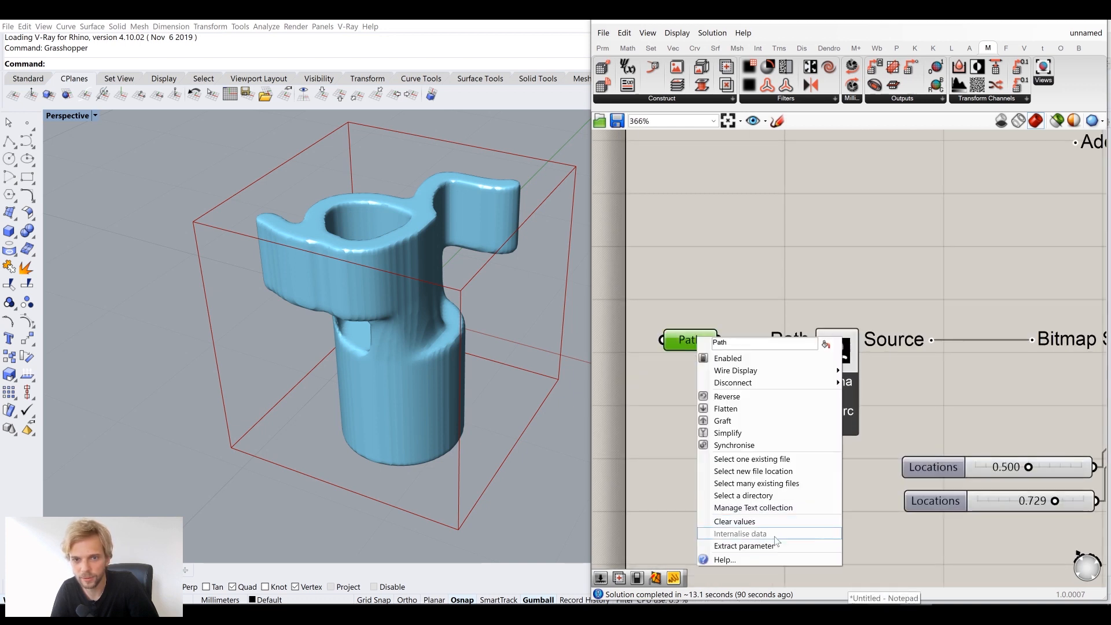
click(773, 521)
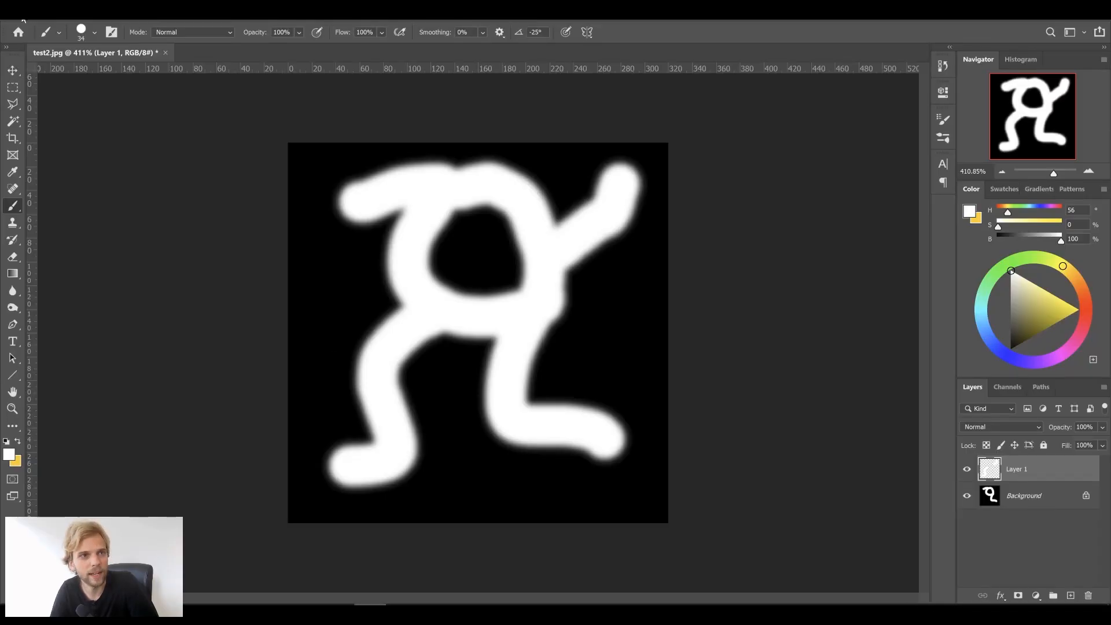
Retry saving as JPEG test2 over the existing file, and dismiss the repeated error
click(24, 20)
click(88, 150)
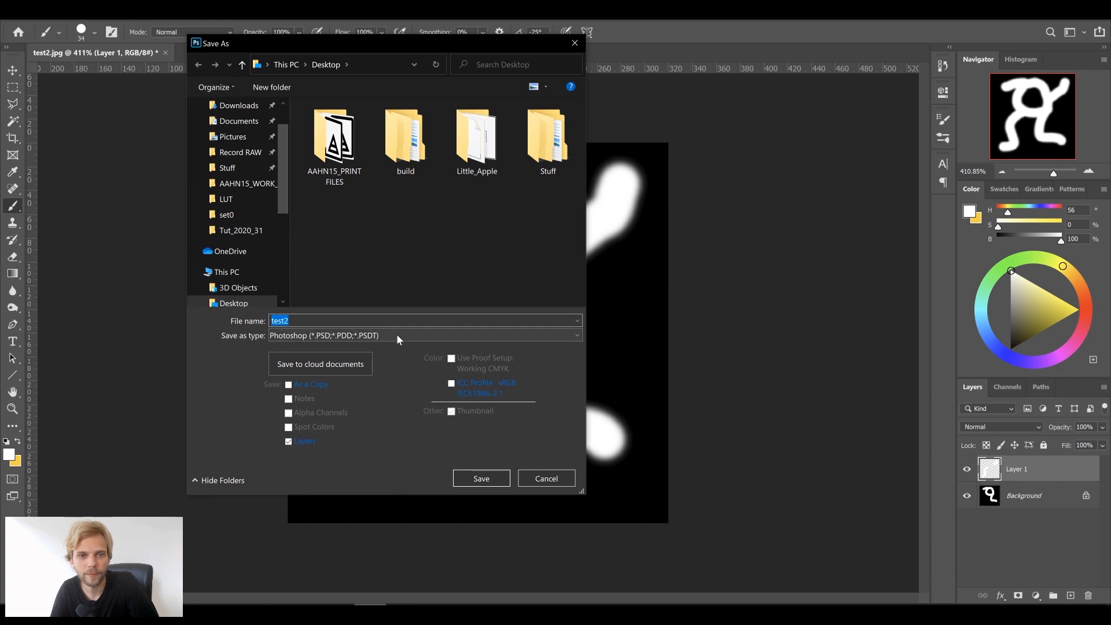
click(397, 334)
click(407, 451)
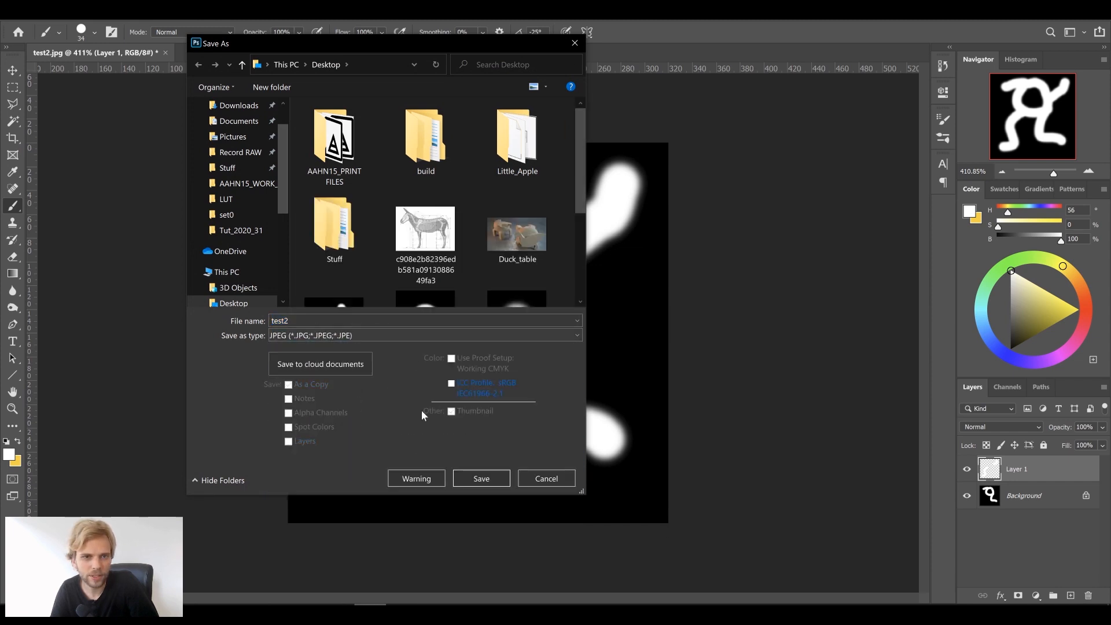
scroll(426, 260, down, 3)
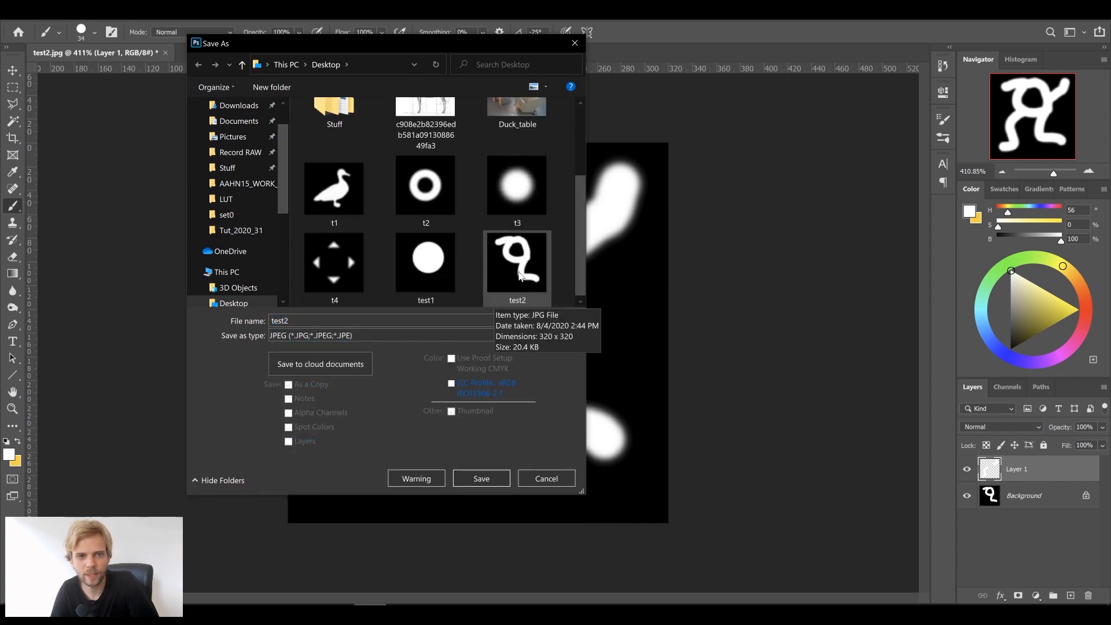
click(480, 478)
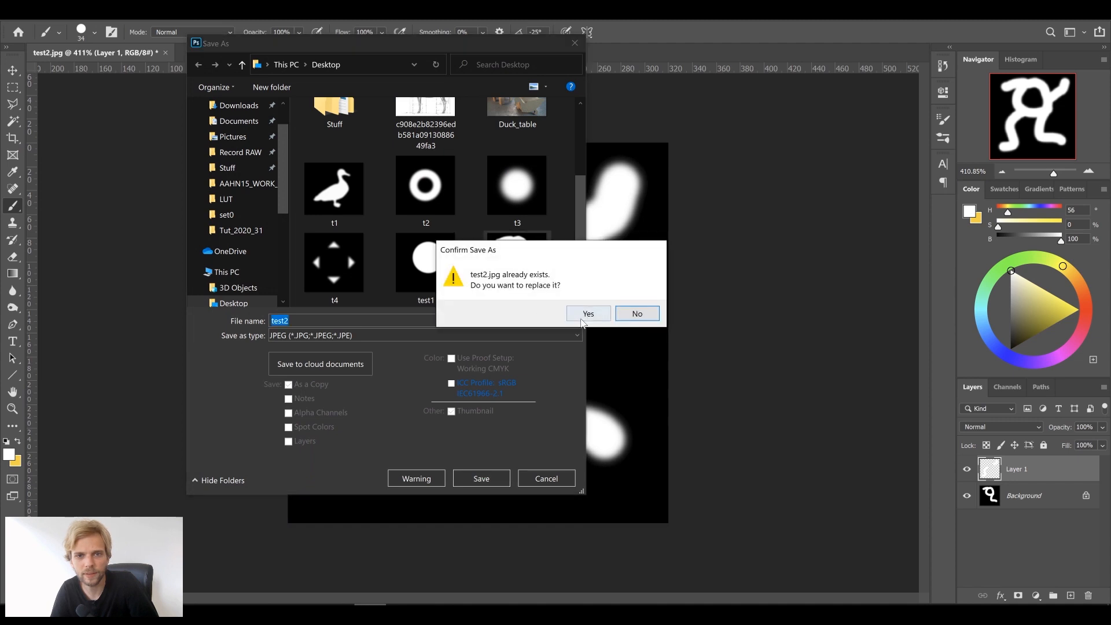
click(584, 314)
click(675, 146)
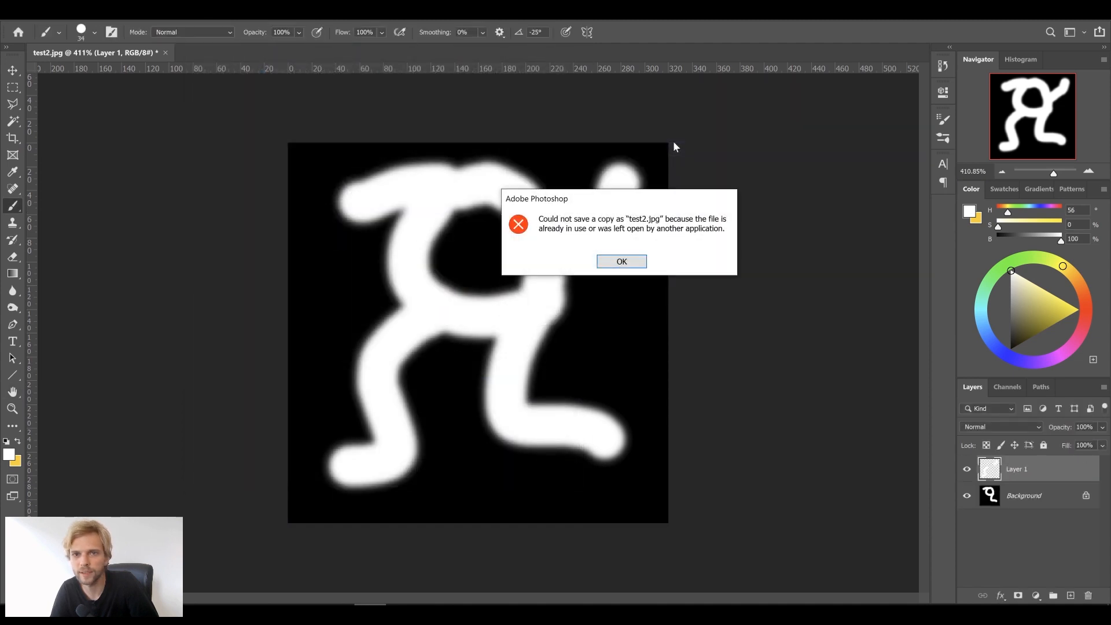
click(619, 260)
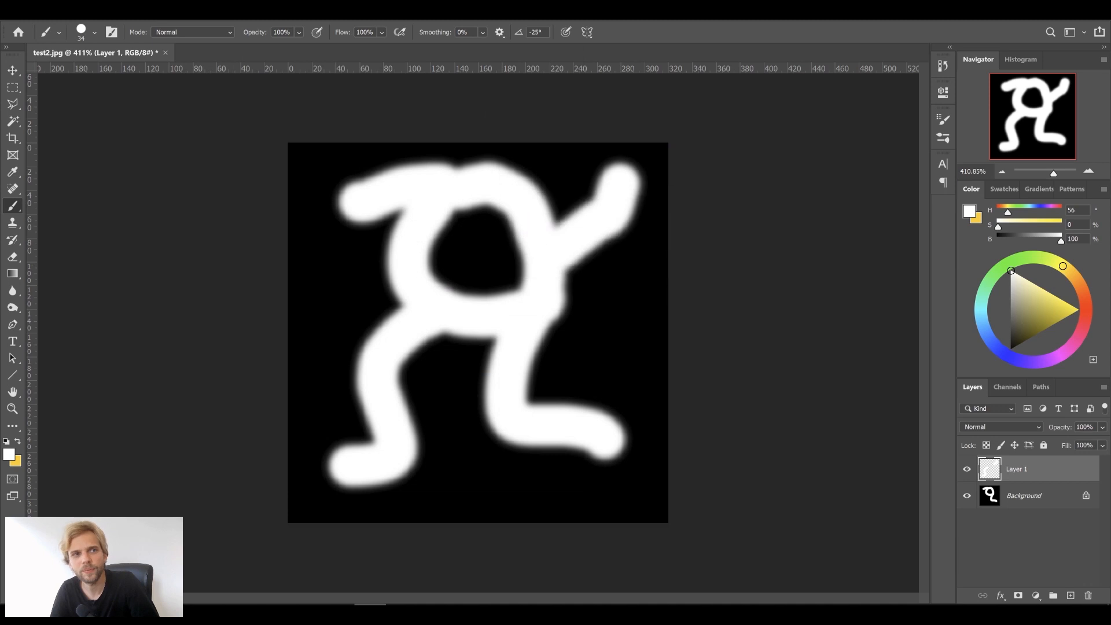
Save a copy of the drawing as a JPEG named test3
click(23, 10)
click(85, 163)
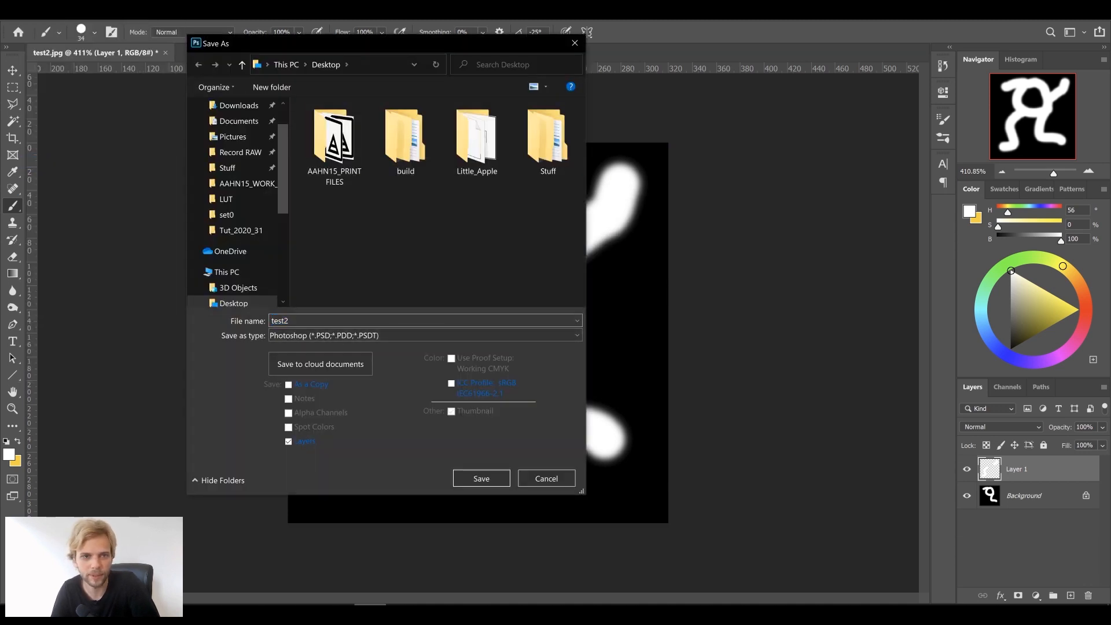
text(test3)
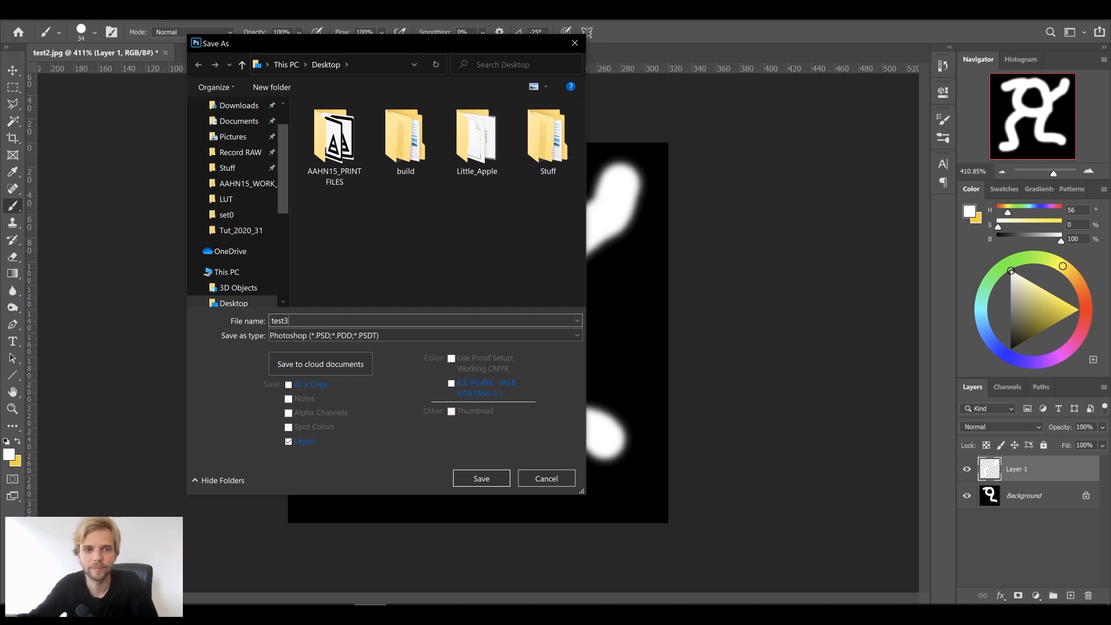
click(332, 339)
click(397, 435)
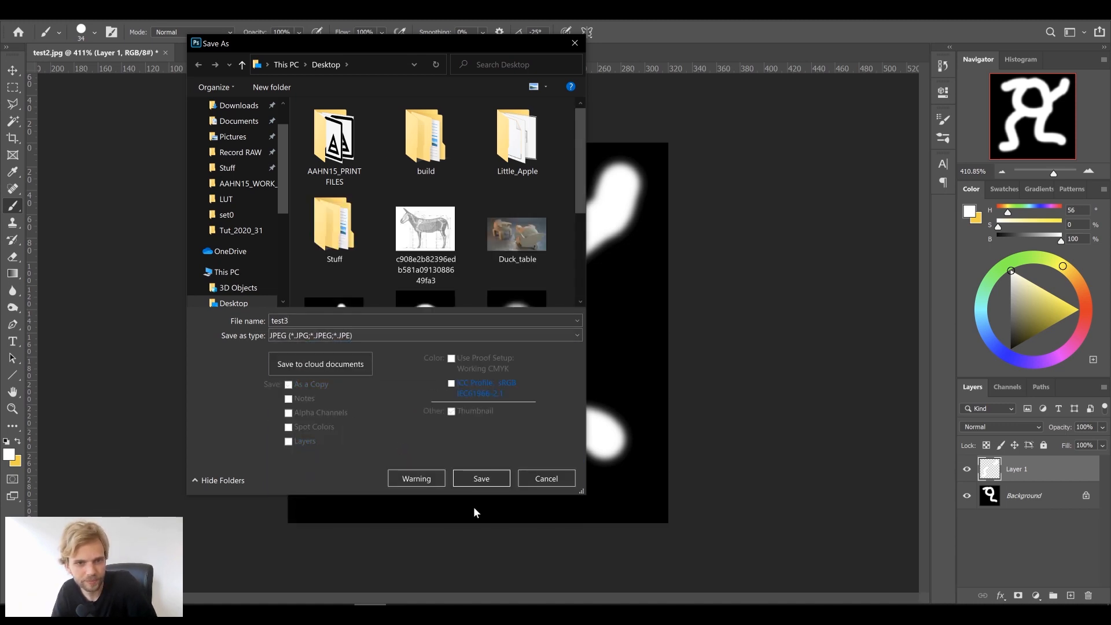
click(493, 481)
click(694, 147)
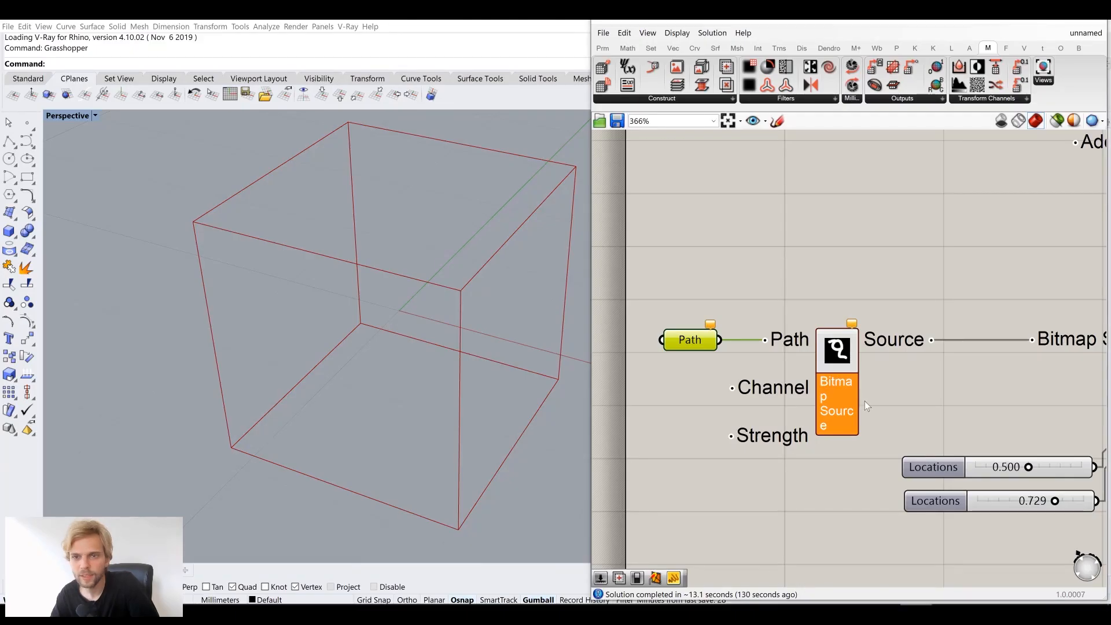
Load test3 and test1 from the Desktop into the Path parameter as multiple files
right_click(690, 352)
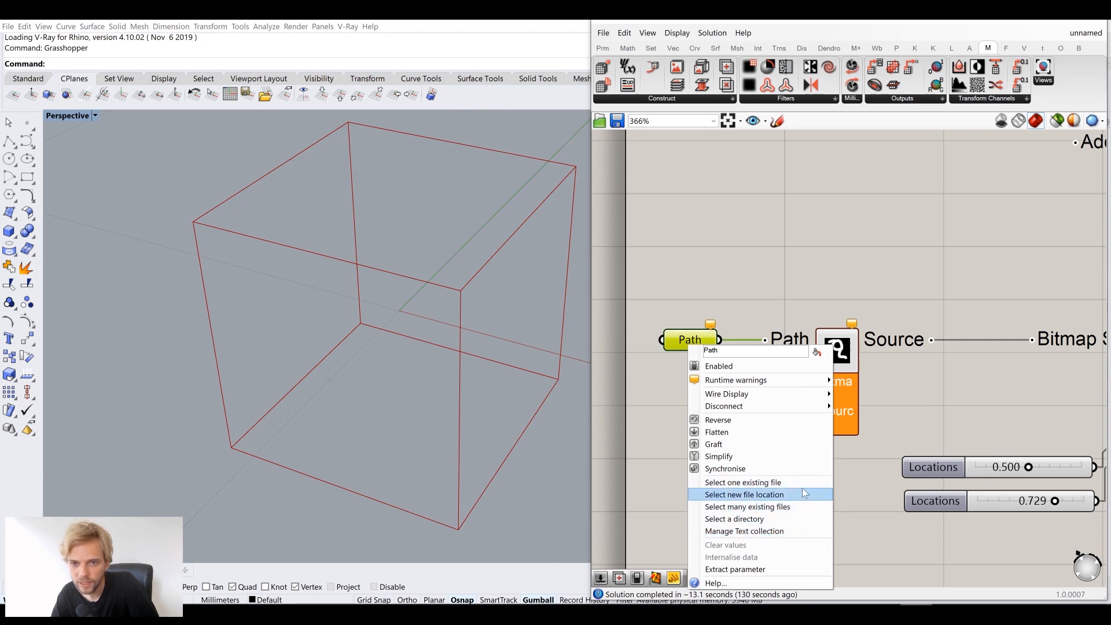
click(803, 508)
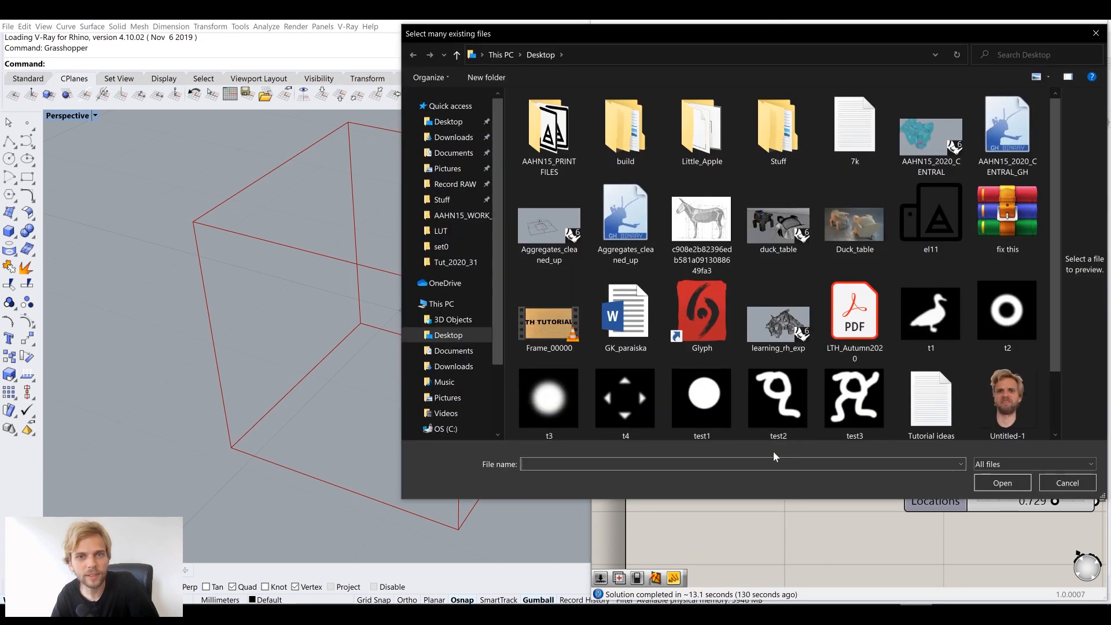
click(854, 400)
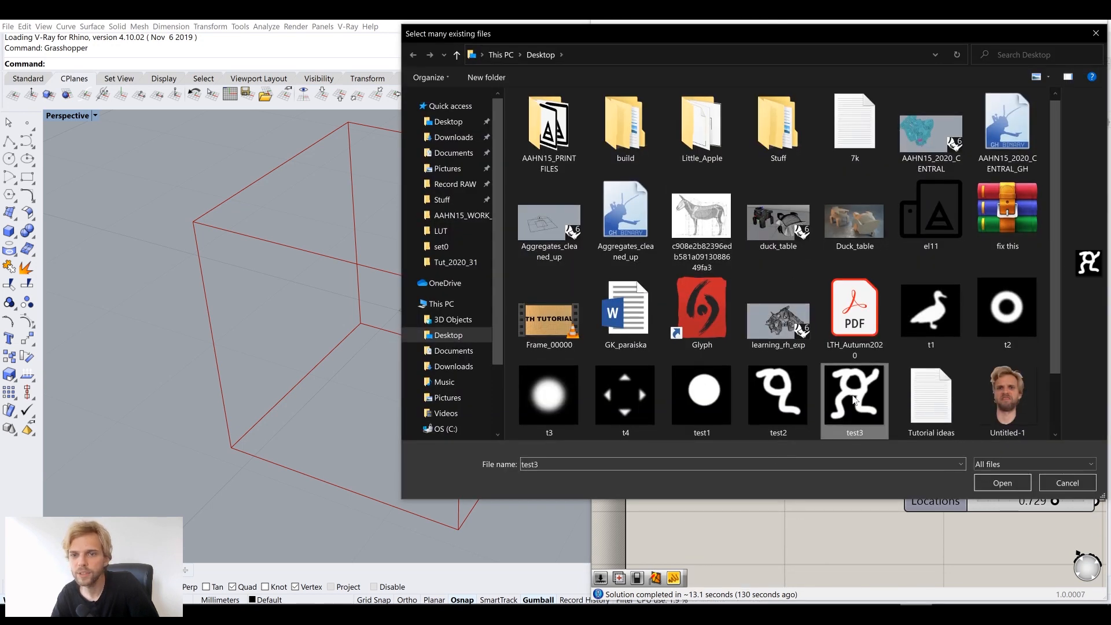
click(711, 393)
ctrl+click(851, 397)
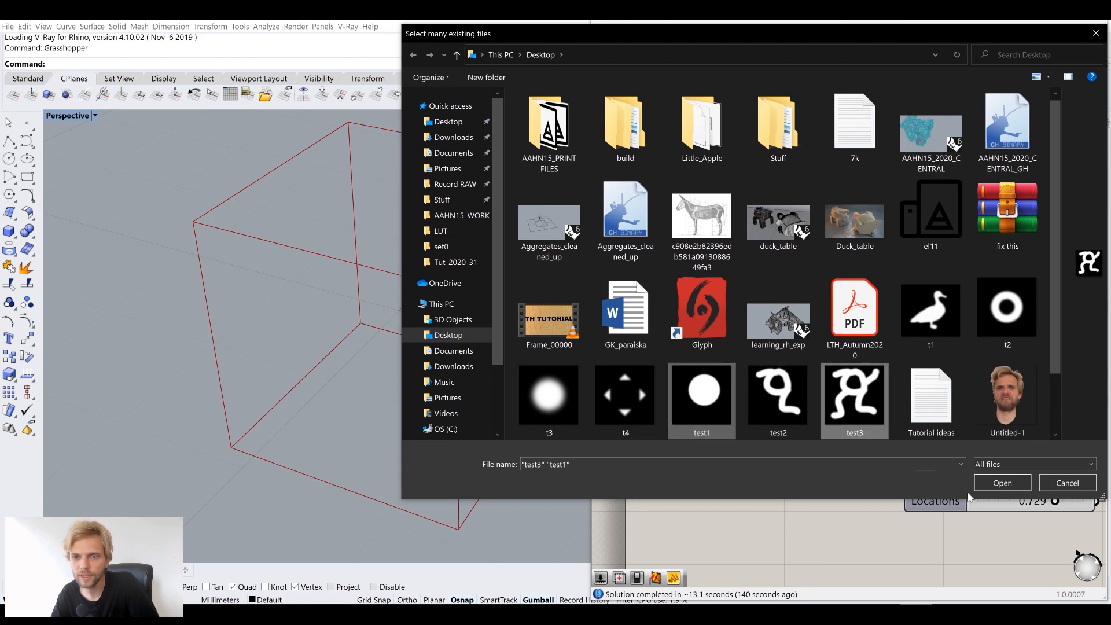
click(1002, 483)
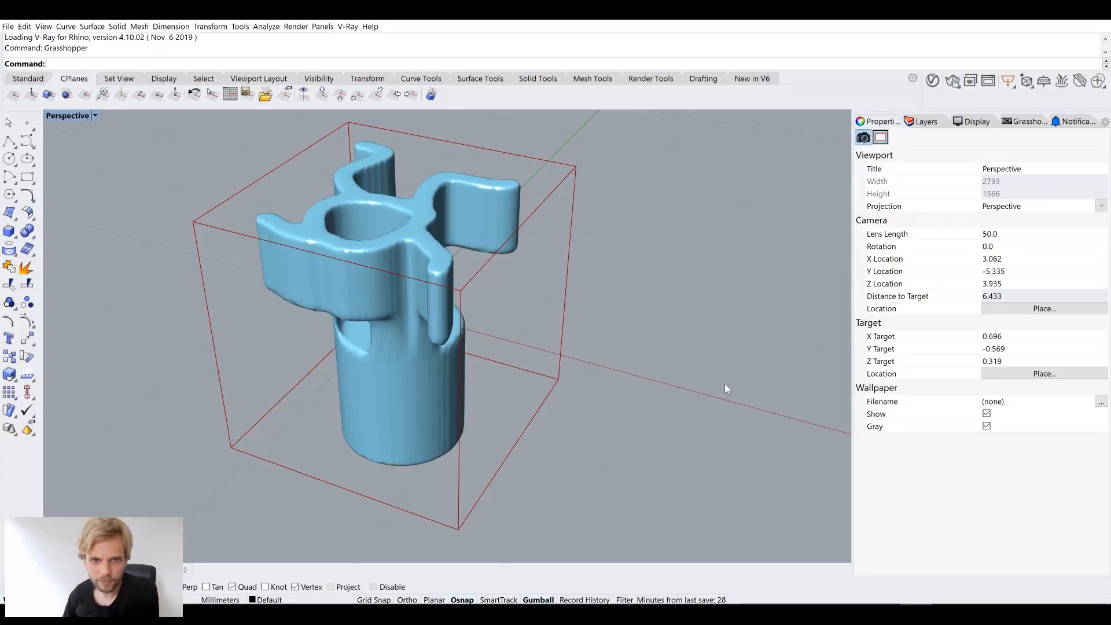
Orbit around the figure-topped cylinder mesh, then switch back to Photoshop
right_drag(482, 307, 246, 314)
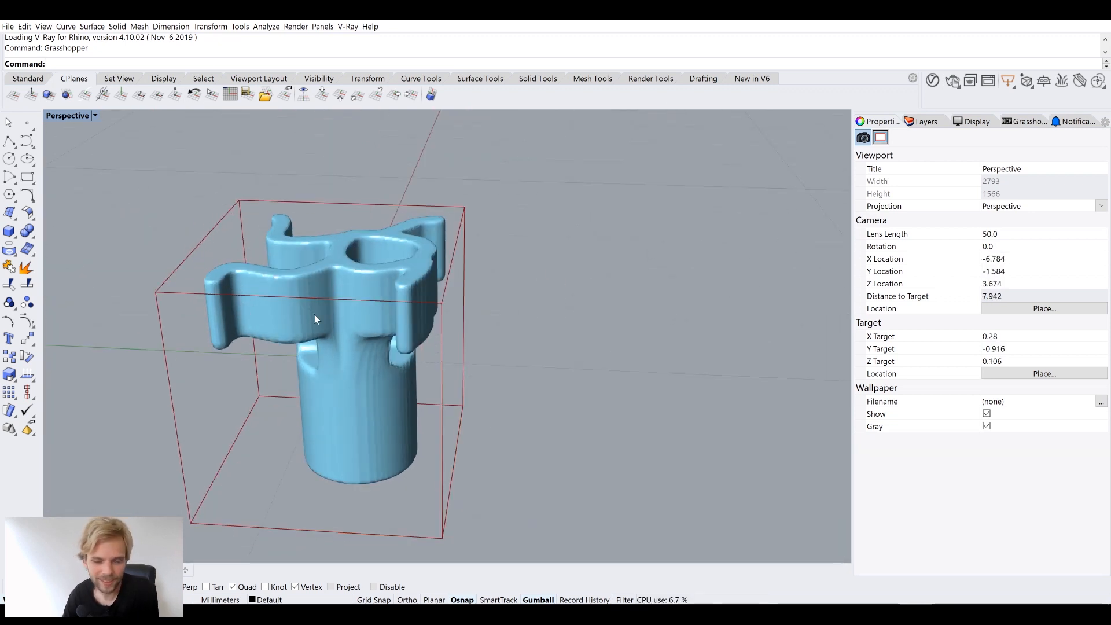
right_drag(314, 314, 415, 342)
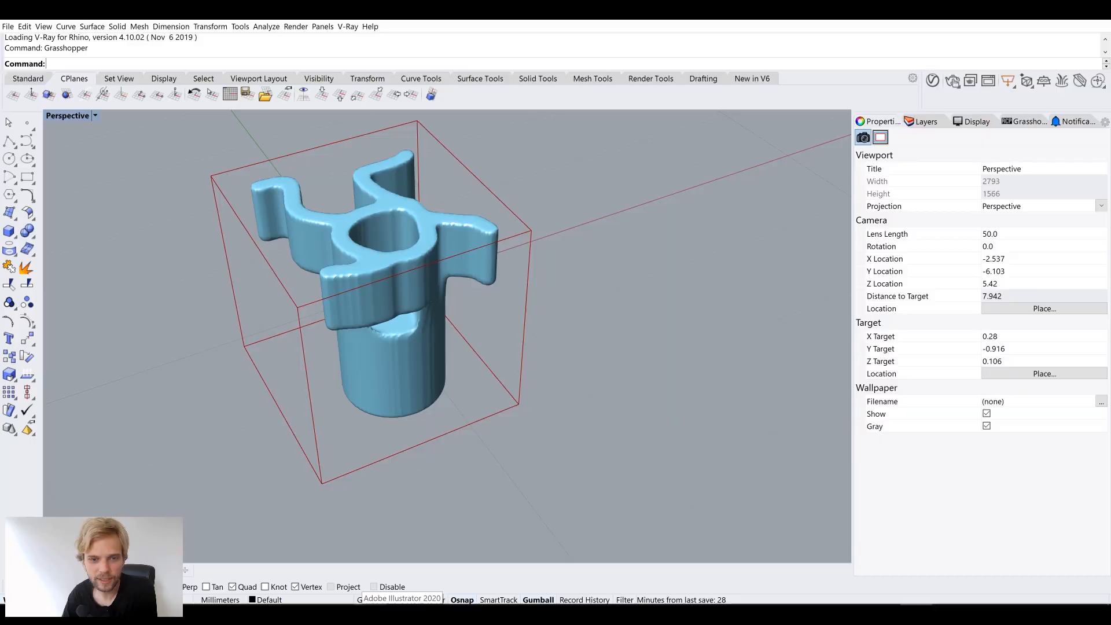
click(430, 614)
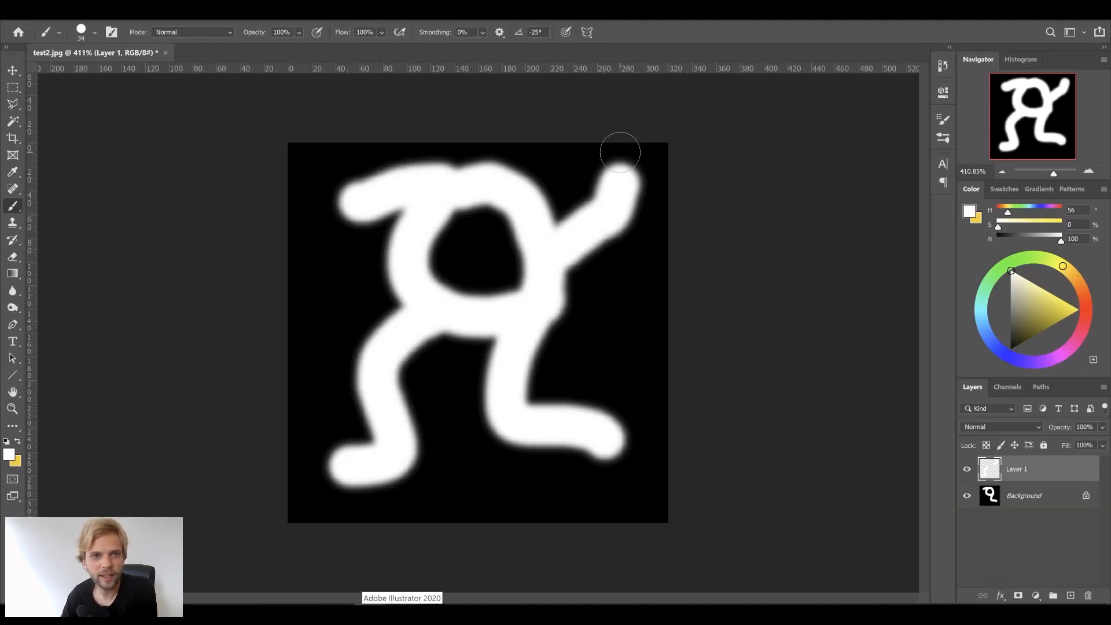
drag(325, 204, 181, 198)
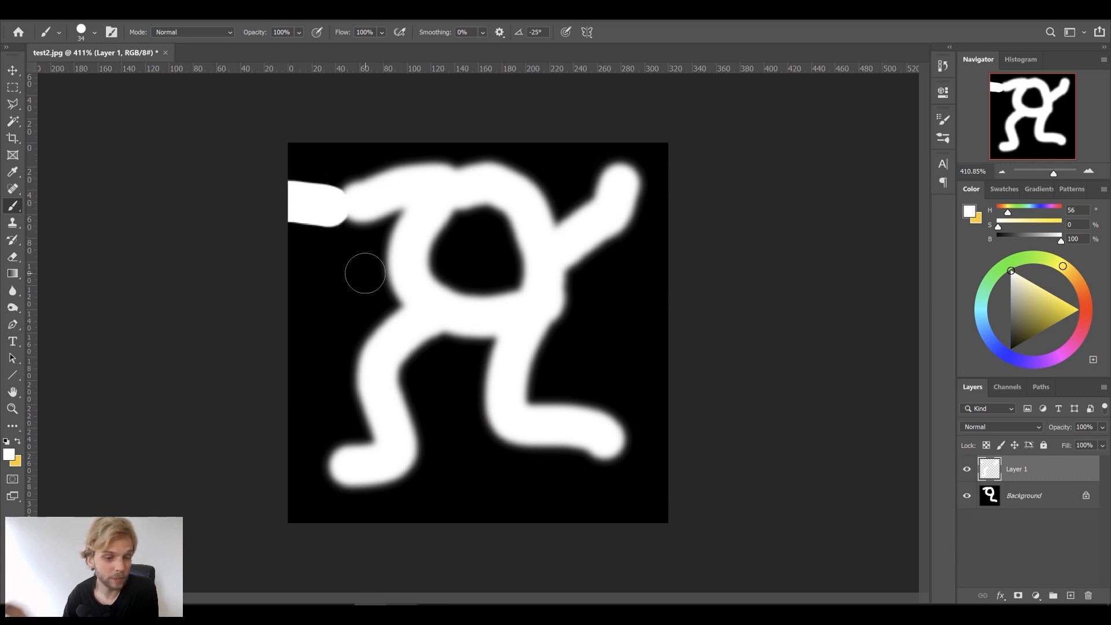
key(ctrl+z)
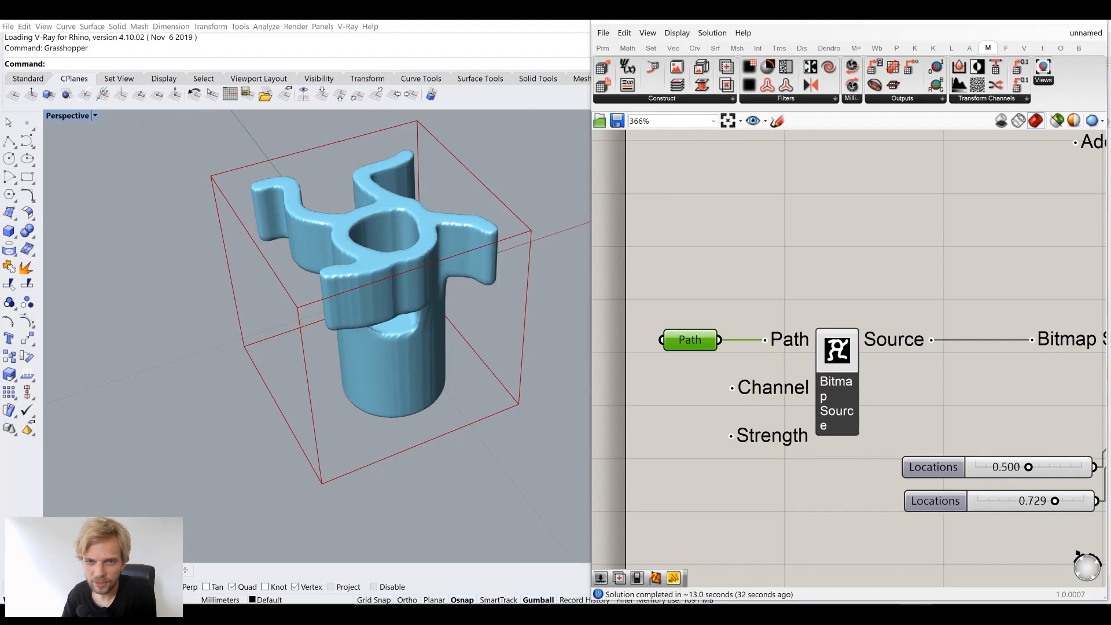
Change the voxel Resolution slider value from 96 to 24
right_drag(364, 145, 522, 318)
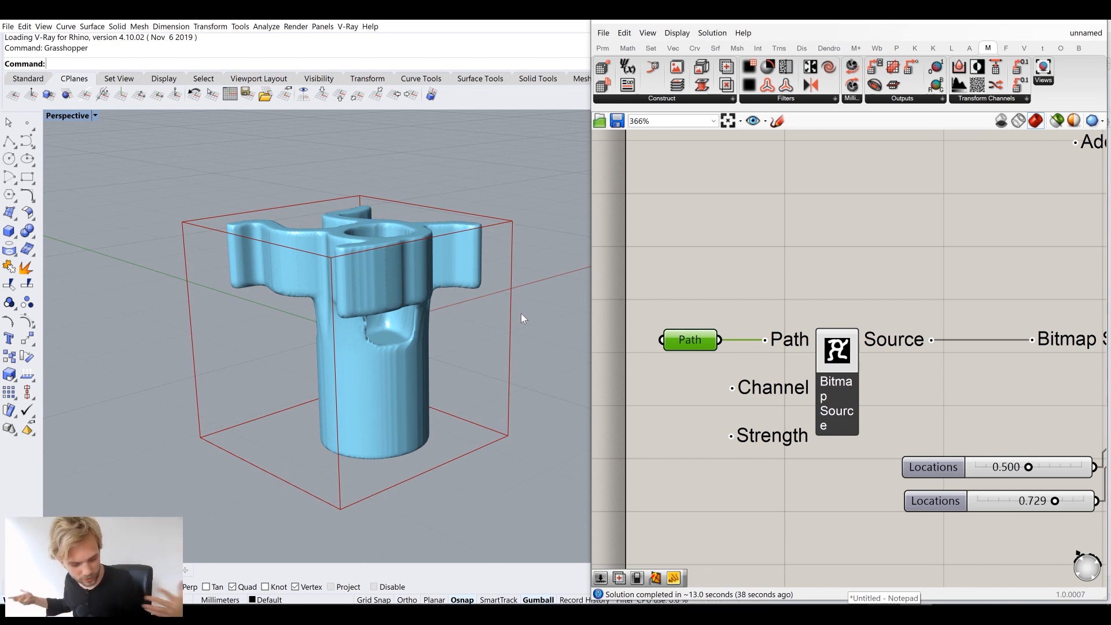
scroll(966, 237, down, 4)
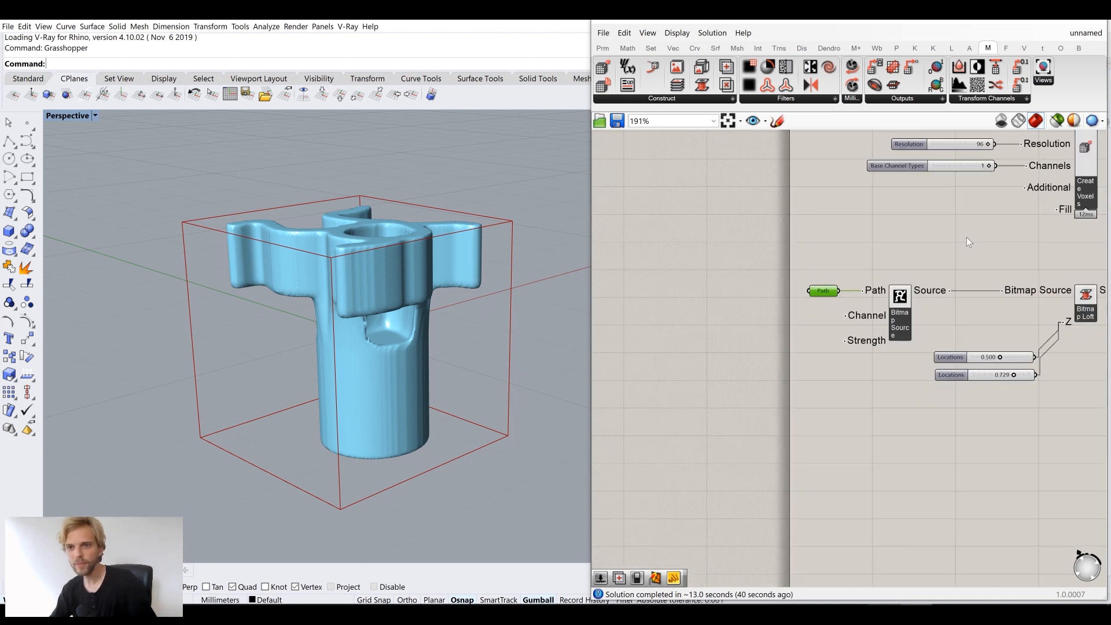
scroll(915, 222, up, 5)
double_click(920, 220)
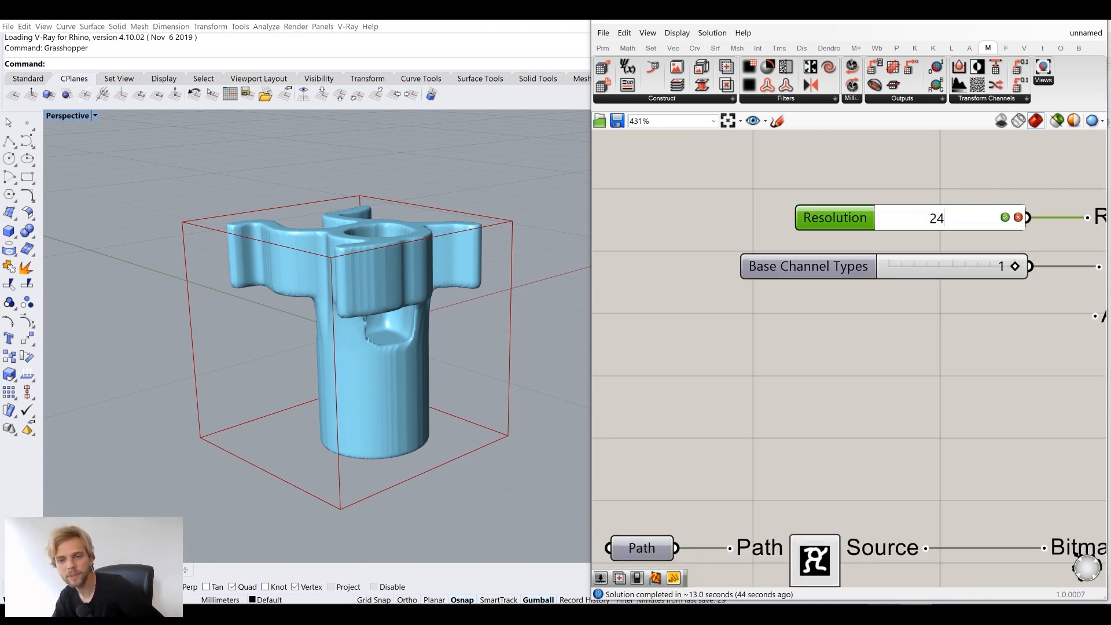
key(Return)
Inspect the coarser mesh, then bring the Bitmap Source and Path parameter back into view
right_drag(492, 317, 418, 305)
scroll(364, 360, up, 3)
scroll(406, 264, down, 3)
scroll(903, 339, down, 2)
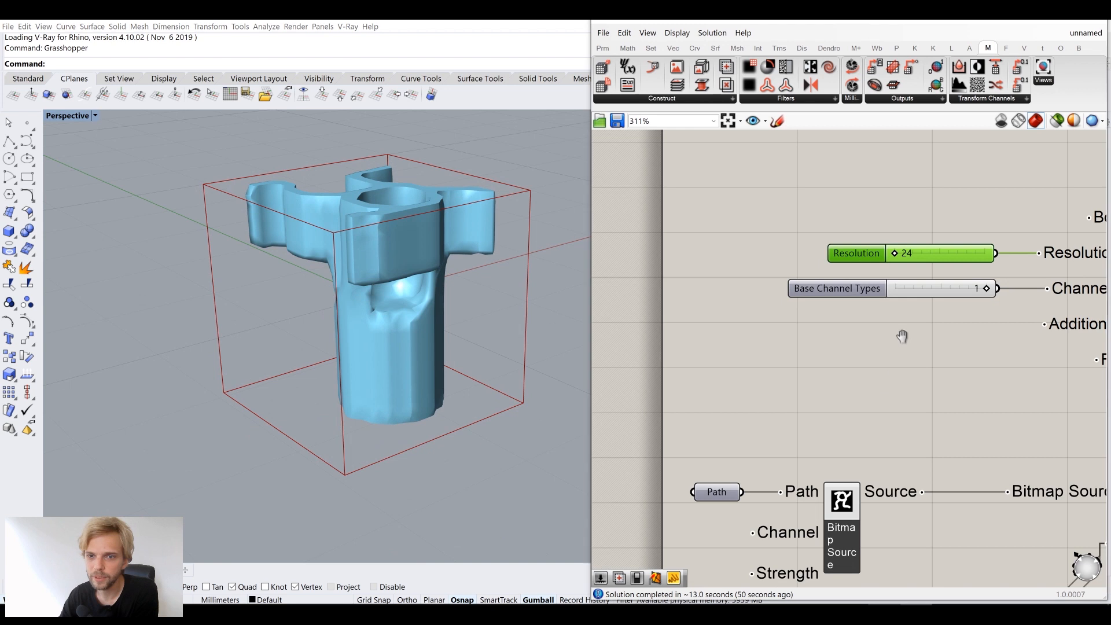
right_drag(902, 337, 926, 244)
right_drag(847, 359, 866, 311)
scroll(751, 358, up, 2)
click(747, 360)
Replace the Path images with t1, t2, t3 and t4 from the Desktop
right_click(748, 360)
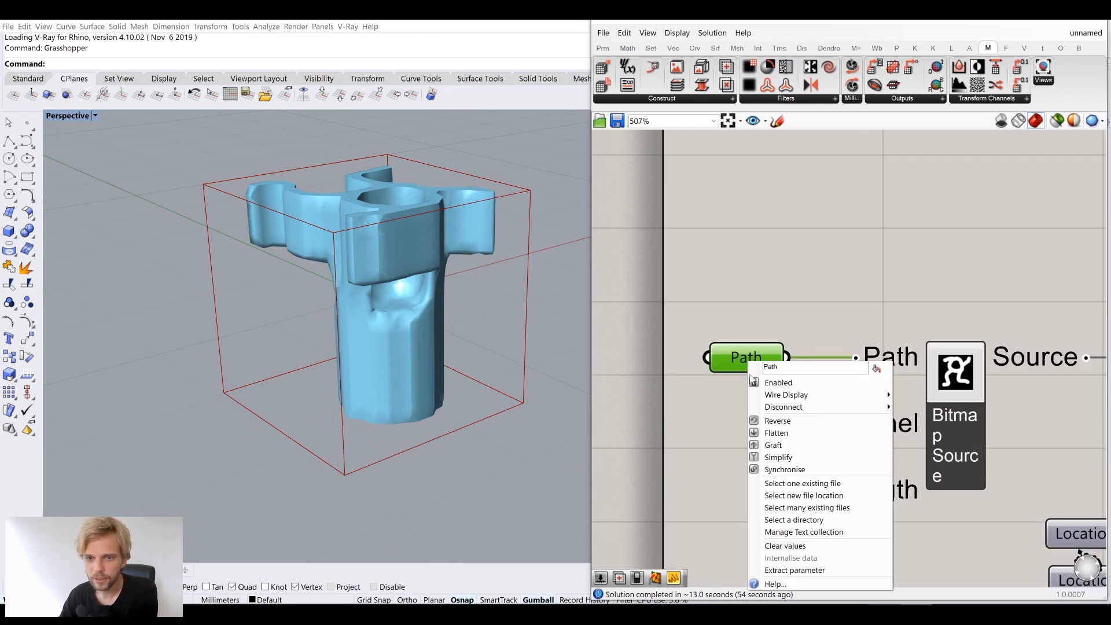
click(808, 507)
scroll(748, 374, down, 1)
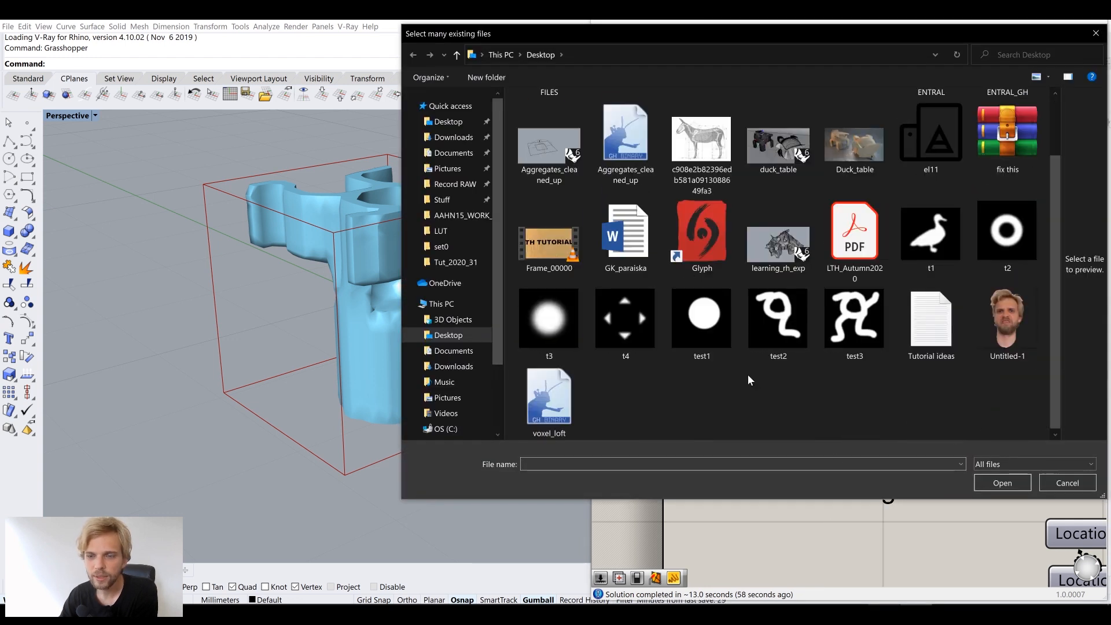
click(926, 234)
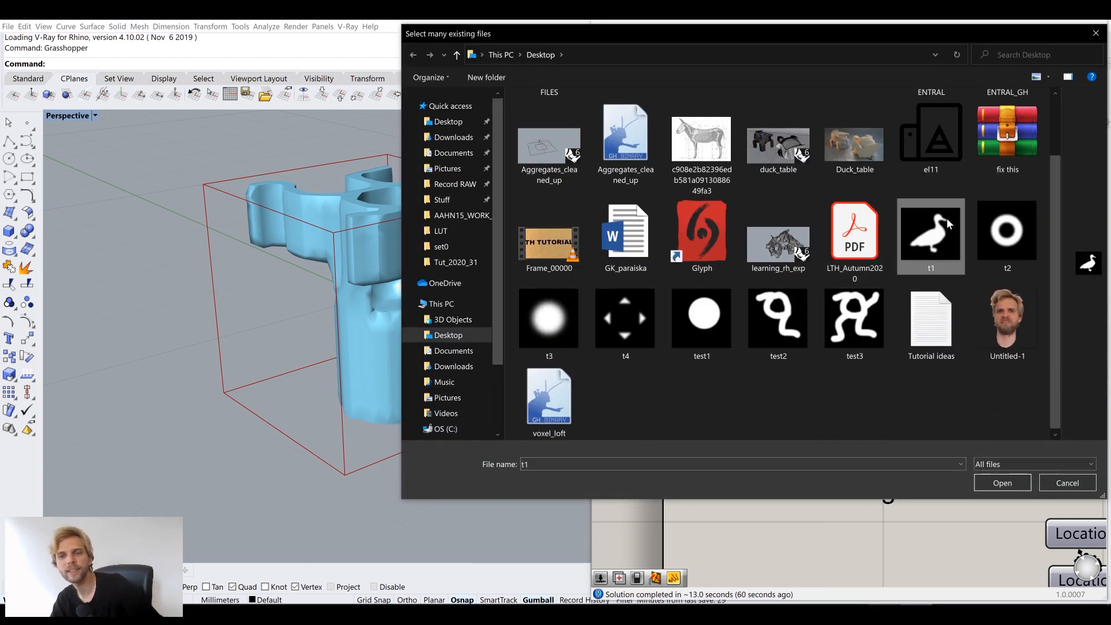
ctrl+click(982, 254)
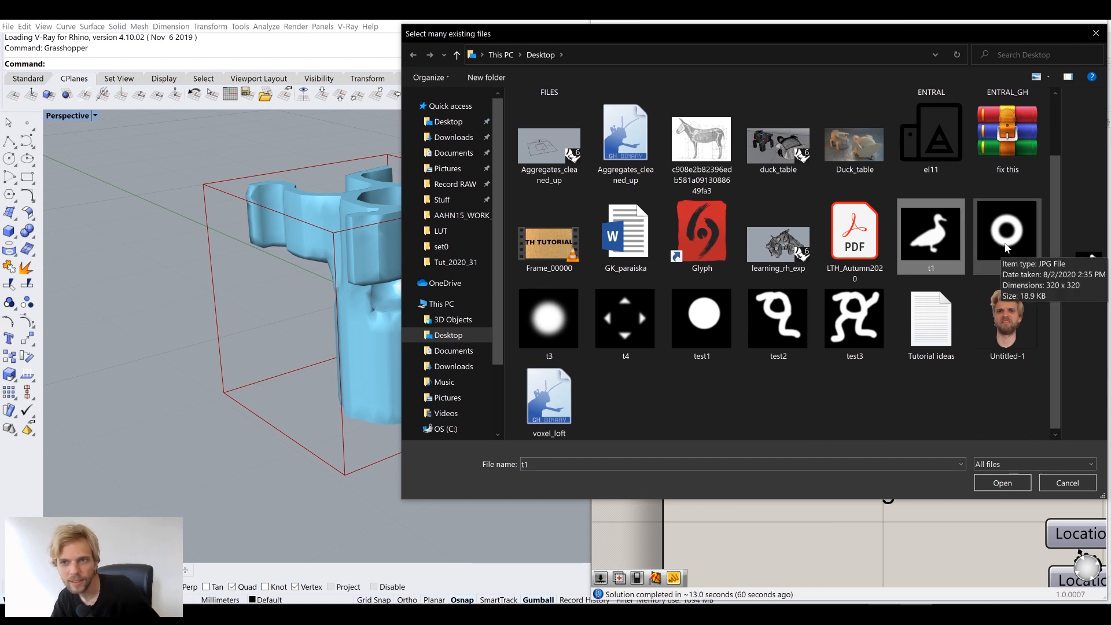
ctrl+click(554, 333)
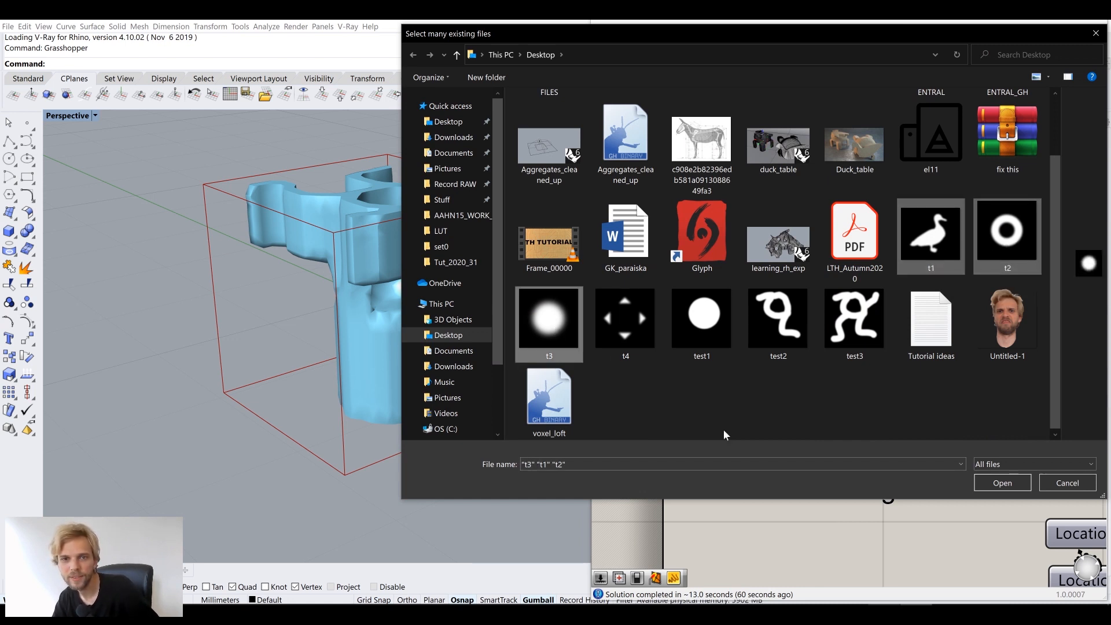
ctrl+click(619, 321)
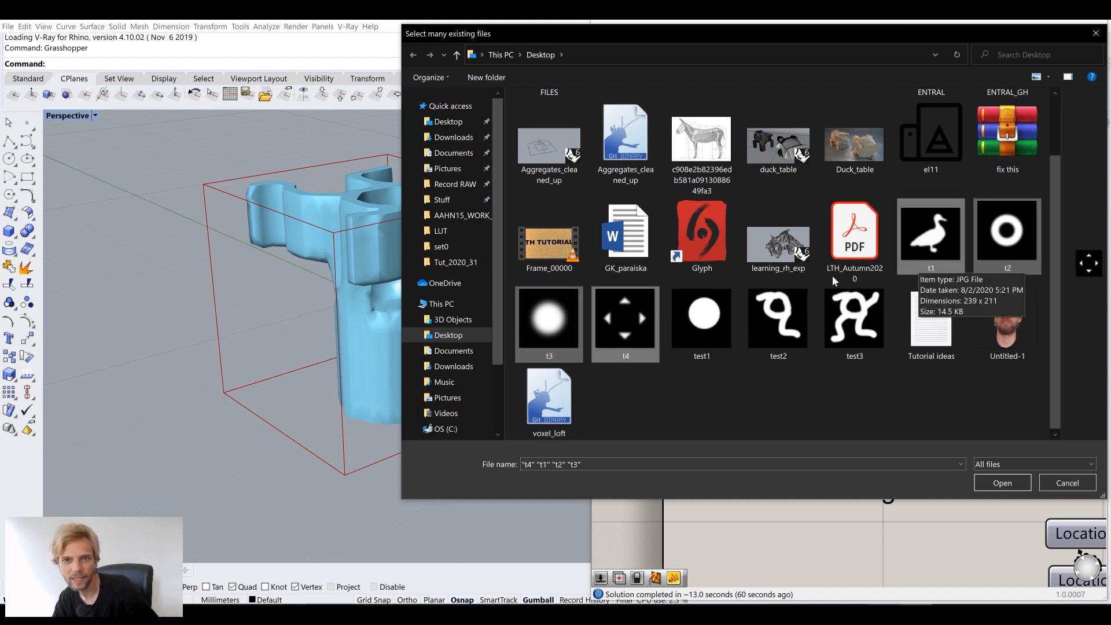
click(991, 484)
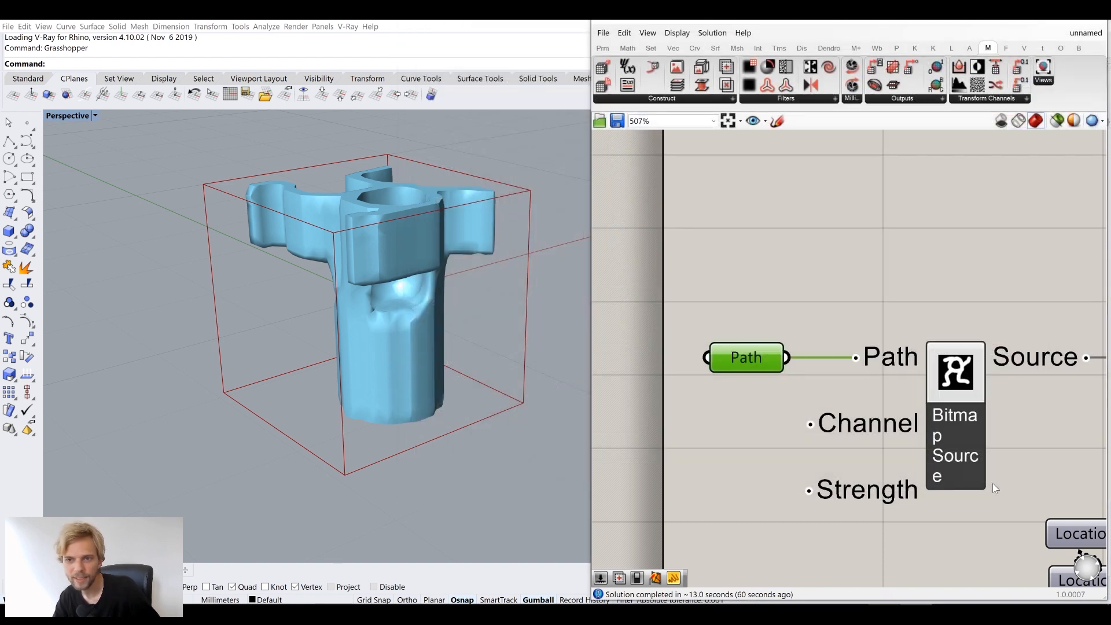
scroll(917, 311, down, 3)
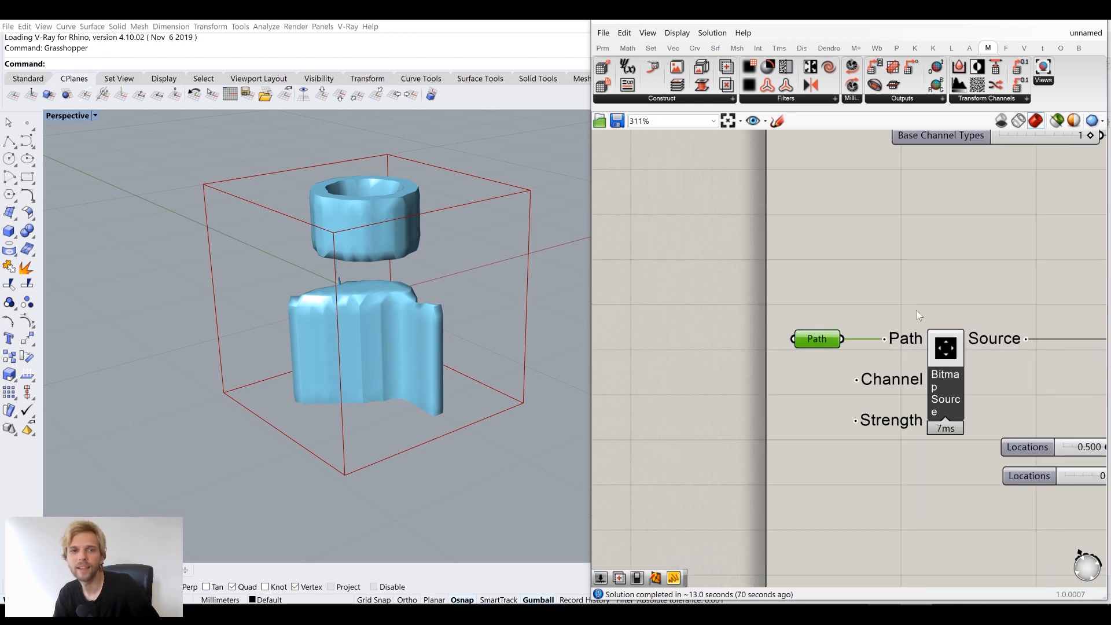
Move the Path and Bitmap Source components further left on the canvas
right_drag(528, 320, 338, 478)
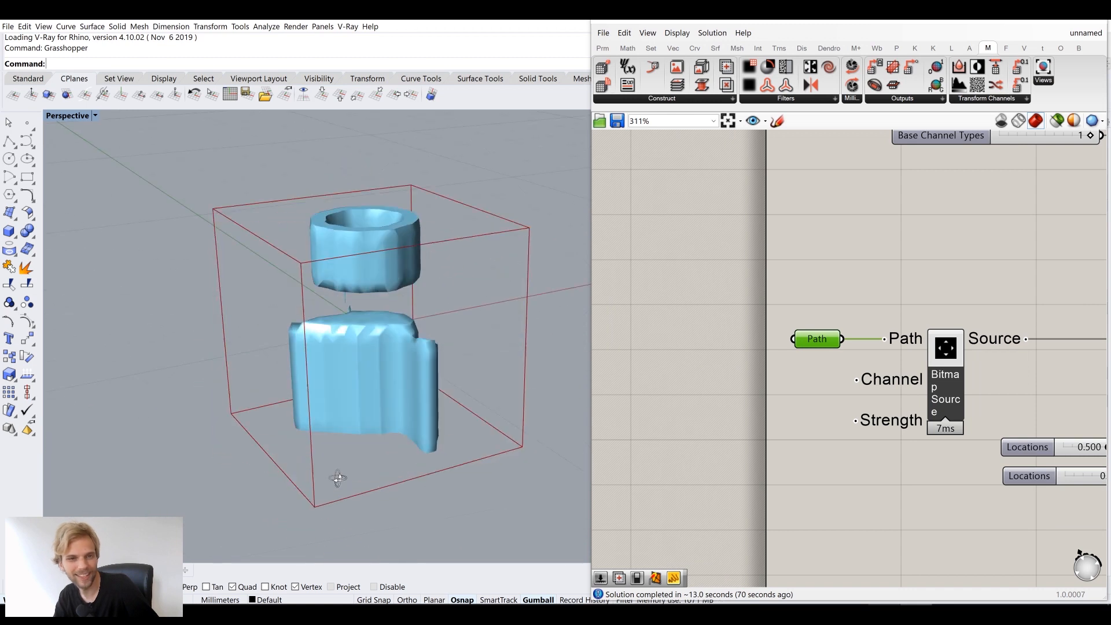
scroll(329, 324, up, 4)
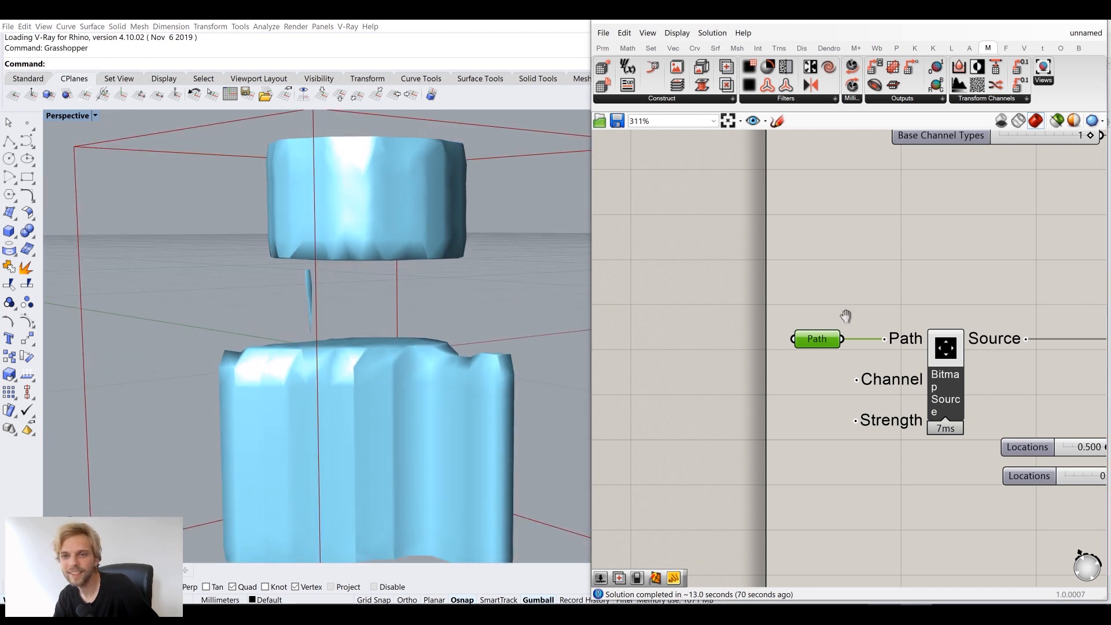
scroll(844, 318, down, 3)
scroll(970, 377, up, 3)
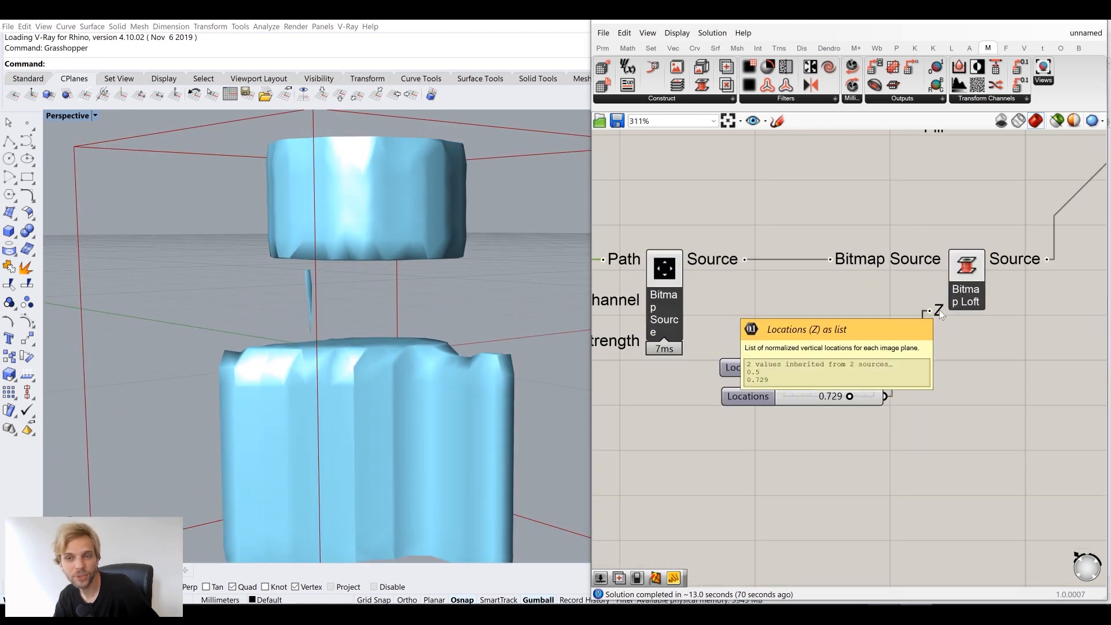
right_drag(785, 306, 935, 335)
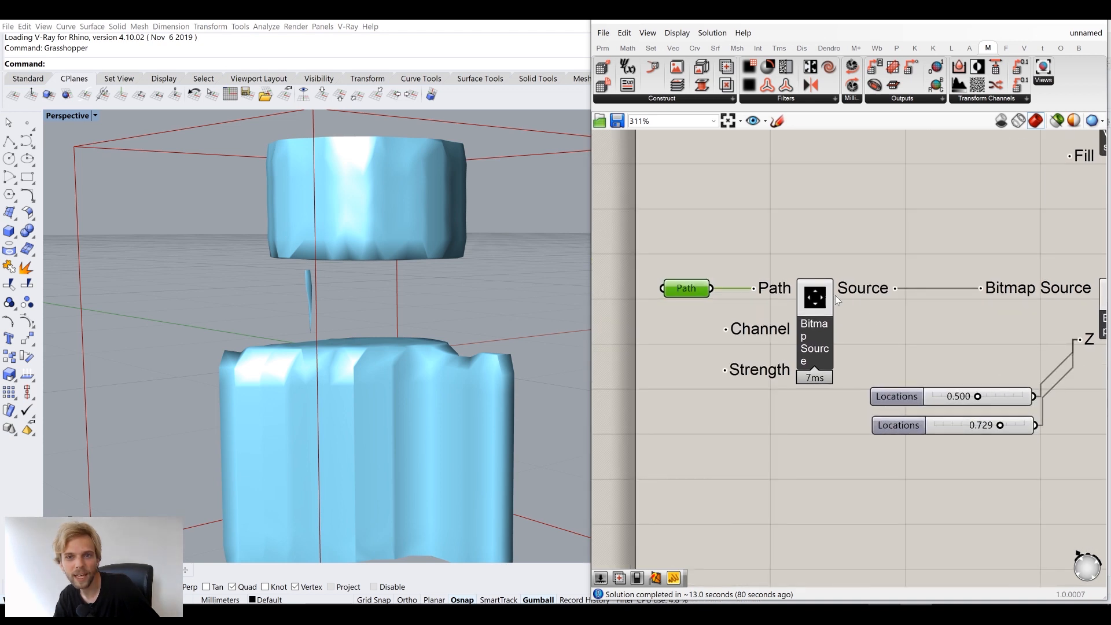
mouse_move(688, 289)
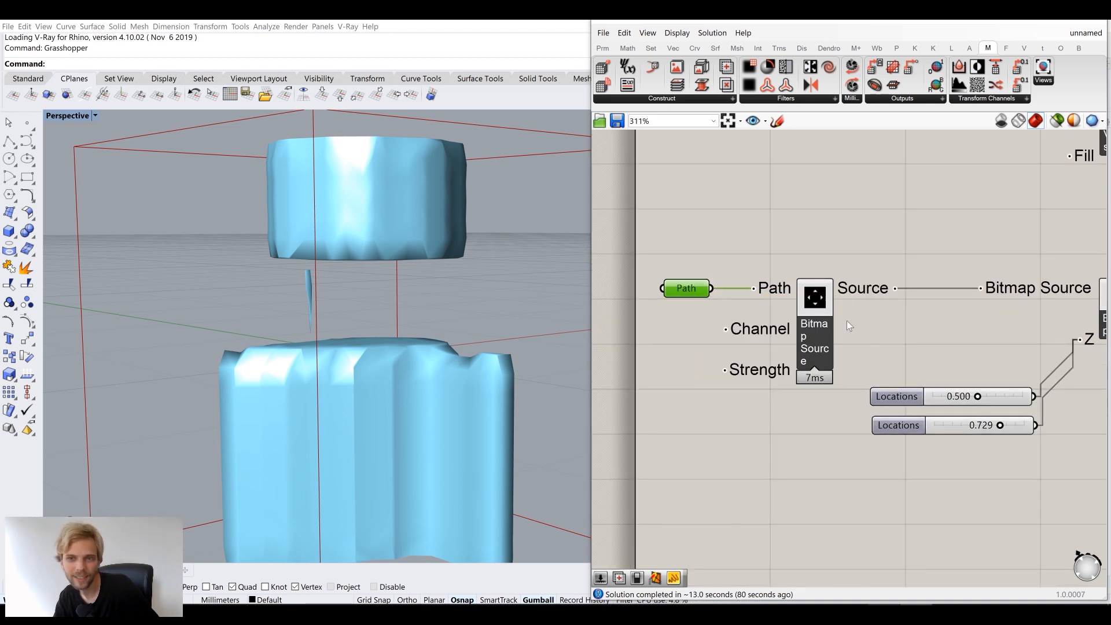
scroll(925, 353, down, 4)
drag(918, 358, 704, 289)
drag(858, 329, 766, 328)
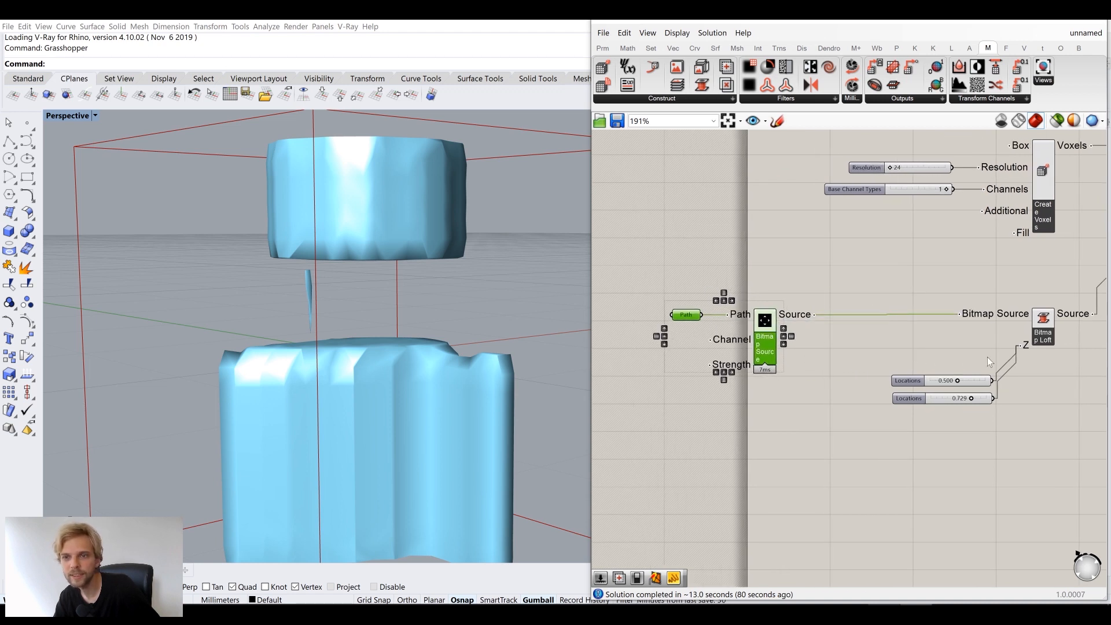
Delete the two Locations sliders feeding Bitmap Loft's Z input
scroll(998, 381, up, 1)
right_drag(998, 380, 939, 352)
drag(877, 415, 818, 345)
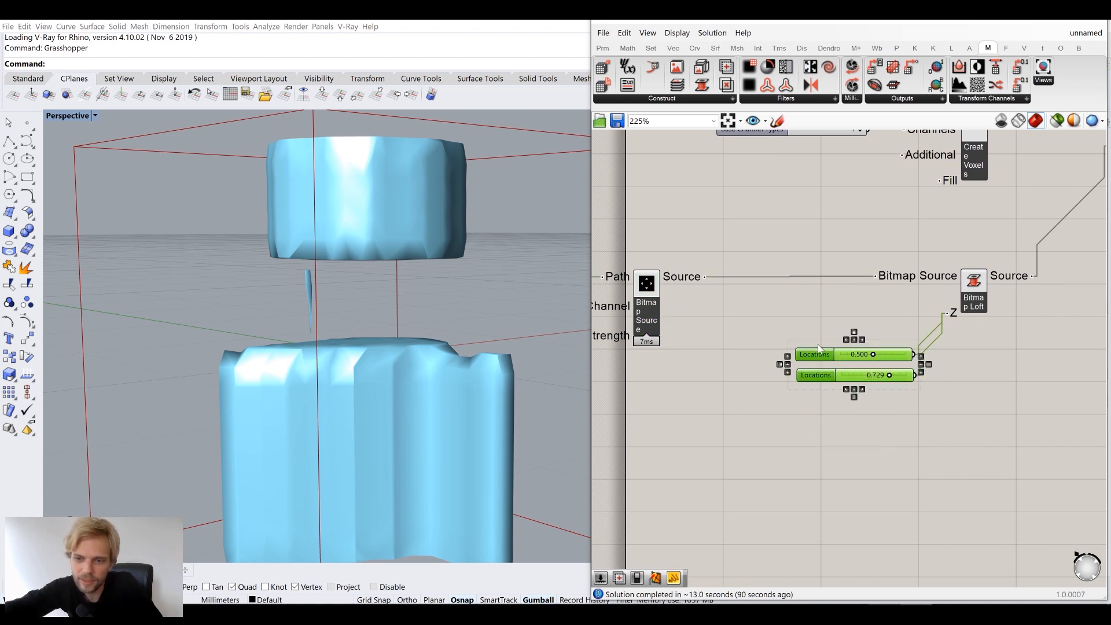
key(Delete)
double_click(818, 345)
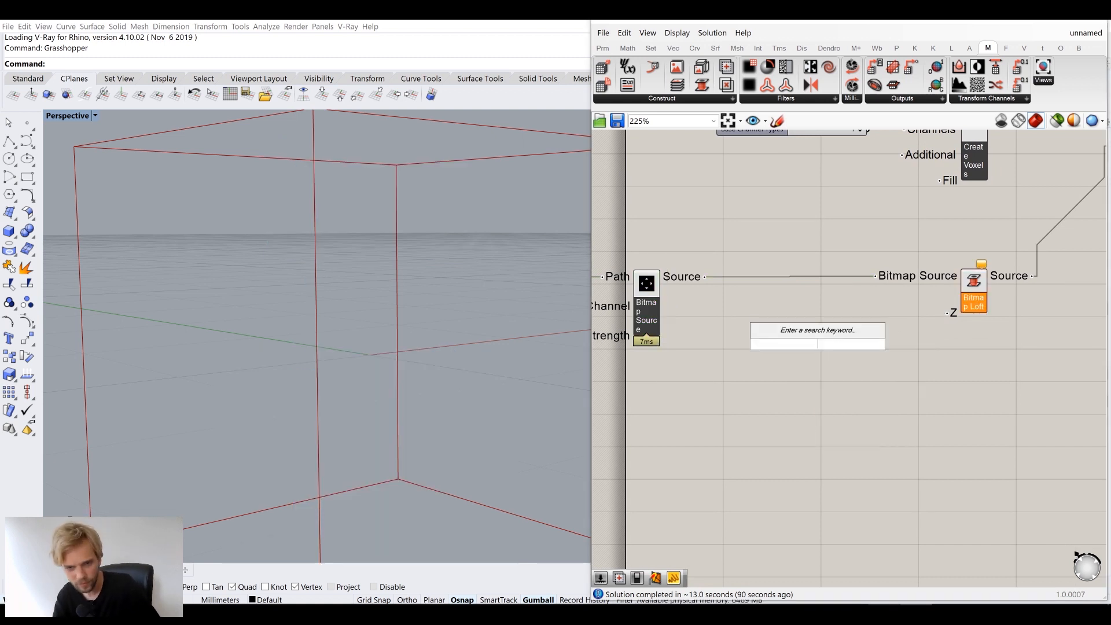
Place a Range component via search and wire its output to Bitmap Loft's Z input
text(renge)
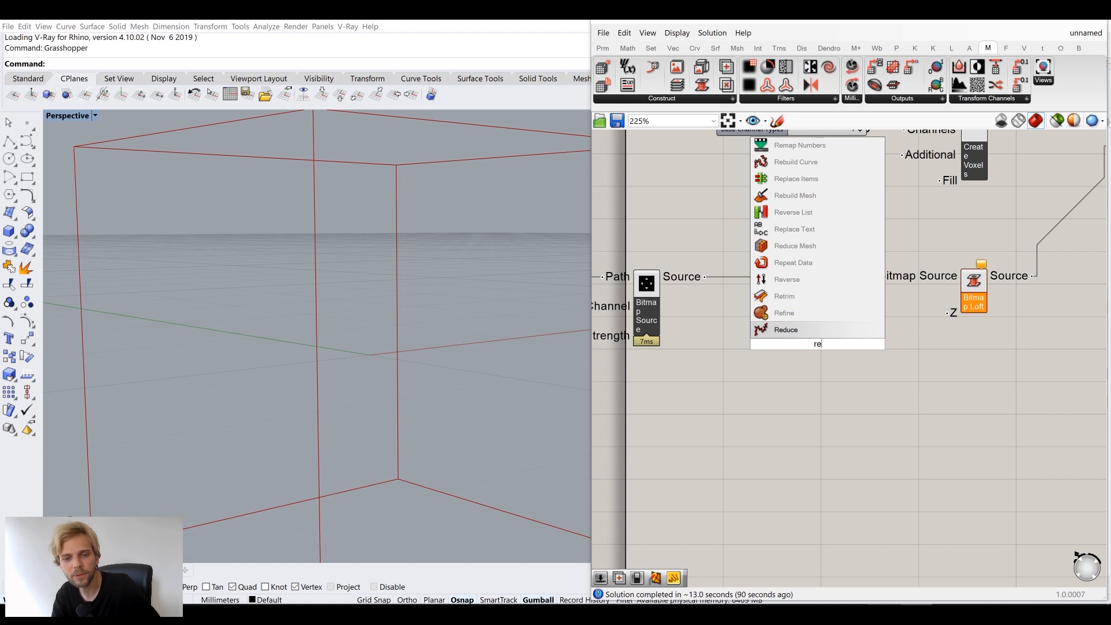
key(Return)
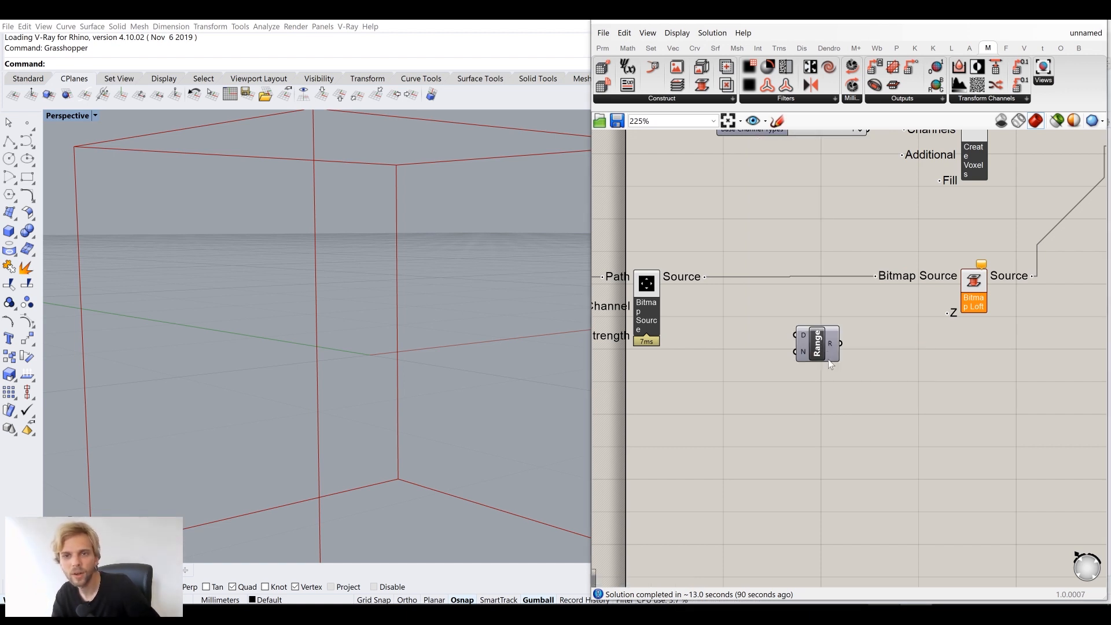
scroll(831, 354, up, 2)
drag(900, 369, 995, 299)
drag(874, 373, 920, 387)
click(839, 411)
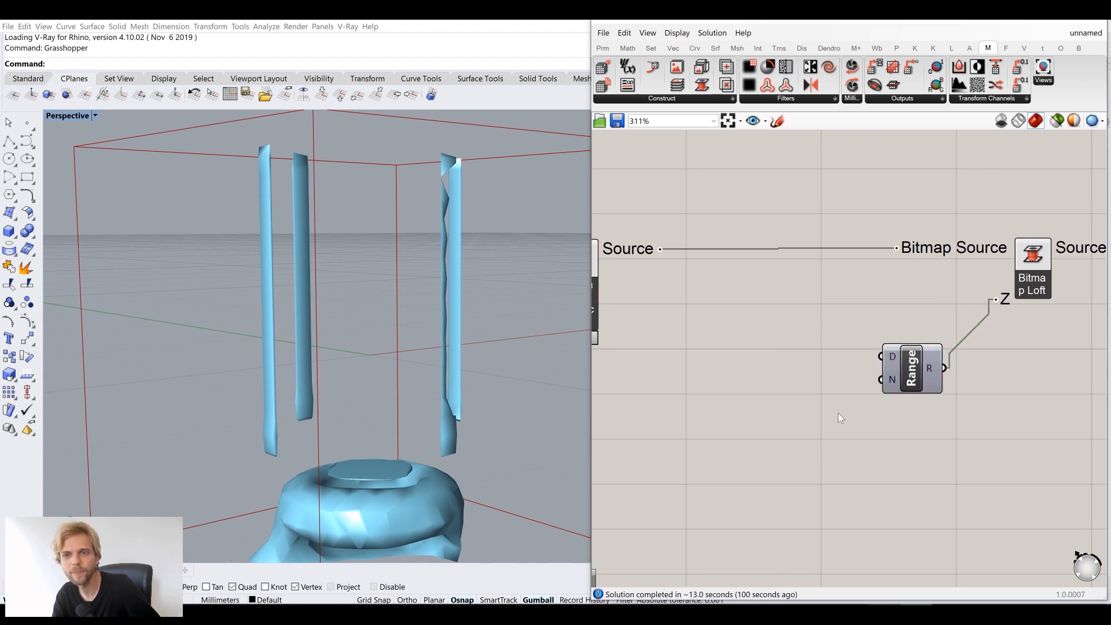
right_drag(838, 412, 907, 385)
Disconnect the Range from Bitmap Loft's Z input, leaving it unconnected
mouse_move(960, 355)
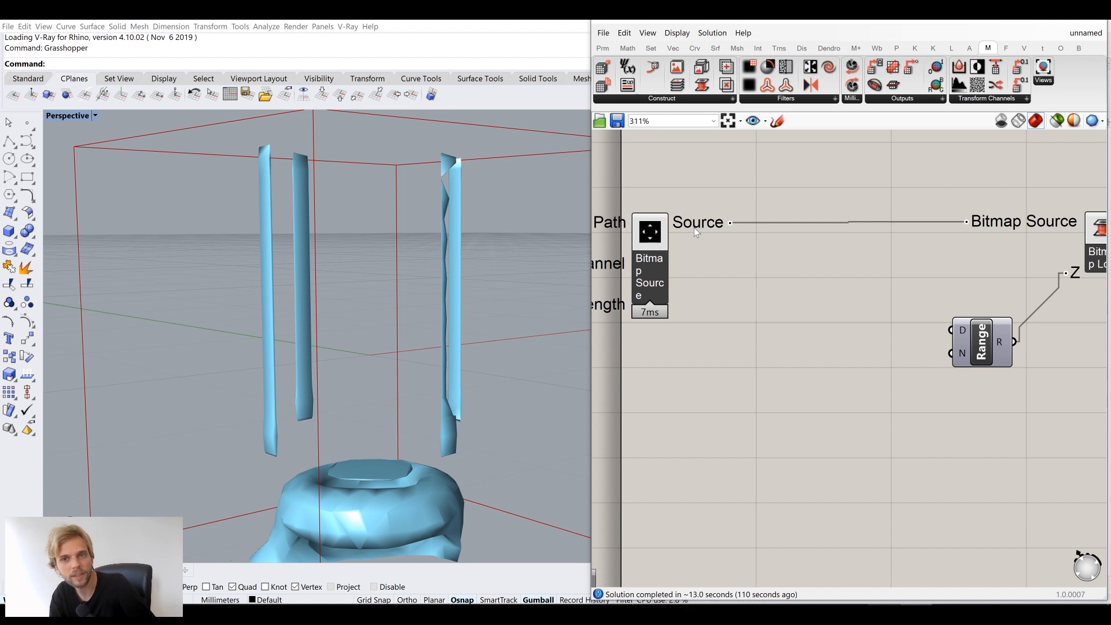
mouse_move(695, 224)
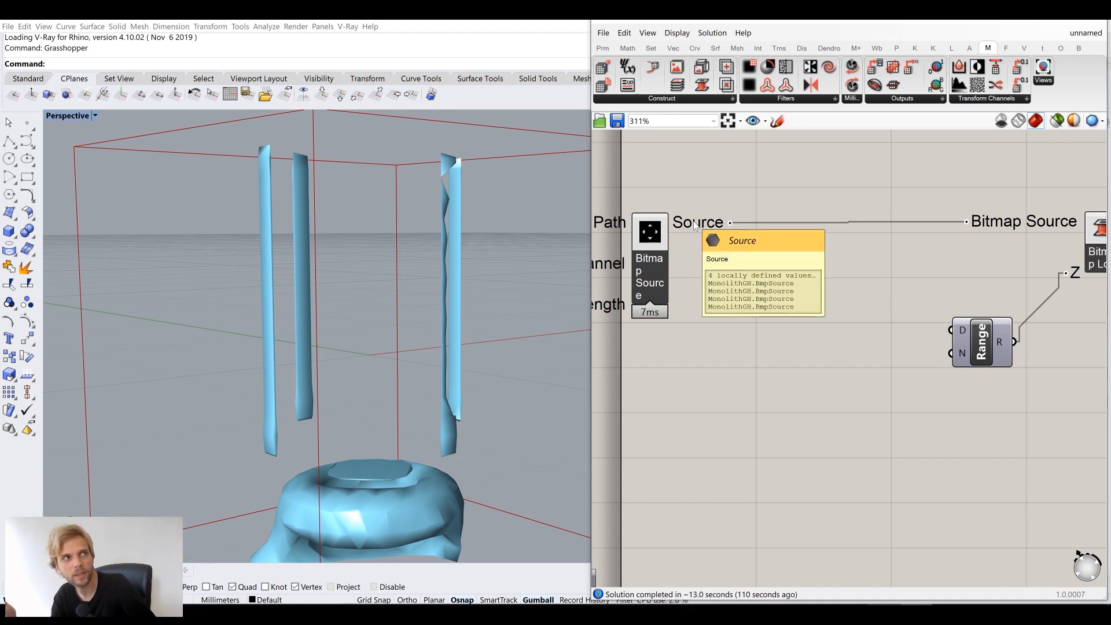
right_drag(890, 324, 859, 210)
scroll(883, 365, down, 2)
right_drag(871, 392, 864, 343)
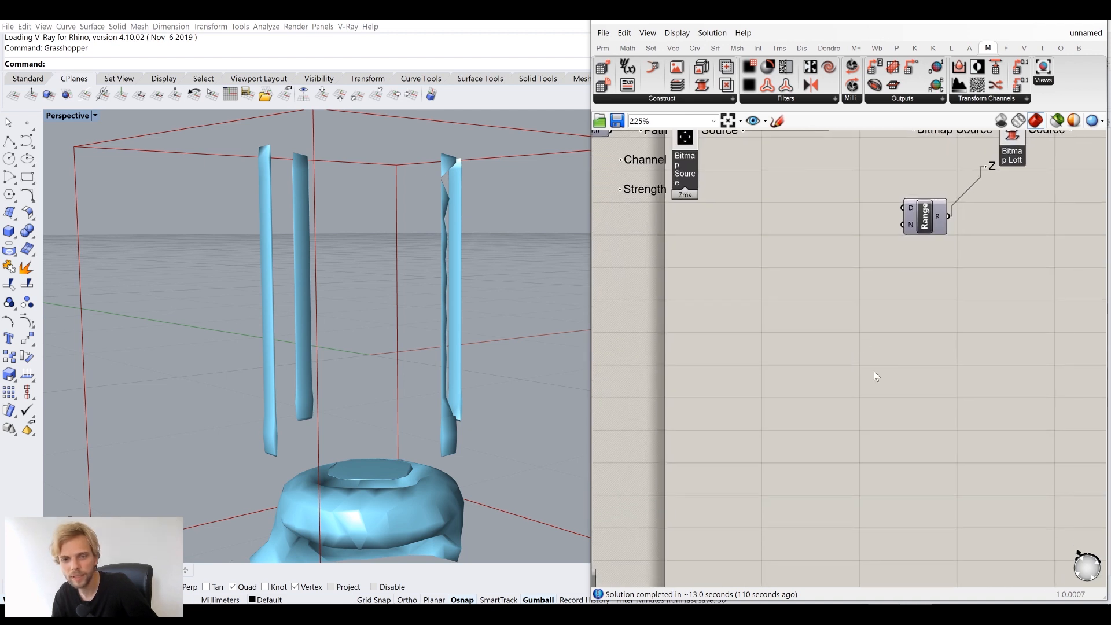
ctrl+drag(987, 167, 848, 360)
click(793, 357)
Add a Panel on Range's R output, enlarged to list all 11 values
click(859, 386)
scroll(859, 385, up, 4)
right_drag(803, 361, 839, 352)
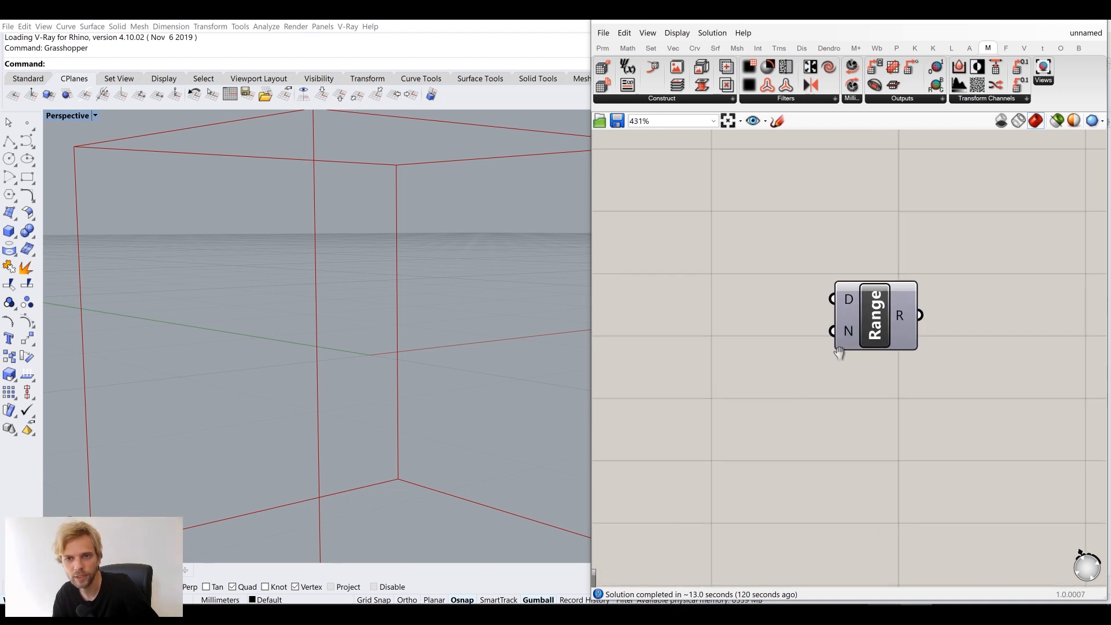
double_click(763, 369)
text(//)
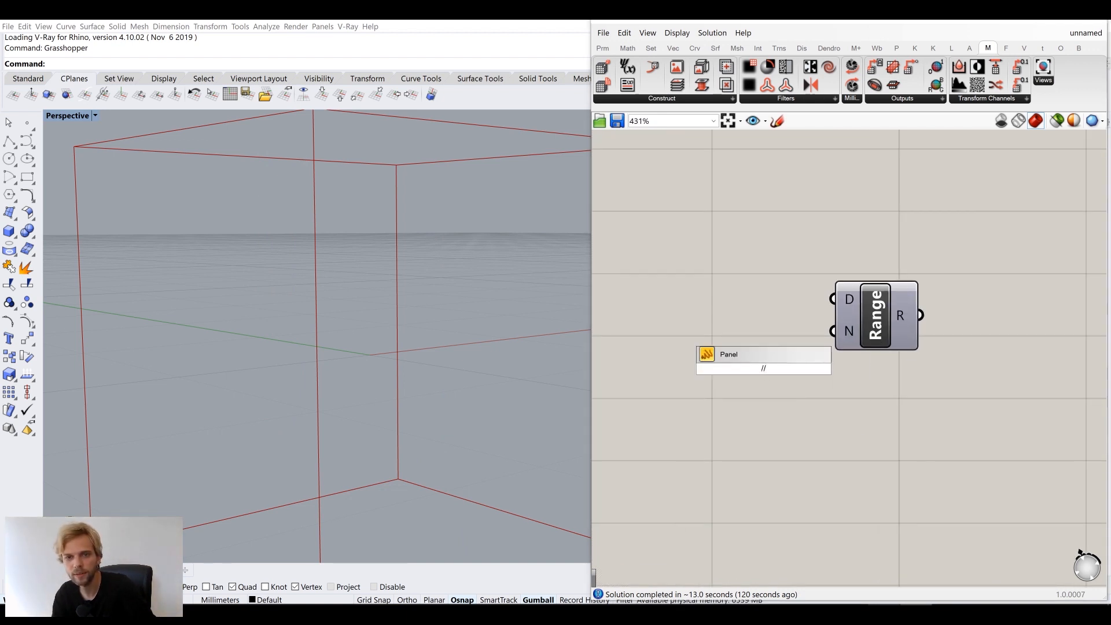
key(Return)
drag(851, 384, 1036, 320)
drag(970, 327, 973, 328)
right_drag(996, 332, 913, 325)
scroll(939, 332, down, 2)
right_drag(957, 365, 931, 327)
drag(929, 315, 930, 426)
scroll(901, 251, up, 2)
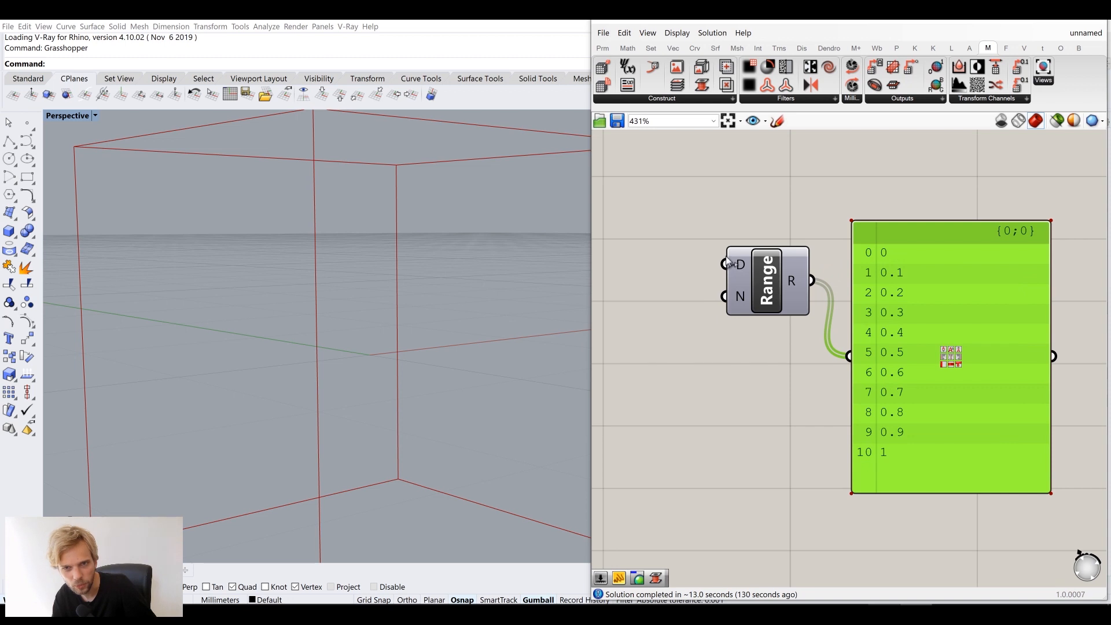
Add a Steps slider set to 5 and wire it into Range's N input
mouse_move(740, 267)
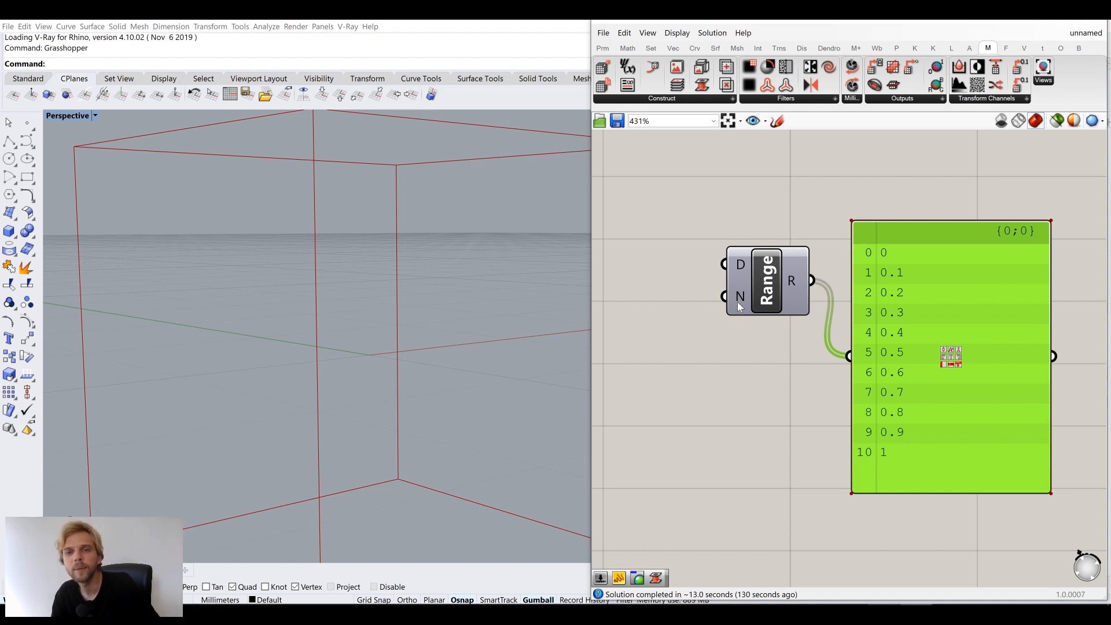
right_drag(775, 303, 892, 292)
double_click(747, 358)
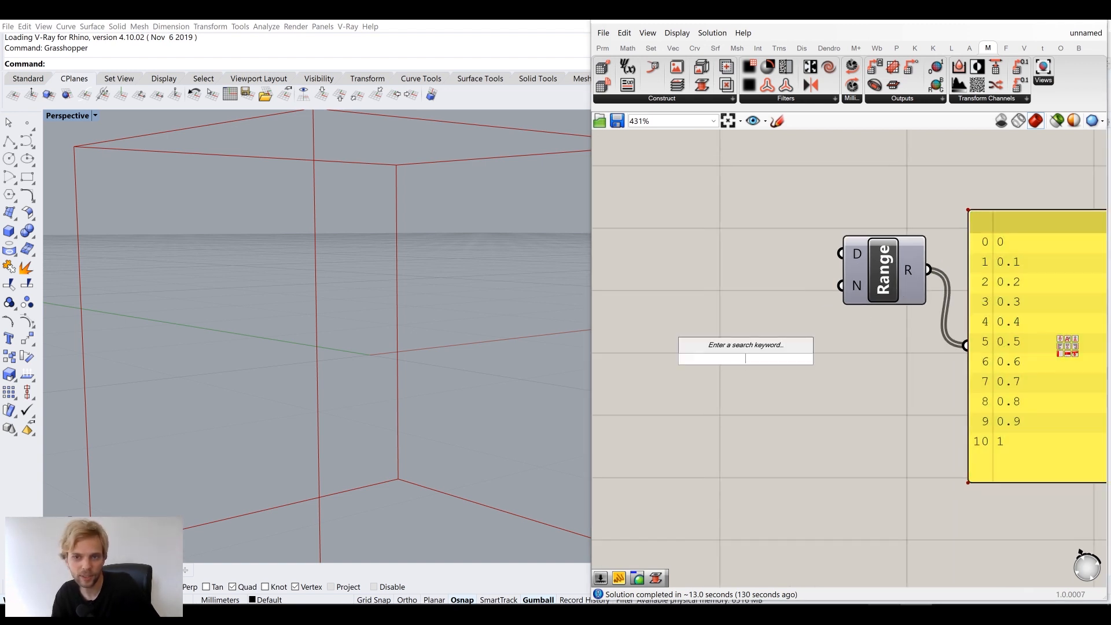
text(5)
key(Return)
drag(847, 358, 783, 282)
right_drag(1020, 231, 932, 223)
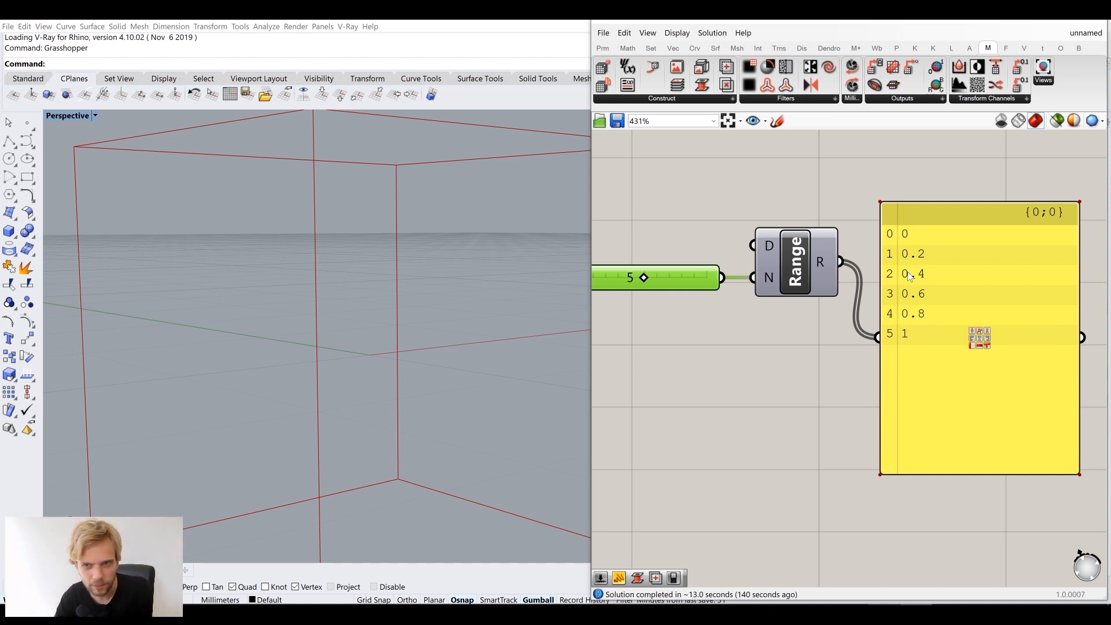
right_drag(753, 335, 844, 320)
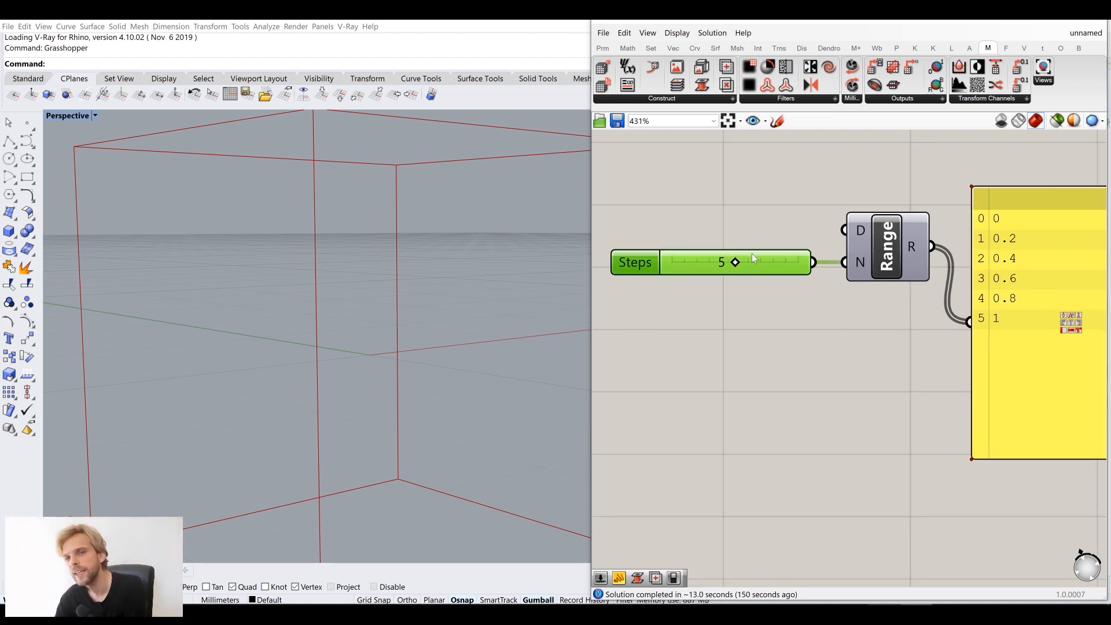
scroll(752, 254, down, 3)
click(777, 121)
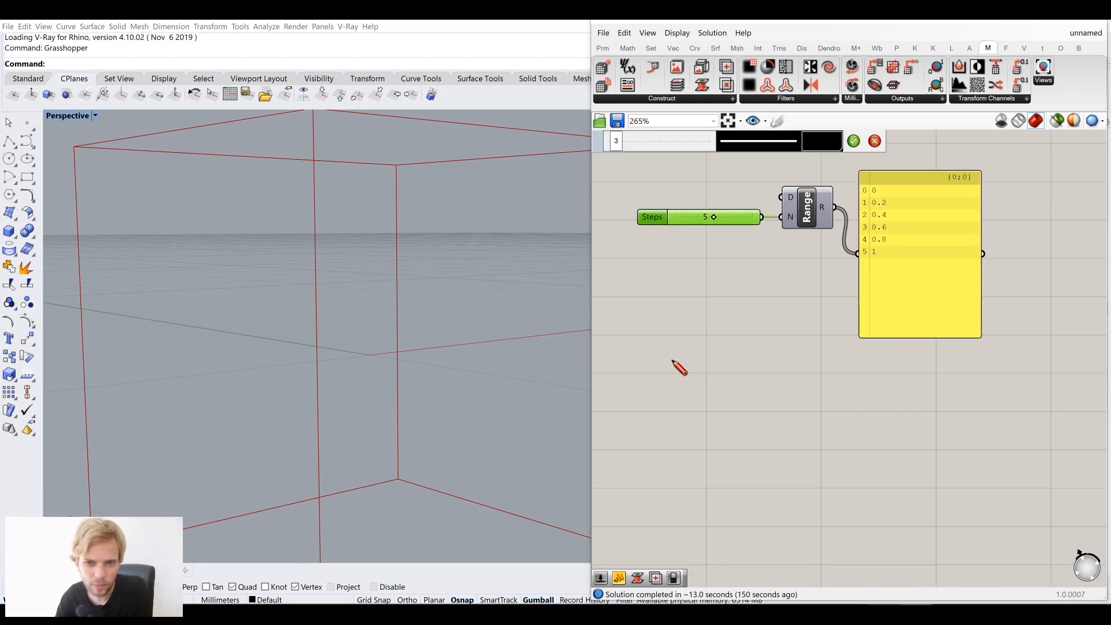
Sketch a 0-to-1 line with a step tick mark, then discard the sketch
drag(661, 393, 953, 401)
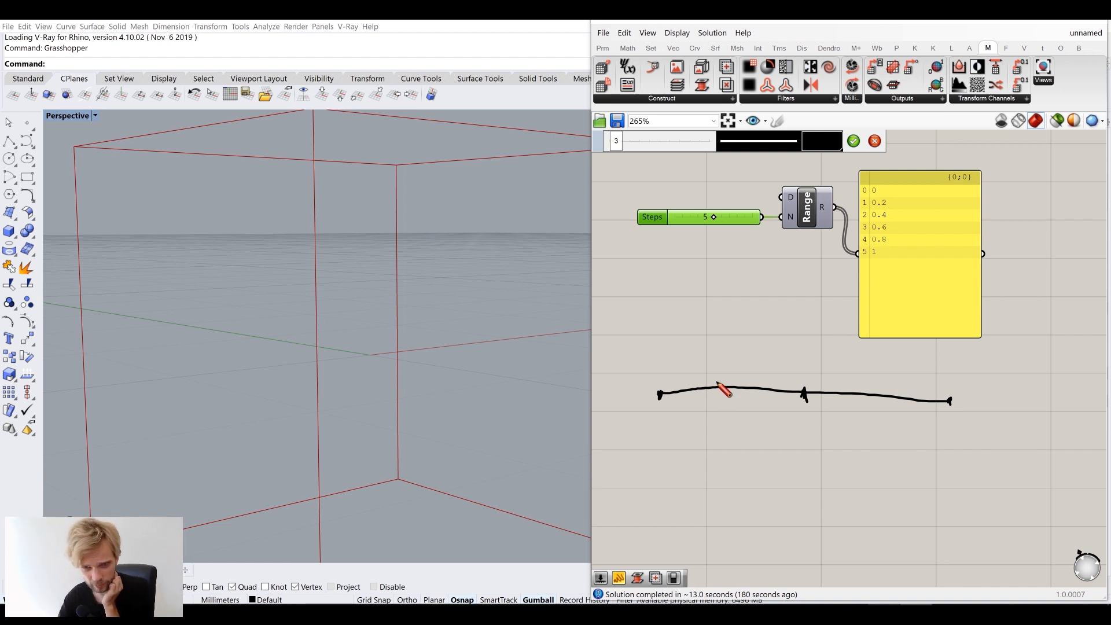
drag(734, 378, 731, 398)
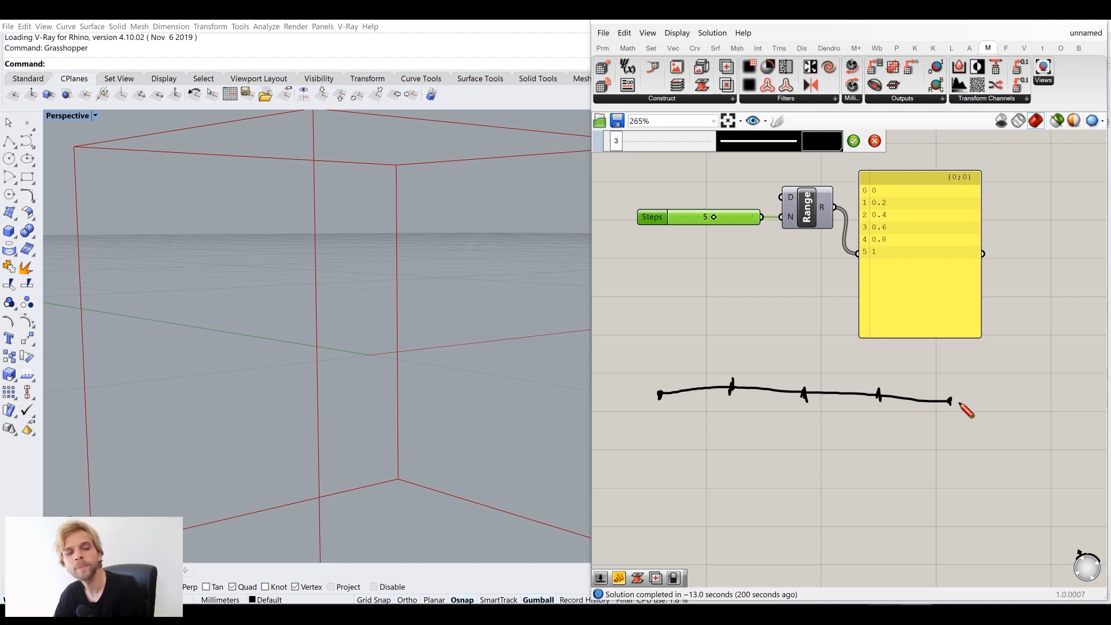
key(Escape)
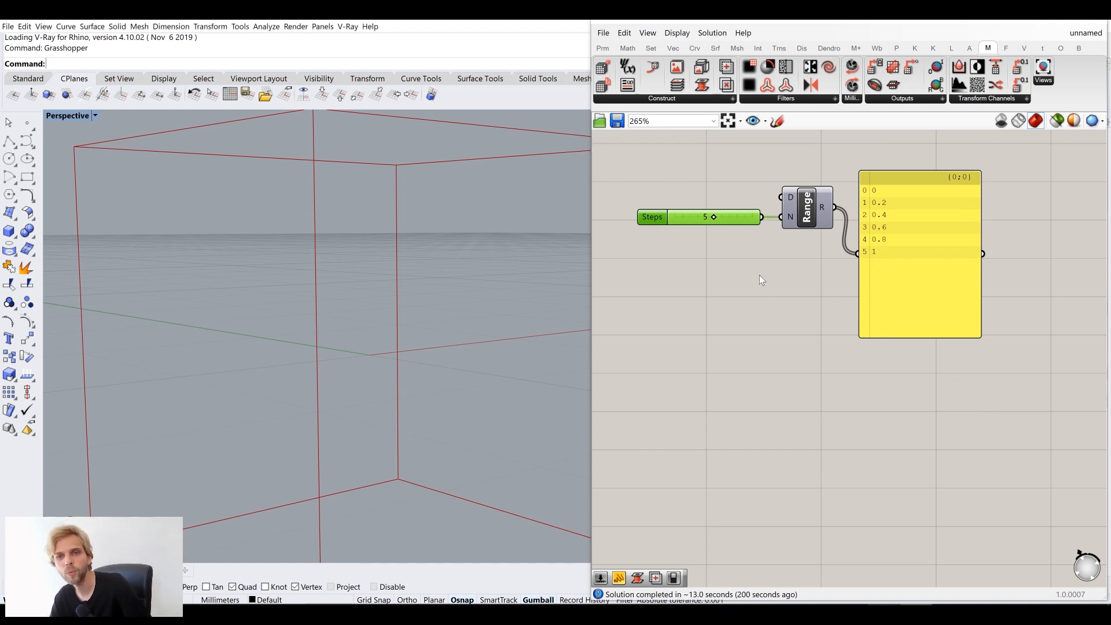
right_drag(713, 231, 790, 339)
Apply the expression x-1 to Range's N input, giving 0 to 1 in 0.25 steps
scroll(748, 322, up, 2)
drag(747, 324, 778, 325)
right_drag(911, 377, 807, 374)
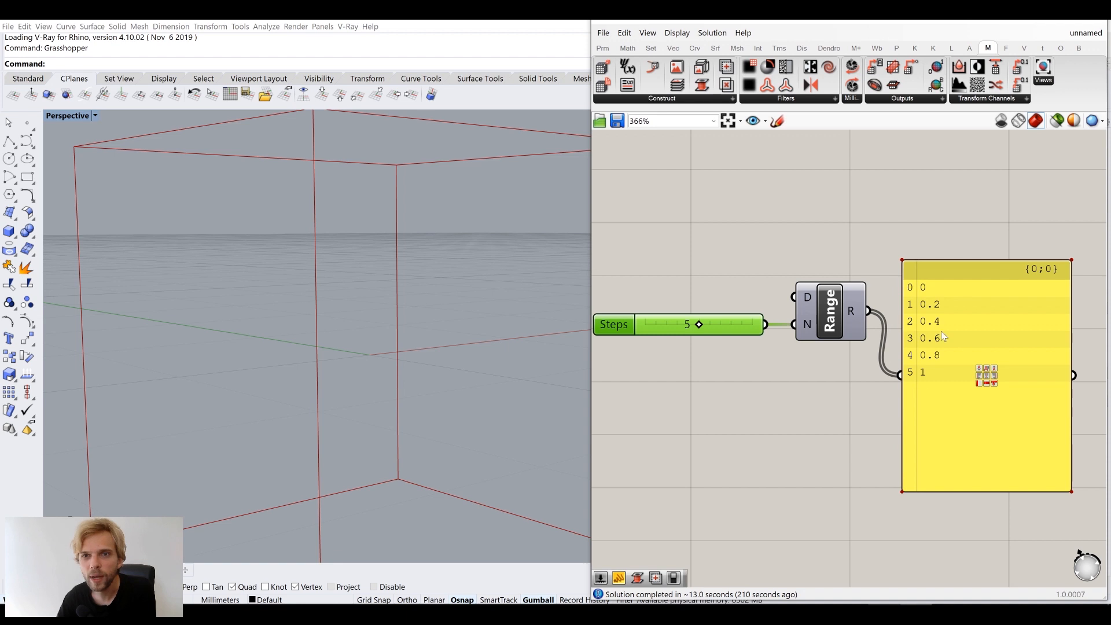
right_click(808, 327)
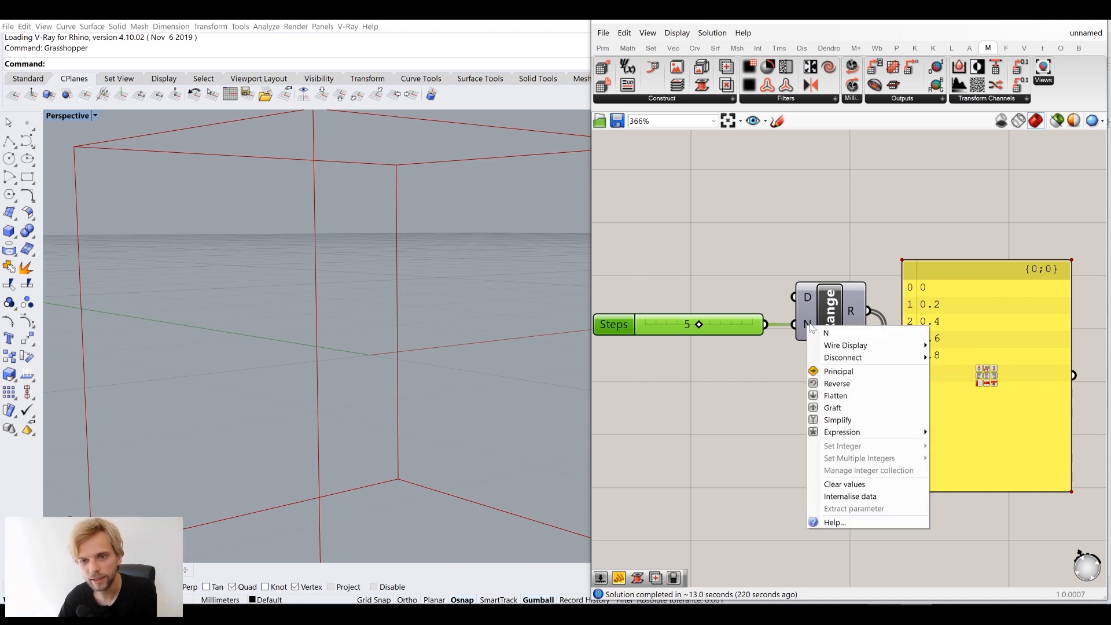
mouse_move(844, 435)
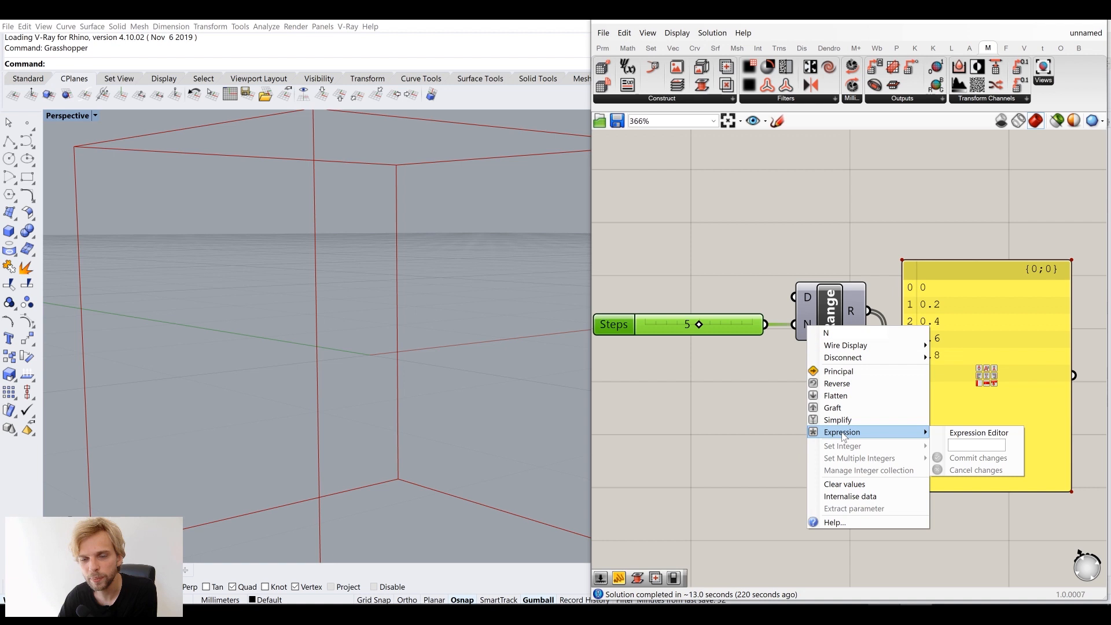
click(949, 445)
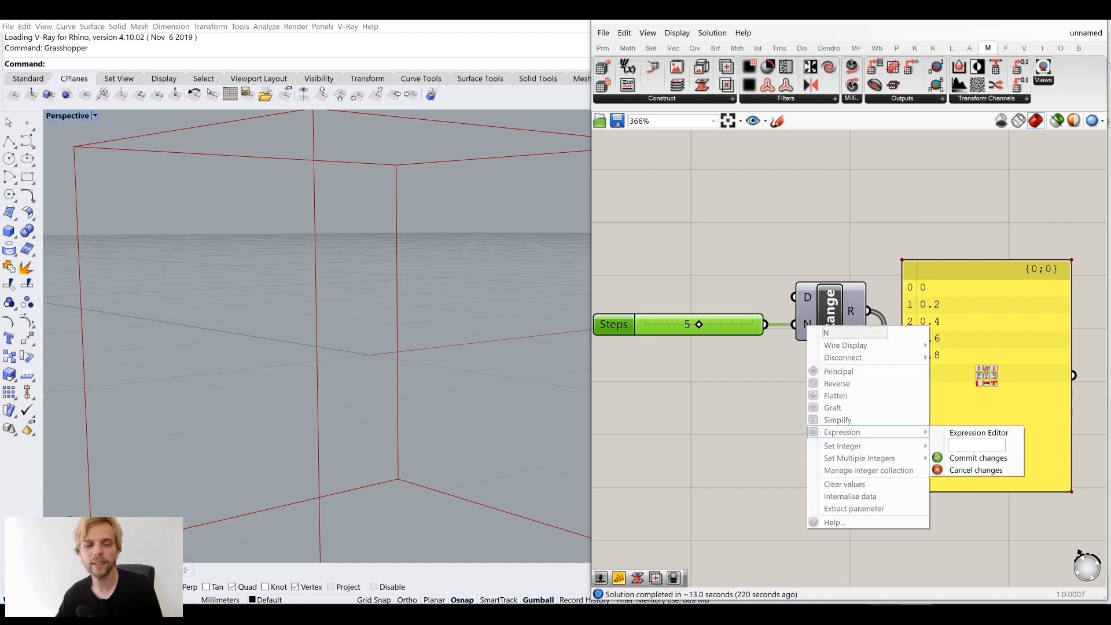
text(x-1)
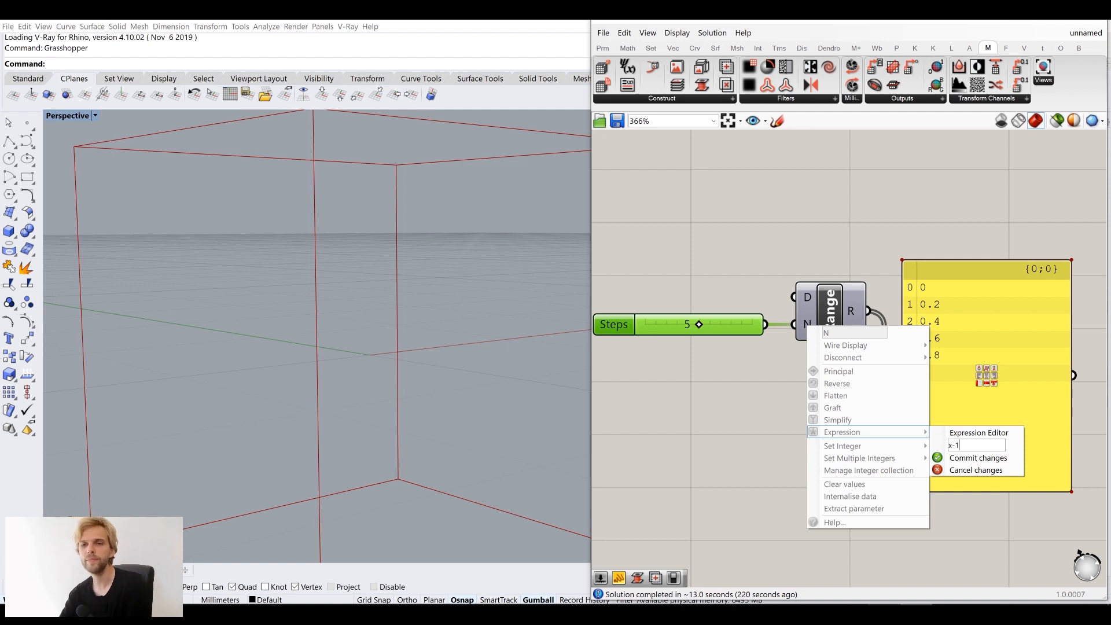
click(979, 458)
Move the Steps slider, Range and panel together up and to the right
mouse_move(713, 322)
mouse_down()
mouse_move(669, 320)
mouse_move(699, 321)
mouse_up()
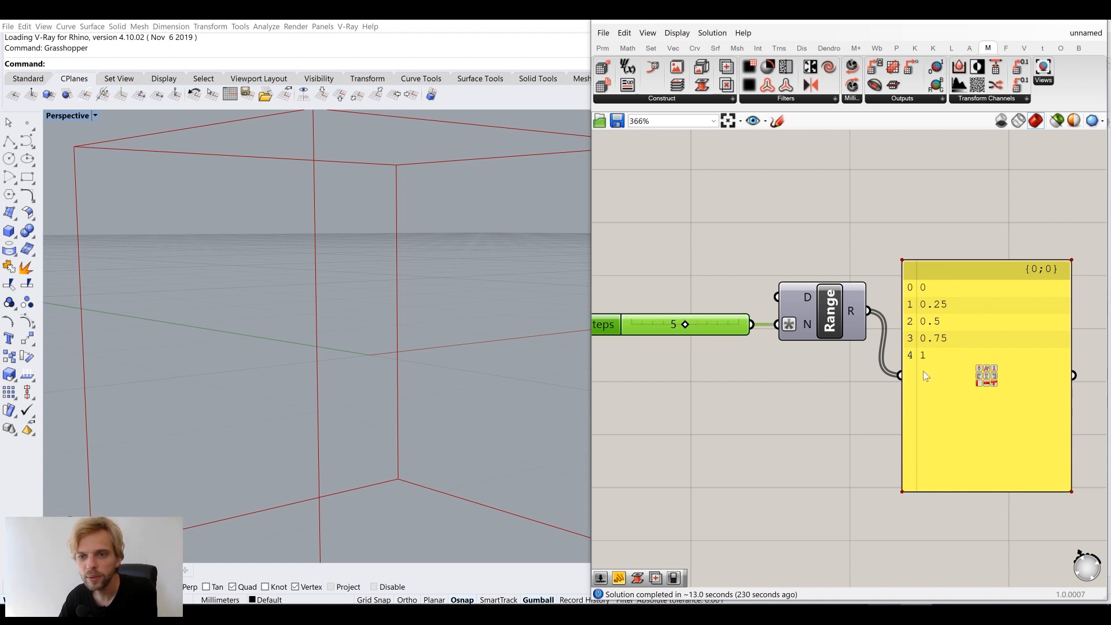
right_drag(888, 344, 908, 337)
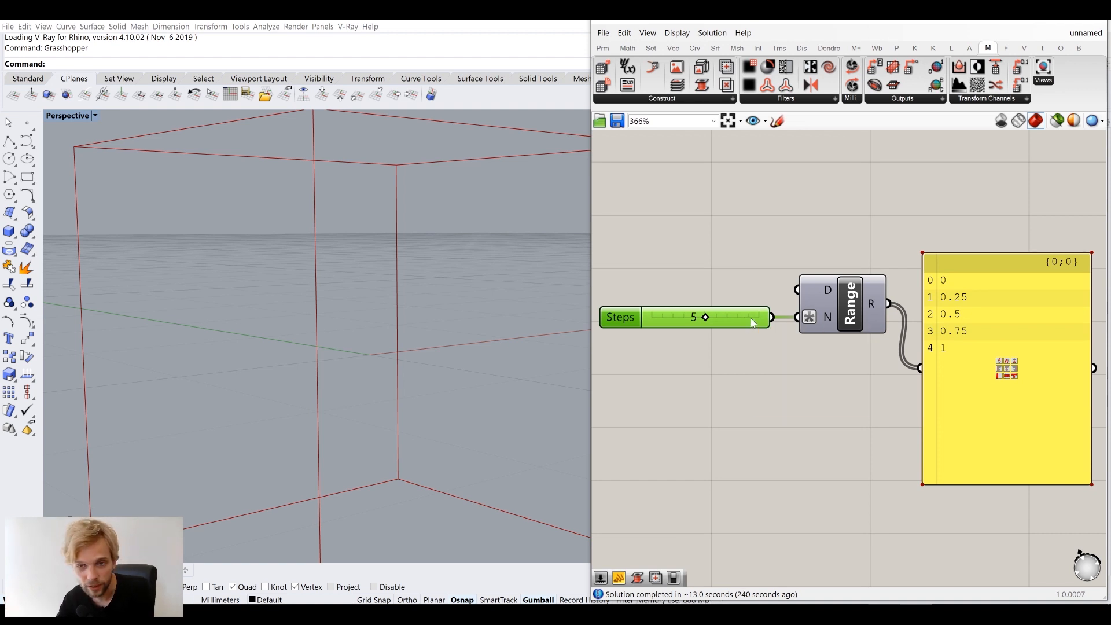
drag(734, 321, 739, 311)
scroll(740, 310, down, 3)
right_drag(777, 335, 794, 435)
drag(673, 369, 969, 528)
drag(899, 430, 933, 335)
Wire Range's R output into Bitmap Loft's Z input
click(848, 337)
scroll(852, 303, up, 3)
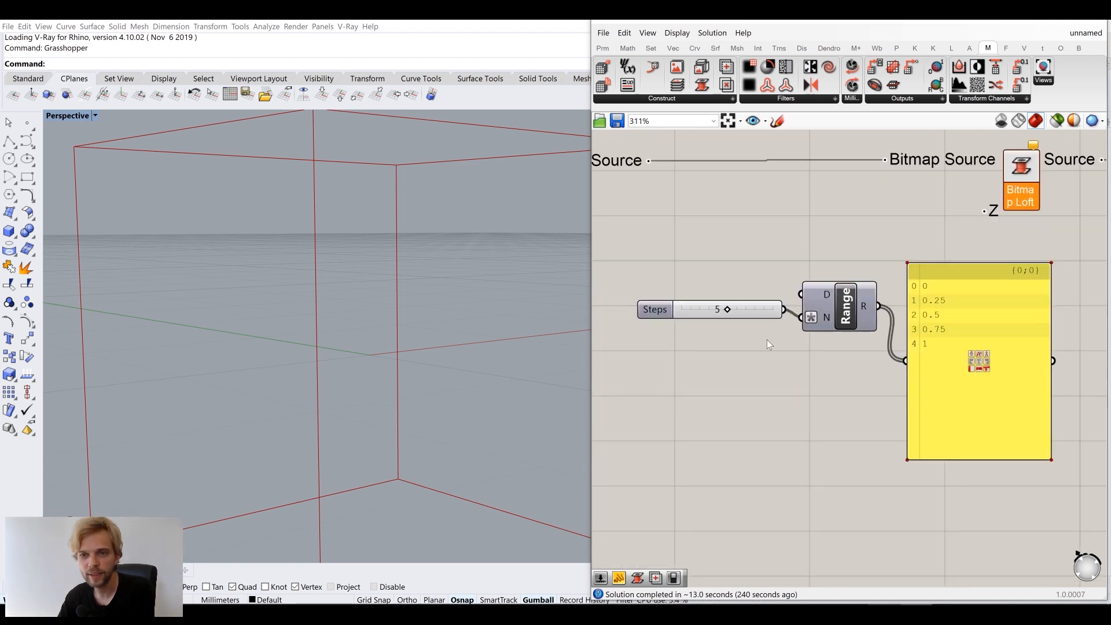
right_drag(751, 333, 766, 389)
drag(898, 368, 999, 266)
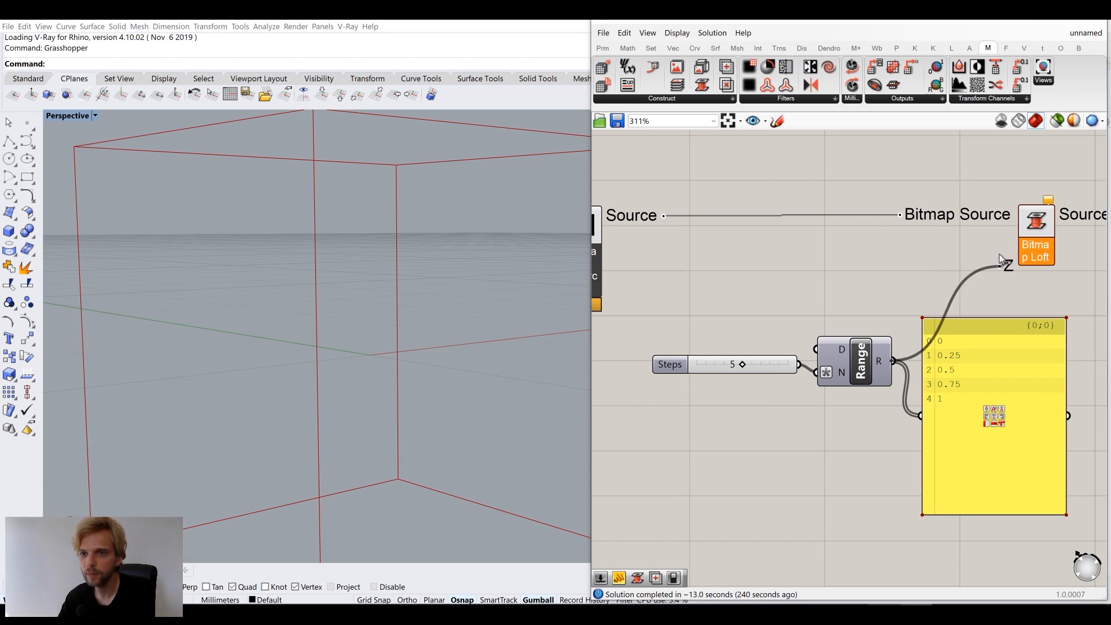
Delete the number preview panel and move the Range component up and right
drag(994, 387, 1068, 425)
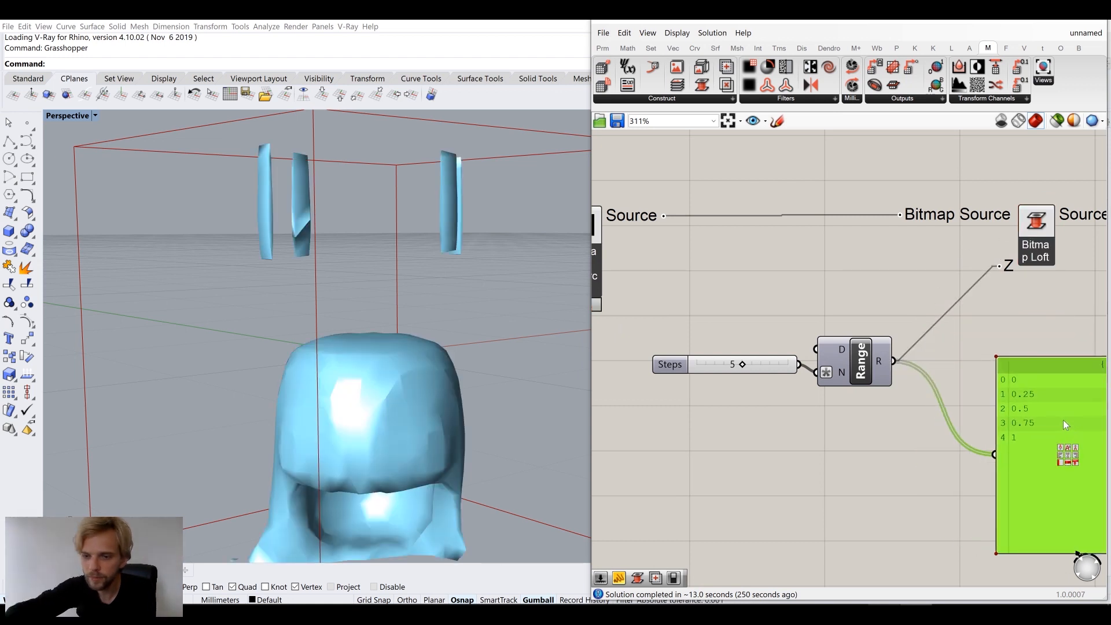
key(Delete)
right_drag(765, 379, 895, 408)
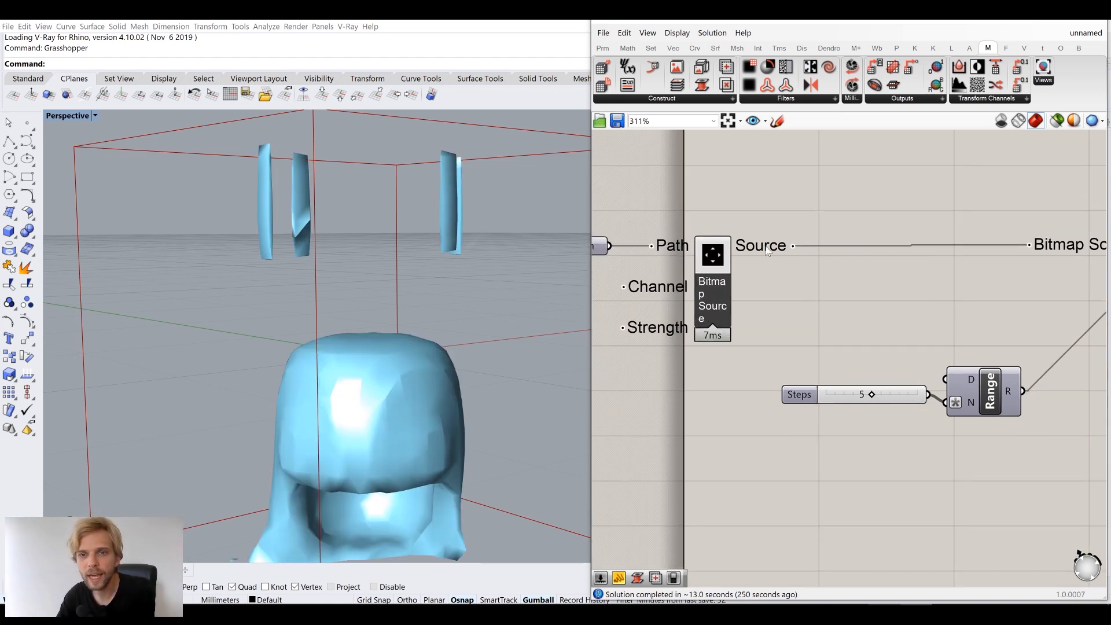
mouse_move(761, 249)
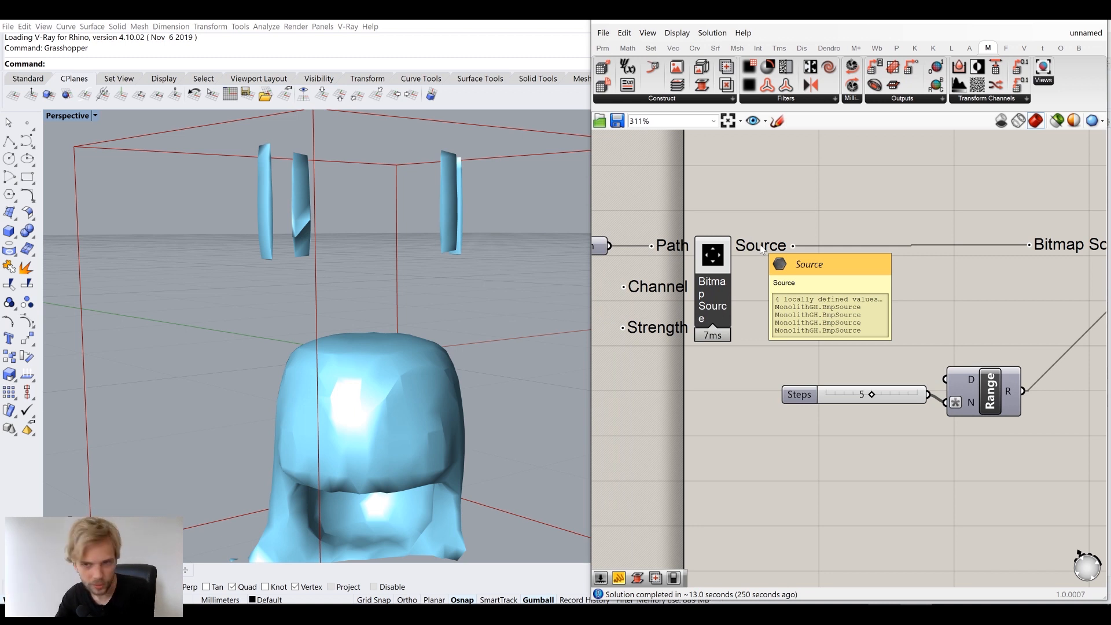
drag(1008, 383, 1032, 299)
Add a List Length fed by the bitmap sources and place it beside Range
right_drag(1019, 320, 944, 348)
drag(945, 347, 952, 364)
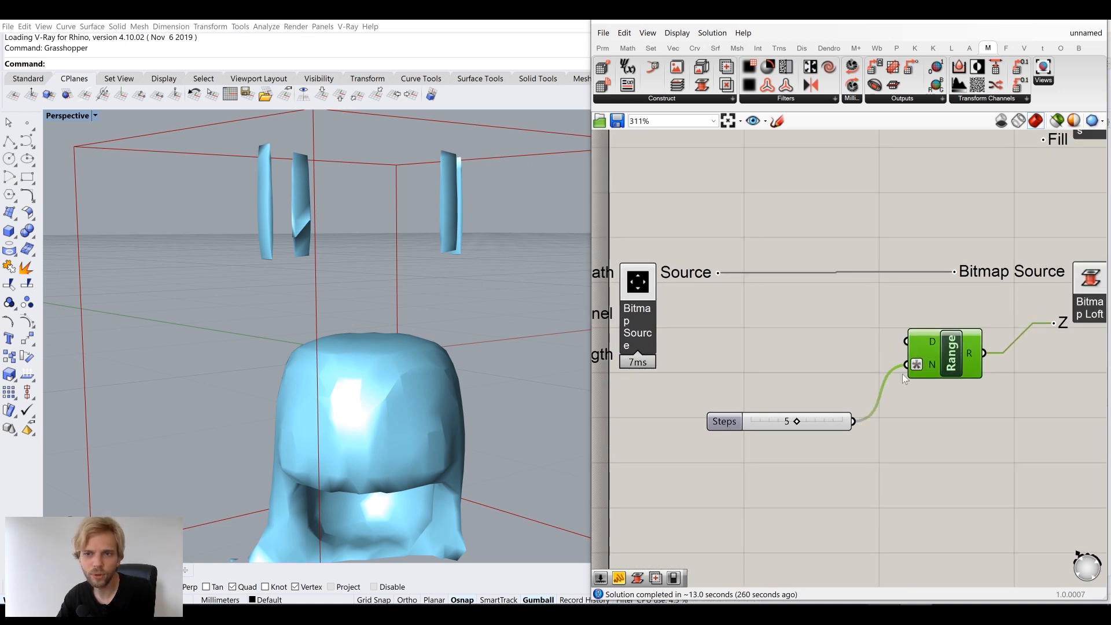
right_drag(891, 375, 932, 360)
mouse_move(729, 265)
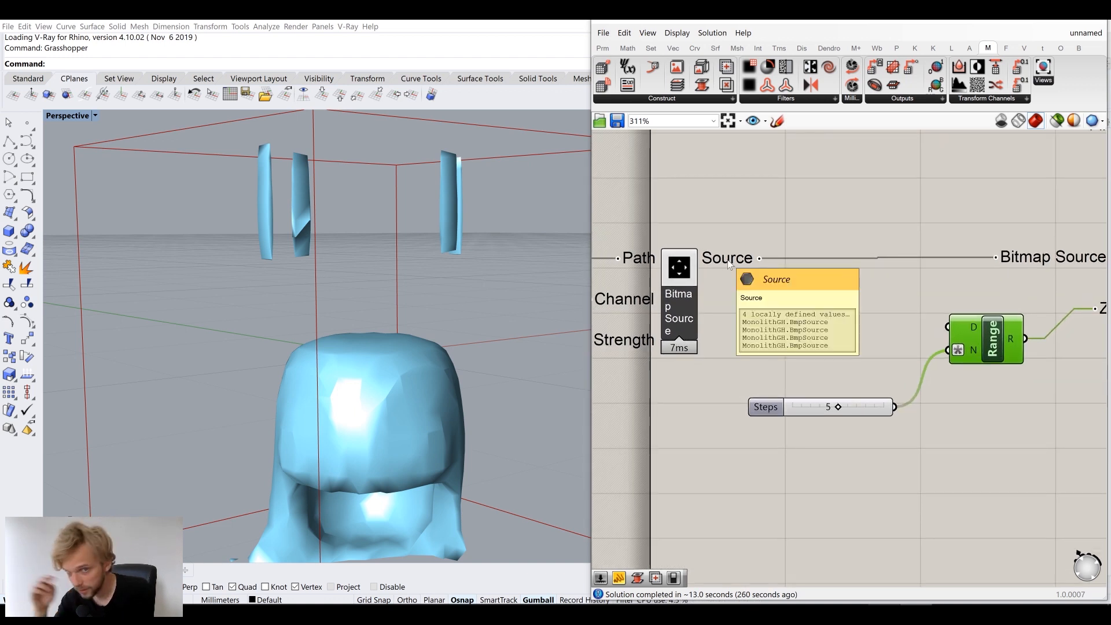
double_click(811, 325)
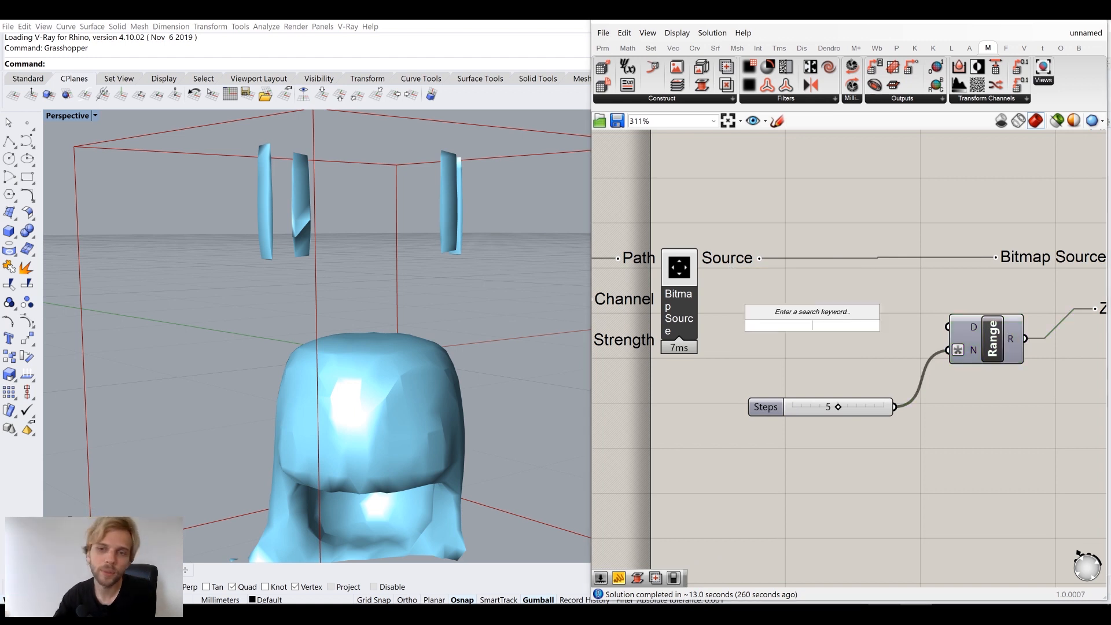
text(l)
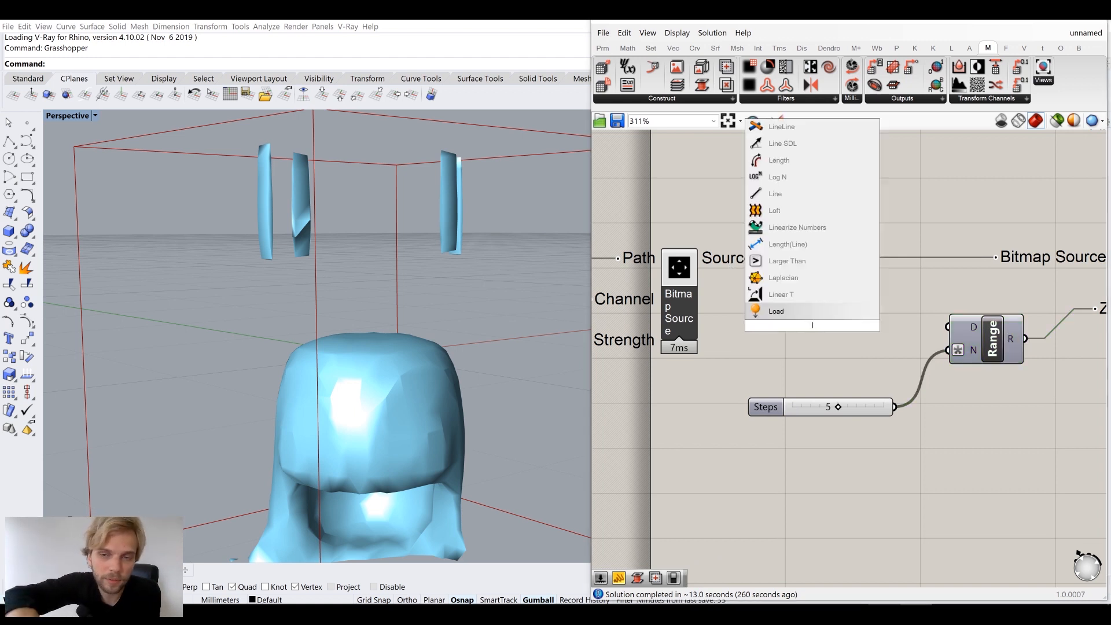
text(ist)
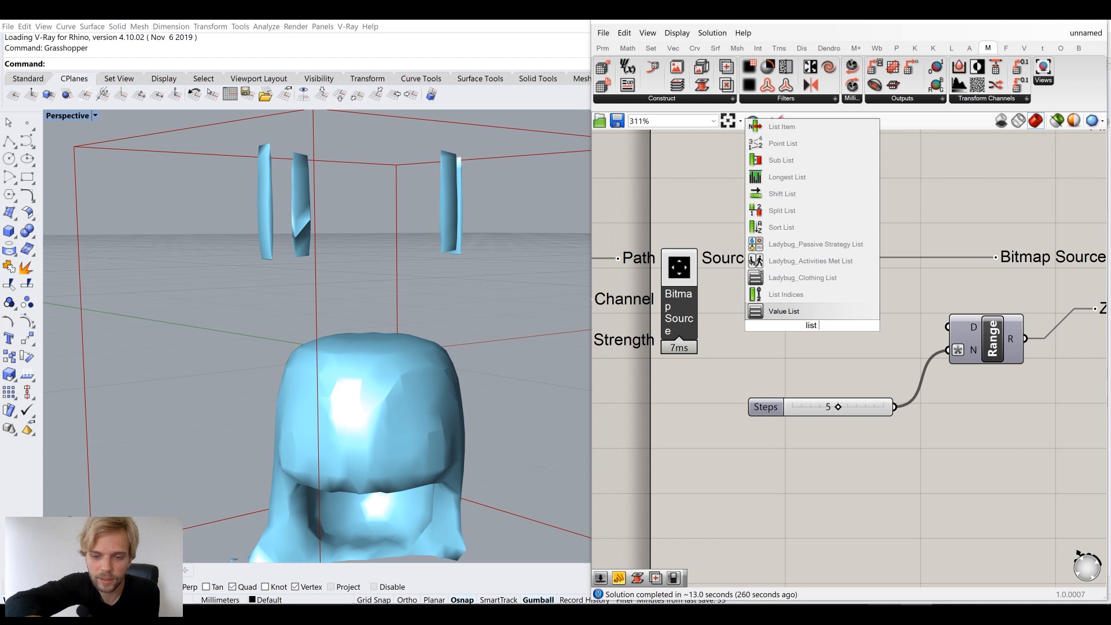
text( l)
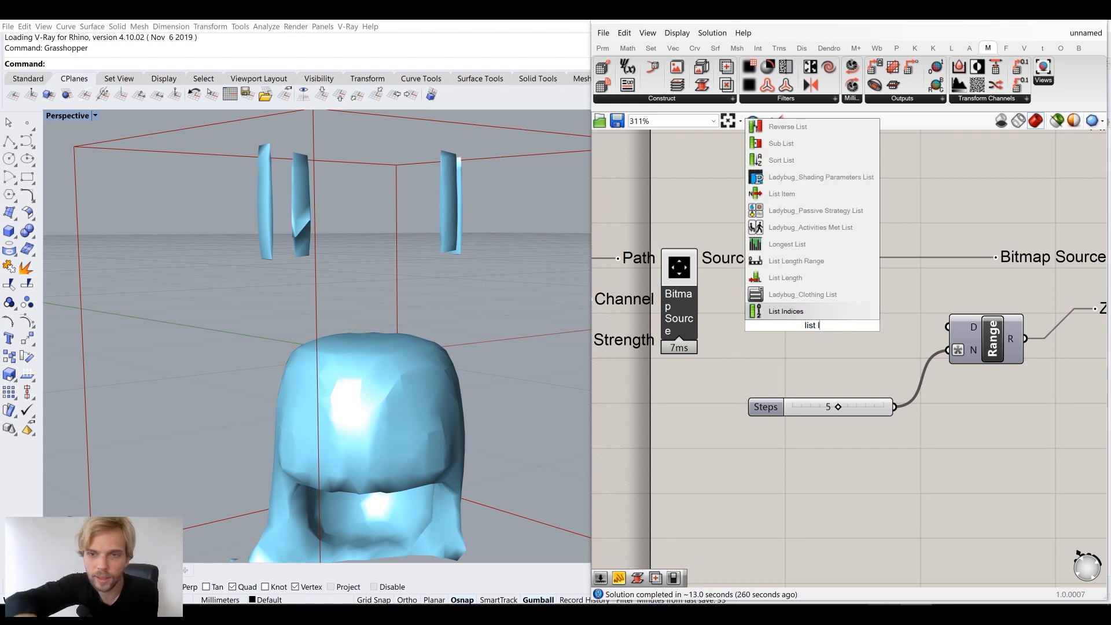
click(824, 278)
drag(760, 259, 948, 350)
drag(819, 330, 897, 355)
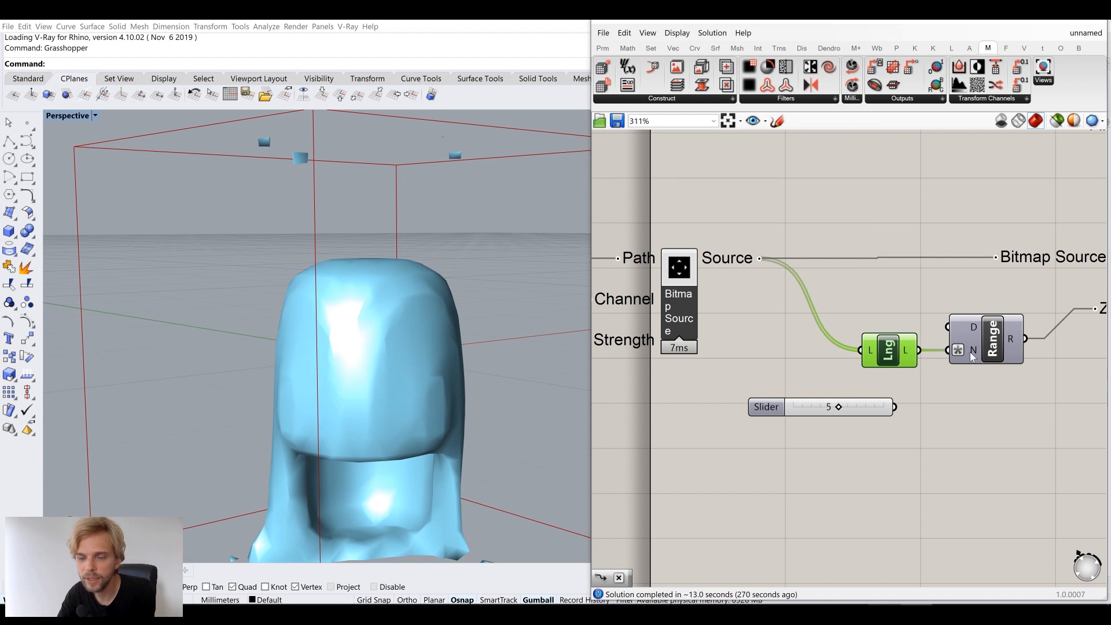
Delete the unused Steps slider so List Length drives Range's step count
mouse_move(909, 357)
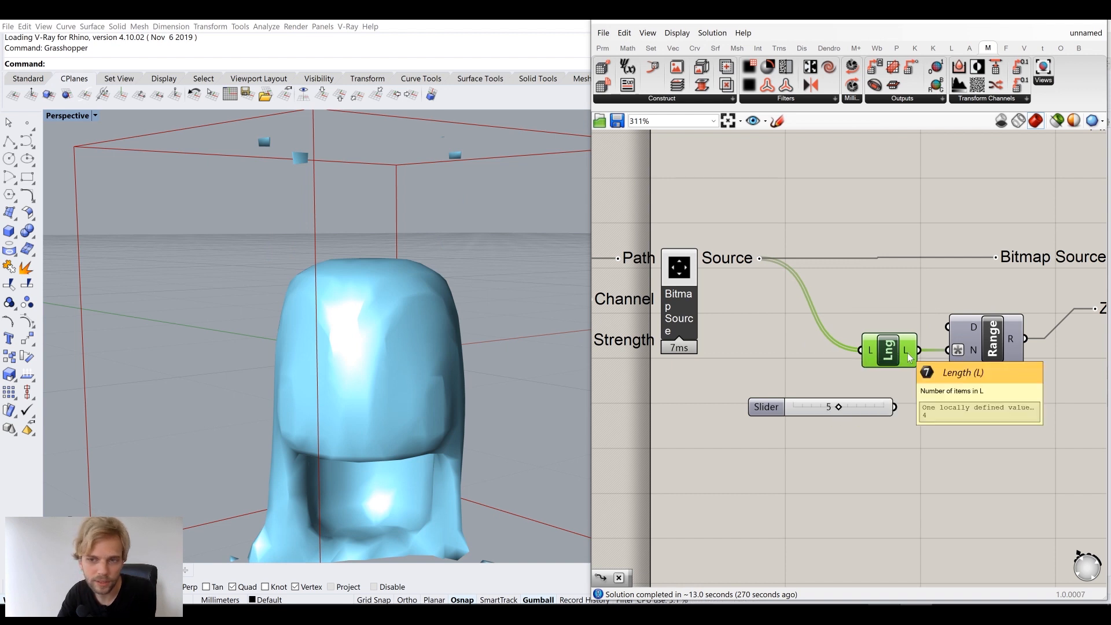
click(849, 408)
key(Delete)
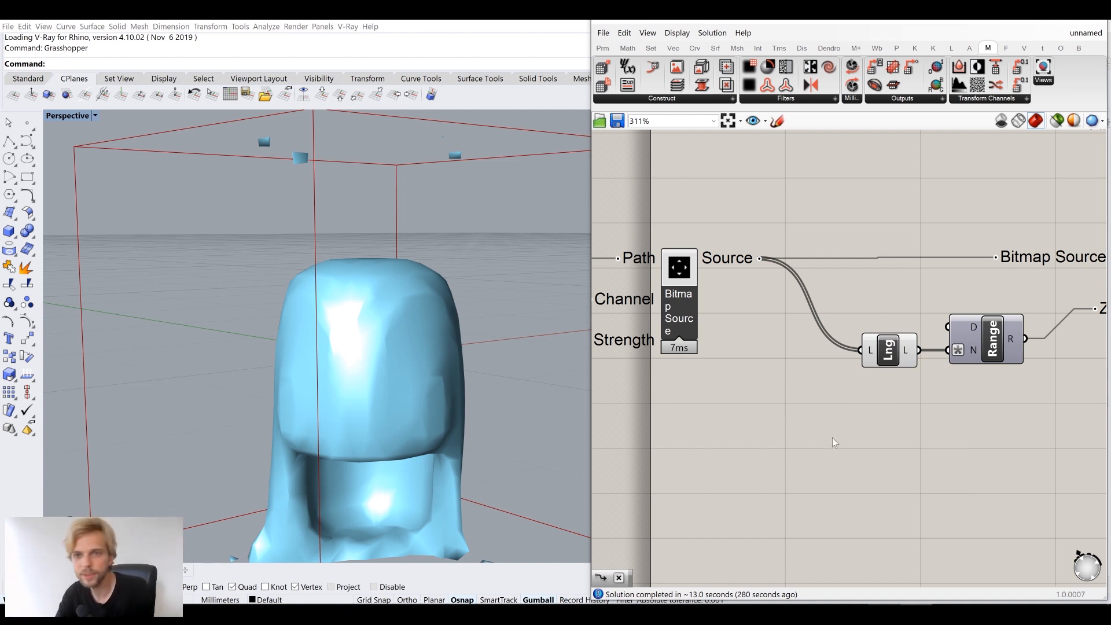
scroll(832, 438, down, 2)
scroll(835, 369, up, 2)
click(835, 376)
middle_click(832, 385)
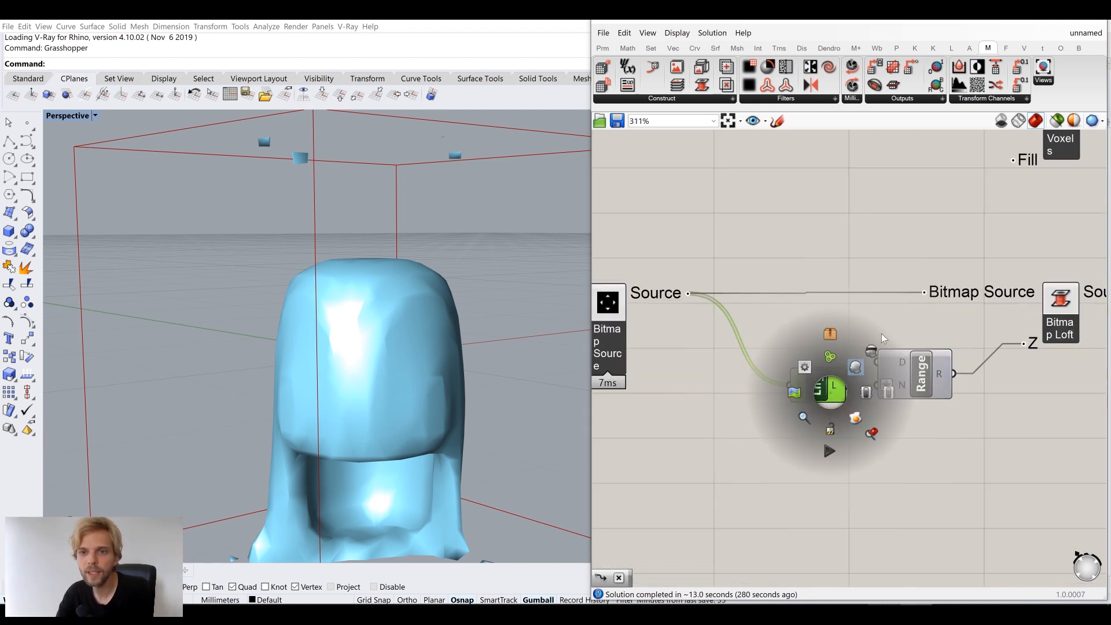
click(782, 276)
scroll(783, 272, down, 3)
Raise the voxel Resolution slider from 24 to 40
right_drag(453, 345, 351, 312)
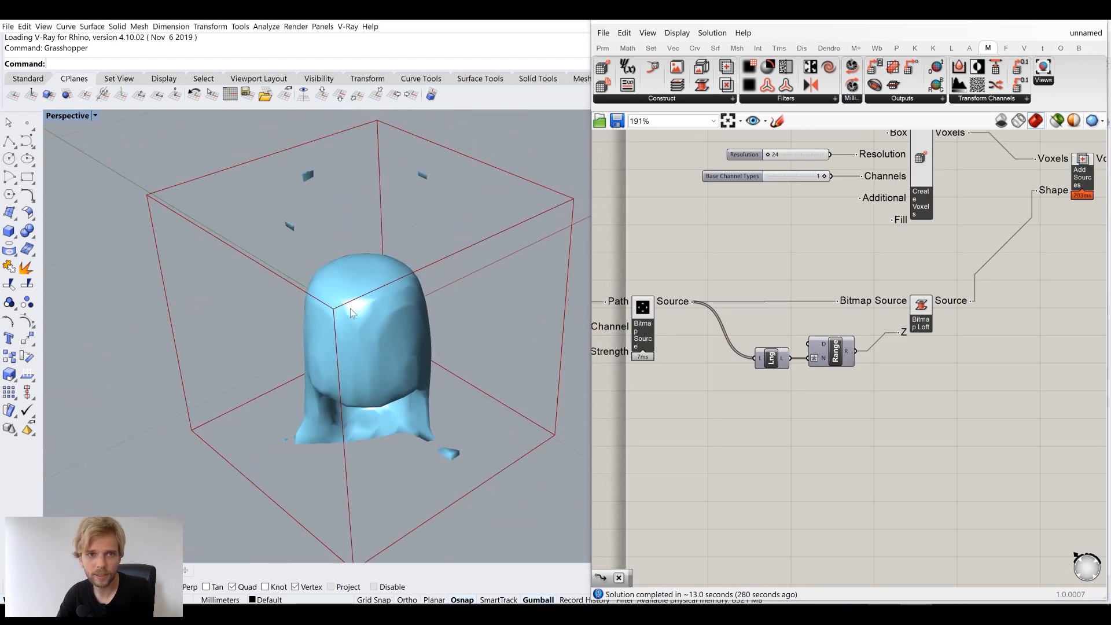
right_drag(291, 213, 303, 254)
scroll(772, 292, up, 3)
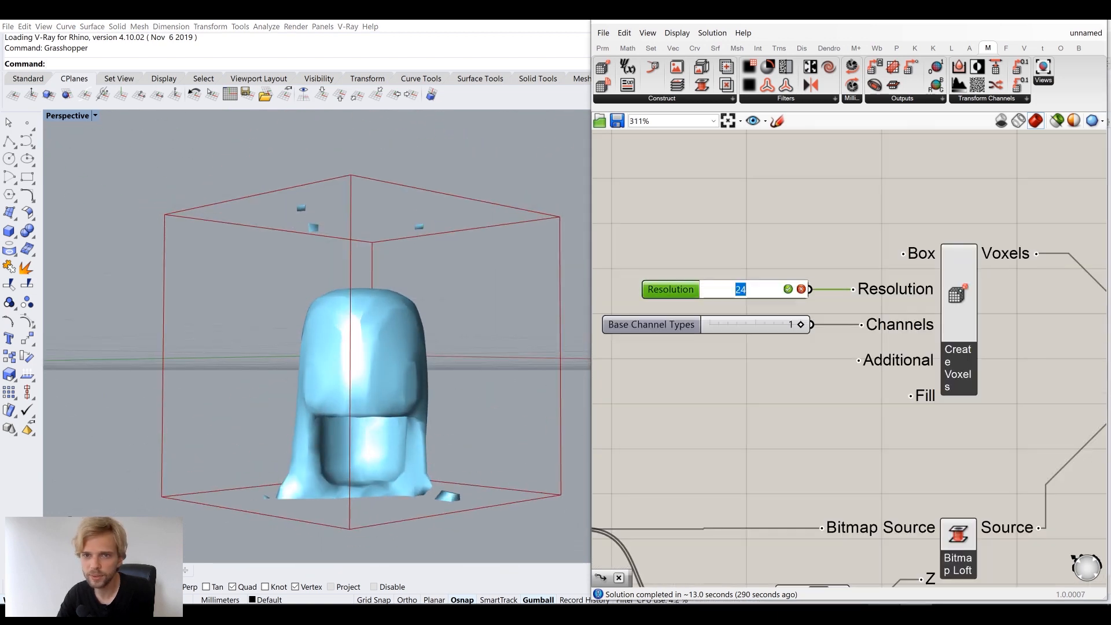
double_click(773, 294)
text(40)
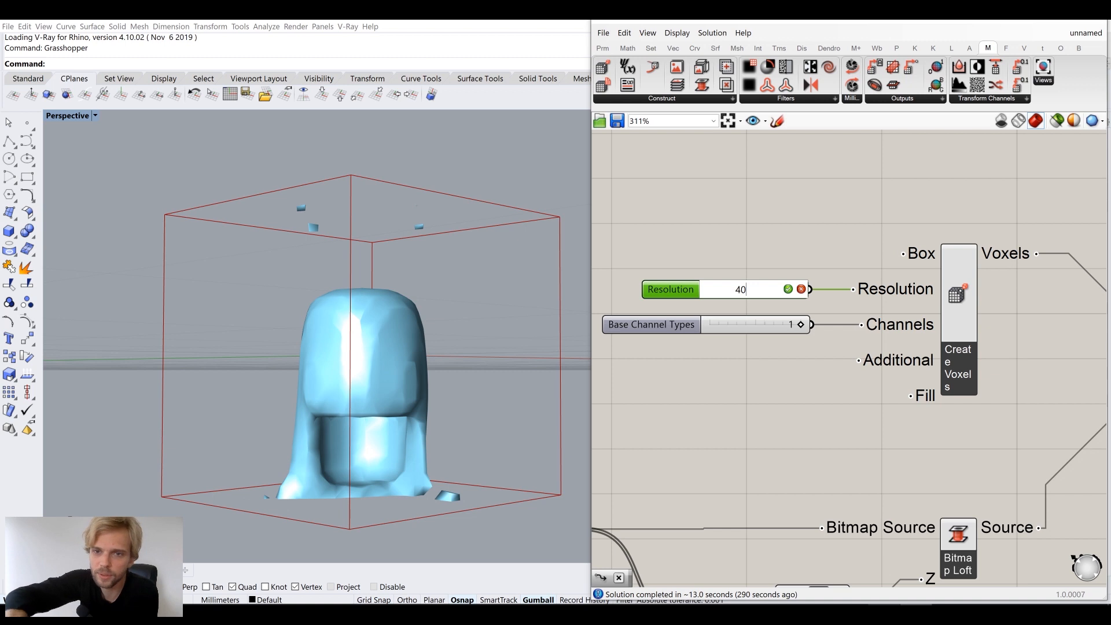
key(Return)
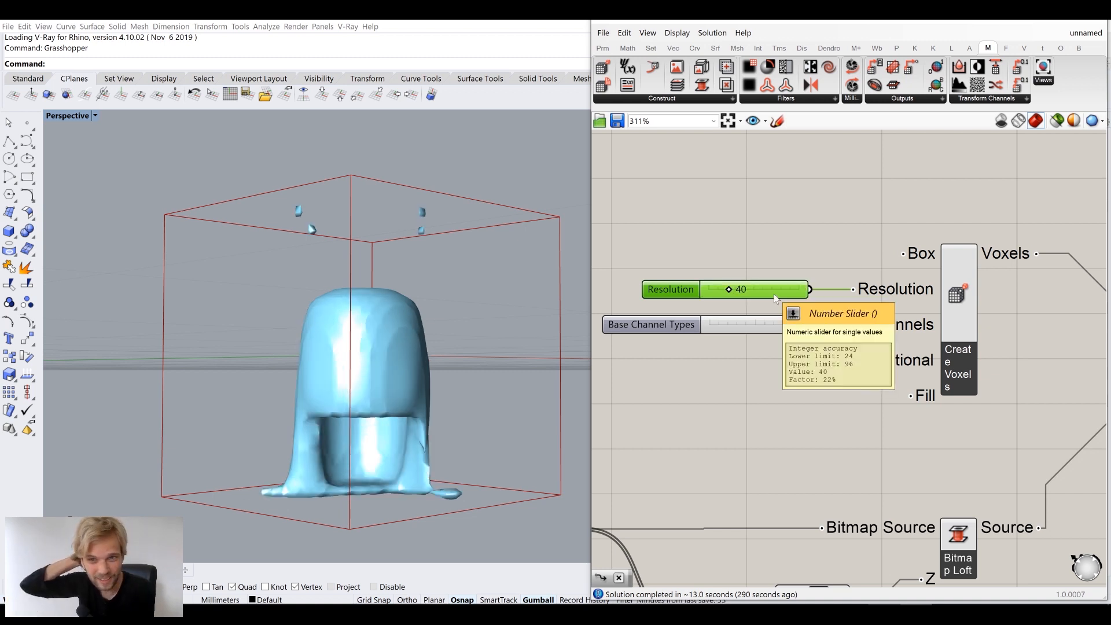
Feed the final cleaned mesh into the Preview's G input instead of the raw iso mesh
scroll(775, 295, down, 5)
scroll(868, 284, up, 3)
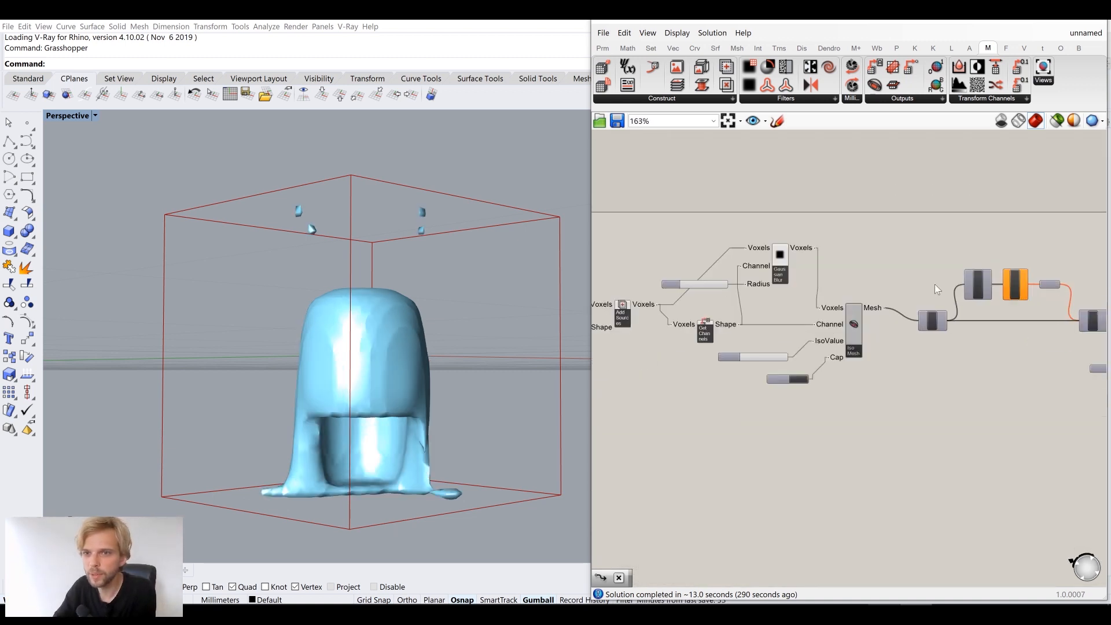
right_drag(801, 292, 996, 300)
scroll(795, 294, down, 3)
right_drag(840, 292, 714, 254)
scroll(847, 273, up, 1)
scroll(846, 273, up, 1)
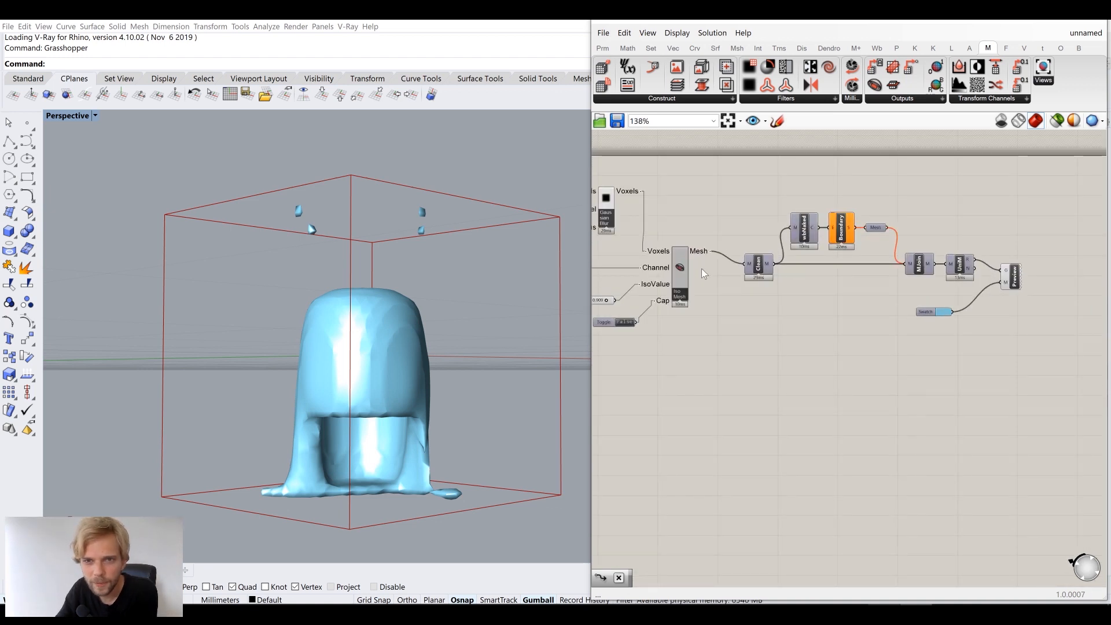
drag(711, 251, 1006, 271)
right_drag(771, 301, 993, 325)
scroll(787, 232, up, 2)
right_drag(732, 297, 765, 278)
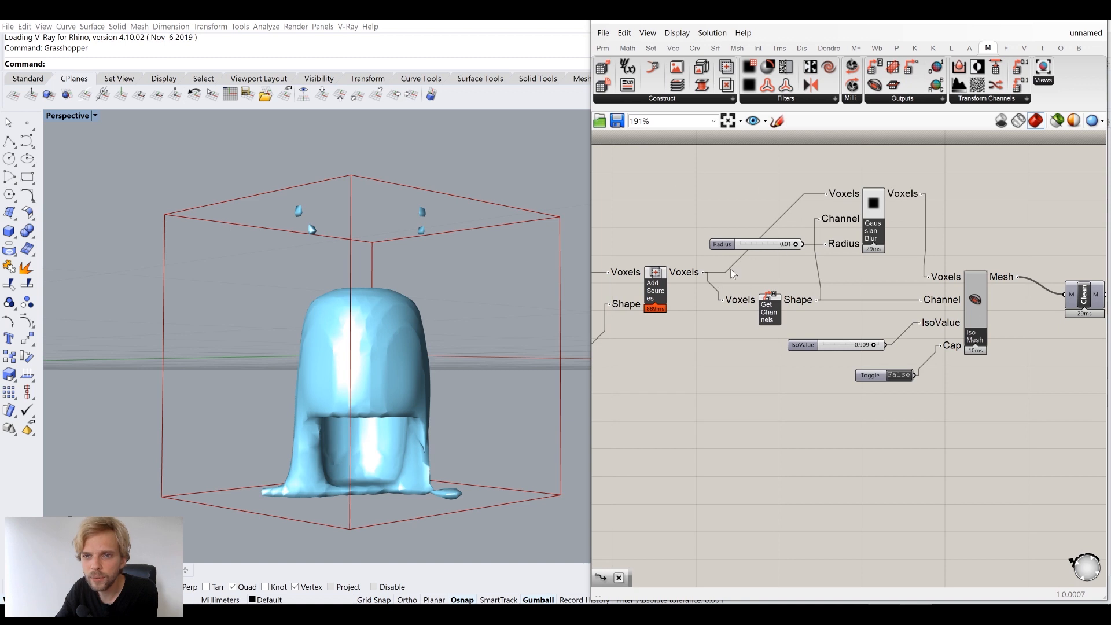
click(773, 243)
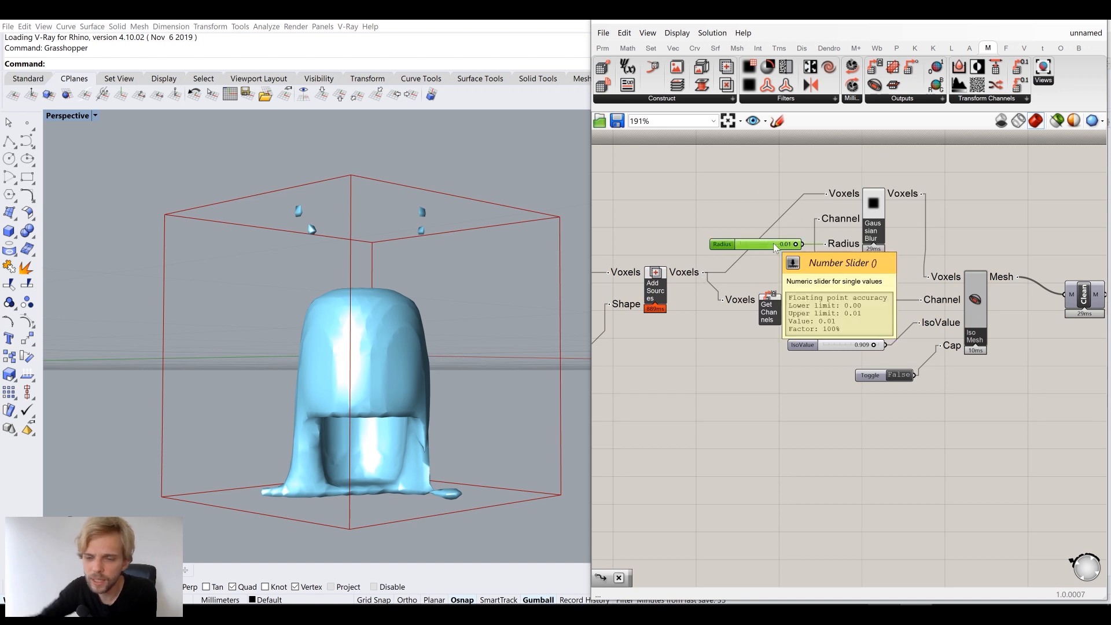
Replace Gaussian Blur's Radius slider with a //0 panel containing 0
key(Delete)
double_click(775, 258)
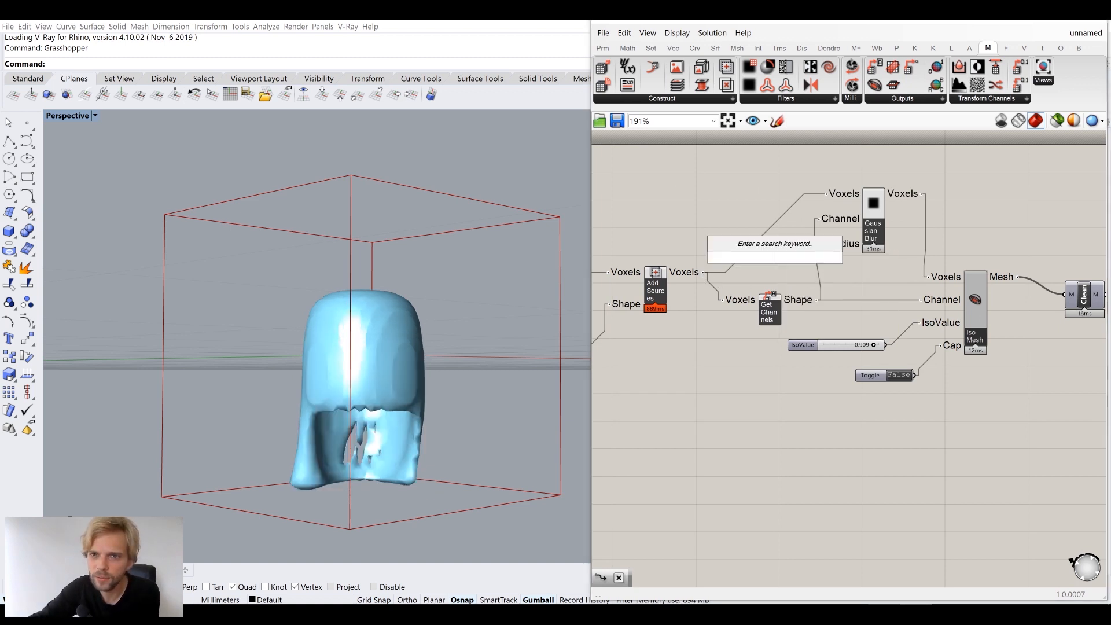
text(//0)
key(Return)
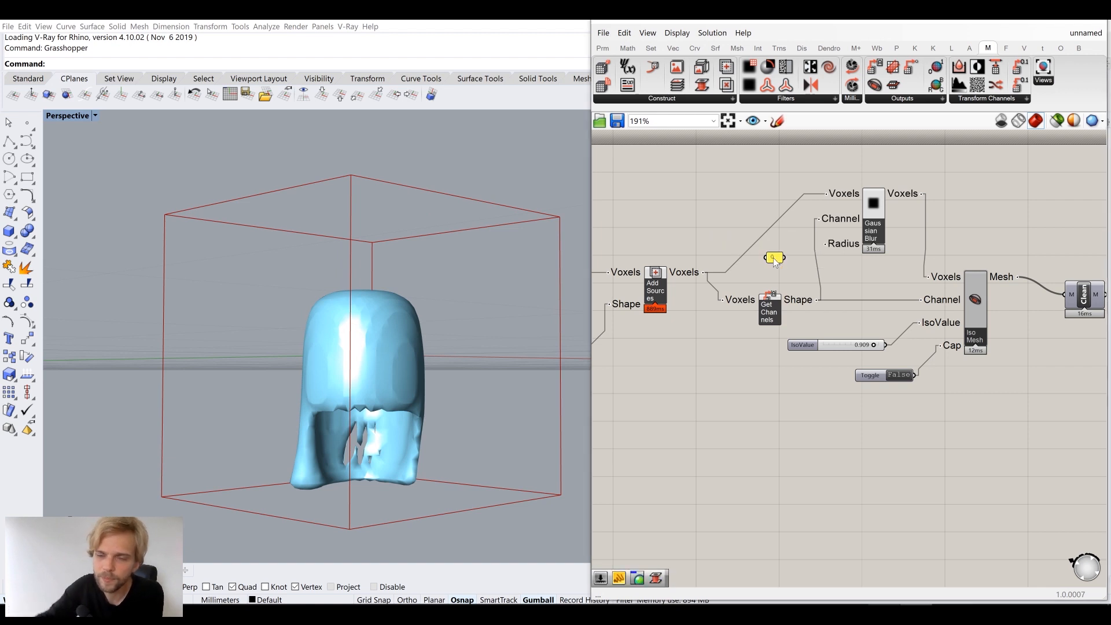
scroll(836, 217, up, 3)
drag(735, 296, 815, 271)
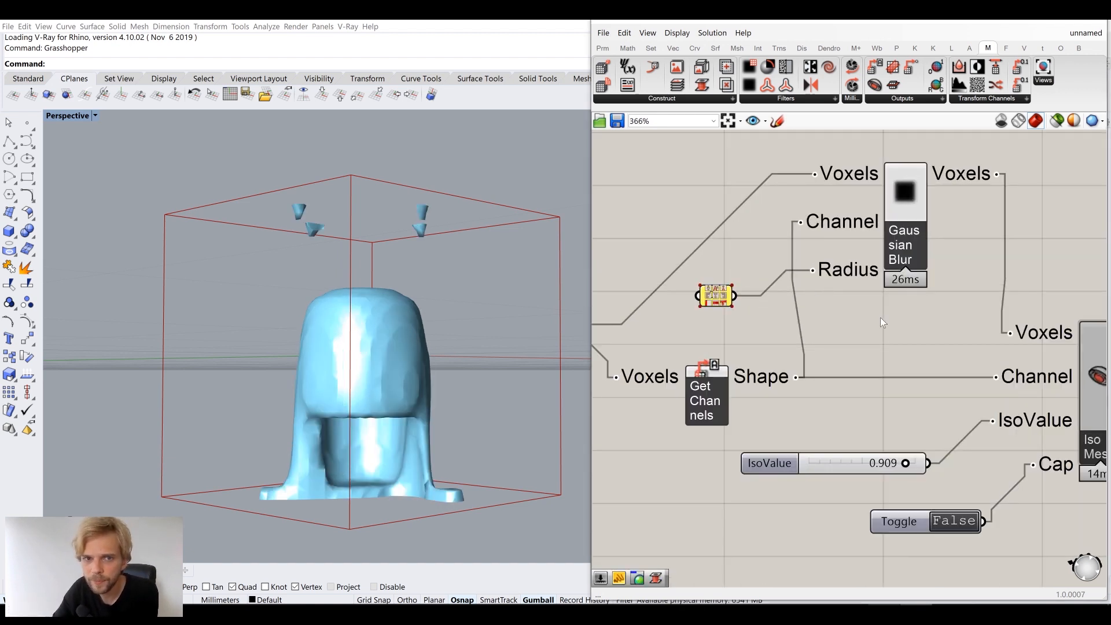
scroll(881, 318, down, 4)
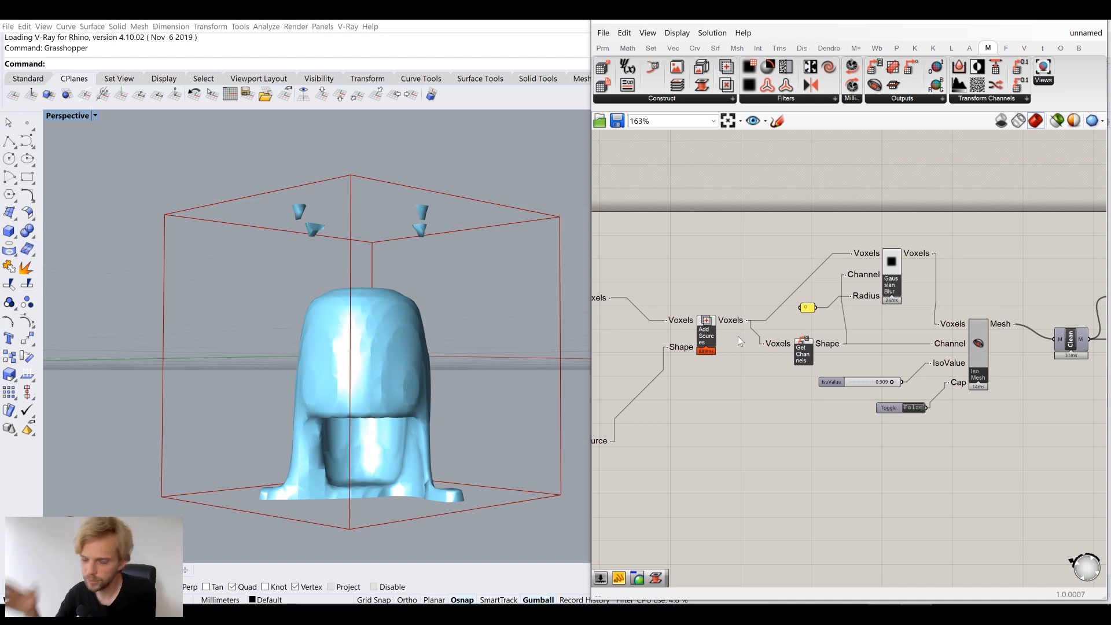
mouse_move(366, 266)
right_down()
mouse_move(370, 331)
mouse_move(359, 332)
mouse_move(373, 260)
right_up()
right_drag(754, 323, 920, 322)
scroll(693, 322, up, 3)
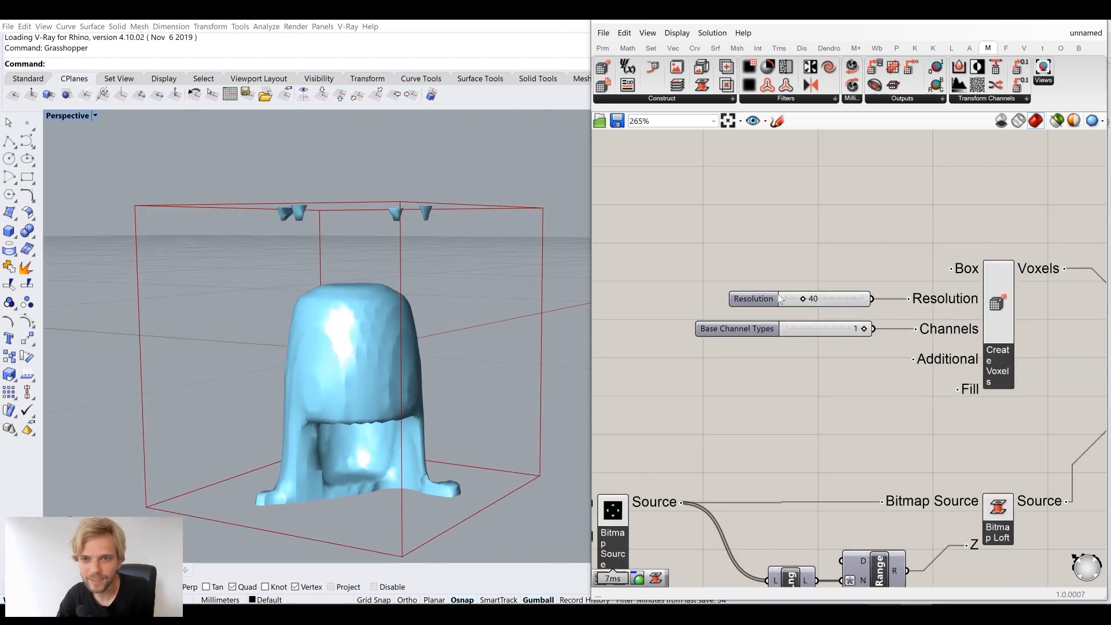
Set the voxel Resolution to 48, then to 64
scroll(780, 299, up, 2)
double_click(828, 297)
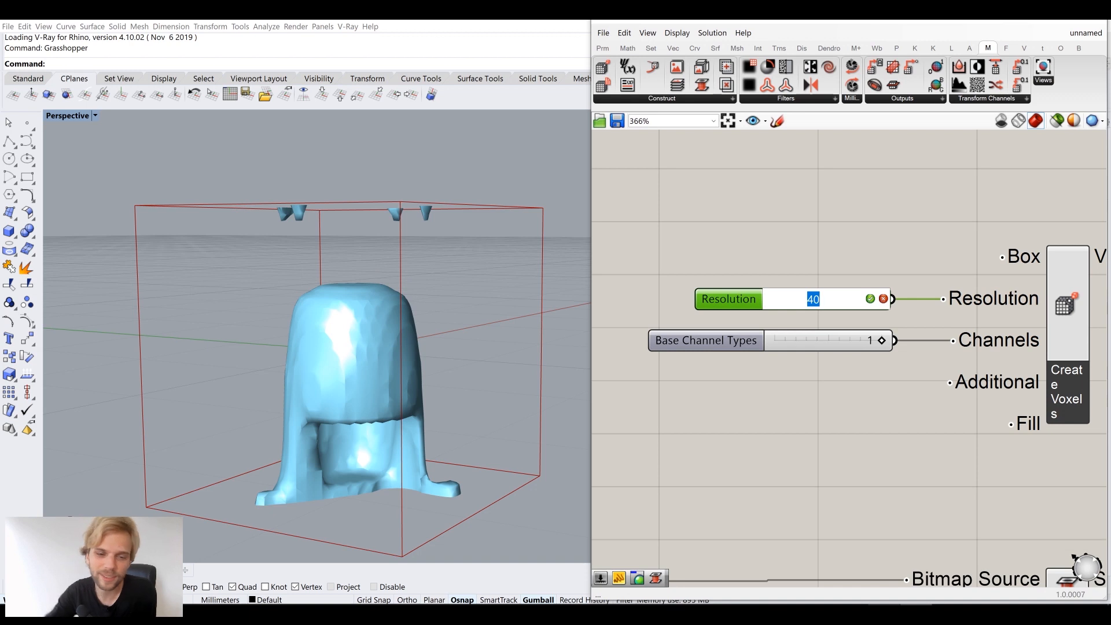
text(48)
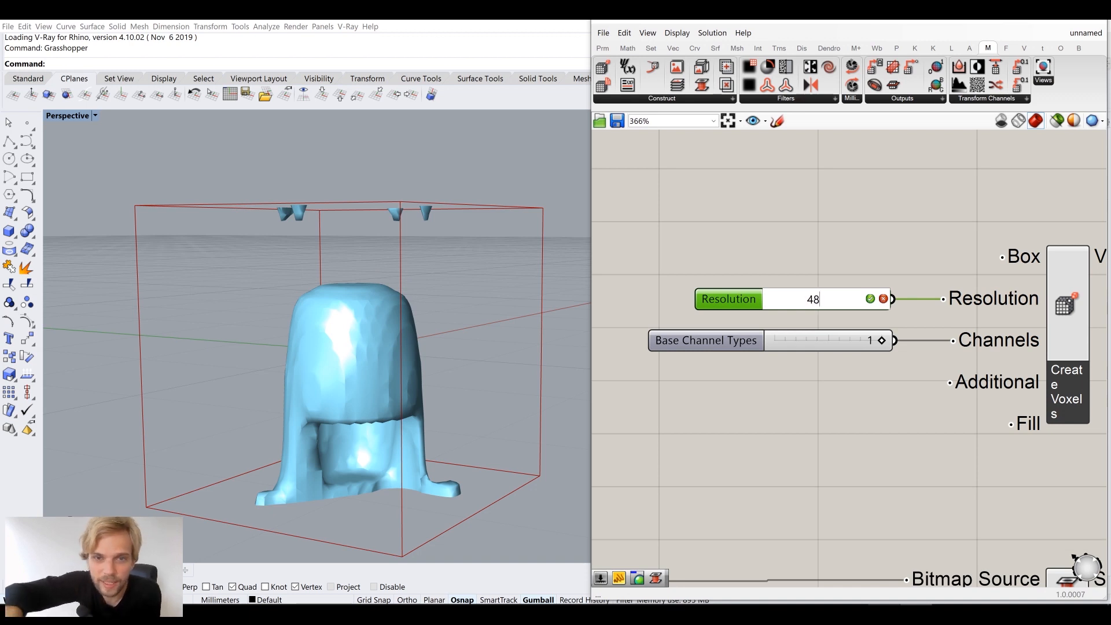
key(Return)
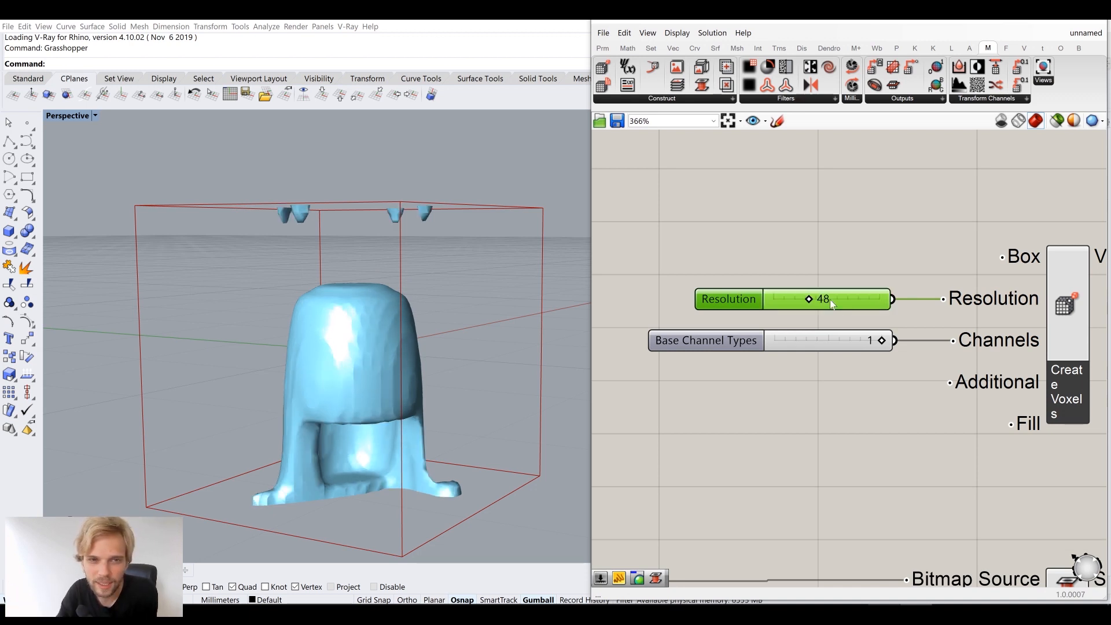
double_click(841, 305)
text(64)
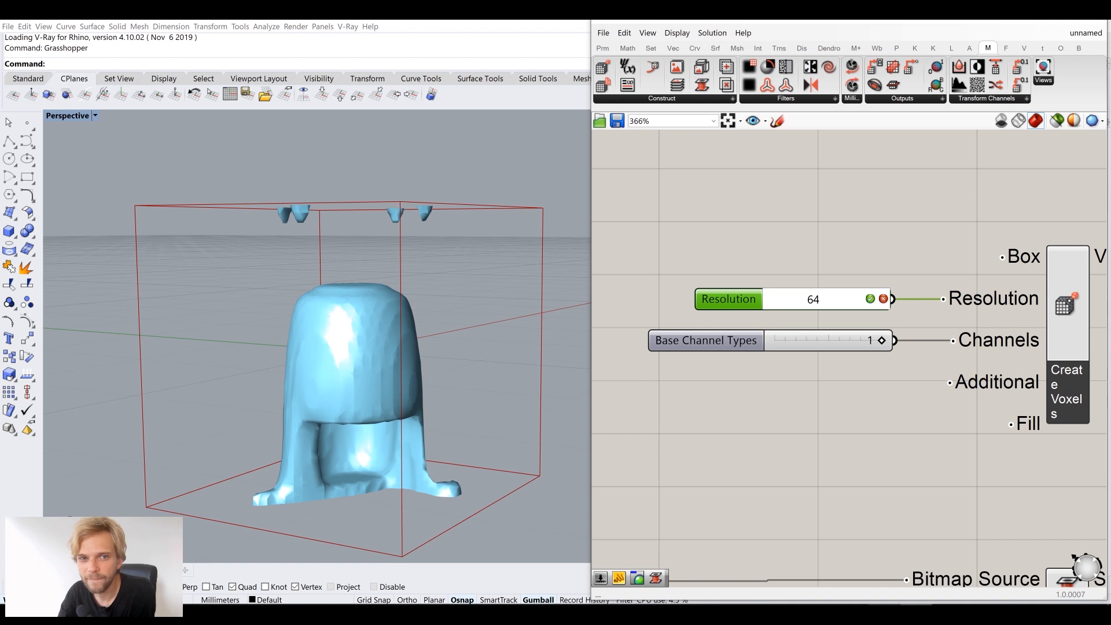
right_drag(509, 272, 419, 298)
scroll(805, 410, down, 5)
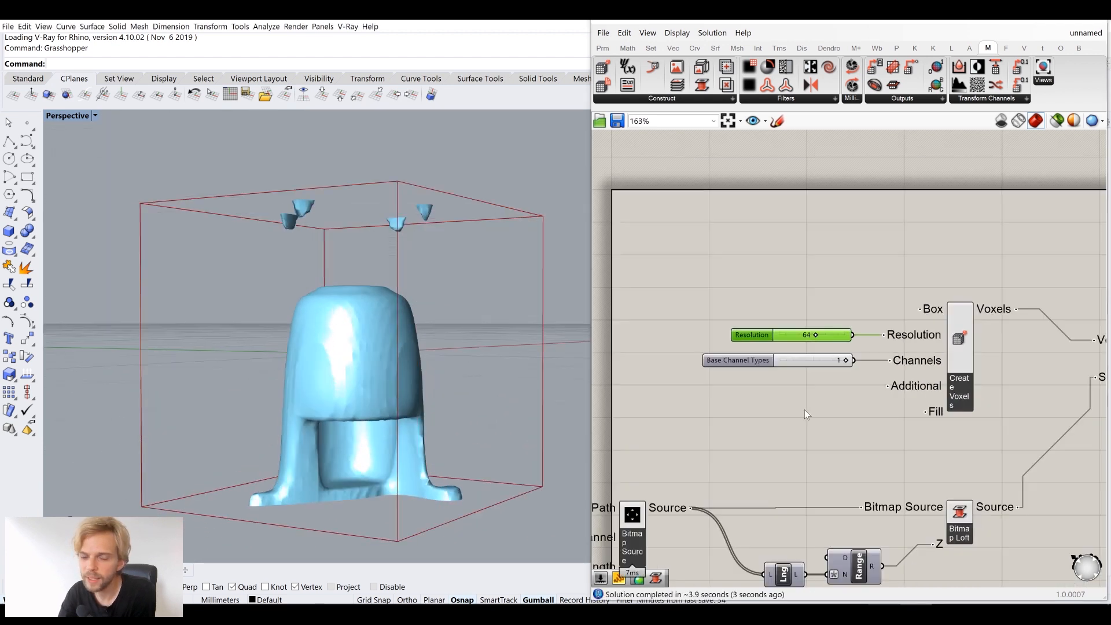
scroll(668, 321, up, 3)
Check the Path parameter's options, then move Path and Bitmap Source further left
click(668, 319)
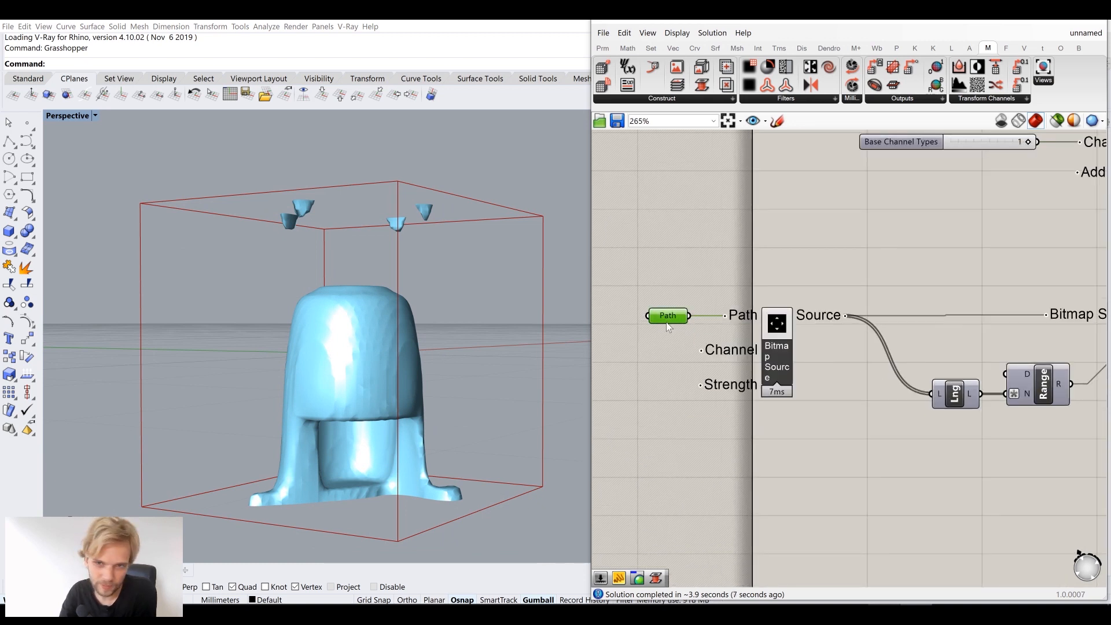
right_click(666, 322)
click(853, 245)
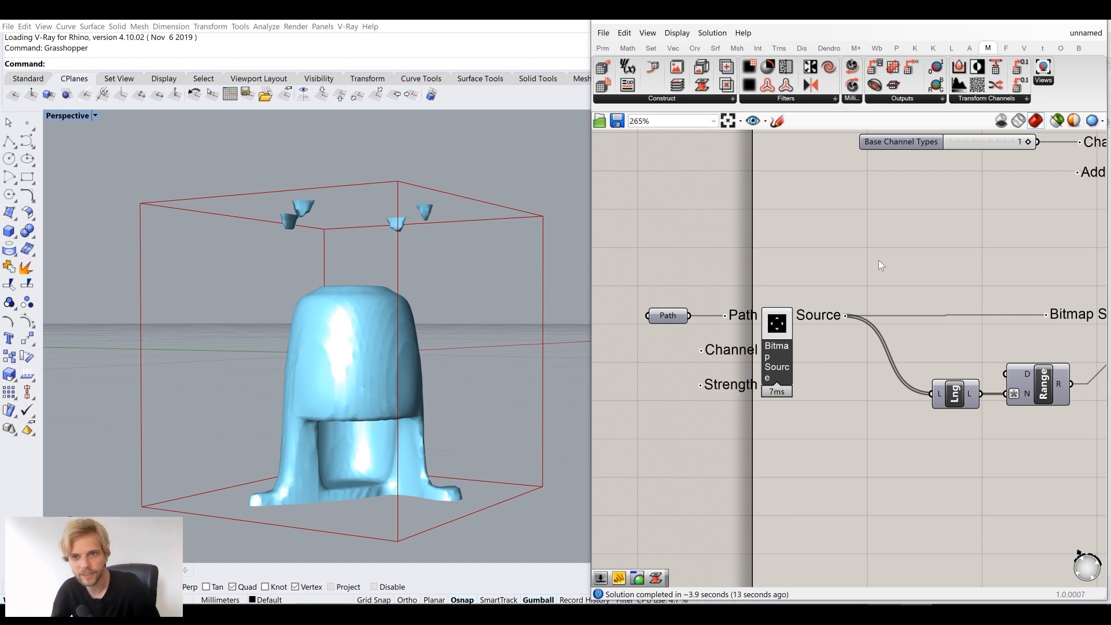
scroll(877, 264, down, 4)
right_drag(857, 282, 833, 284)
scroll(829, 275, up, 3)
drag(828, 275, 855, 261)
drag(803, 290, 671, 386)
drag(773, 314, 689, 313)
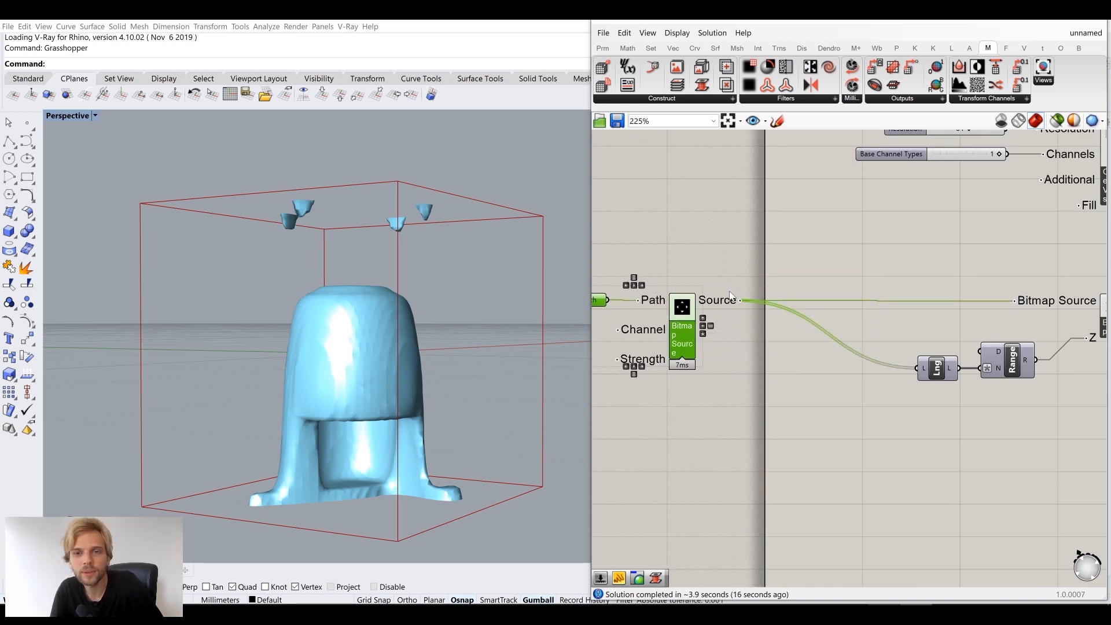
Add a List Item component with the bitmap Source wired into its L input
click(726, 259)
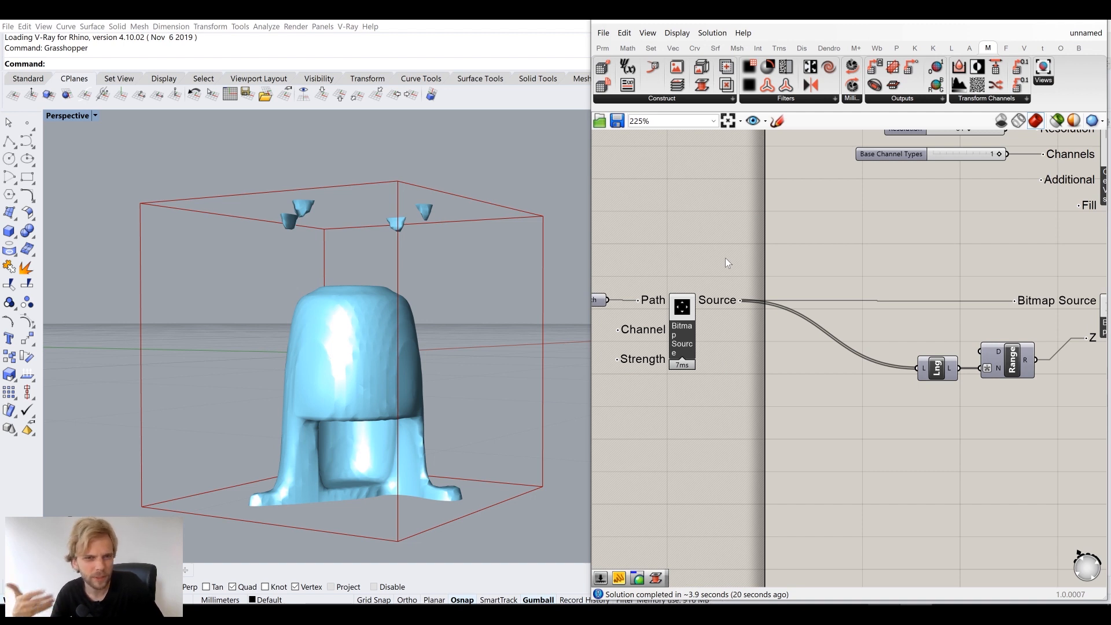
double_click(810, 240)
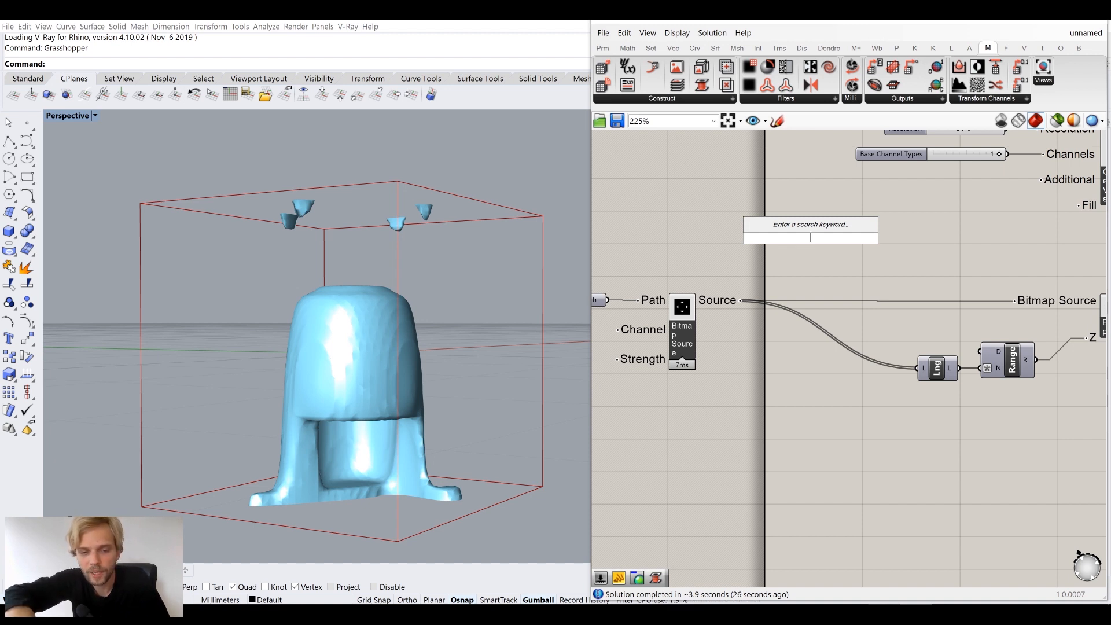
text(list)
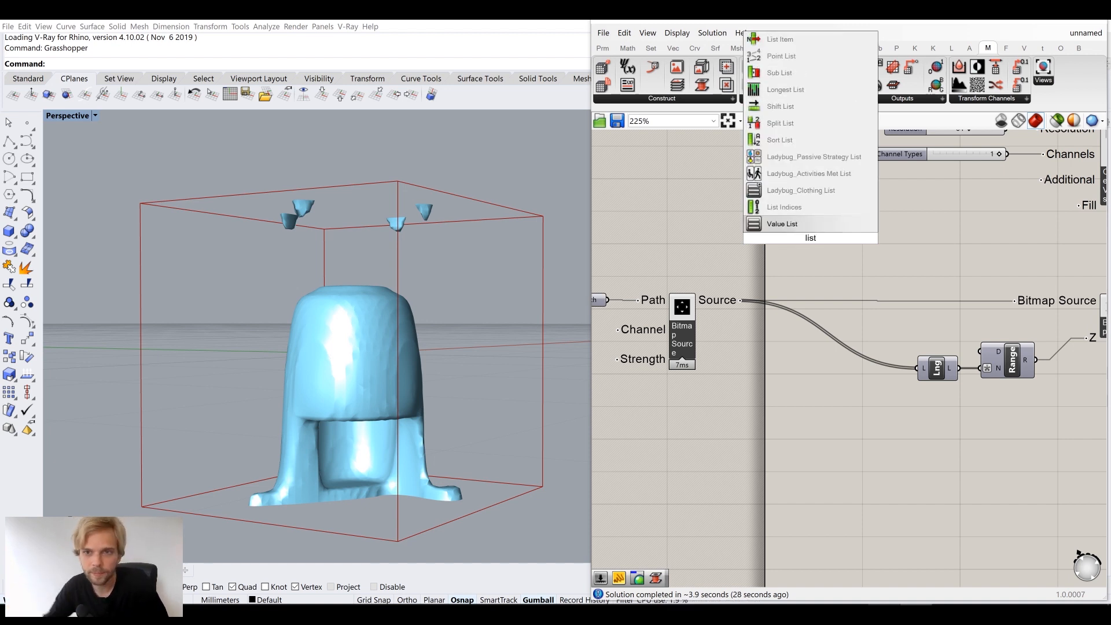
text( item)
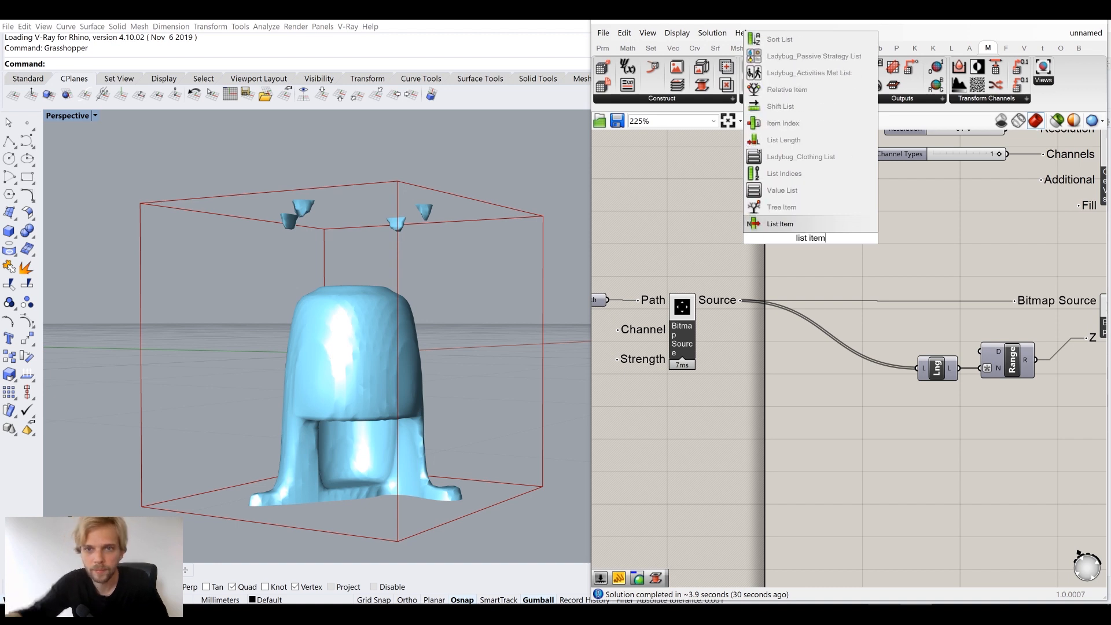
key(Return)
drag(741, 300, 790, 225)
Extend List Item to outputs up to +3 and feed the first image into Bitmap Source
click(813, 243)
scroll(815, 246, up, 4)
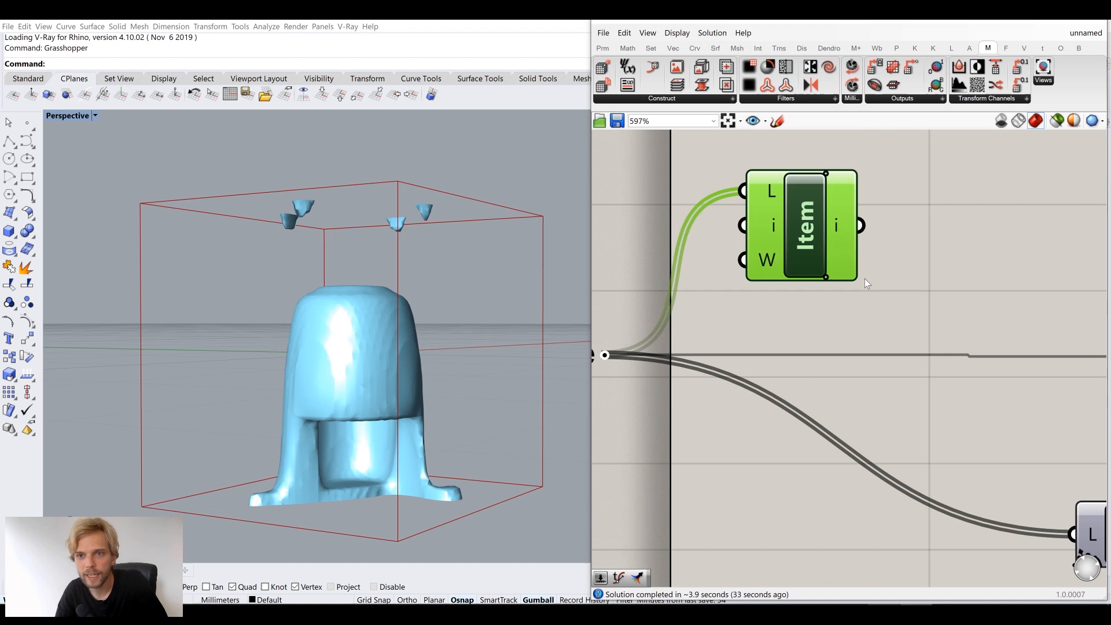
click(826, 278)
click(826, 278)
click(825, 284)
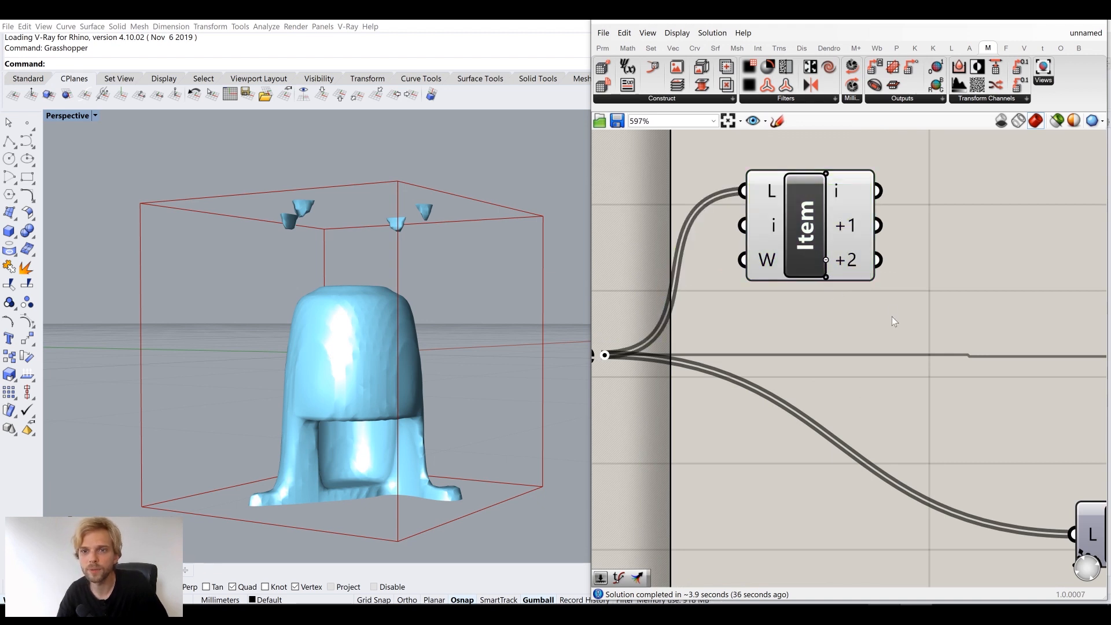
click(828, 279)
scroll(916, 277, down, 3)
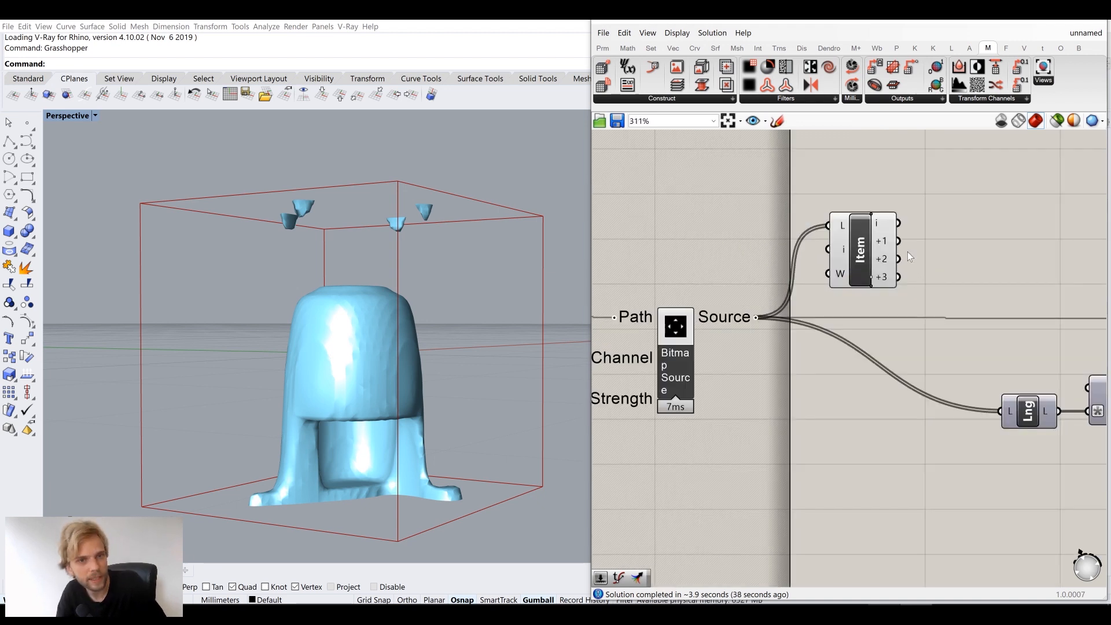
right_drag(906, 269, 718, 280)
drag(711, 236, 952, 331)
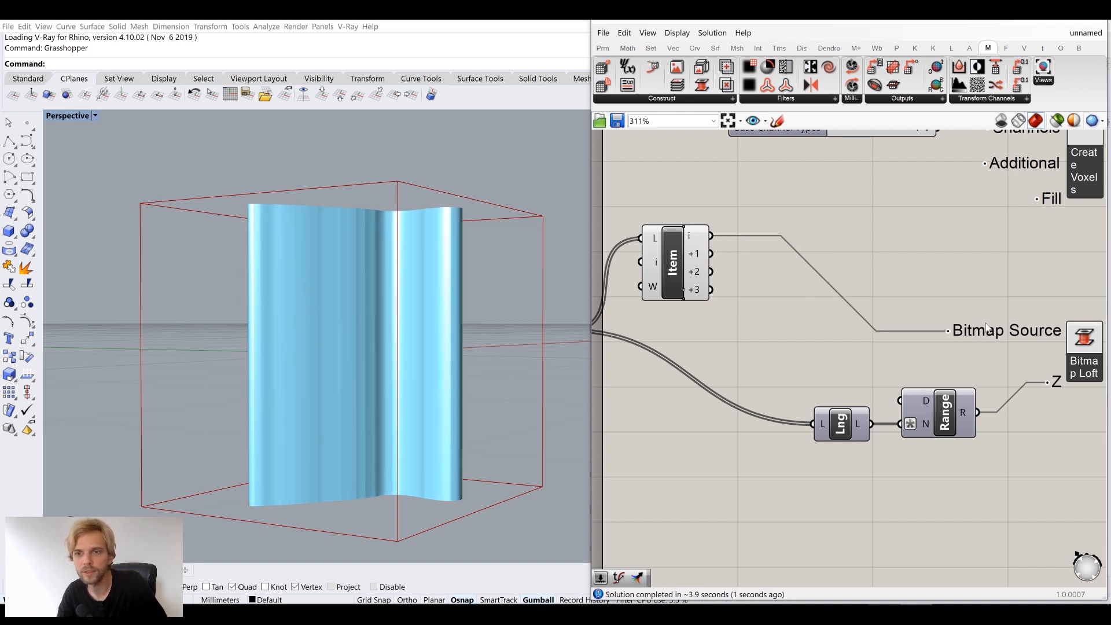
Feed List Item's second, then third image into Bitmap Source, ending on a solid cylinder
mouse_move(473, 260)
right_down()
mouse_move(457, 340)
mouse_move(526, 272)
mouse_move(518, 301)
right_up()
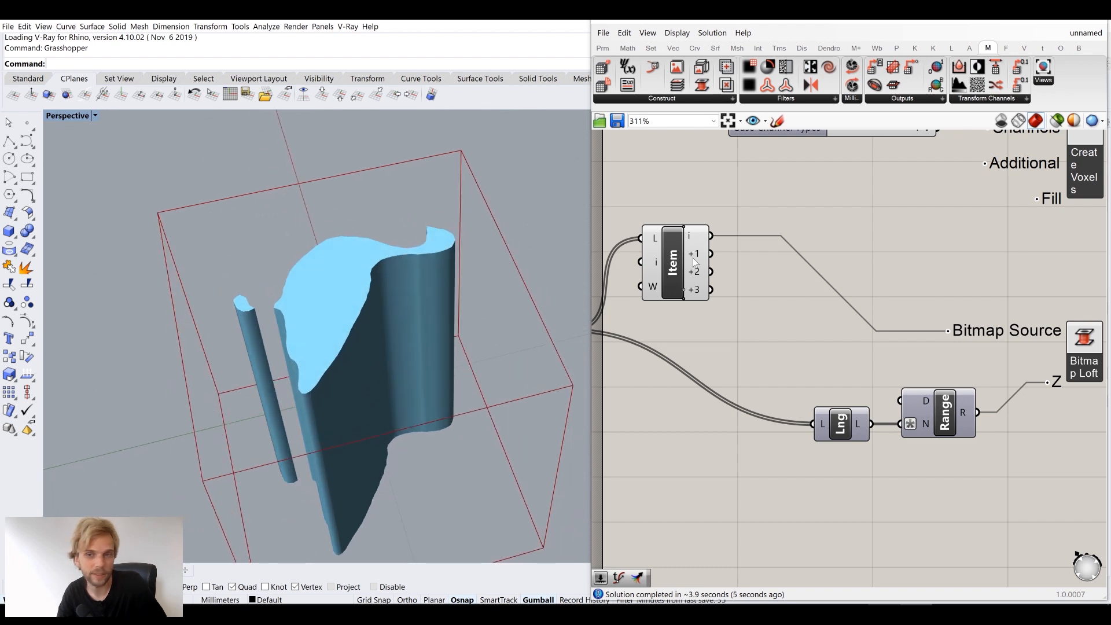
scroll(696, 239, up, 1)
right_click(695, 235)
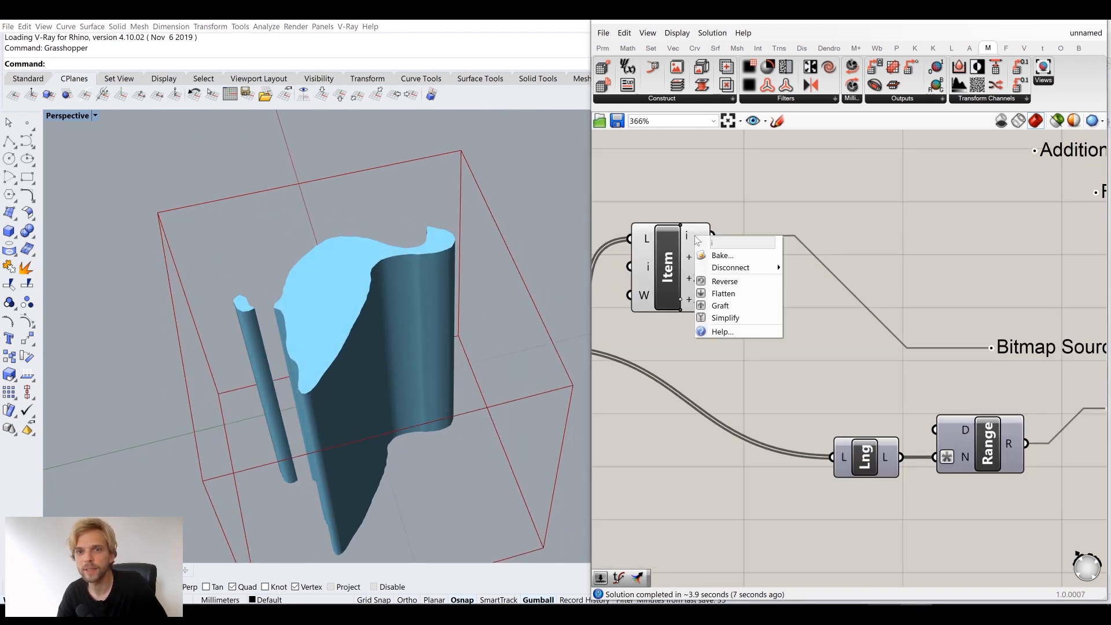
right_drag(758, 234, 770, 262)
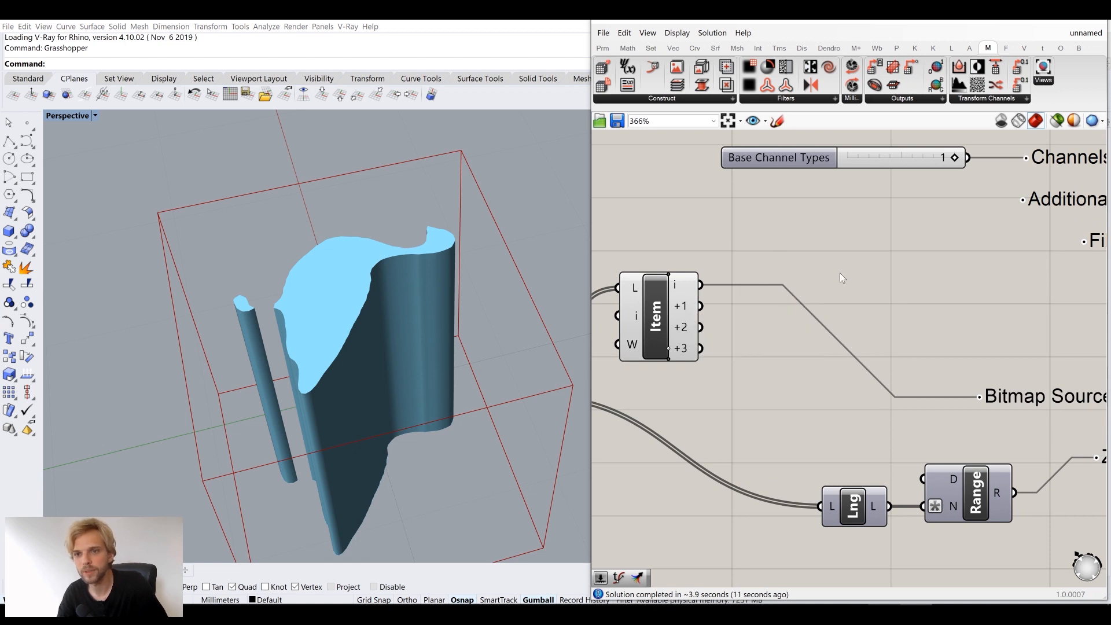
scroll(835, 277, down, 2)
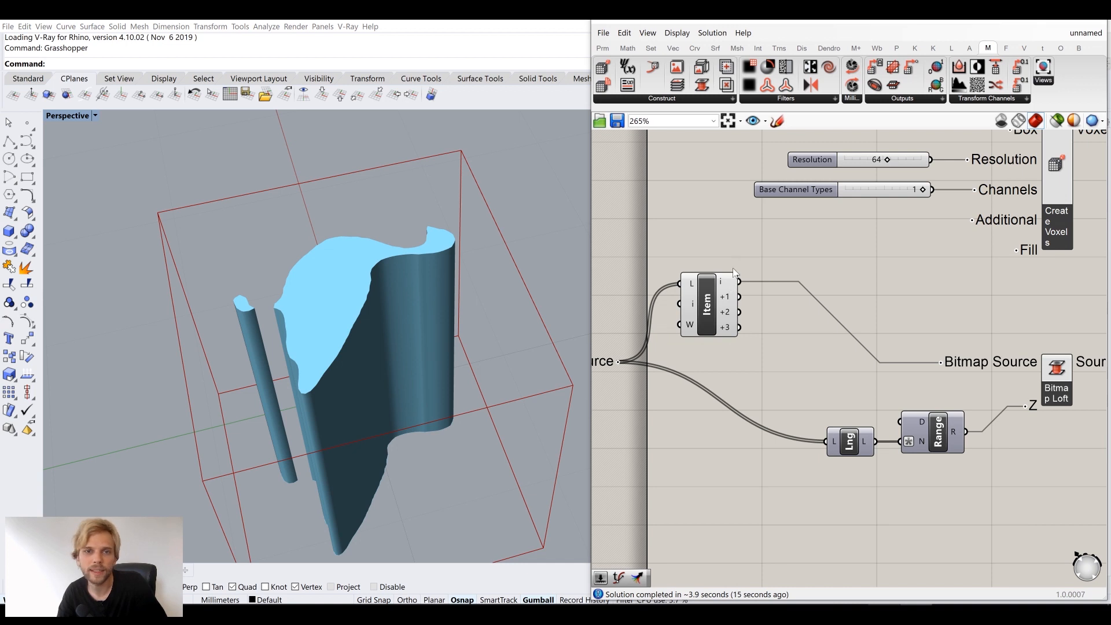
right_drag(731, 444, 754, 387)
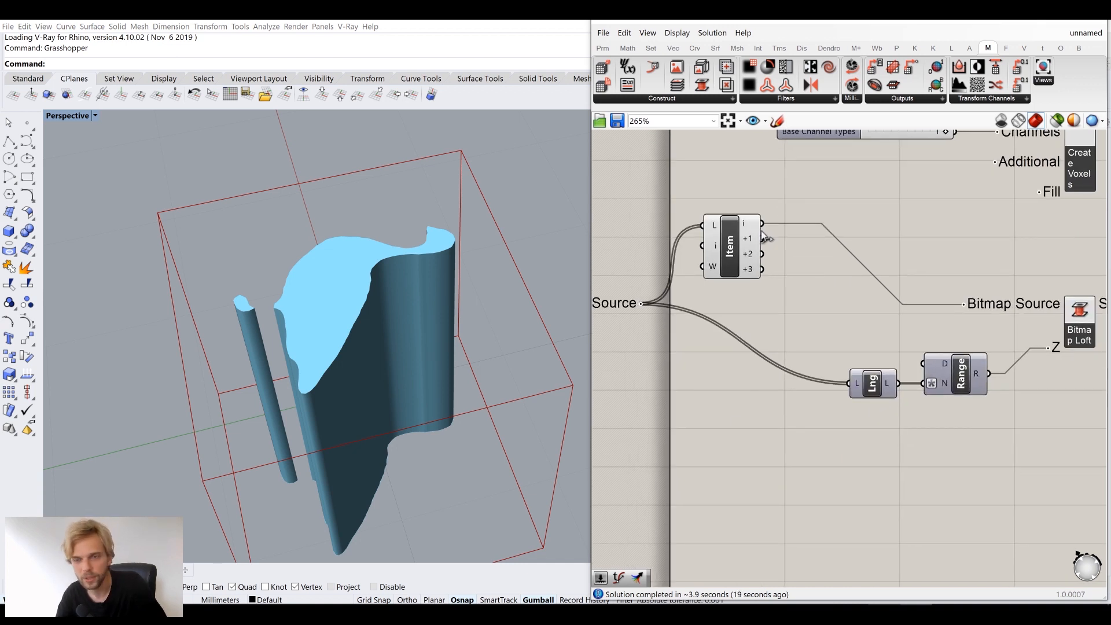
drag(763, 238, 963, 305)
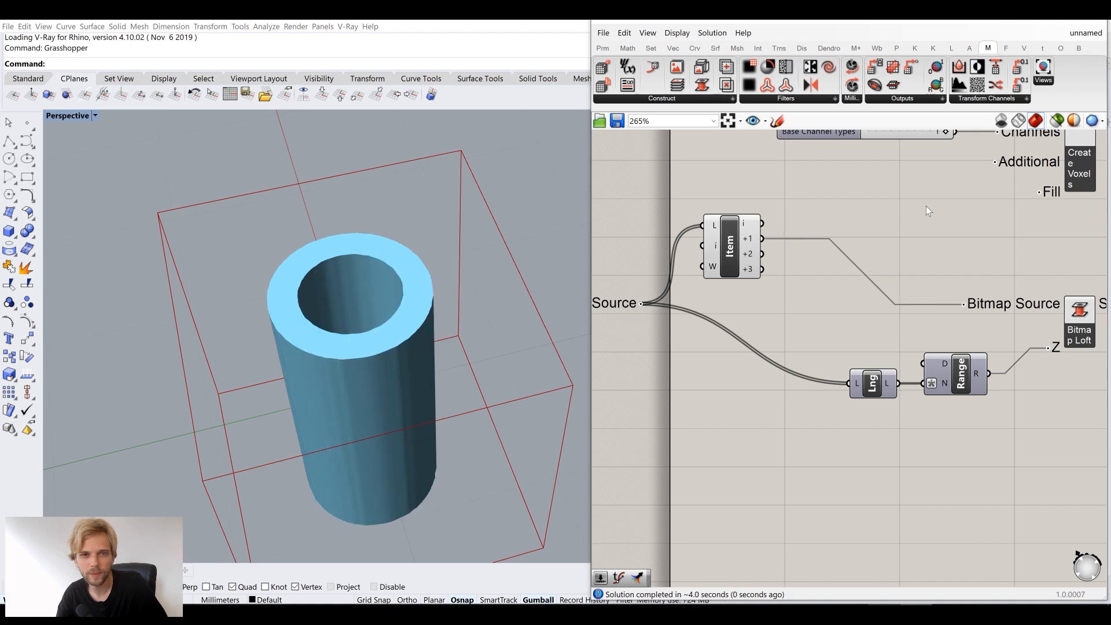
shift+drag(762, 253, 963, 304)
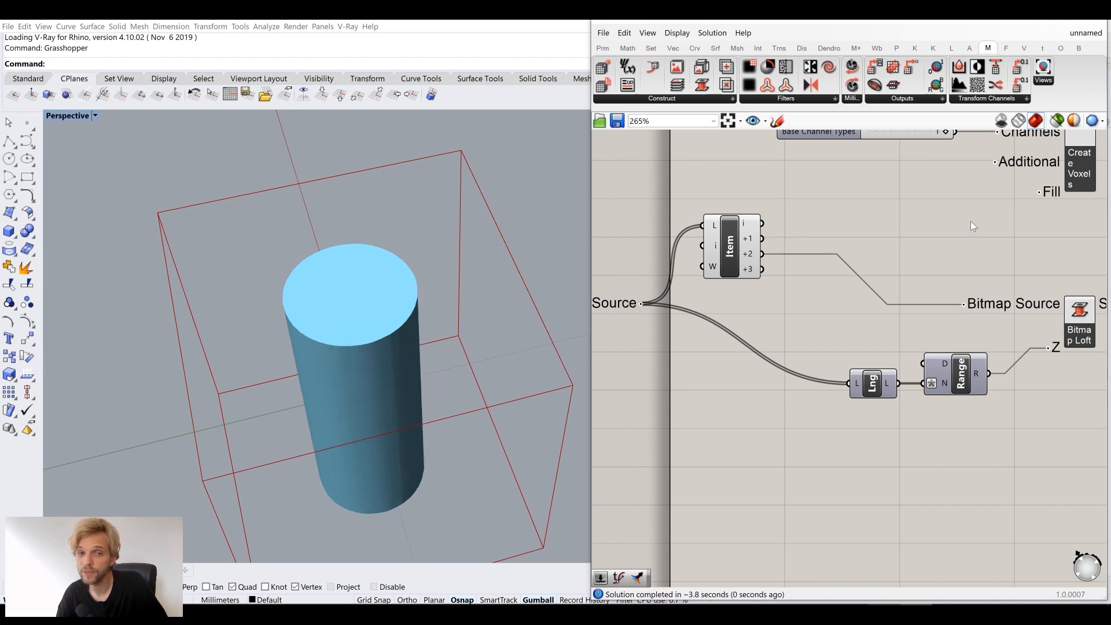
drag(774, 280, 958, 305)
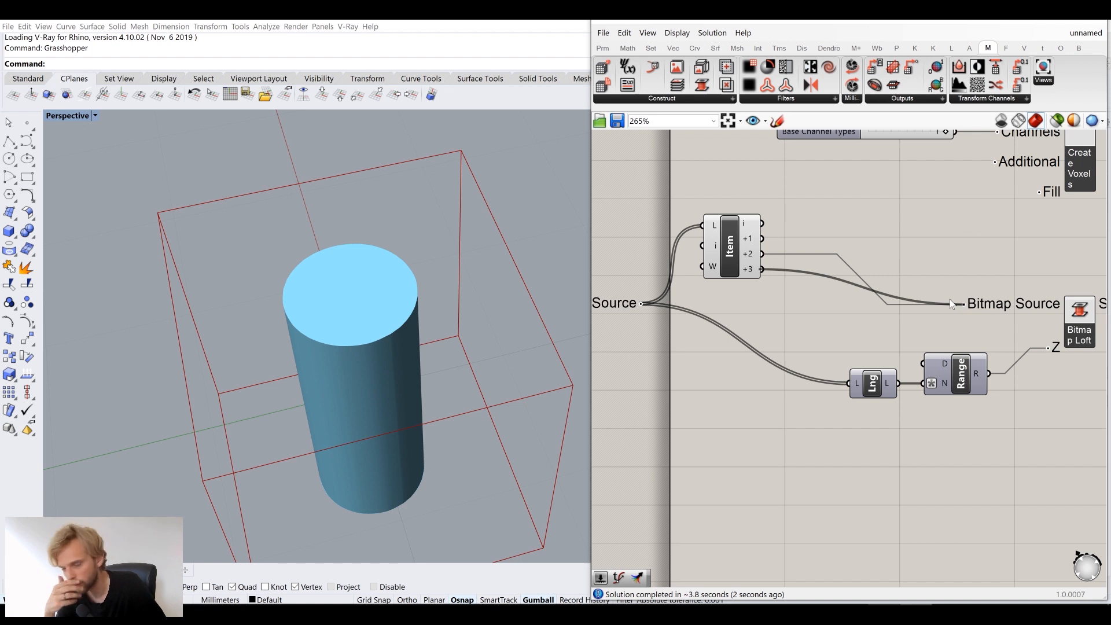
Switch the preview wire to List Item's +3 image and nudge List Item aside
drag(950, 300, 950, 300)
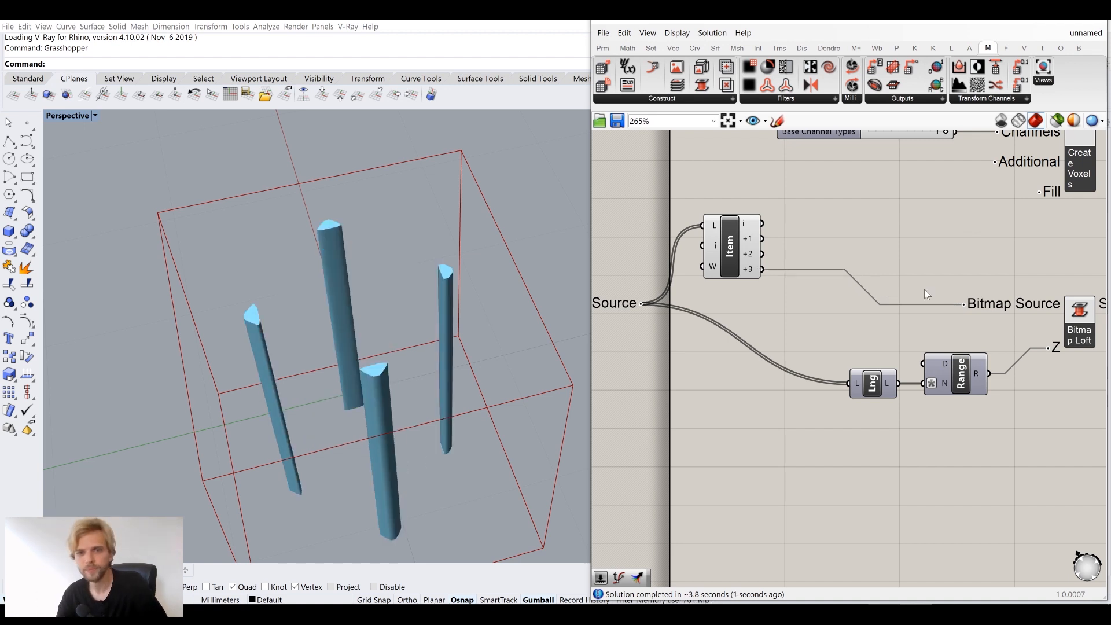
scroll(811, 255, down, 3)
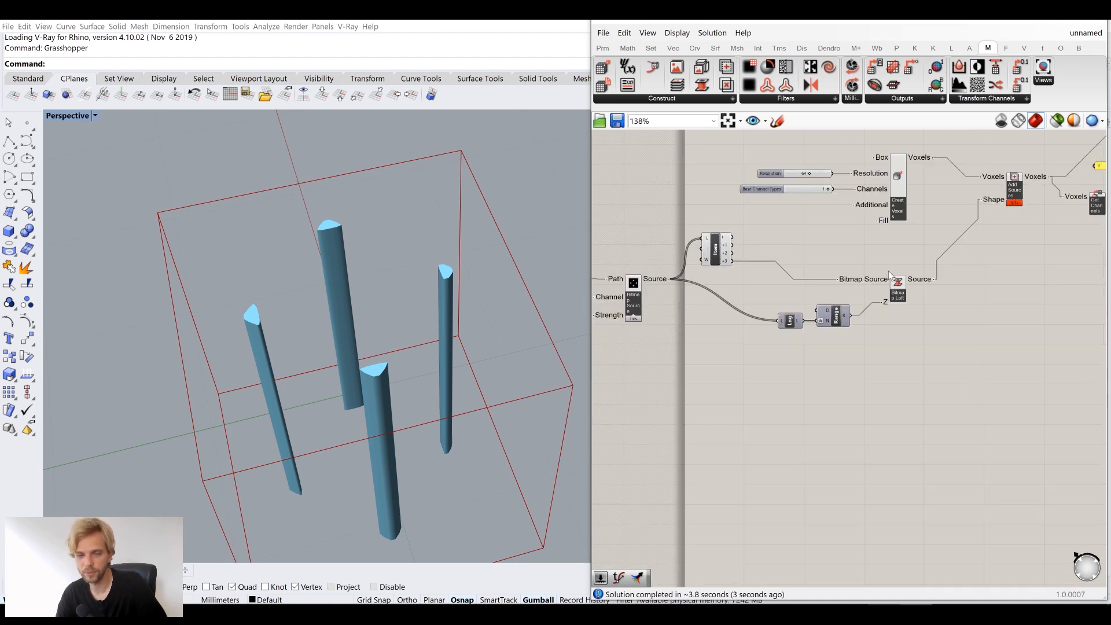
scroll(793, 255, up, 3)
scroll(781, 242, up, 1)
mouse_move(769, 242)
mouse_down()
mouse_move(783, 253)
mouse_move(775, 245)
mouse_up()
click(873, 208)
Place a Merge component next to List Item using the canvas search 'merge'
double_click(891, 205)
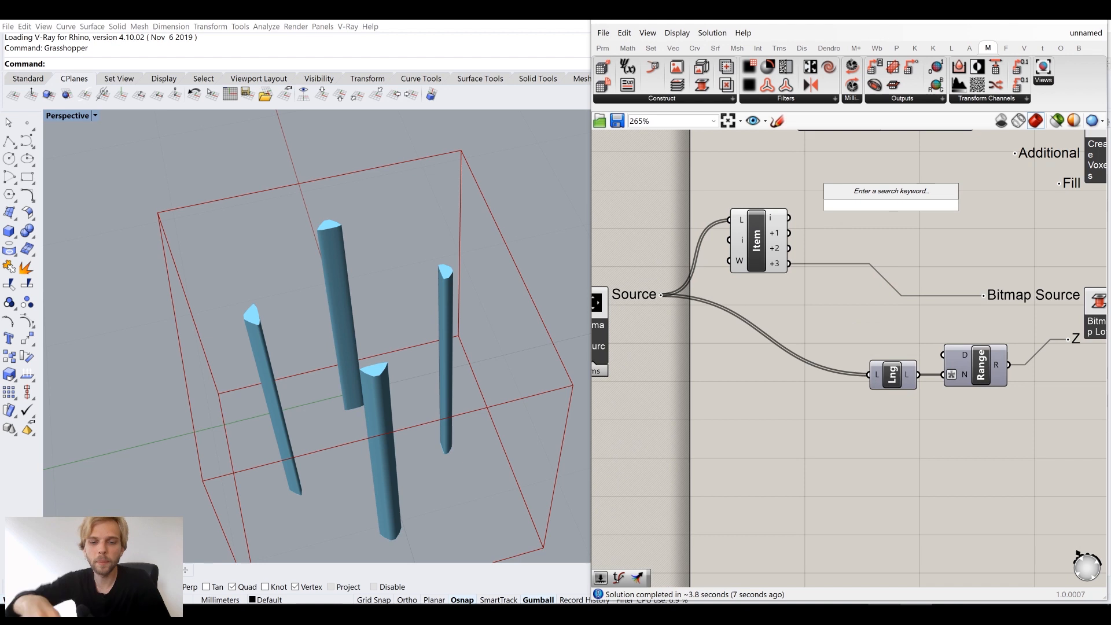
text(merge)
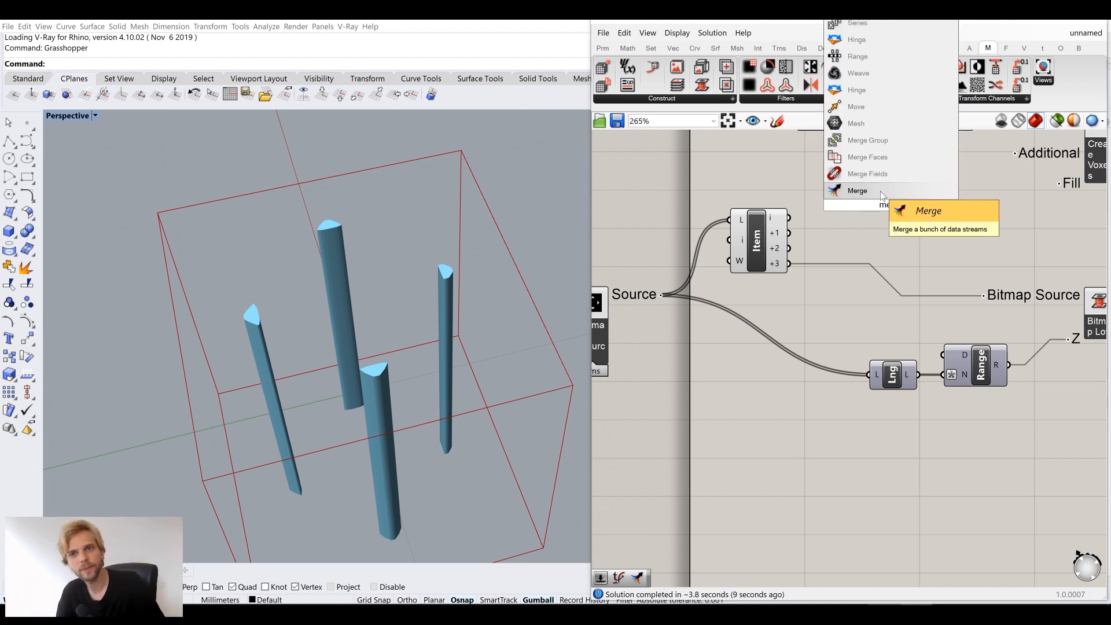
click(883, 191)
drag(879, 213, 864, 236)
scroll(850, 228, up, 1)
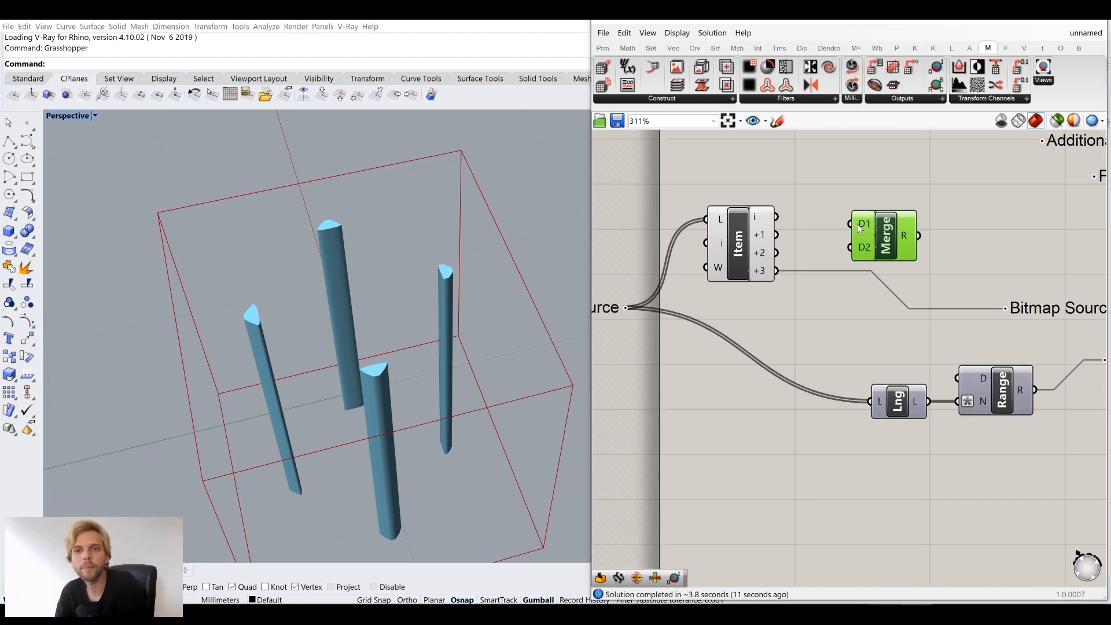
right_drag(428, 412, 465, 340)
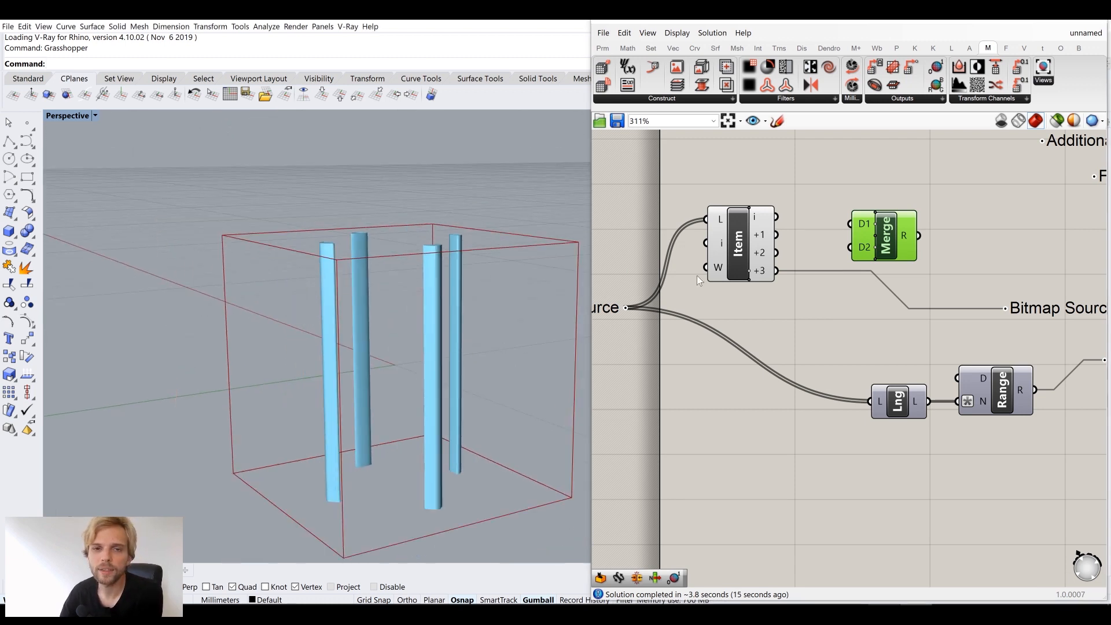
Wire List Item's i to Merge D1 and +1 to D2, and Merge R into Bitmap Source
drag(776, 216, 850, 224)
drag(918, 236, 1005, 310)
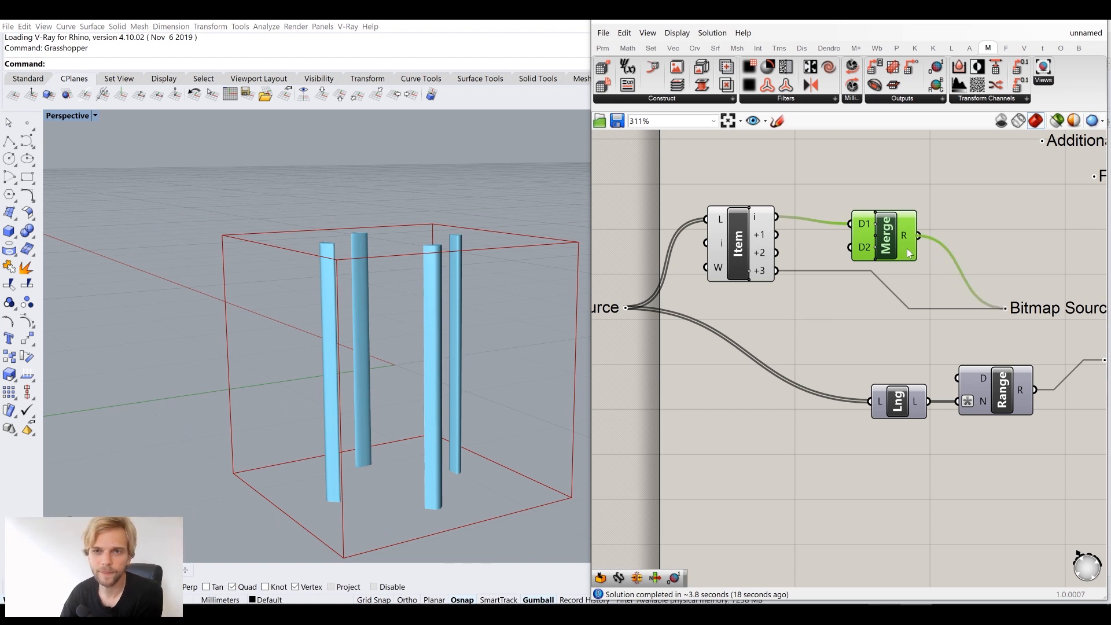
drag(896, 239, 912, 233)
right_drag(441, 199, 430, 262)
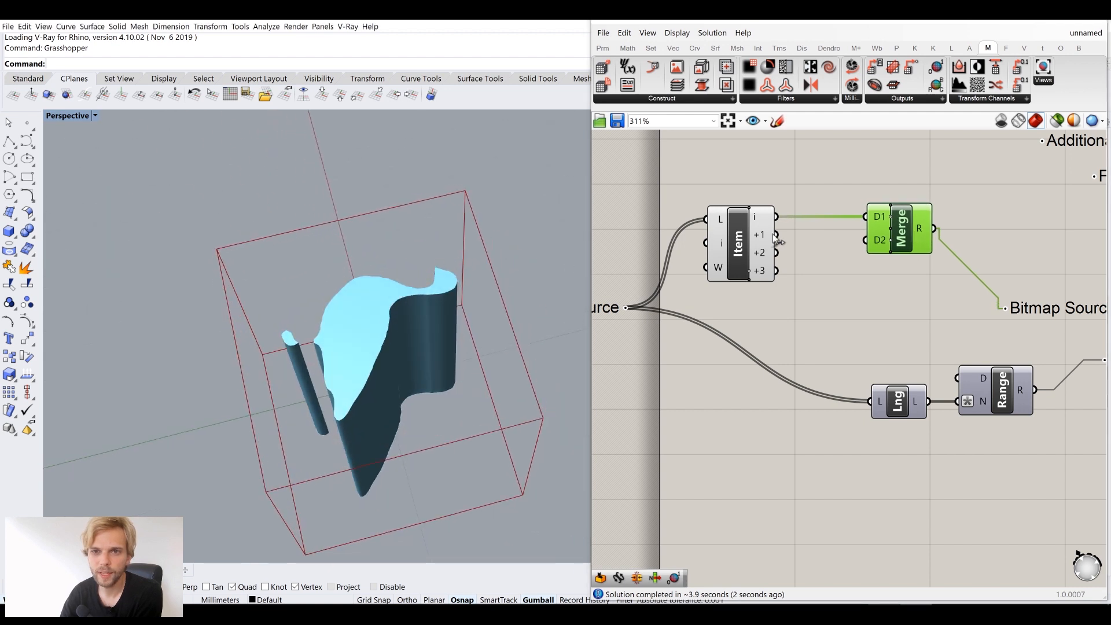
drag(777, 235, 866, 241)
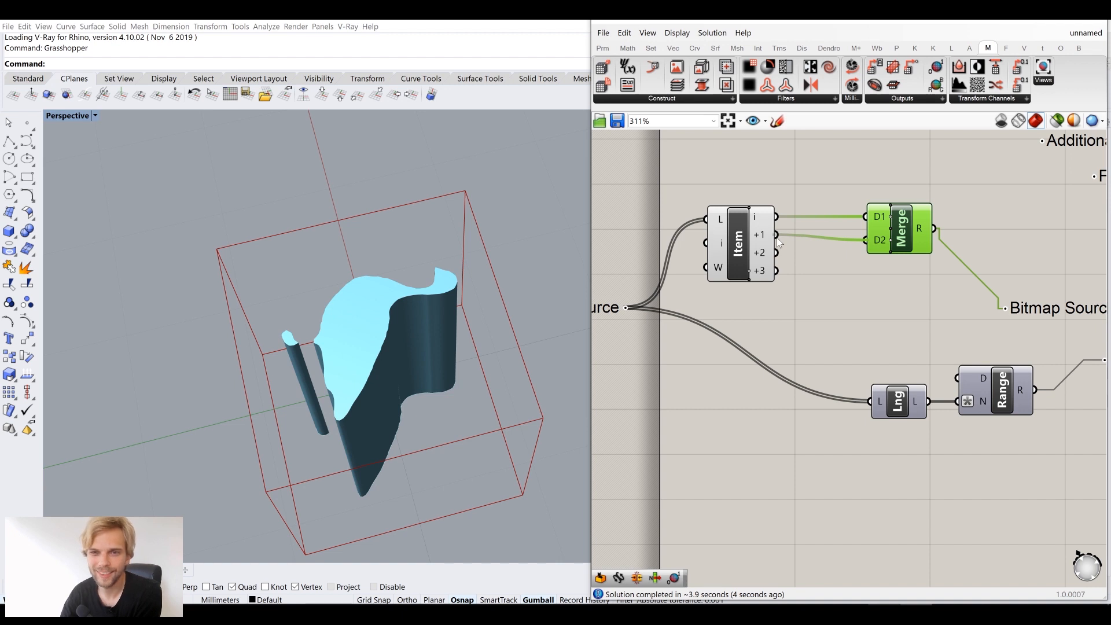
right_drag(401, 319, 506, 316)
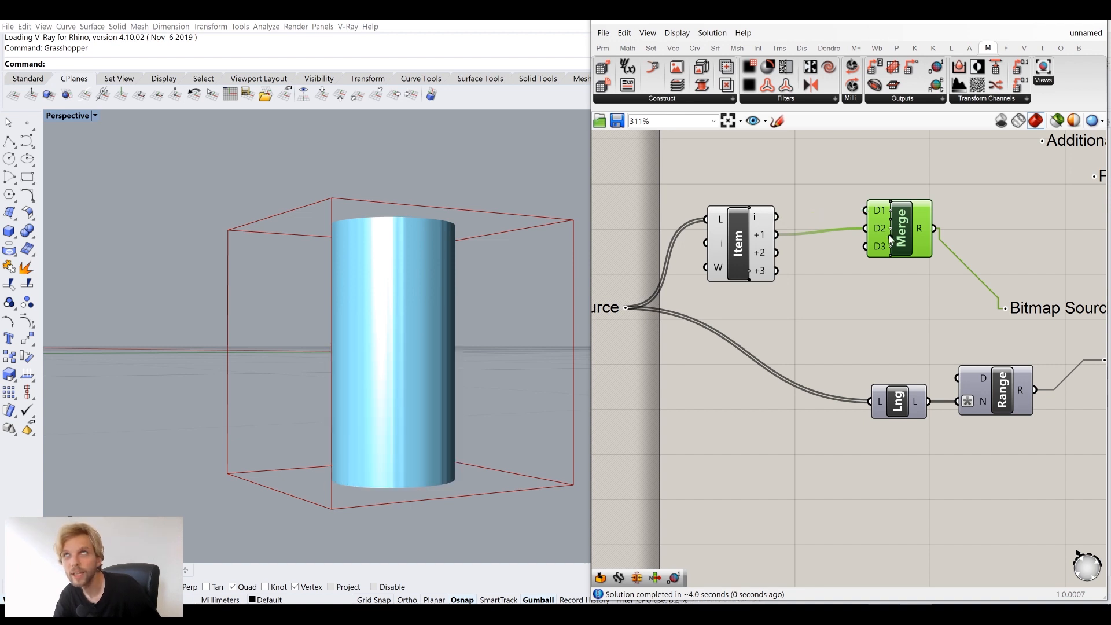
Rewire Merge so it combines List Item's +3 and +1 images, giving a cylinder over four leg stubs
ctrl+drag(864, 231, 864, 208)
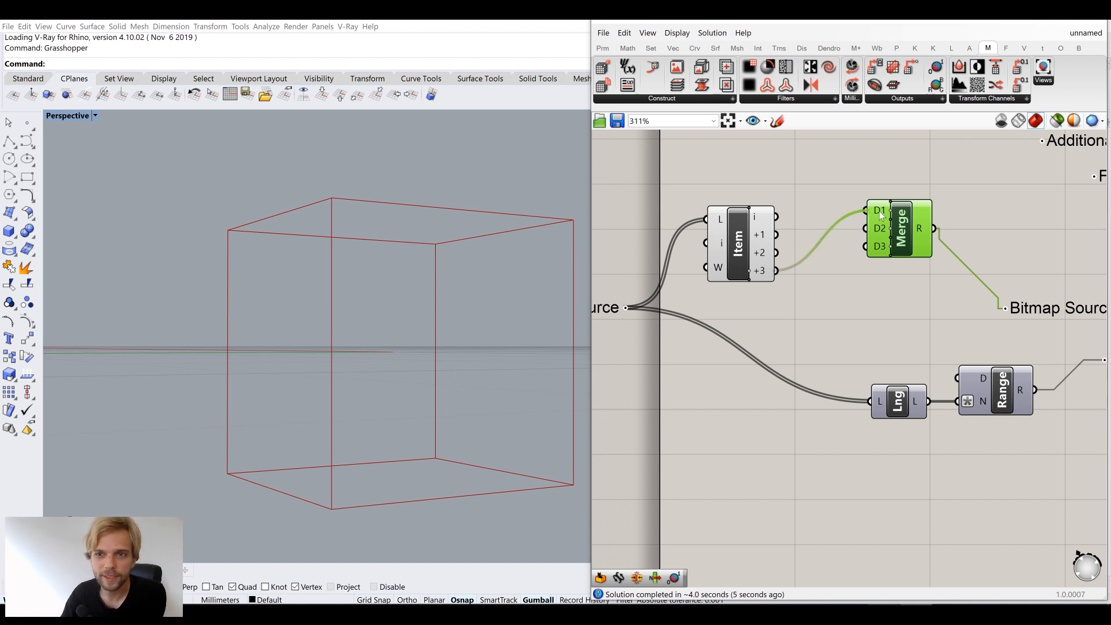
right_drag(413, 341, 411, 431)
scroll(782, 271, up, 2)
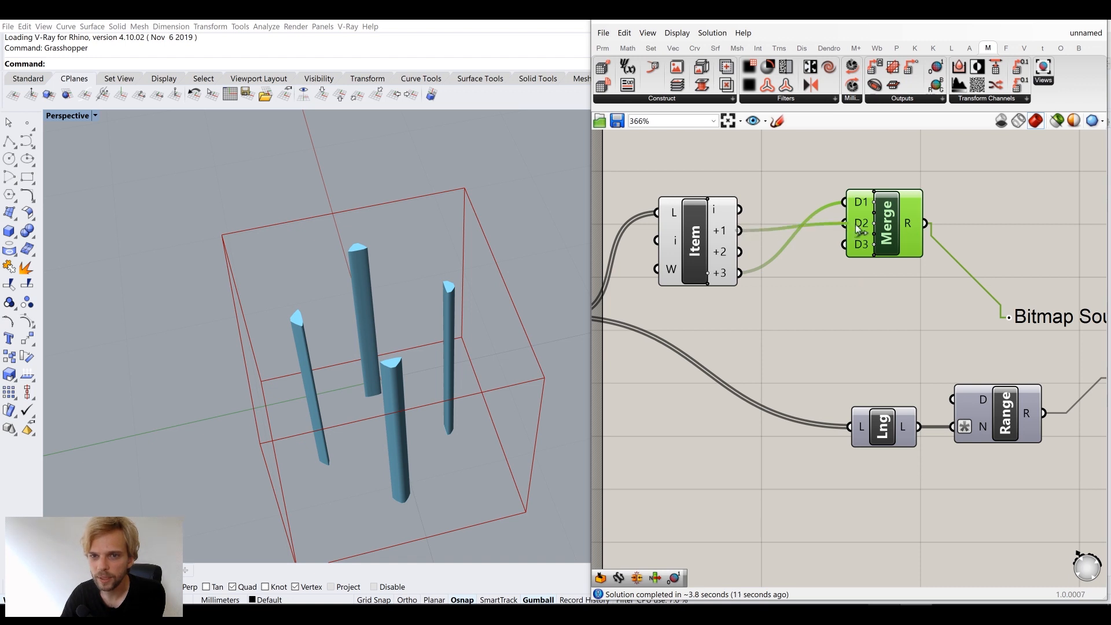
drag(735, 234, 842, 228)
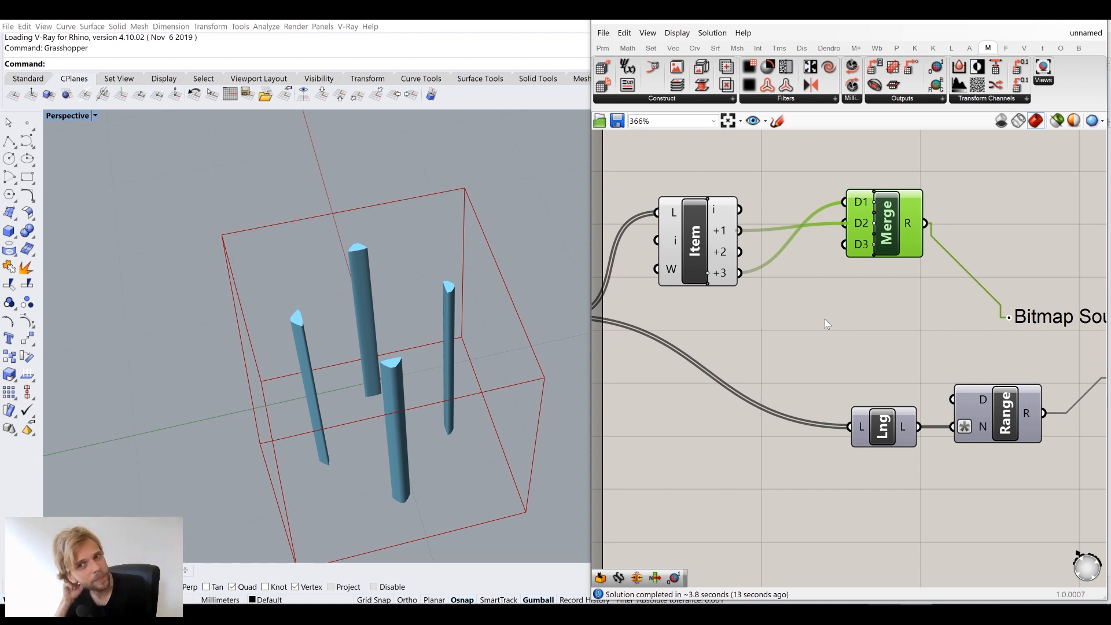
right_drag(446, 430, 478, 301)
scroll(790, 306, down, 5)
right_drag(1013, 279, 832, 288)
scroll(1013, 260, up, 5)
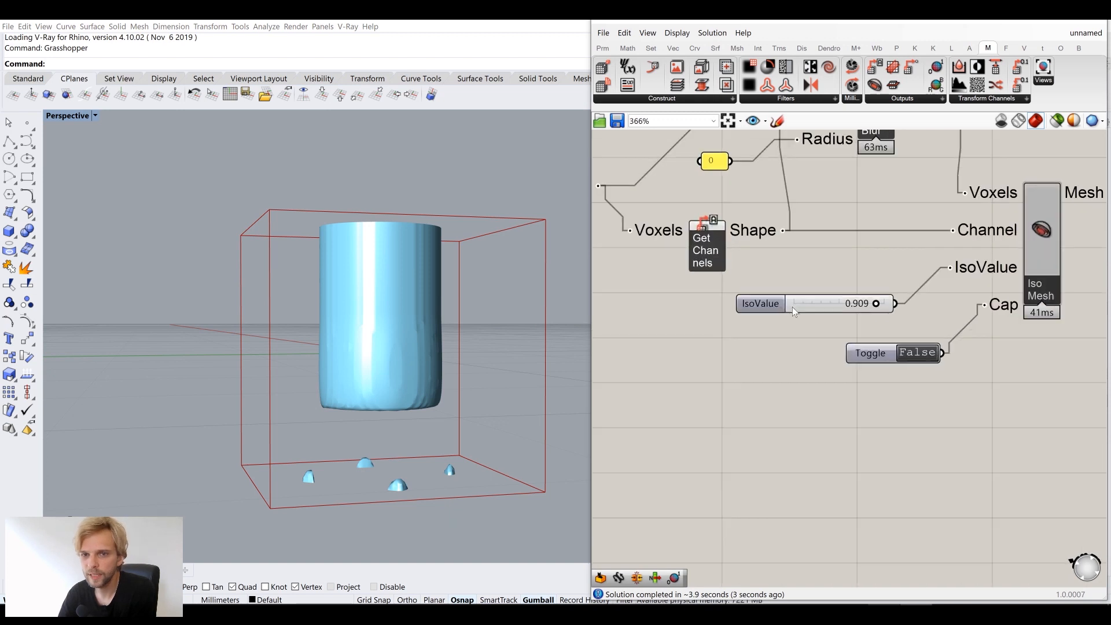
Lower IsoValue from 0.909 through 0.810 and 0.570 to 0.502, fusing the legs to the body
scroll(793, 306, up, 2)
drag(902, 301, 852, 305)
right_drag(320, 398, 341, 379)
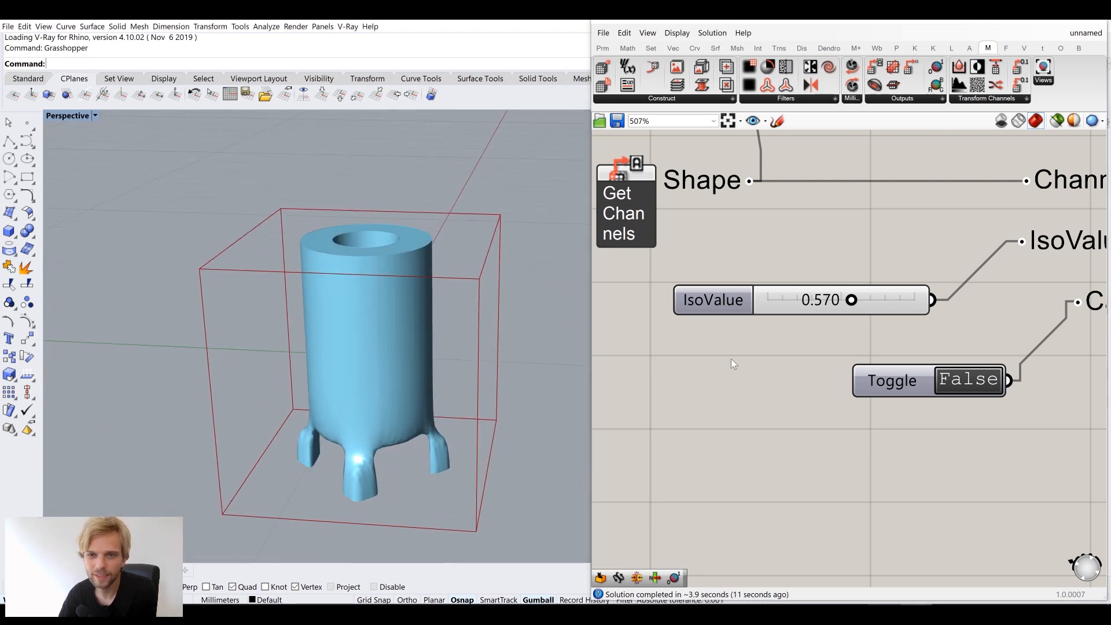
scroll(809, 320, up, 2)
drag(868, 293, 855, 293)
right_drag(444, 377, 440, 428)
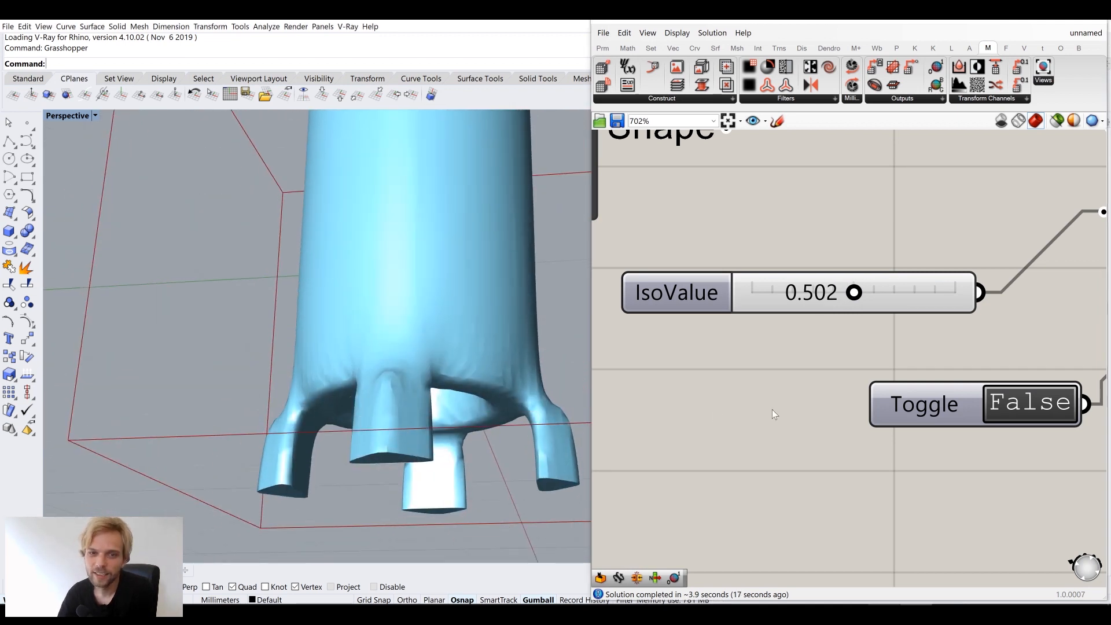
scroll(772, 408, down, 8)
mouse_move(504, 355)
right_down()
mouse_move(486, 365)
mouse_move(509, 372)
right_up()
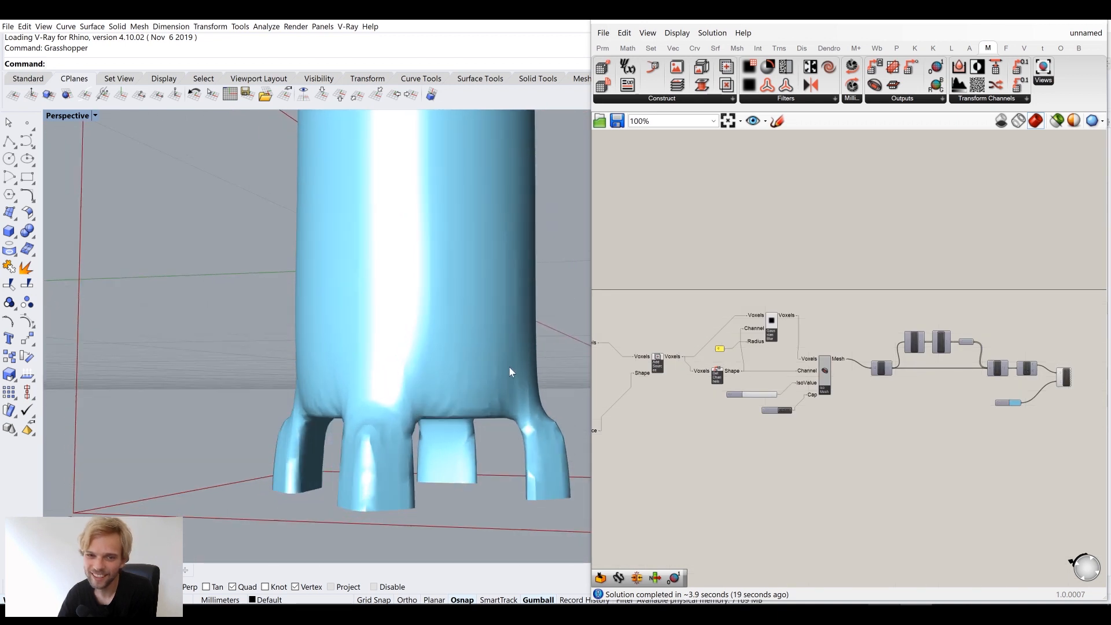
Shift the Item and Merge components slightly left into a tidier position
scroll(775, 388, down, 2)
right_drag(692, 381, 787, 366)
scroll(682, 418, up, 4)
right_drag(617, 373, 732, 330)
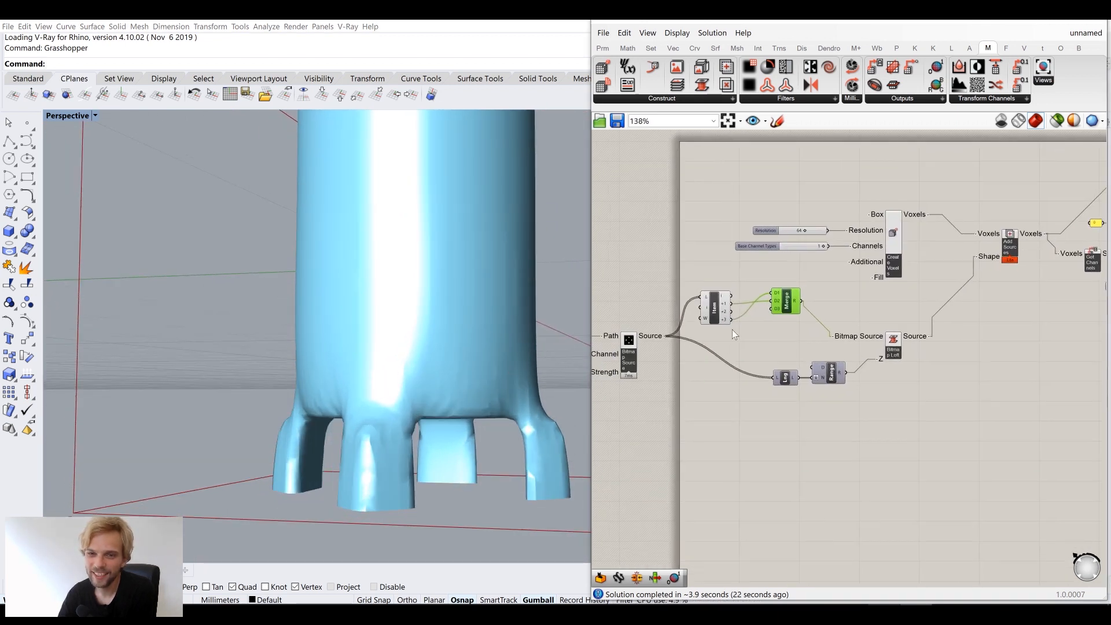
scroll(733, 333, up, 2)
drag(724, 304, 704, 297)
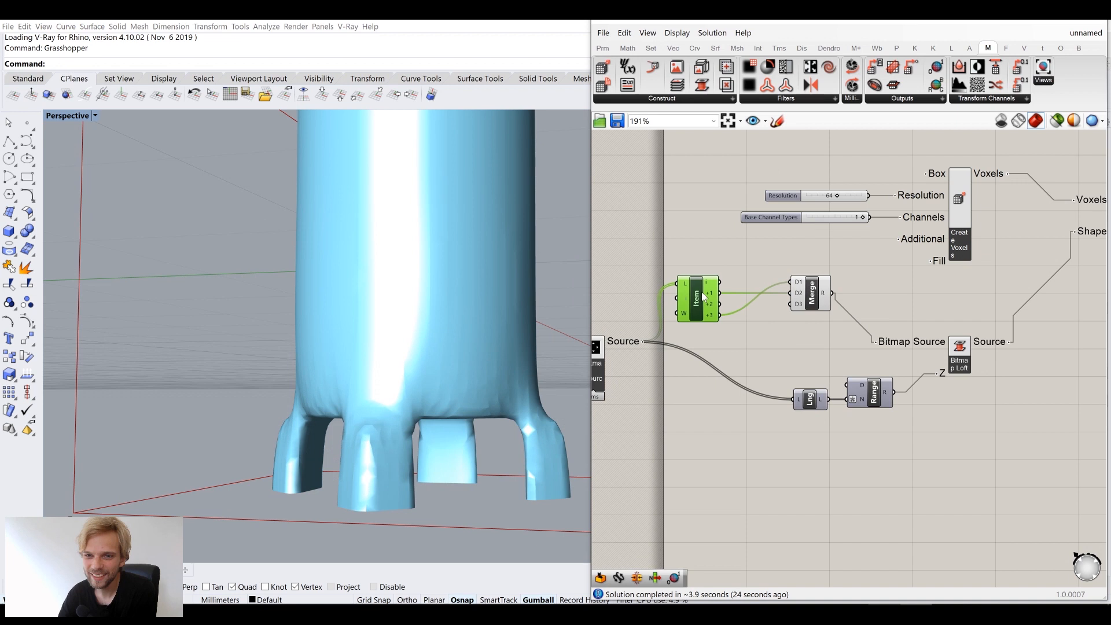
drag(815, 299, 810, 299)
click(886, 247)
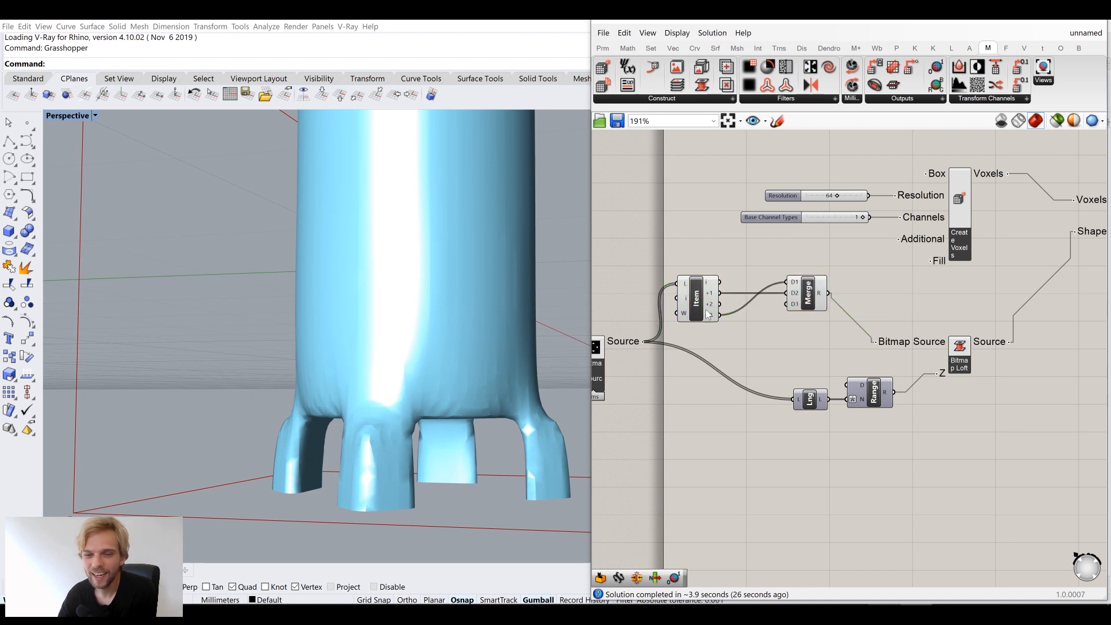
Wire List Item's +2 image into Merge D3 to close the cylinder's top
scroll(707, 321, up, 1)
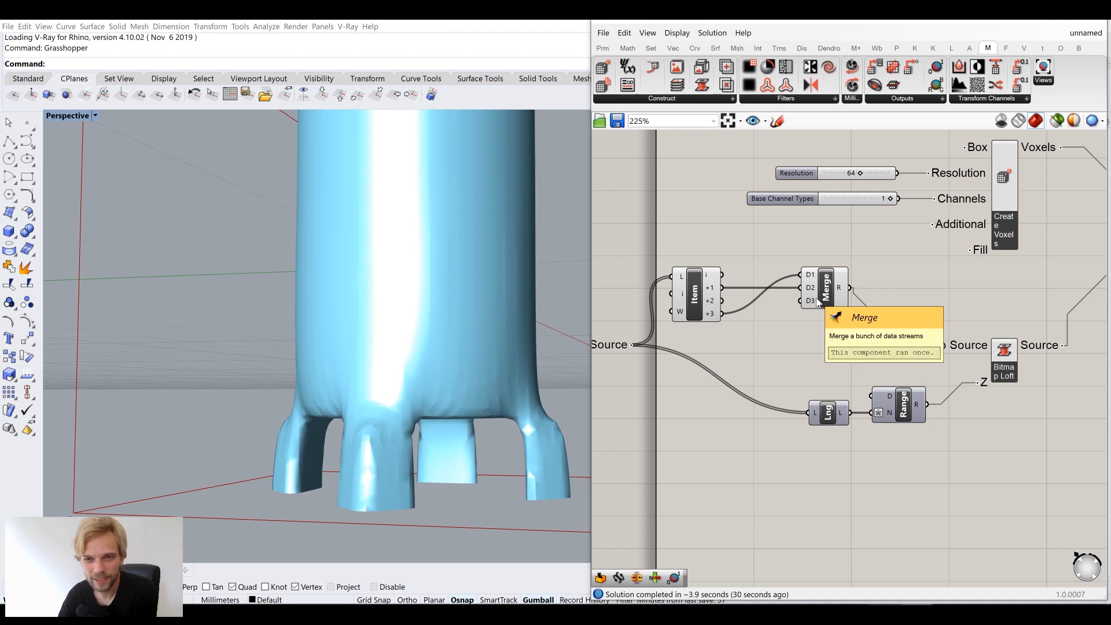
scroll(433, 286, down, 5)
right_drag(431, 282, 430, 289)
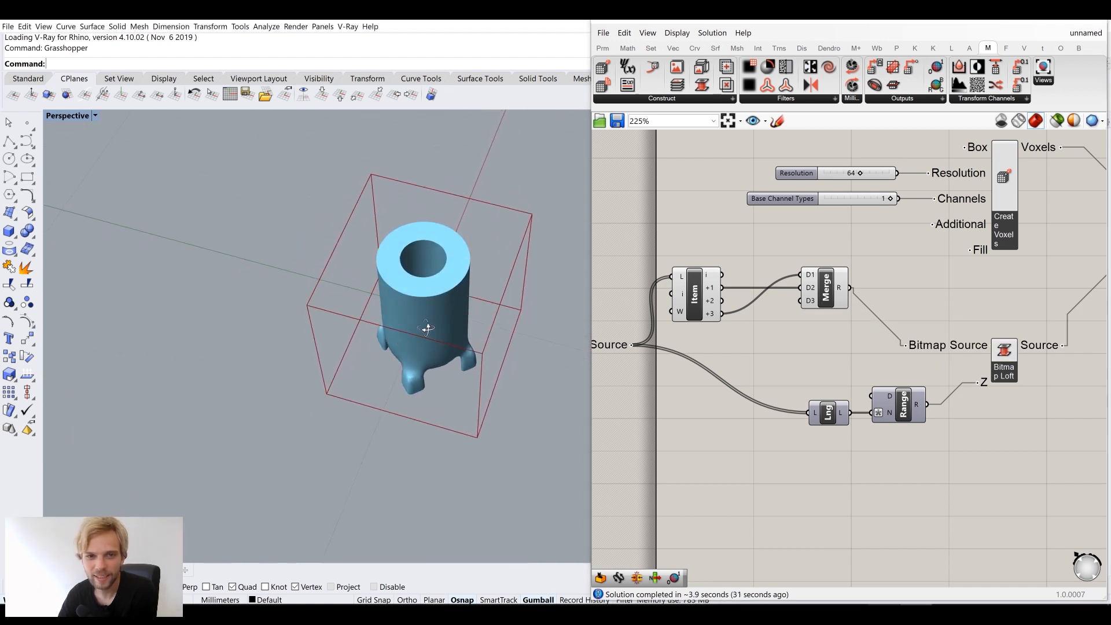
scroll(429, 293, up, 3)
drag(723, 300, 807, 302)
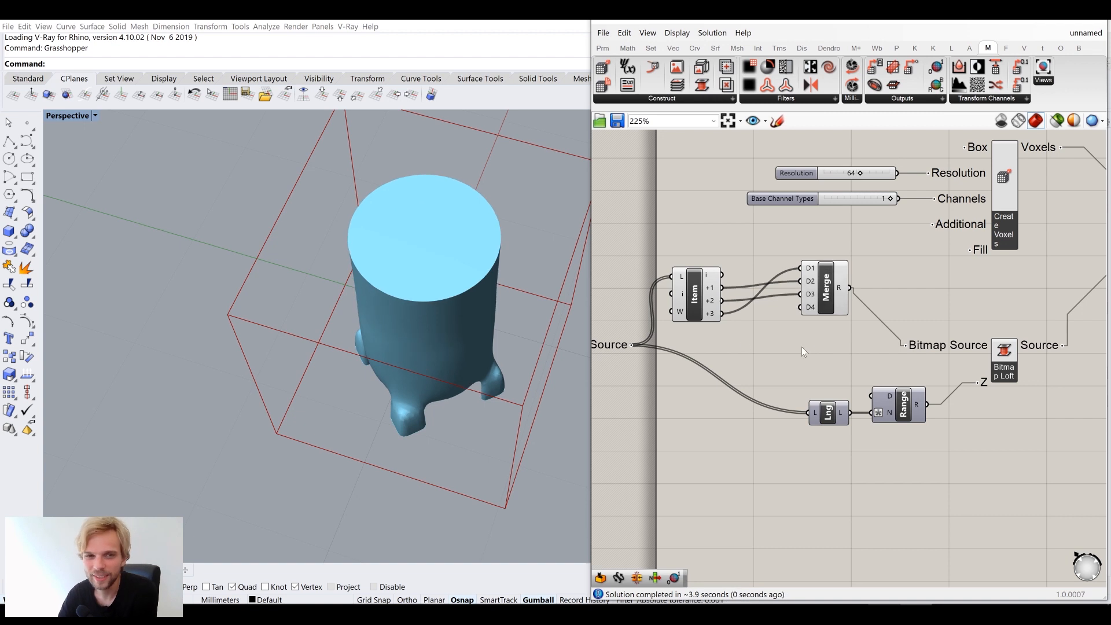
Wire List Item's i output into Merge D4 and inspect the stubs now protruding from the top
right_drag(377, 180, 429, 325)
right_drag(440, 286, 412, 262)
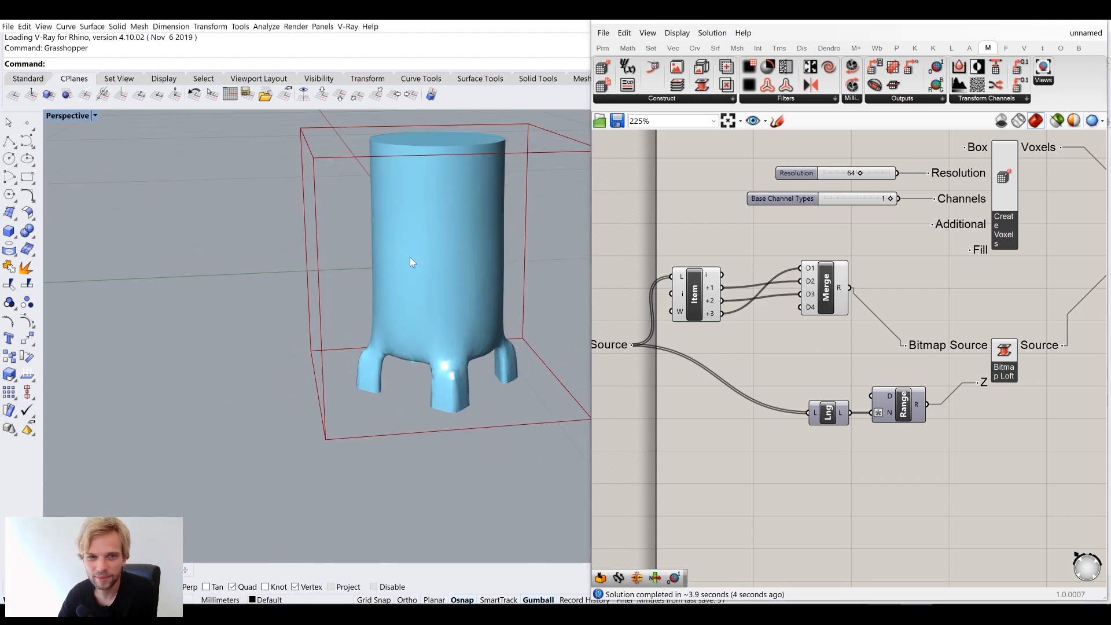
right_drag(445, 143, 369, 213)
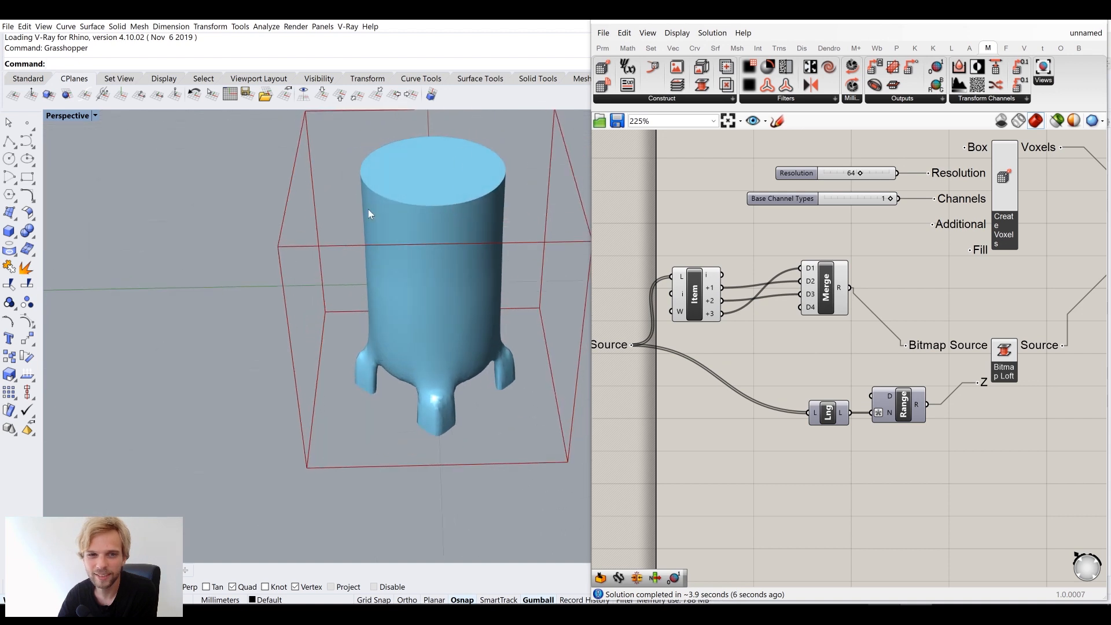
drag(725, 274, 804, 309)
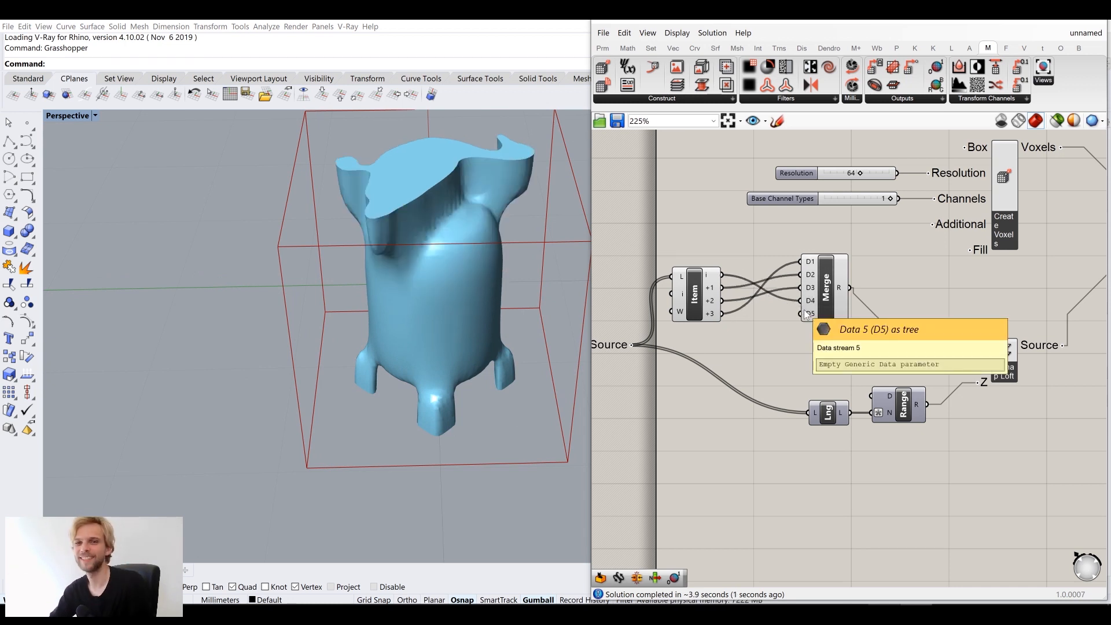
right_drag(374, 245, 479, 252)
scroll(480, 254, down, 6)
scroll(477, 257, up, 6)
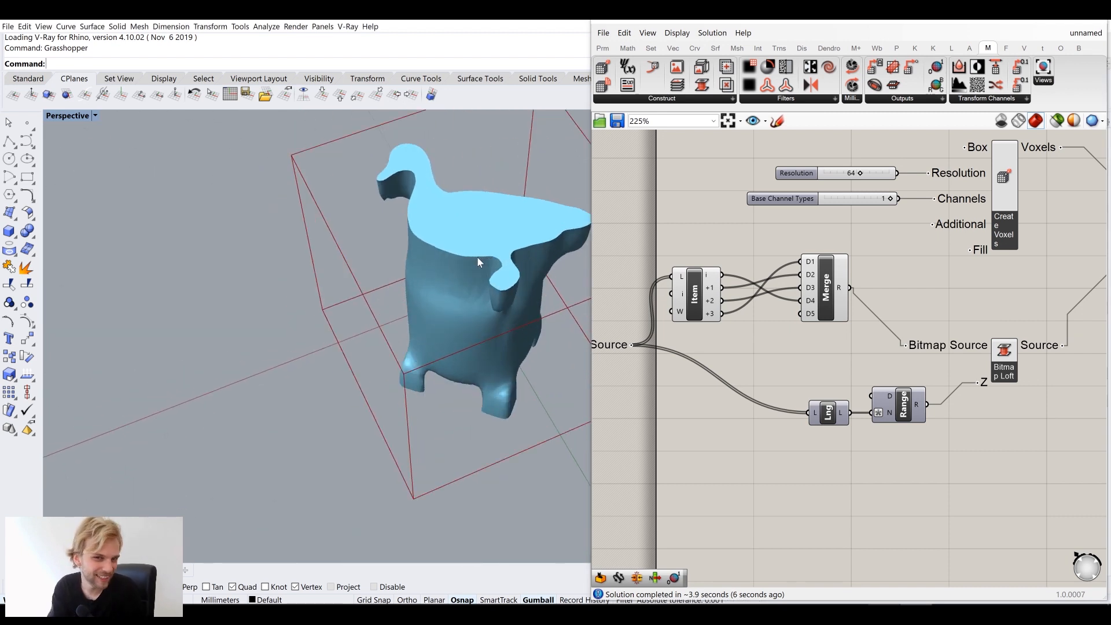
scroll(478, 258, up, 3)
right_drag(483, 270, 426, 385)
scroll(414, 326, down, 4)
scroll(411, 426, up, 3)
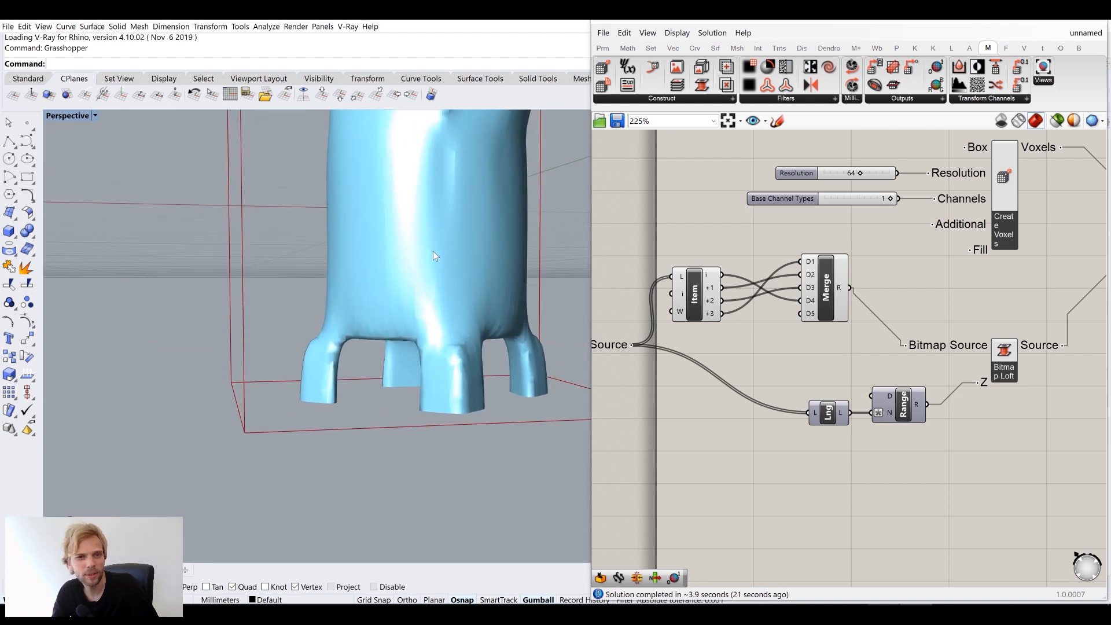
scroll(458, 283, down, 4)
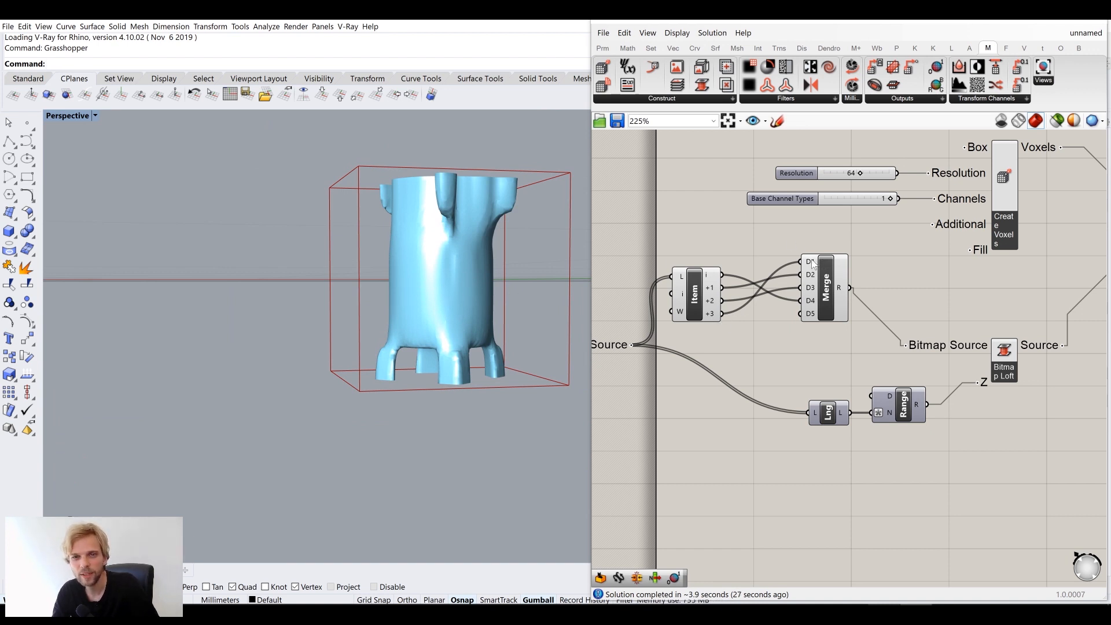
scroll(804, 257, up, 3)
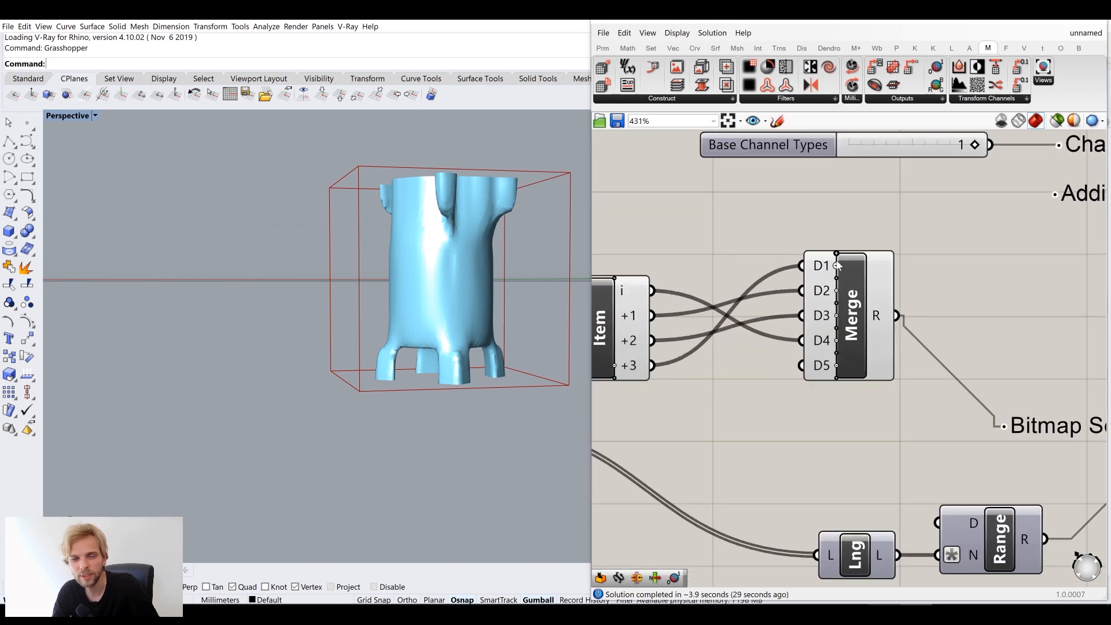
Move List Item's +3 wire to a different Merge input, giving the creature long legs
scroll(865, 258, up, 4)
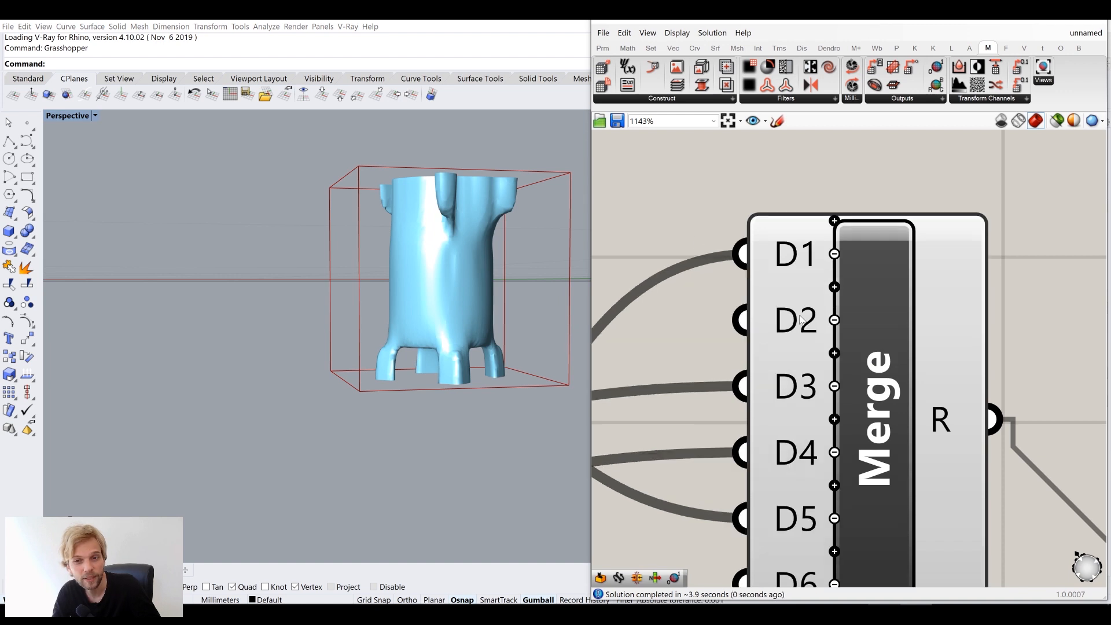
scroll(807, 309, down, 4)
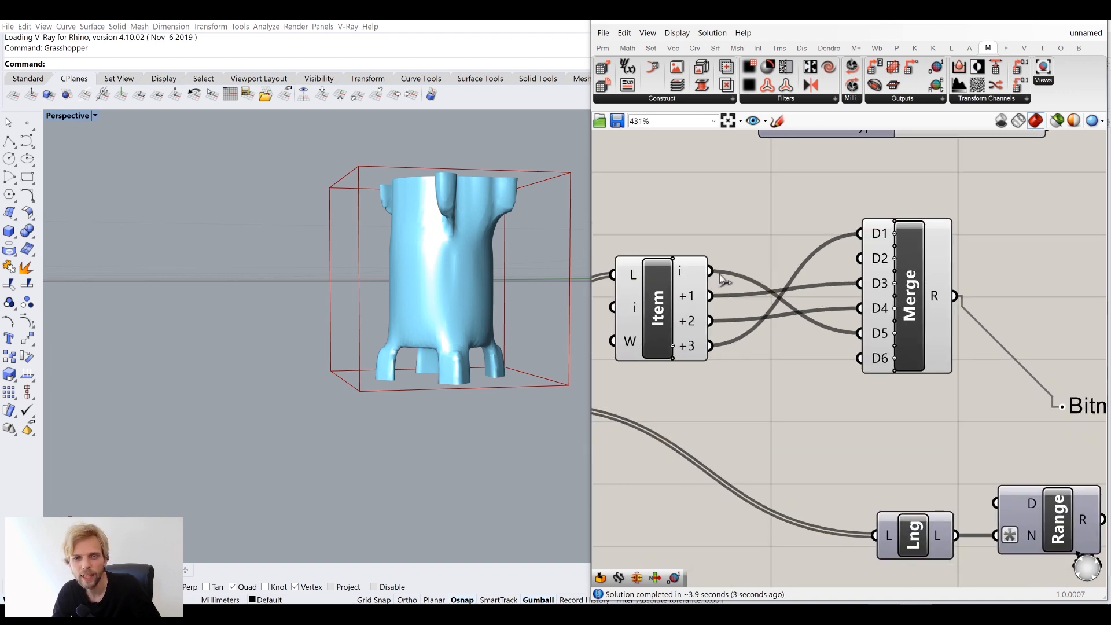
drag(711, 346, 876, 266)
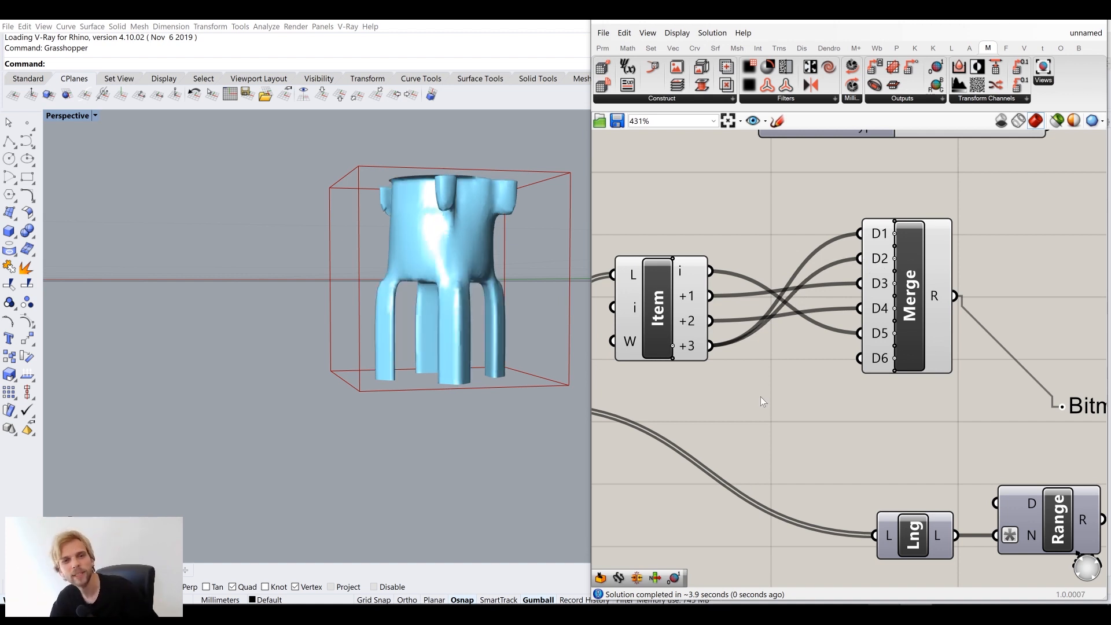
right_drag(460, 310, 427, 245)
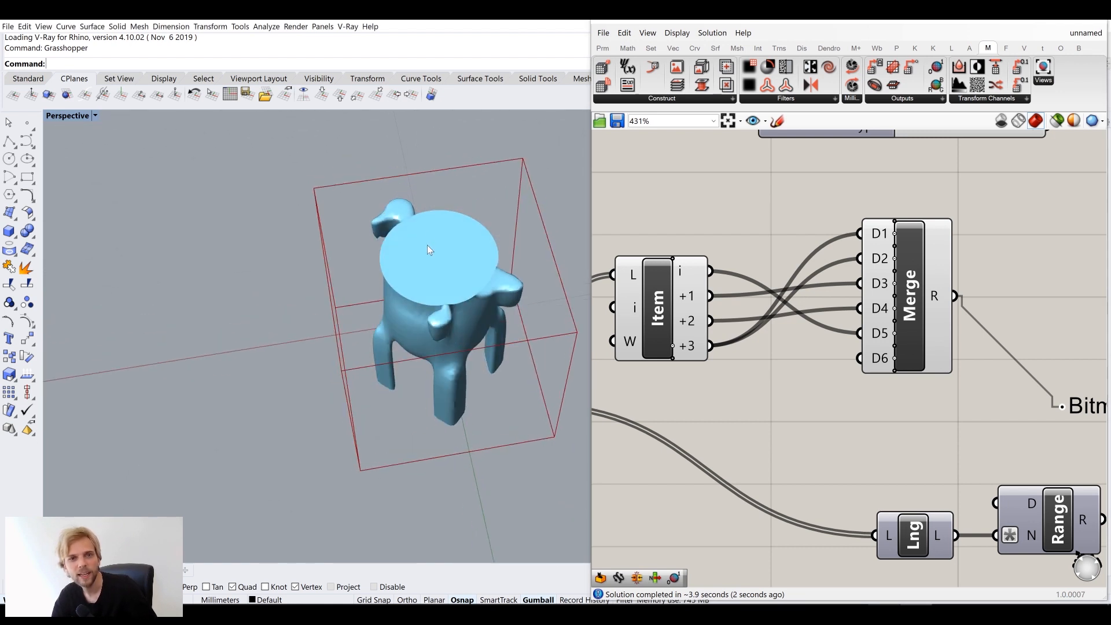
scroll(427, 245, up, 8)
scroll(457, 328, down, 5)
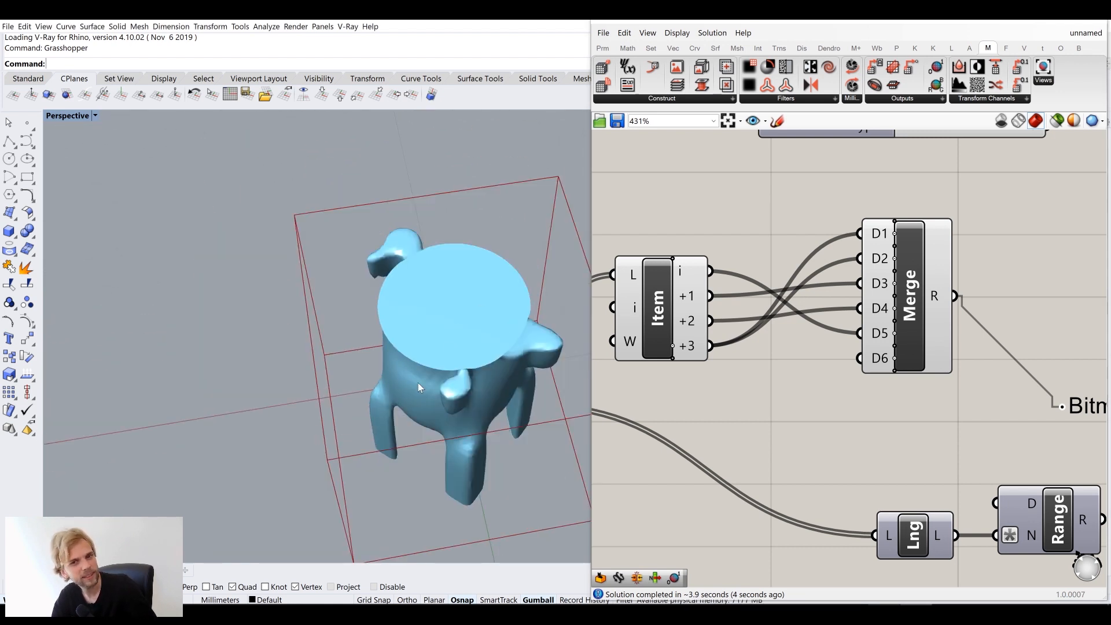
scroll(853, 405, down, 2)
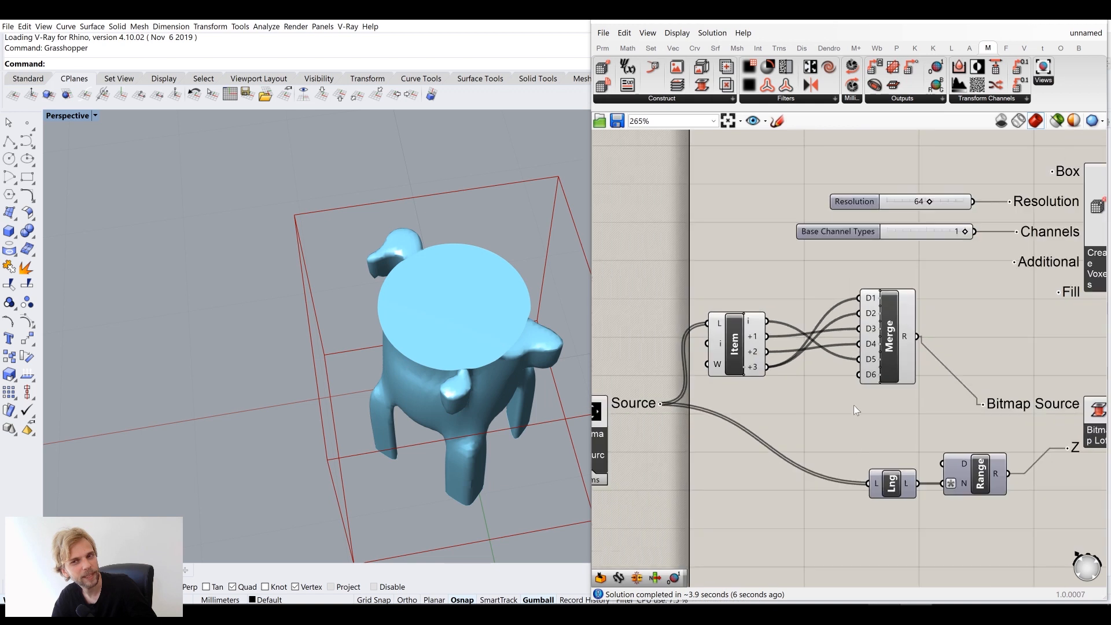
Connect Merge's R output to List Length's L input so the duck-shaped top appears
right_drag(853, 405, 869, 352)
right_drag(786, 352, 813, 333)
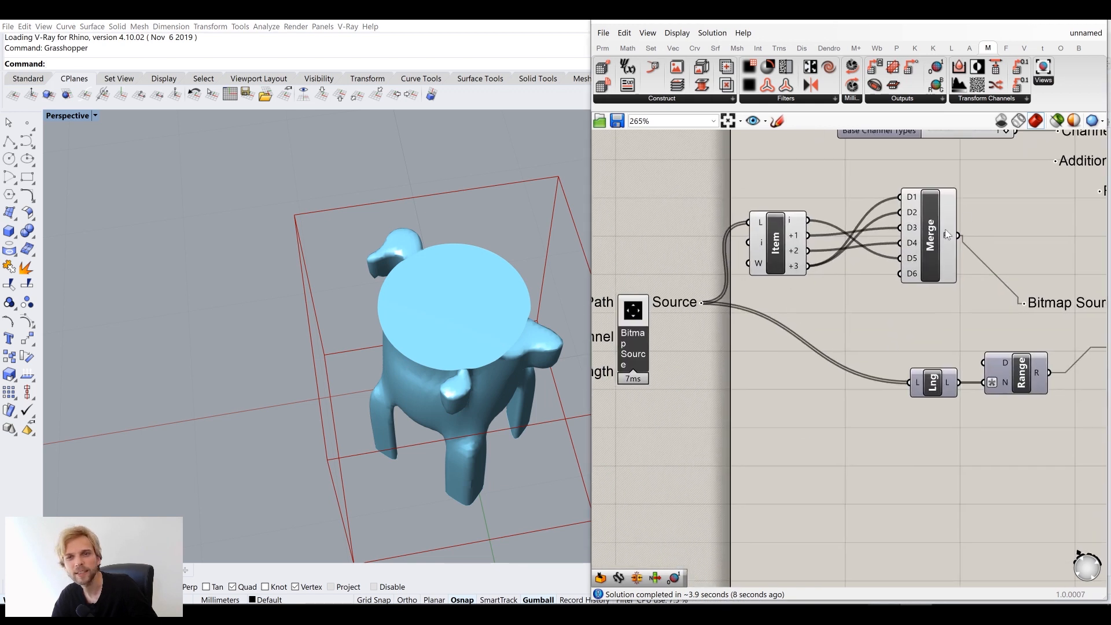
scroll(921, 213, up, 3)
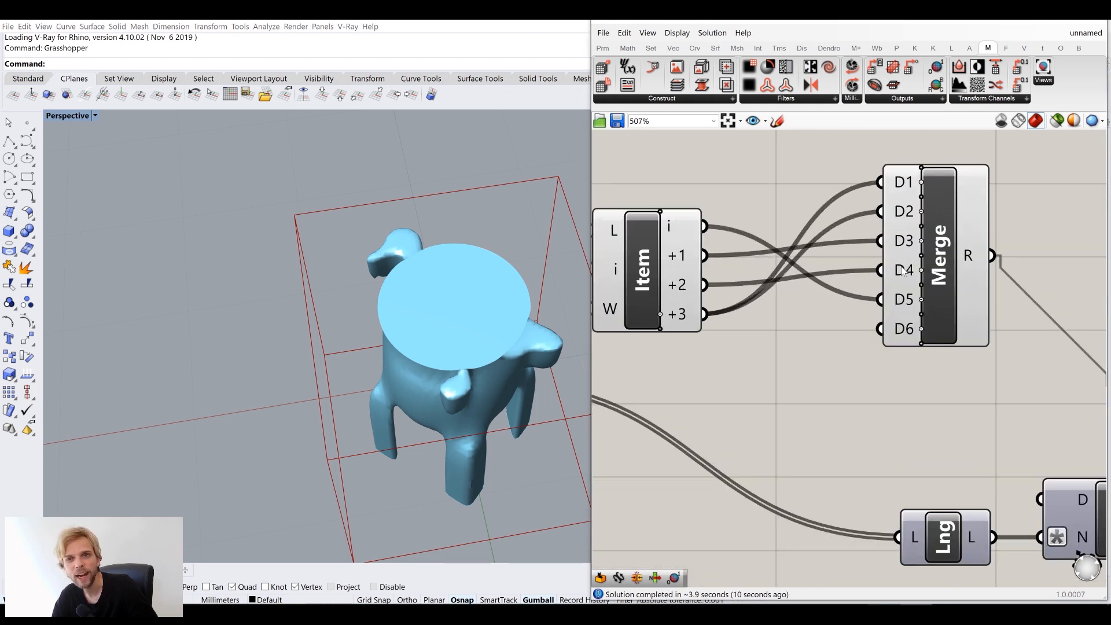
scroll(964, 261, down, 2)
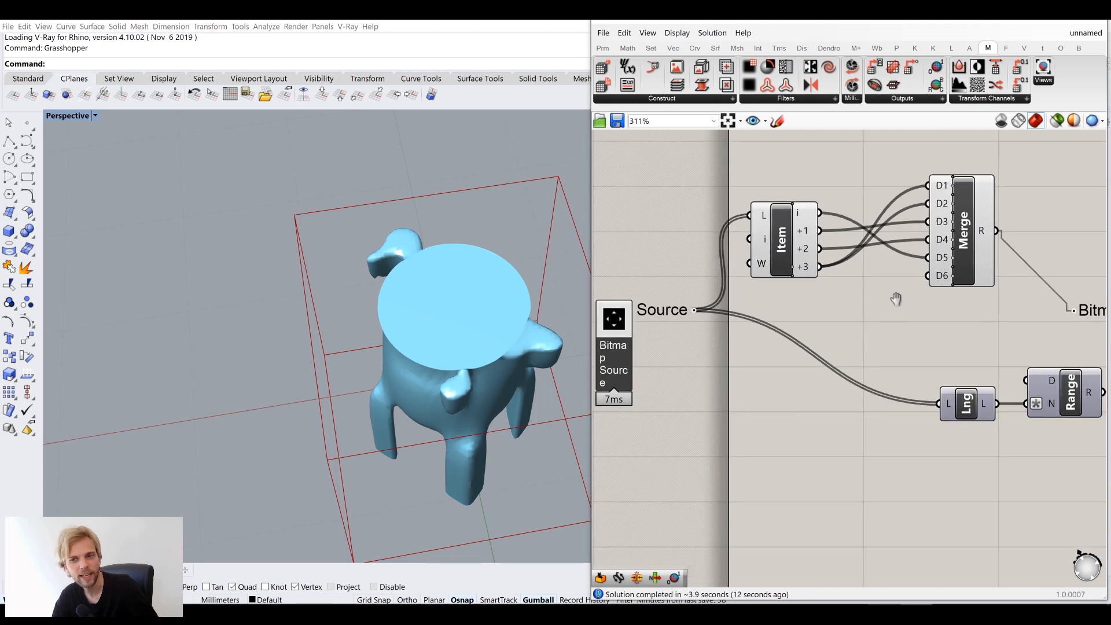
mouse_move(995, 362)
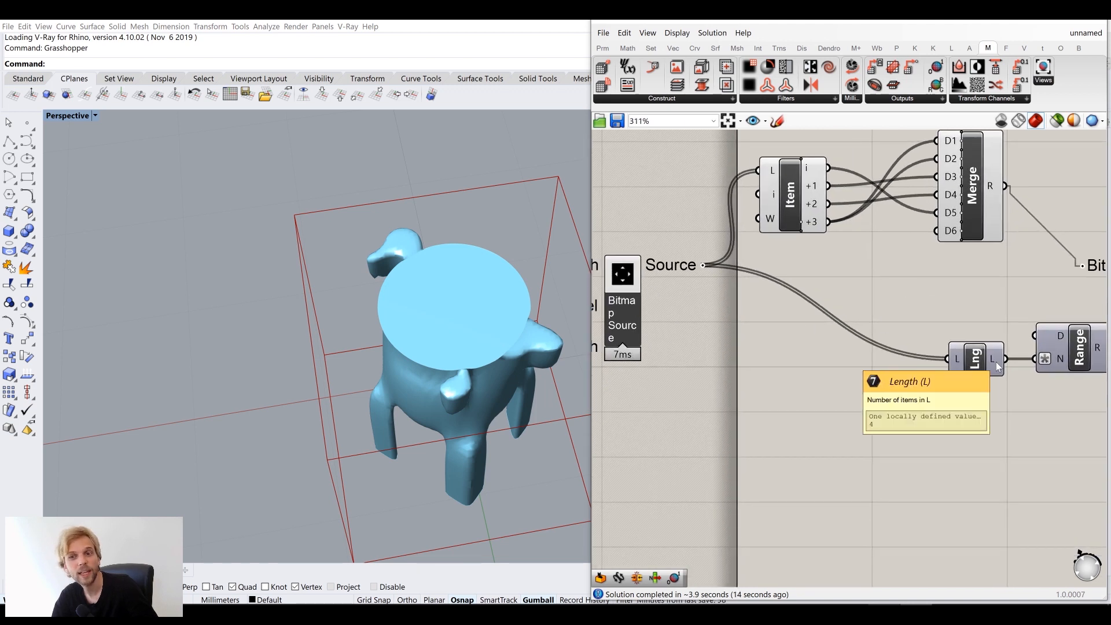
right_drag(681, 269, 746, 261)
mouse_move(755, 261)
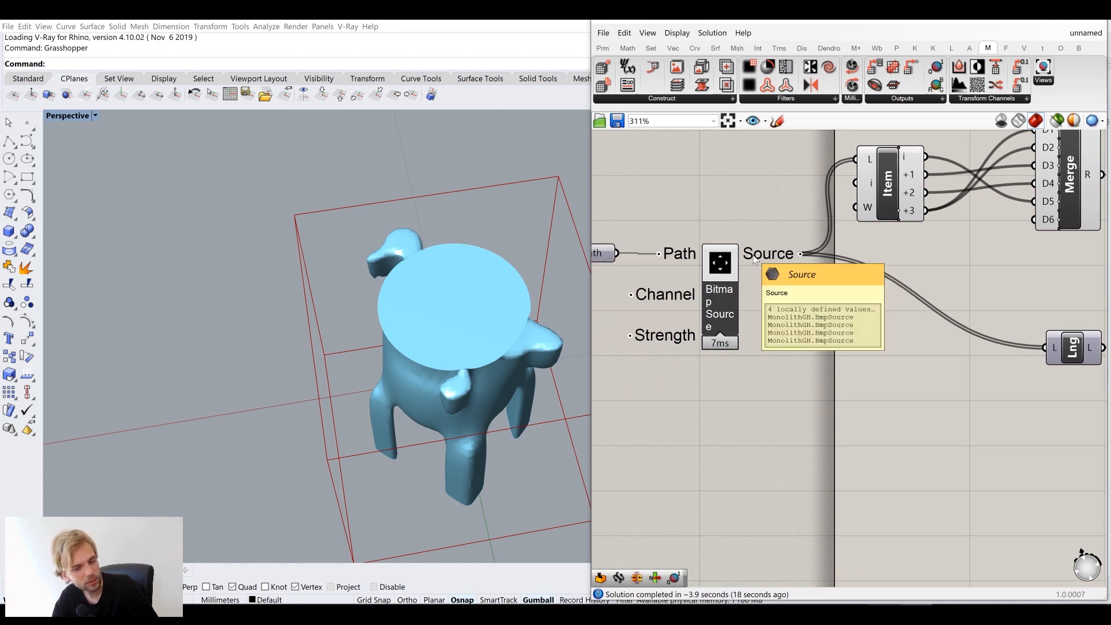
scroll(756, 260, down, 2)
right_drag(932, 283, 833, 283)
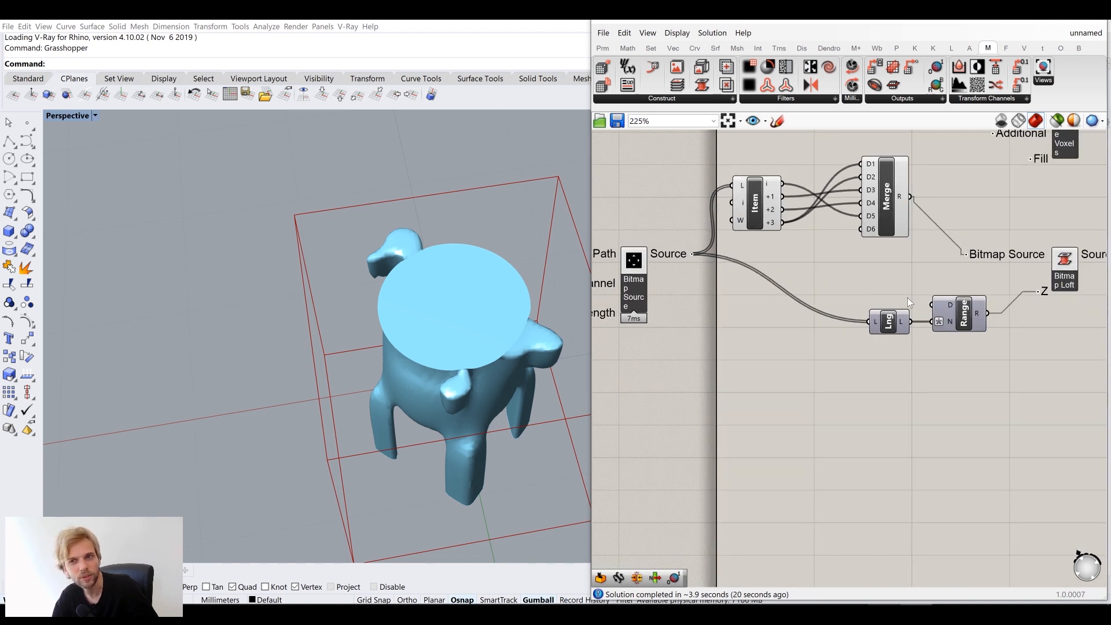
click(895, 324)
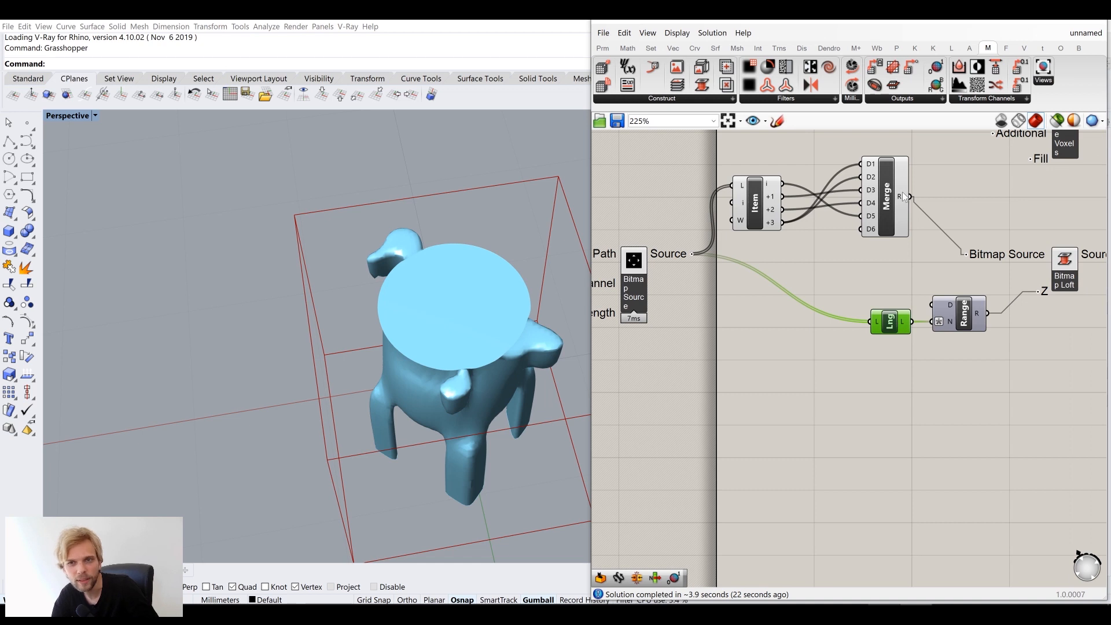
drag(884, 199, 873, 322)
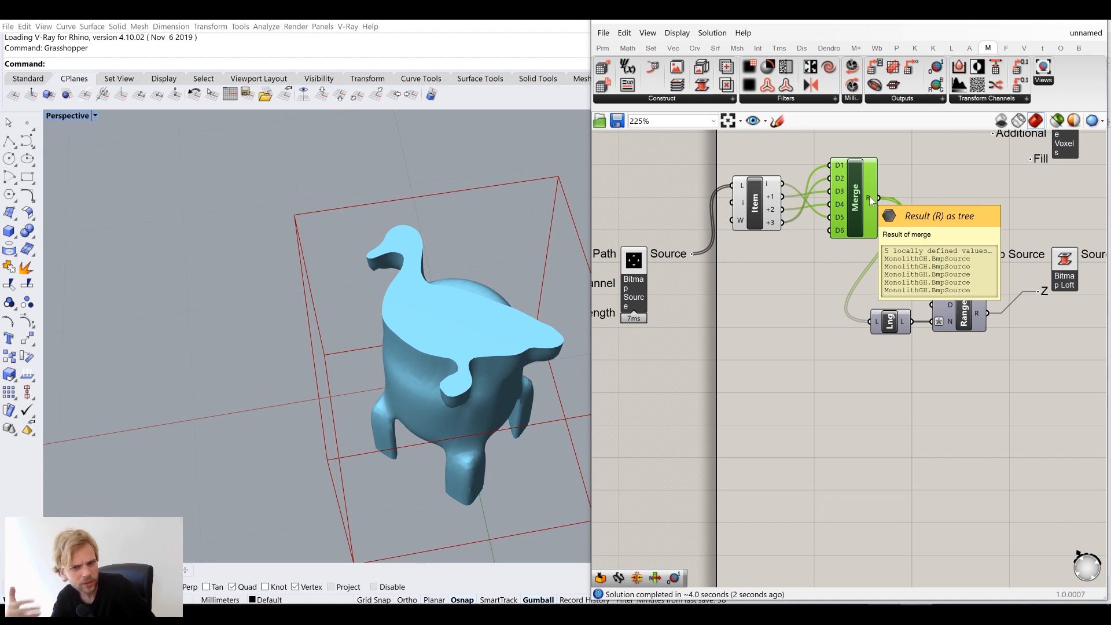
right_drag(368, 375, 438, 369)
Rearrange Item, Merge, Path and Bitmap Source into a tidier layout
scroll(394, 387, down, 5)
scroll(926, 348, down, 3)
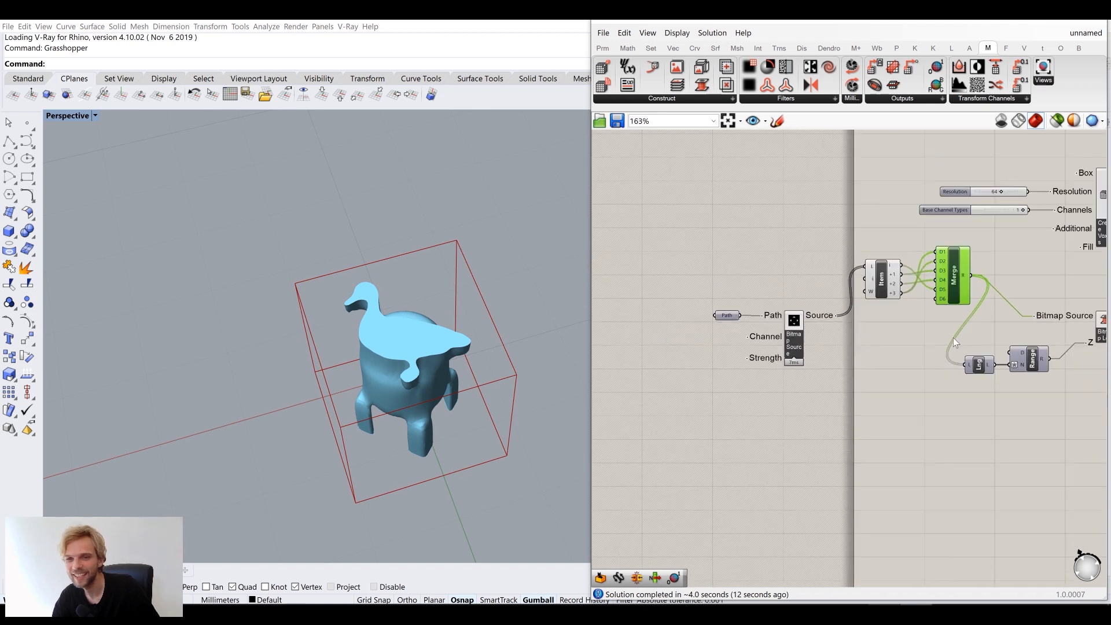
drag(989, 328, 862, 240)
drag(954, 285, 954, 324)
click(913, 311)
scroll(908, 324, up, 2)
drag(824, 432, 671, 289)
drag(781, 347, 795, 299)
drag(909, 319, 913, 285)
drag(1000, 300, 1002, 283)
Group Bitmap Source, Item and Merge together on the canvas
right_drag(977, 312, 892, 304)
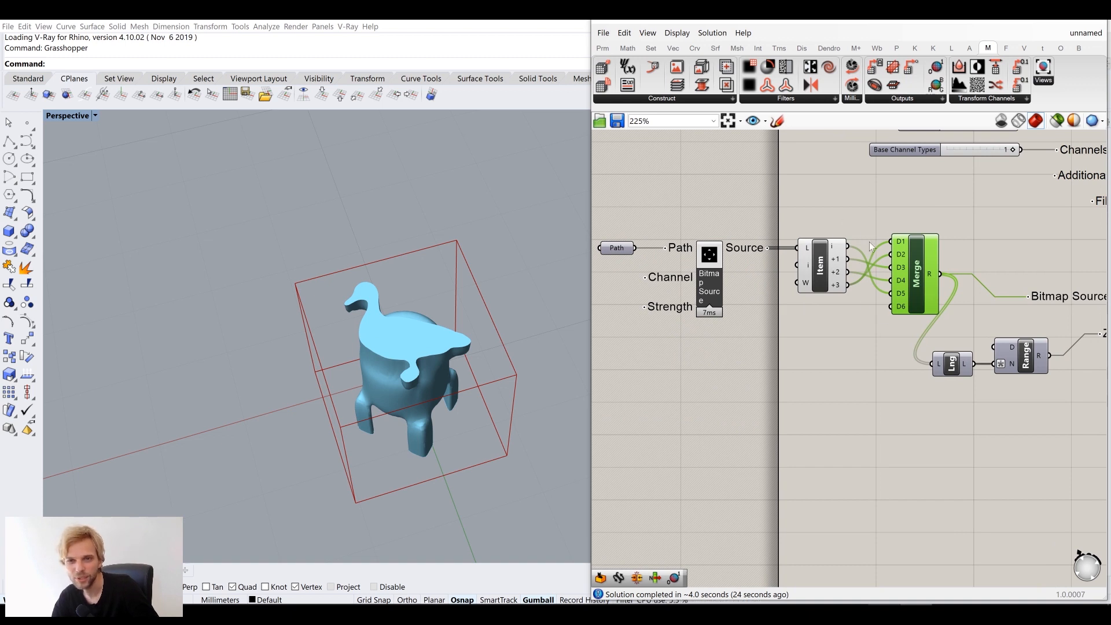
scroll(869, 242, down, 2)
drag(926, 231, 714, 296)
middle_click(713, 296)
click(796, 220)
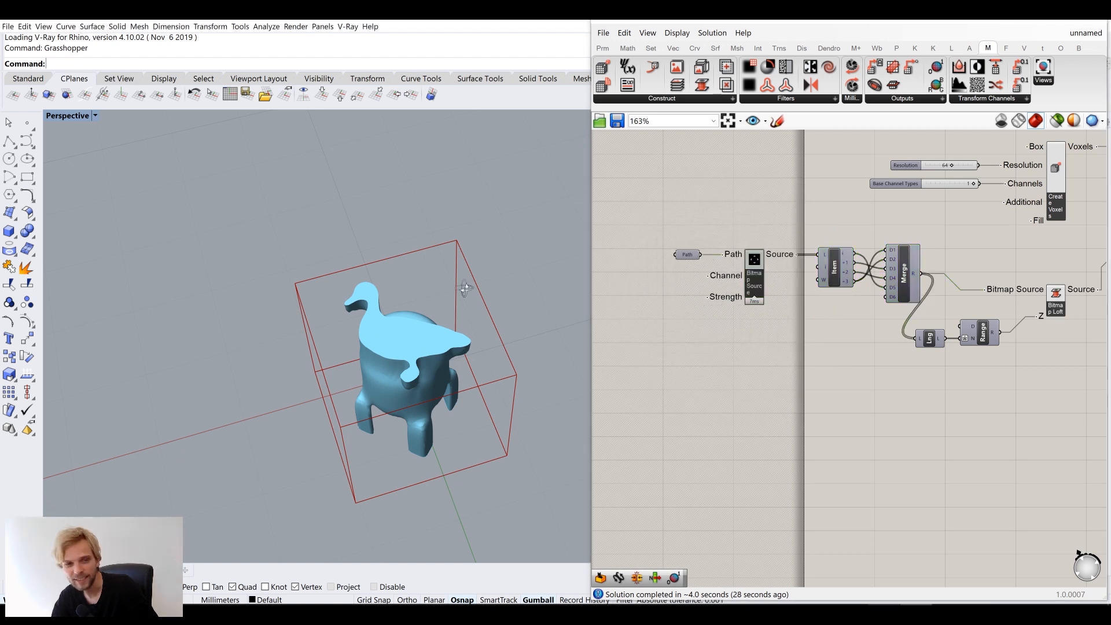
right_drag(449, 341, 416, 285)
scroll(416, 284, up, 4)
Raise the IsoValue slider to 0.512
scroll(802, 283, down, 7)
right_drag(1042, 260, 880, 272)
scroll(880, 272, up, 10)
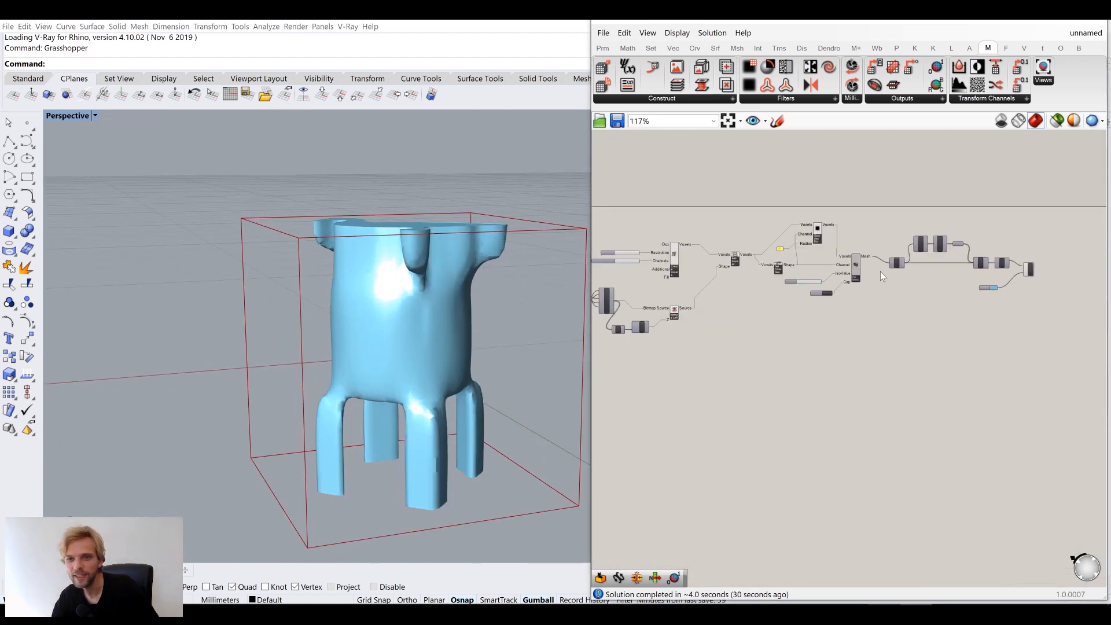
scroll(712, 305, up, 3)
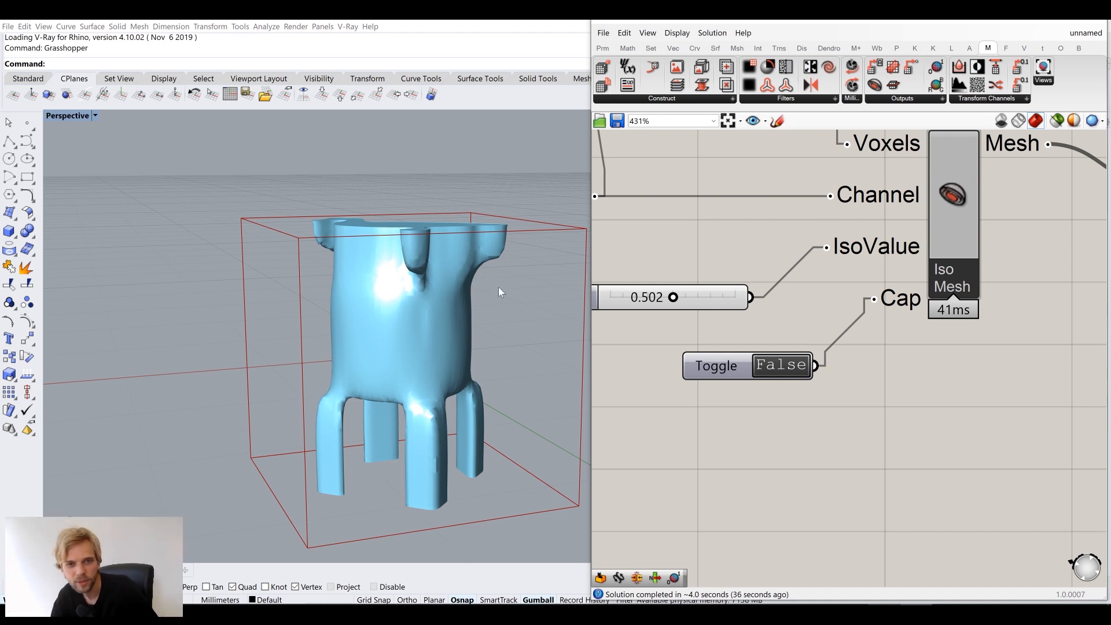
right_drag(501, 292, 521, 329)
scroll(637, 293, up, 1)
click(682, 300)
mouse_move(681, 299)
mouse_down()
mouse_move(722, 303)
mouse_move(682, 312)
mouse_up()
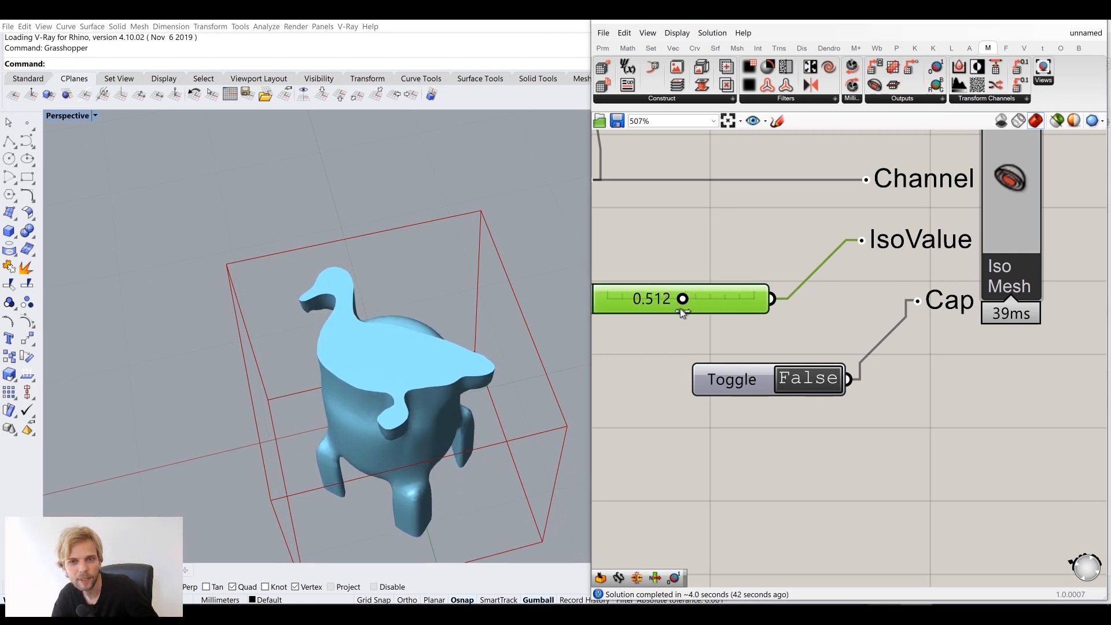
right_drag(455, 373, 457, 329)
scroll(797, 251, down, 5)
Delete the small 0 component feeding Gaussian Blur's Radius
right_drag(801, 251, 862, 245)
scroll(826, 215, up, 1)
scroll(696, 287, up, 4)
drag(637, 215, 789, 312)
key(Delete)
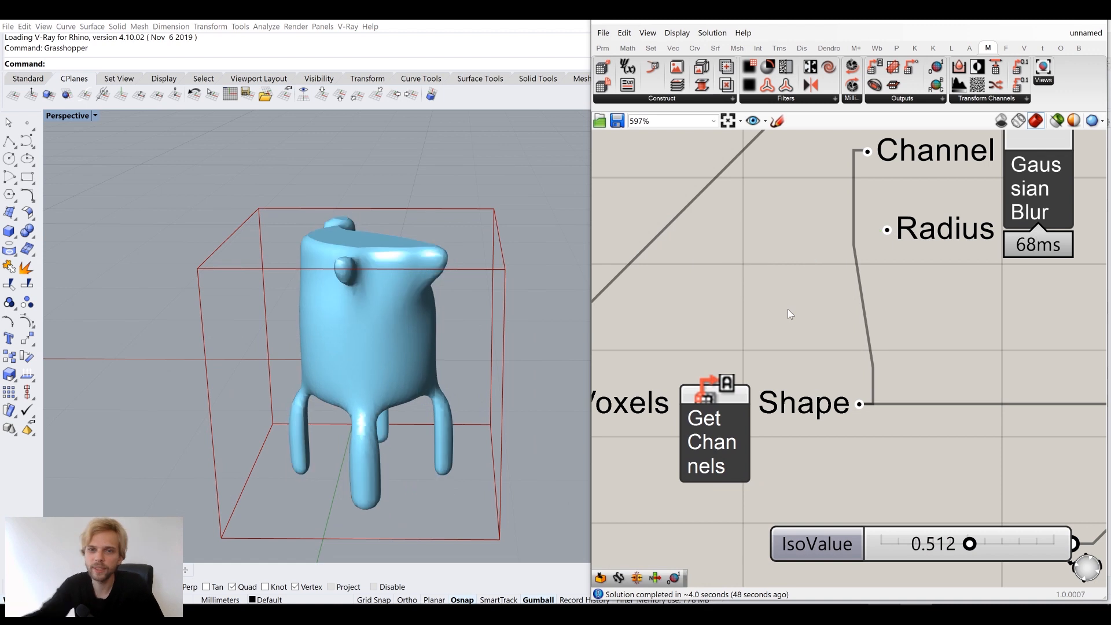
Add a 0.01 Number Slider and wire it into Gaussian Blur's Radius input
right_drag(787, 300, 834, 314)
right_drag(429, 301, 589, 268)
right_drag(687, 201, 766, 273)
double_click(733, 249)
text(0.01)
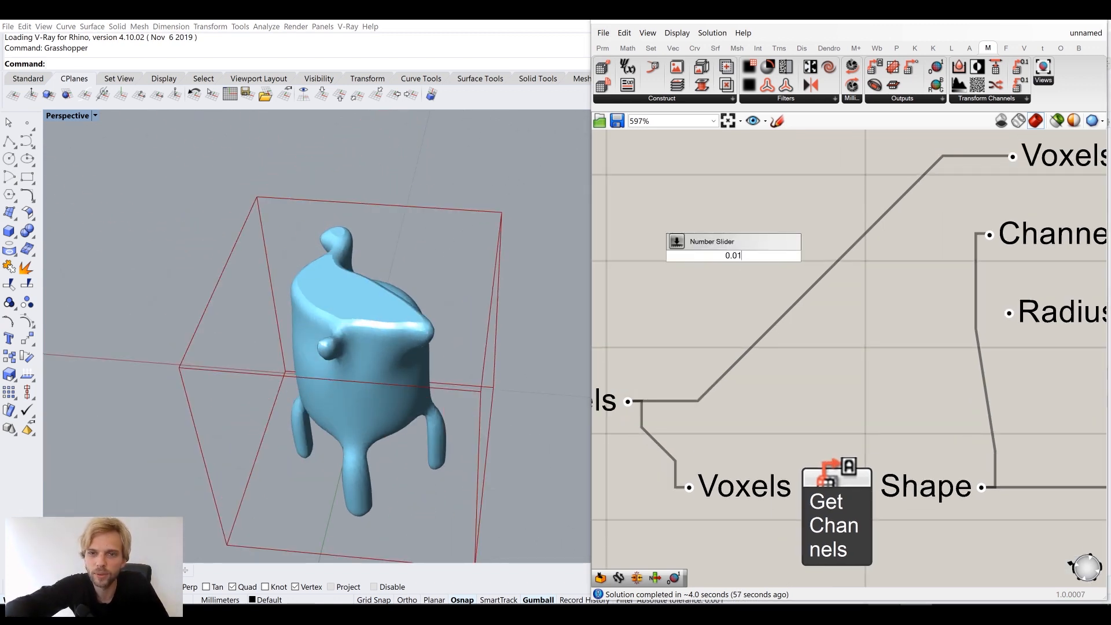
key(Return)
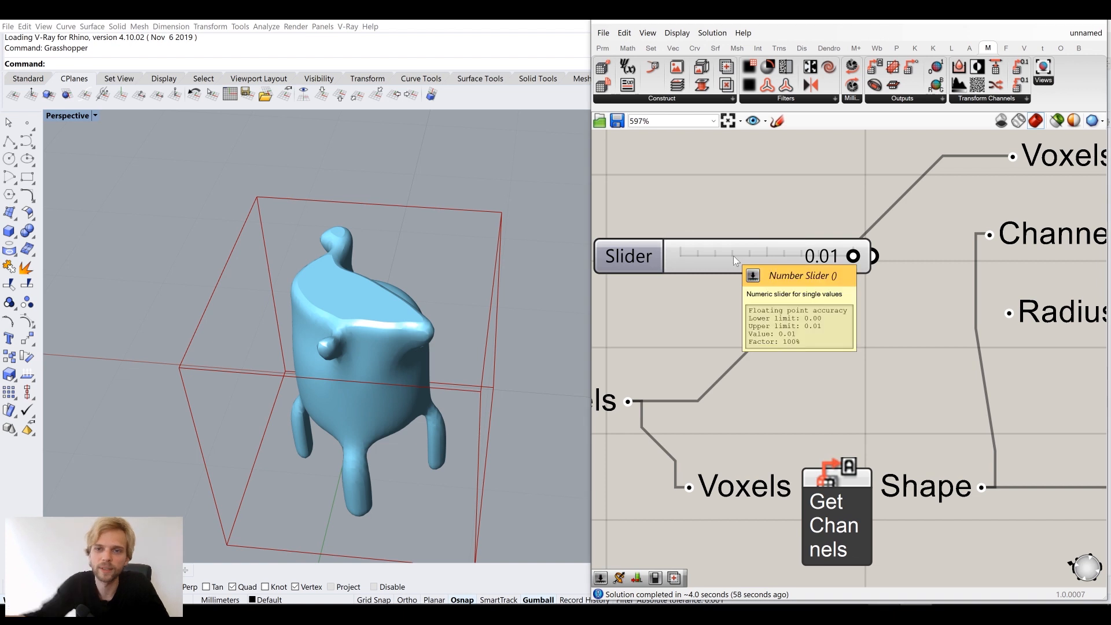
drag(998, 318, 998, 308)
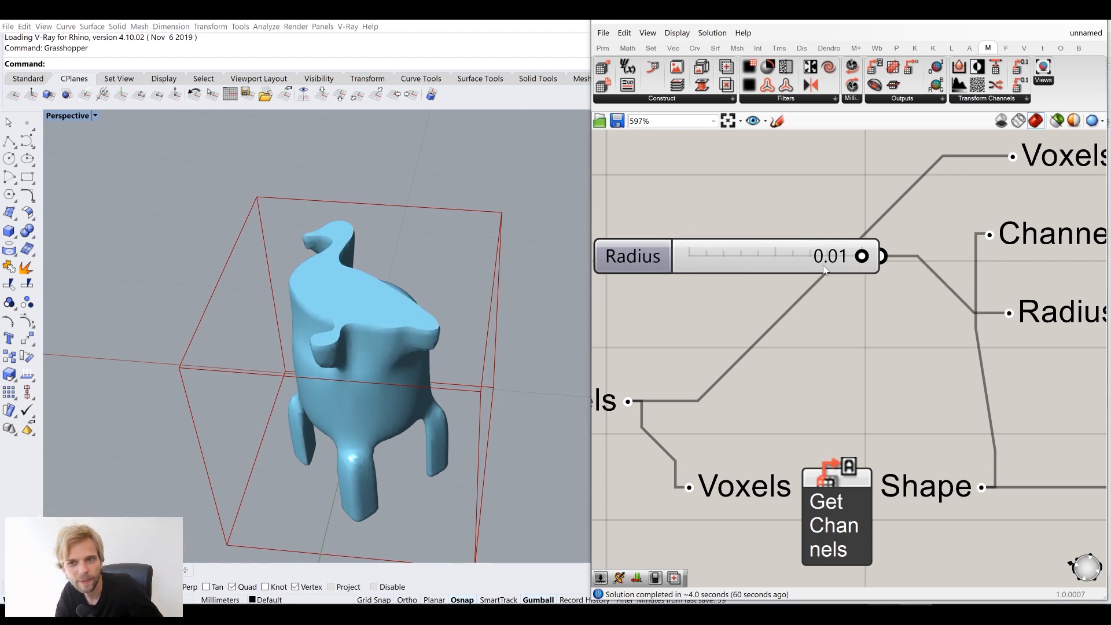
drag(799, 251, 839, 308)
scroll(392, 288, up, 8)
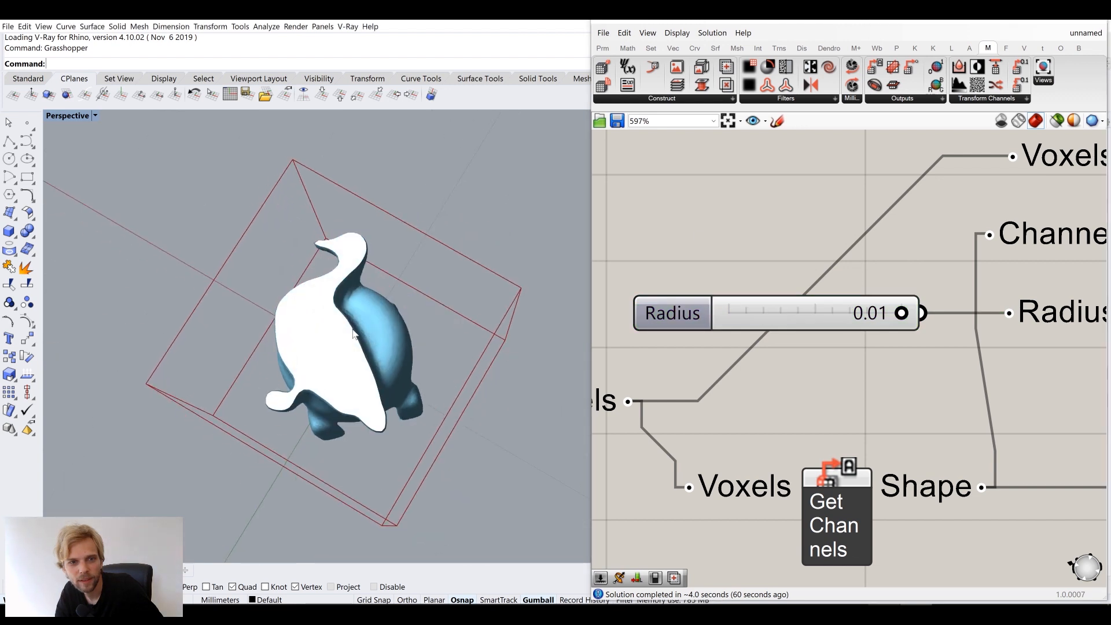
mouse_move(378, 237)
right_down()
mouse_move(389, 251)
mouse_move(391, 238)
mouse_move(385, 254)
right_up()
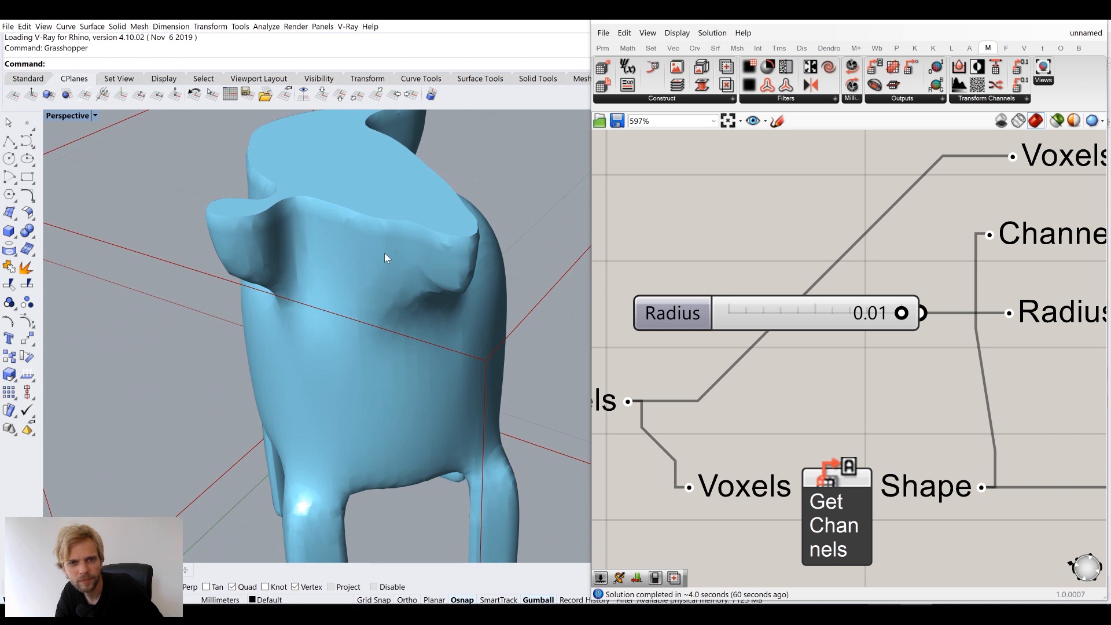
scroll(694, 279, down, 5)
Feed UniM's N output into the Preview's G input and line UniM up with MJoin
right_drag(1094, 348, 775, 315)
right_drag(1016, 337, 770, 308)
scroll(860, 310, up, 1)
right_drag(860, 311, 928, 289)
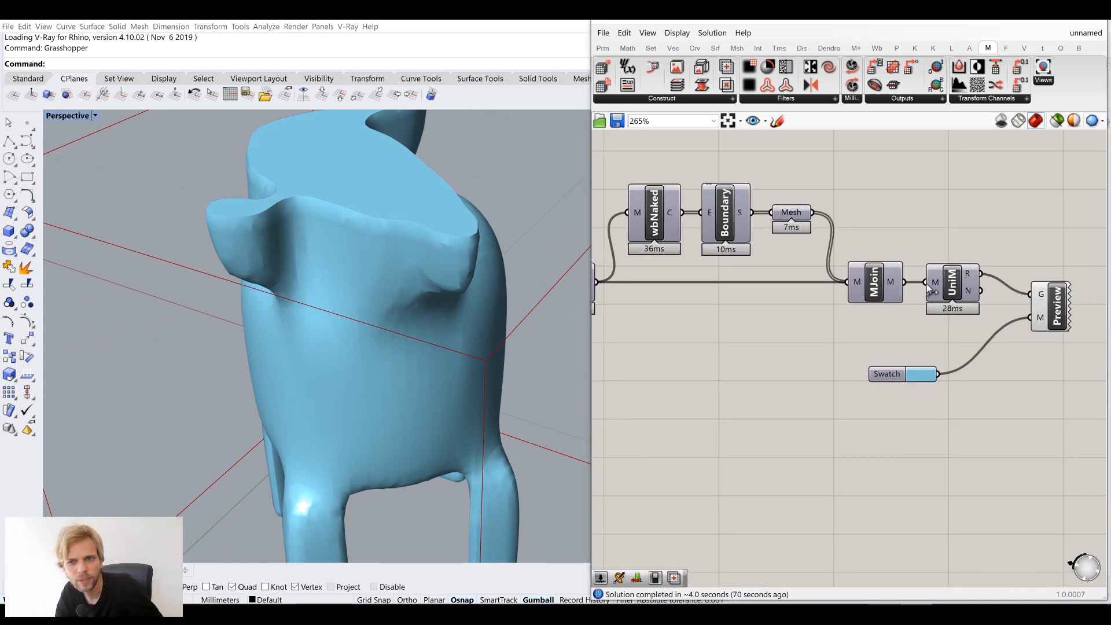
drag(991, 293, 1033, 296)
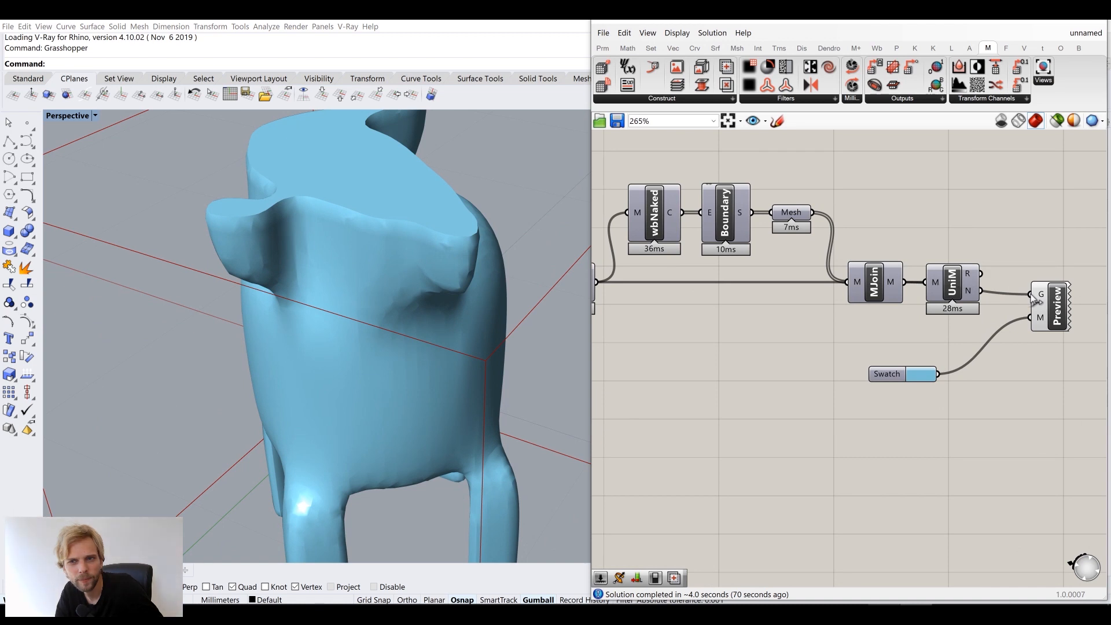
drag(964, 297, 1045, 301)
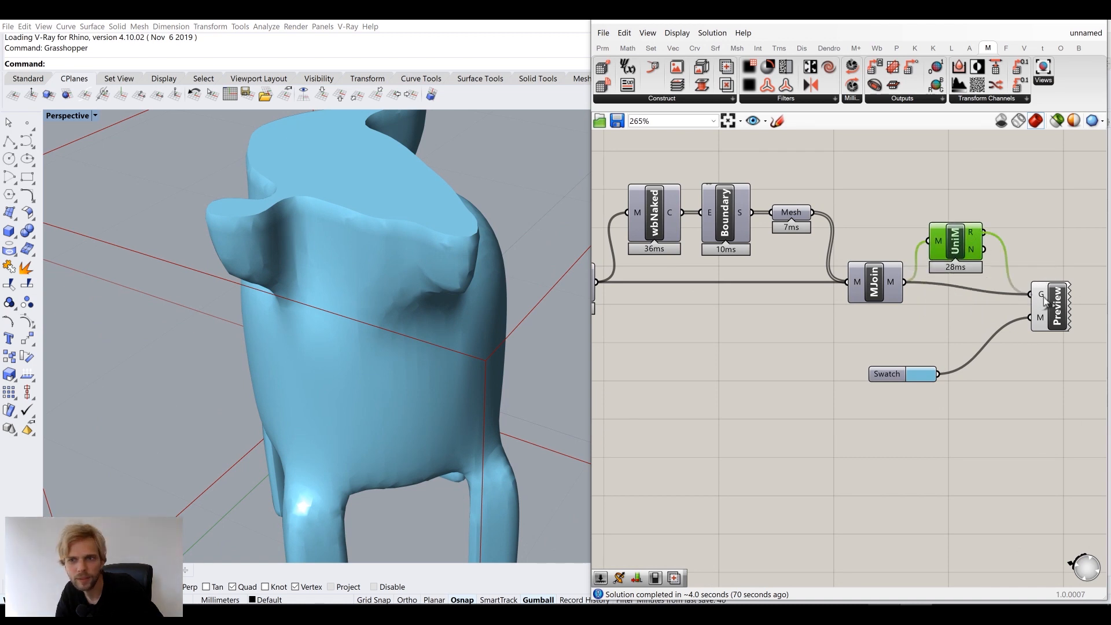
drag(947, 234, 951, 273)
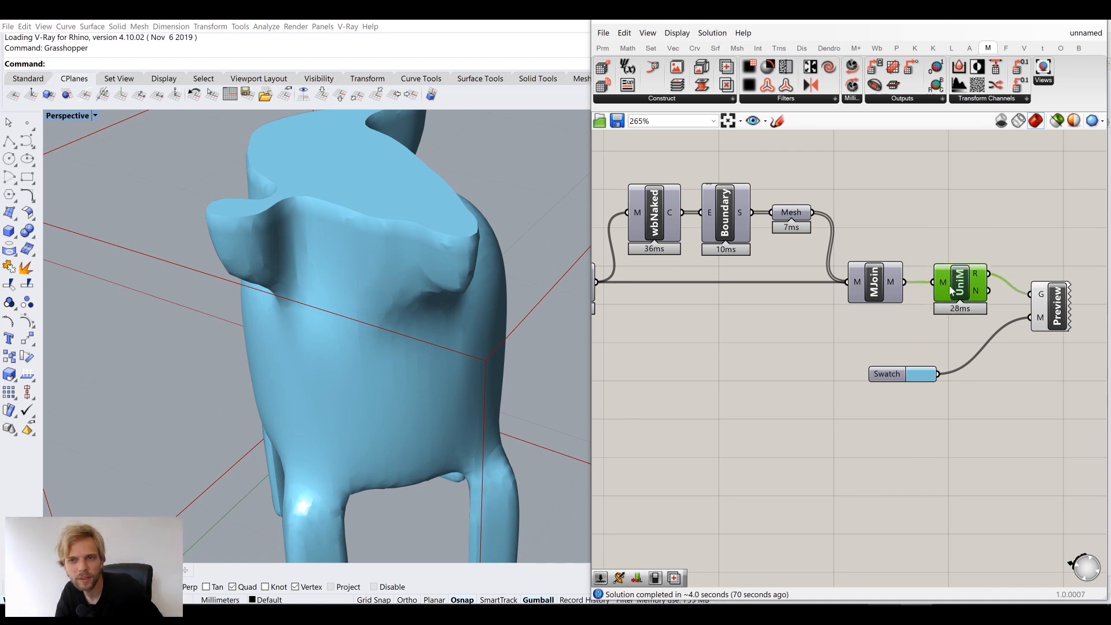
right_drag(771, 271, 926, 251)
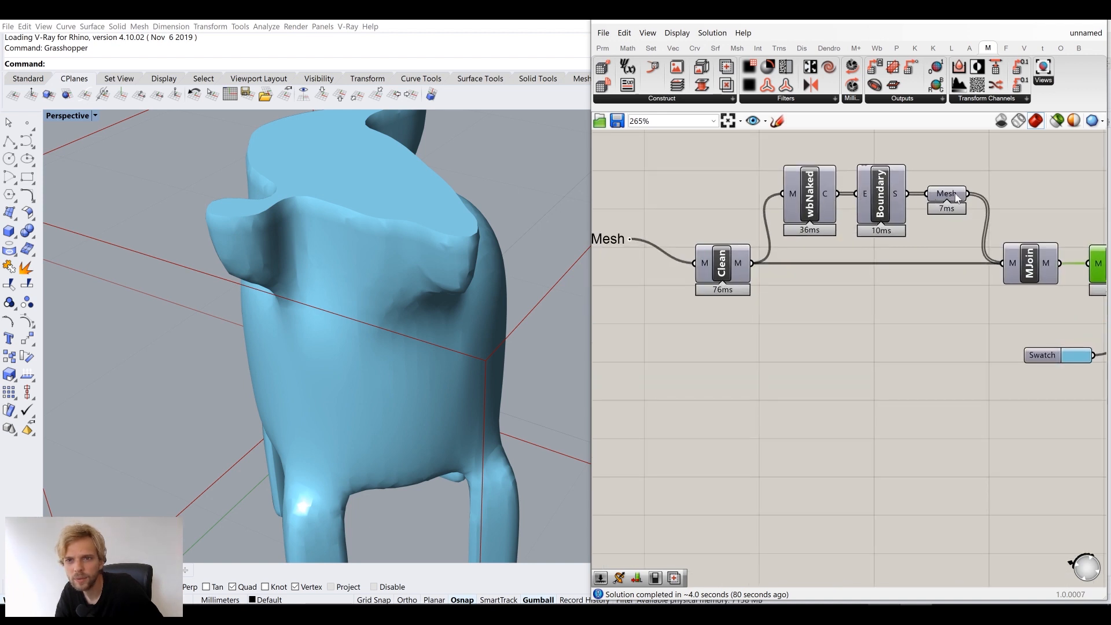
right_drag(1023, 267, 808, 251)
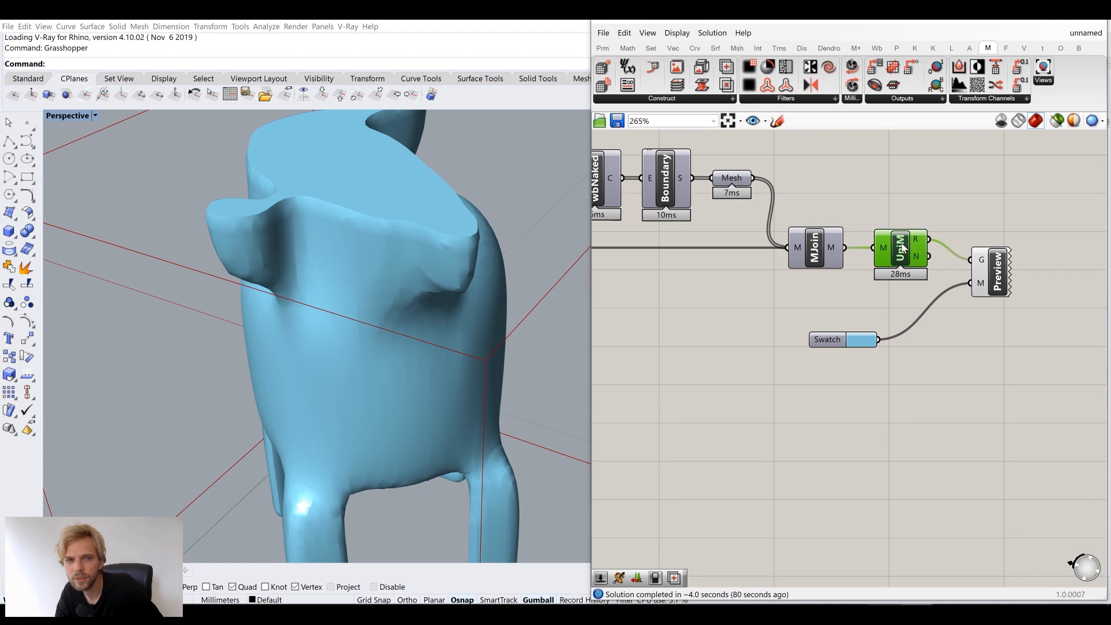
right_drag(419, 264, 463, 252)
scroll(873, 255, down, 7)
scroll(723, 241, up, 2)
scroll(722, 241, up, 5)
right_drag(549, 177, 437, 202)
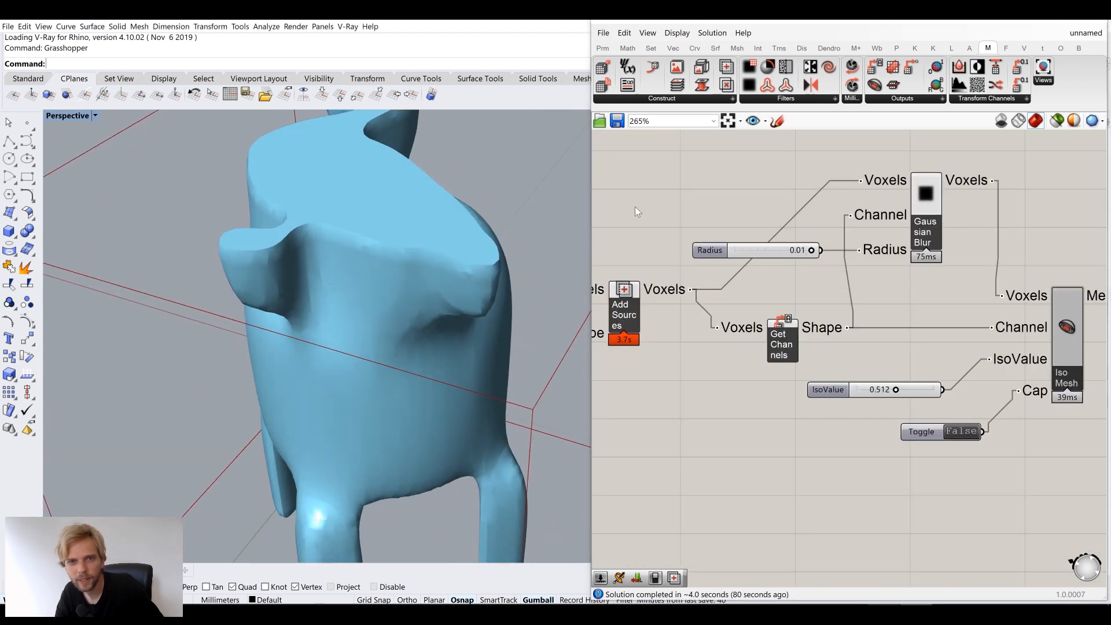
Replace the 0.01 blur Radius slider with a new 0.02 slider wired to Radius
double_click(705, 207)
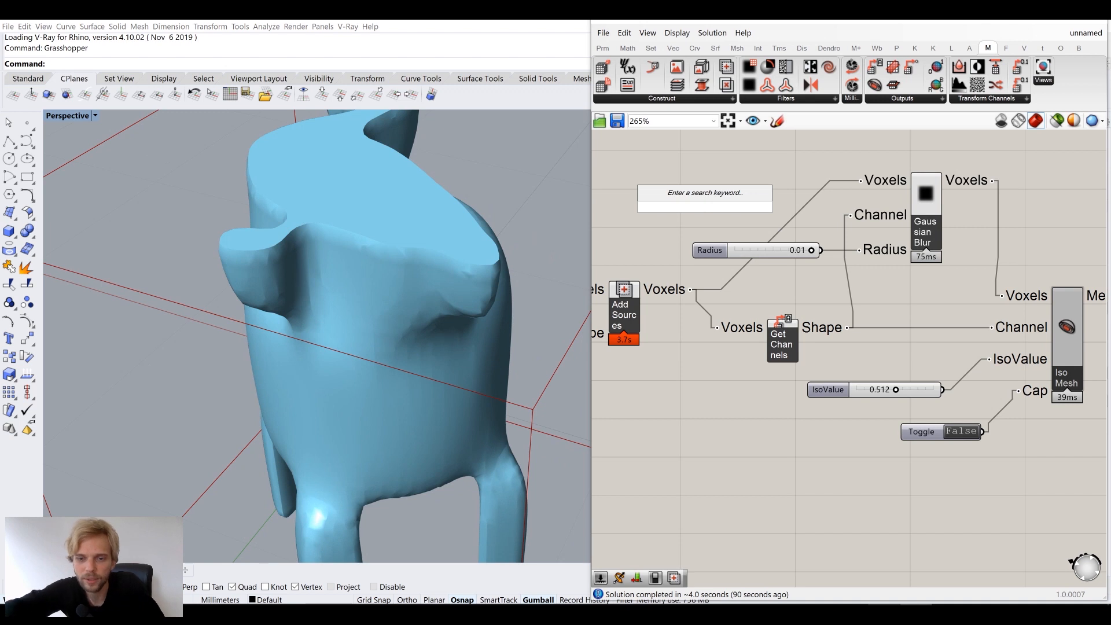
text(0.02)
key(Return)
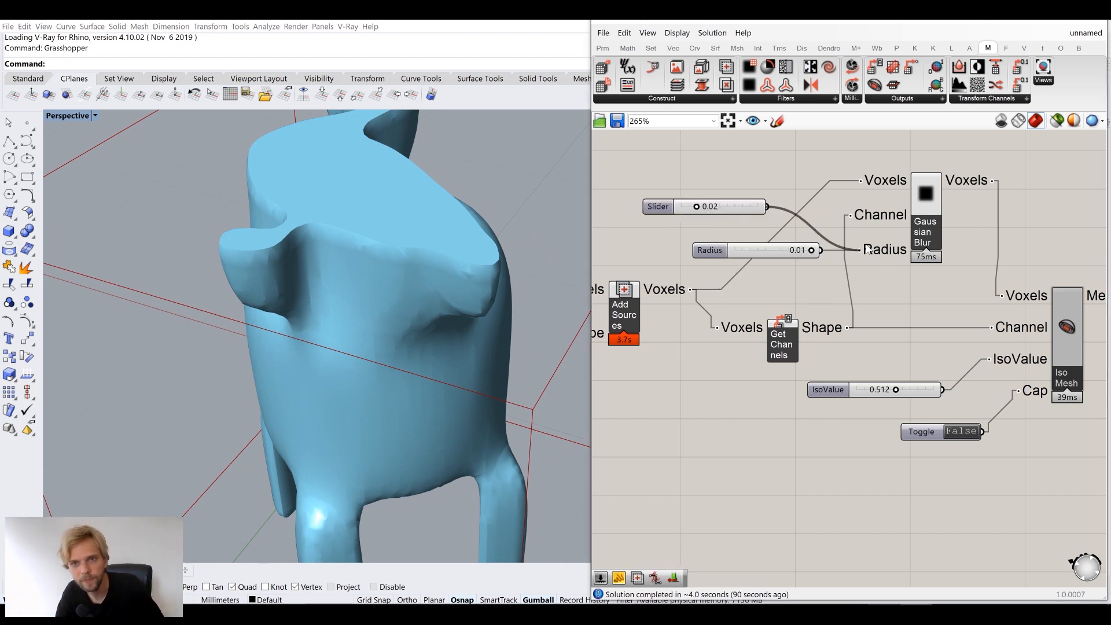
drag(869, 250, 862, 251)
click(748, 247)
key(Delete)
drag(738, 206, 790, 245)
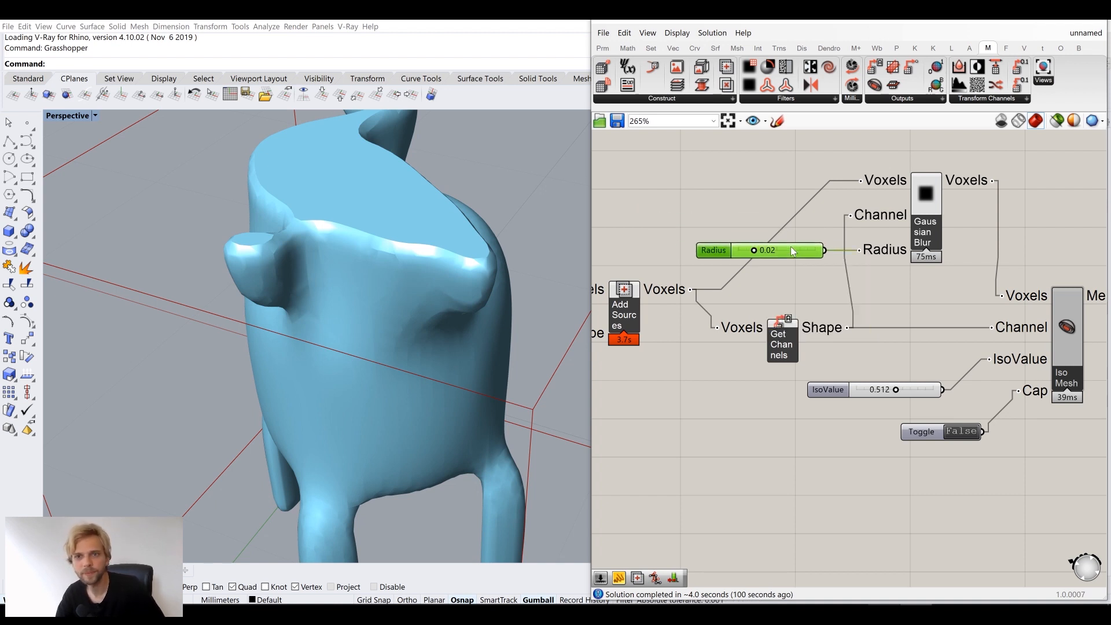
click(737, 195)
Set the voxel Resolution slider to 96 and inspect the finer creature mesh
right_drag(366, 163, 454, 314)
scroll(428, 349, up, 4)
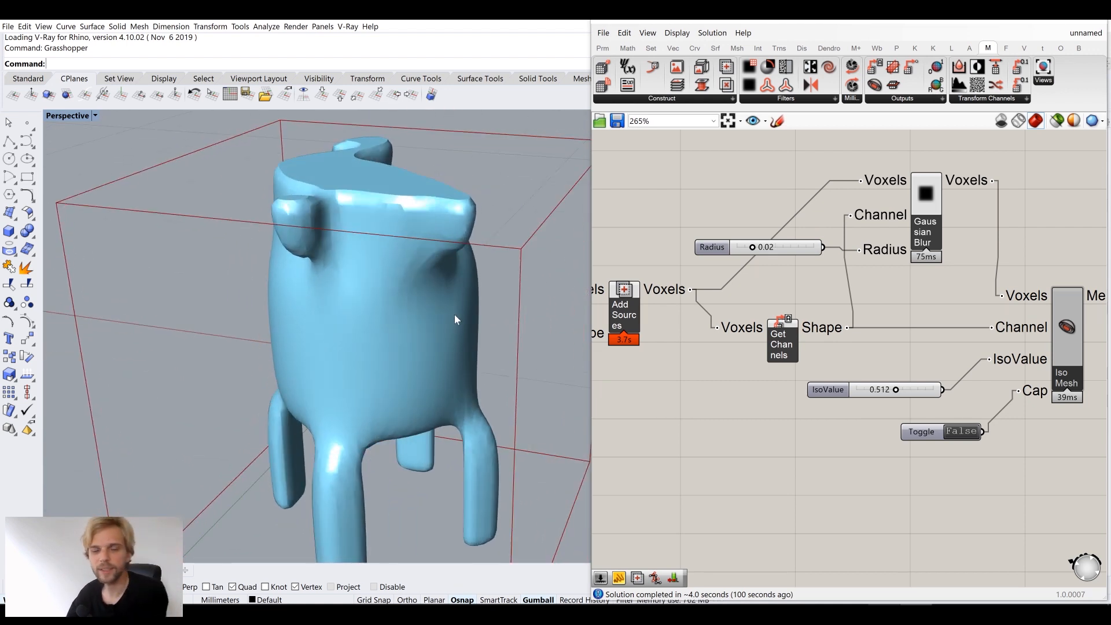
scroll(690, 277, down, 5)
scroll(732, 301, up, 8)
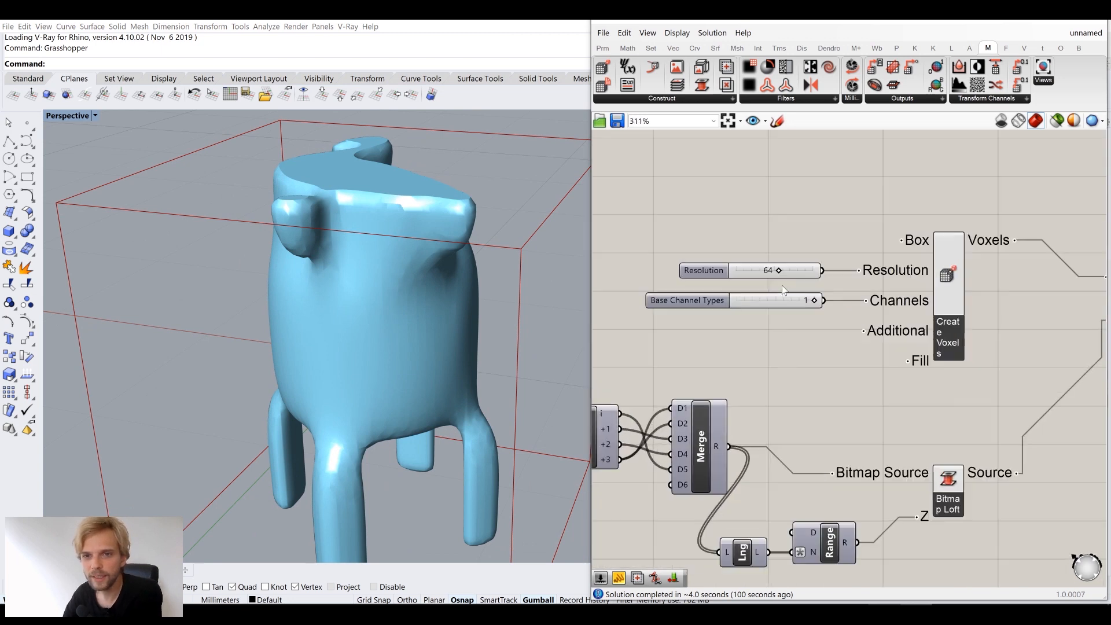
double_click(769, 262)
text(9)
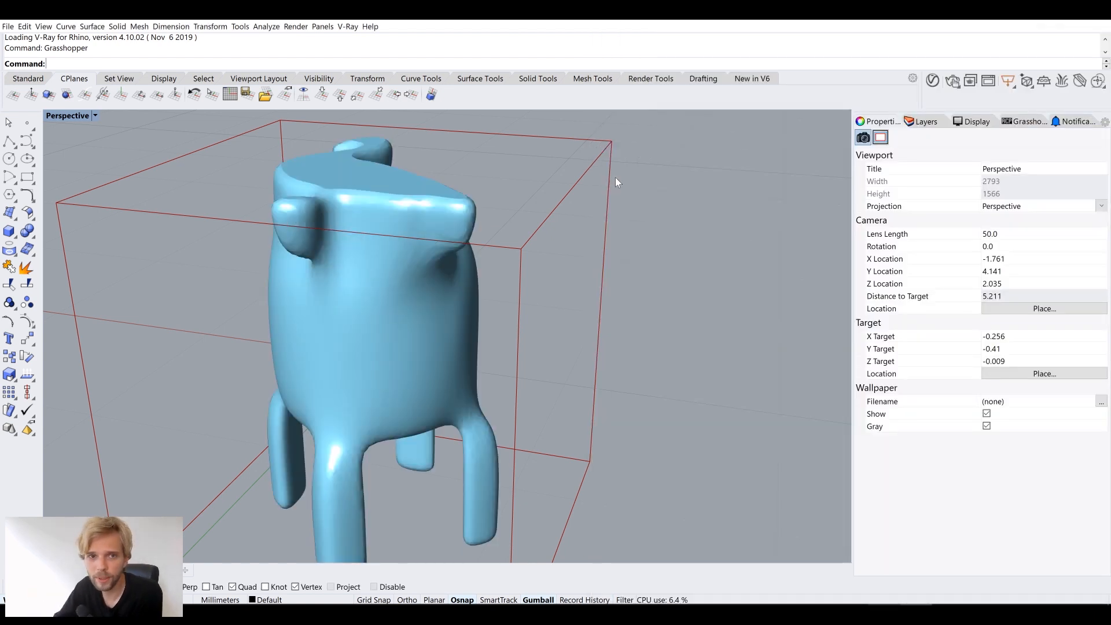
right_drag(616, 178, 538, 162)
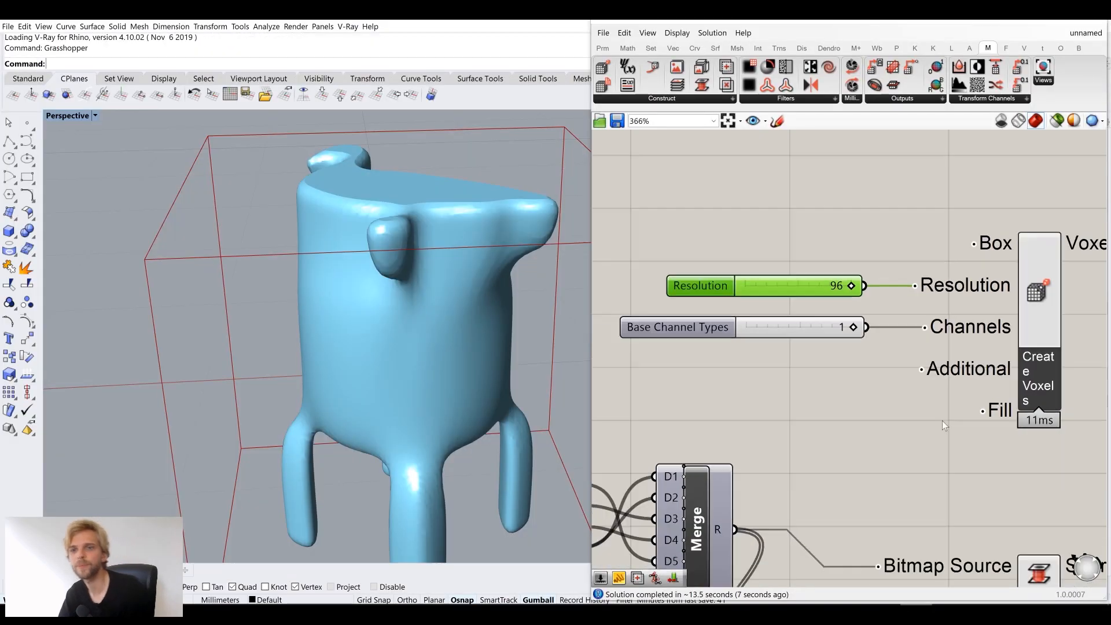
scroll(943, 424, down, 4)
right_drag(944, 422, 736, 363)
right_drag(911, 326, 615, 353)
scroll(974, 380, up, 2)
right_drag(973, 379, 724, 379)
right_drag(897, 367, 677, 382)
right_drag(954, 374, 797, 365)
scroll(949, 372, up, 2)
click(867, 338)
right_click(867, 337)
click(894, 354)
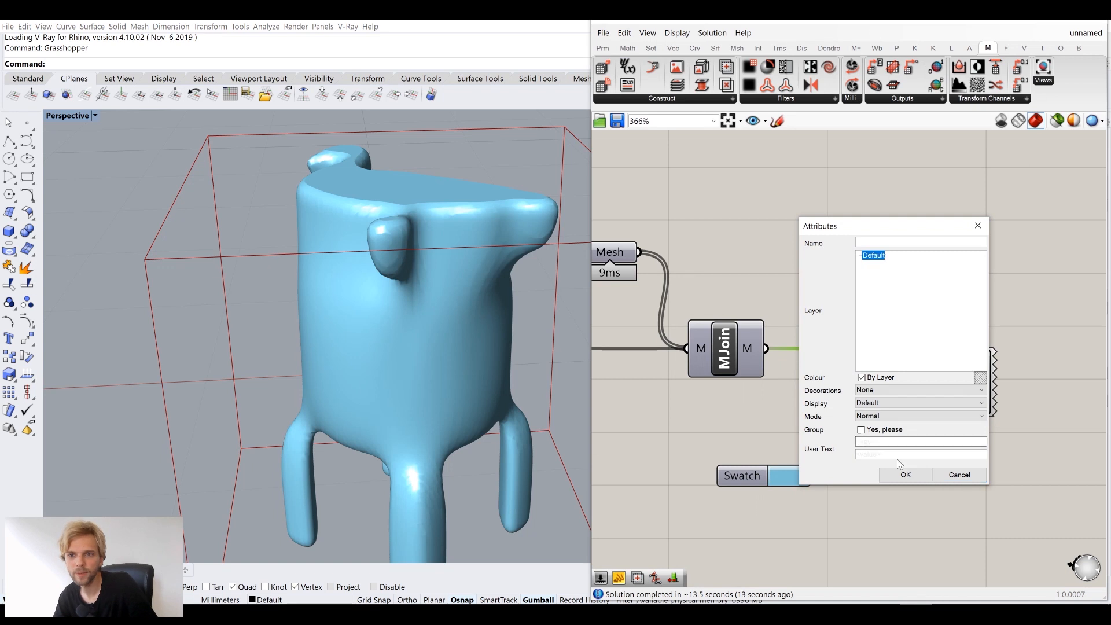
click(906, 474)
click(434, 335)
scroll(435, 335, down, 5)
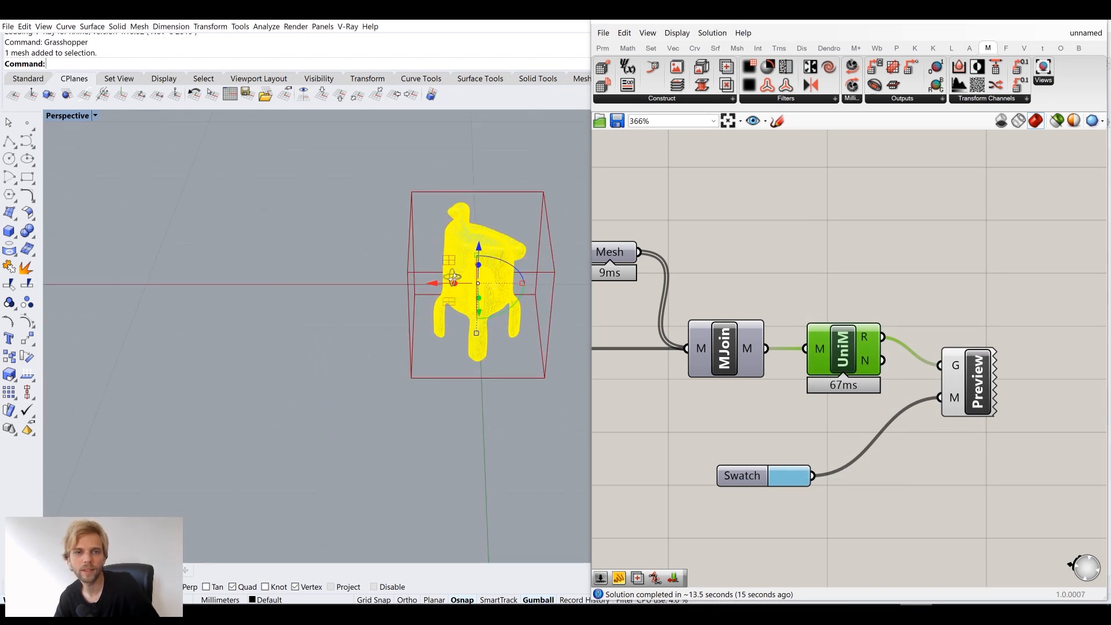
drag(436, 284, 267, 285)
click(288, 415)
scroll(282, 279, up, 7)
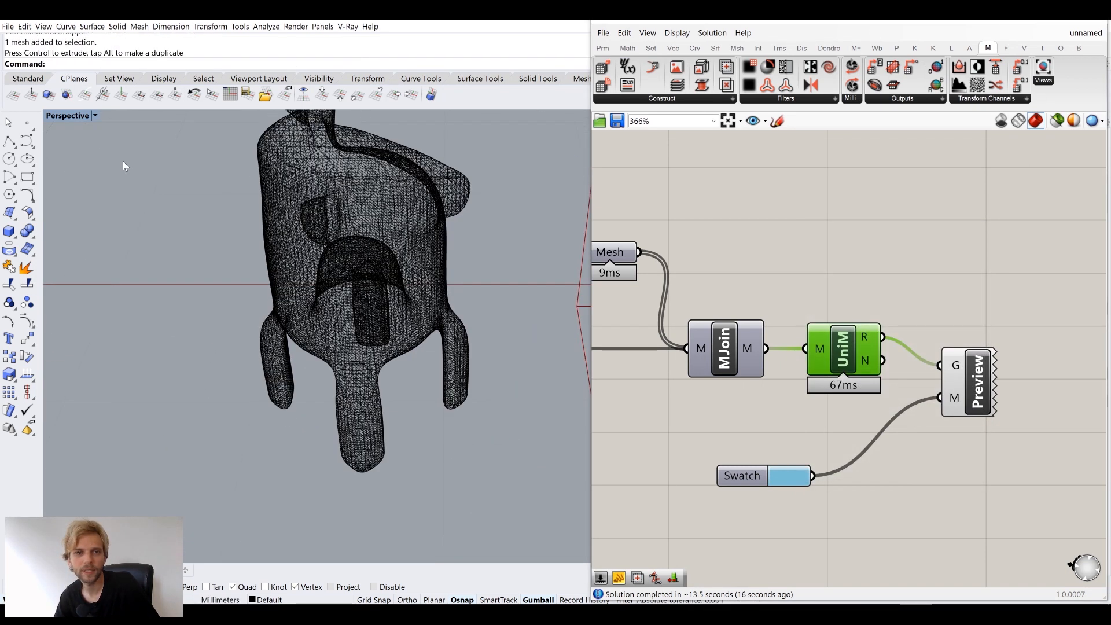
right_click(57, 115)
click(68, 231)
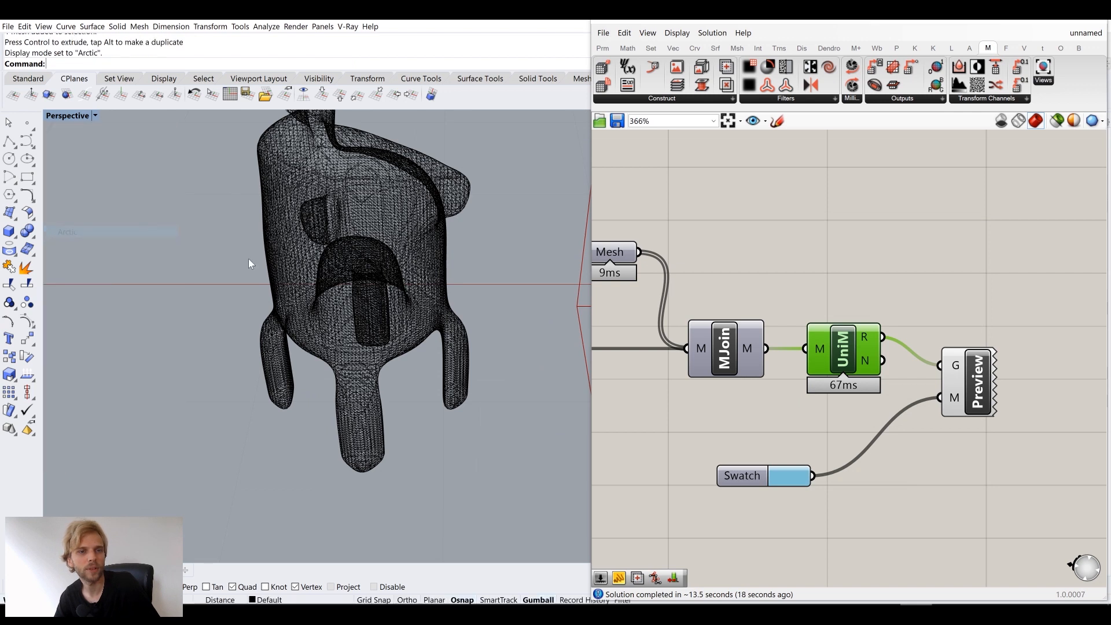
click(1041, 23)
shift+right_drag(400, 200, 500, 232)
right_drag(500, 233, 519, 247)
right_click(53, 116)
click(91, 157)
mouse_move(447, 257)
right_down()
mouse_move(488, 253)
mouse_move(456, 246)
right_up()
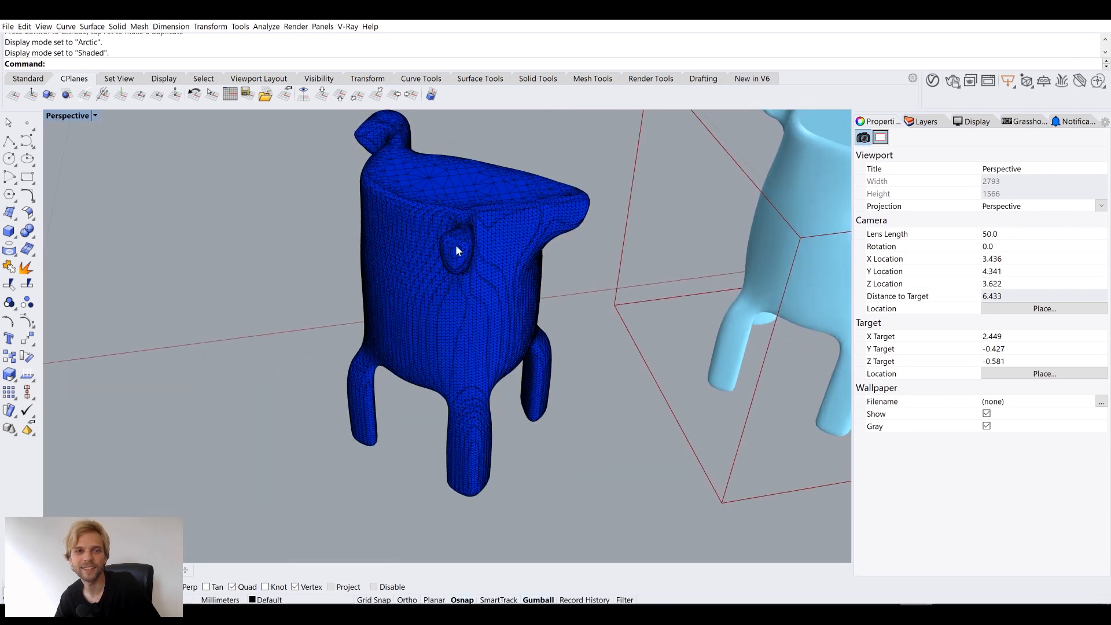
click(451, 242)
text(lip)
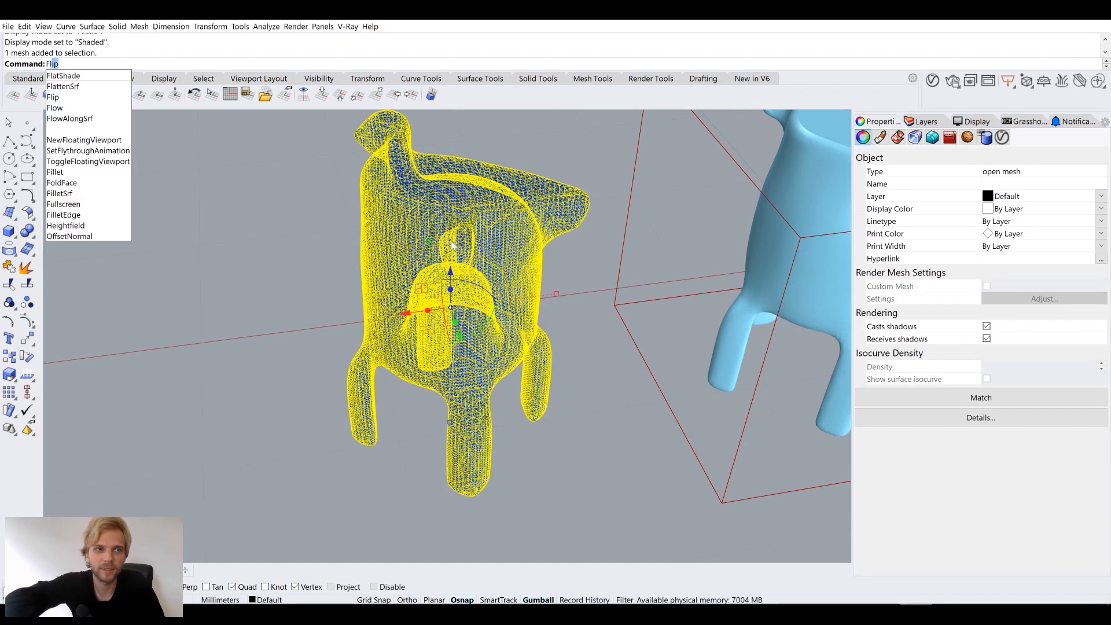
key(Return)
key(Escape)
click(452, 245)
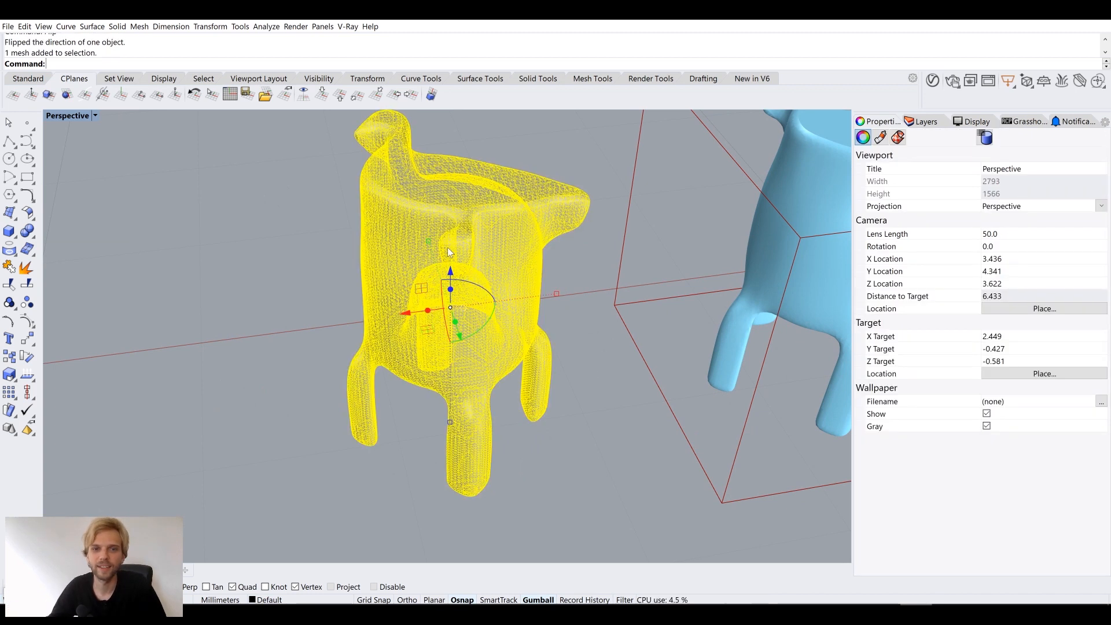
right_drag(456, 333, 450, 281)
click(451, 409)
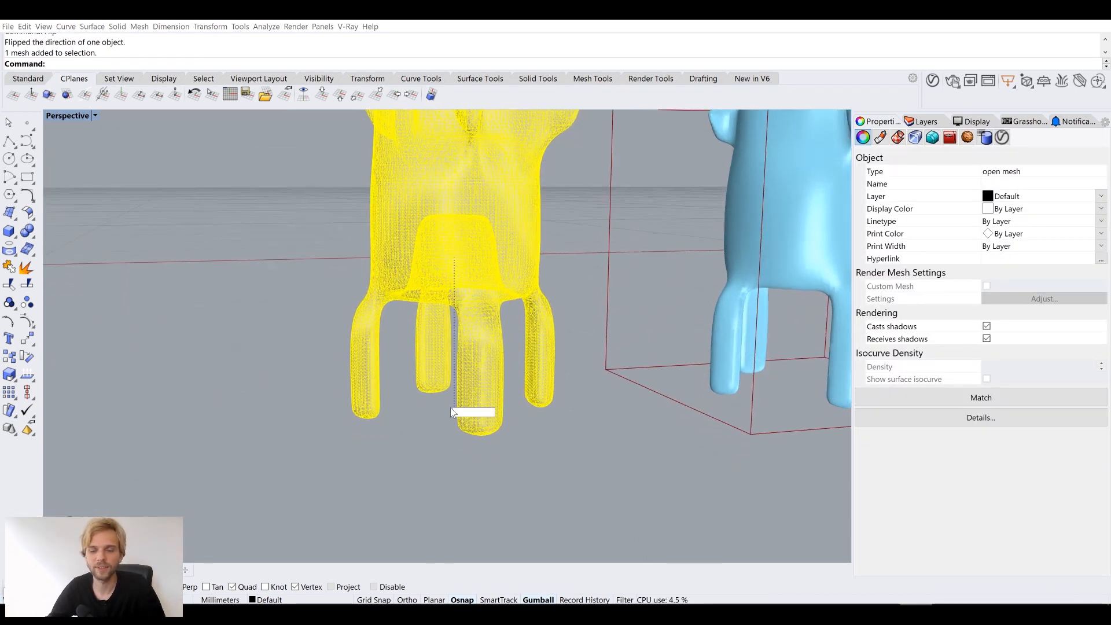
text(0)
key(Return)
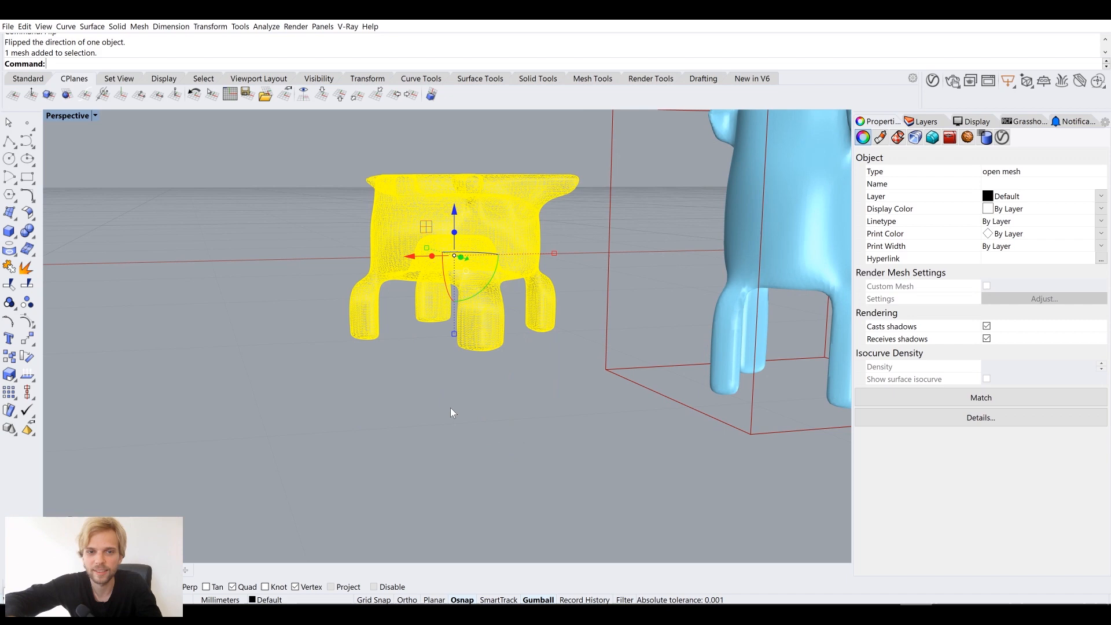
key(Escape)
mouse_move(441, 363)
right_down()
mouse_move(456, 358)
mouse_move(456, 369)
right_up()
scroll(458, 306, up, 2)
mouse_move(458, 307)
right_down()
mouse_move(464, 351)
mouse_move(463, 312)
mouse_move(466, 327)
right_up()
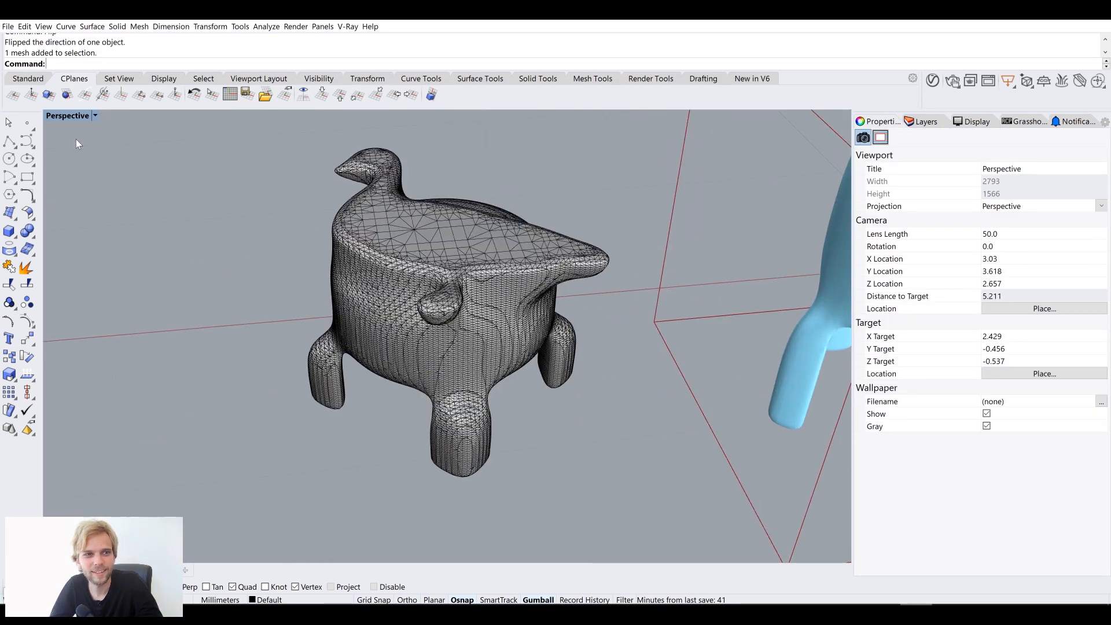
click(66, 116)
click(104, 228)
right_drag(359, 251, 426, 283)
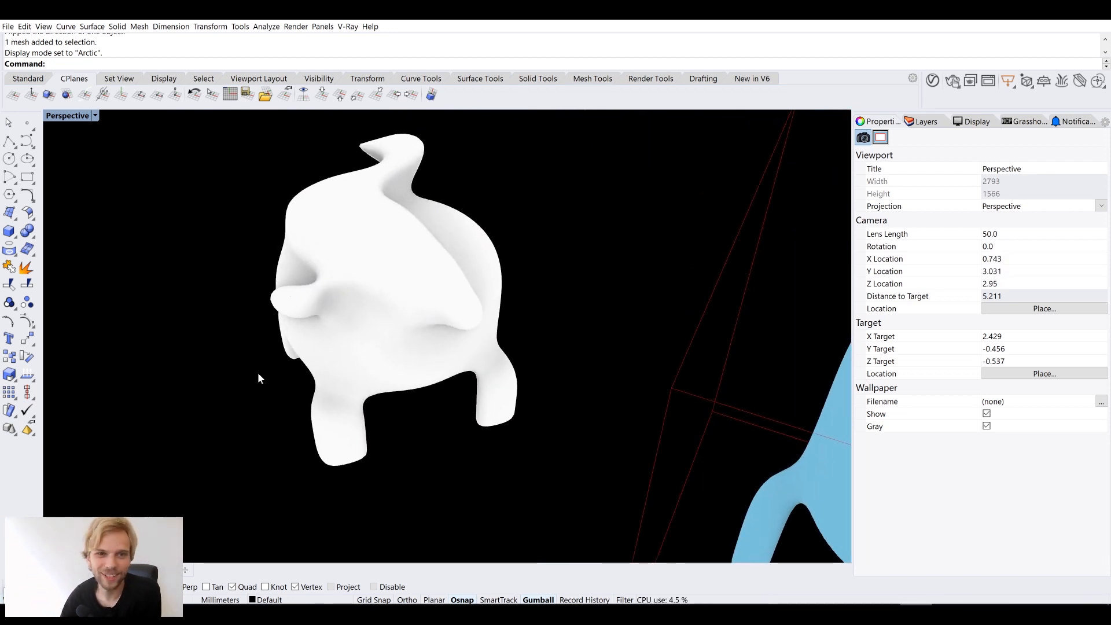
click(95, 115)
click(63, 148)
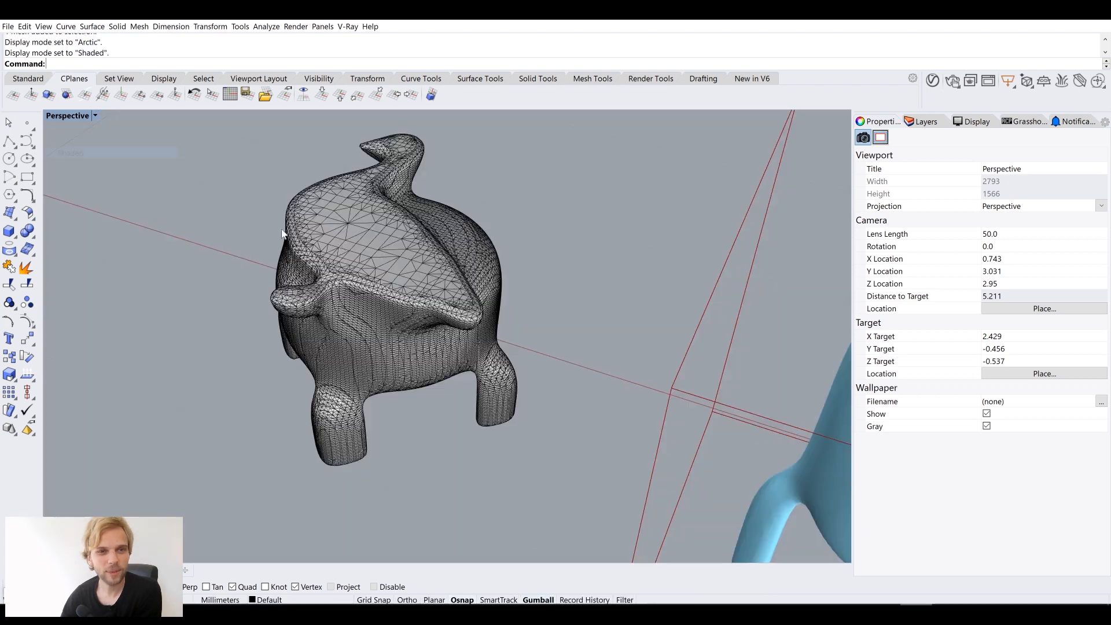
click(379, 261)
key(Delete)
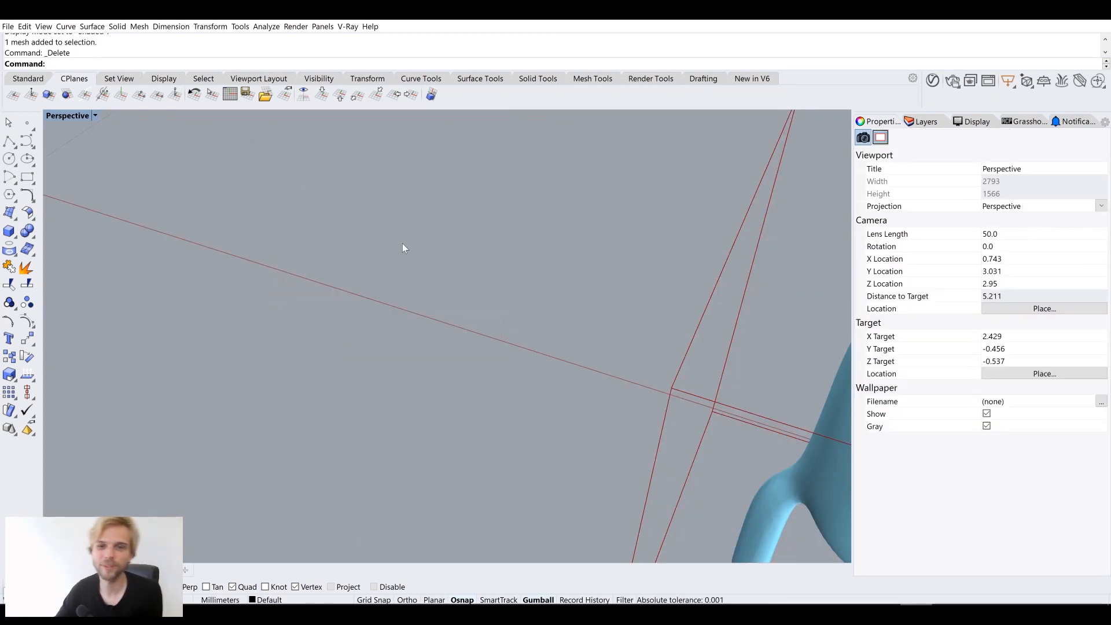
scroll(510, 263, down, 3)
right_drag(610, 310, 507, 322)
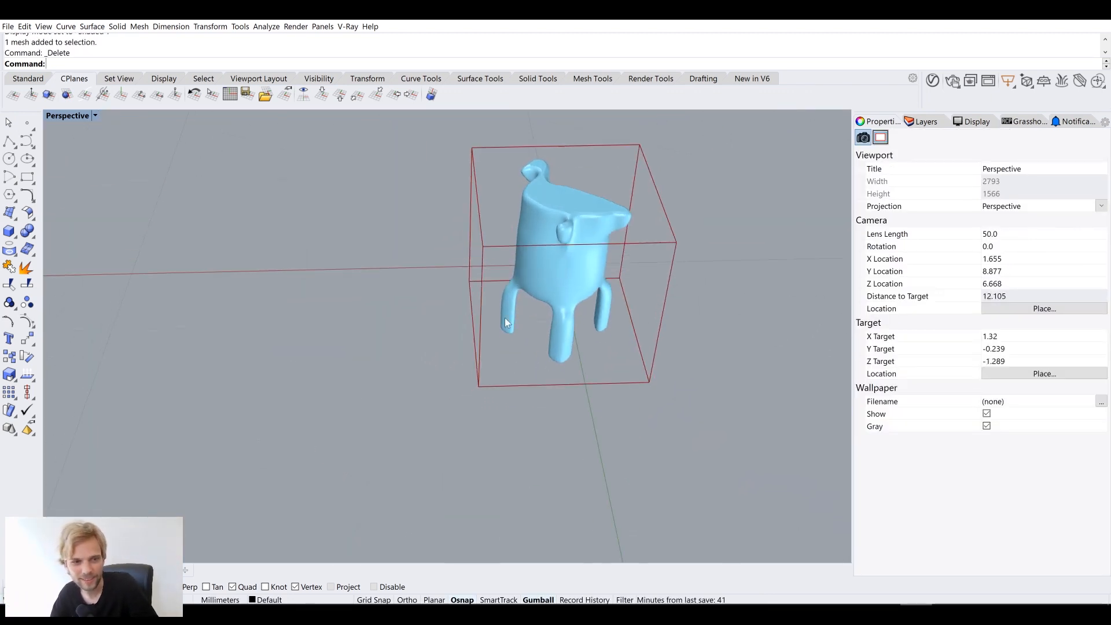
click(50, 595)
Select the bitmap processing components and group them
scroll(698, 335, down, 5)
scroll(875, 303, down, 2)
right_drag(698, 335, 1019, 284)
scroll(875, 303, down, 3)
scroll(765, 313, up, 6)
right_drag(916, 361, 993, 349)
drag(1053, 396, 845, 276)
middle_click(855, 279)
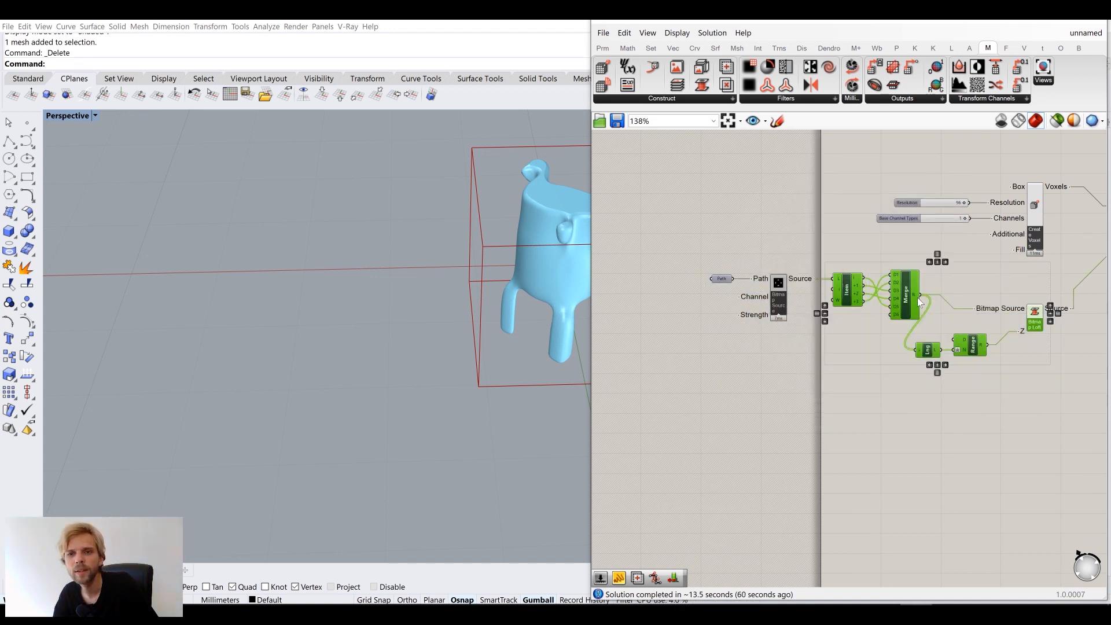
right_drag(1052, 406, 944, 388)
drag(1029, 400, 775, 256)
middle_click(804, 260)
click(801, 221)
drag(886, 255, 908, 258)
click(808, 206)
right_drag(763, 336, 833, 296)
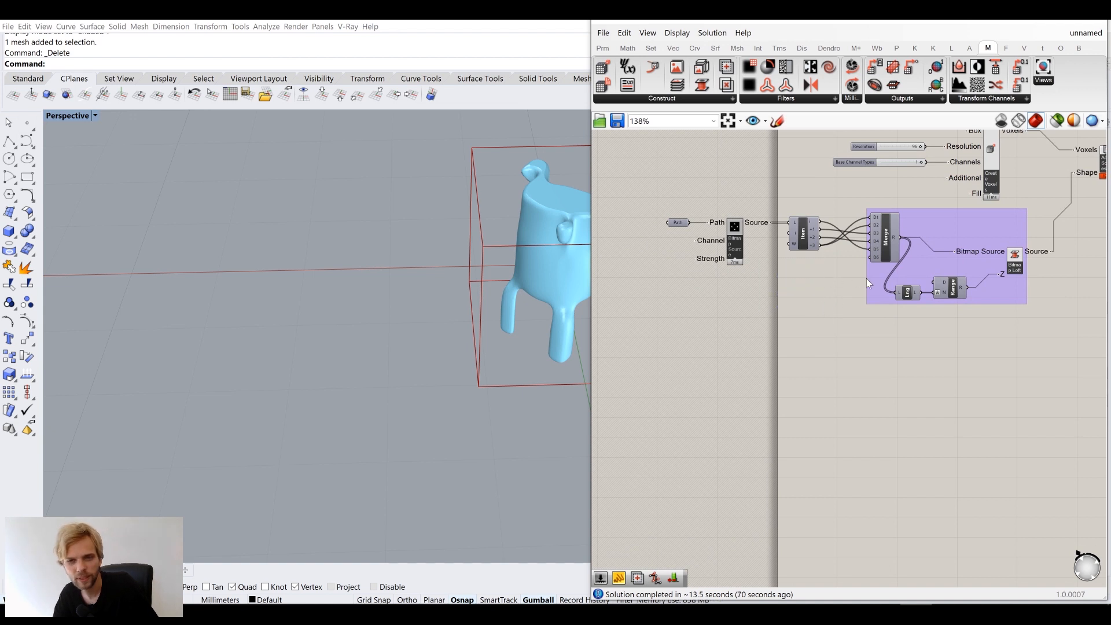
Undo that grouping and regroup all five bitmap components into one group
key(ctrl+z)
key(ctrl+z)
drag(1017, 350, 760, 223)
middle_click(790, 228)
click(787, 189)
click(759, 300)
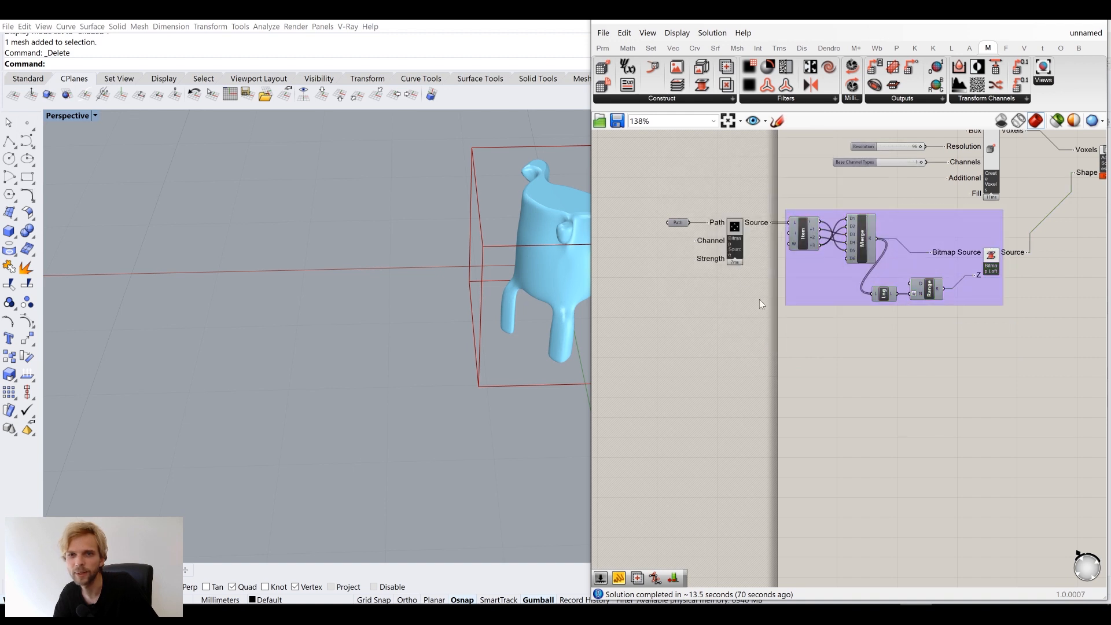
drag(933, 225, 943, 228)
click(1076, 305)
Place a Monolith Bitmap Blend component below the group
click(683, 100)
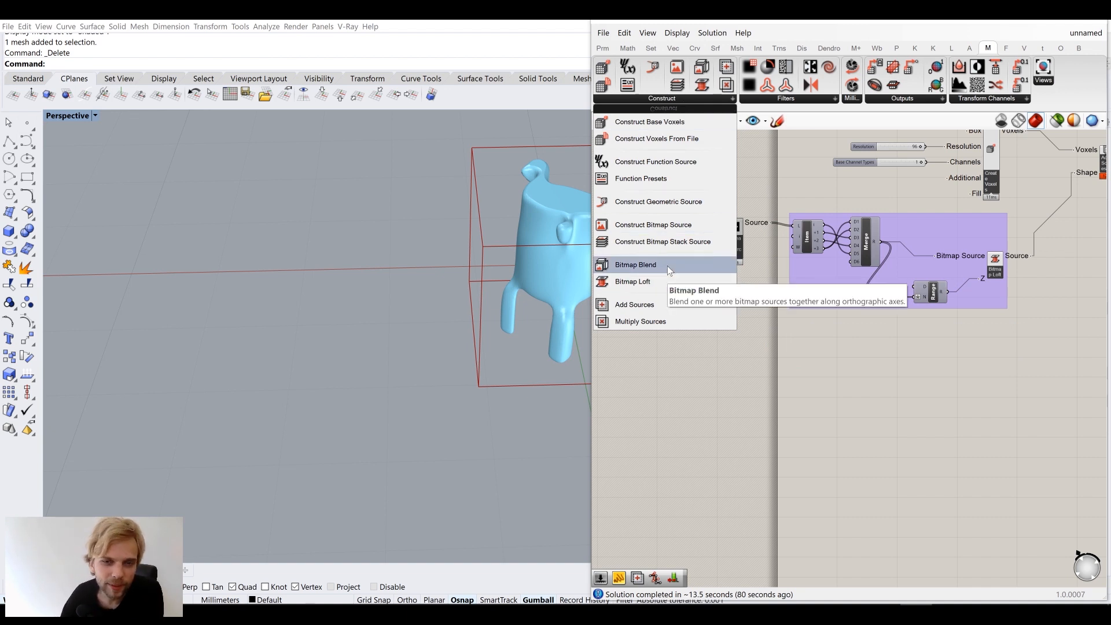
click(635, 264)
click(834, 360)
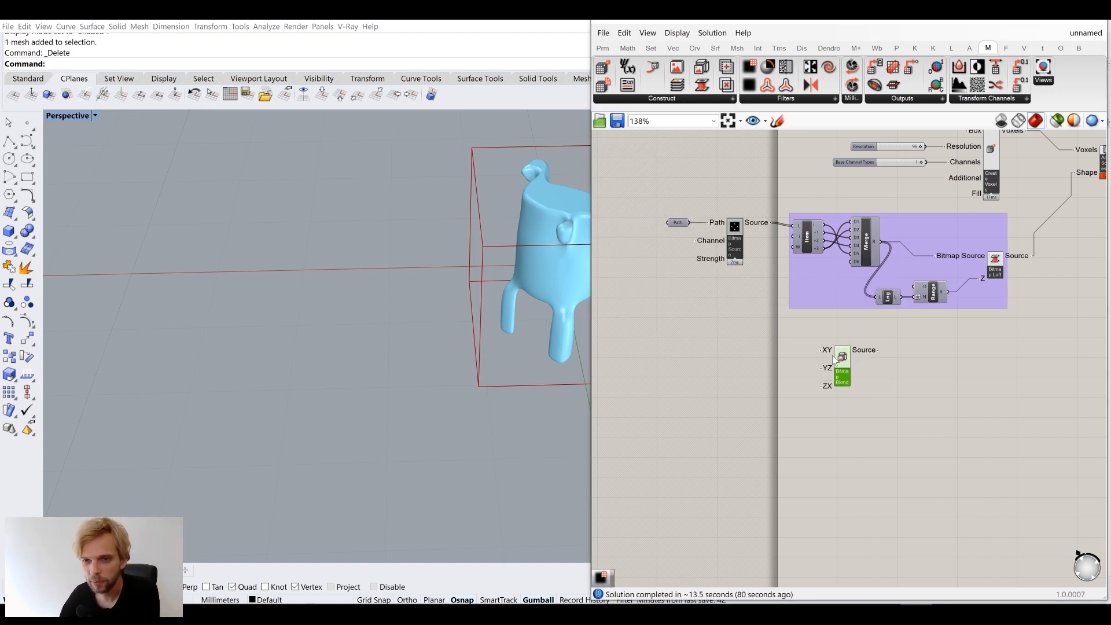
scroll(831, 360, up, 3)
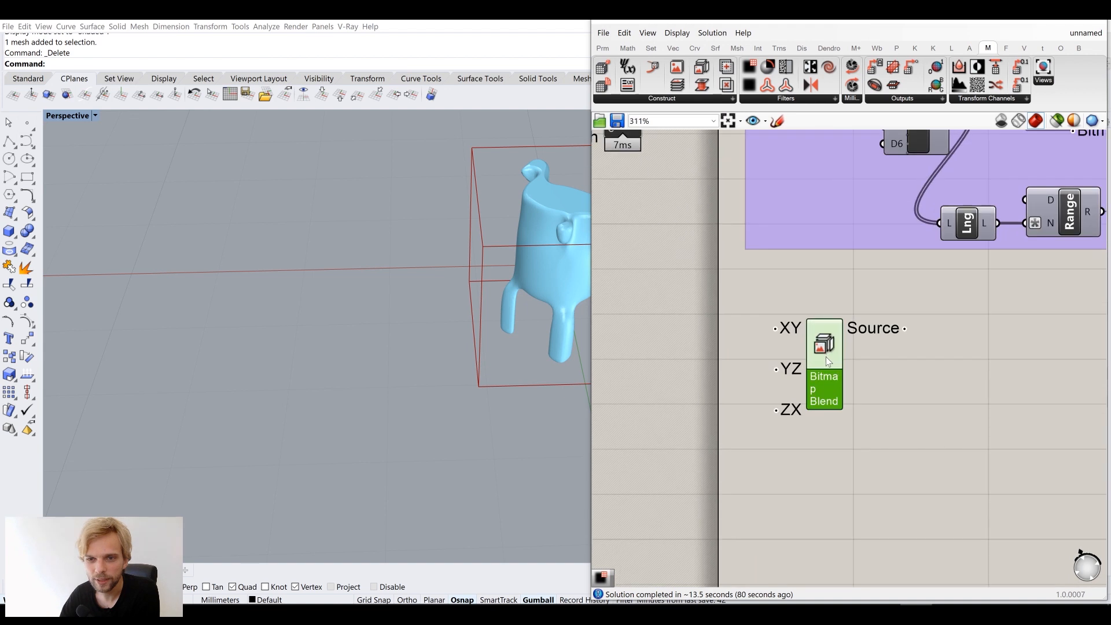
click(657, 101)
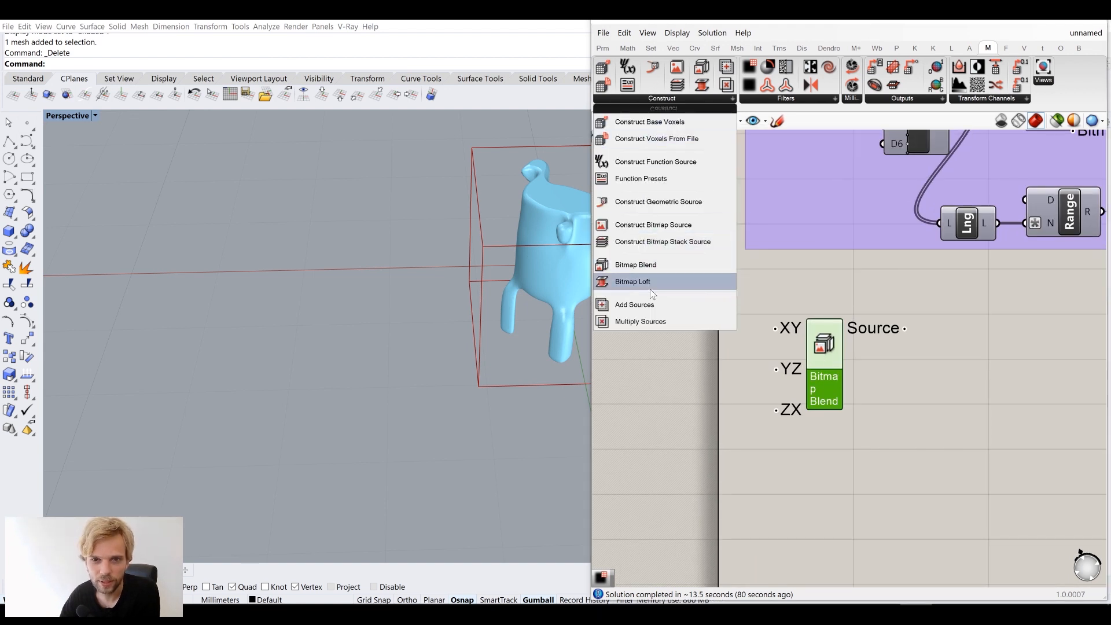
scroll(886, 330, down, 3)
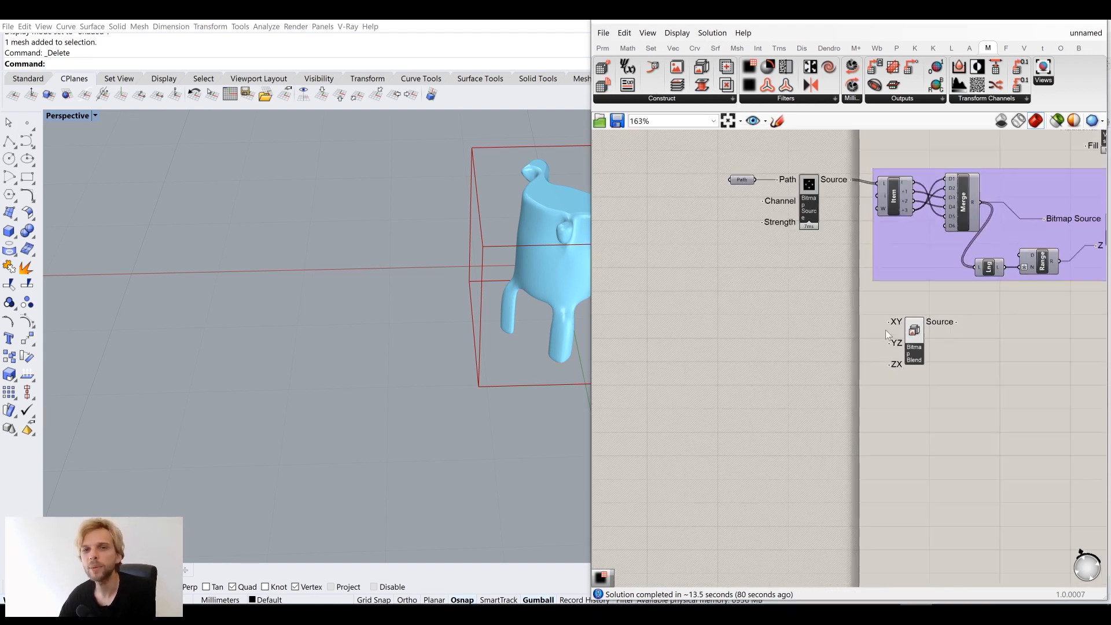
scroll(893, 331, up, 2)
right_drag(558, 272, 500, 394)
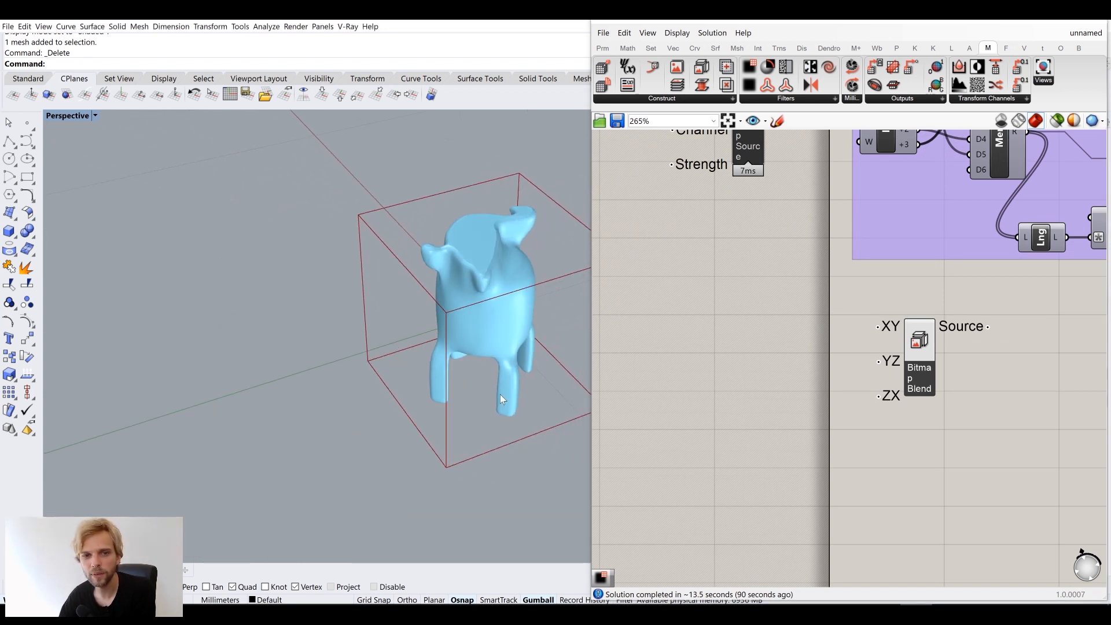
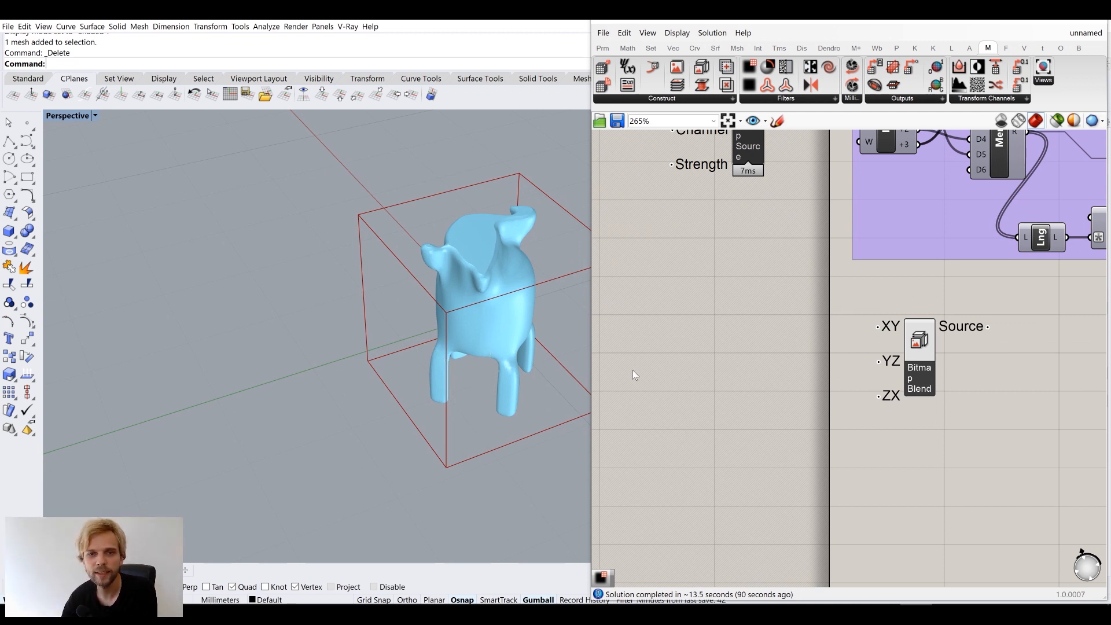
Position the Bitmap Blend component directly below the purple group
right_drag(501, 338, 582, 317)
right_drag(726, 319, 950, 358)
scroll(927, 341, down, 2)
right_drag(833, 305, 741, 252)
right_drag(866, 330, 688, 372)
scroll(716, 373, down, 2)
drag(728, 375, 891, 360)
Wire Bitmap Blend's Source into the Add Sources Shape input, replacing the lofted mesh
right_drag(968, 254, 934, 278)
scroll(893, 378, up, 3)
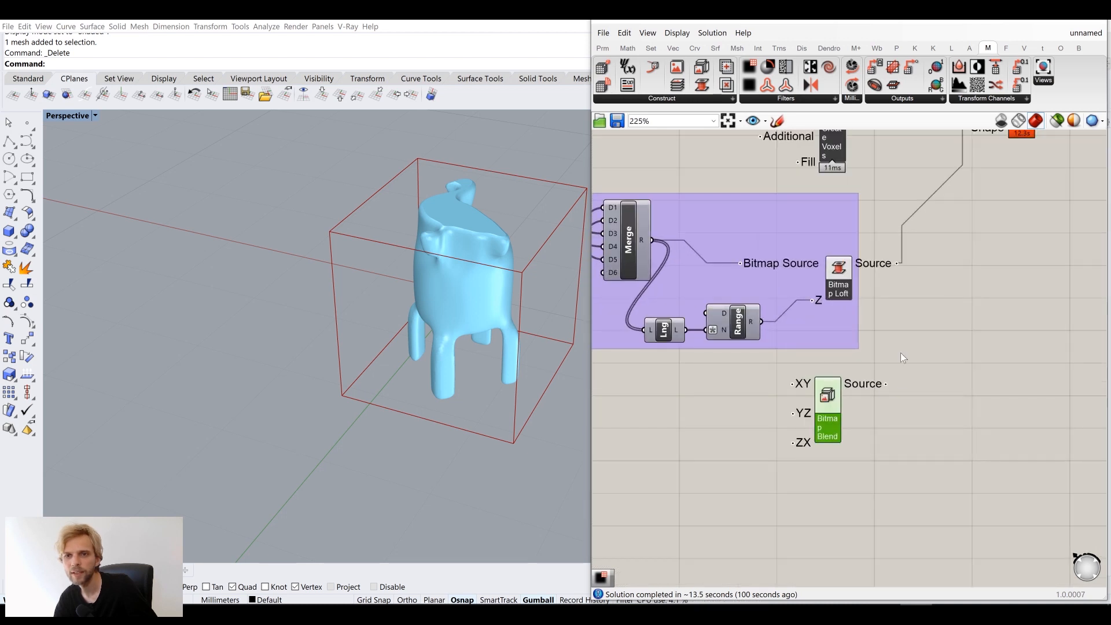
right_drag(901, 352, 864, 419)
drag(847, 436, 924, 196)
right_drag(898, 378, 935, 321)
right_drag(839, 408, 877, 369)
drag(862, 367, 859, 377)
right_drag(861, 382, 838, 420)
right_drag(722, 404, 976, 364)
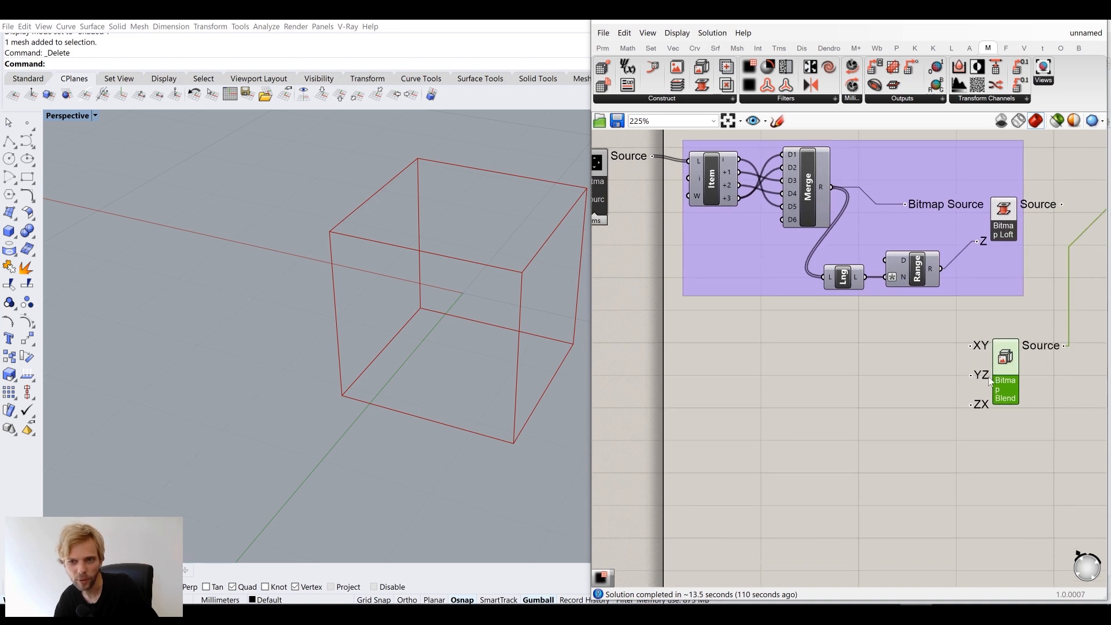
Make a wired copy of Bitmap Source, then delete the unwanted copy
right_drag(832, 357, 913, 376)
click(667, 203)
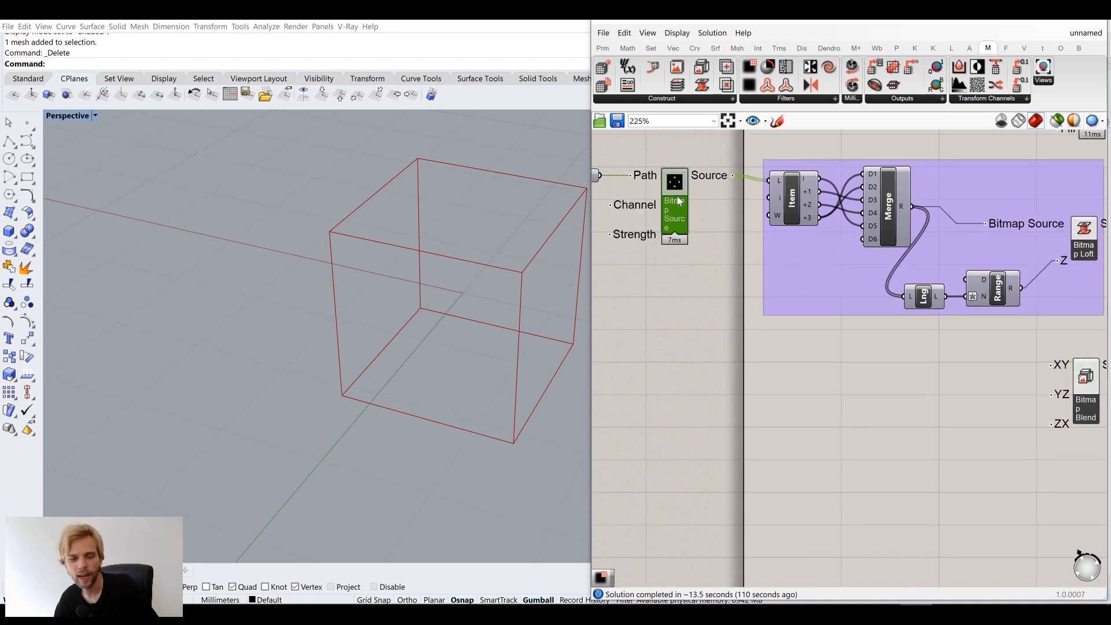
alt+drag(679, 201, 941, 378)
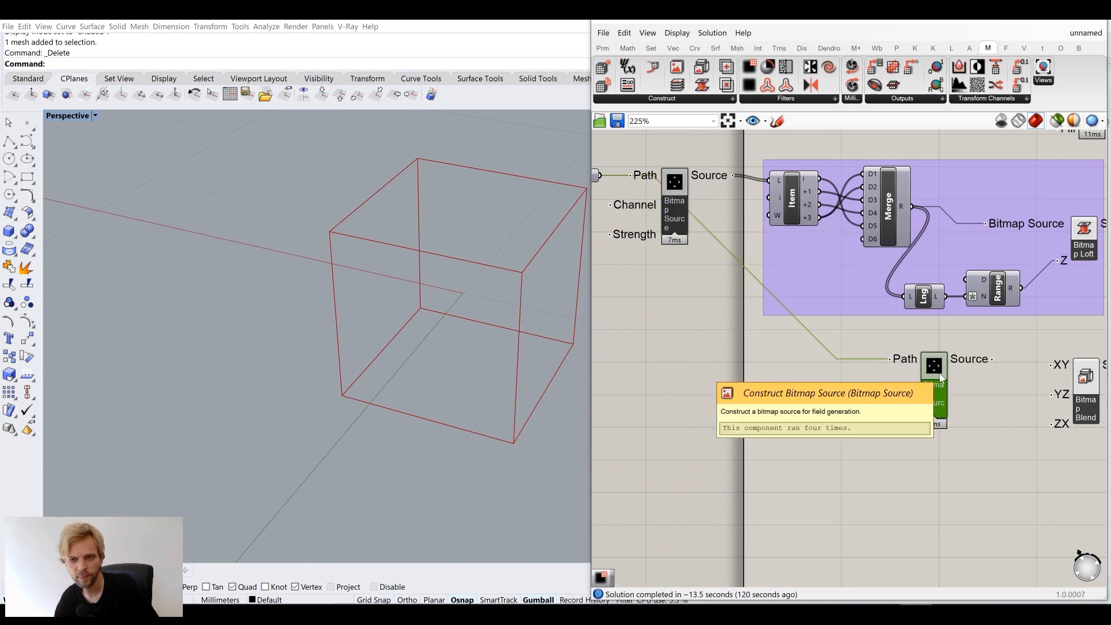
key(Delete)
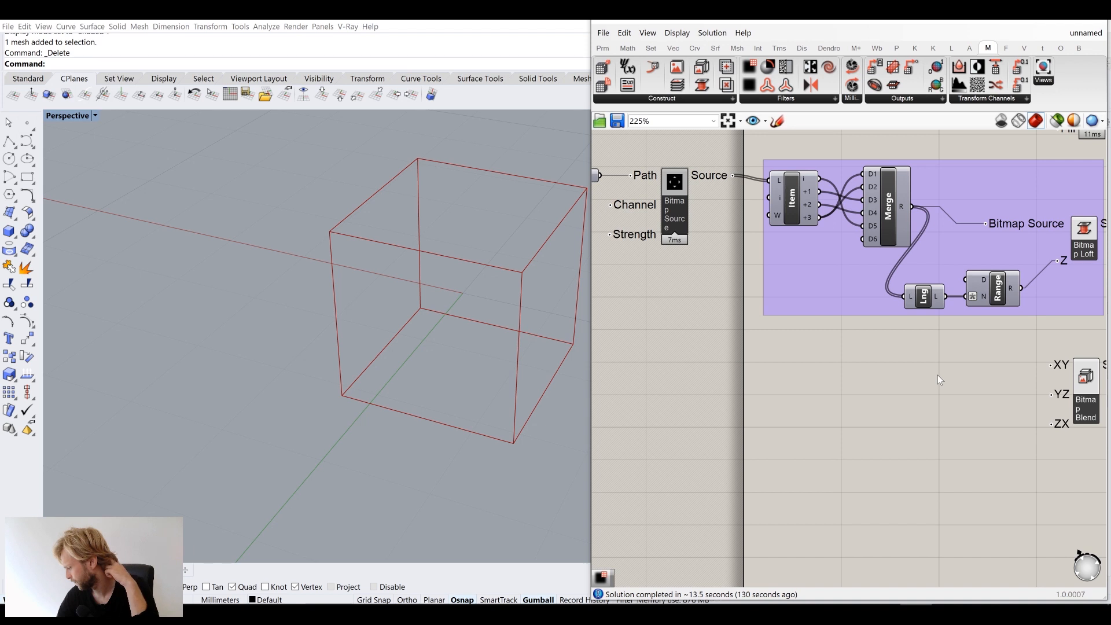
Duplicate the Path and Bitmap Source pair and place it below the purple group beside Bitmap Blend
right_drag(693, 266, 807, 273)
drag(837, 304, 641, 154)
key(ctrl+c)
key(ctrl+v)
drag(815, 207, 968, 398)
right_drag(969, 372, 826, 325)
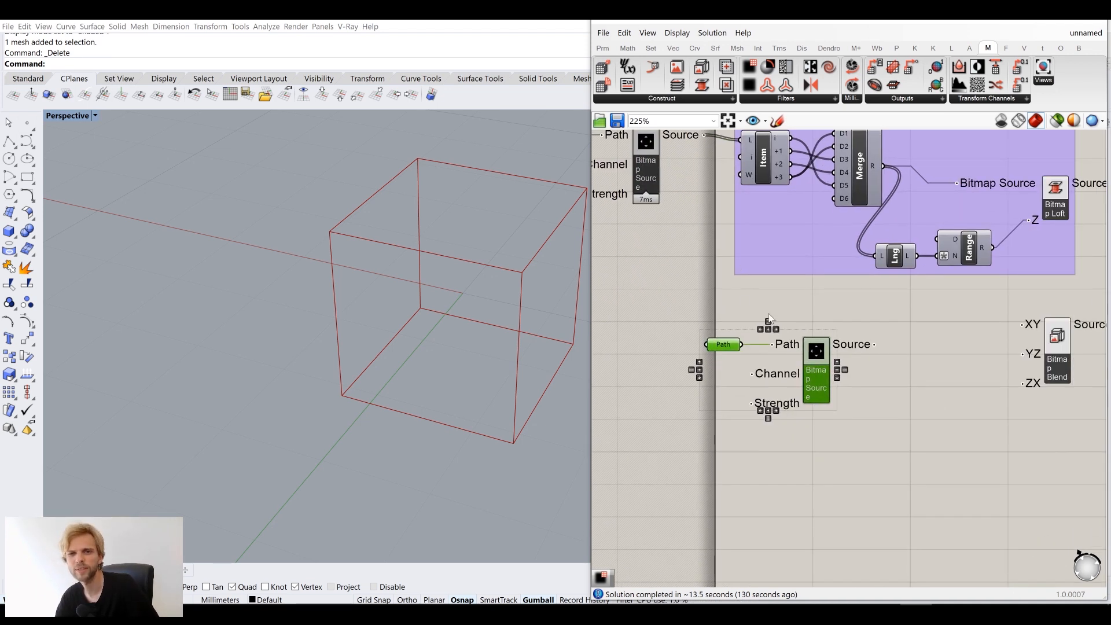
Reposition the copied pair and add a List Item component via the 'list' search
click(845, 363)
drag(895, 432, 722, 337)
mouse_move(819, 360)
mouse_down()
mouse_move(844, 349)
mouse_move(802, 370)
mouse_up()
double_click(952, 445)
text(list)
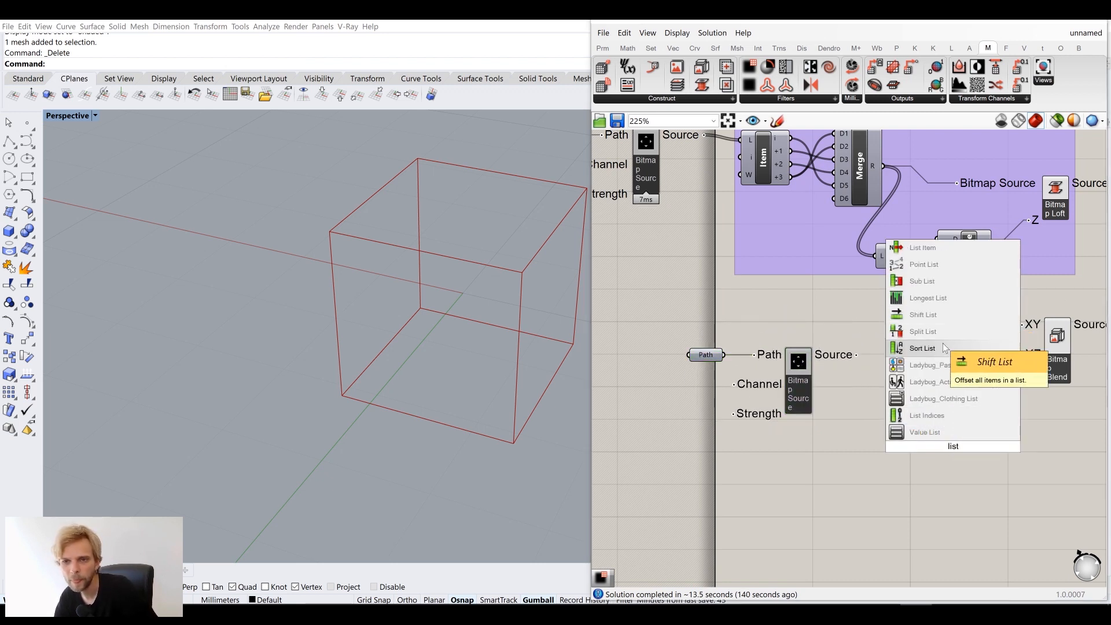
click(932, 249)
Feed the copied Bitmap Source into List Item and expand it to outputs i through +3
drag(856, 354, 905, 346)
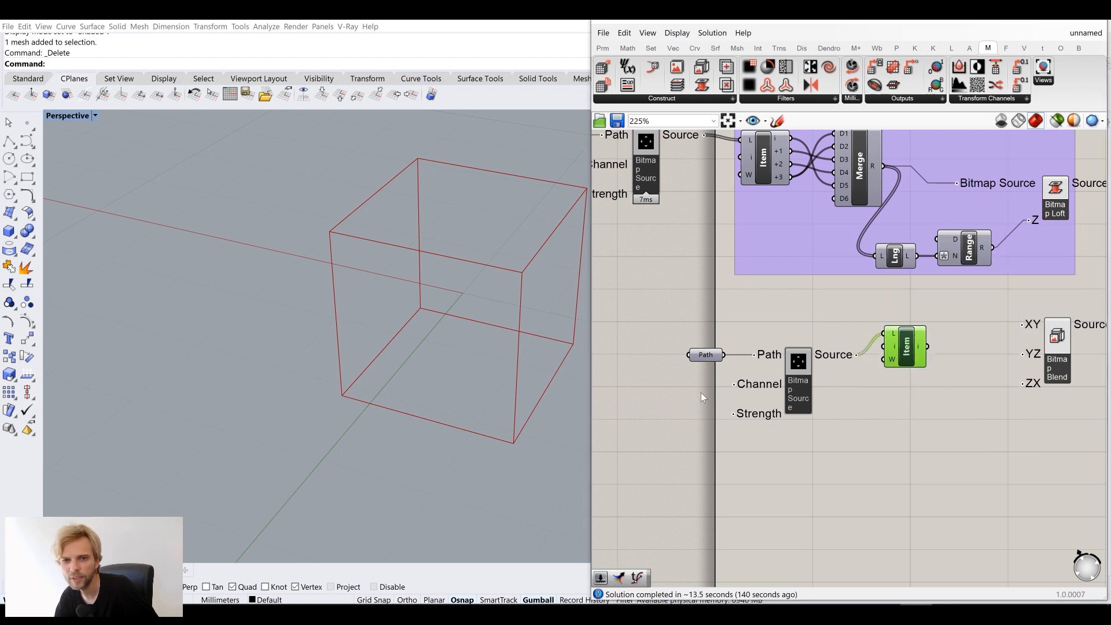
scroll(929, 360, up, 6)
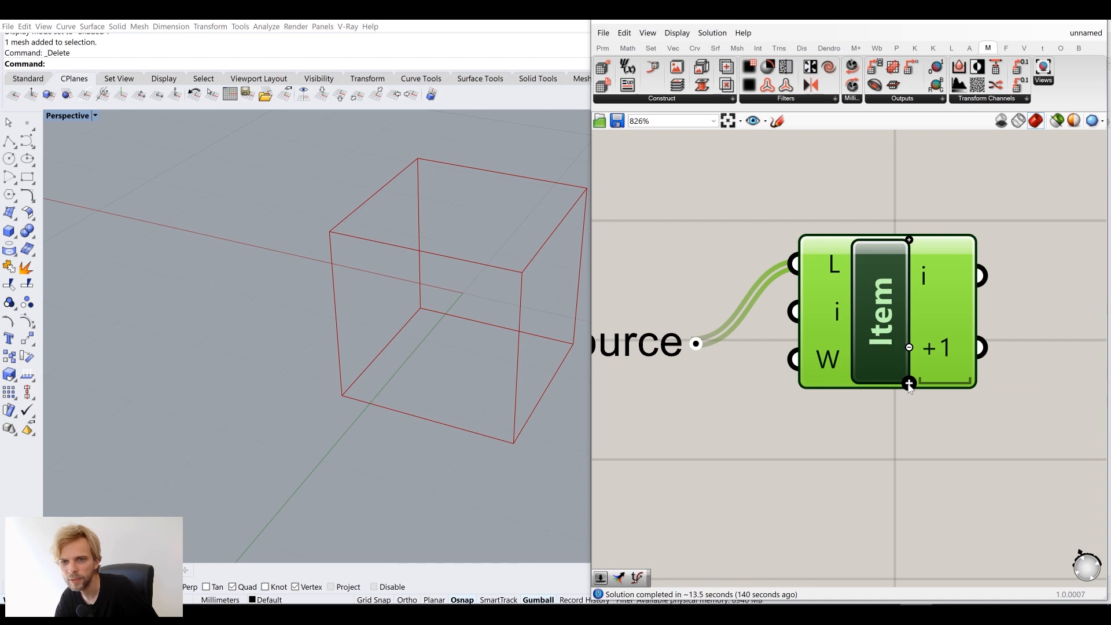
click(910, 385)
click(910, 387)
drag(876, 344, 883, 431)
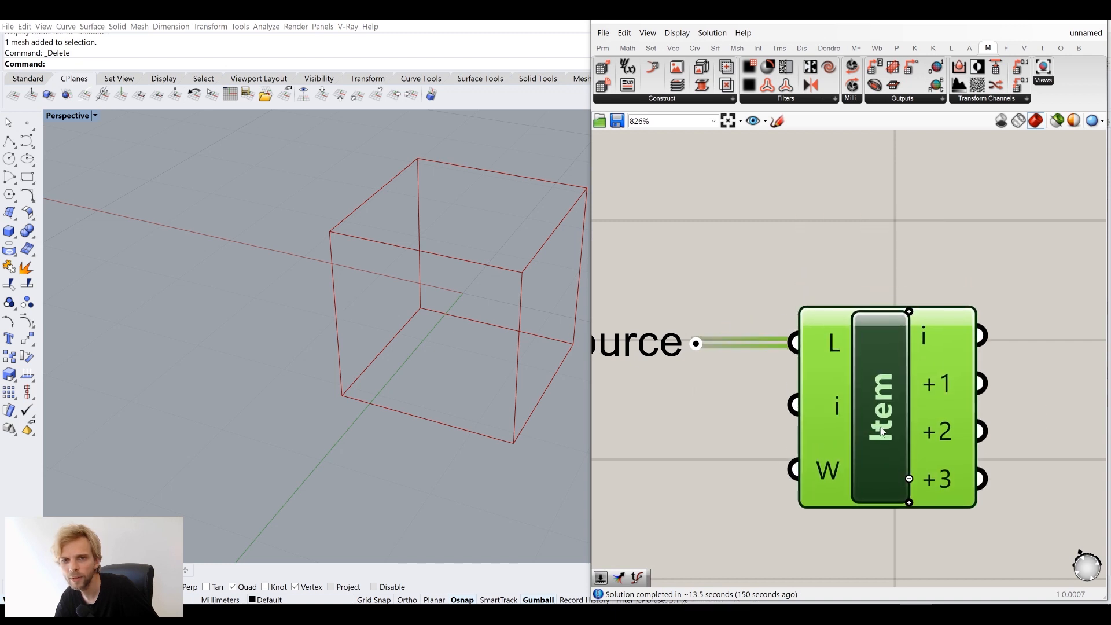
scroll(691, 382, down, 4)
Connect List Item's +2 output to Bitmap Blend's XY input, producing a cylinder
click(828, 359)
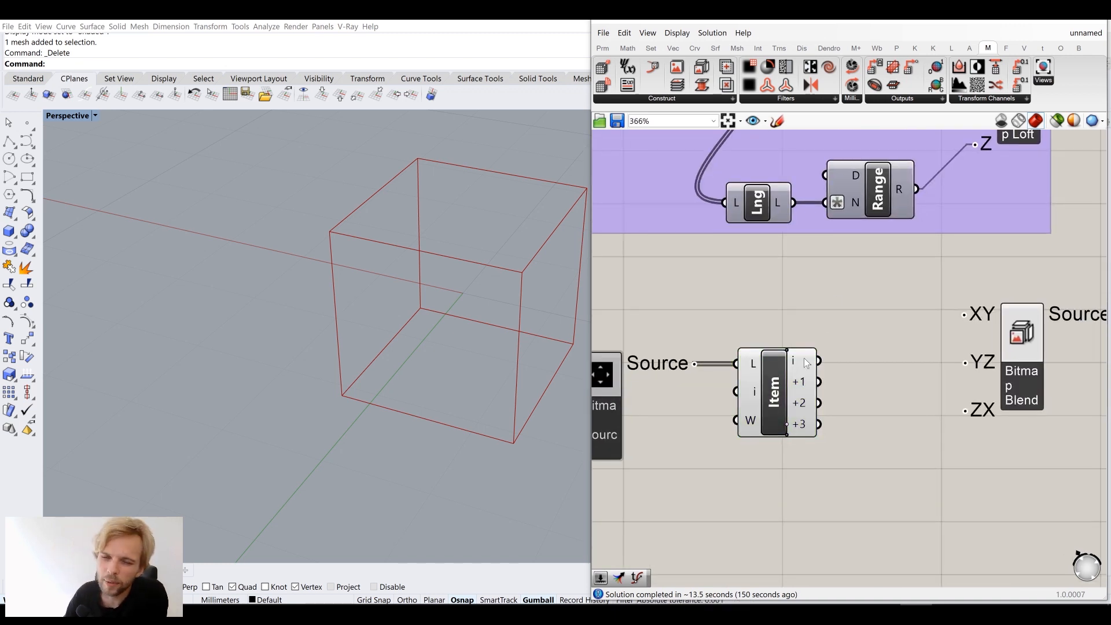
mouse_move(807, 363)
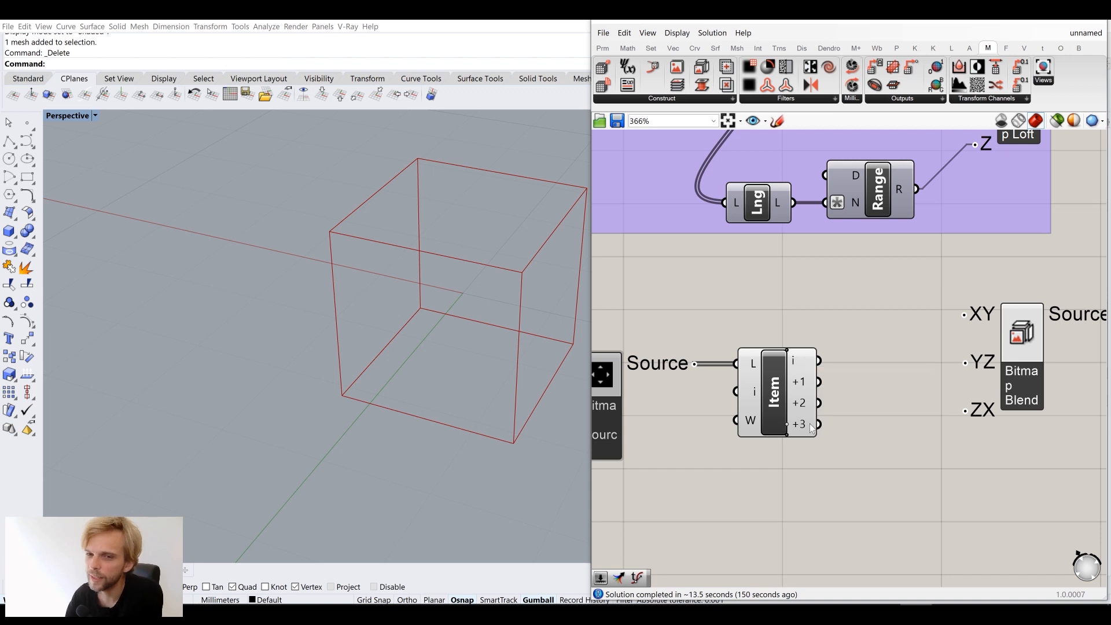
mouse_move(812, 428)
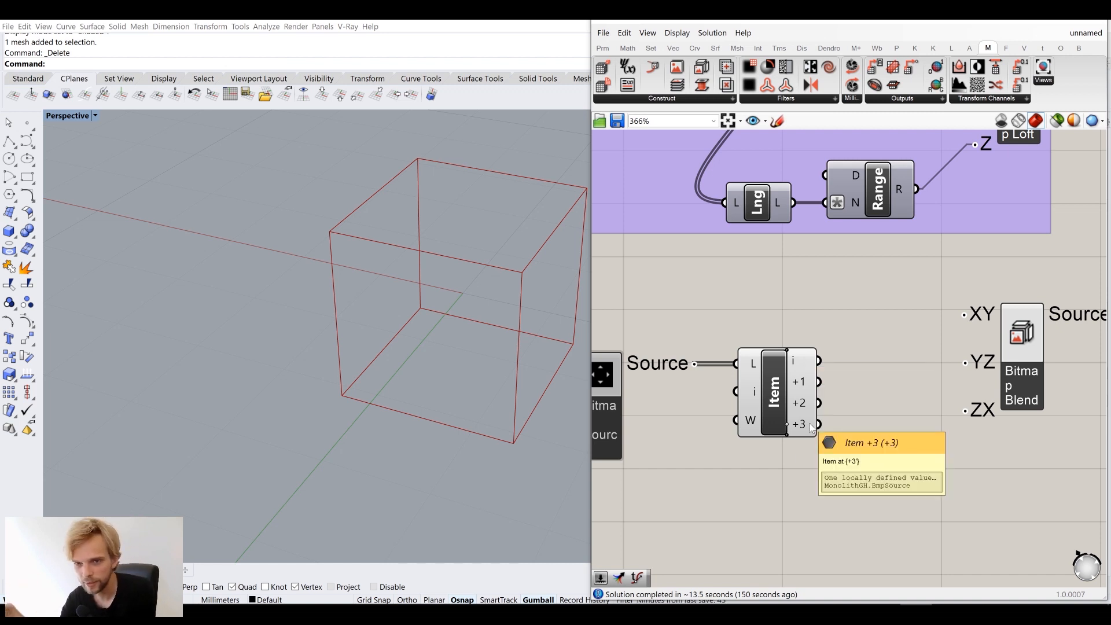
mouse_move(808, 386)
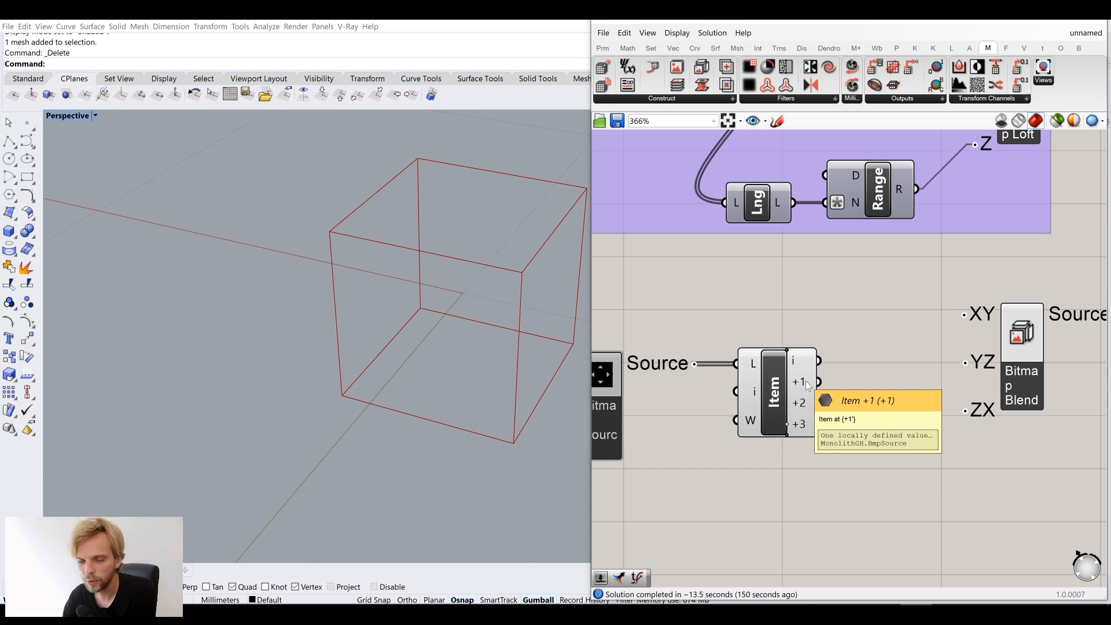
right_drag(806, 410, 715, 373)
drag(715, 371, 858, 278)
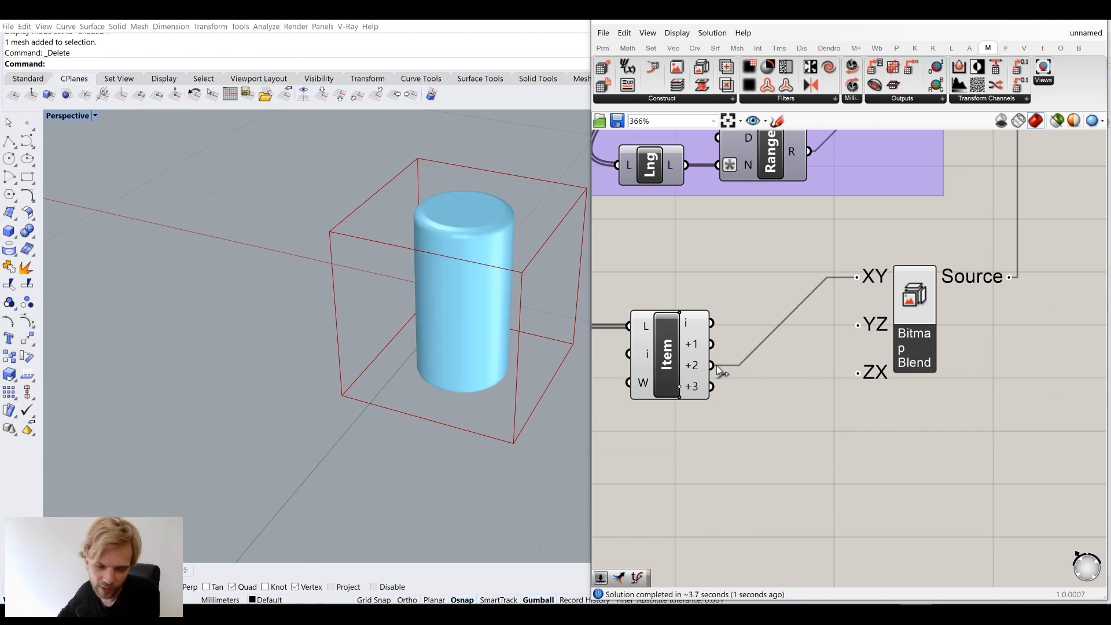
Set the Create Voxels Resolution to 24
scroll(811, 249, down, 5)
right_drag(777, 244, 908, 405)
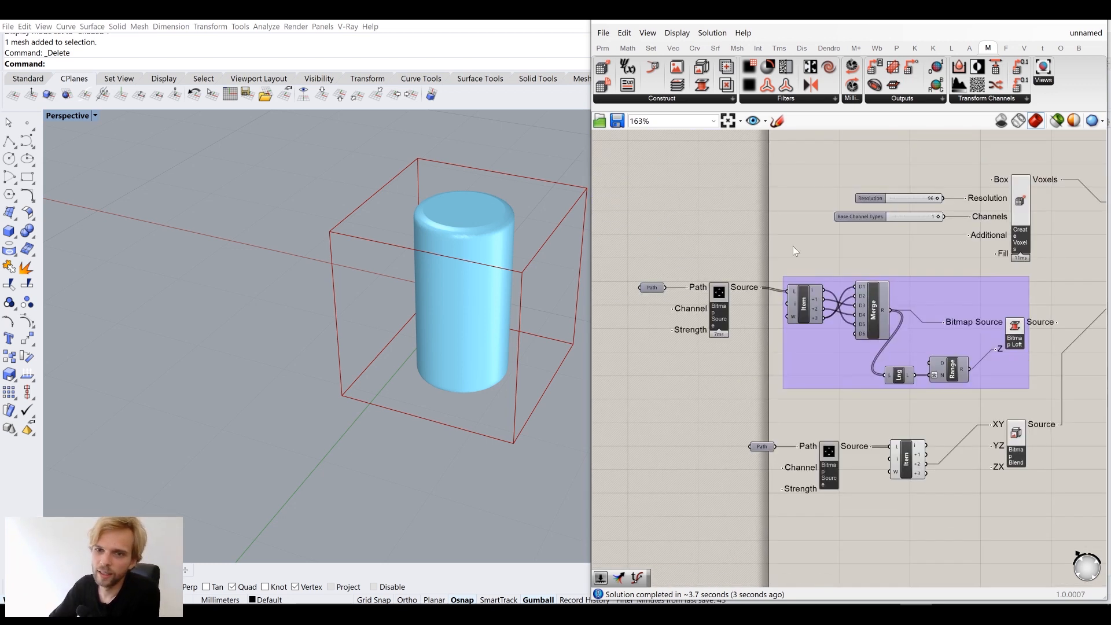
scroll(856, 256, up, 4)
scroll(856, 260, up, 2)
double_click(864, 276)
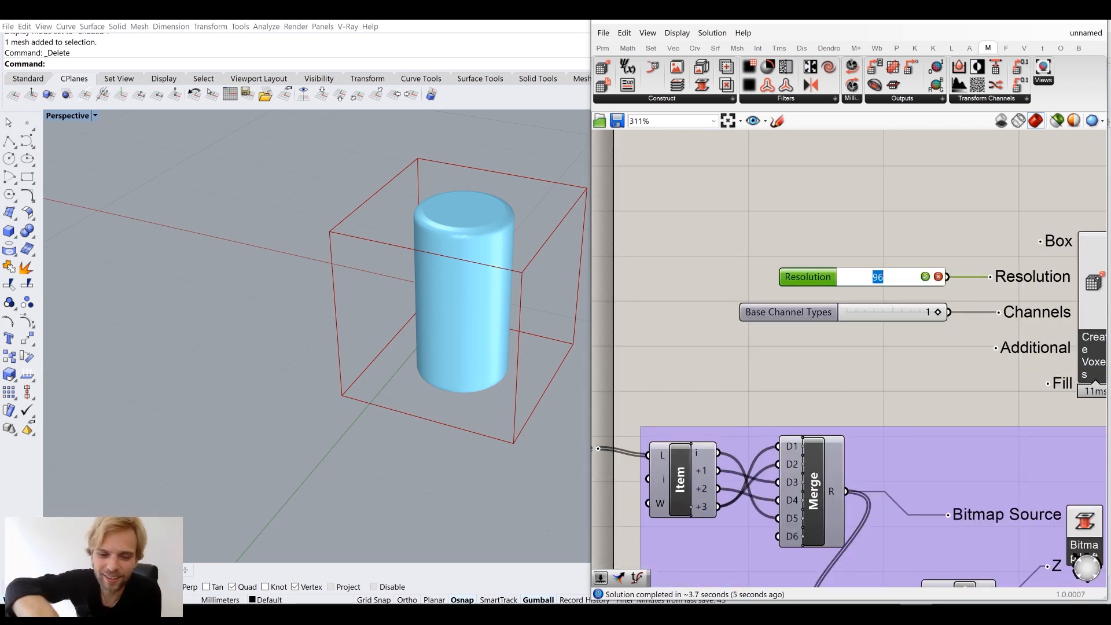
text(24)
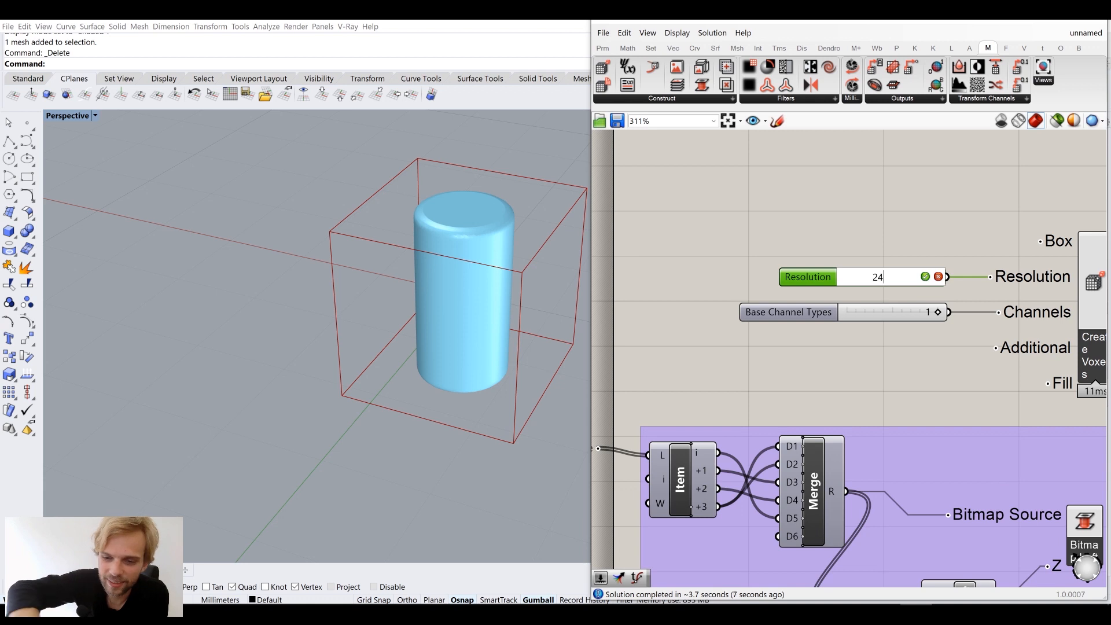
key(Return)
Orbit the Perspective view to inspect the cylinder from above and below
right_drag(471, 249, 426, 224)
scroll(942, 318, down, 3)
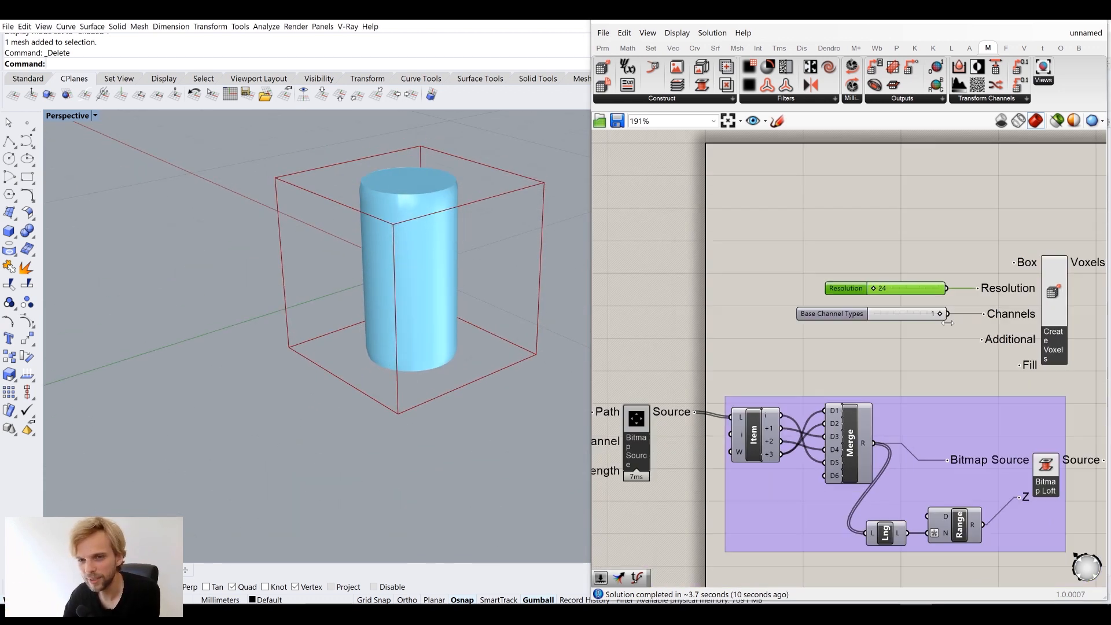
right_drag(975, 370, 863, 244)
right_drag(917, 434, 841, 379)
scroll(732, 434, up, 3)
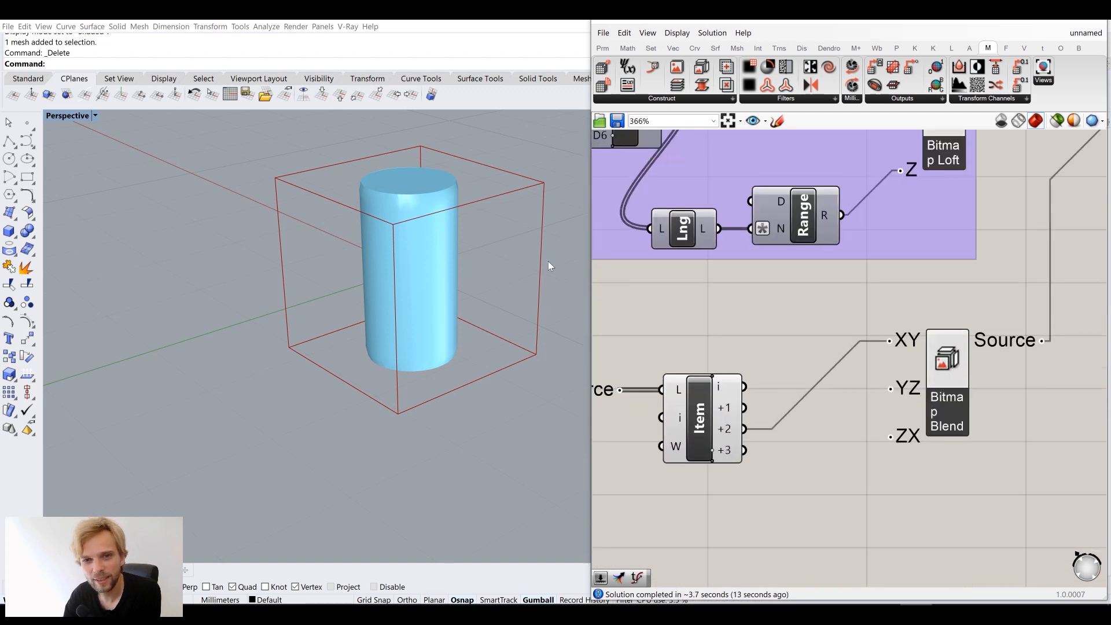
right_drag(429, 232, 395, 314)
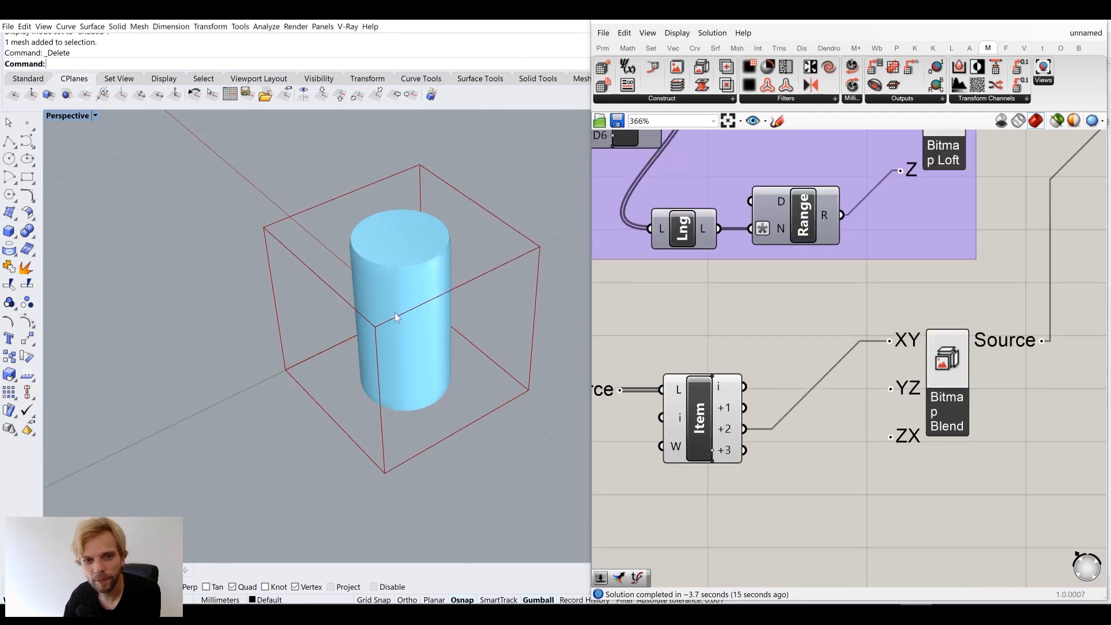
right_drag(397, 369, 405, 402)
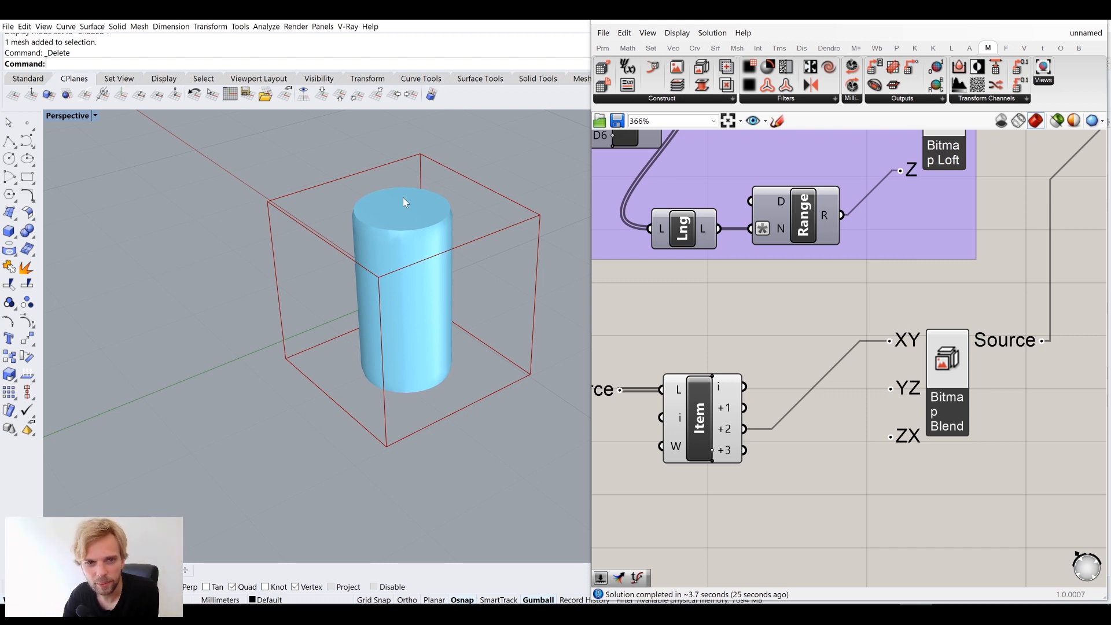
Wire List Item +2 into both YZ and ZX, forming a three-armed cross
drag(745, 429, 890, 389)
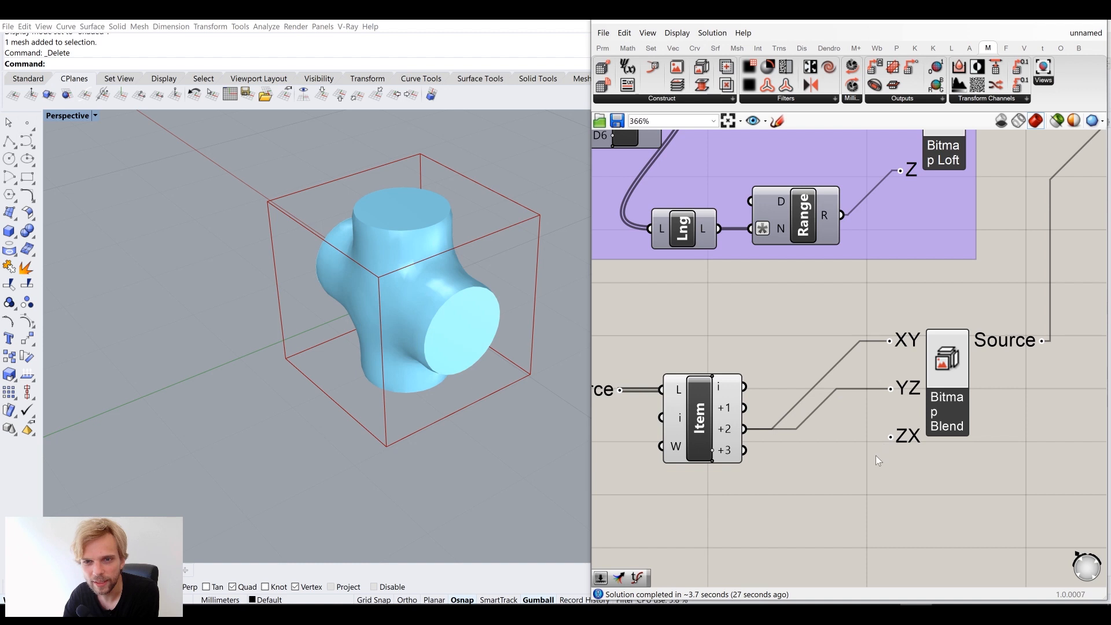
right_drag(545, 355, 480, 295)
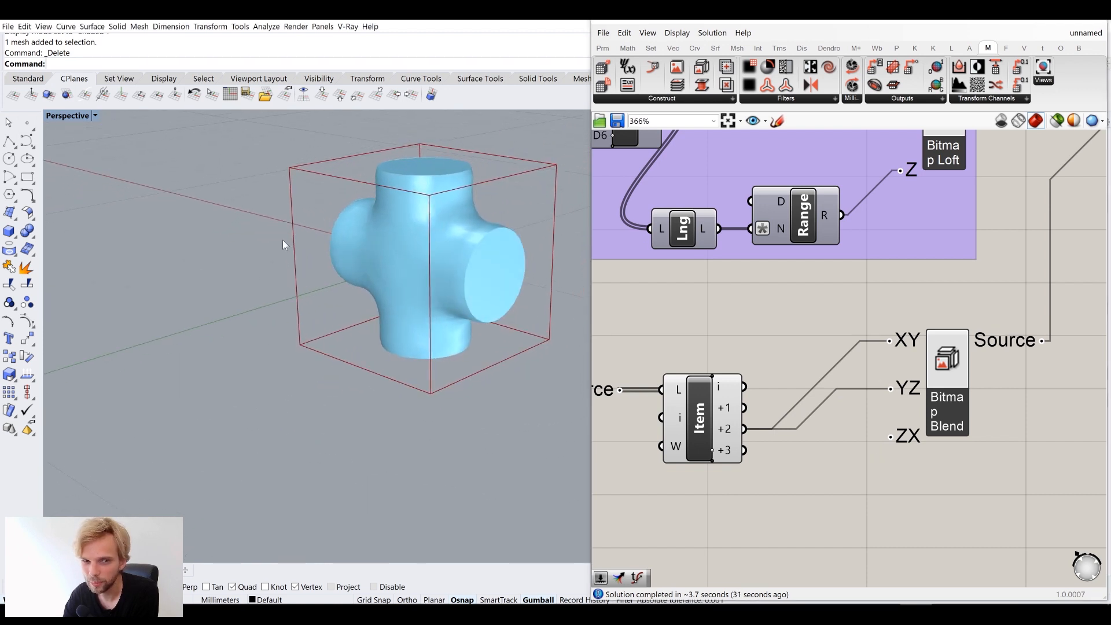
drag(745, 429, 902, 438)
right_drag(470, 310, 405, 295)
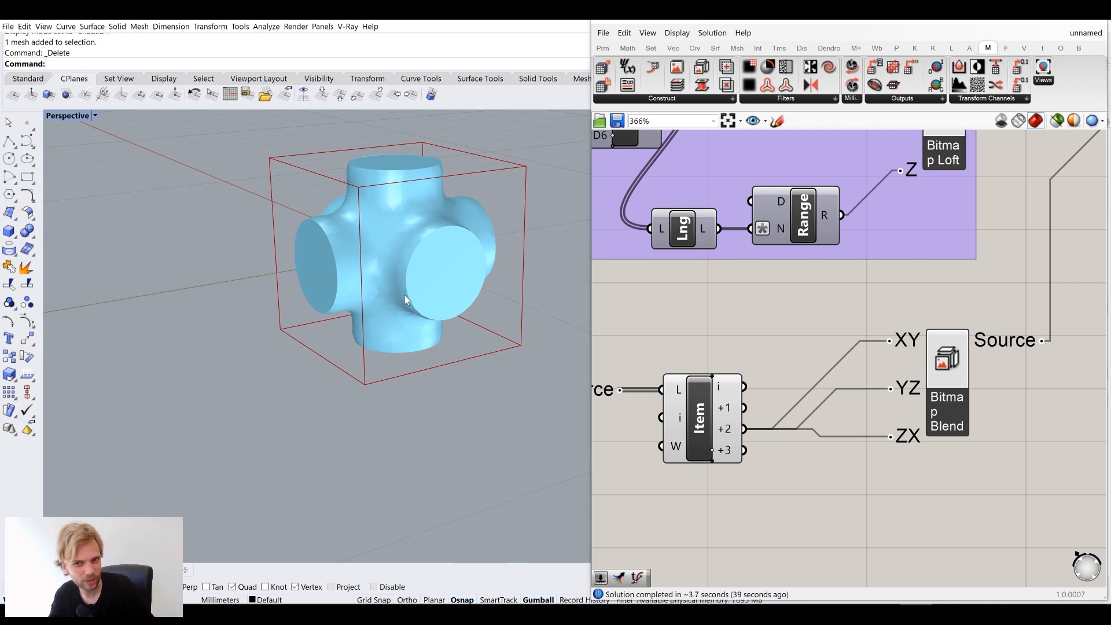
Switch the ZX input to item +1, then to item i, inspecting each blended form
ctrl+drag(902, 444, 745, 429)
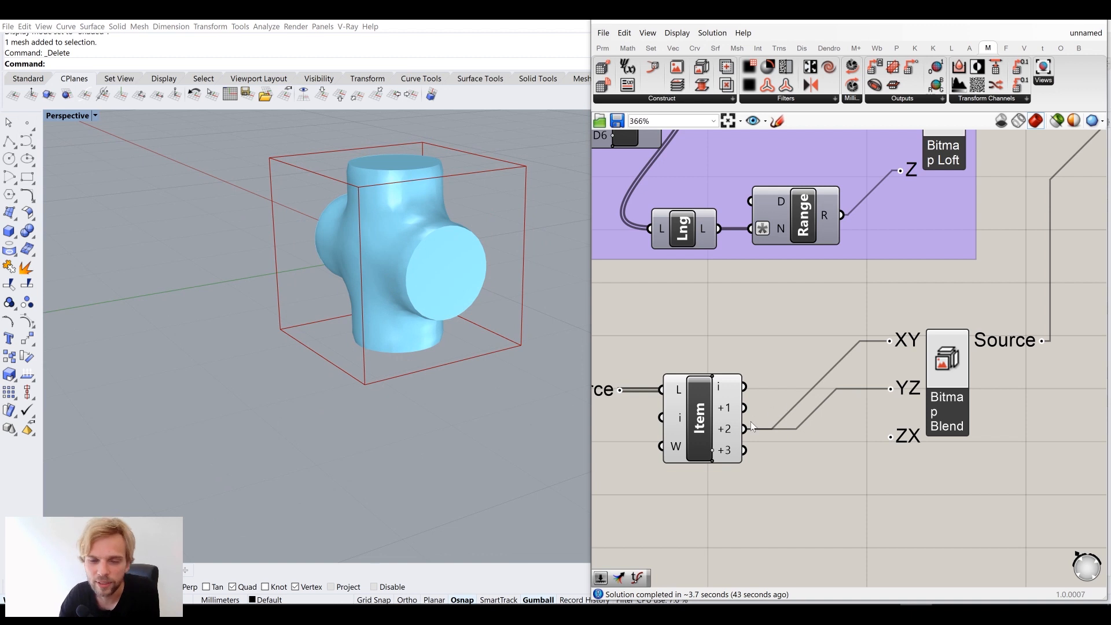
drag(745, 408, 884, 450)
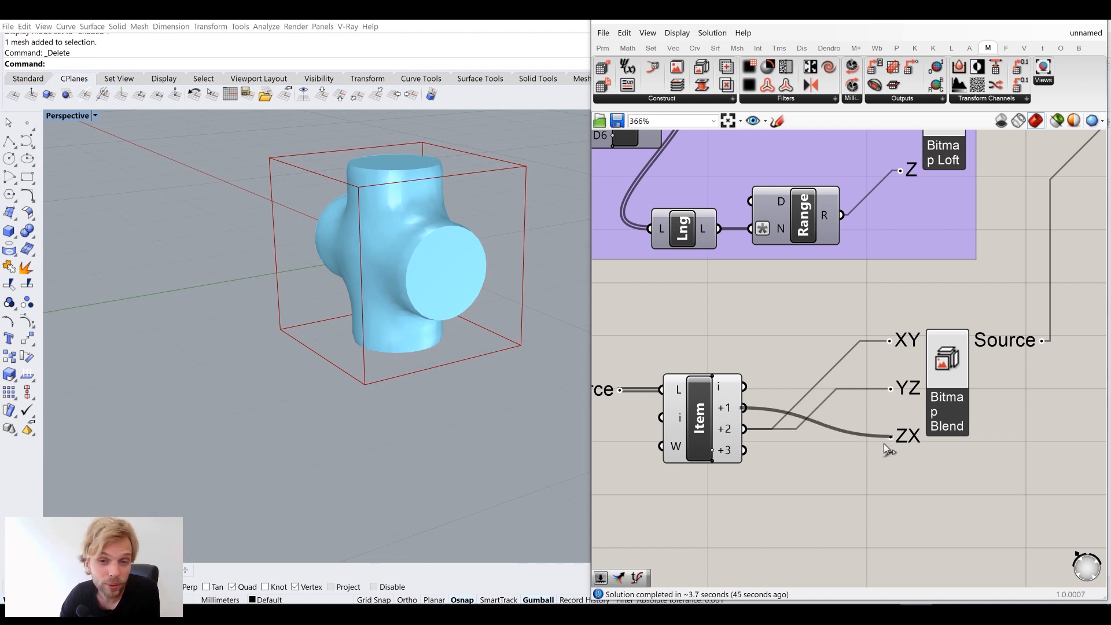
right_drag(384, 317, 448, 297)
right_drag(523, 242, 422, 243)
scroll(383, 214, up, 7)
scroll(391, 248, down, 4)
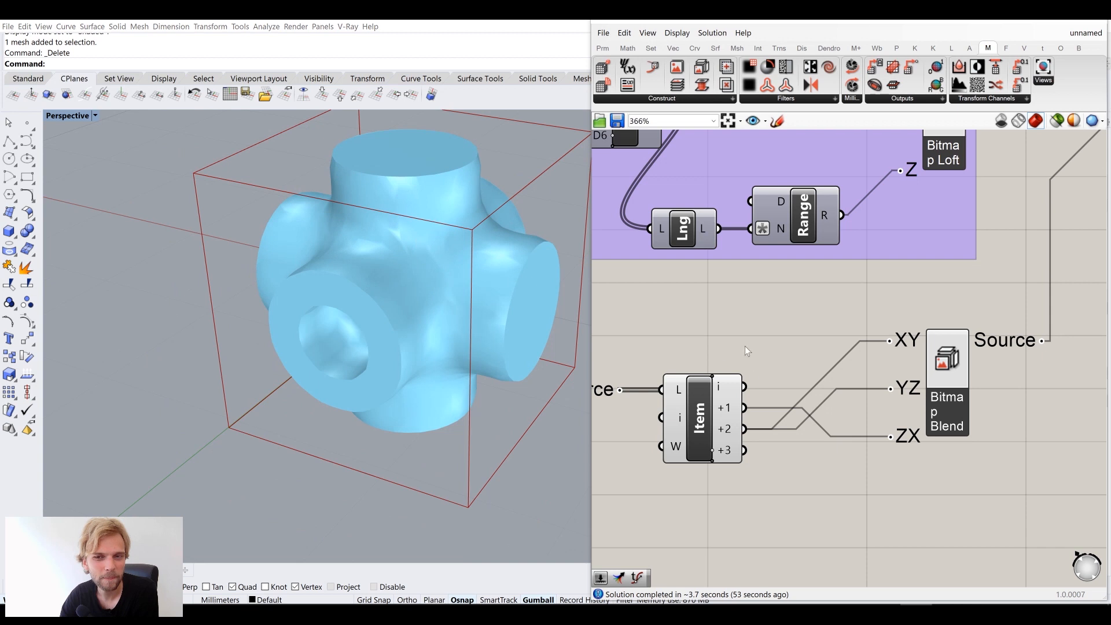
right_drag(744, 346, 693, 282)
drag(692, 326, 855, 379)
right_drag(414, 360, 431, 322)
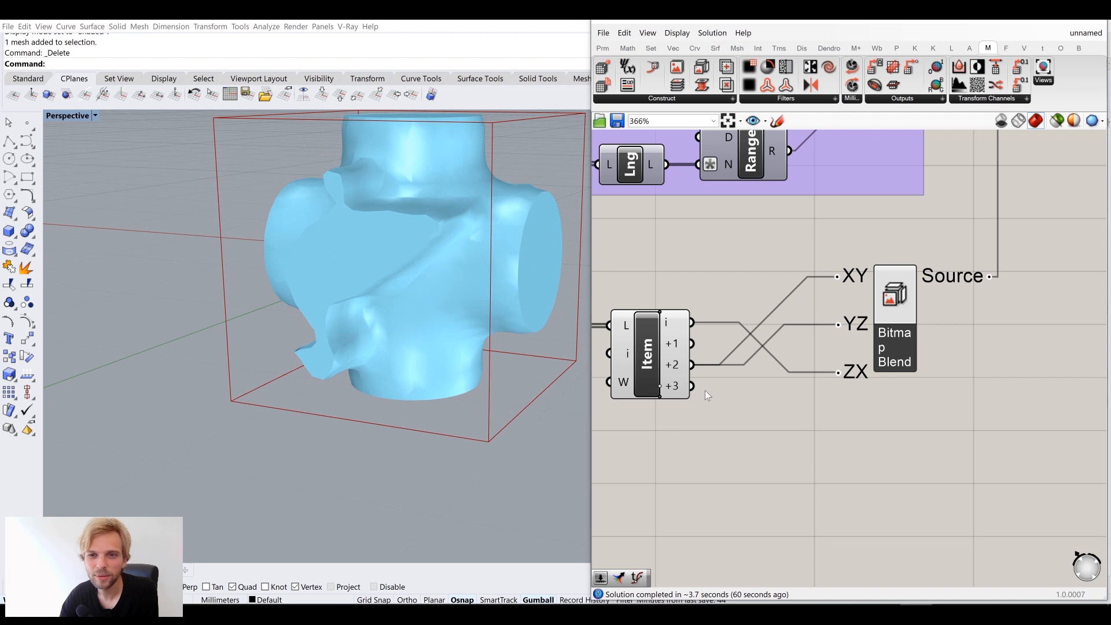
Feed the +3 image into ZX and the i image into YZ on Bitmap Blend
drag(747, 387, 839, 373)
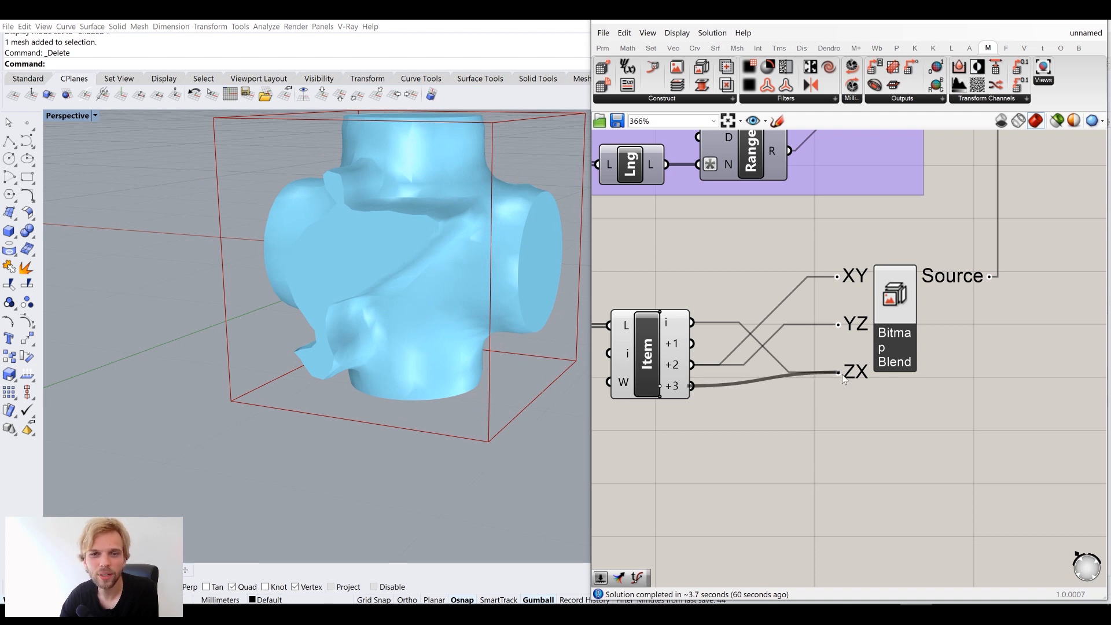
right_drag(399, 289, 330, 312)
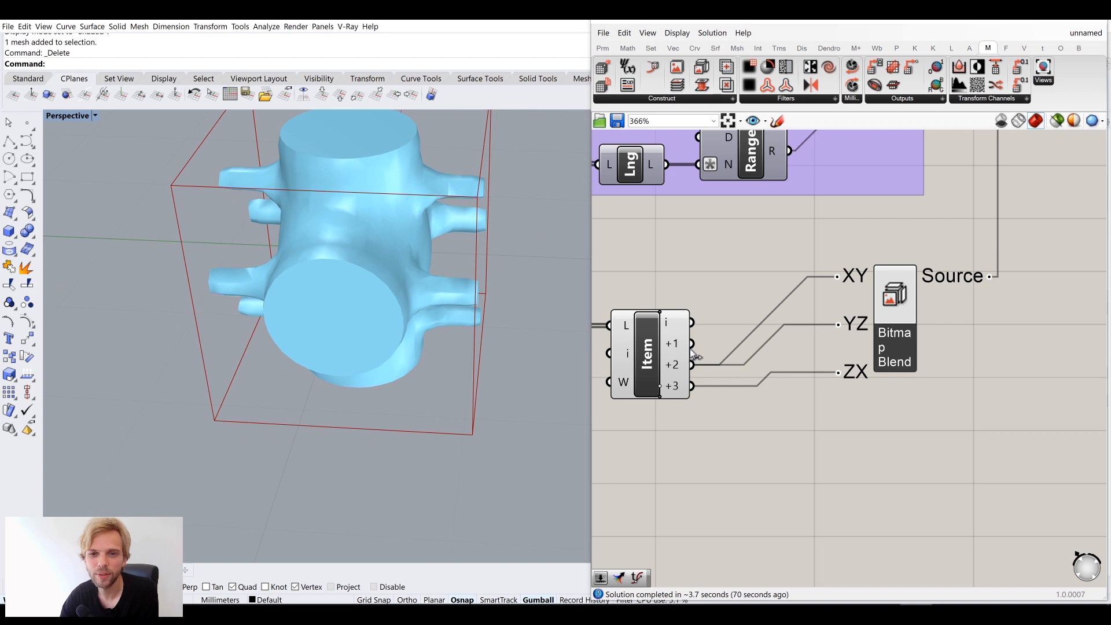
drag(694, 324, 838, 324)
mouse_move(445, 290)
right_down()
mouse_move(479, 273)
mouse_move(459, 277)
mouse_move(479, 280)
mouse_move(464, 301)
mouse_move(464, 344)
mouse_move(466, 283)
right_up()
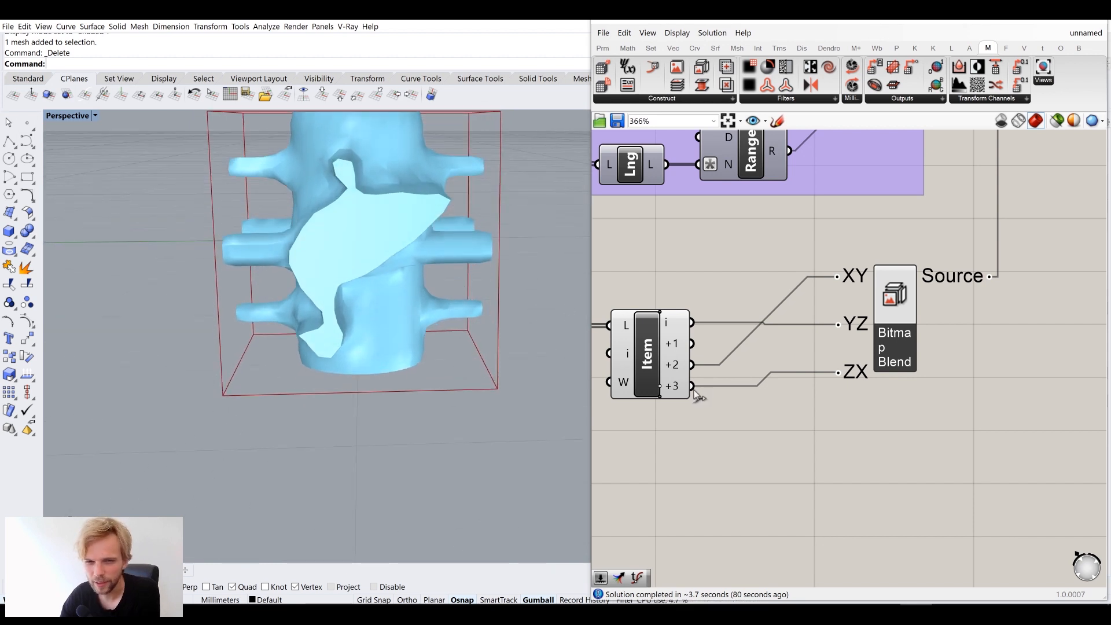
Feed the +3 image into XY and YZ as well, forming a lattice of crossing bars
drag(692, 385, 837, 277)
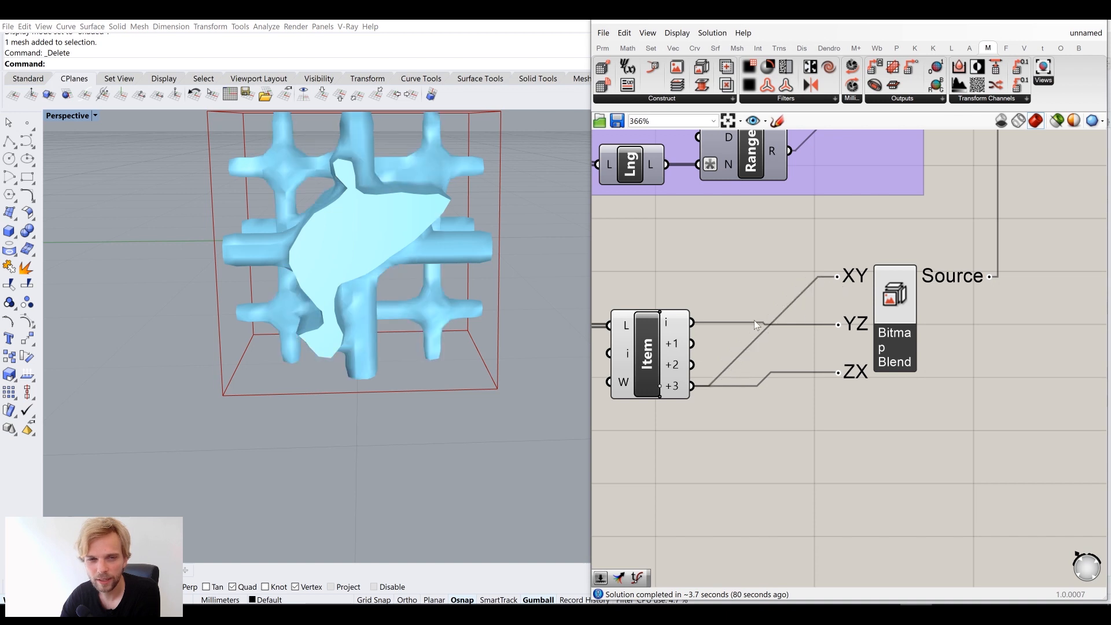
right_drag(462, 326, 389, 296)
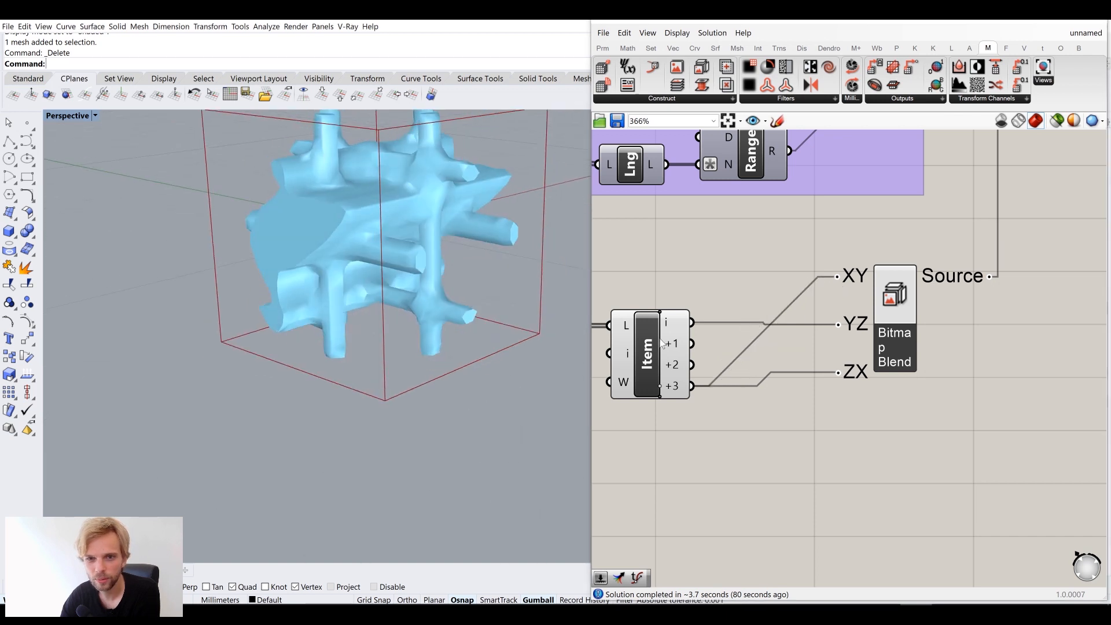
drag(696, 386, 838, 324)
right_drag(347, 324, 511, 315)
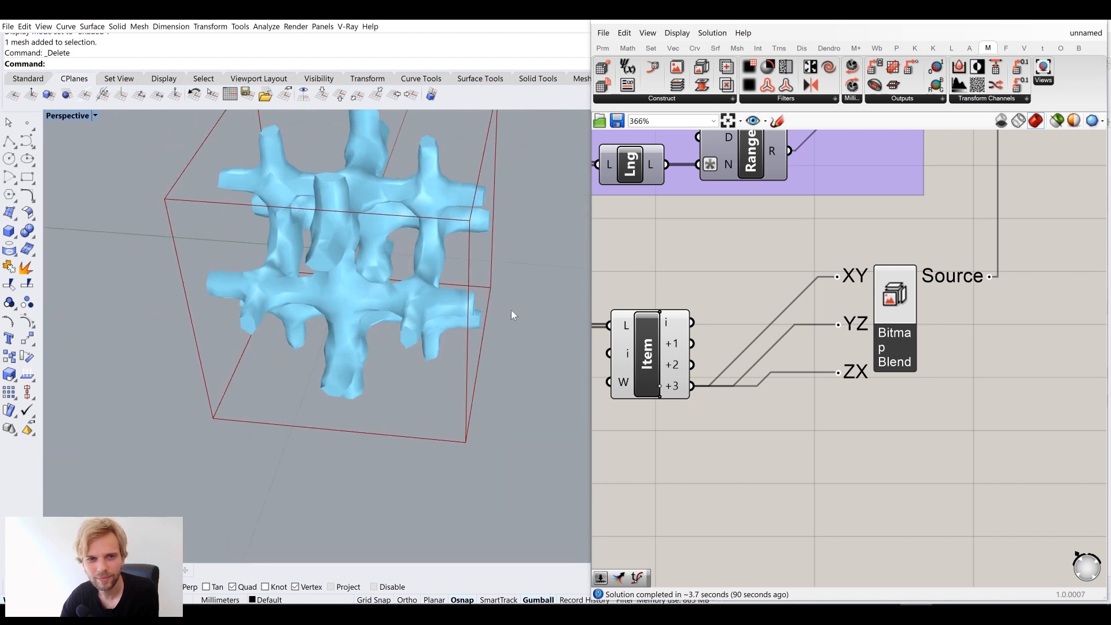
scroll(710, 262, down, 5)
Raise the voxel Resolution to 48 and view the mesh from the front
scroll(736, 302, up, 7)
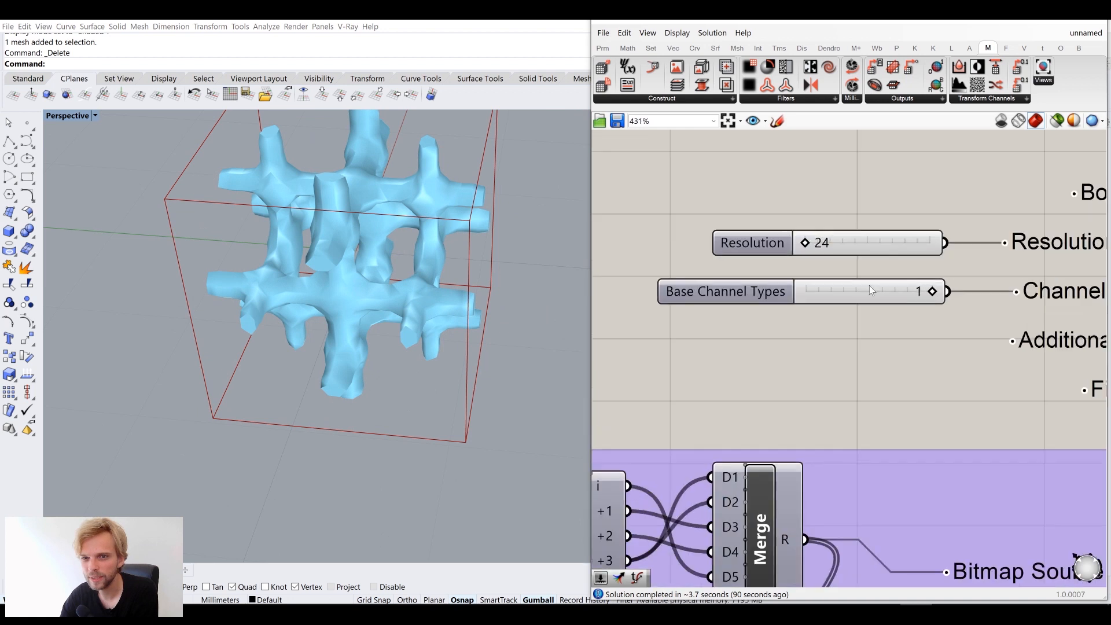
scroll(782, 299, up, 1)
click(782, 298)
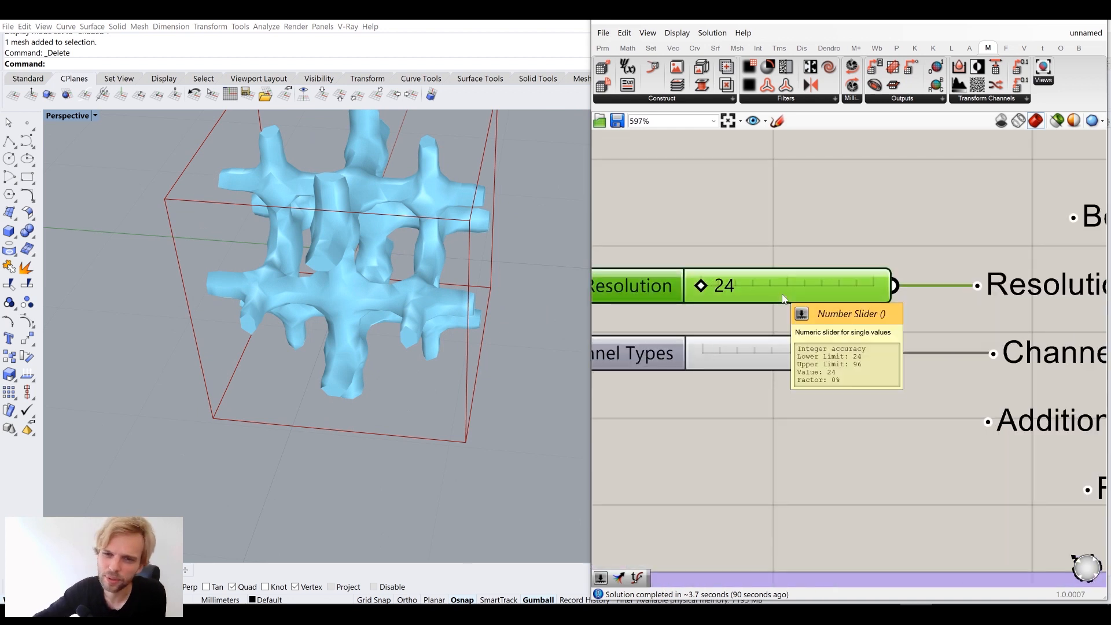
double_click(815, 293)
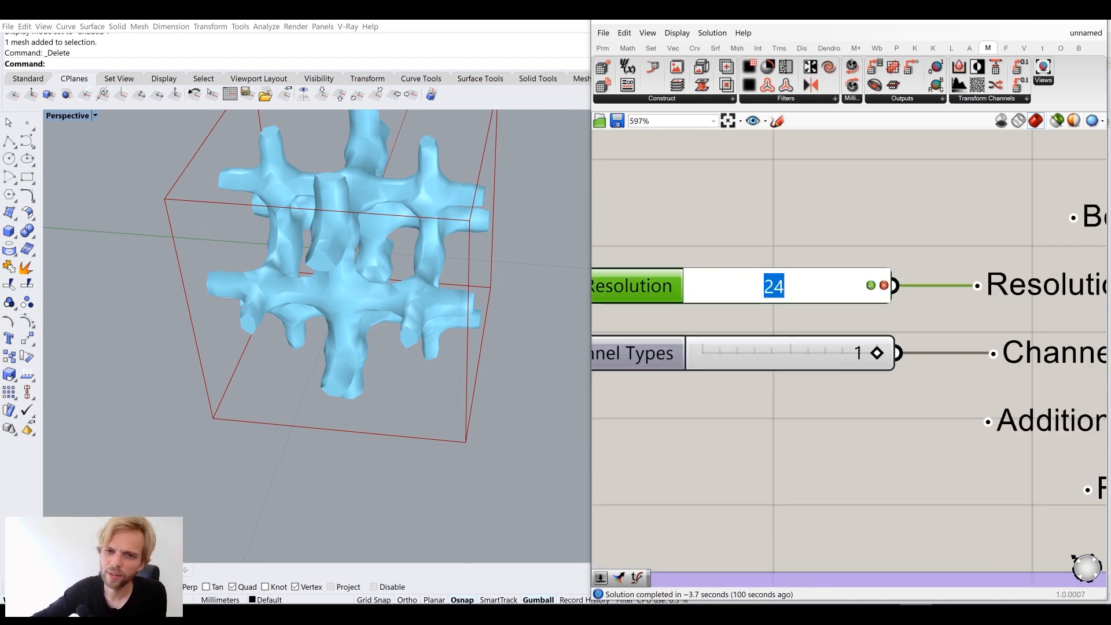
text(48)
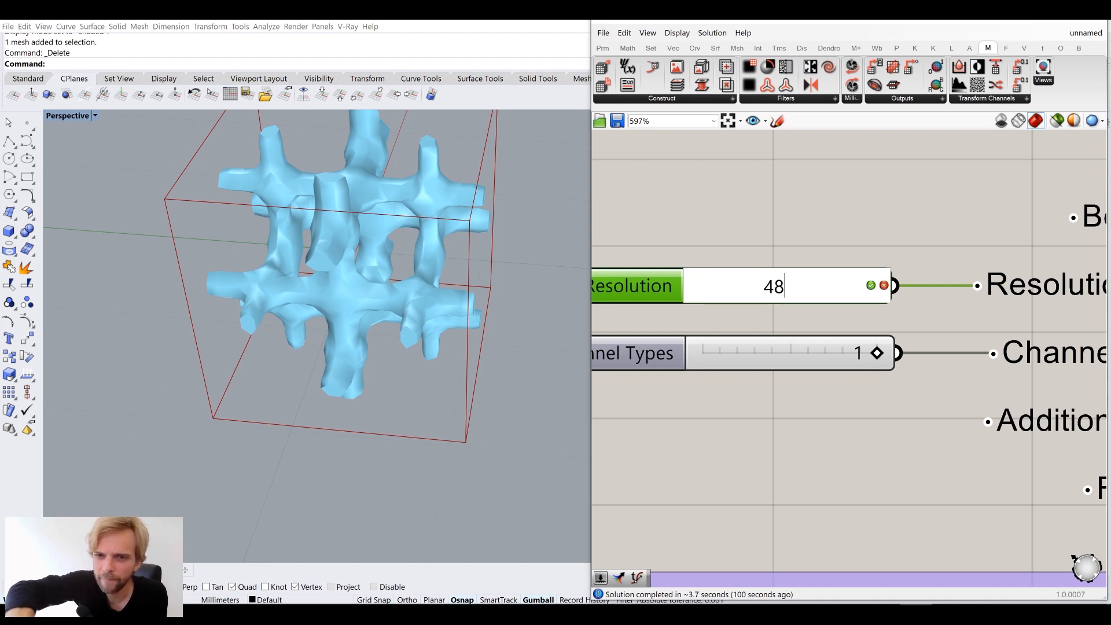
key(Return)
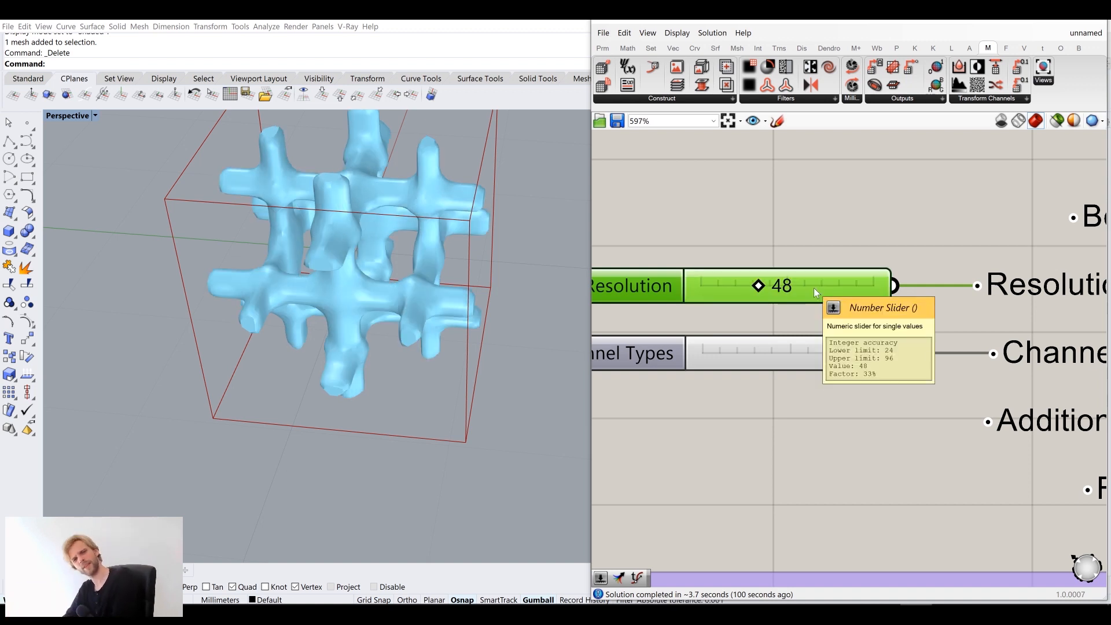
right_drag(341, 447, 509, 371)
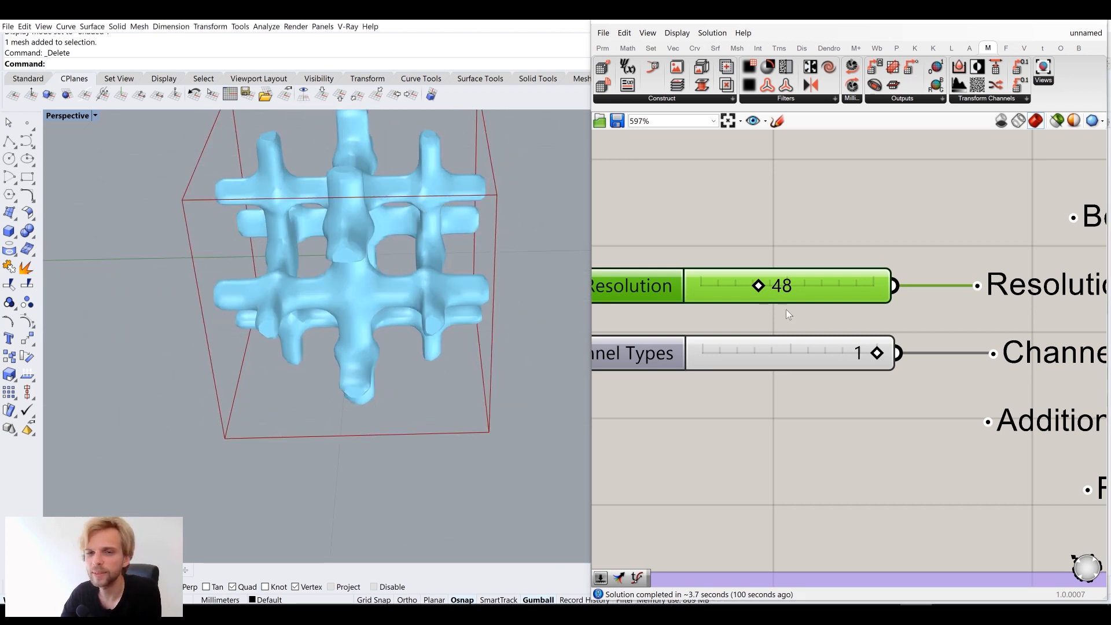
Disconnect the images feeding Bitmap Blend's YZ and ZX inputs, leaving only XY
scroll(840, 302, down, 6)
right_drag(942, 520, 905, 380)
right_drag(827, 463, 848, 392)
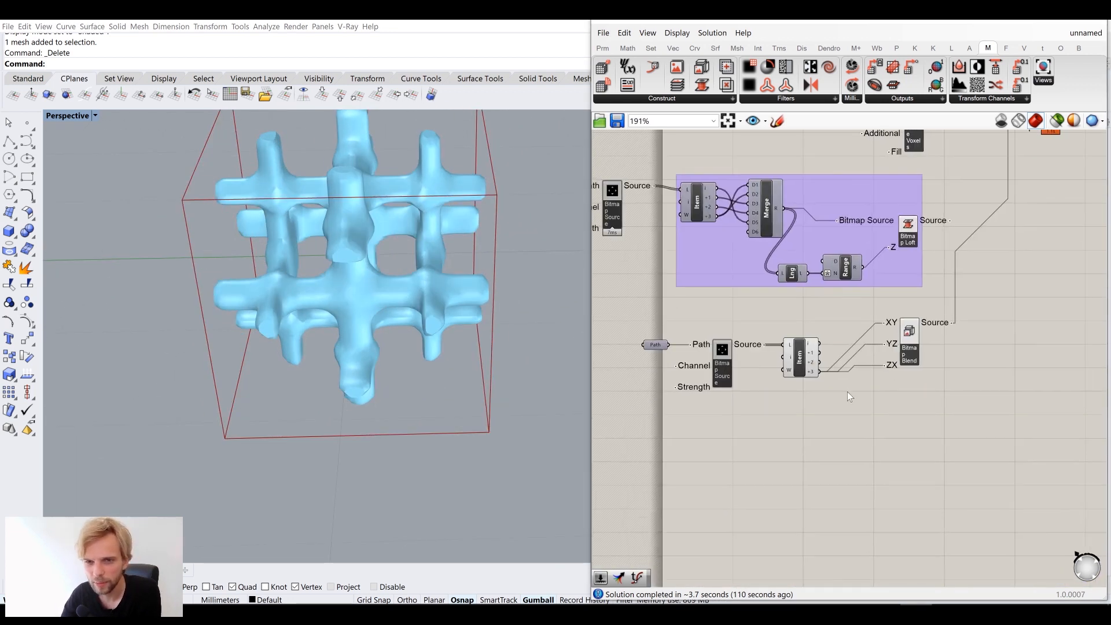
scroll(848, 390, up, 4)
right_drag(808, 344, 757, 401)
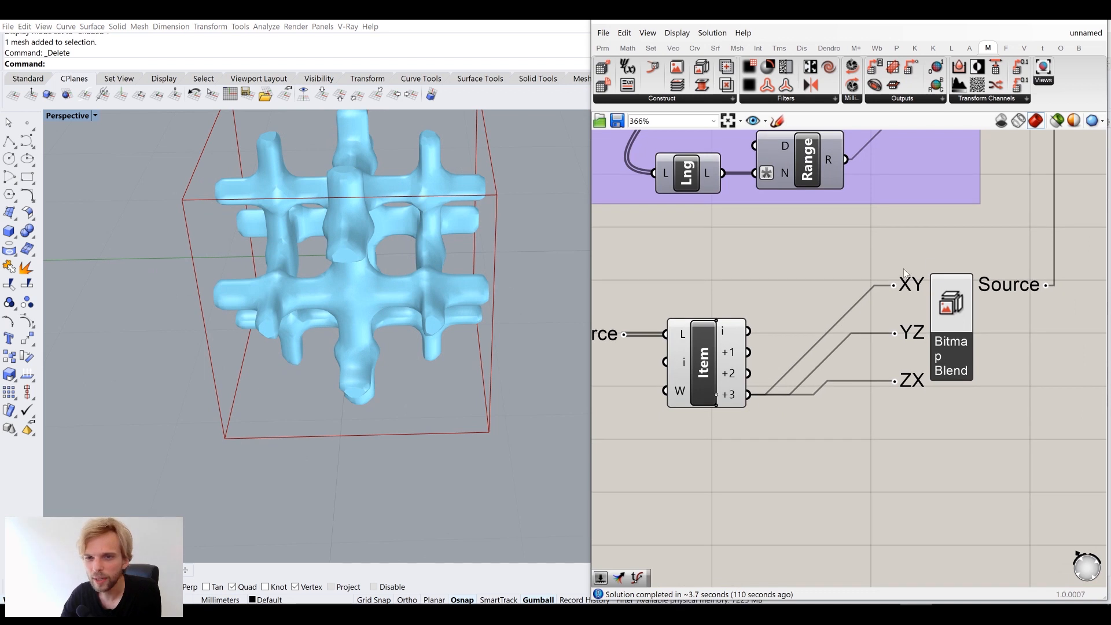
drag(896, 334, 779, 395)
ctrl+drag(895, 382, 747, 397)
Clear ZX, then feed item i into YZ and also into ZX
right_drag(353, 278, 349, 229)
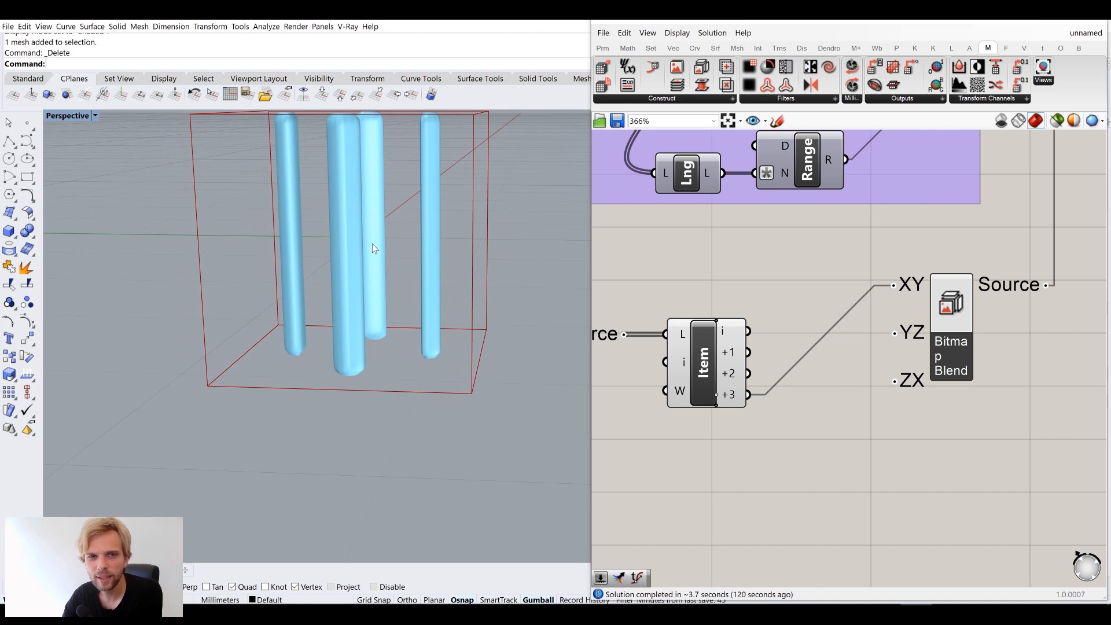
drag(749, 331, 894, 345)
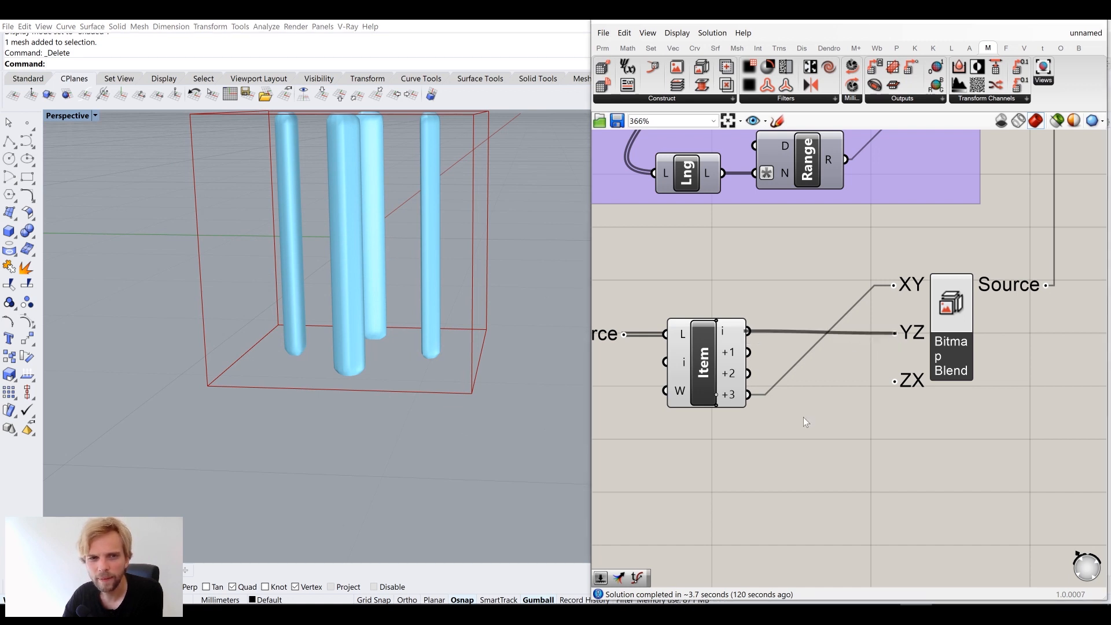
right_drag(351, 300, 382, 276)
drag(751, 334, 909, 390)
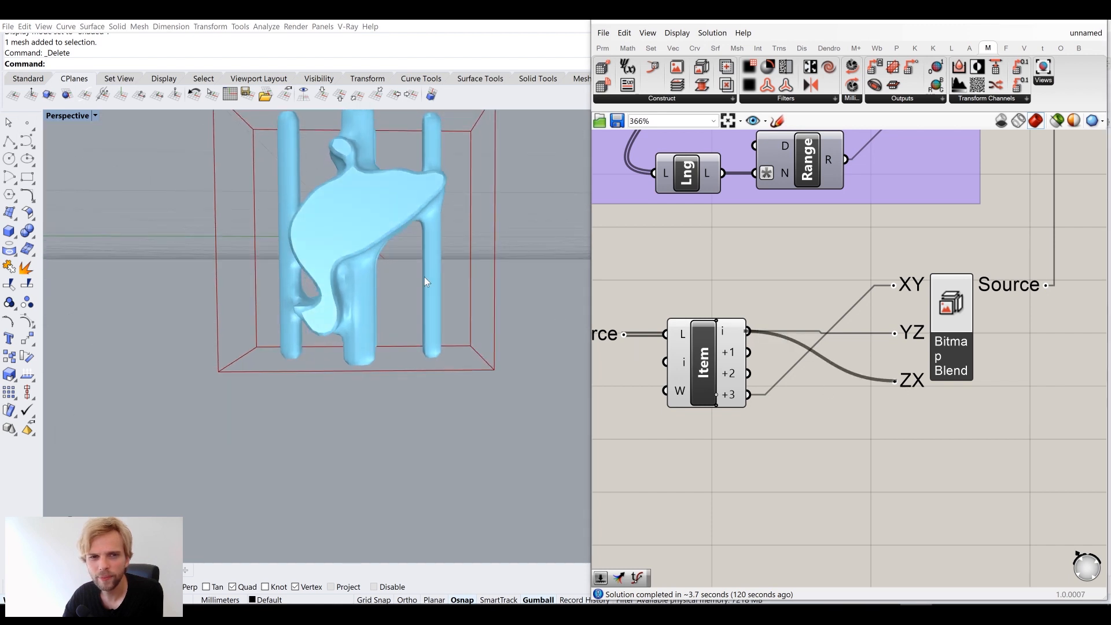
right_drag(432, 276, 405, 292)
Switch ZX to item +2, then to item +1 for a spiky cylindrical form
drag(749, 373, 895, 381)
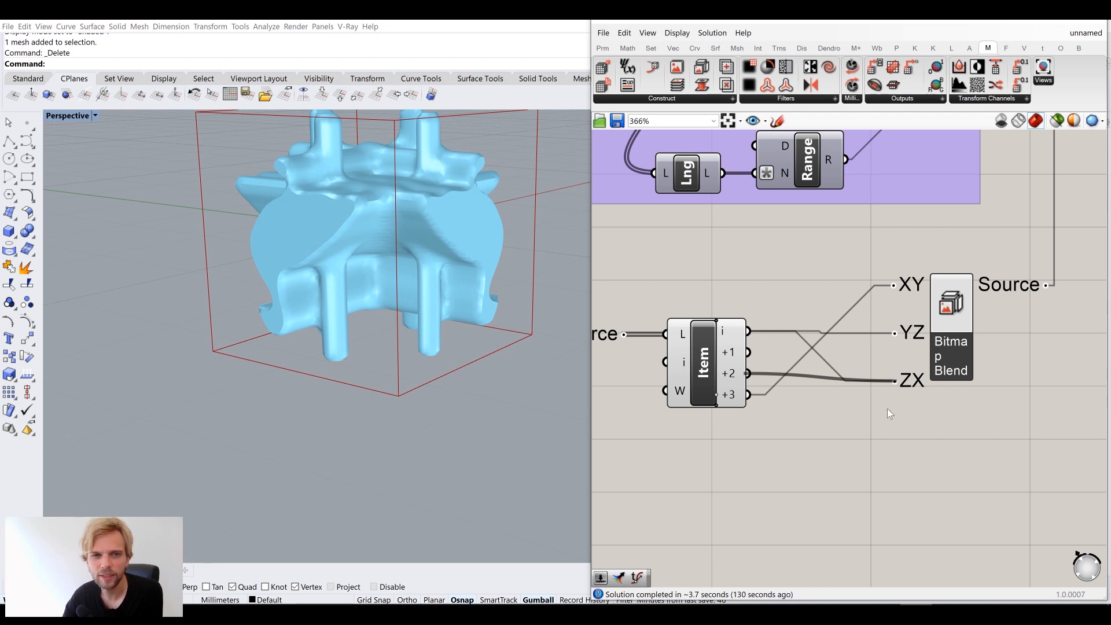
right_drag(352, 285, 539, 299)
drag(749, 351, 895, 395)
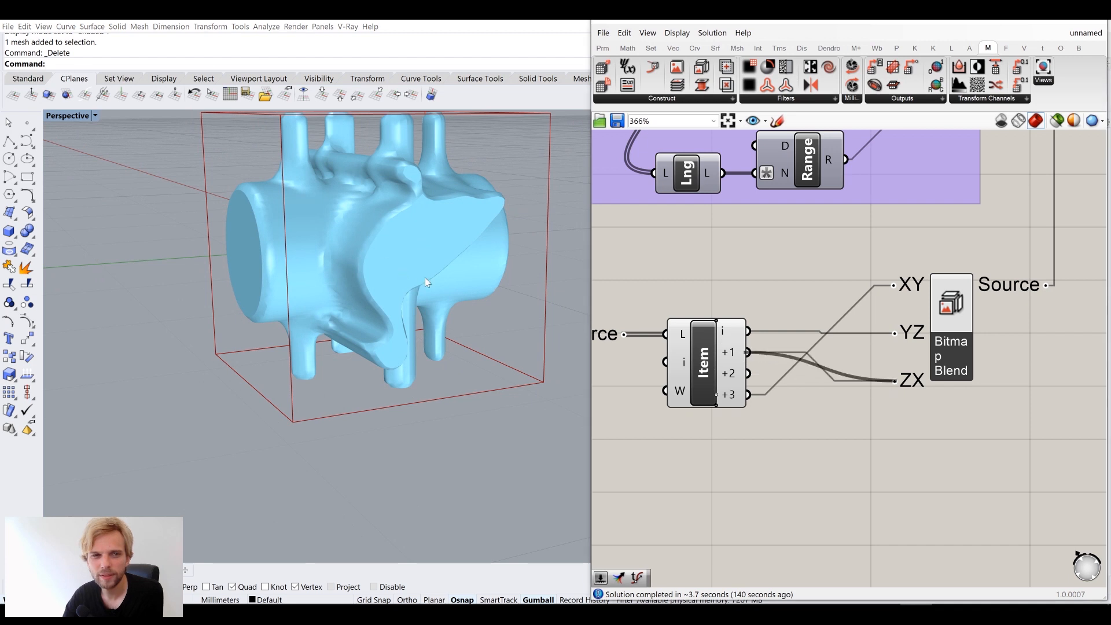
right_drag(428, 277, 400, 266)
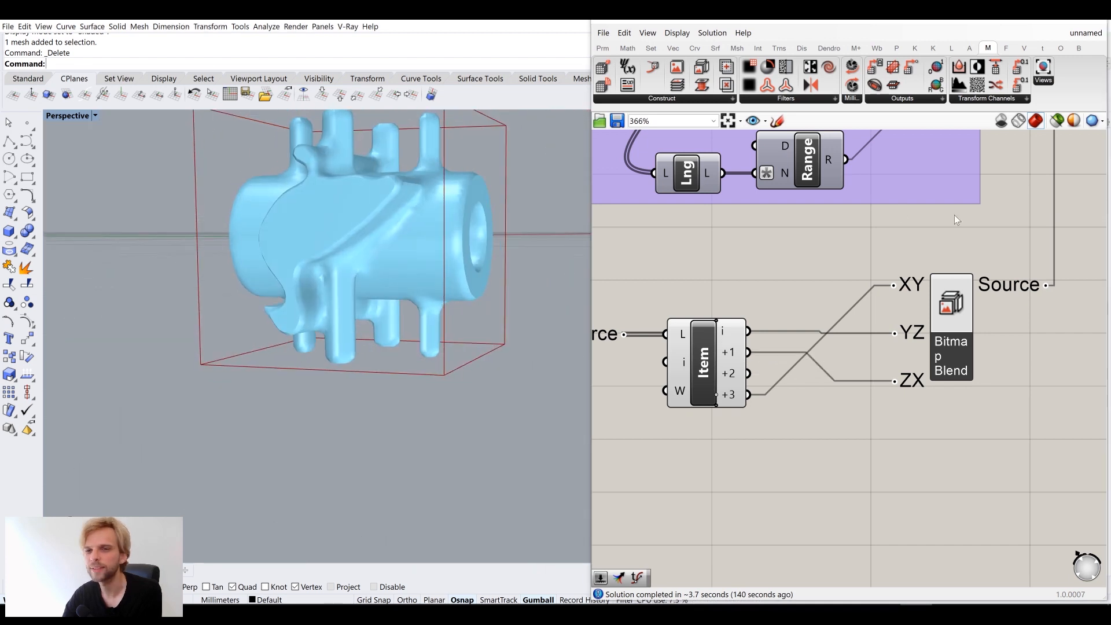
Select the Item and Bitmap Blend components together
scroll(947, 238, down, 6)
right_drag(931, 269, 821, 312)
scroll(792, 317, up, 3)
scroll(715, 293, up, 2)
click(736, 292)
scroll(958, 375, down, 2)
drag(966, 385, 805, 270)
Group the Item and Bitmap Blend components and reframe the canvas around the definition
middle_click(817, 272)
click(846, 241)
click(1008, 313)
right_drag(986, 302, 807, 371)
scroll(807, 371, down, 2)
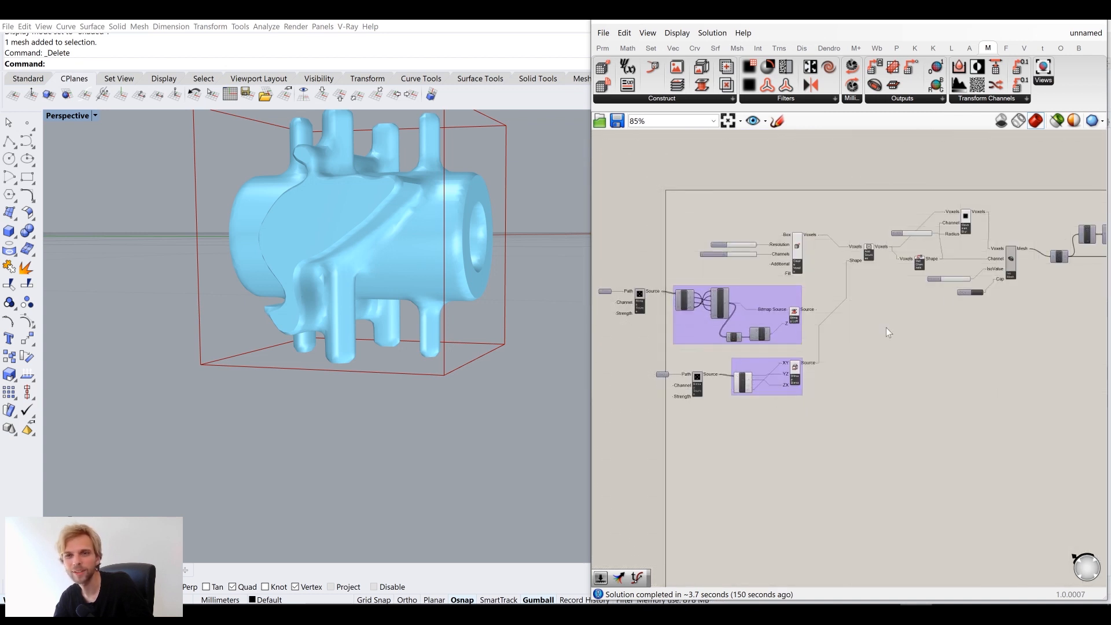
right_drag(991, 301, 866, 316)
right_drag(1042, 294, 930, 289)
scroll(984, 278, up, 5)
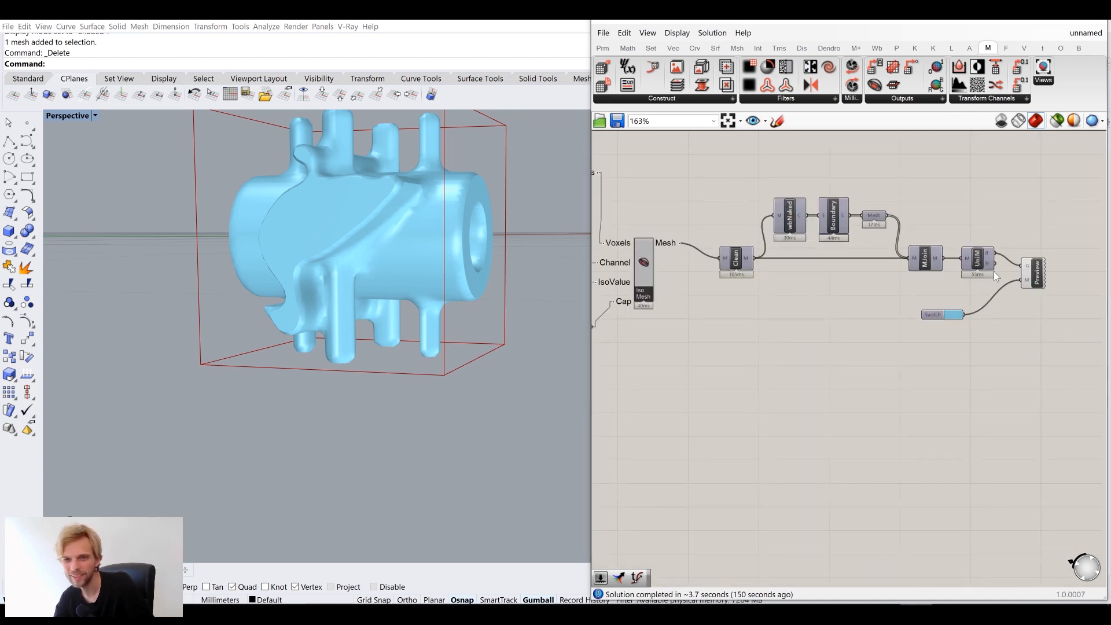
Pan and zoom the Grasshopper canvas to bring the UniM and Preview components into view
right_click(989, 246)
click(835, 343)
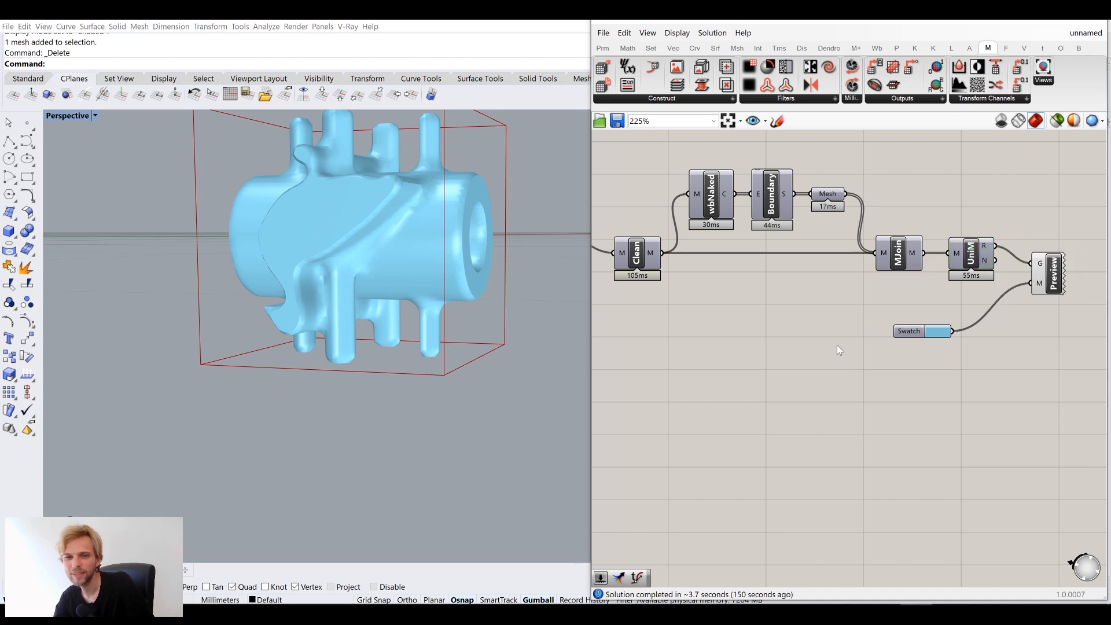
scroll(832, 340, down, 5)
right_drag(318, 206, 424, 239)
right_drag(759, 303, 912, 322)
scroll(886, 317, down, 6)
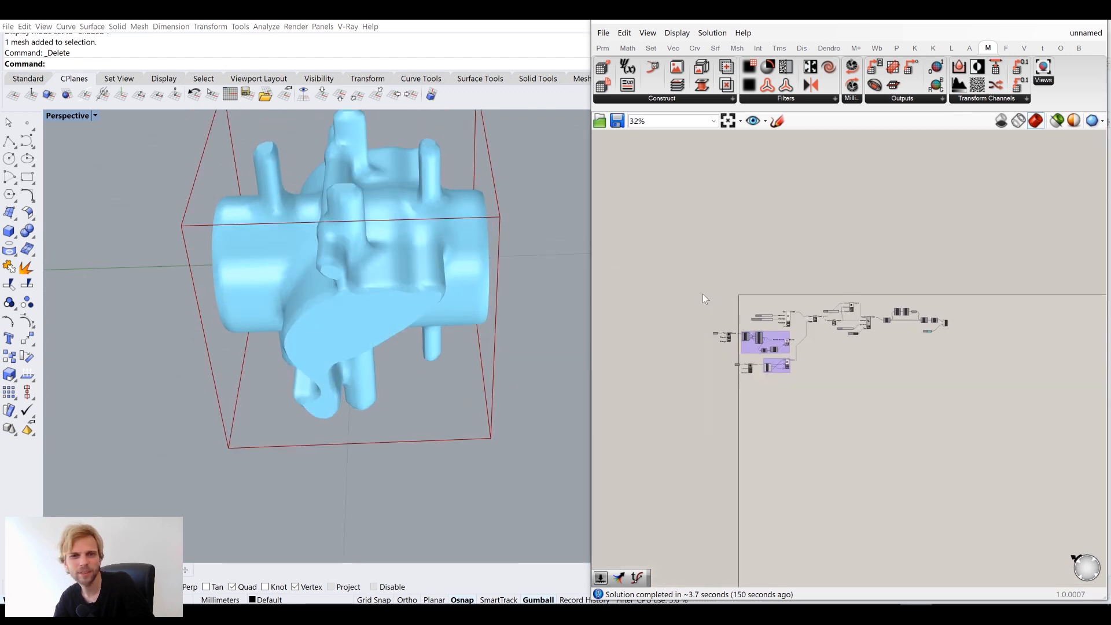
right_drag(703, 294, 824, 333)
scroll(877, 353, up, 13)
scroll(932, 363, down, 9)
right_drag(966, 353, 777, 293)
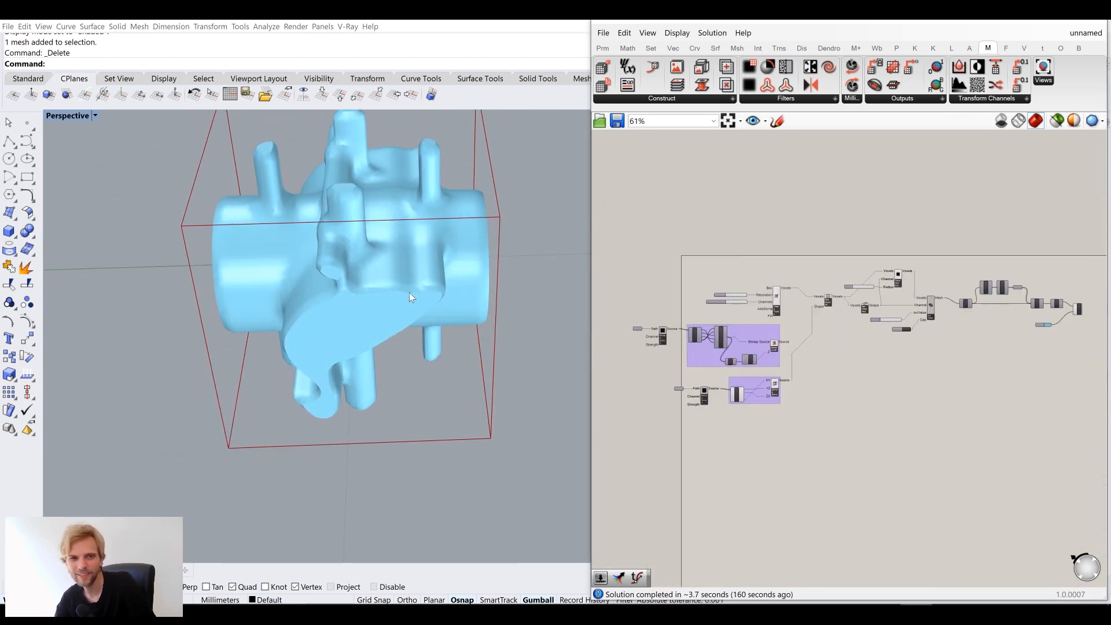
scroll(1007, 306, up, 8)
scroll(904, 283, up, 3)
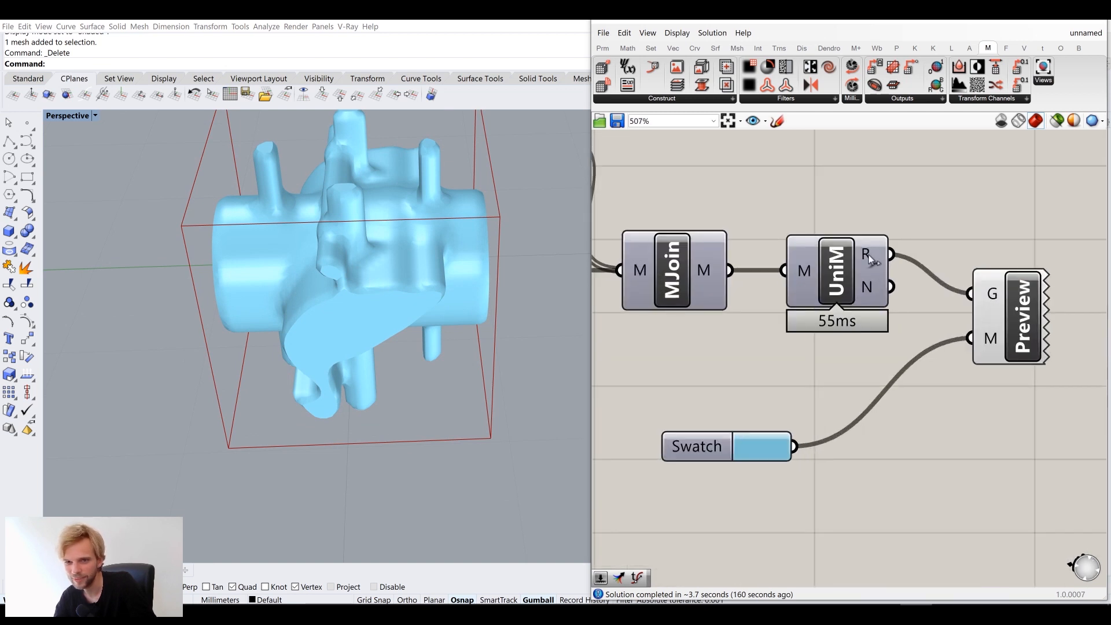
Bake the UniM mesh into Rhino with default attributes and move the copy beside the preview
right_click(865, 253)
click(900, 277)
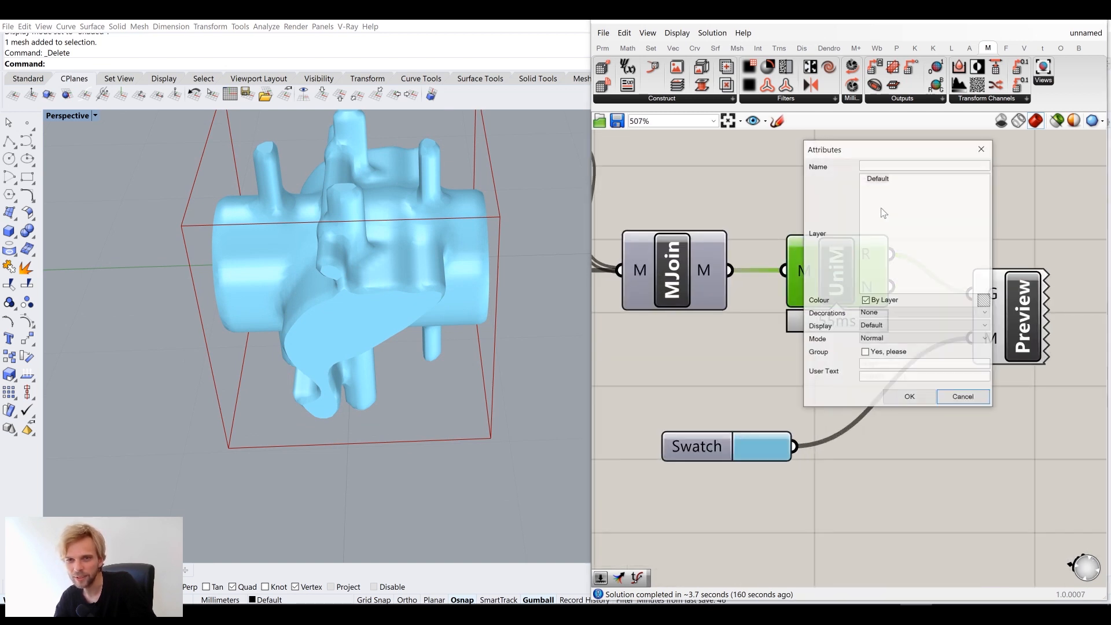
click(910, 396)
click(427, 303)
scroll(427, 303, down, 8)
right_drag(427, 303, 263, 300)
drag(262, 300, 508, 316)
right_drag(509, 316, 432, 355)
Turn the baked mesh 180 degrees and orbit around to its wing side
scroll(432, 356, up, 4)
drag(422, 316, 248, 242)
click(249, 242)
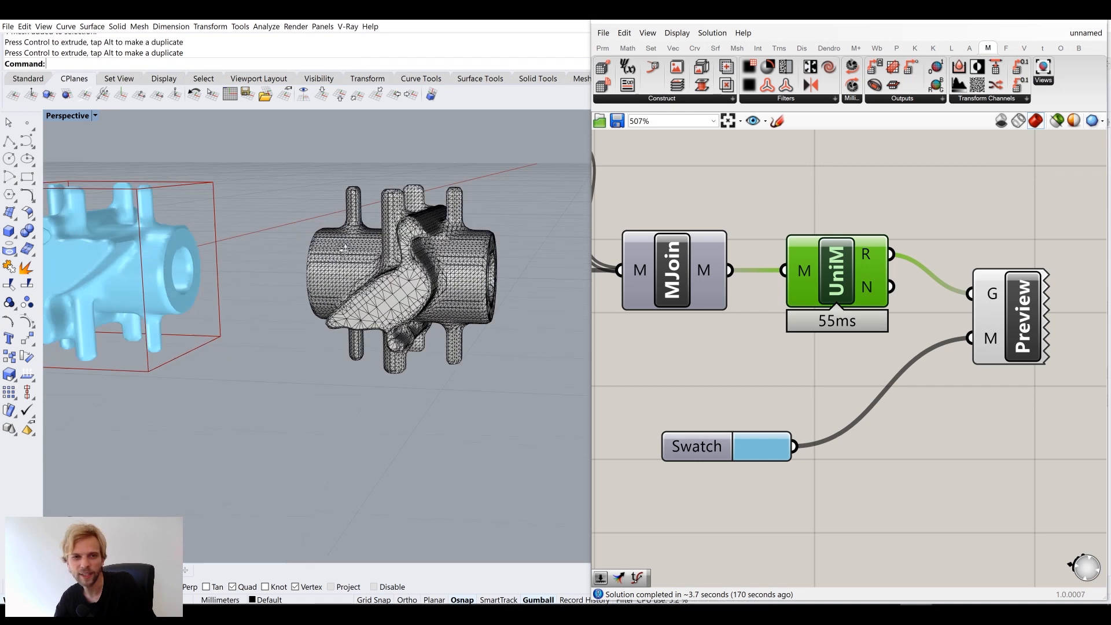
right_drag(249, 242, 462, 253)
scroll(451, 249, up, 5)
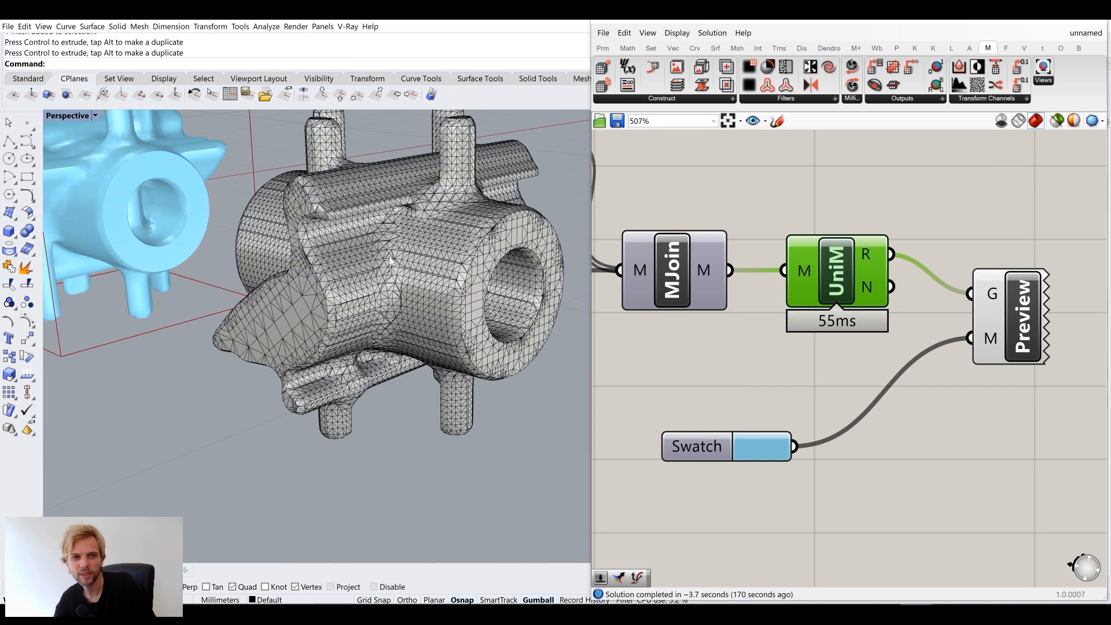
right_drag(440, 354, 438, 376)
Switch the Perspective view to Arctic display and orbit around the white mesh
click(60, 119)
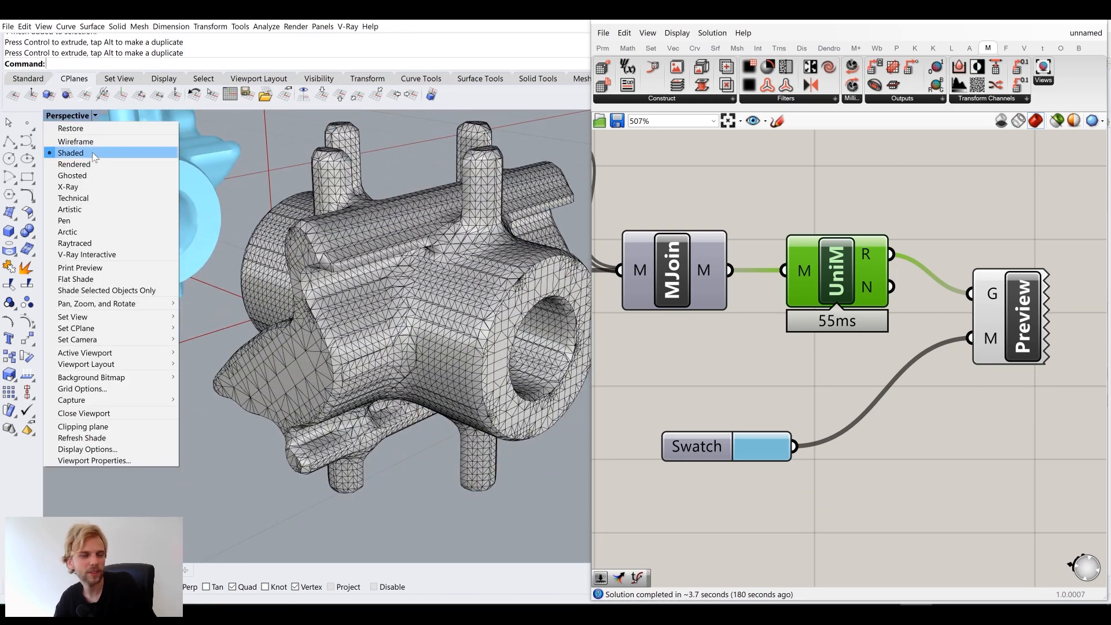
click(84, 231)
right_drag(355, 360, 392, 347)
right_drag(533, 384, 258, 330)
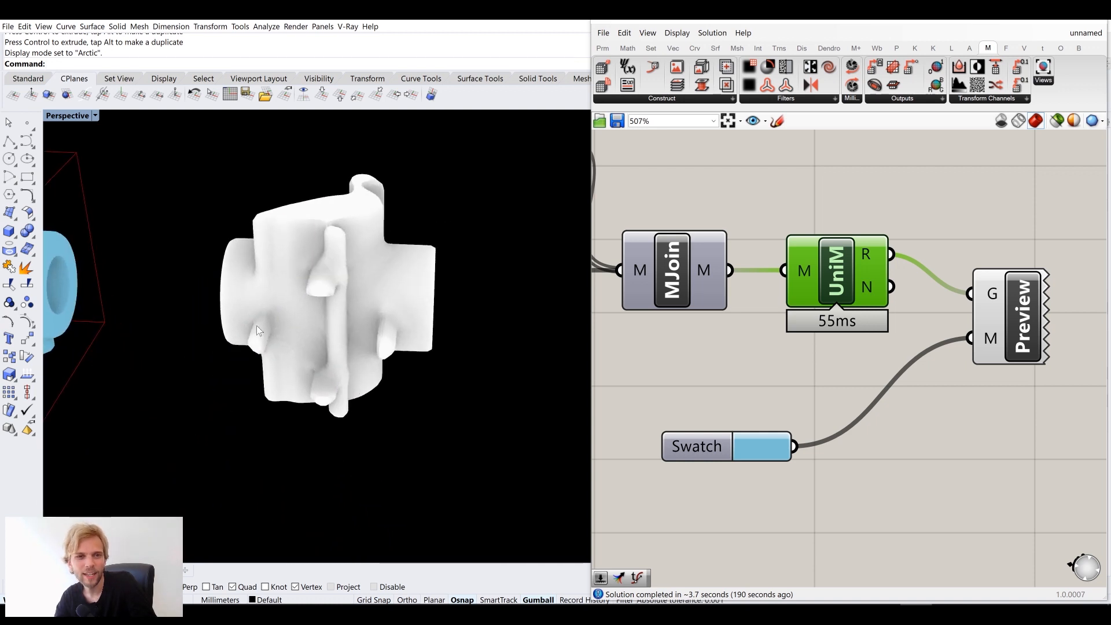
right_drag(310, 304, 315, 363)
right_drag(341, 240, 155, 144)
Return the Perspective view to Shaded display and frame both objects
right_click(64, 118)
click(101, 155)
mouse_move(304, 249)
right_down()
mouse_move(339, 290)
mouse_move(373, 304)
right_up()
scroll(374, 304, down, 5)
shift+right_drag(373, 304, 404, 238)
right_drag(403, 238, 431, 256)
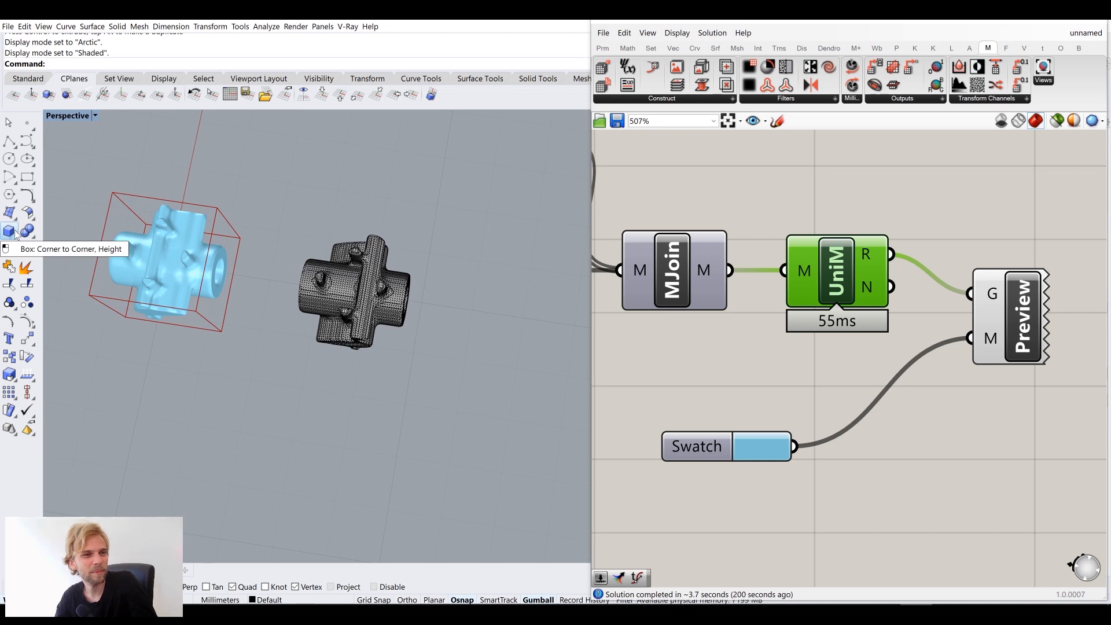
Draw a circle centred at the origin sized around the mesh, using the four-view layout
click(9, 158)
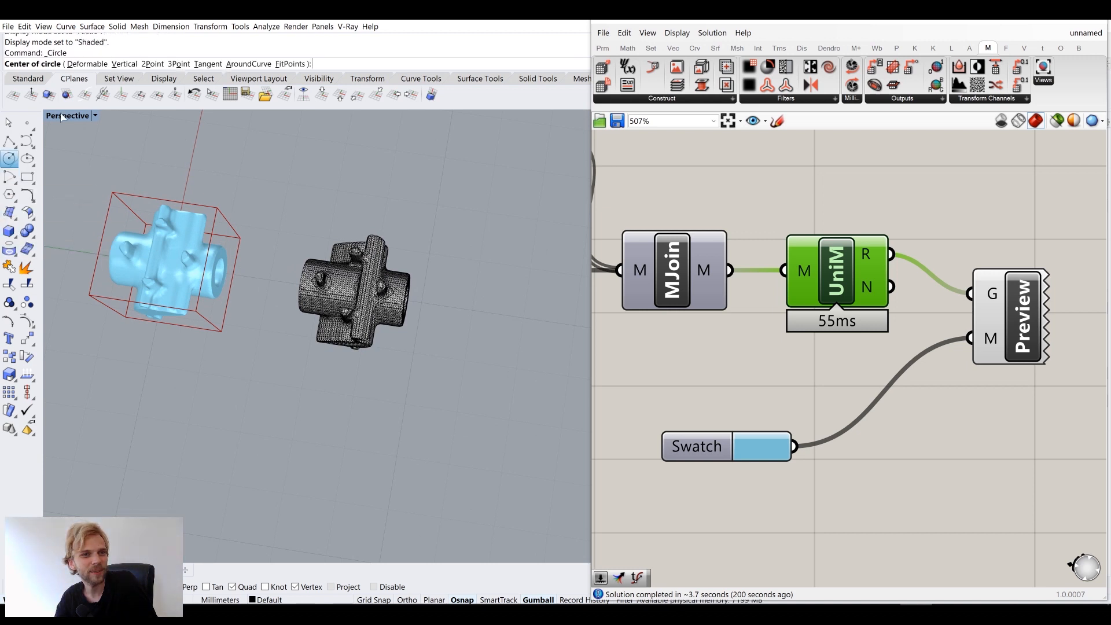
double_click(64, 116)
scroll(231, 250, up, 5)
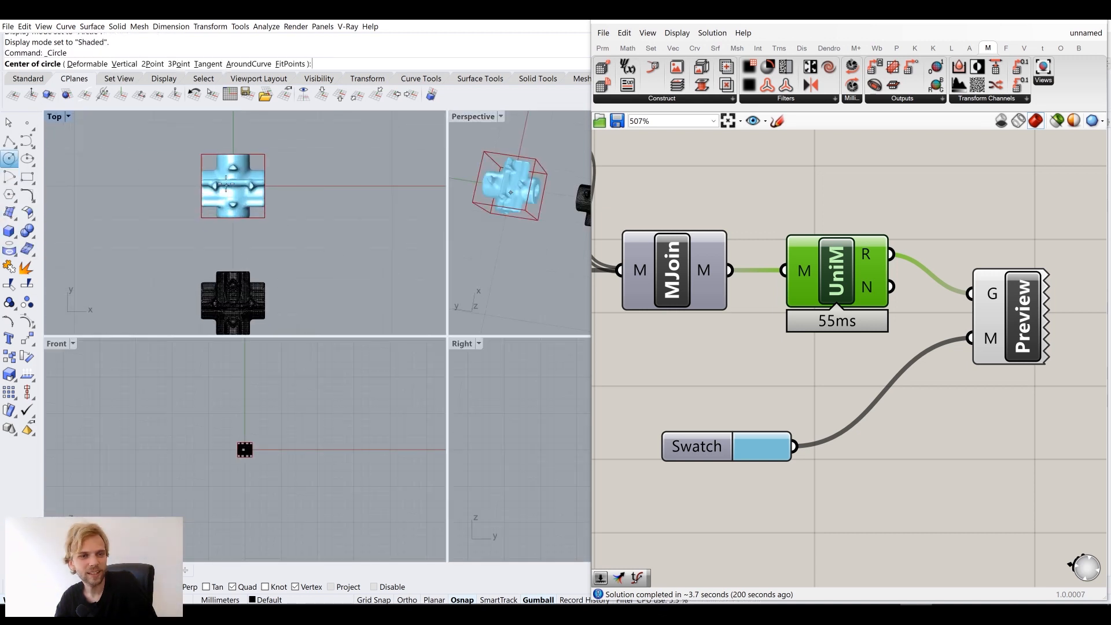
text(0)
key(Return)
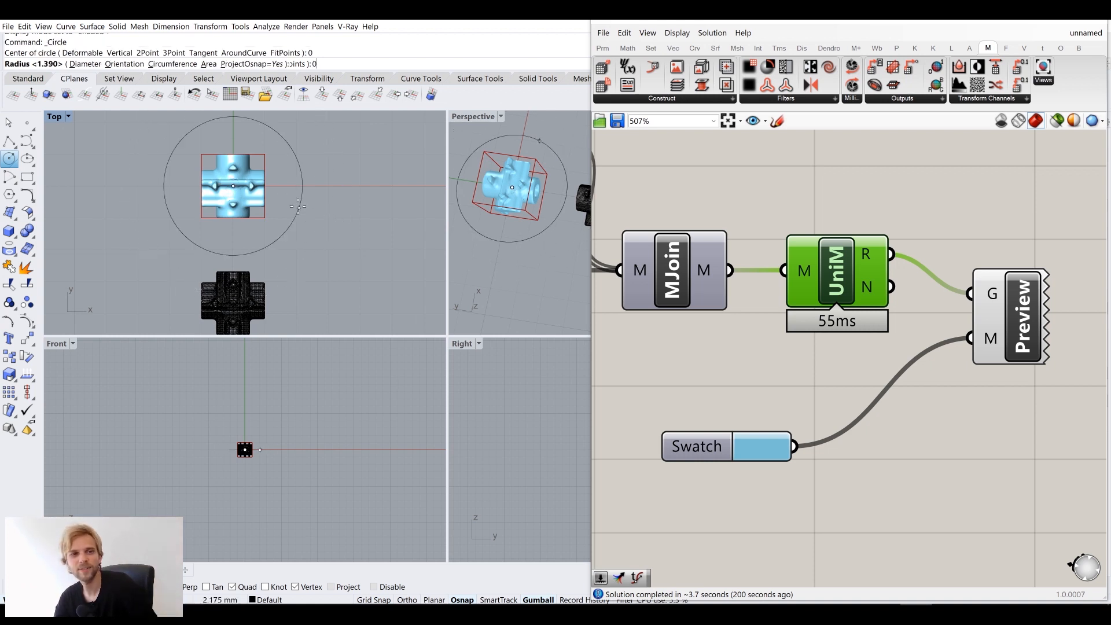
click(298, 224)
Move the circle over the baked mesh and raise it to sit on top
click(298, 228)
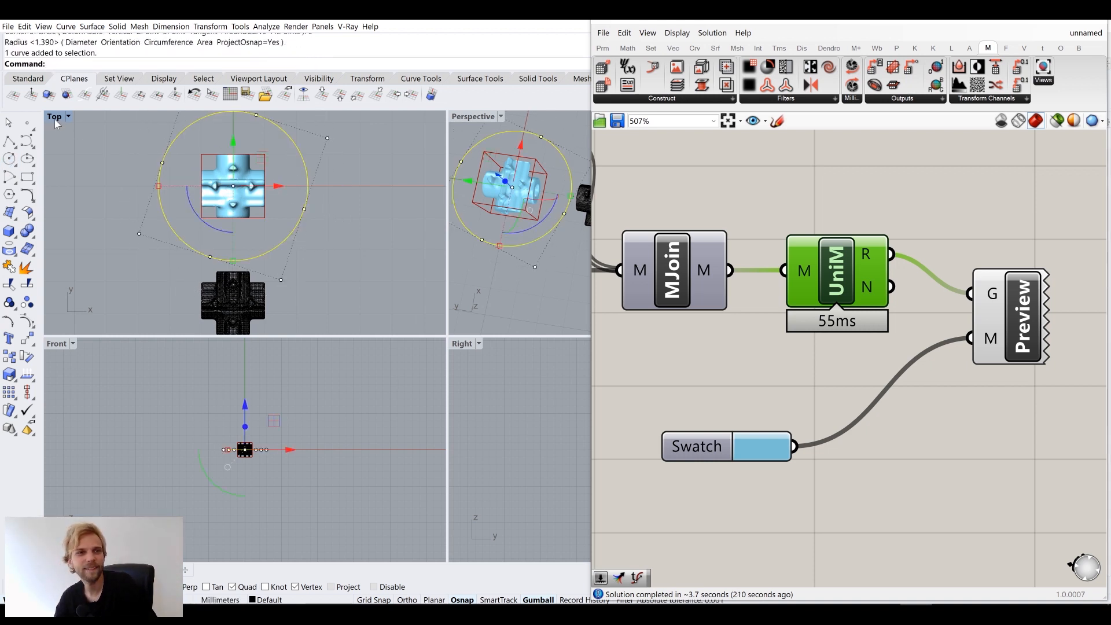
drag(233, 141, 256, 265)
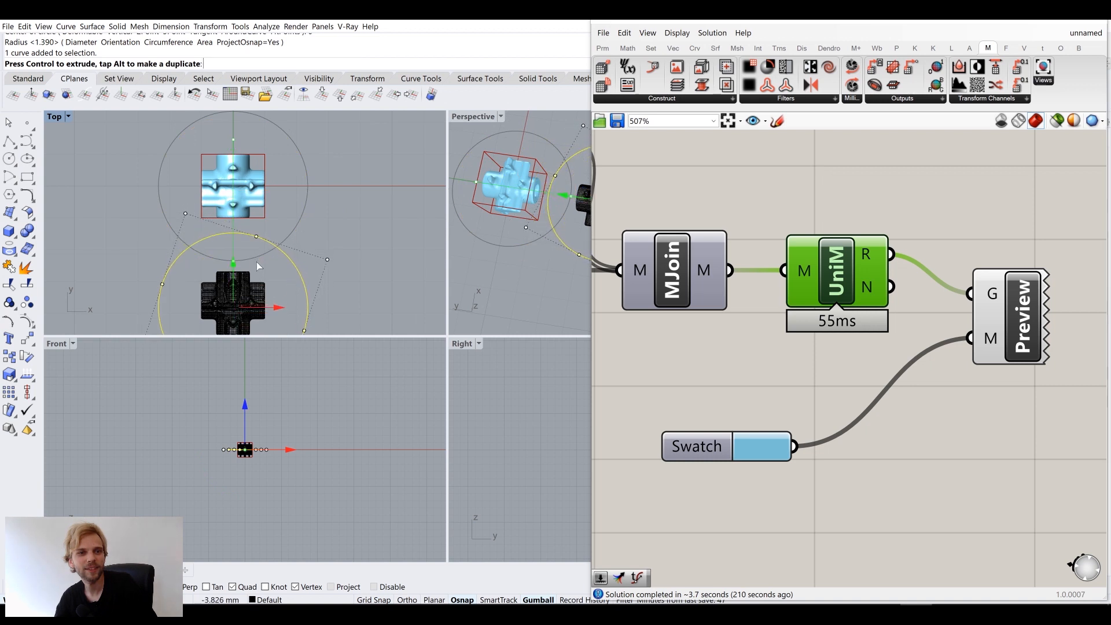
double_click(475, 116)
right_drag(436, 272, 360, 277)
drag(360, 278, 361, 229)
scroll(313, 248, up, 4)
right_drag(313, 248, 283, 291)
scroll(307, 284, down, 5)
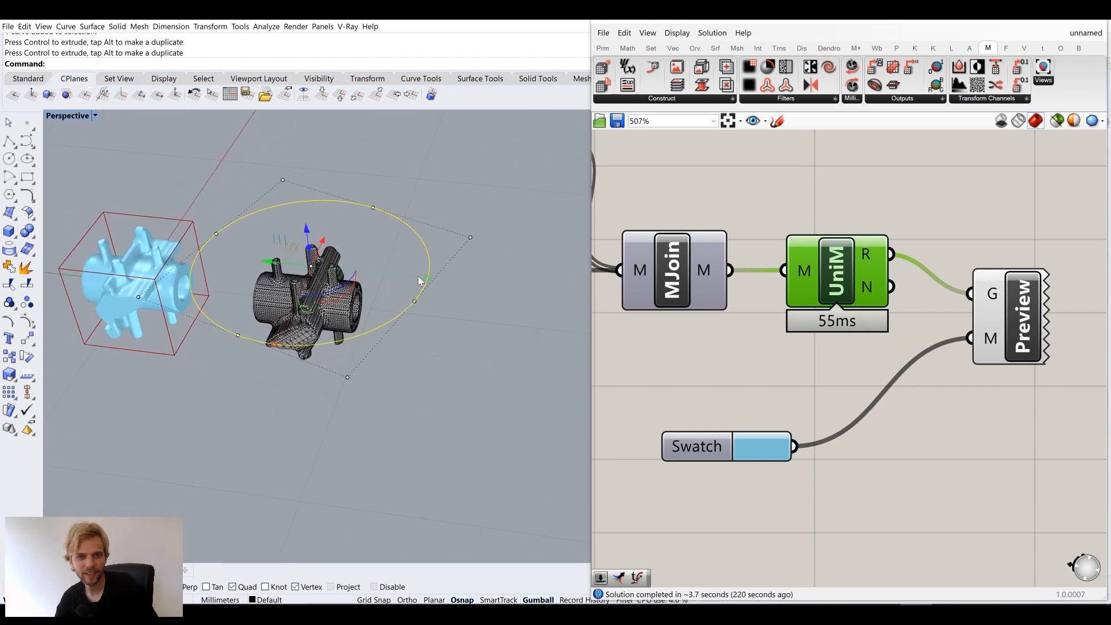
Shrink the circle slightly, fill it with PlanarSrf, and delete the leftover curve
drag(430, 281, 405, 284)
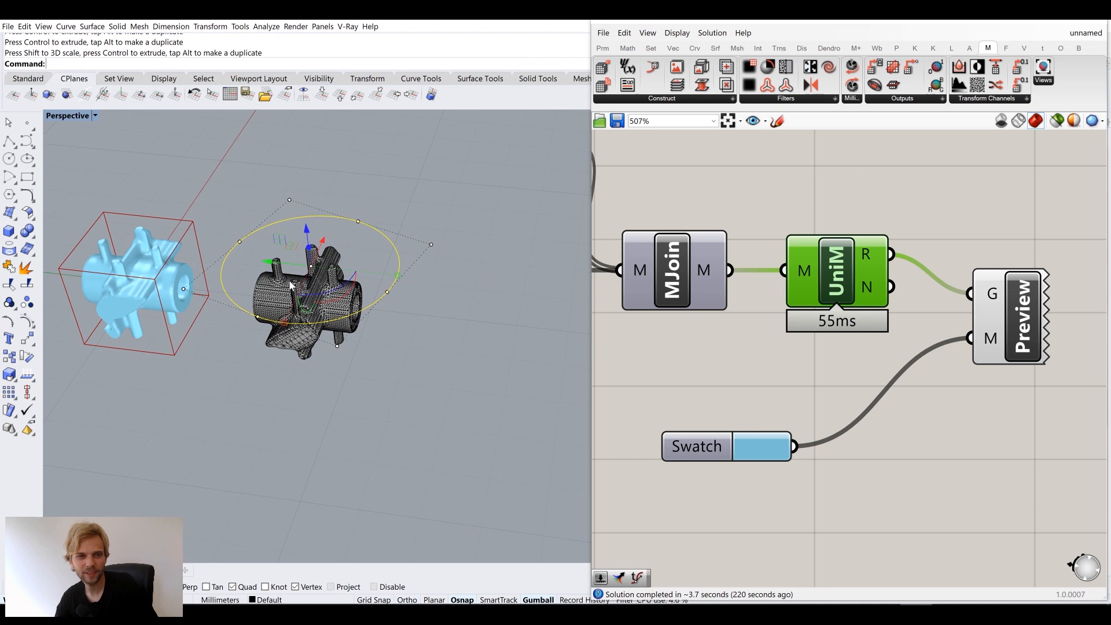
scroll(291, 283, up, 2)
text(lanarSrf)
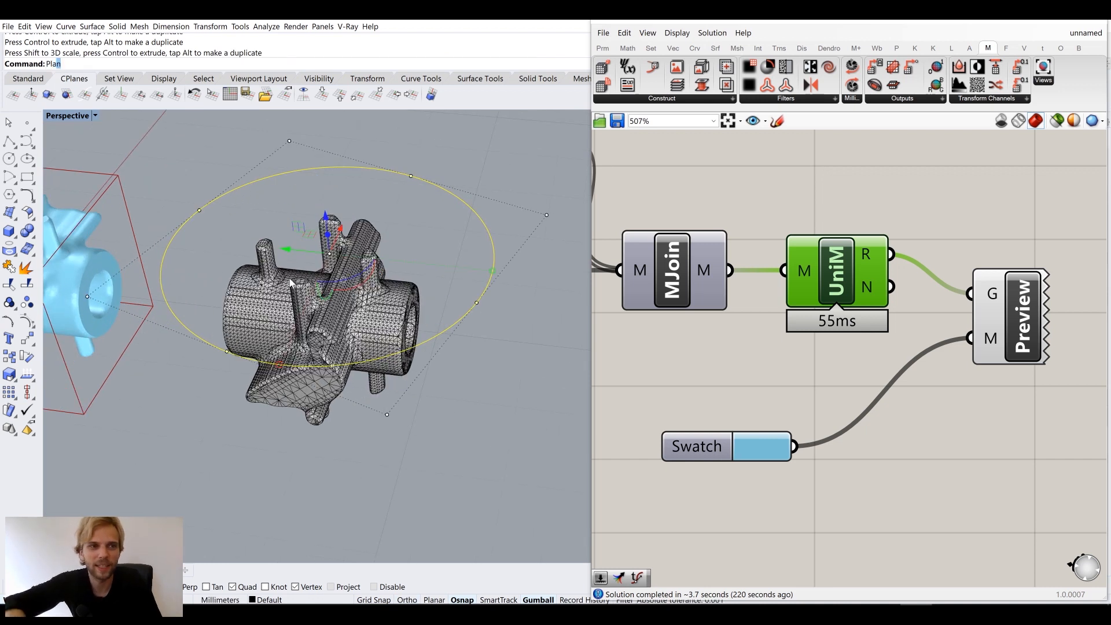
key(Return)
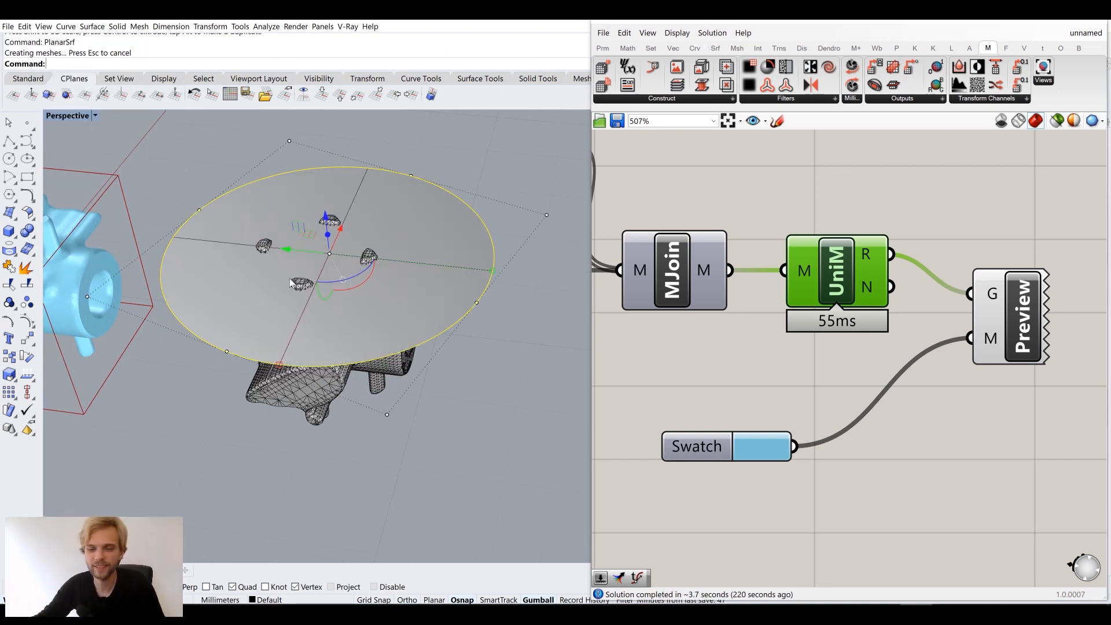
key(Delete)
click(376, 326)
Thicken the disc with OffsetSrf at distance 0.1 into a solid slab
text(OffsetSrf)
key(Return)
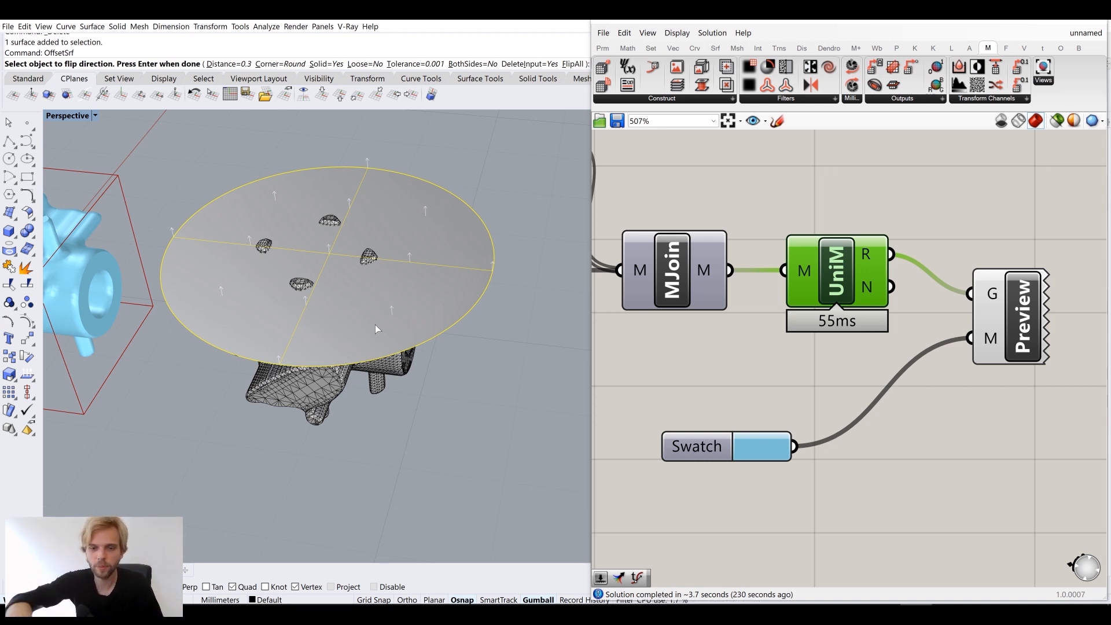
key(Return)
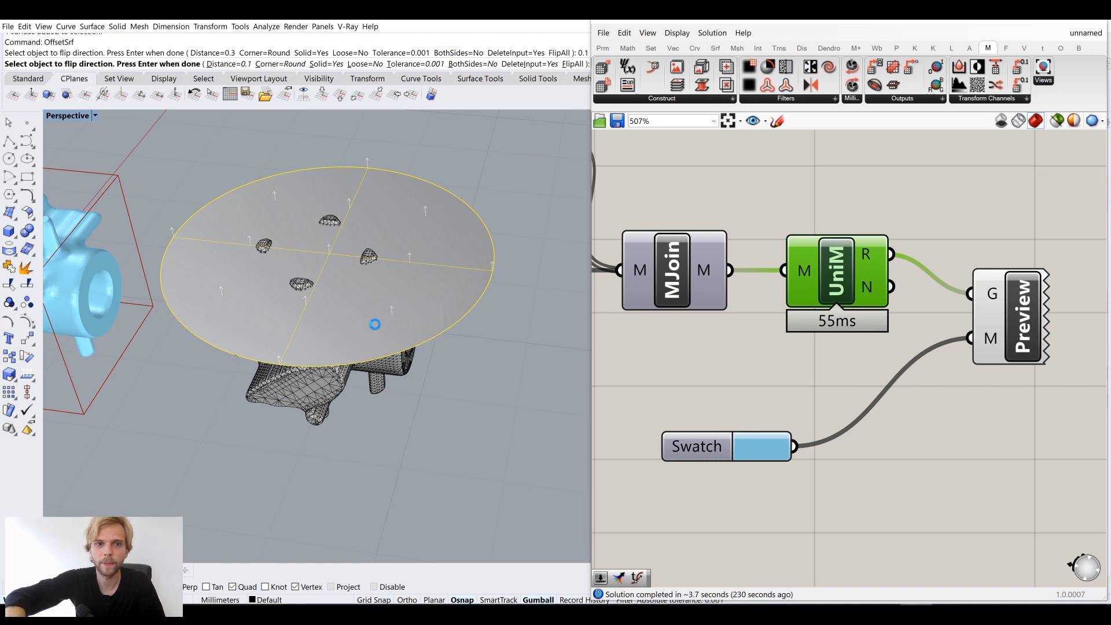
right_drag(508, 359, 356, 290)
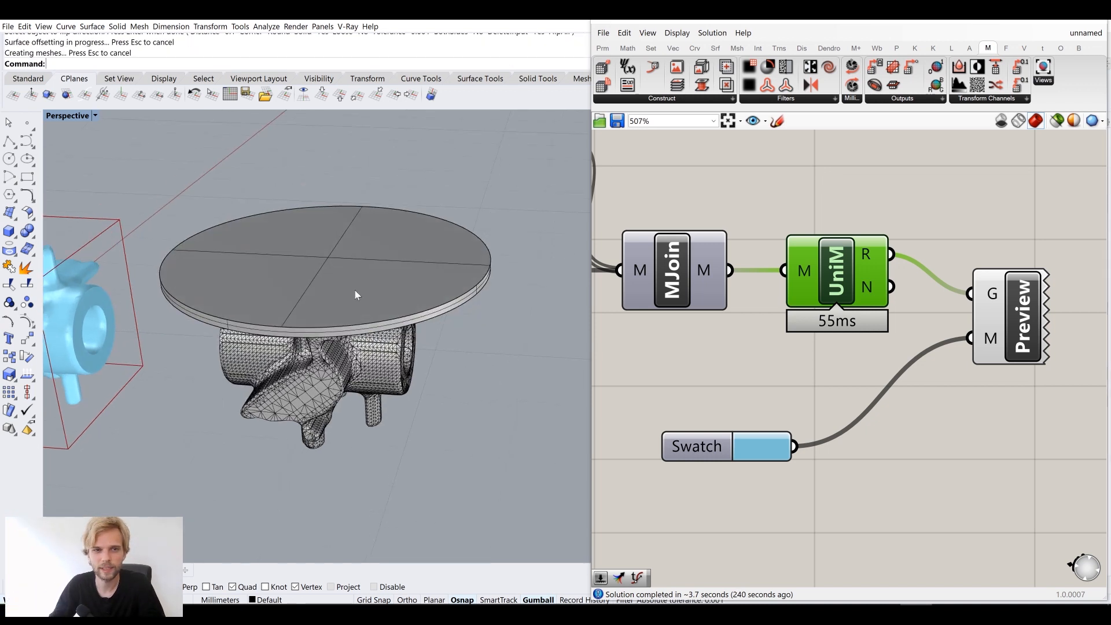
scroll(355, 290, up, 3)
Chamfer the slab's top and bottom edges with ChamferEdge at 0.02
text(ChamferEdge)
key(Return)
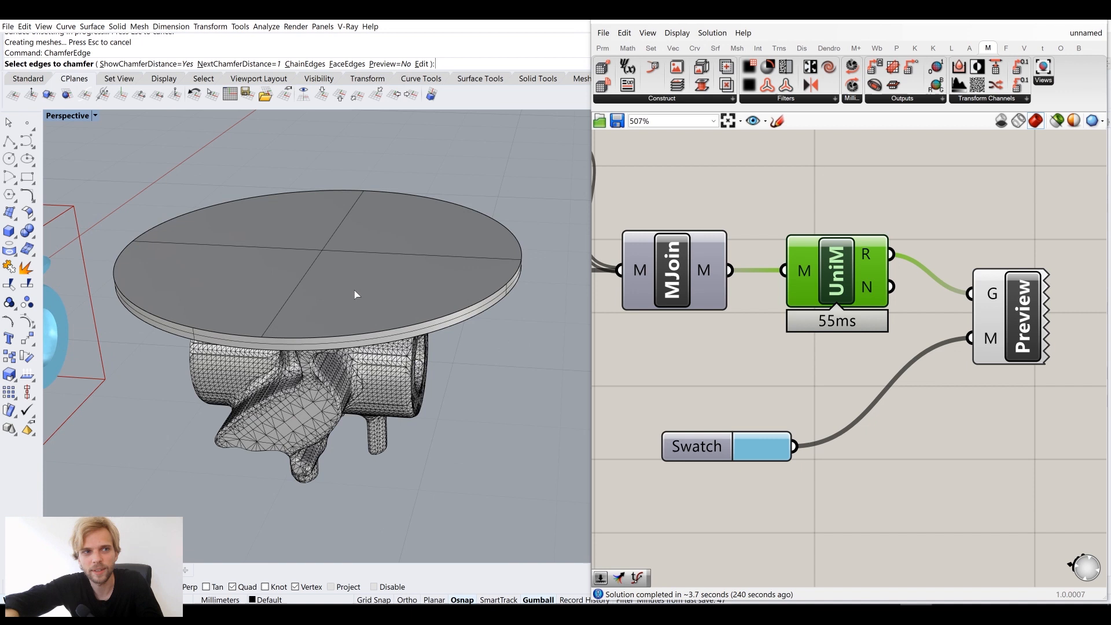
text(0.02)
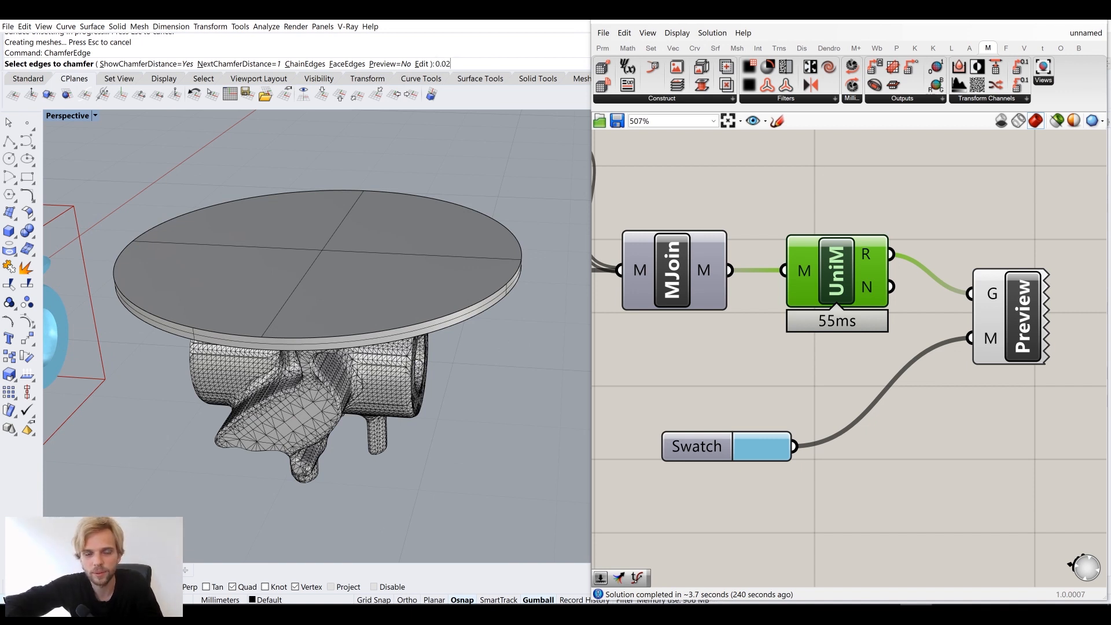
key(Return)
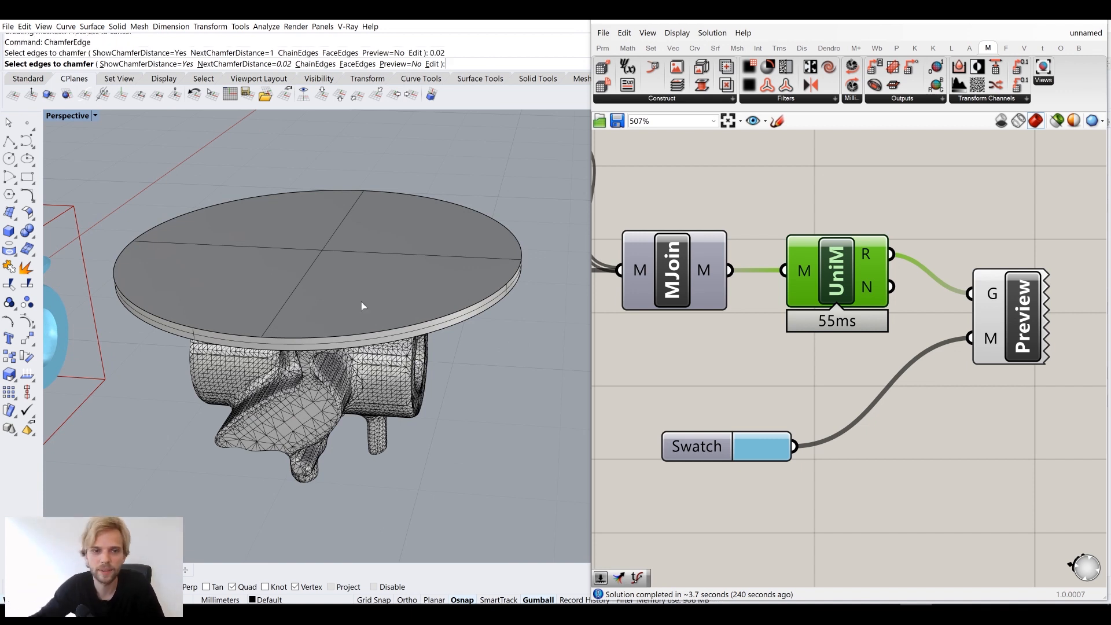
click(464, 314)
click(468, 318)
key(Return)
key(Return)
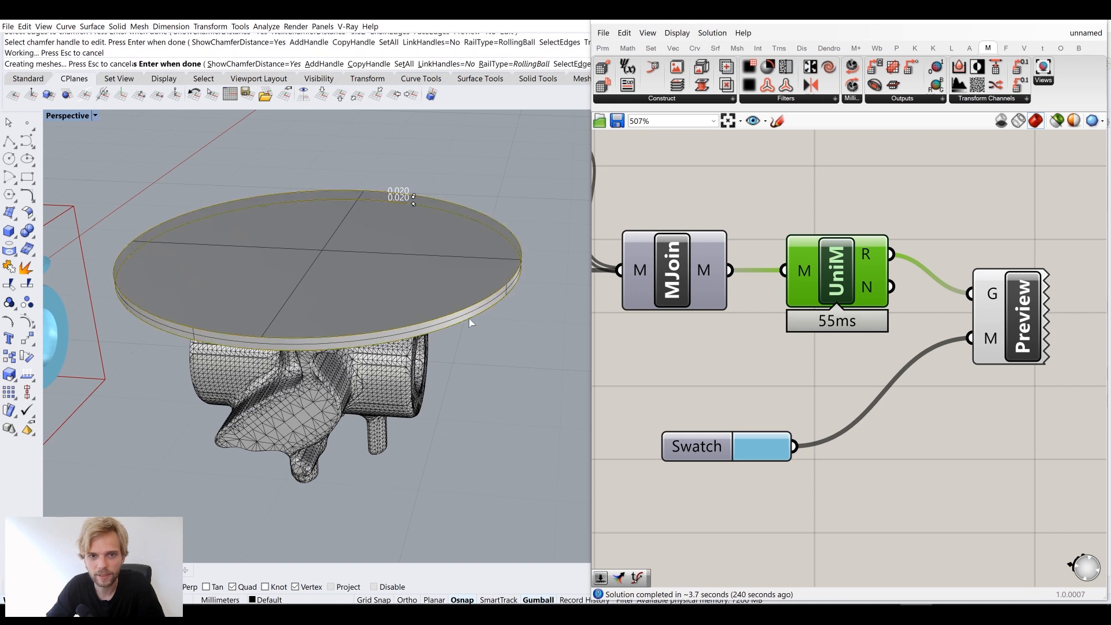
right_drag(511, 372, 496, 352)
click(93, 116)
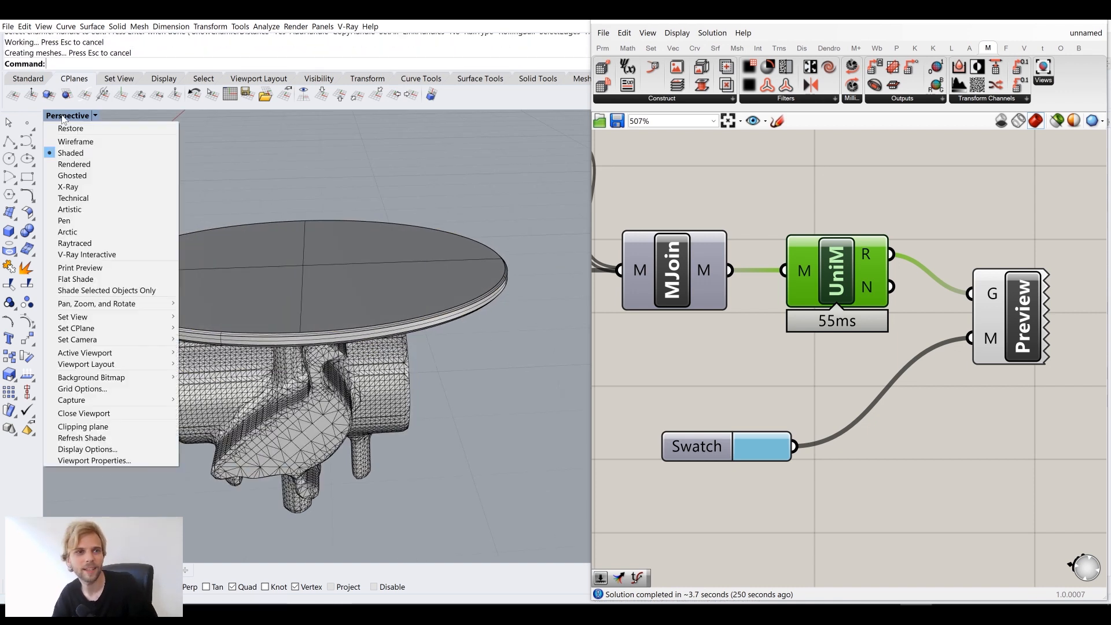
Switch to Arctic display and orbit and zoom around the table until its round hole faces right
click(102, 232)
right_drag(293, 315, 359, 365)
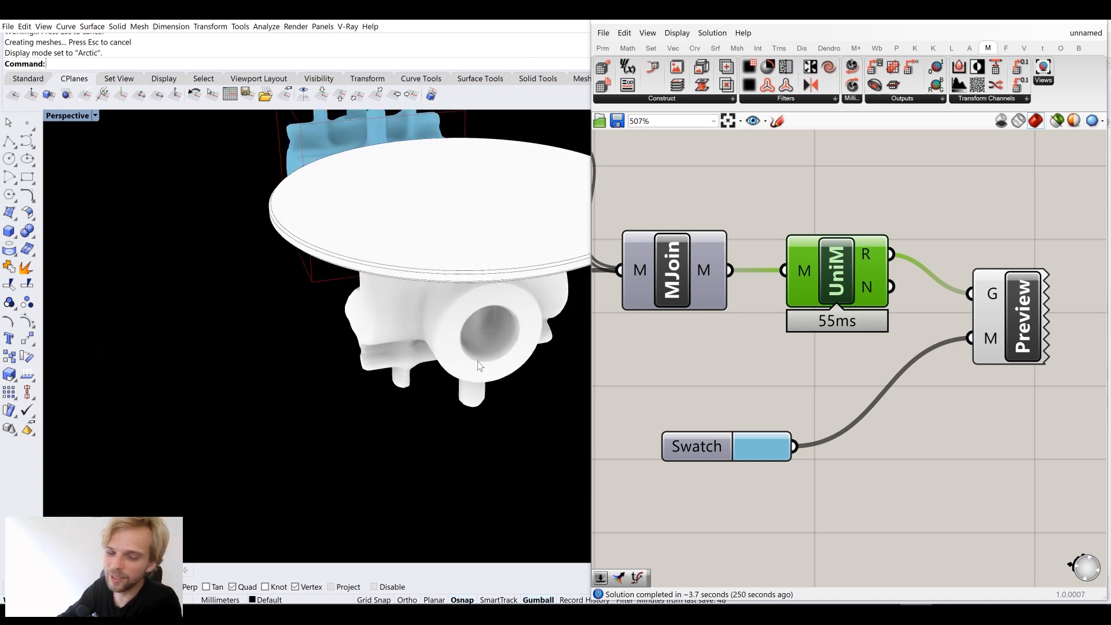
scroll(471, 329, up, 3)
scroll(485, 347, up, 2)
right_drag(485, 346, 493, 344)
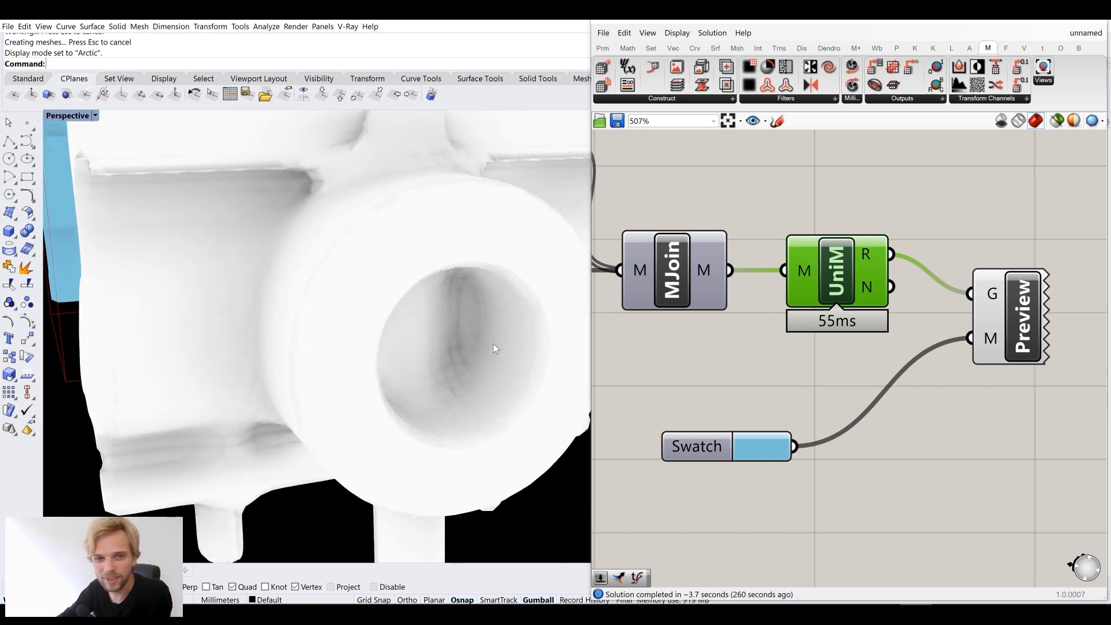
scroll(434, 383, down, 4)
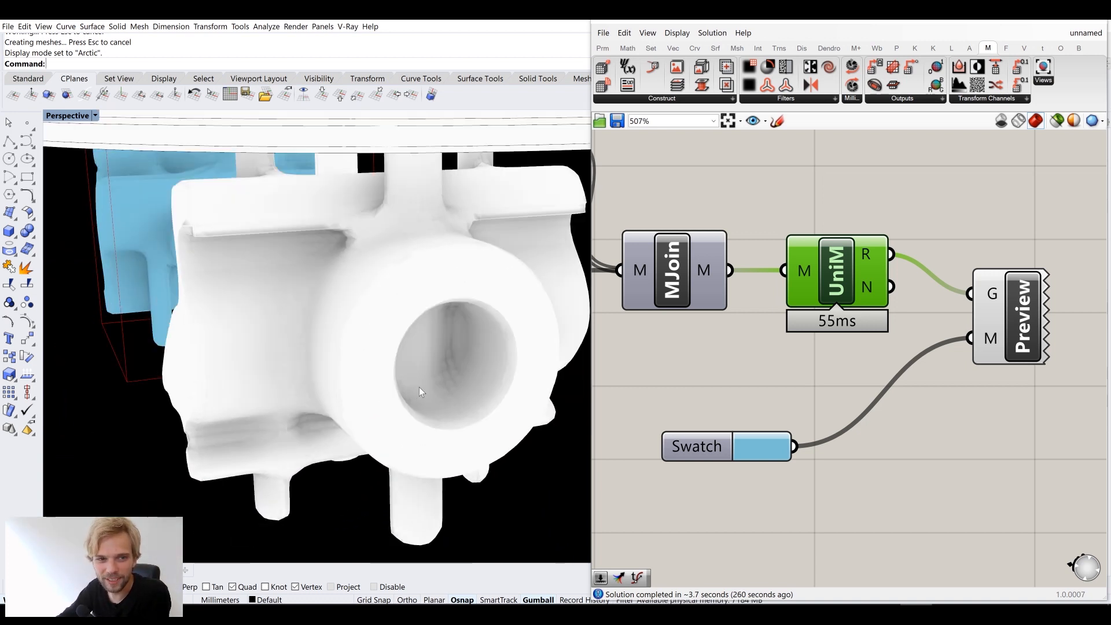
right_drag(419, 388, 474, 375)
scroll(474, 375, down, 3)
scroll(155, 398, up, 3)
scroll(156, 398, down, 8)
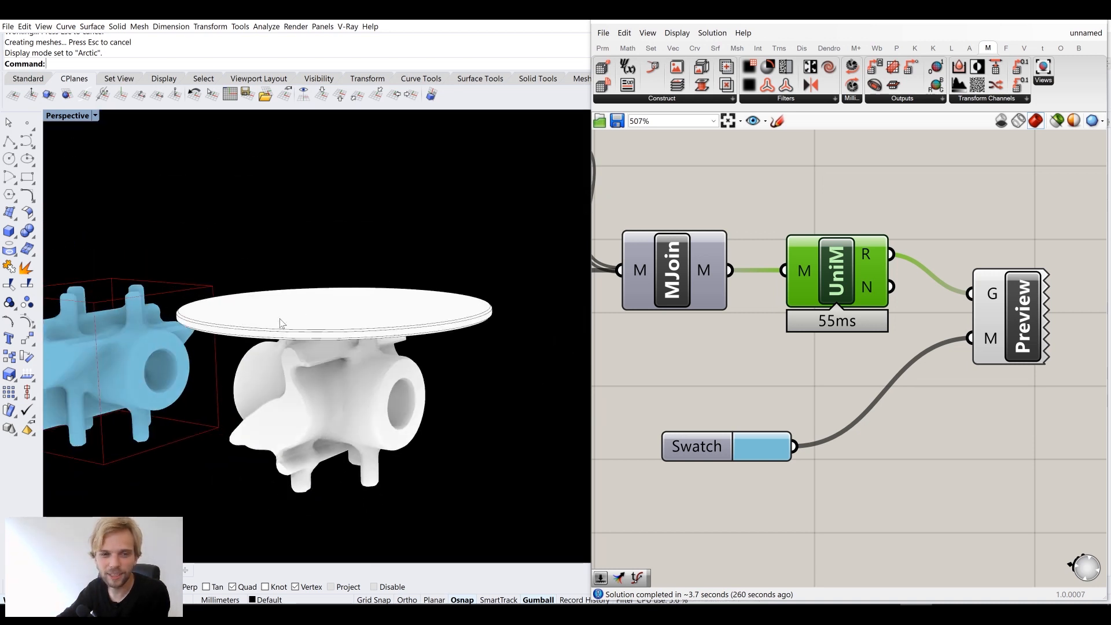
scroll(206, 307, up, 3)
scroll(368, 301, down, 4)
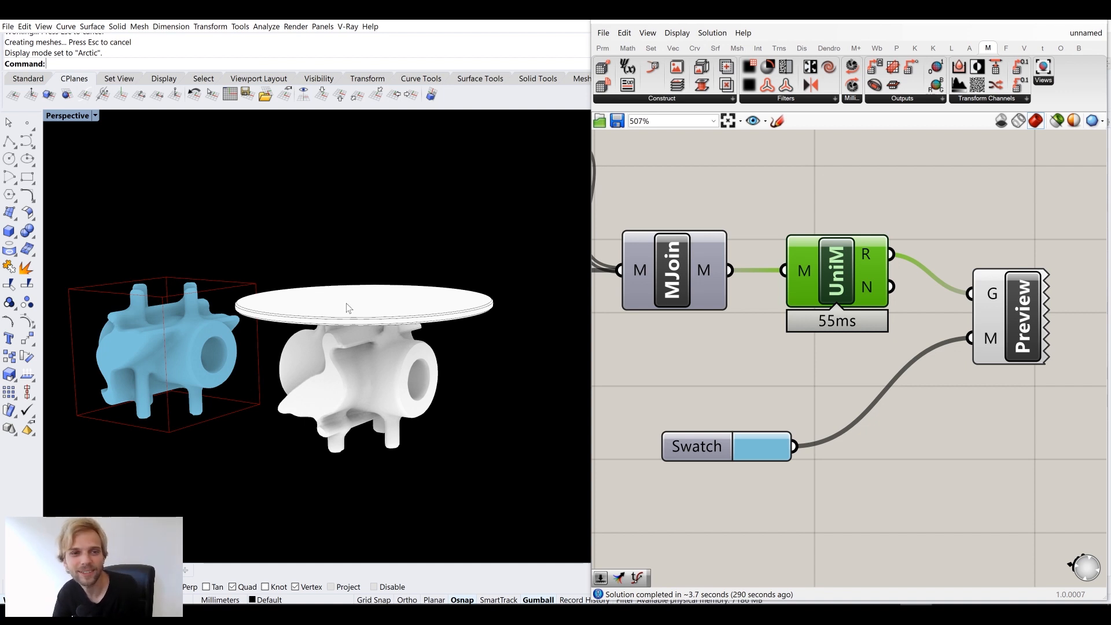
Zoom out, pan right, and zoom in on the Iso Mesh and Clean components
scroll(811, 334, down, 5)
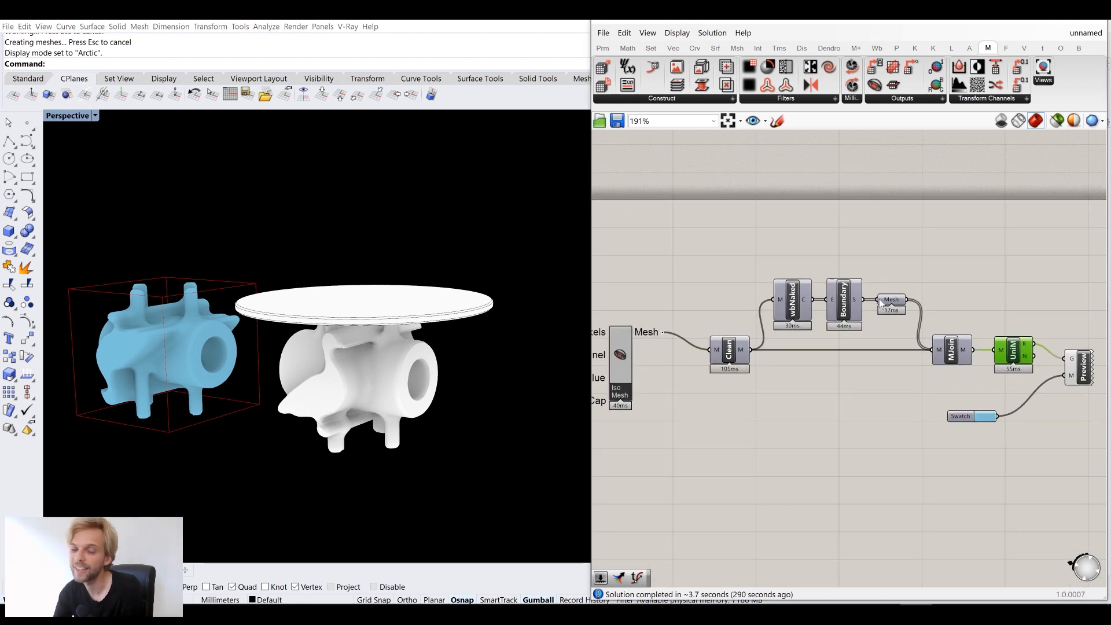
scroll(784, 293, down, 3)
right_drag(712, 279, 787, 262)
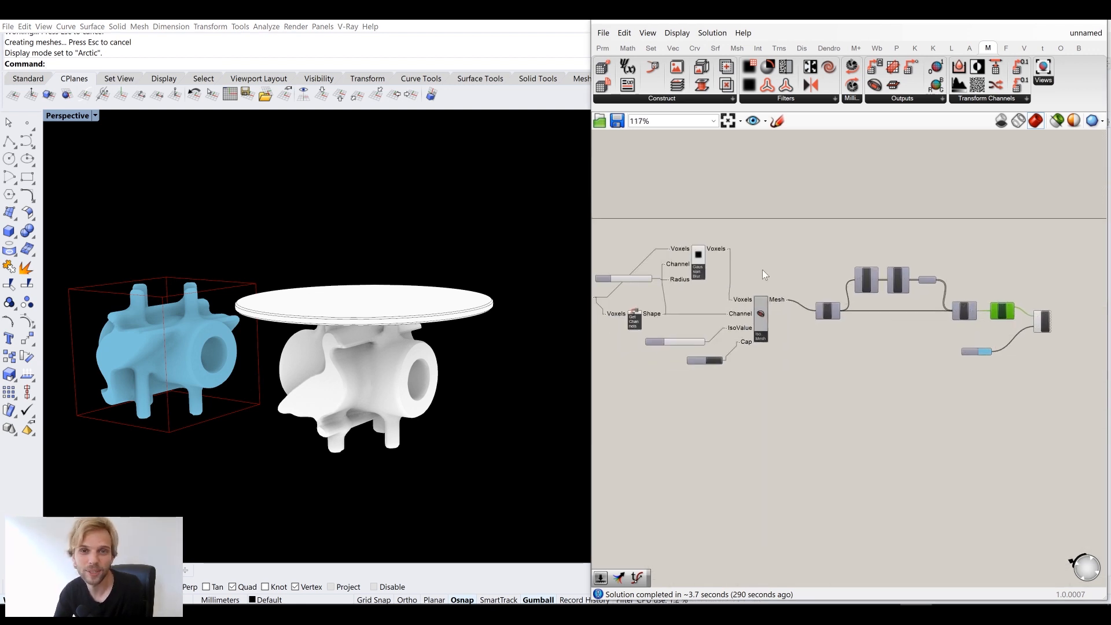
scroll(762, 270, up, 4)
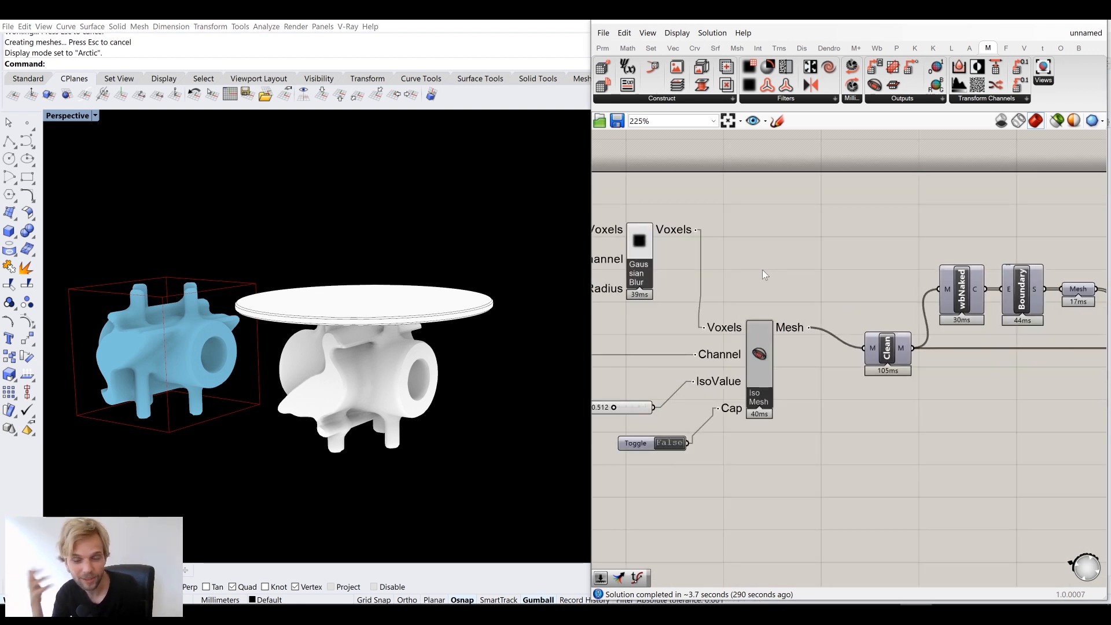